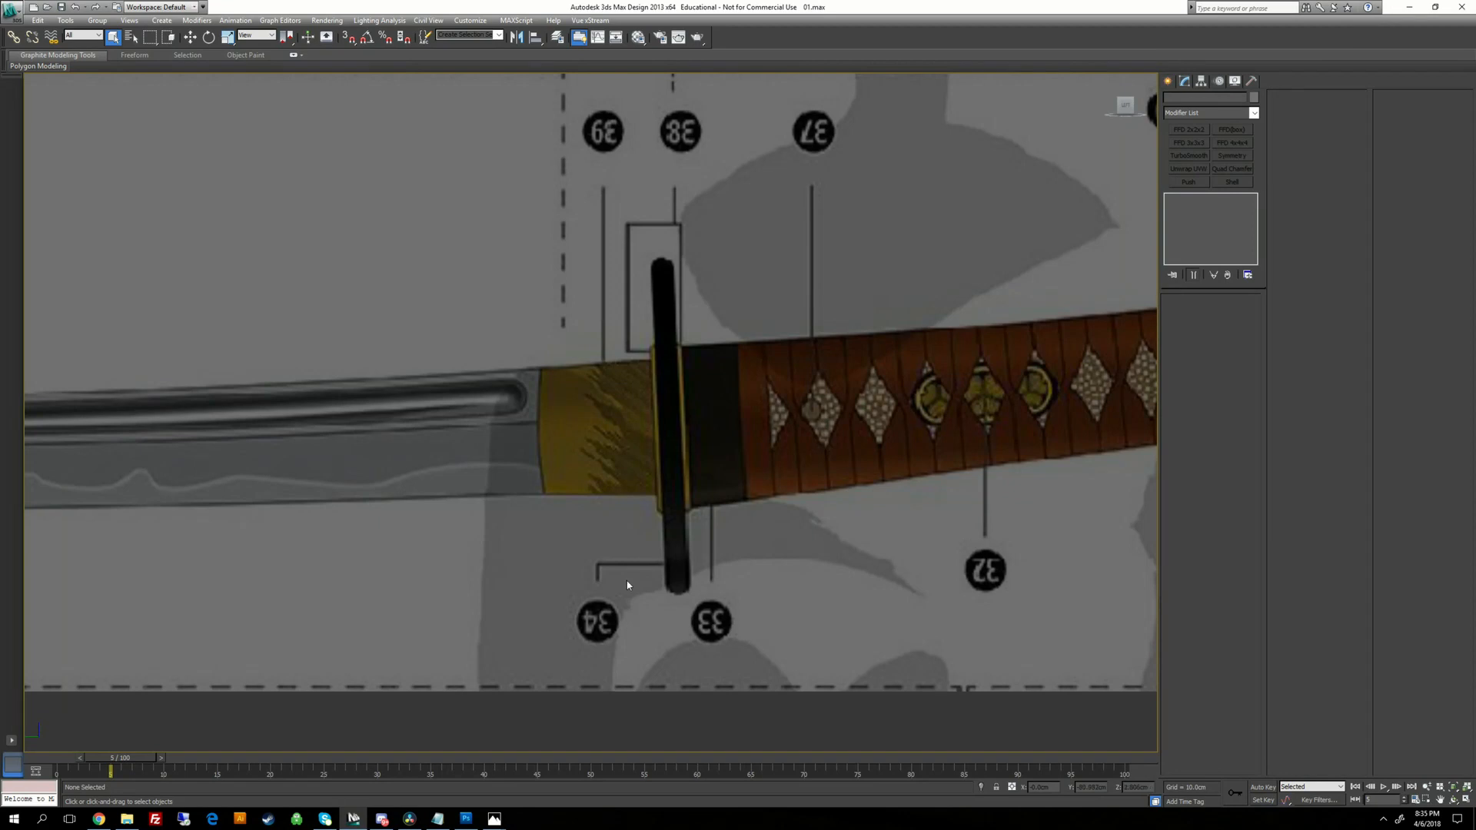
Switch to the Photos window with the black samurai swords and examine the brass collar where the blade meets the guard.
mouse_move(493, 817)
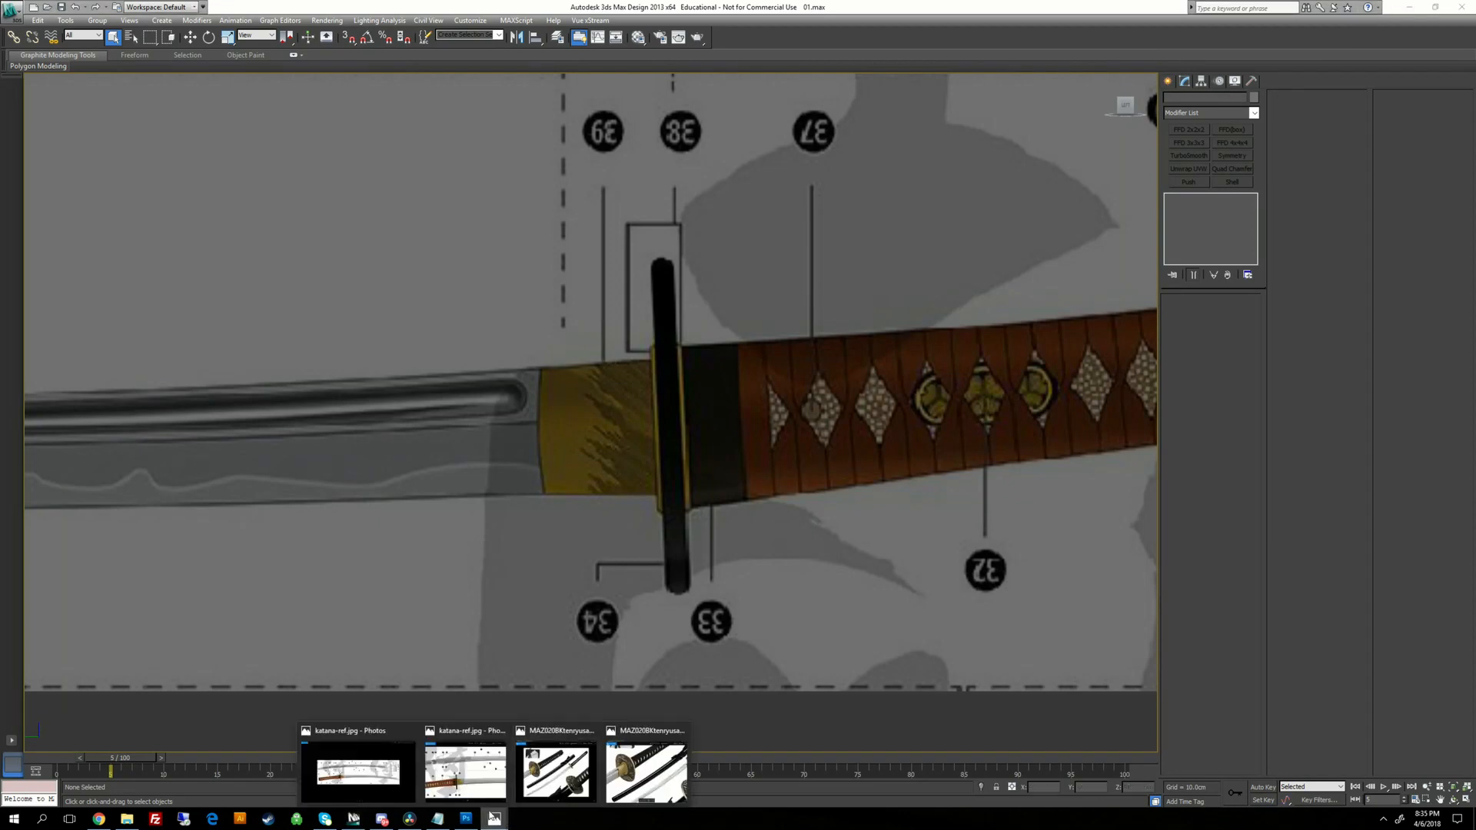
click(556, 771)
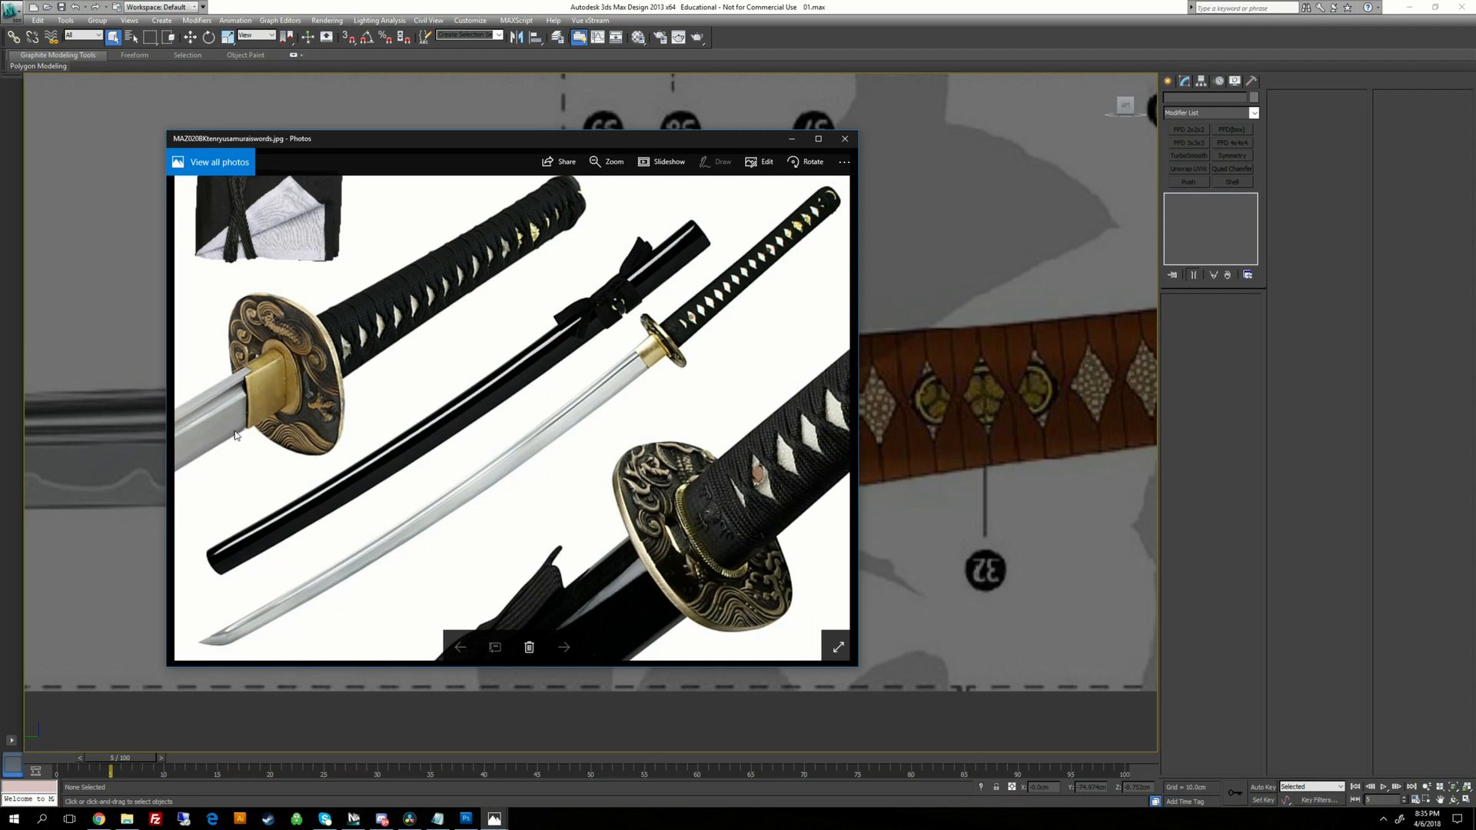
click(791, 139)
Remove the TurboSmooth and Quad Chamfer modifiers from the katana blade, leaving only its Editable Poly.
click(615, 400)
alt+middle_drag(635, 208, 662, 277)
middle_drag(607, 367, 681, 292)
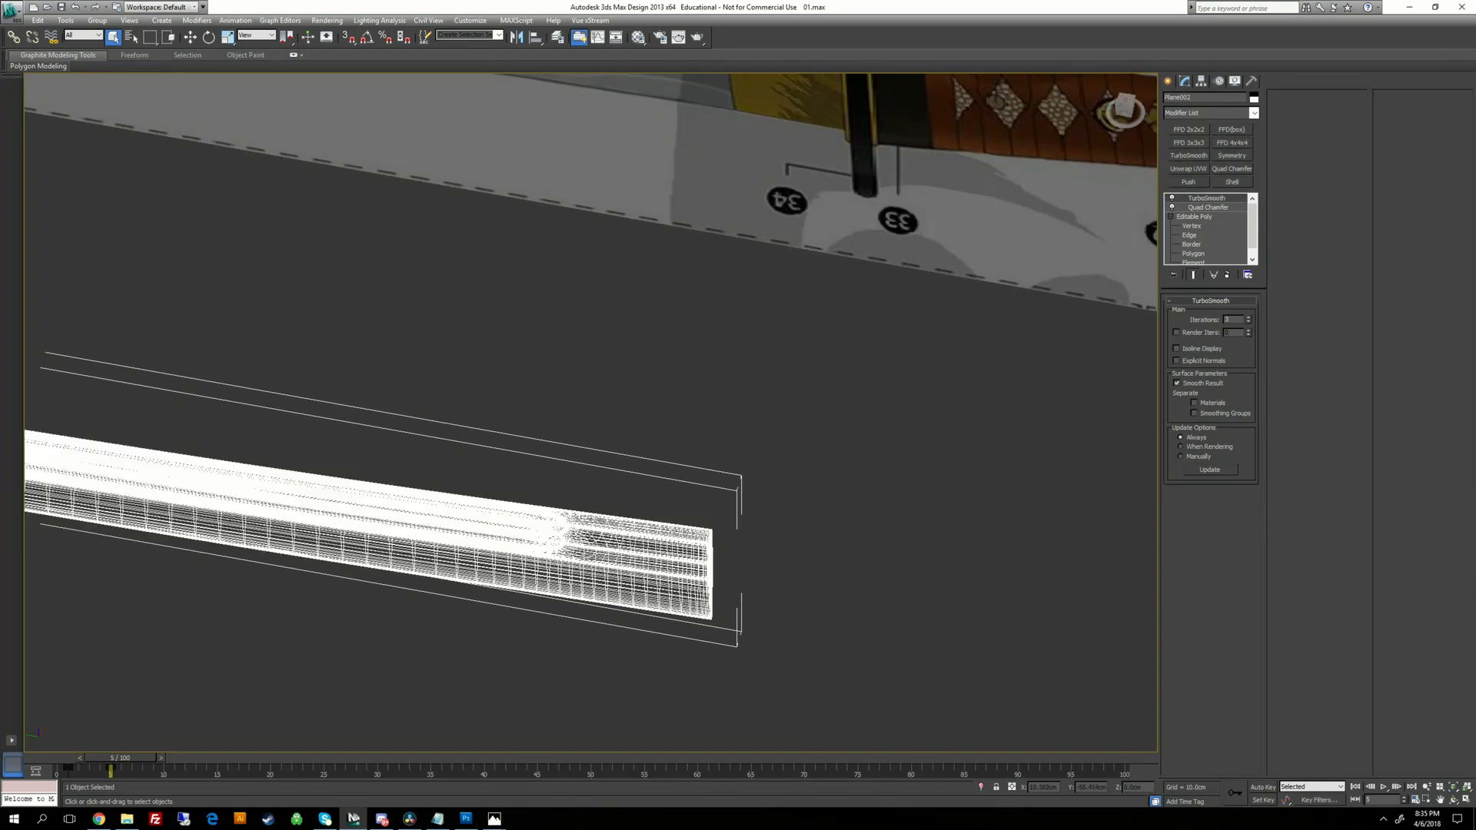
middle_drag(438, 466, 412, 354)
scroll(412, 355, up, 3)
right_click(1217, 208)
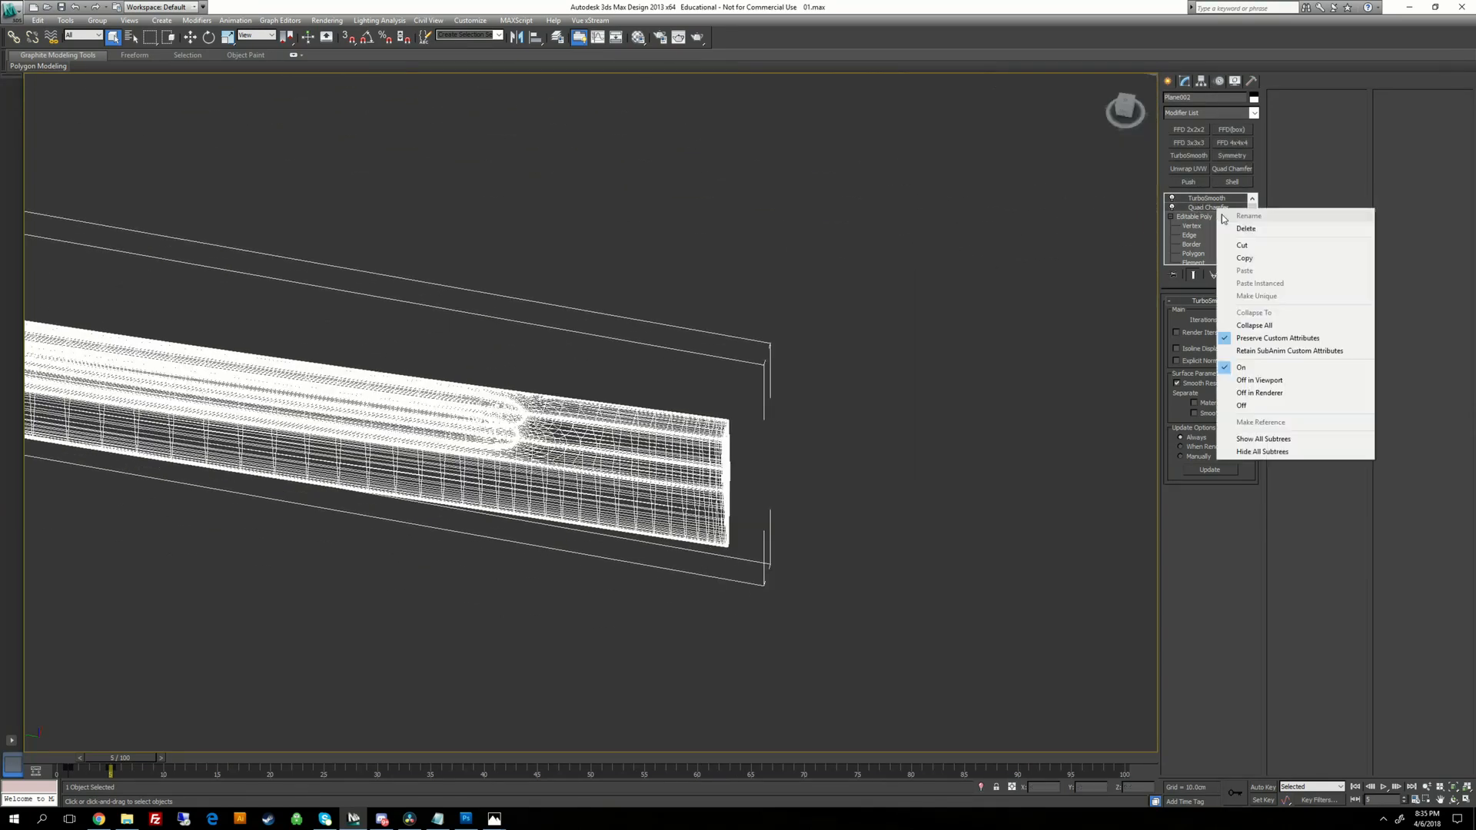
click(1253, 257)
click(1227, 274)
click(1226, 275)
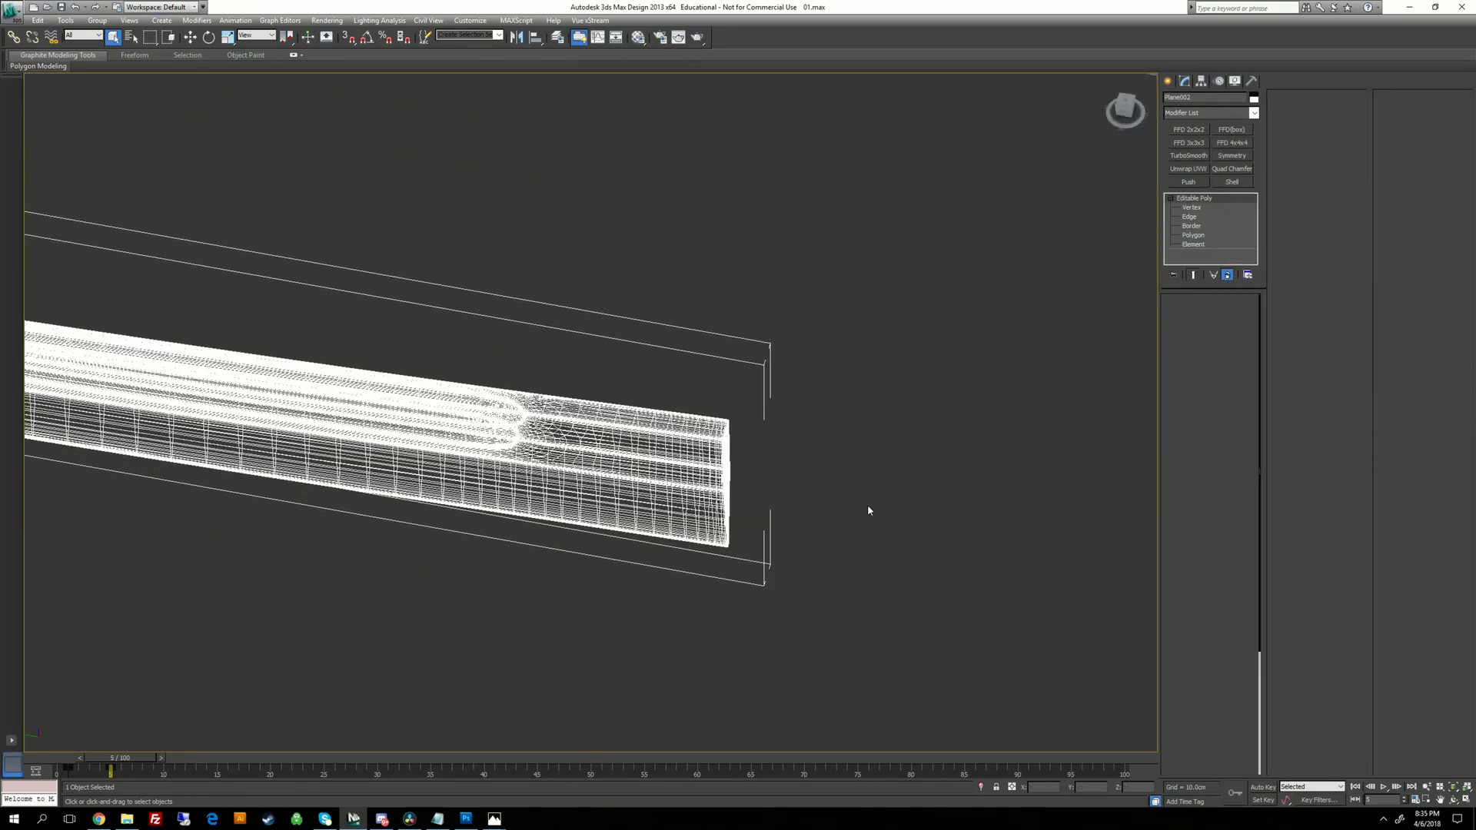
Detach the polygons of the blade's end section beyond the groove as a separate object and leave polygon editing.
click(1193, 234)
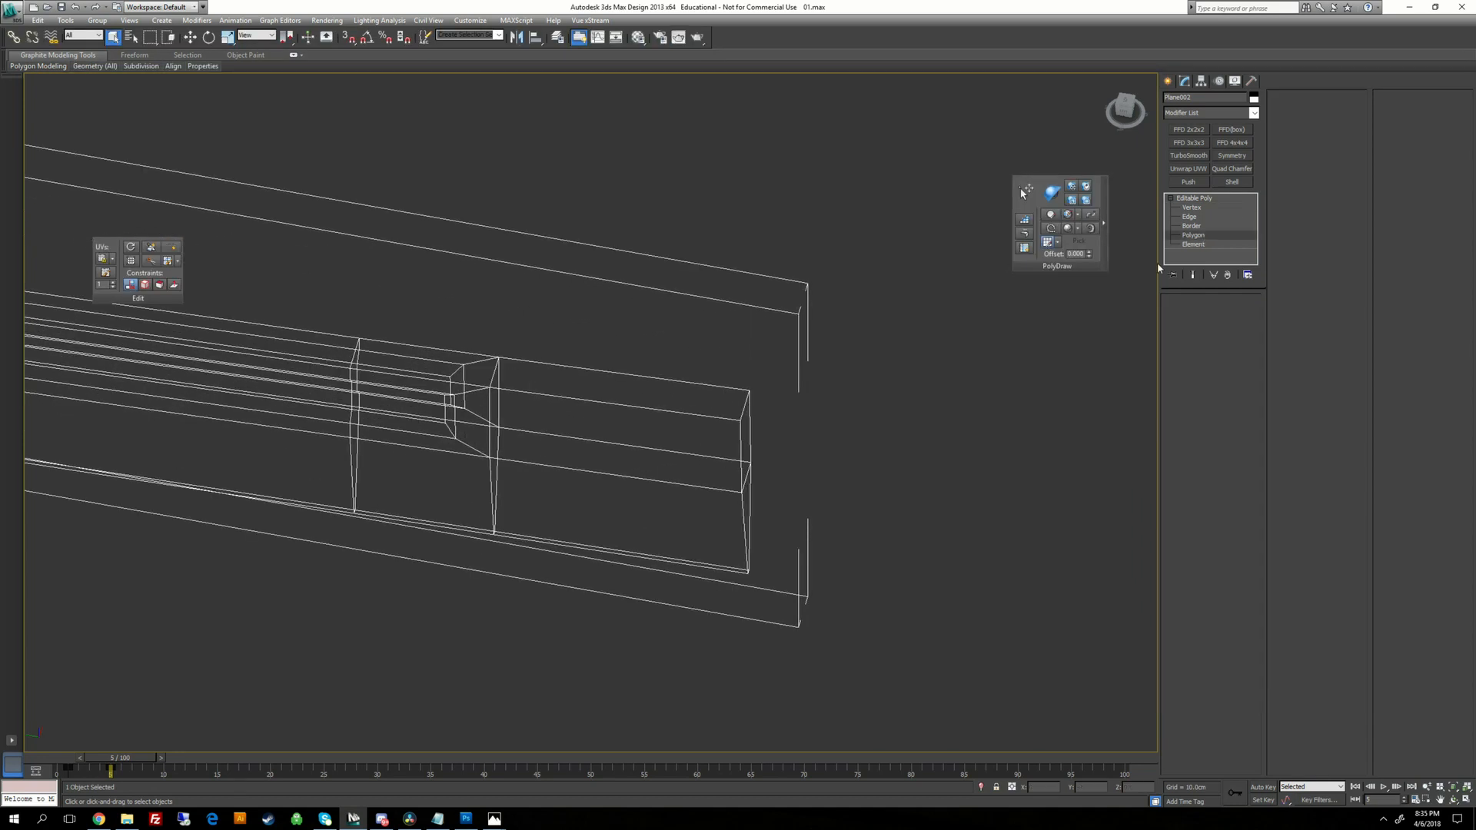
drag(714, 625, 651, 335)
alt+middle_drag(652, 335, 684, 332)
click(636, 309)
drag(642, 302, 856, 598)
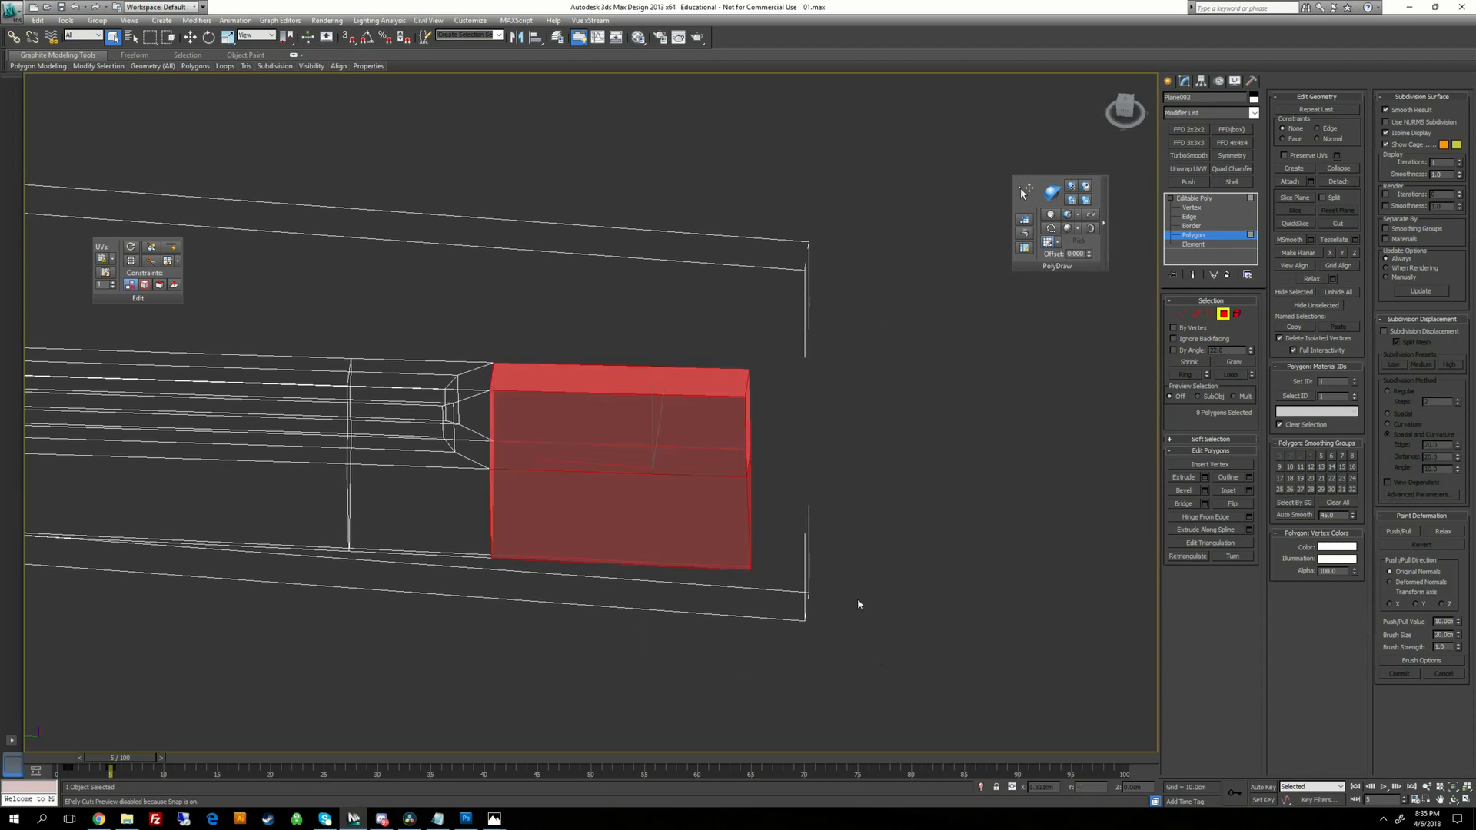
click(1336, 181)
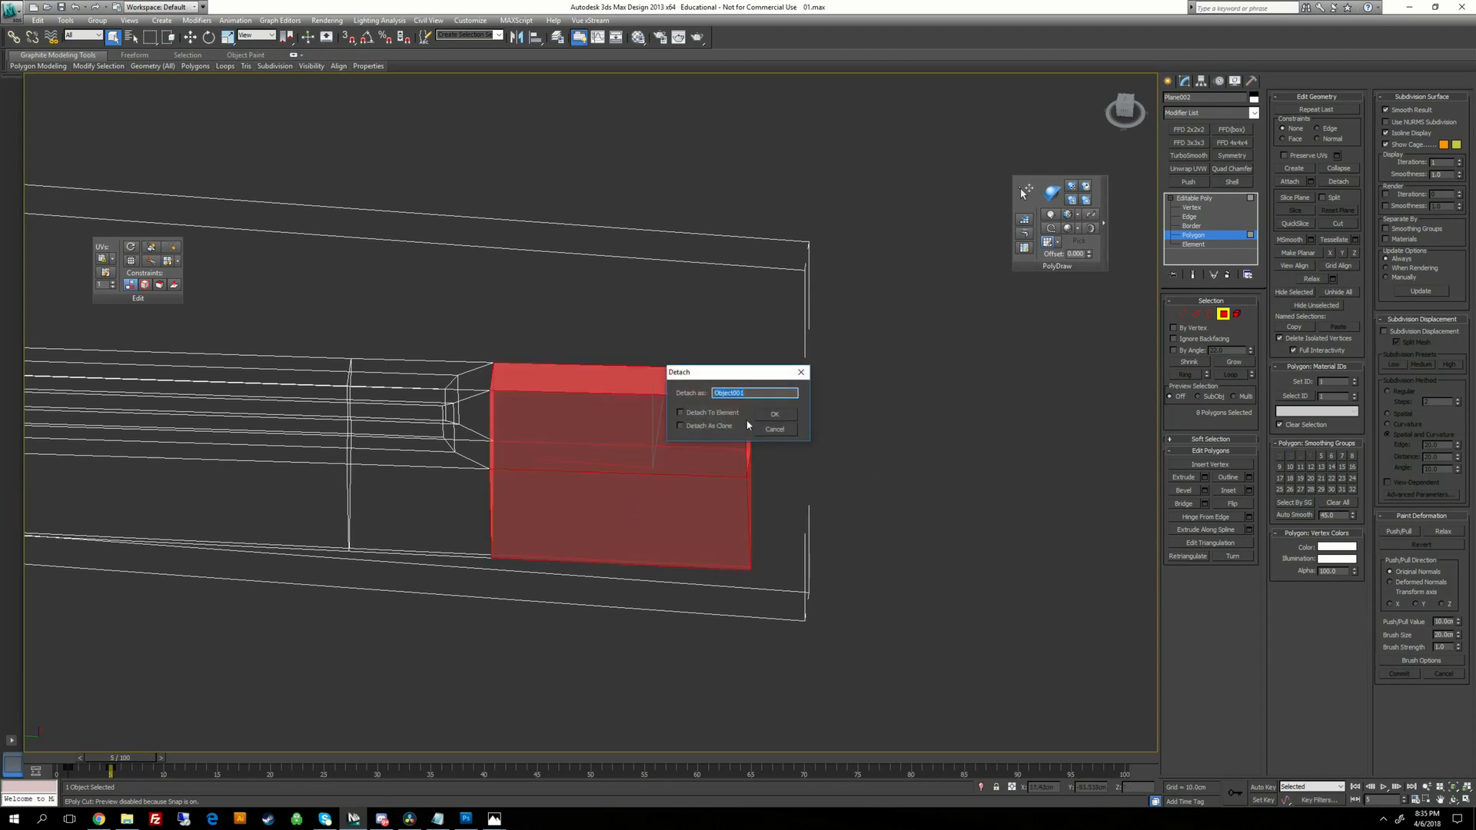
click(774, 419)
key(4)
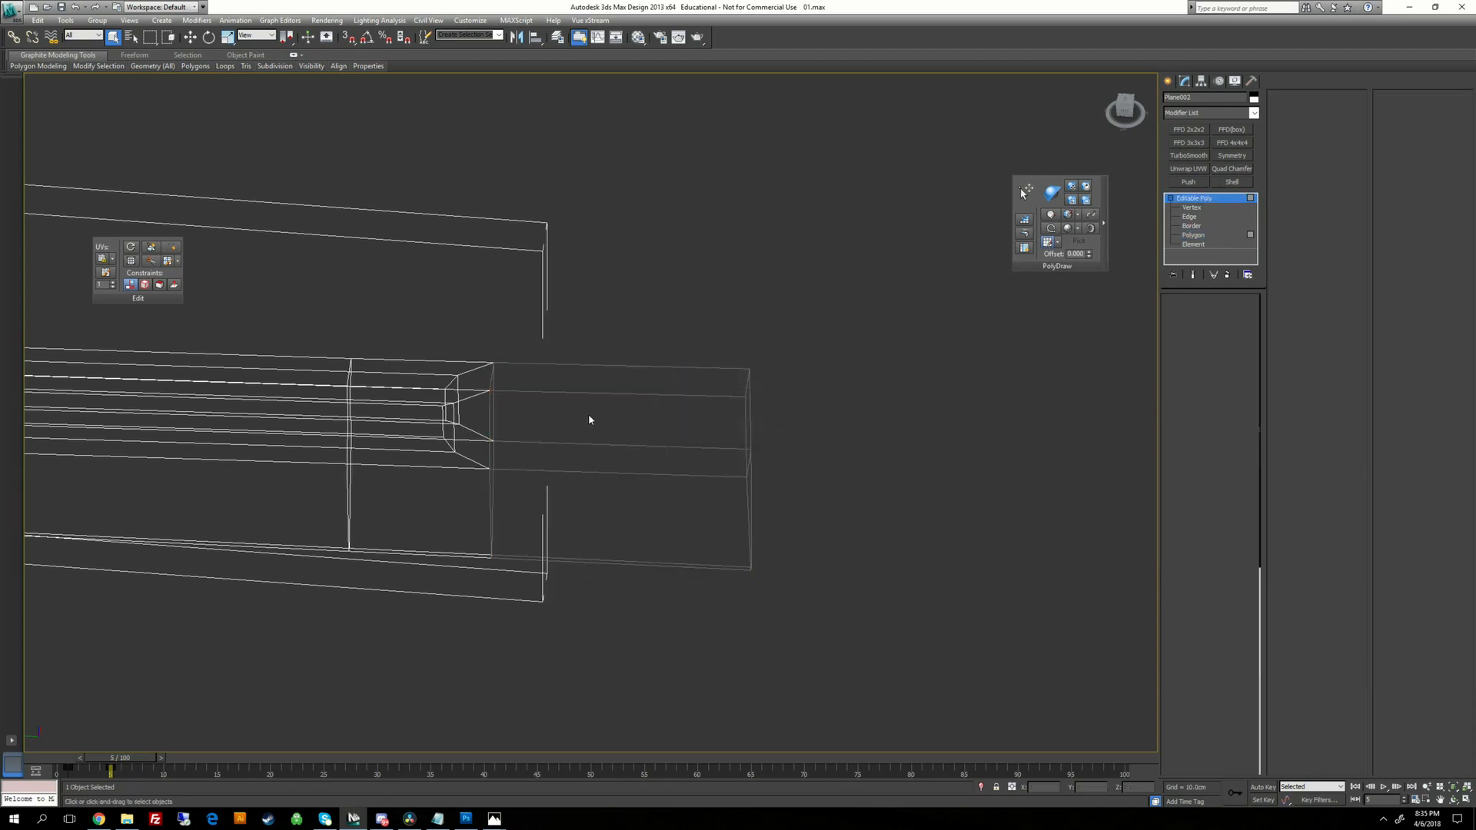
Hide the detached end piece and reselect the blade.
click(752, 370)
right_click(759, 298)
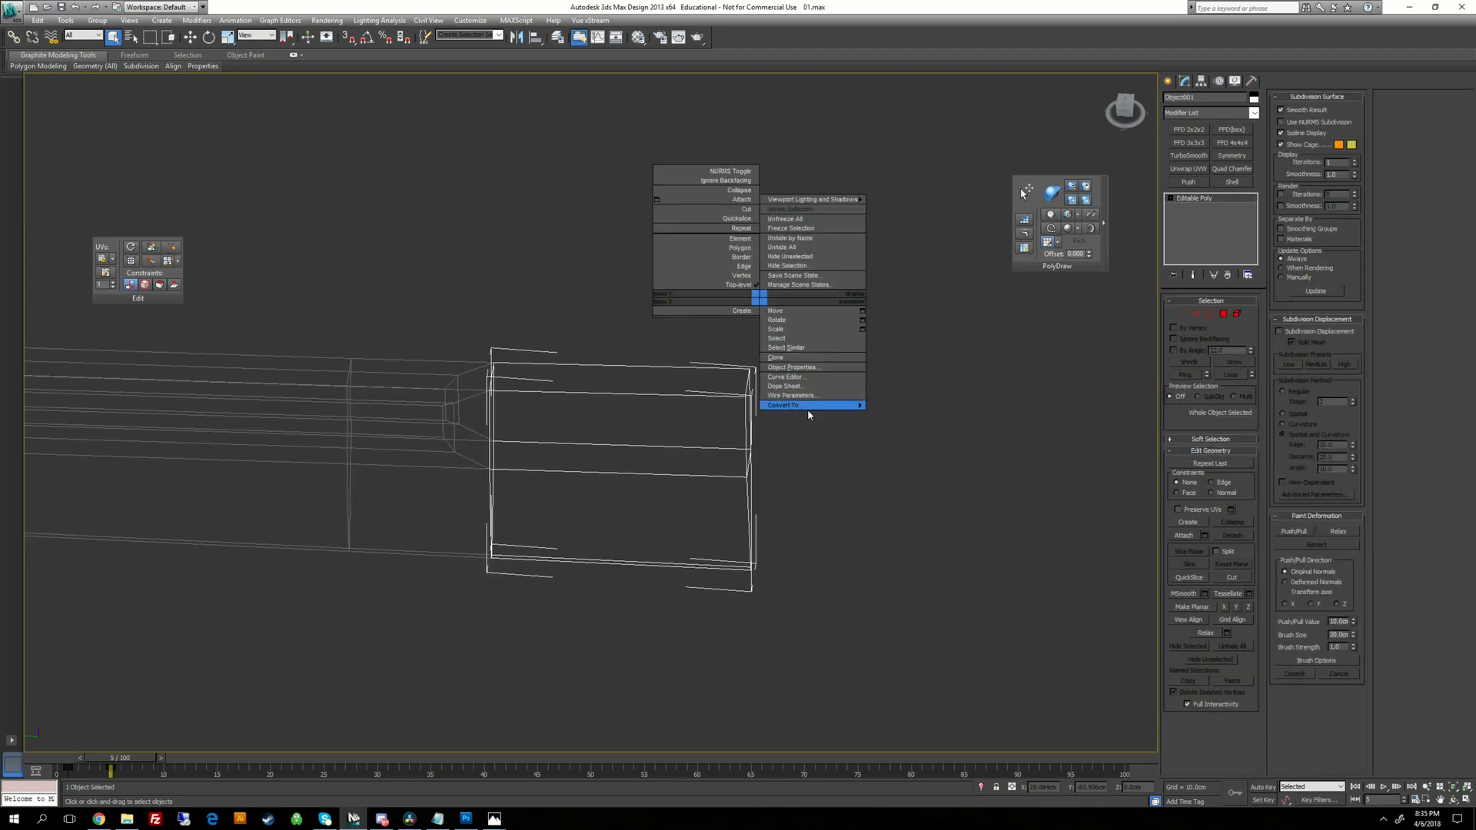
click(797, 270)
click(496, 393)
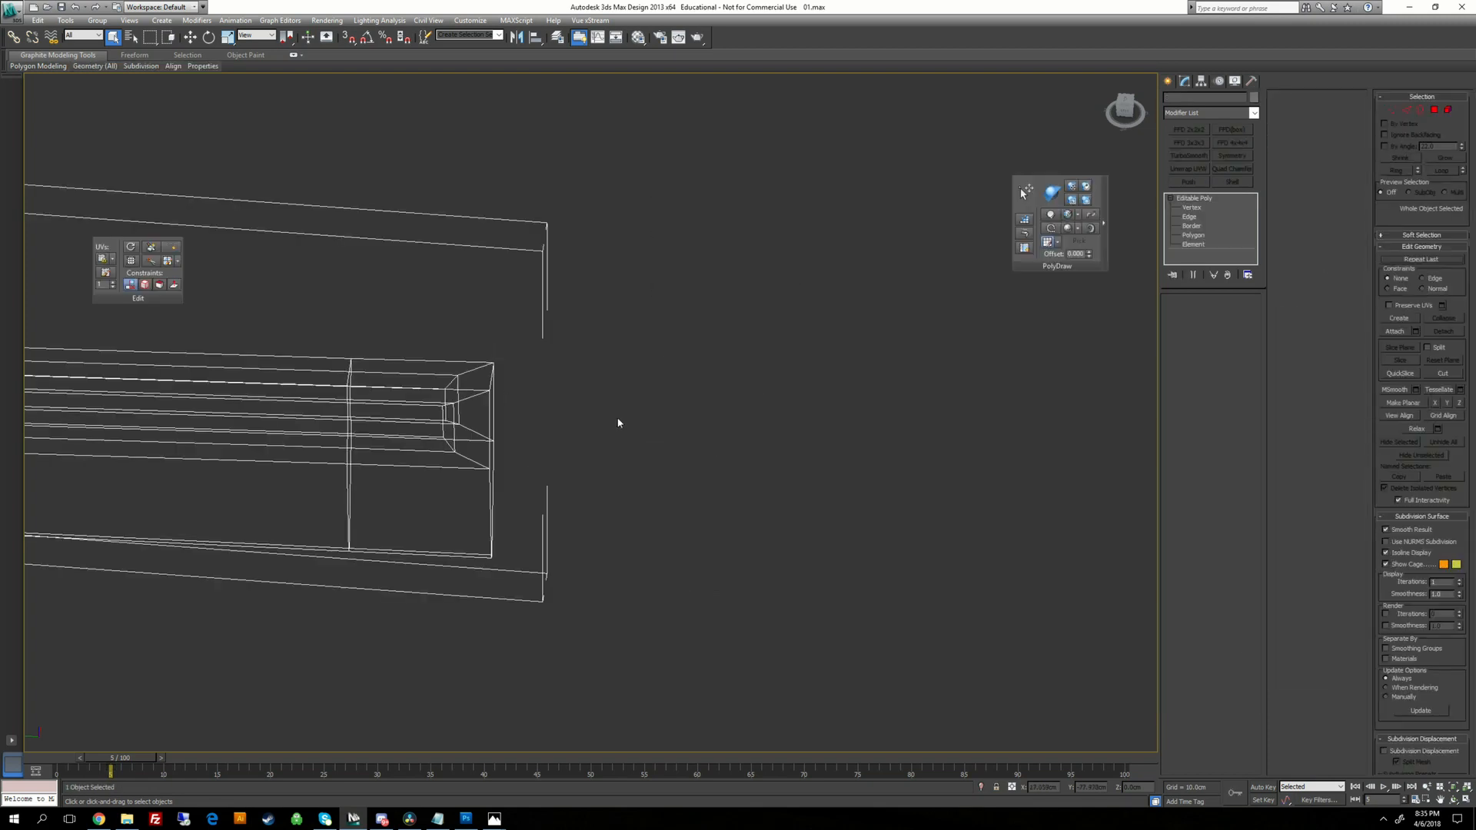
Set the timeline to frame 0 with the blade's open end in view.
alt+middle_drag(620, 422, 738, 492)
scroll(649, 367, down, 4)
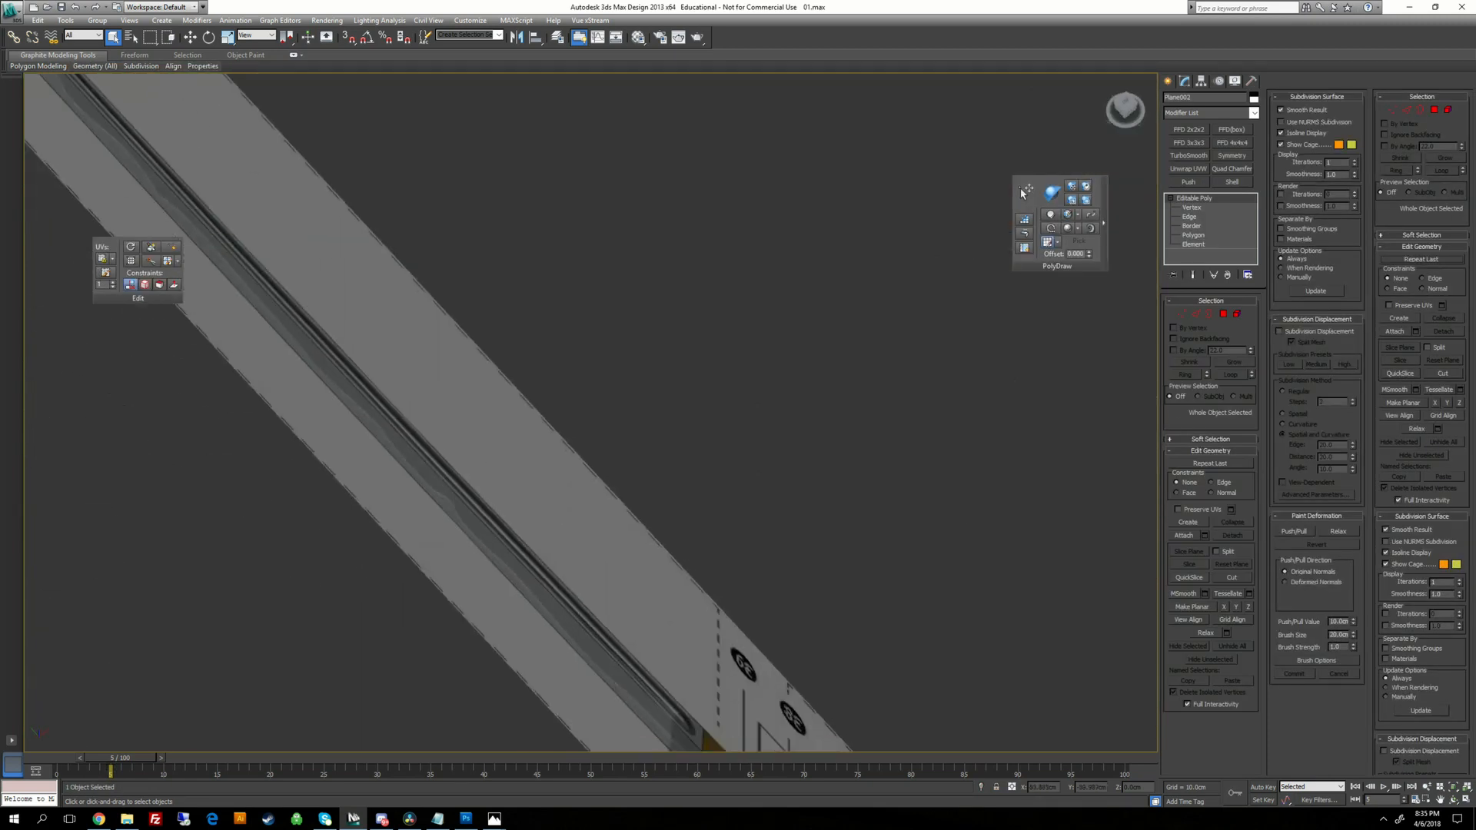
middle_drag(538, 538, 938, 227)
drag(119, 764, 68, 766)
key(q)
scroll(464, 610, up, 3)
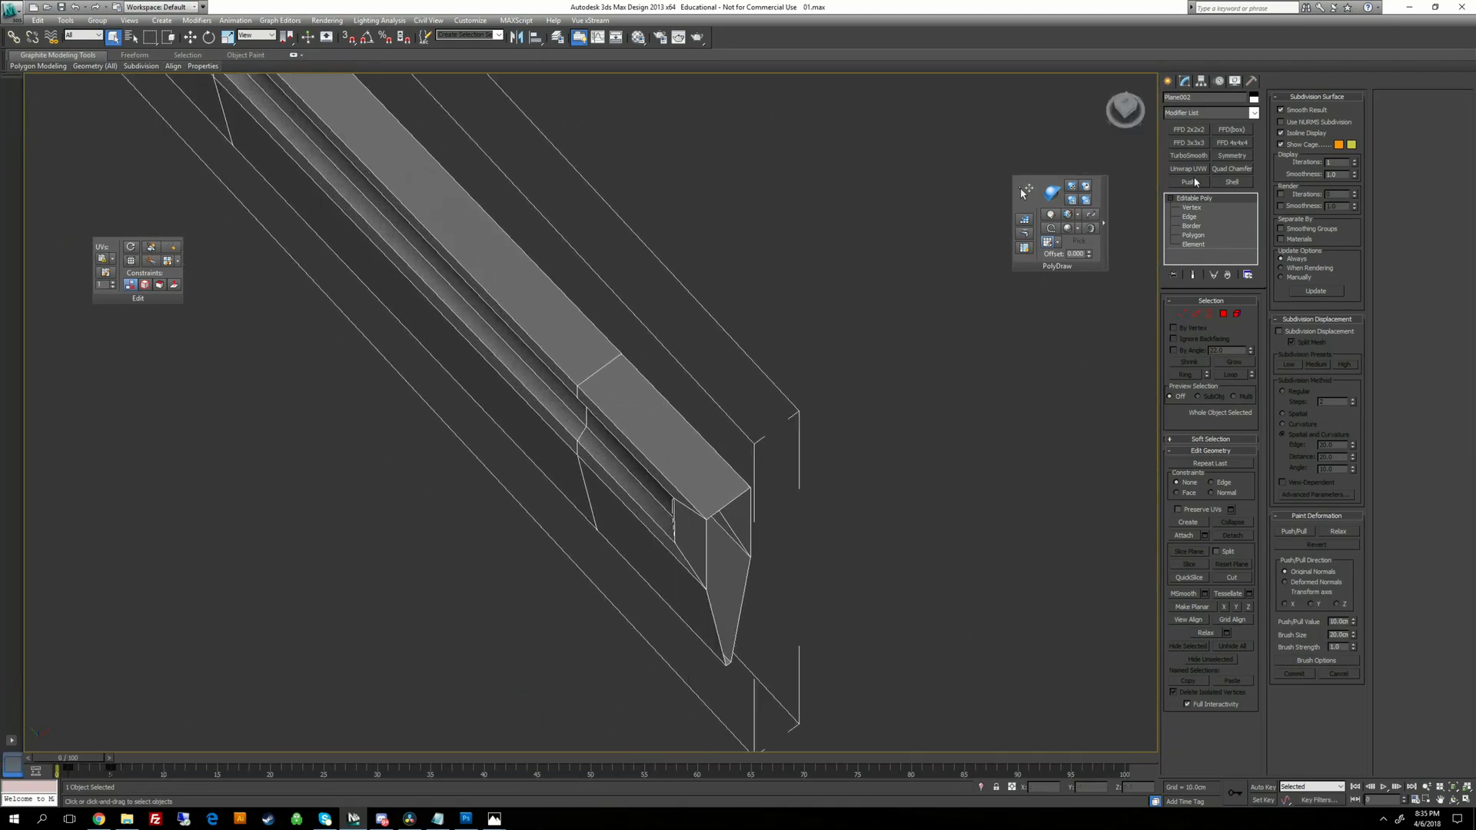
Connect the two cross edges of the spine's last section with two lengthwise edges.
key(1)
key(alt+c)
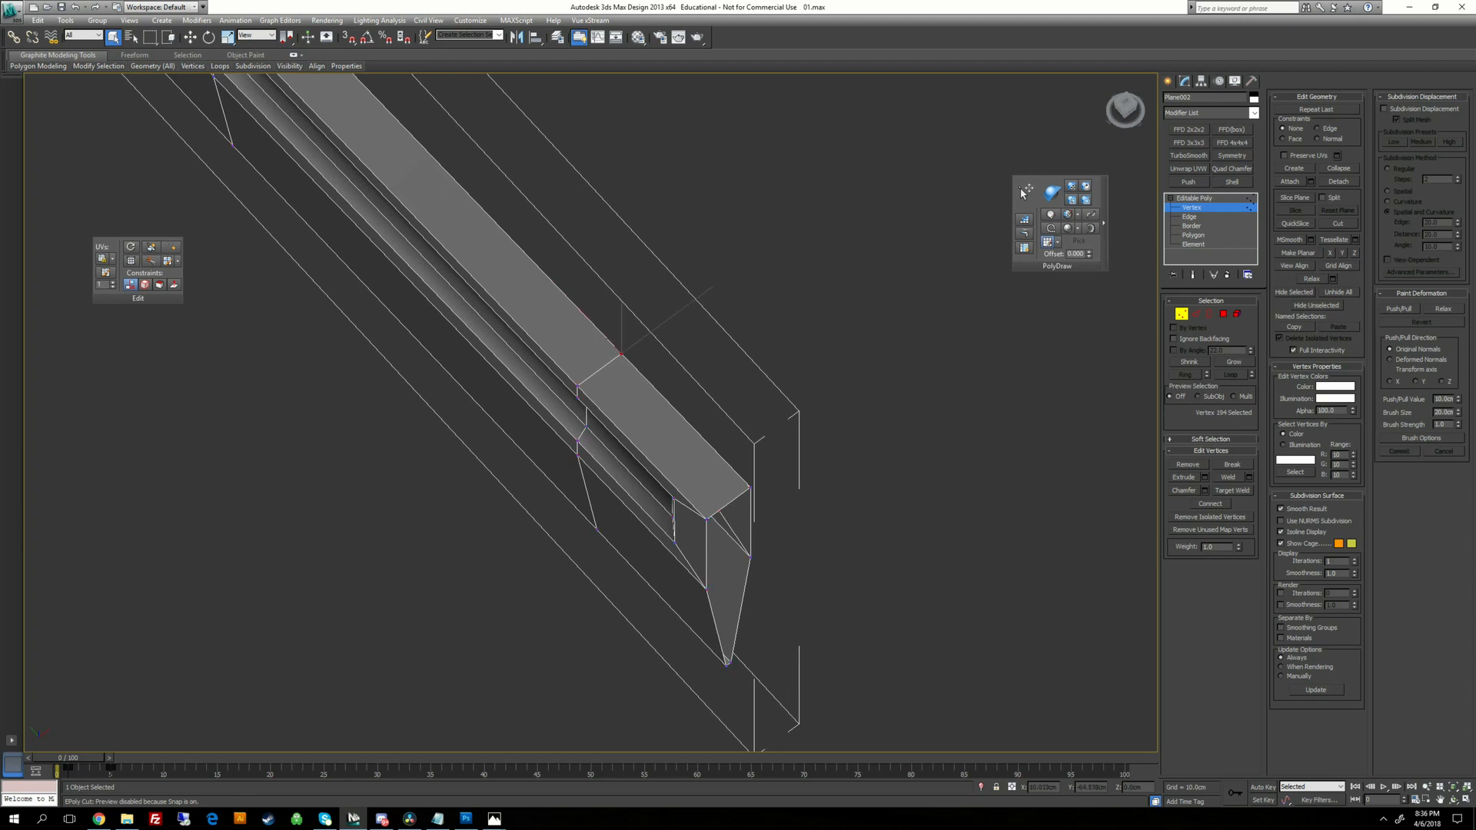
alt+middle_drag(614, 352, 621, 355)
click(1188, 216)
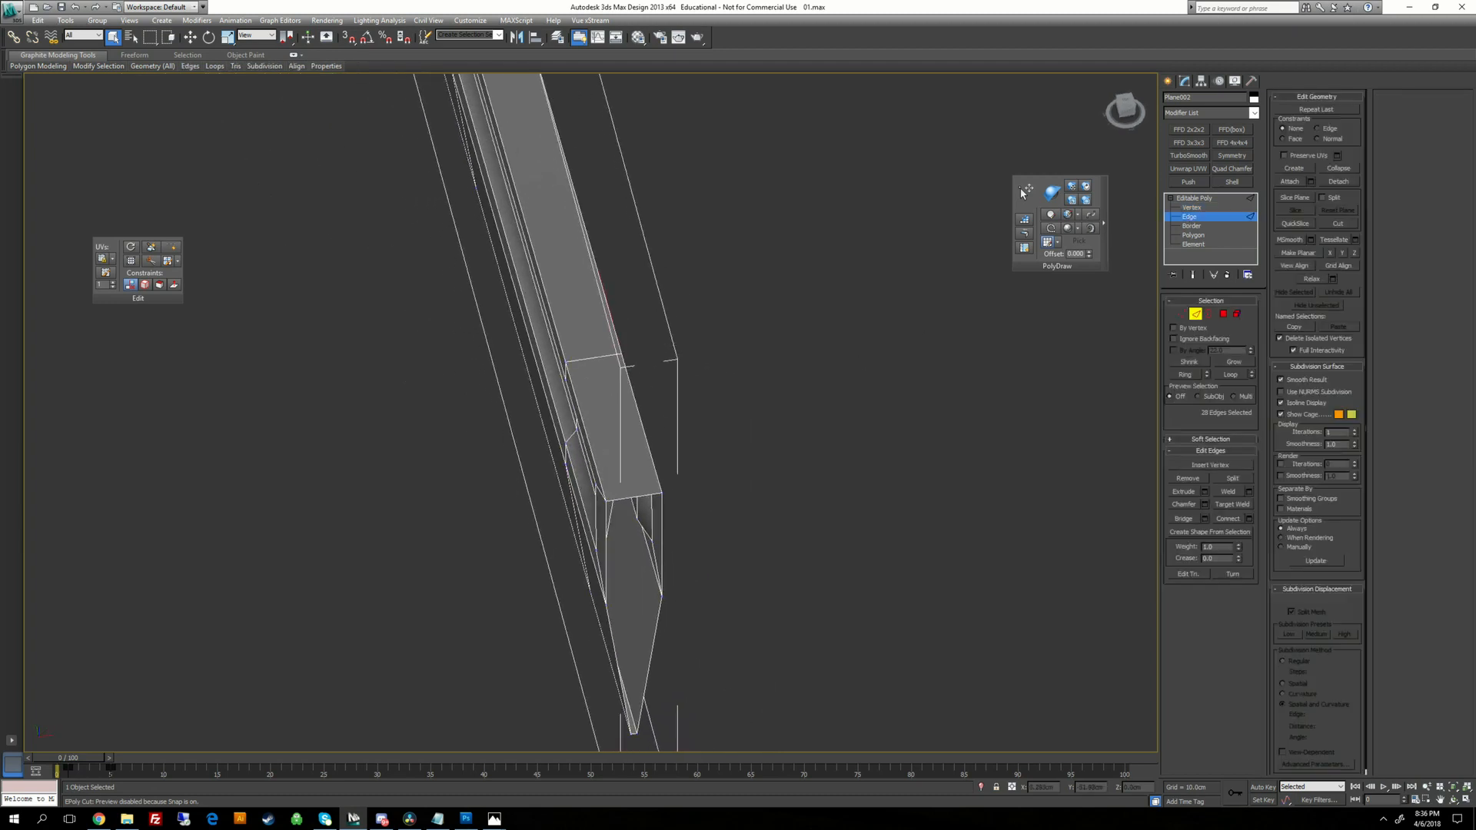
click(635, 492)
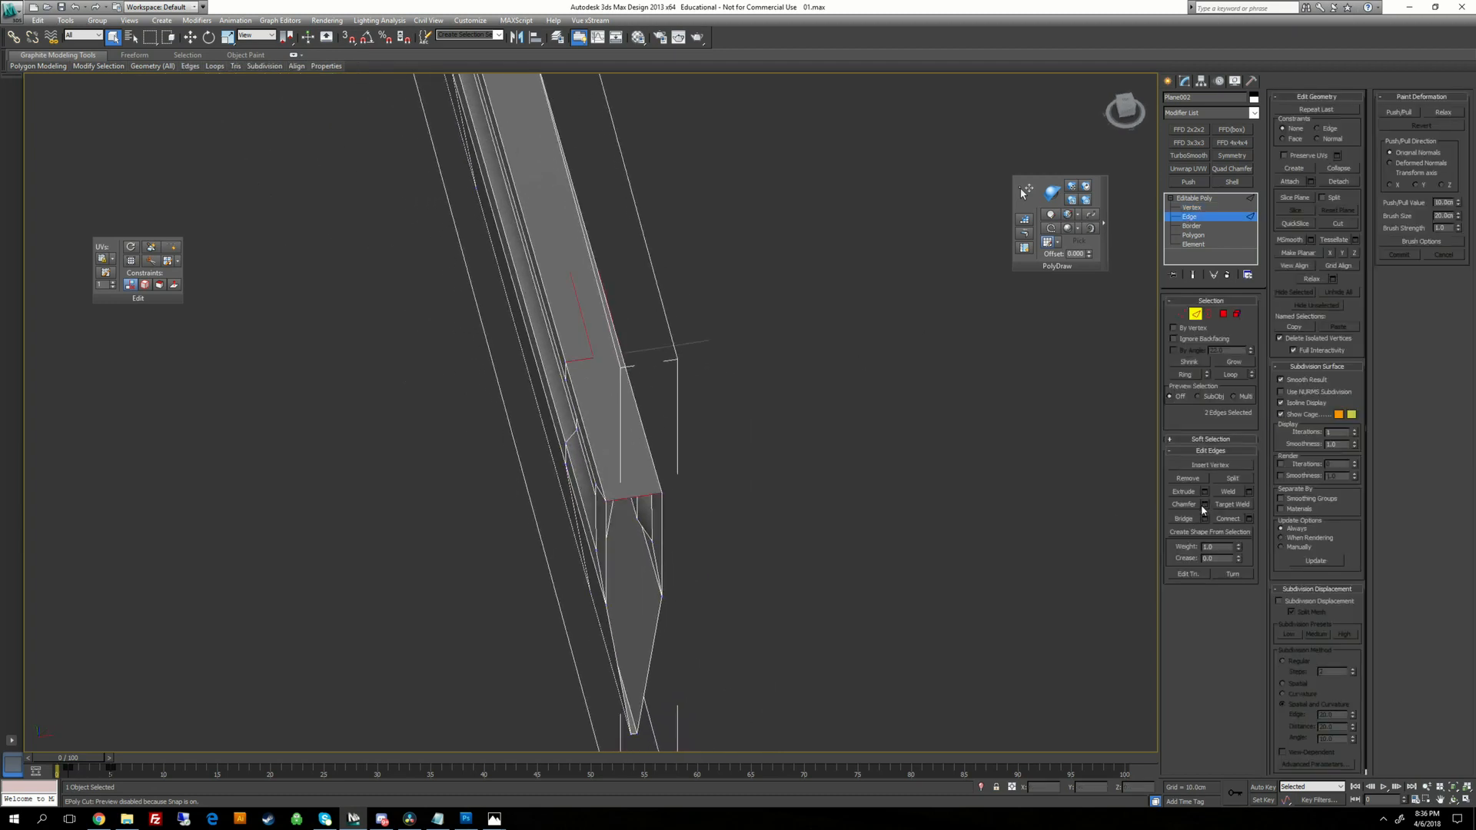
click(1250, 519)
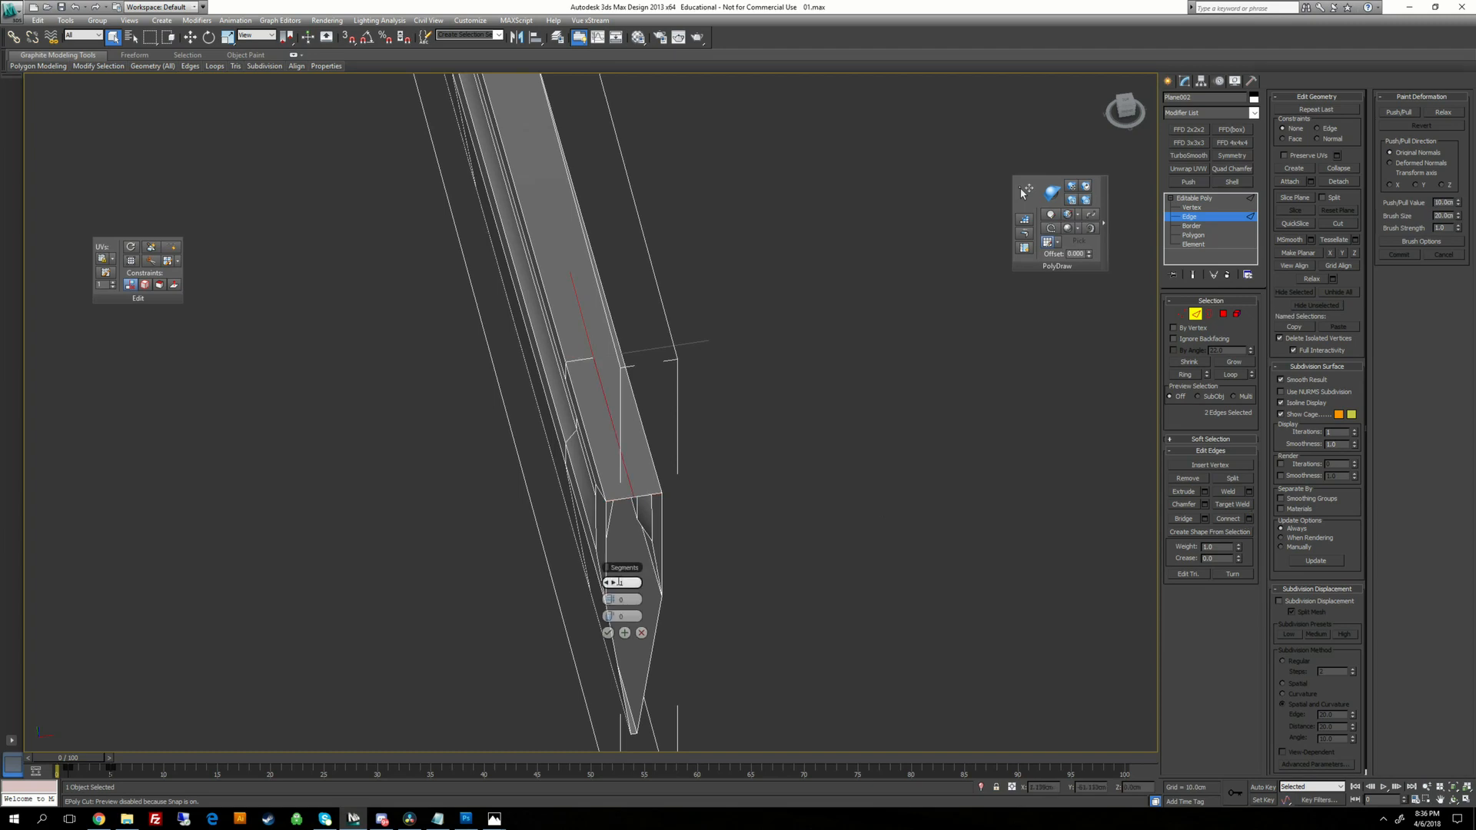
click(607, 633)
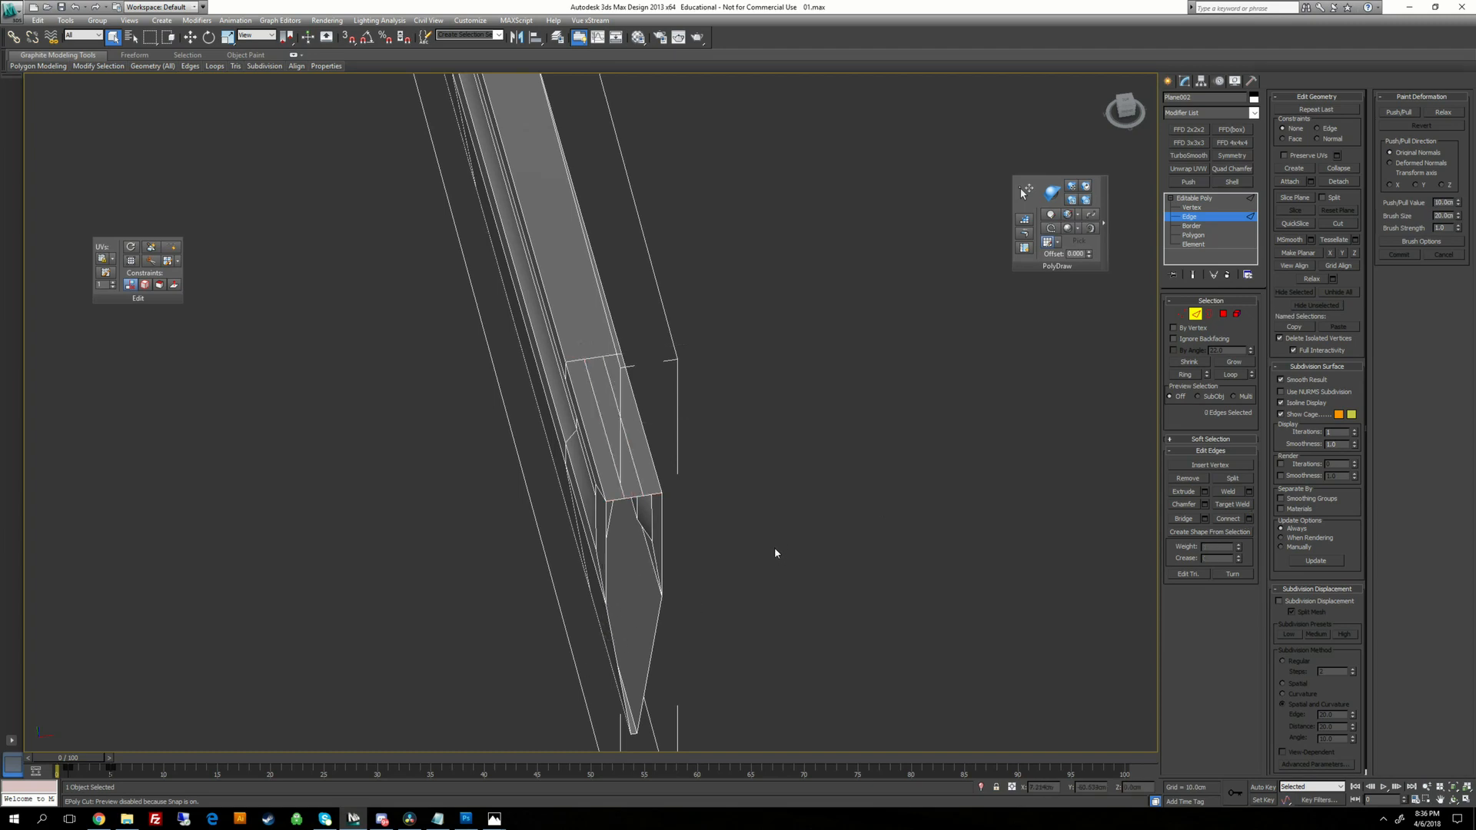
Cap the open border at the blade's guard end.
middle_drag(773, 547, 805, 436)
key(3)
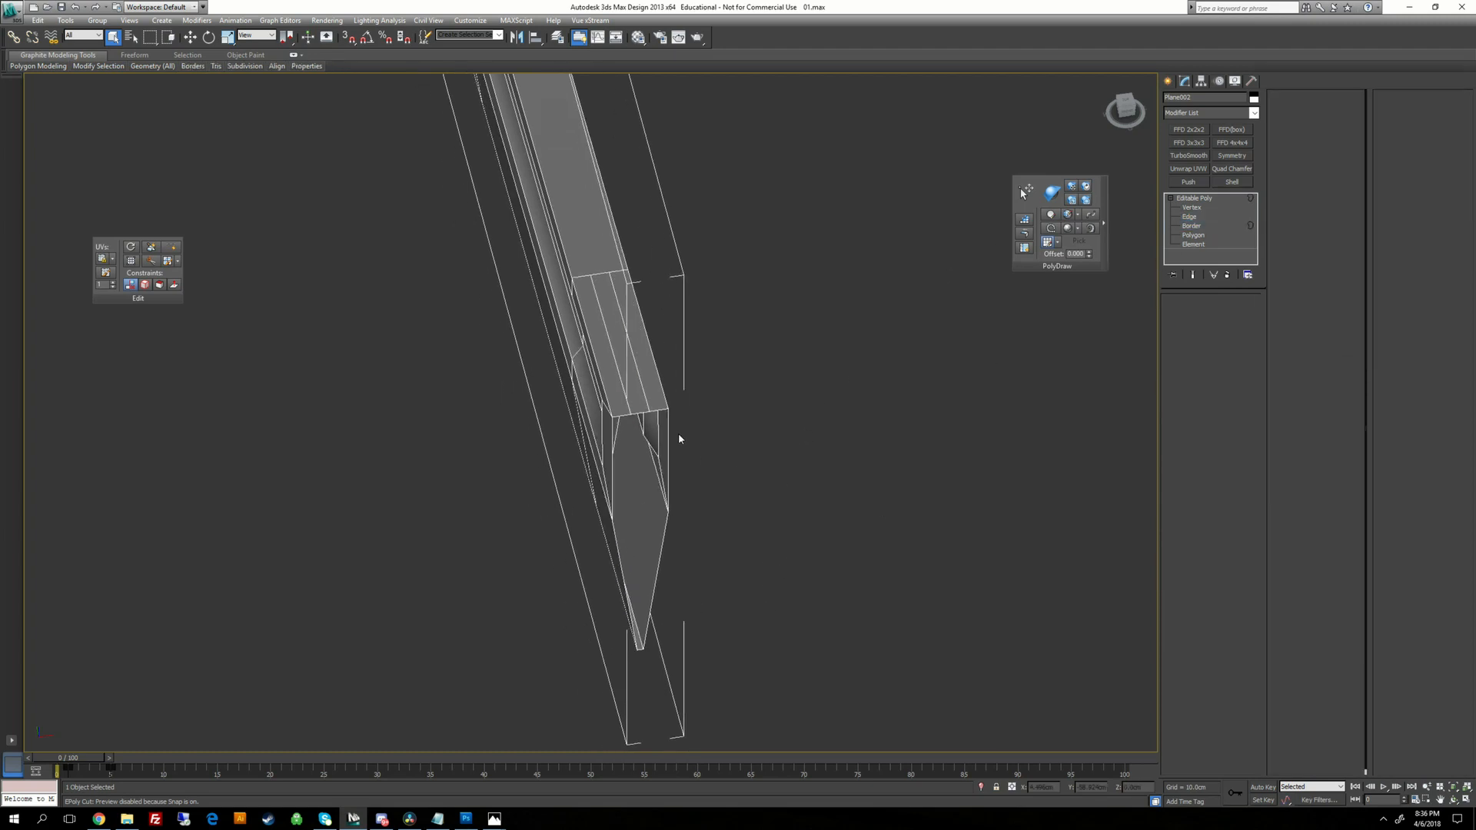
click(667, 442)
key(z)
alt+middle_drag(692, 430, 584, 492)
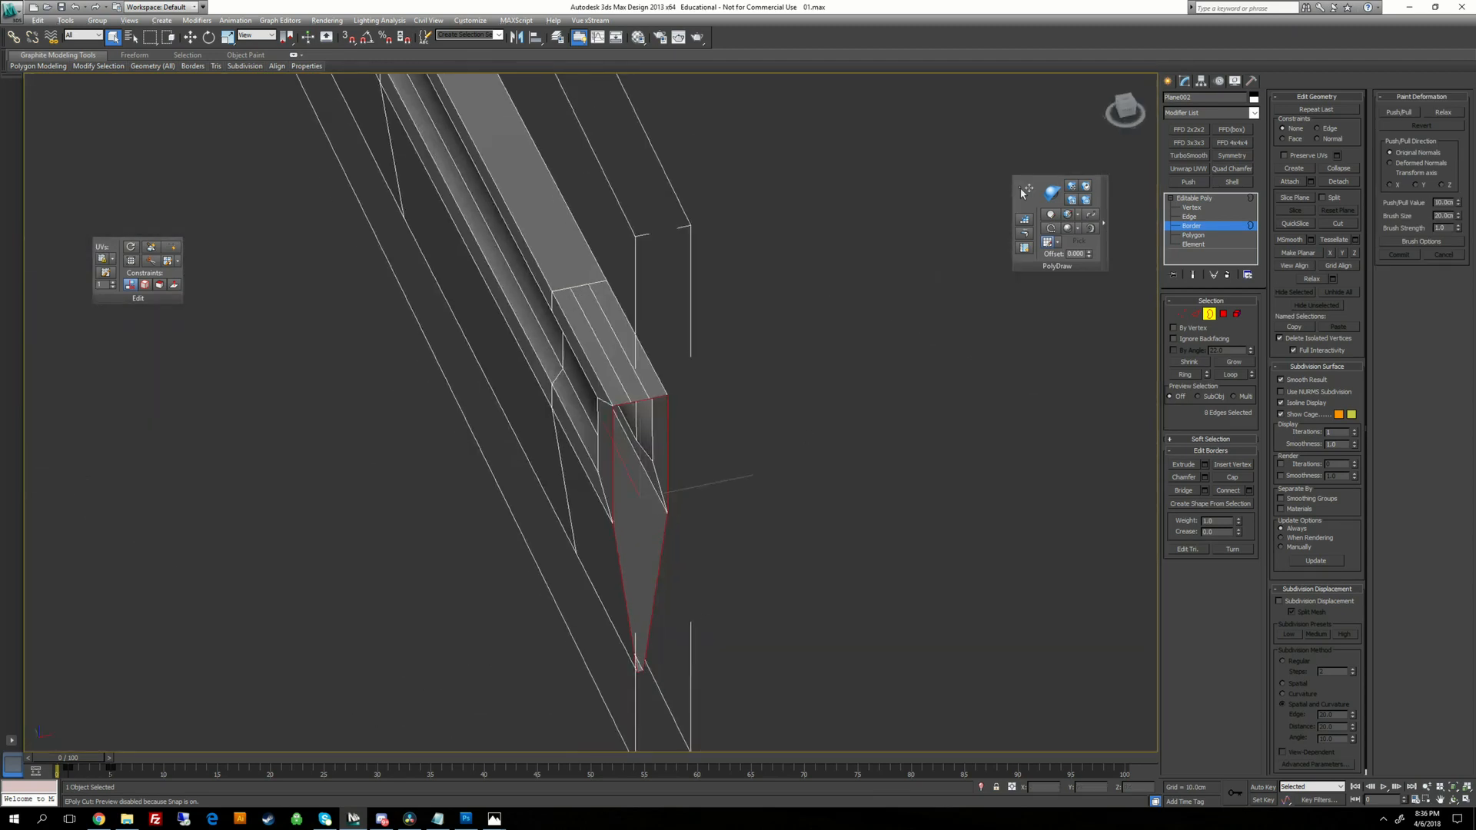
click(1233, 477)
middle_drag(946, 361, 921, 290)
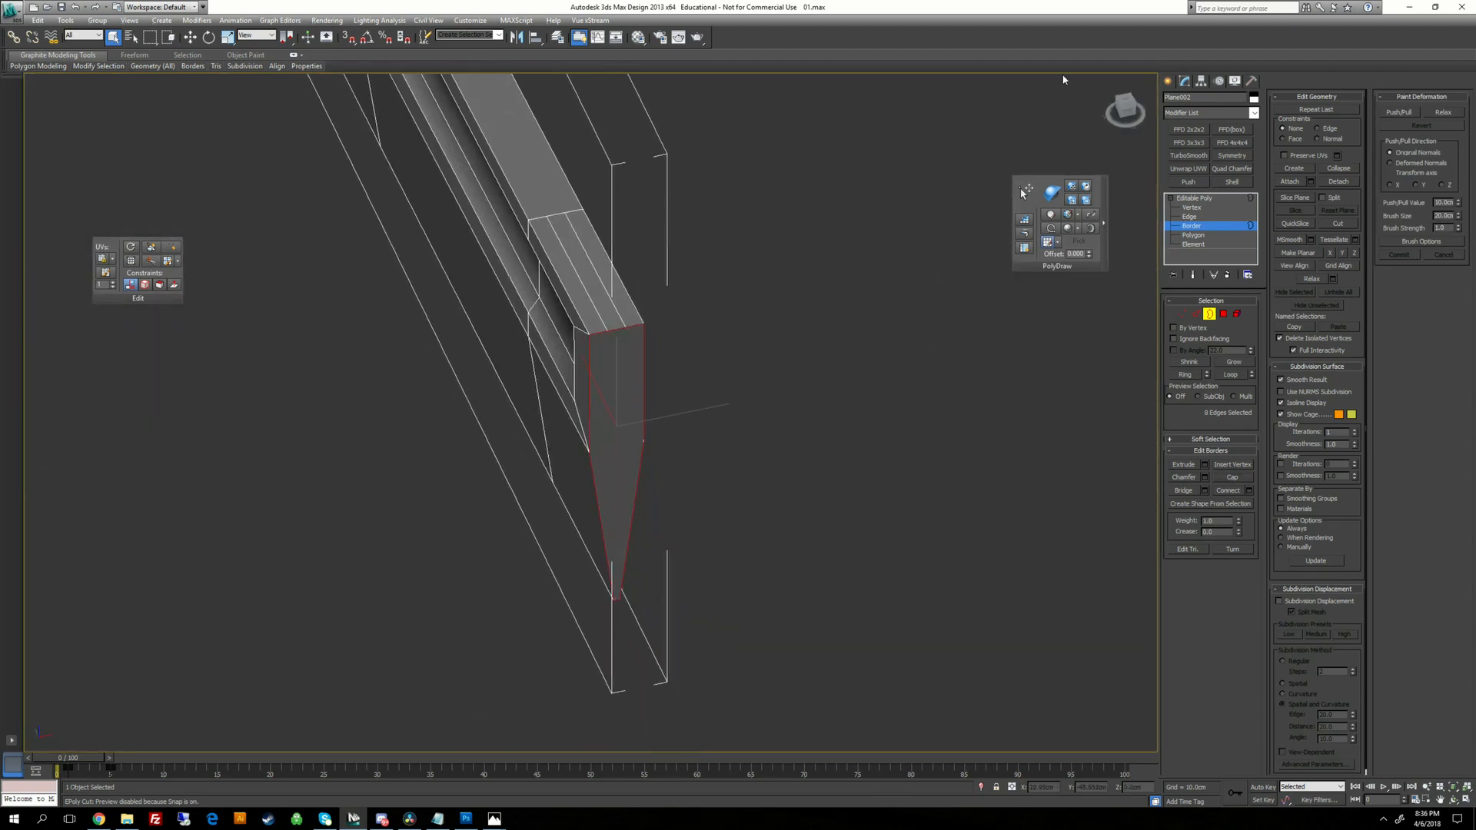
Connect the two side corner vertices of the end cap with a horizontal edge.
key(1)
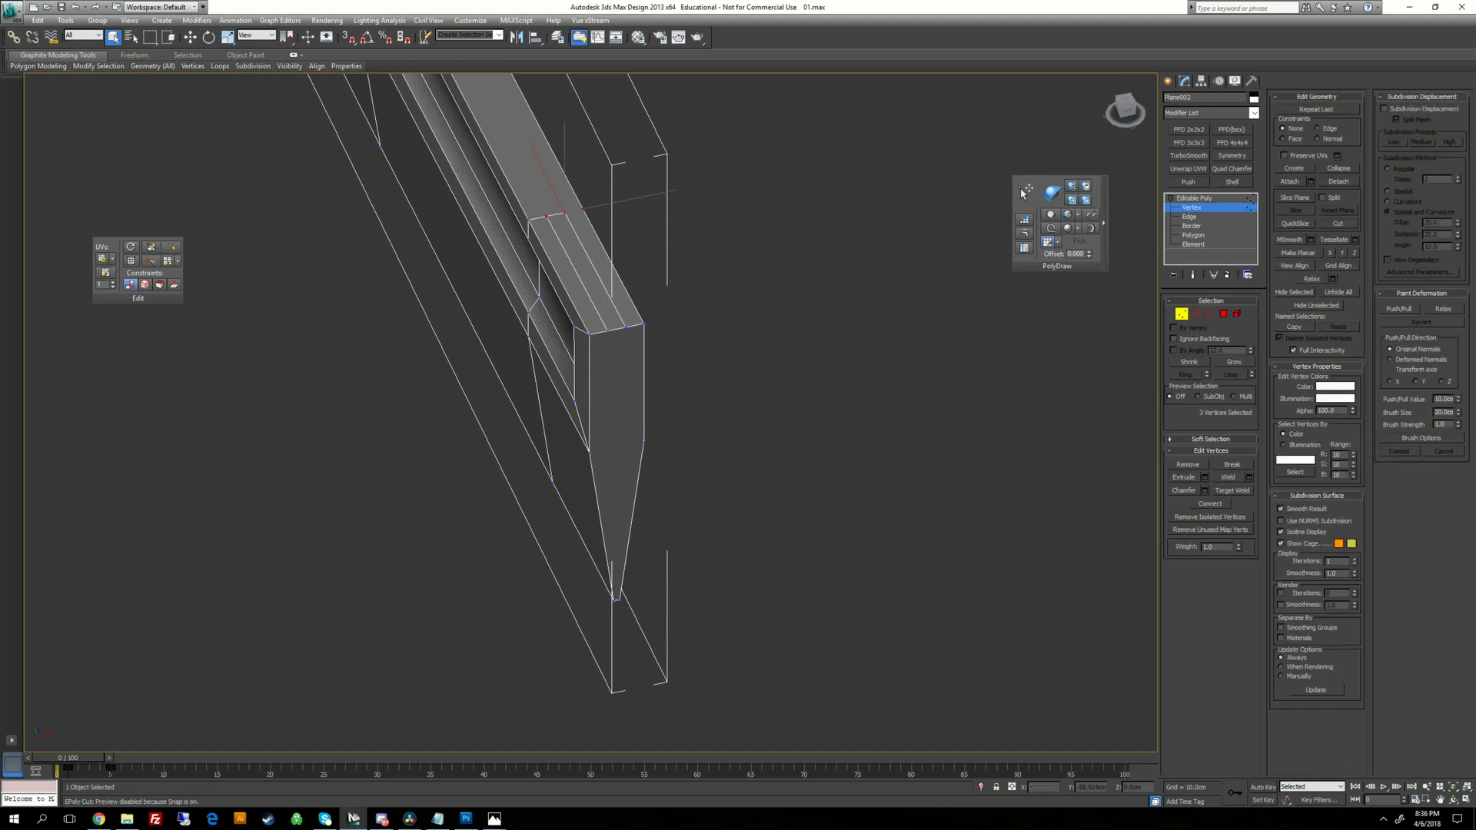
drag(586, 362, 723, 454)
click(717, 459)
scroll(647, 375, up, 2)
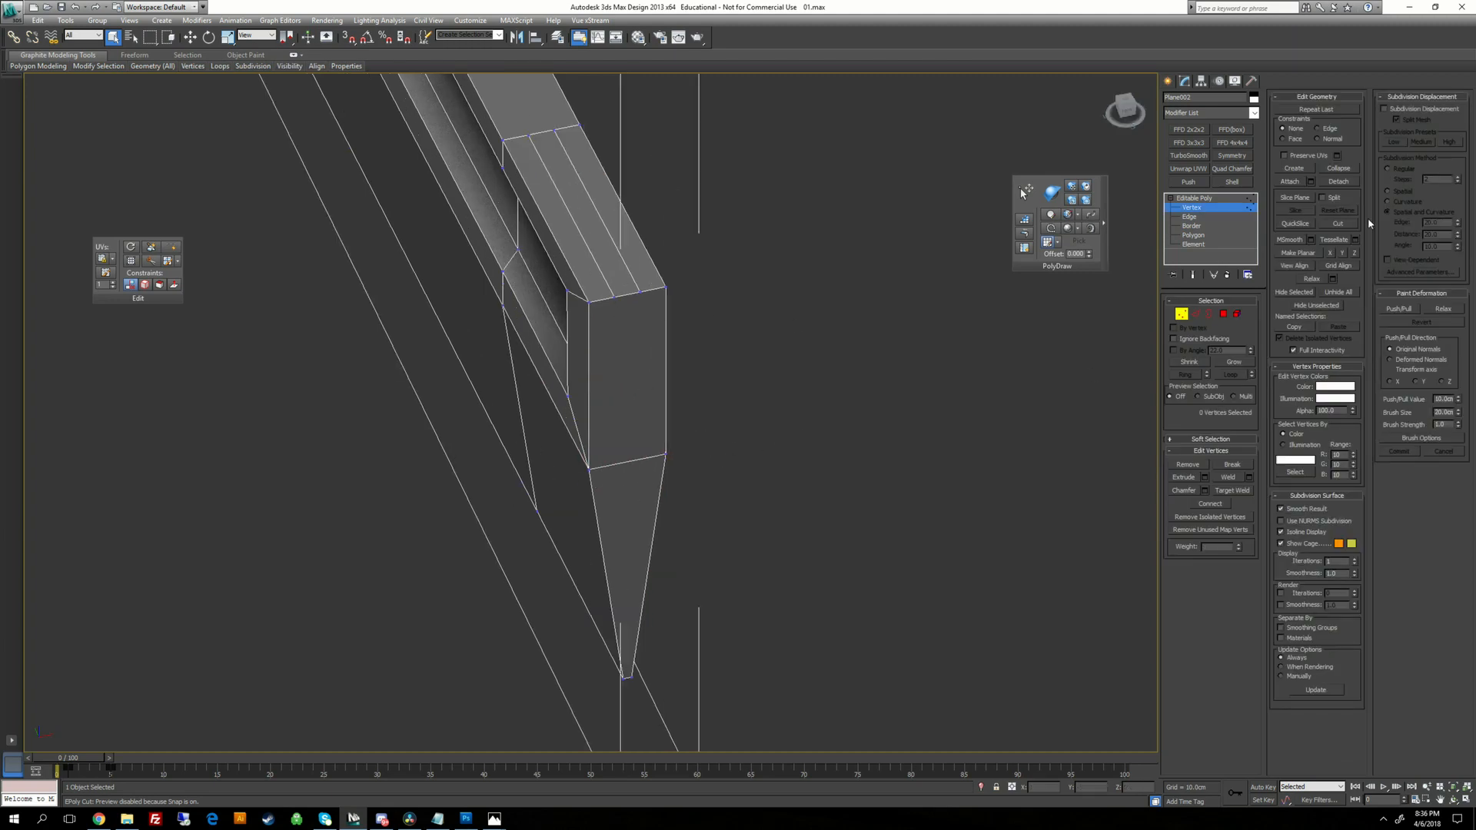
Cut two vertical edges on the end cap from the spine's inner vertices down to the horizontal edge.
click(1338, 222)
click(613, 298)
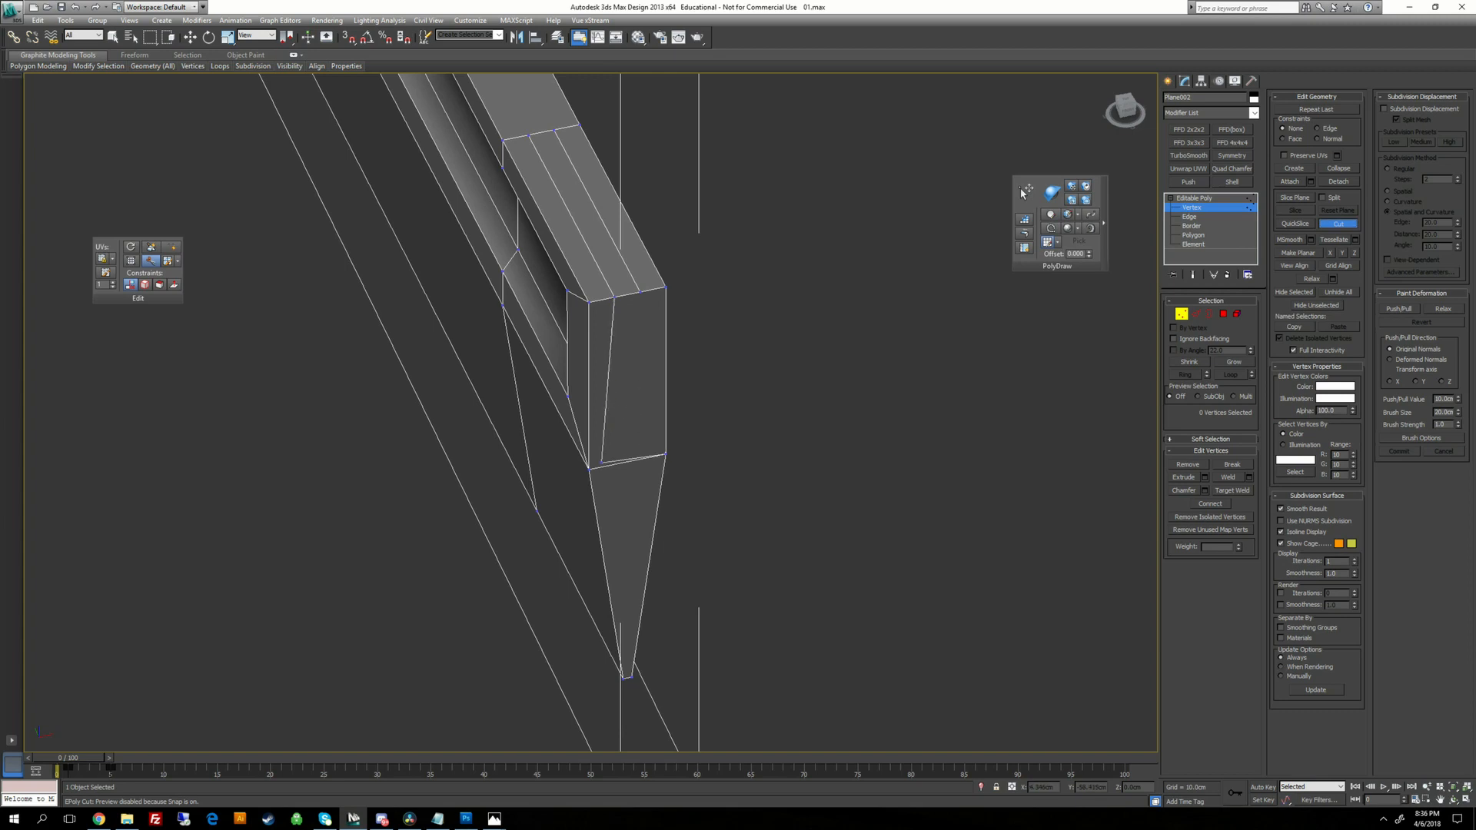
click(610, 465)
right_click(715, 435)
click(640, 293)
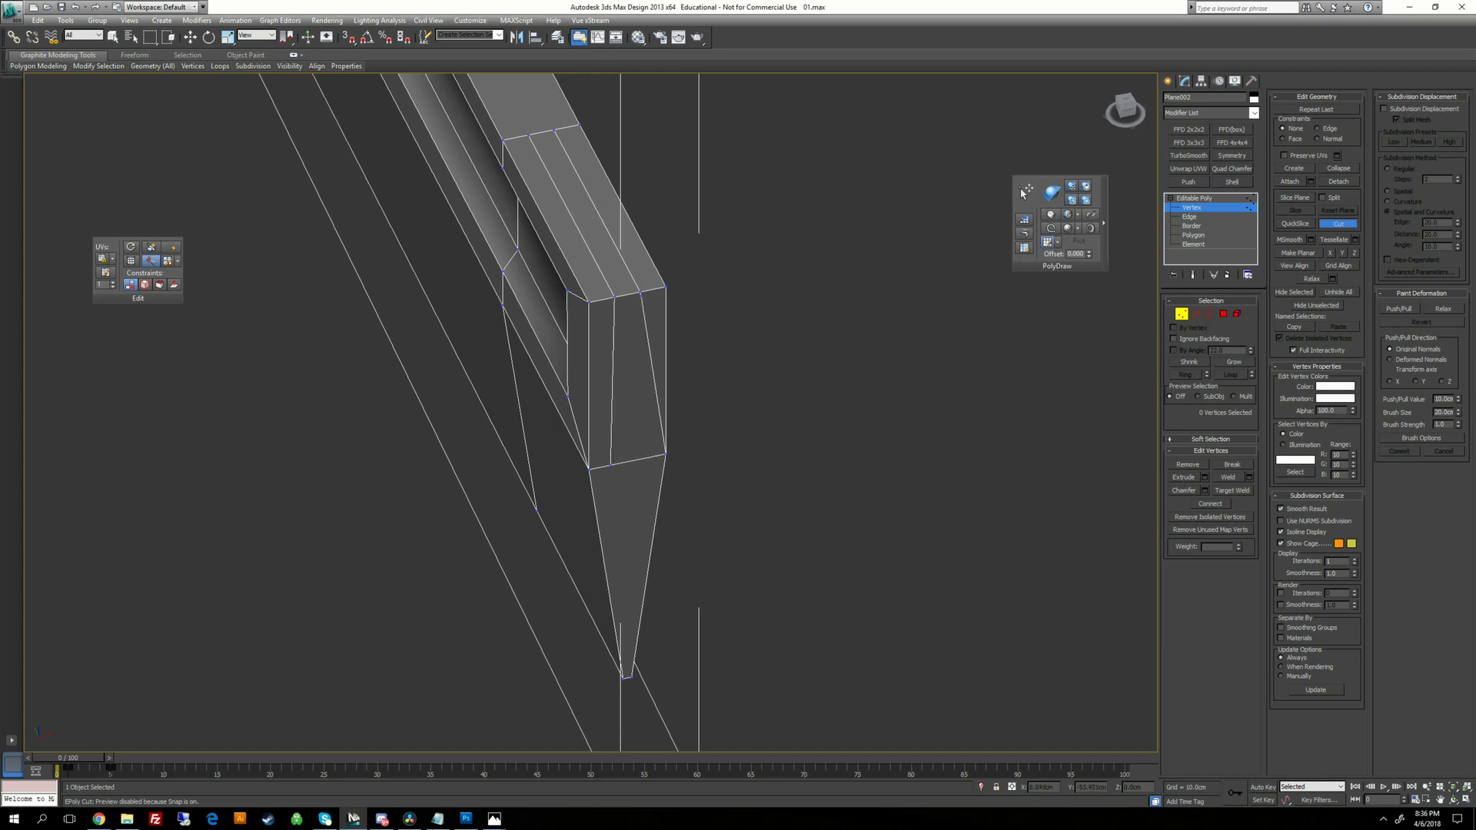
click(646, 457)
Align the two new vertices on the cap's horizontal edge beneath the spine's inner vertices using vertex snapping.
key(w)
click(610, 465)
key(s)
drag(659, 455, 892, 408)
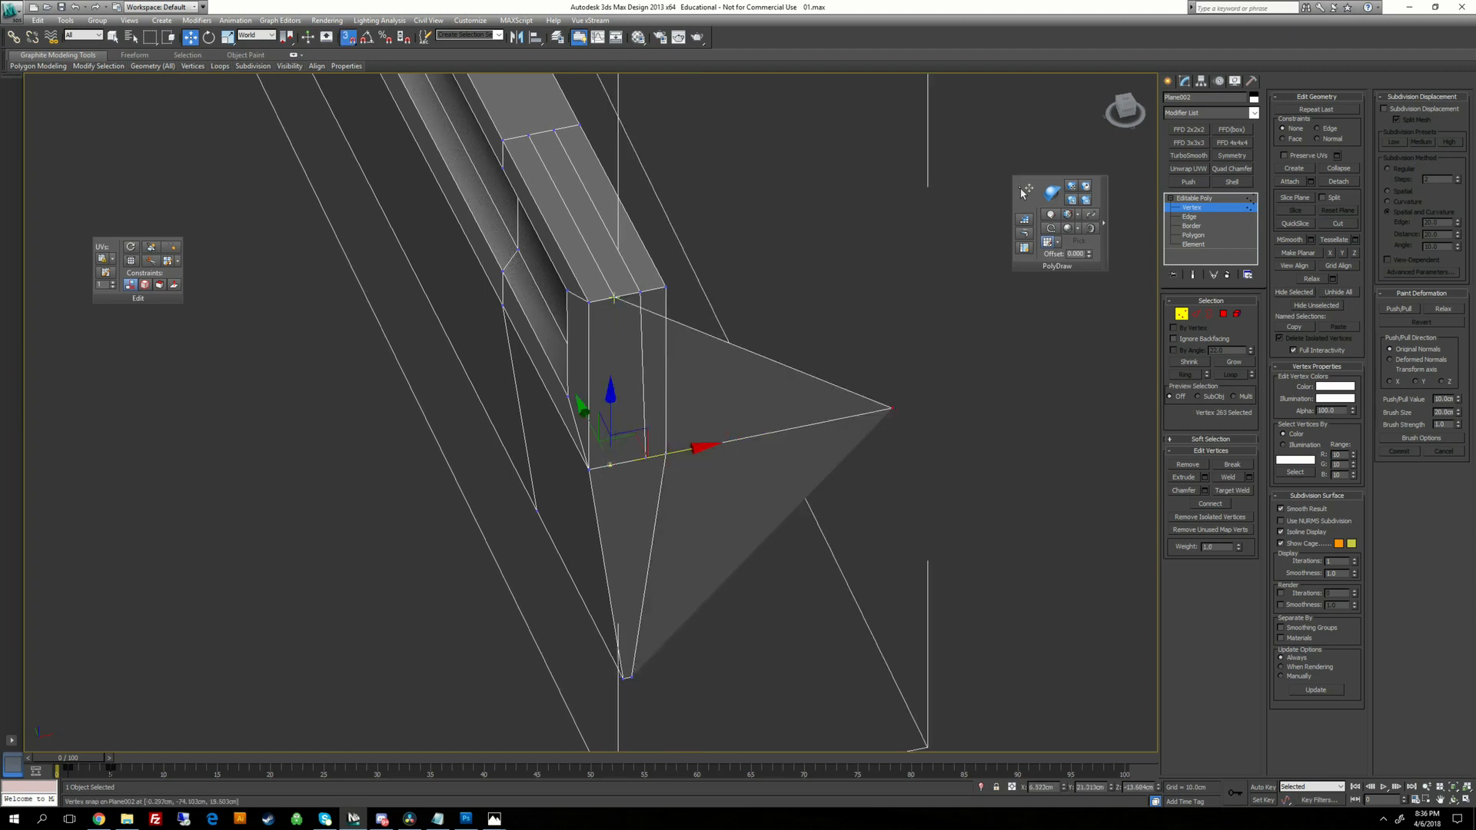
key(ctrl+z)
key(ctrl+z)
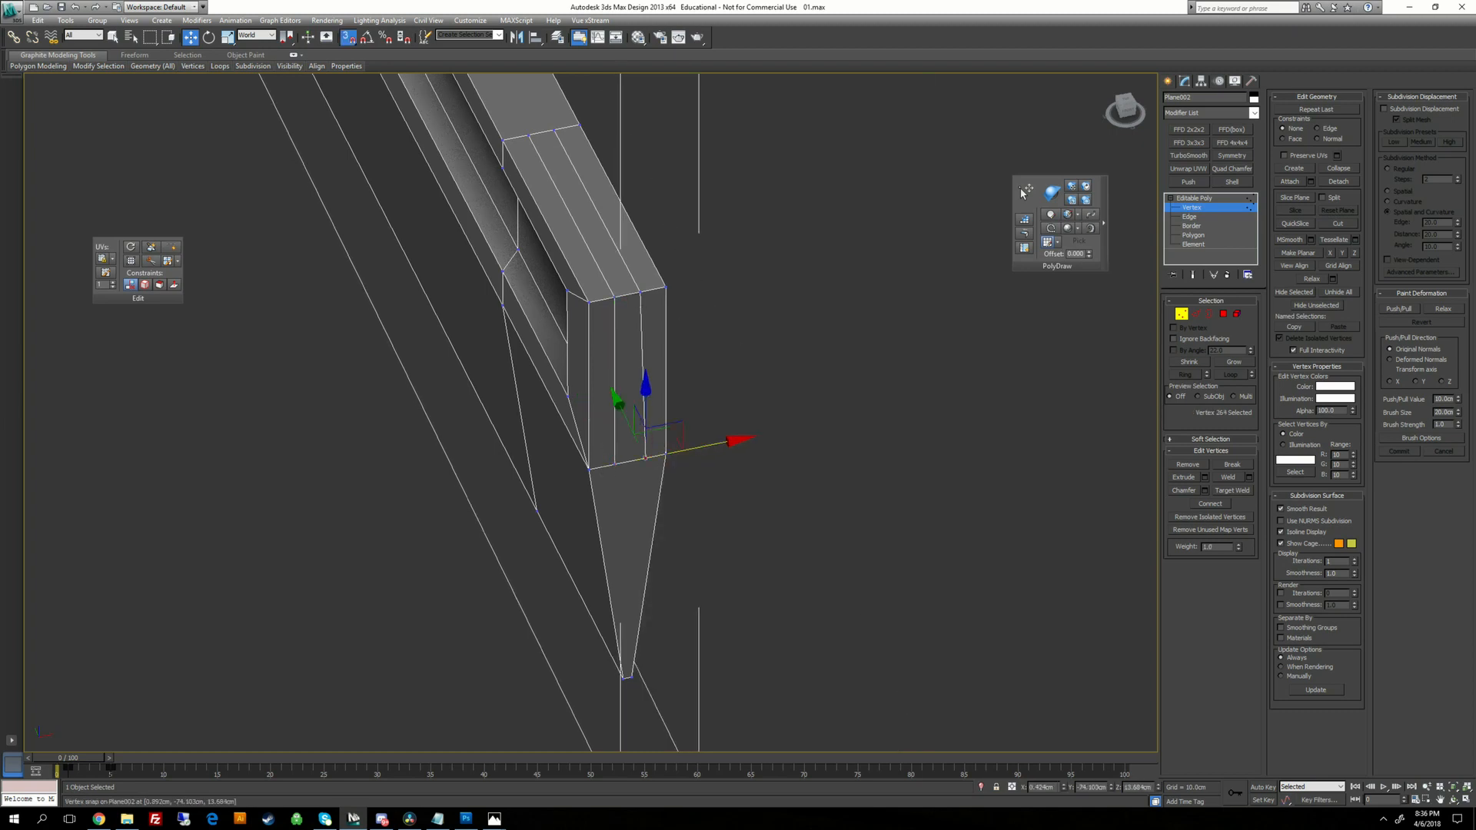
click(833, 451)
Connect both inner vertices of the cap's horizontal edge to the matching vertices at the blade's cutting edge.
middle_drag(619, 476, 658, 259)
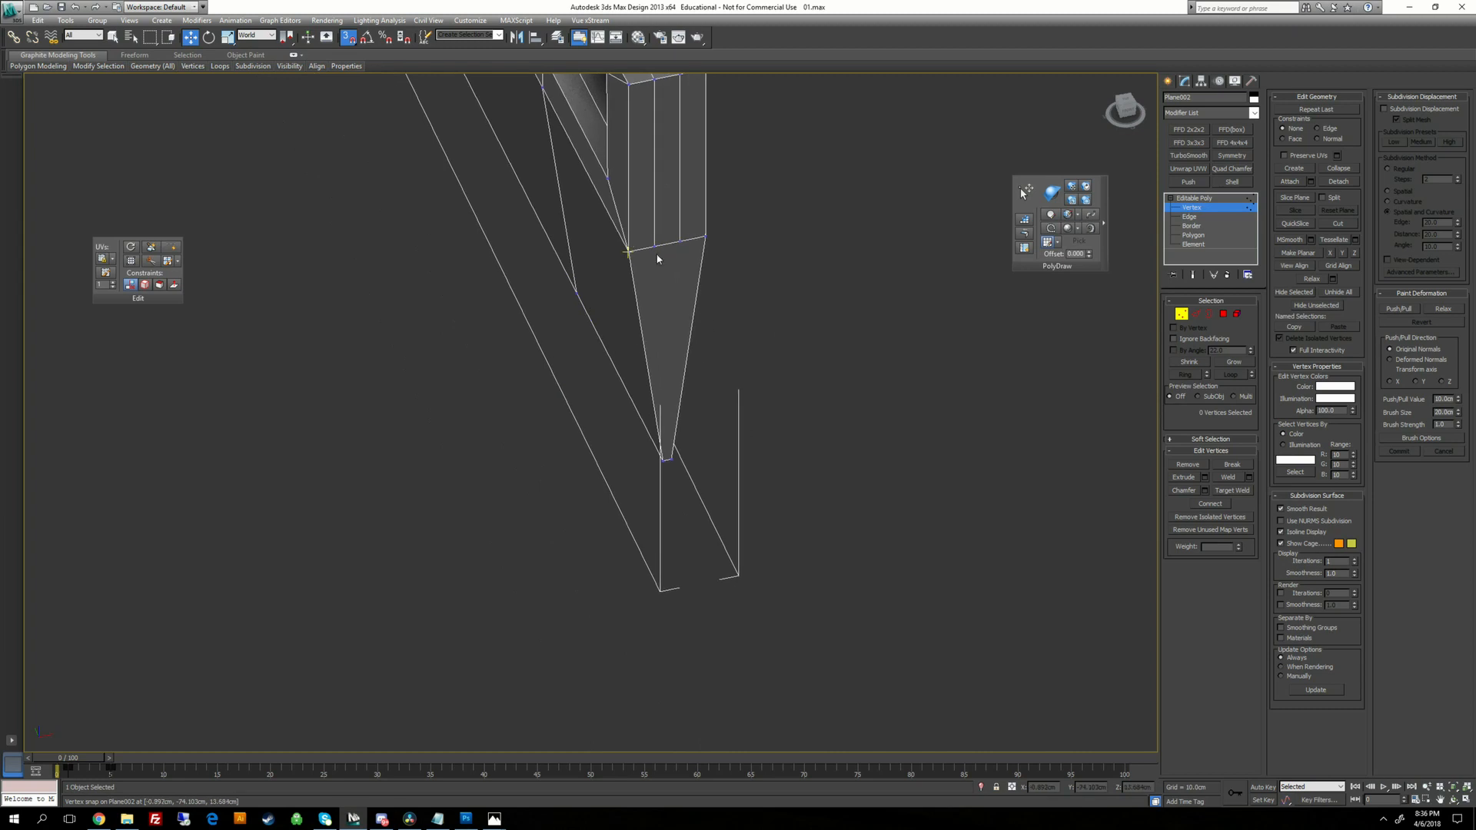
drag(650, 259, 688, 231)
scroll(799, 493, up, 3)
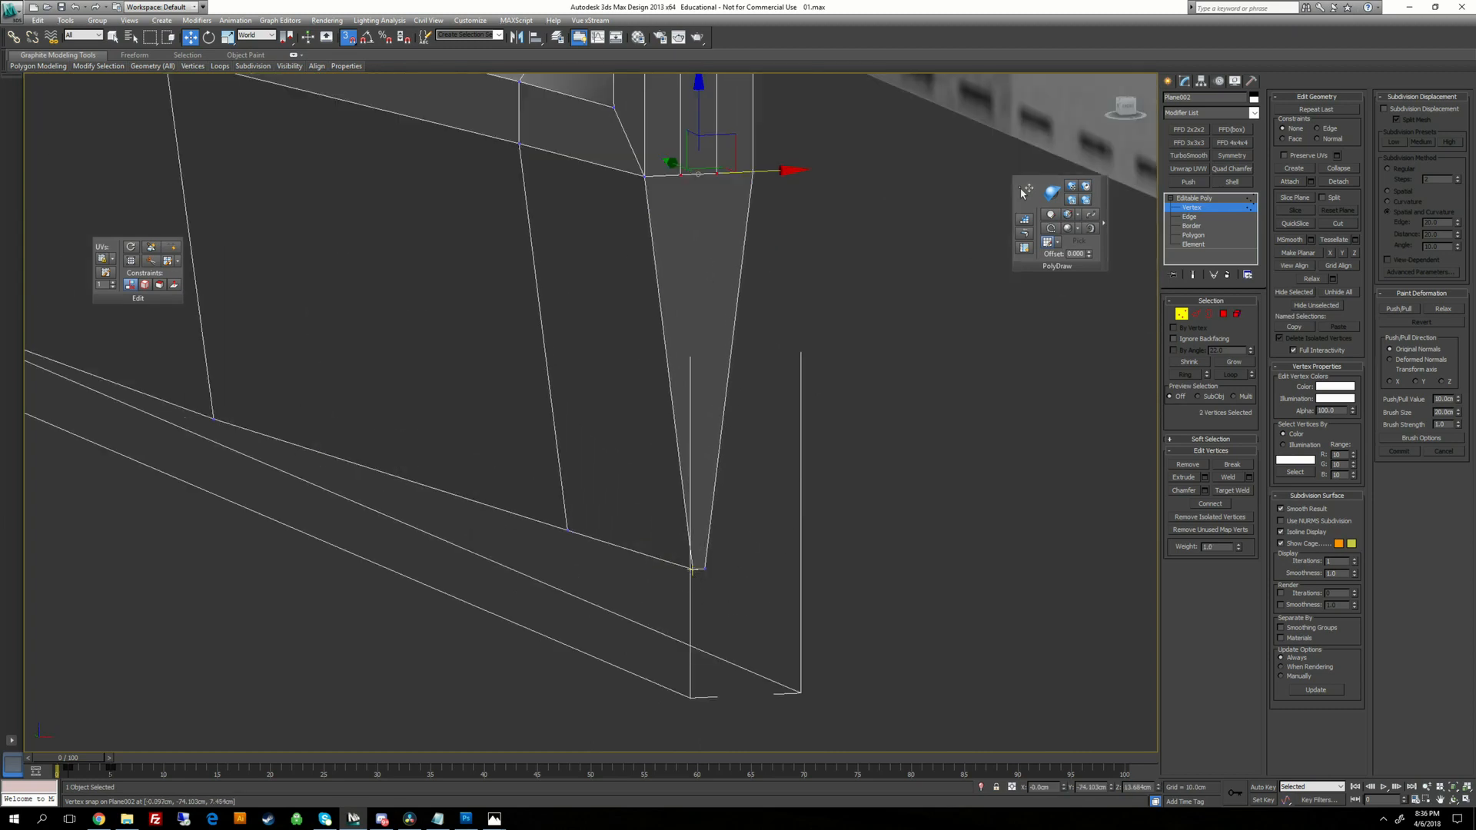
click(693, 569)
ctrl+click(680, 176)
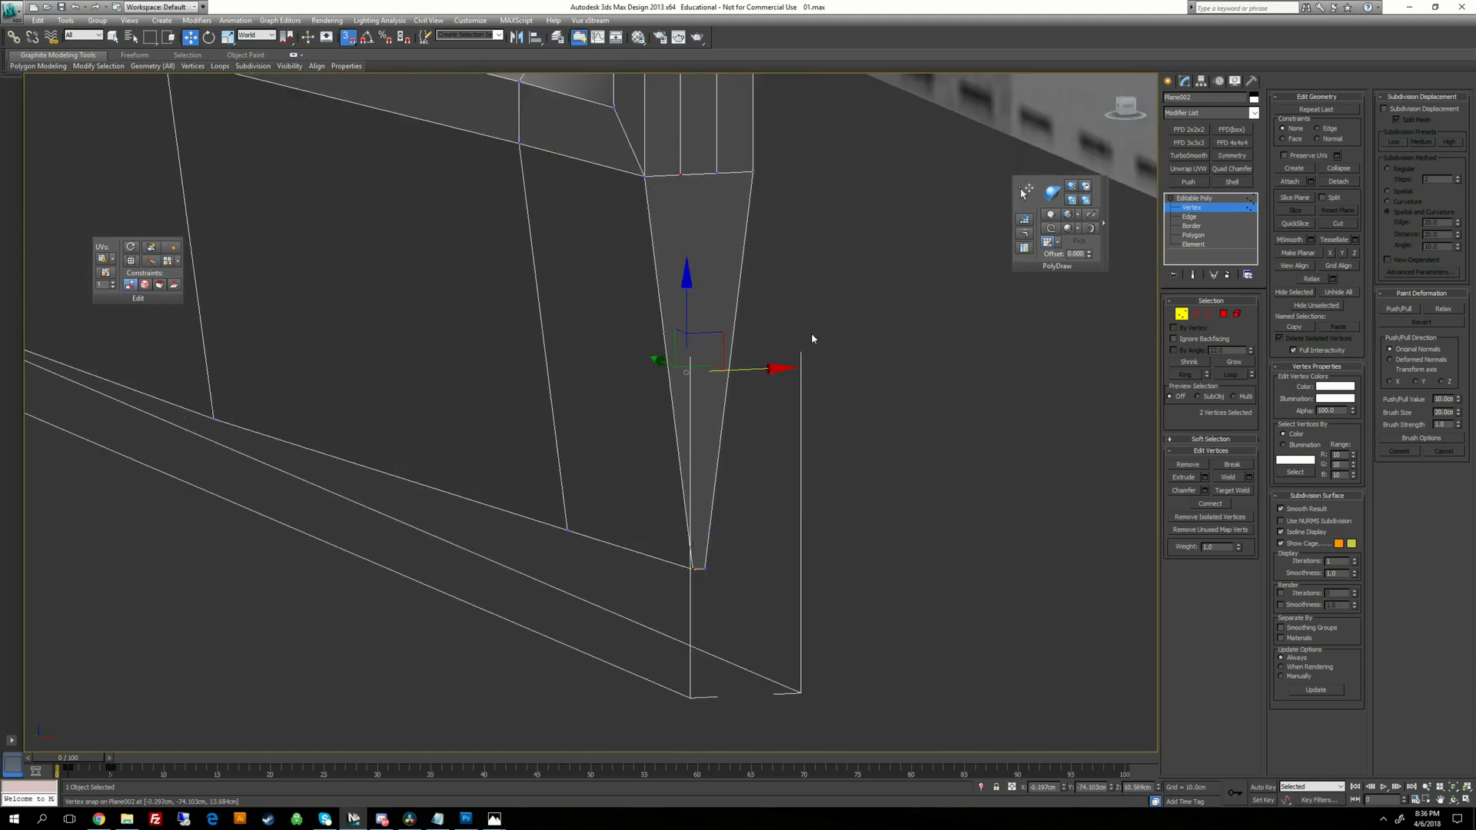
click(716, 172)
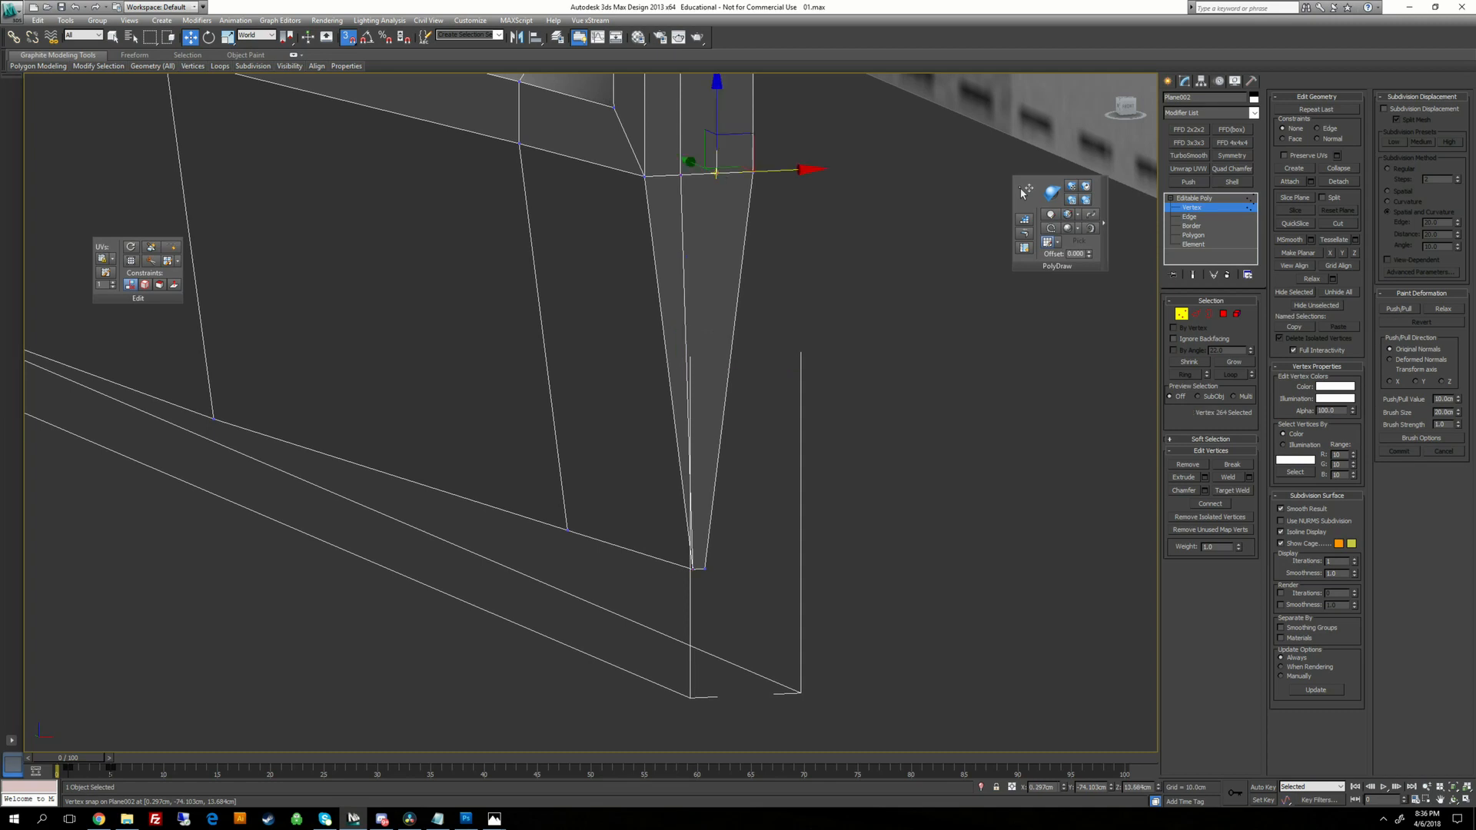
ctrl+click(703, 570)
key(ctrl+shift+e)
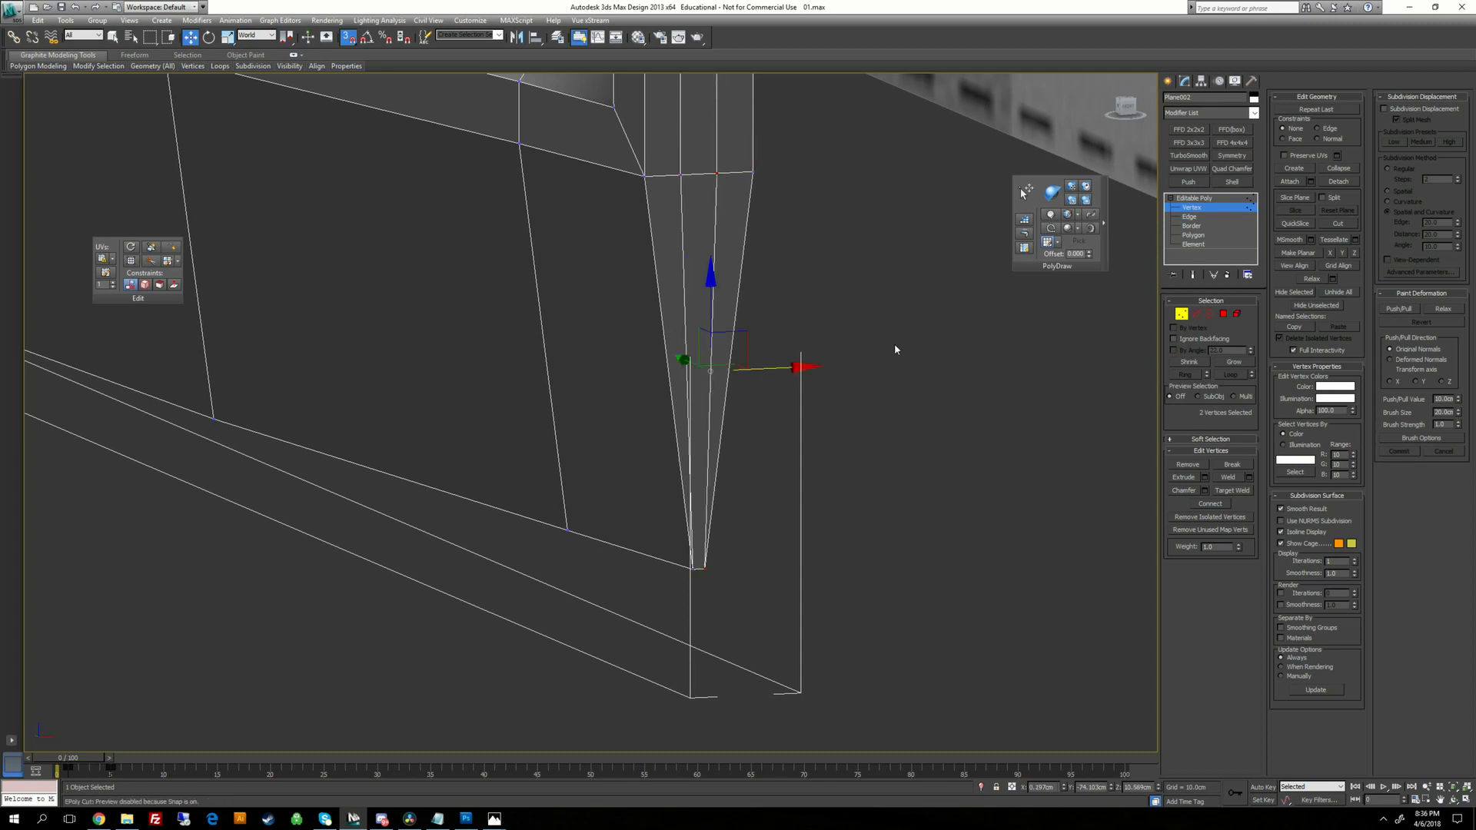
scroll(870, 356, down, 3)
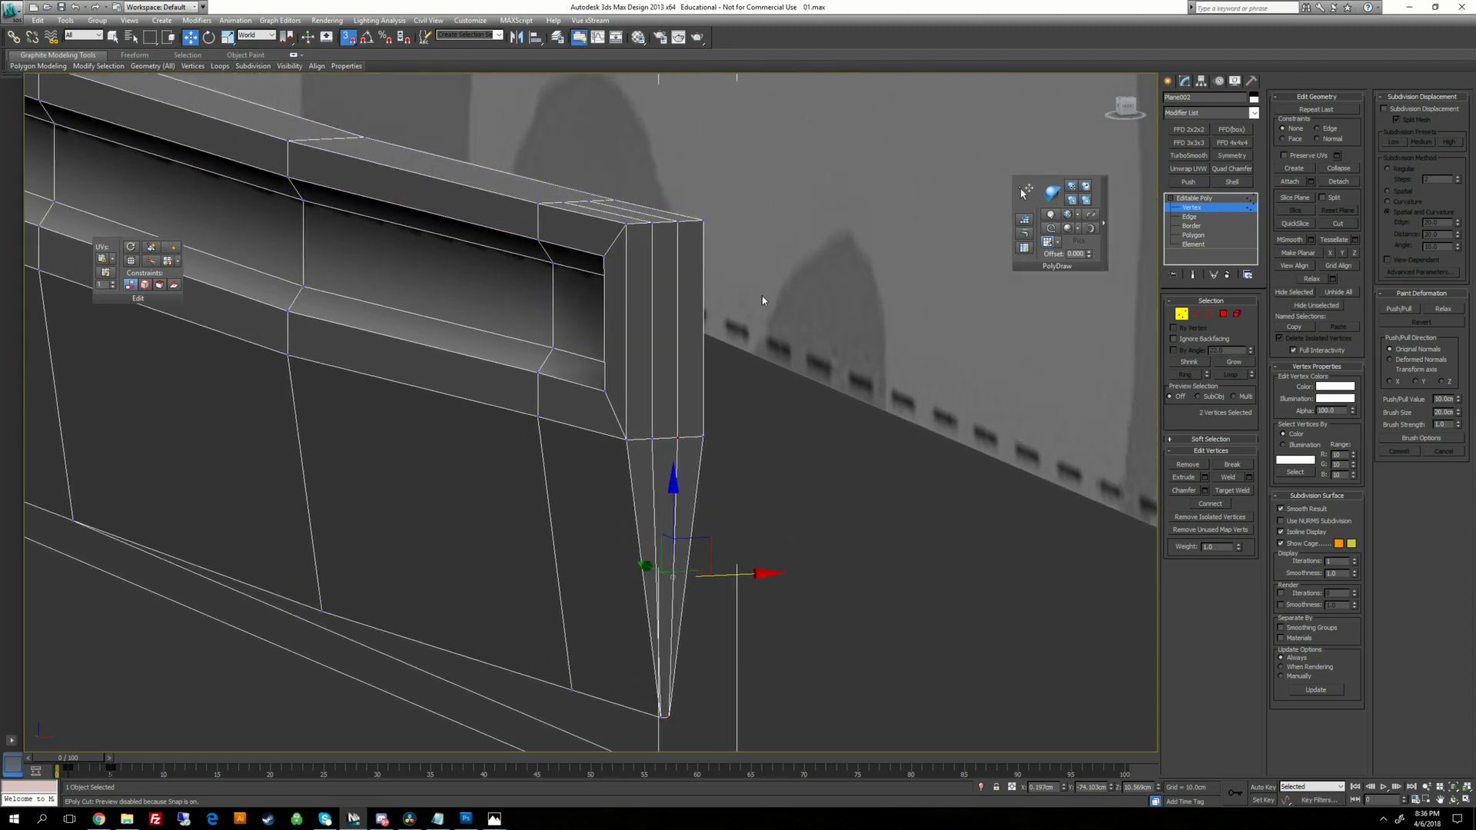
alt+middle_drag(846, 354, 753, 356)
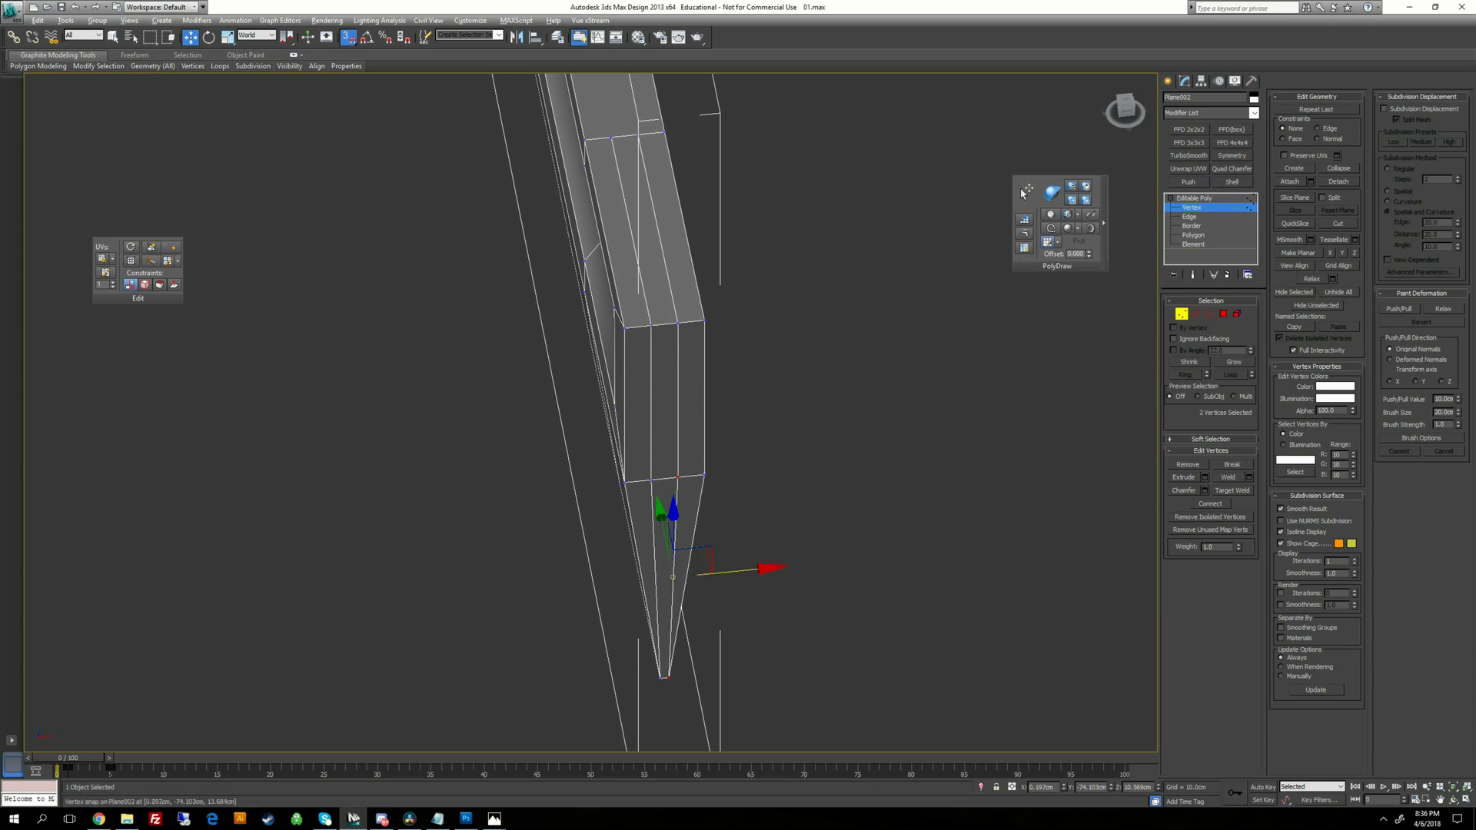
alt+middle_drag(769, 415, 648, 165)
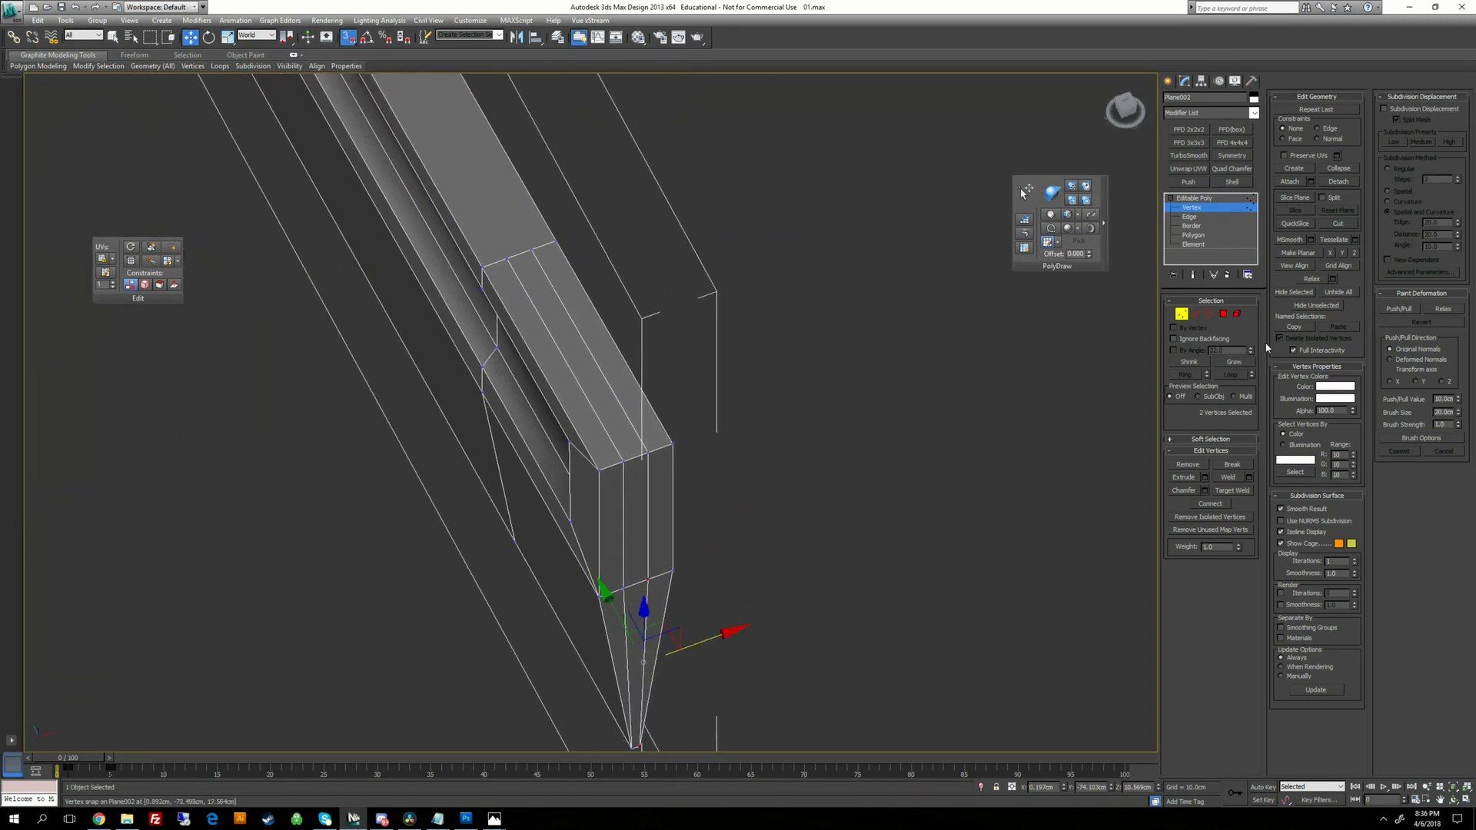
Target weld the two inner spine vertices on the loop behind the end cap to their nearest outer corner vertices.
click(1233, 490)
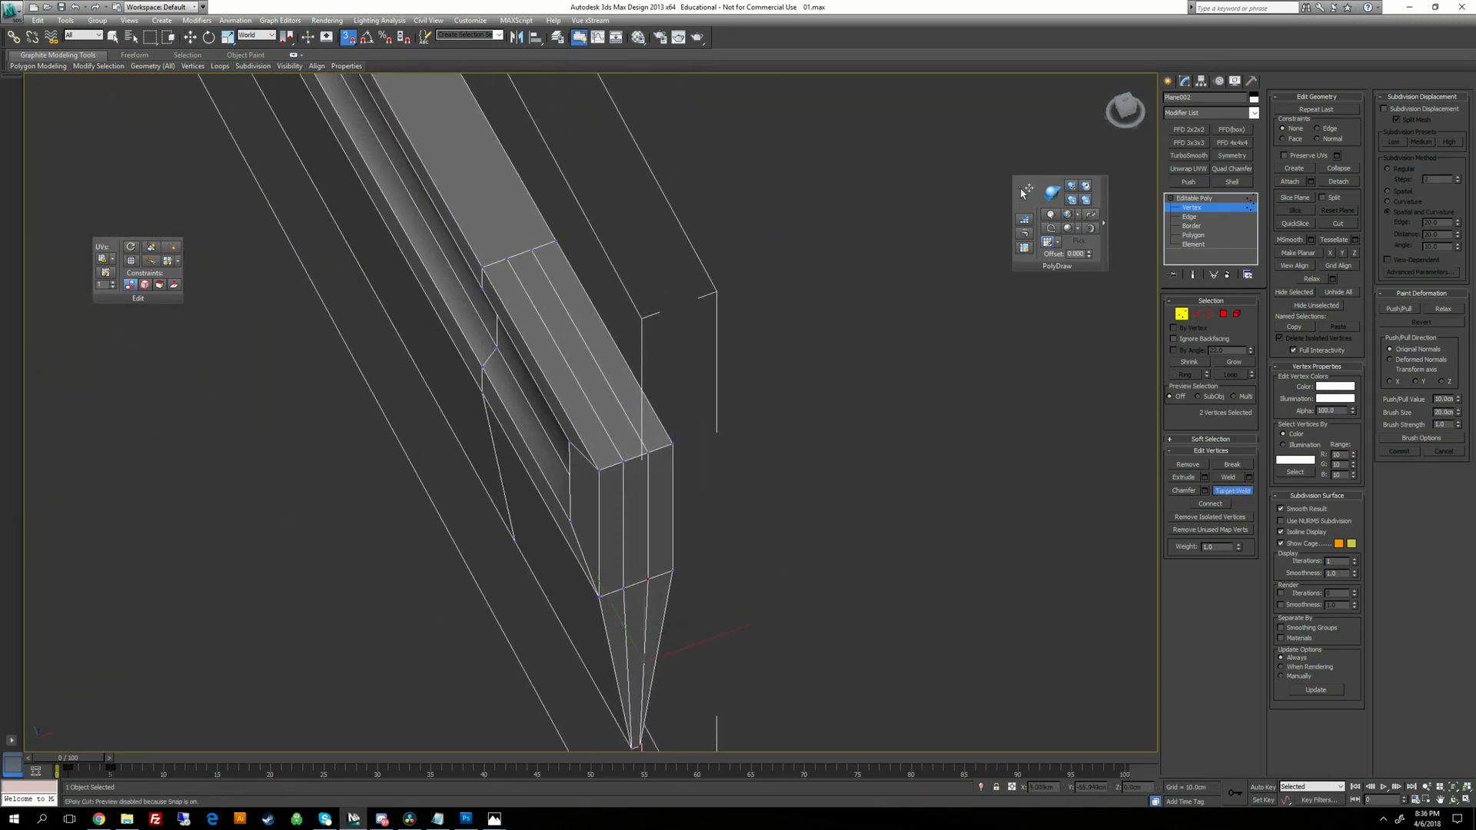
click(508, 259)
click(483, 267)
click(532, 250)
click(557, 242)
key(w)
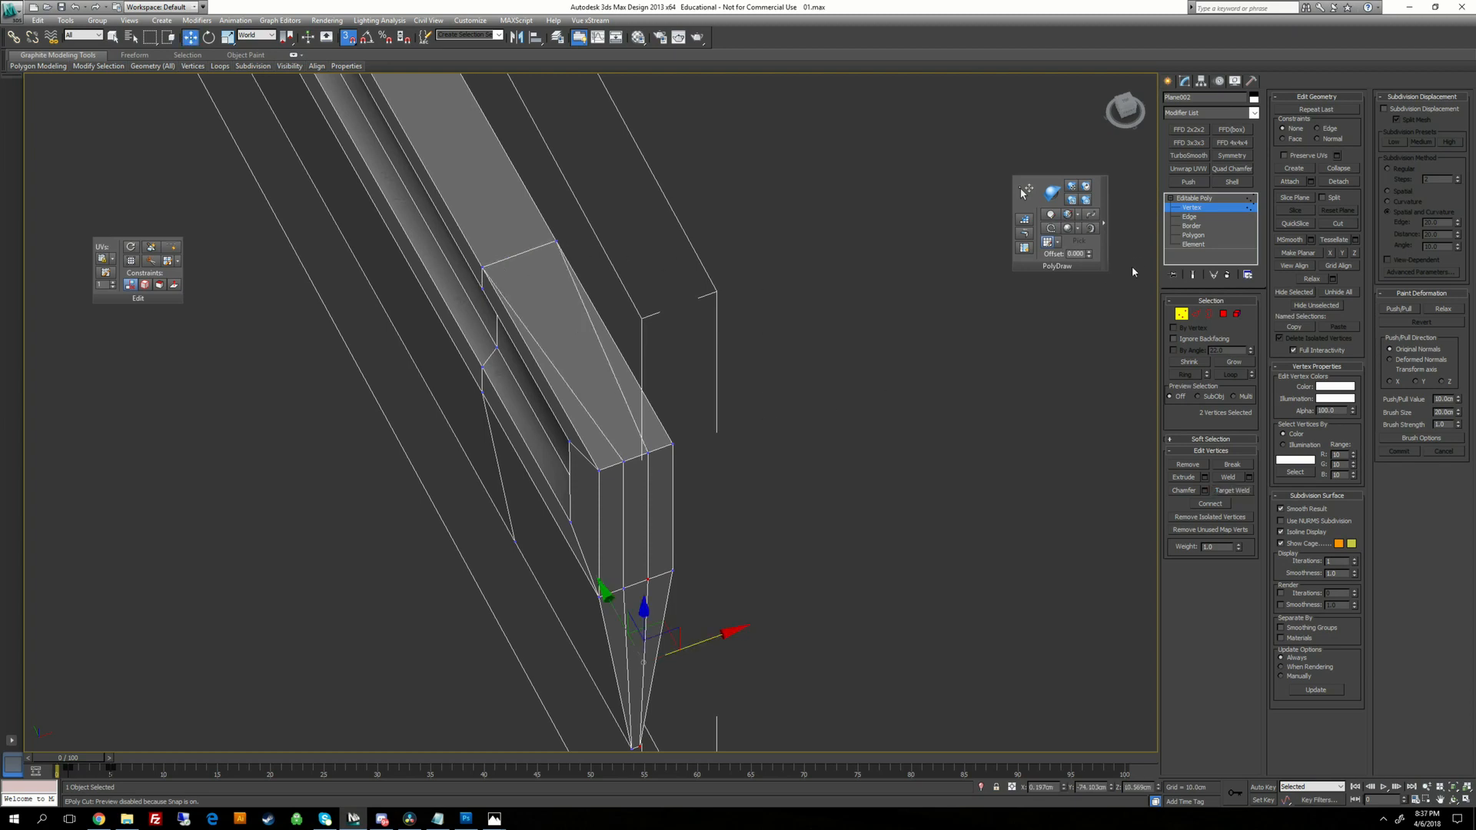
Auto smooth the two triangular polygons on the spine beside the end cap with a threshold of 45.
click(1193, 235)
click(592, 422)
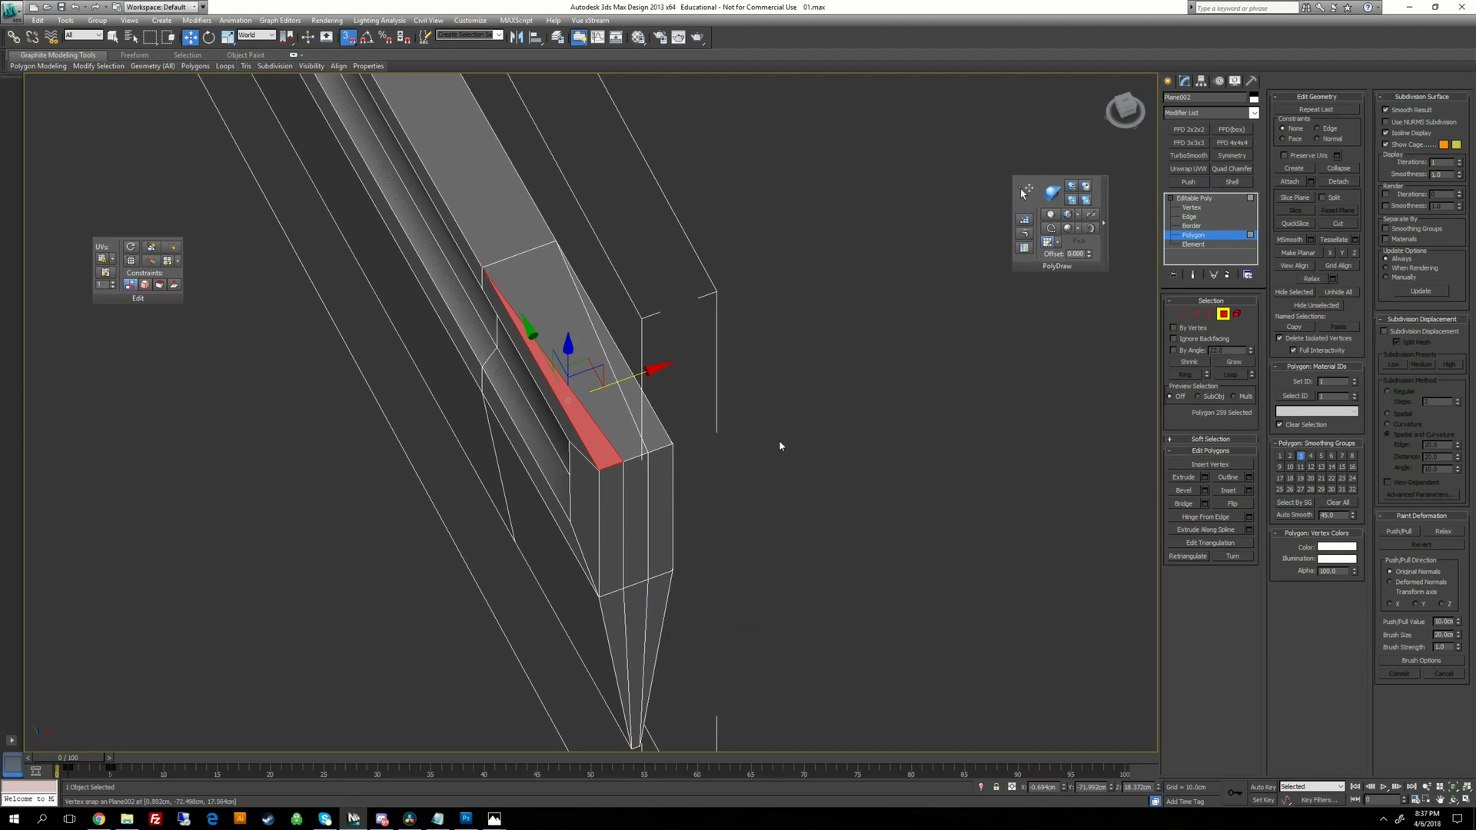
ctrl+click(641, 415)
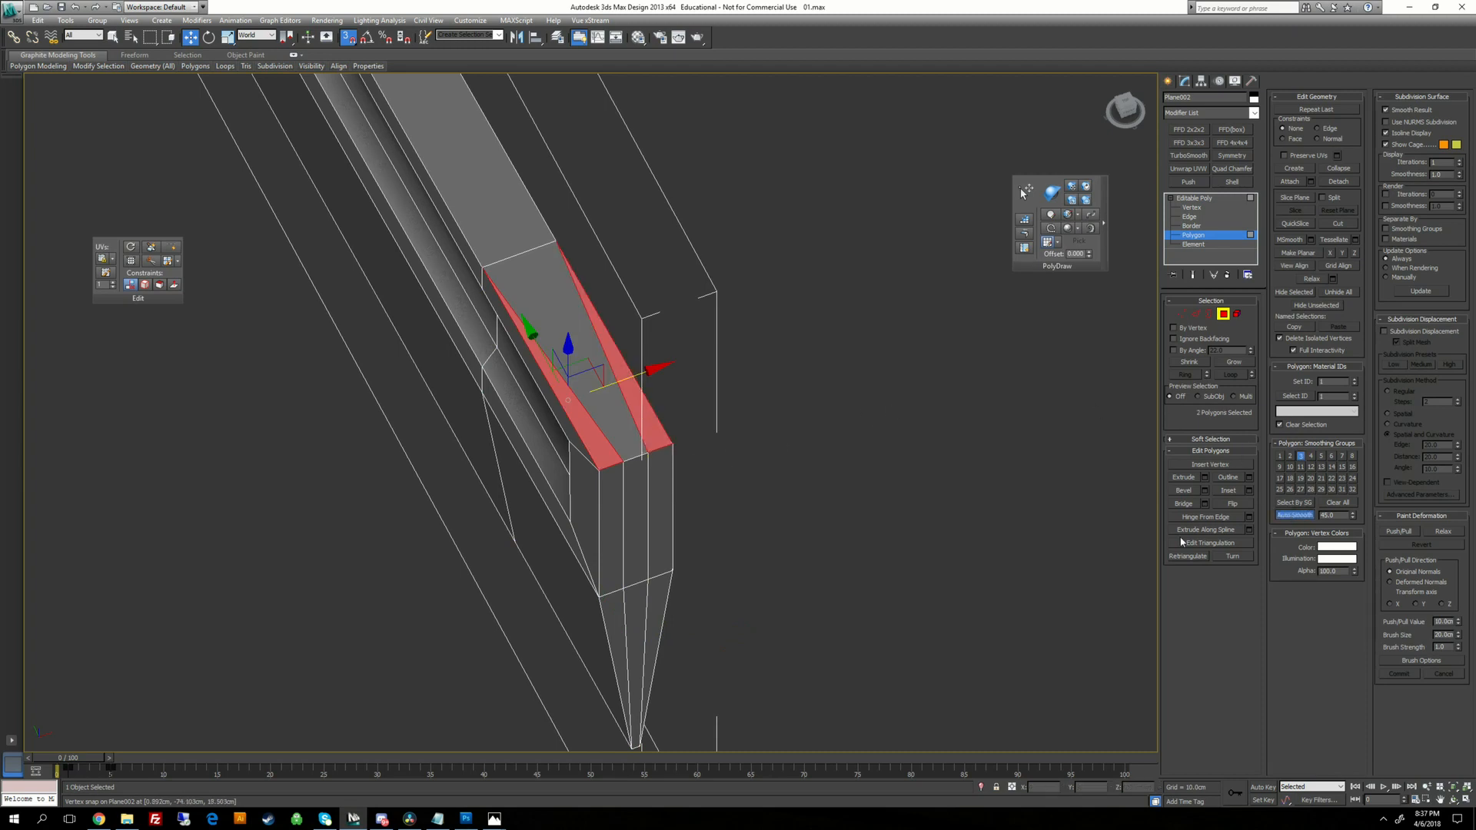
Auto smooth the two narrow outer polygons on the upper half of the end cap, one at a time.
click(613, 530)
middle_drag(613, 531, 608, 300)
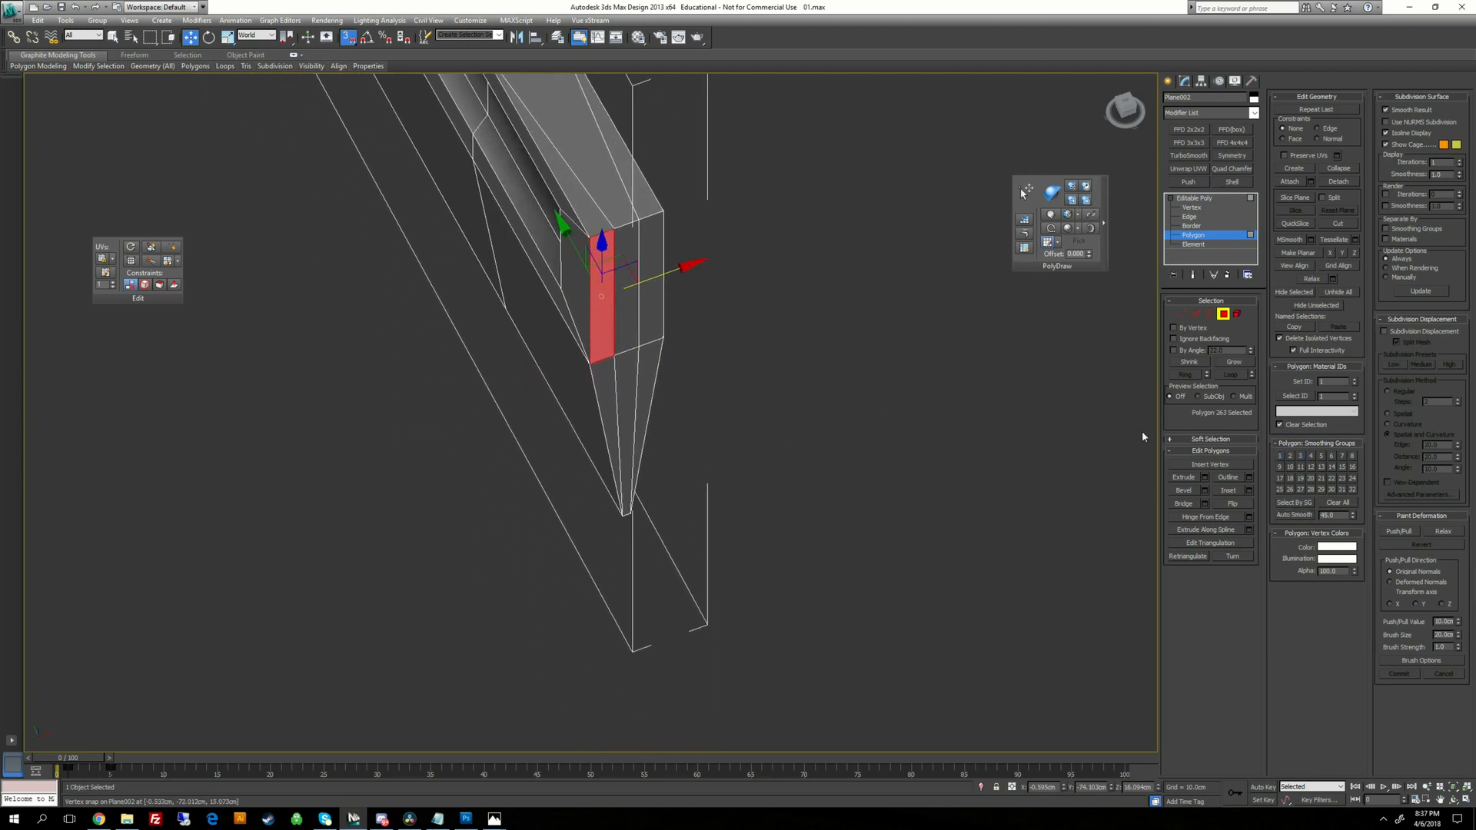
click(1302, 517)
click(652, 314)
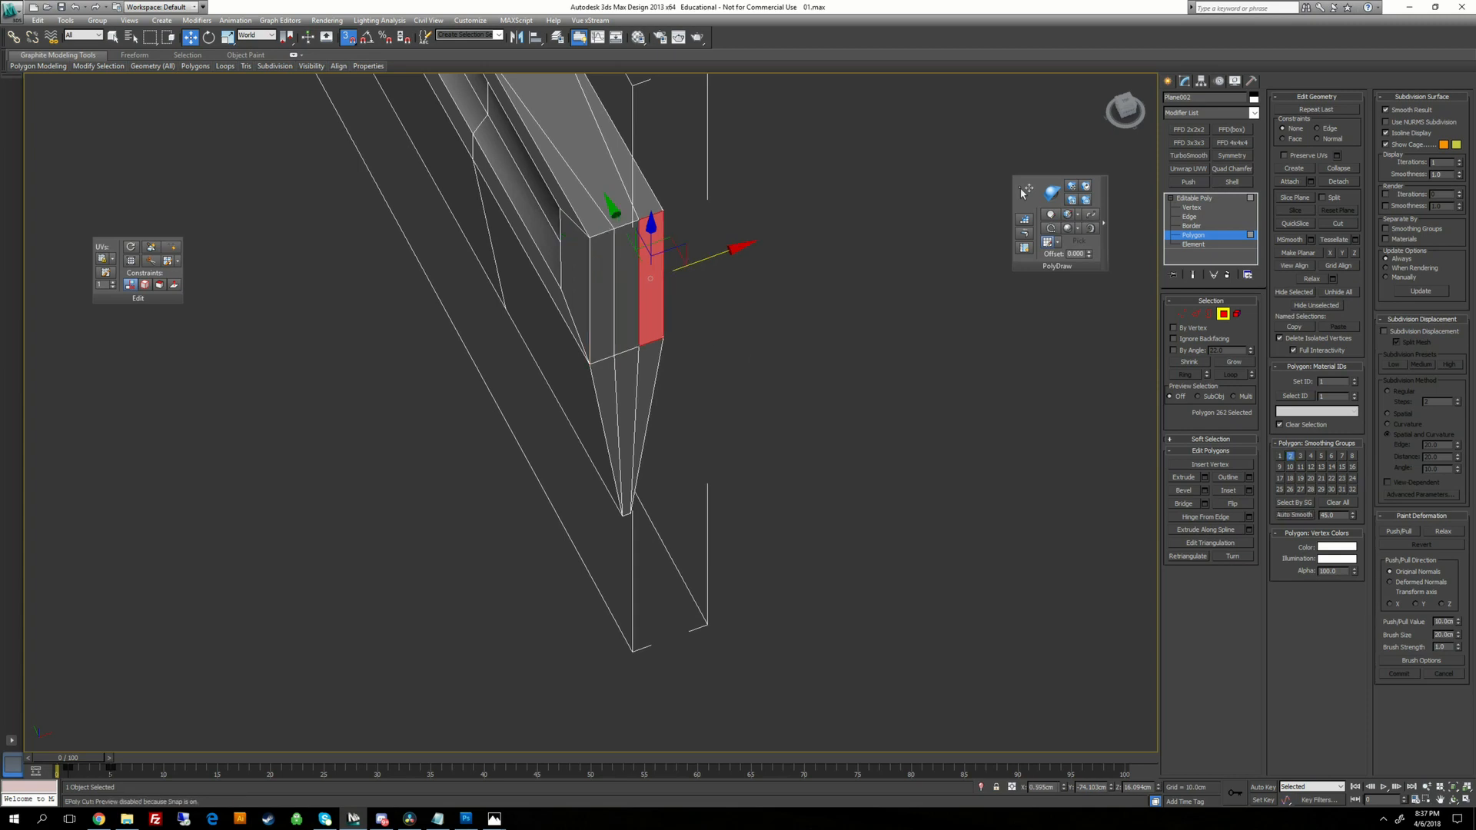
click(1289, 515)
Auto smooth the two thin outer triangles on the lower half of the end cap and clear the selection.
click(611, 454)
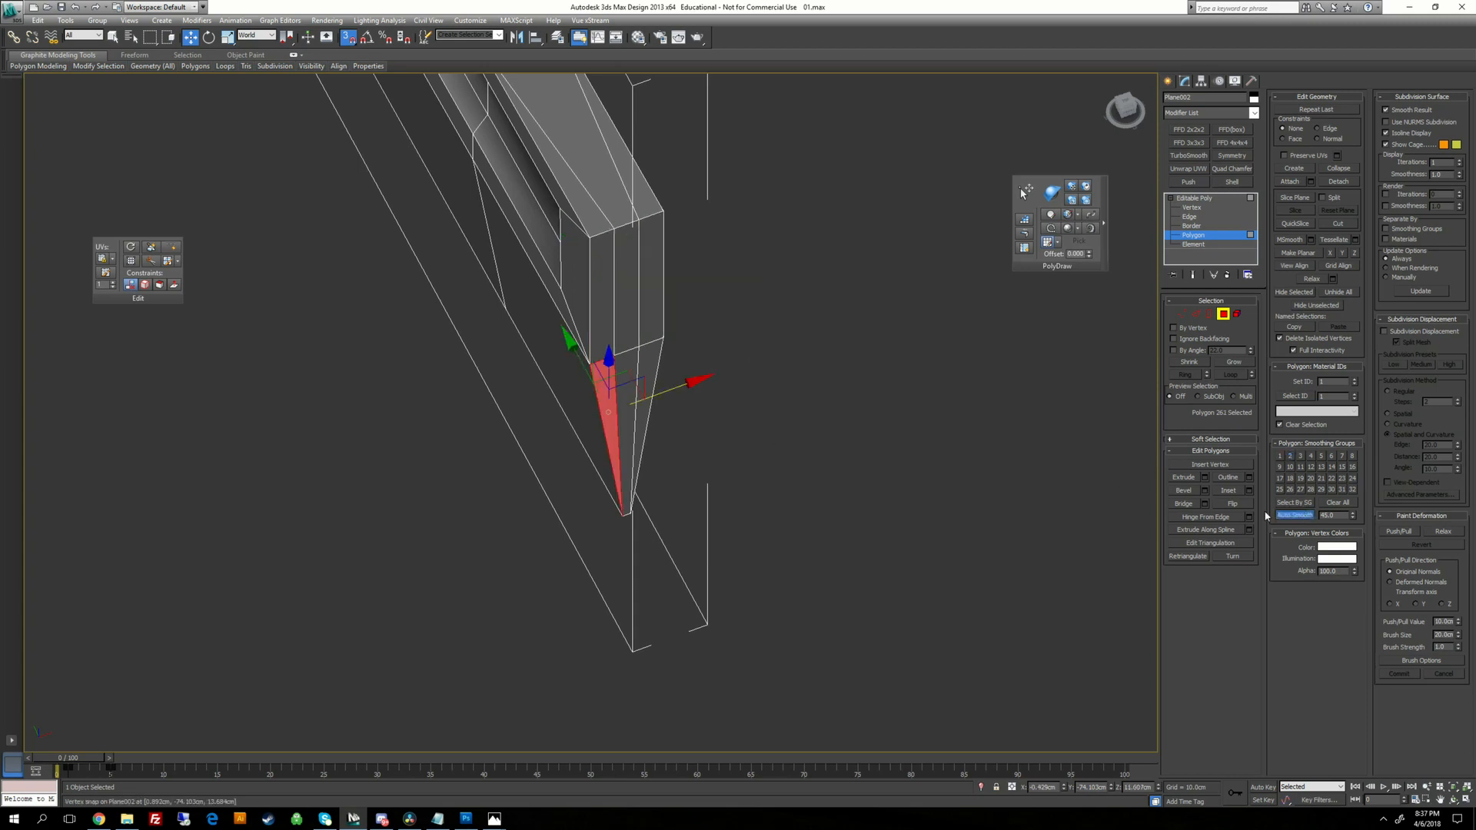
click(646, 416)
click(1295, 515)
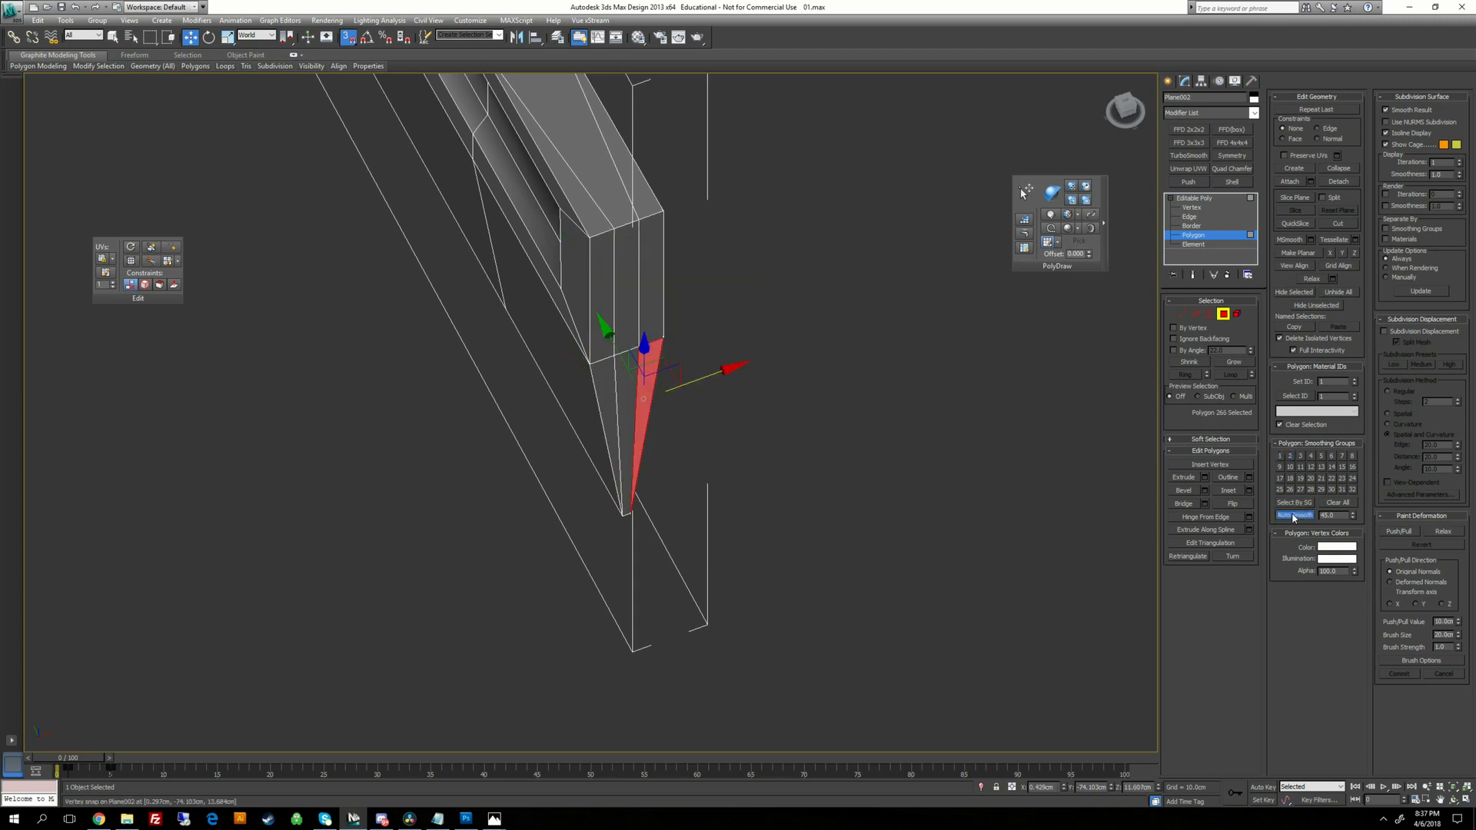
click(781, 452)
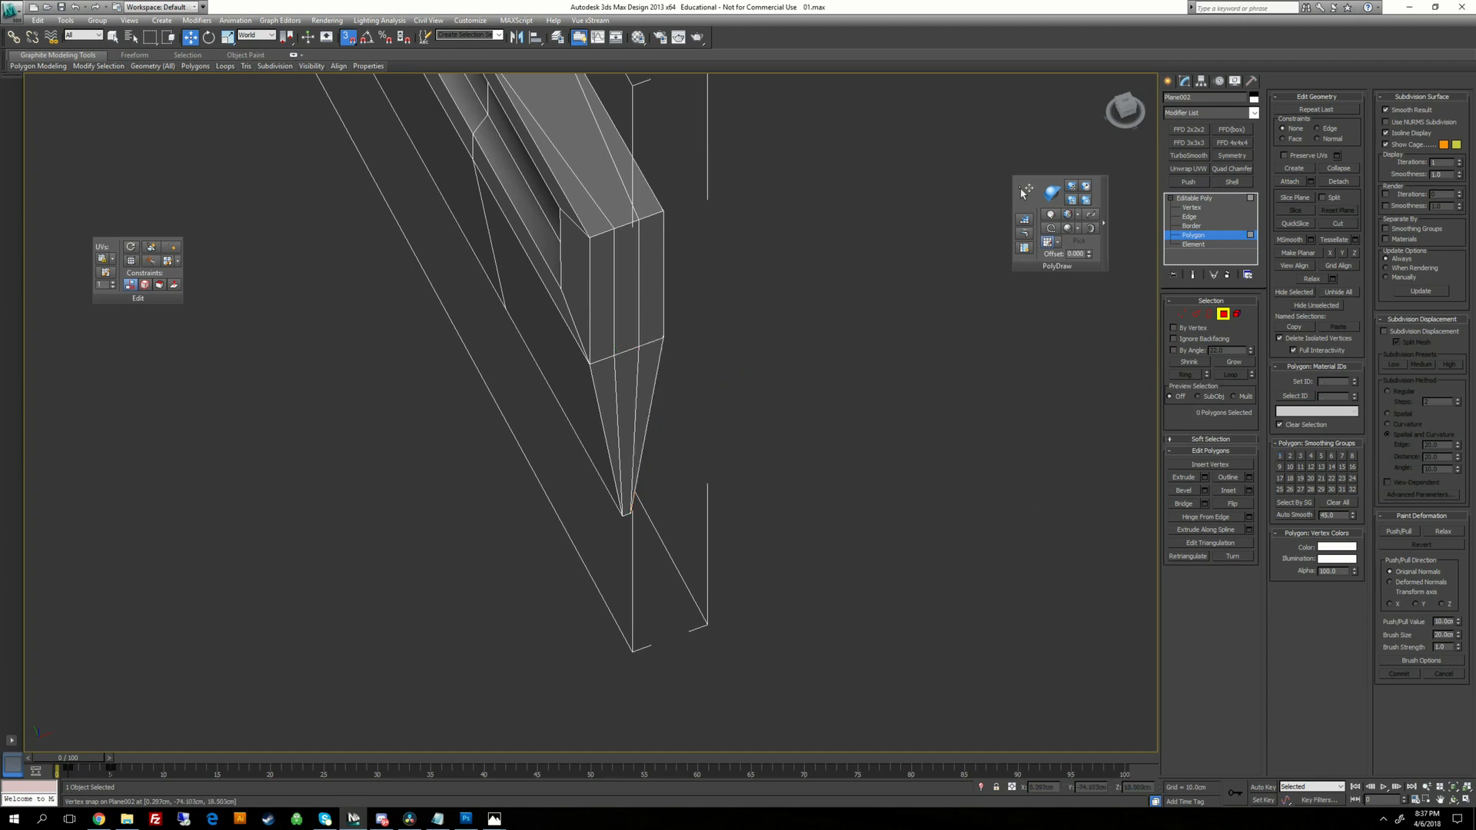
Extrude the upper and lower middle polygons of the end cap outward by 10 cm.
click(631, 266)
ctrl+click(628, 399)
alt+middle_drag(630, 404, 713, 355)
click(1205, 478)
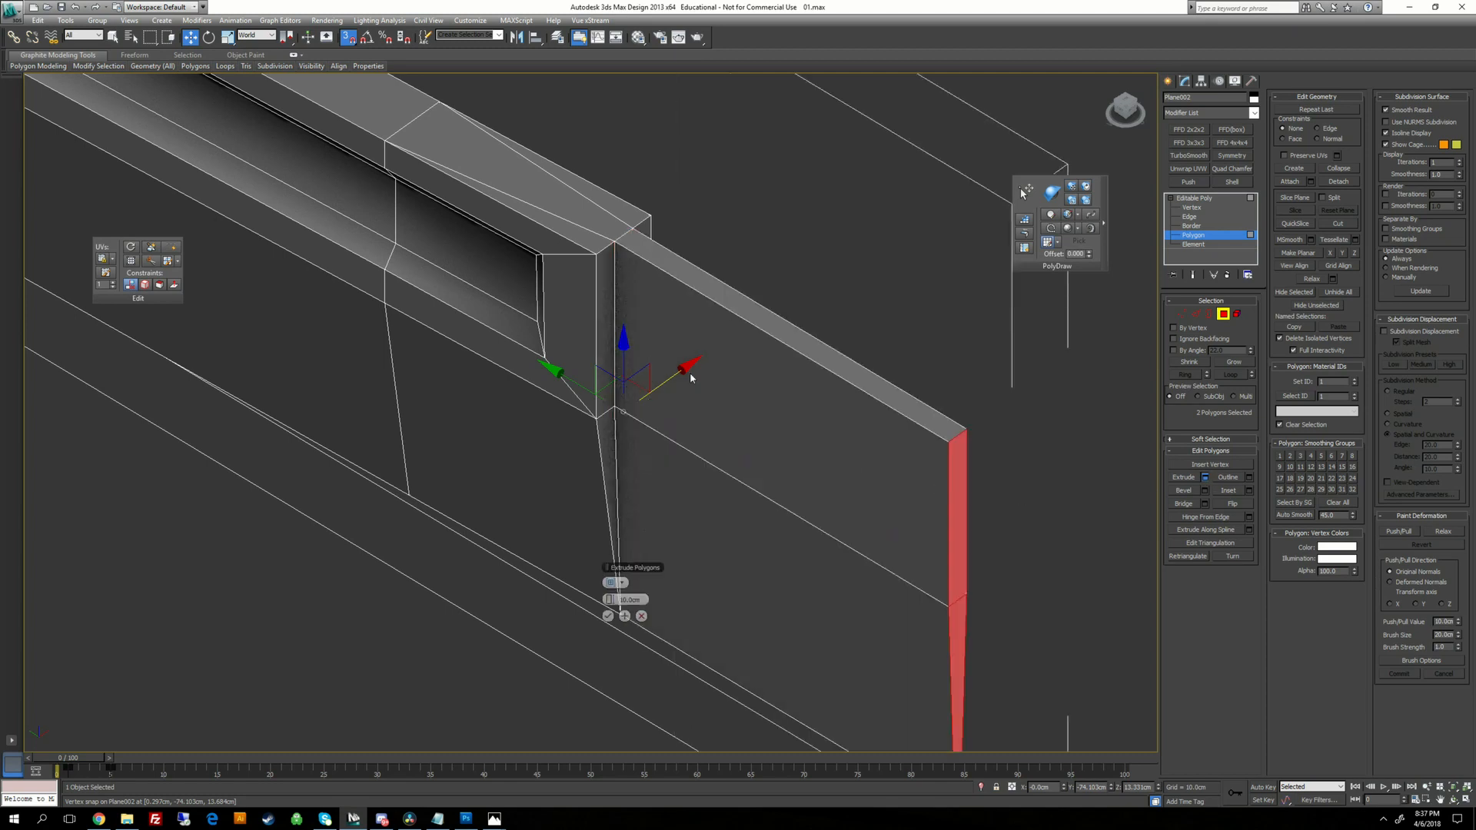
click(608, 616)
Show the extruded section in the left view at frame 5 so the guard reference shows through the blade.
alt+middle_drag(608, 607, 730, 532)
key(l)
middle_drag(843, 414, 673, 453)
scroll(674, 452, up, 8)
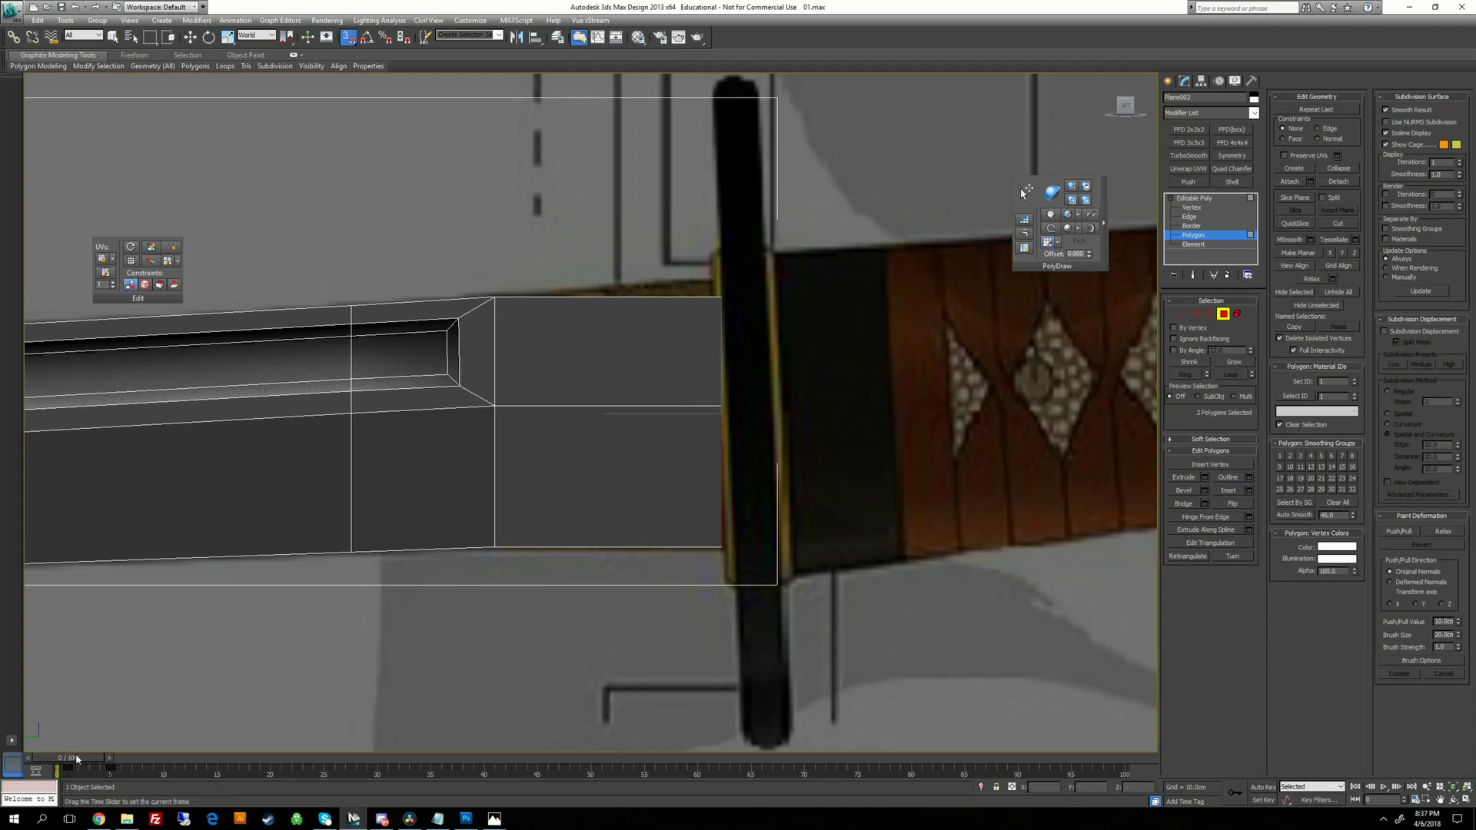
drag(68, 761, 120, 761)
middle_drag(661, 461, 602, 511)
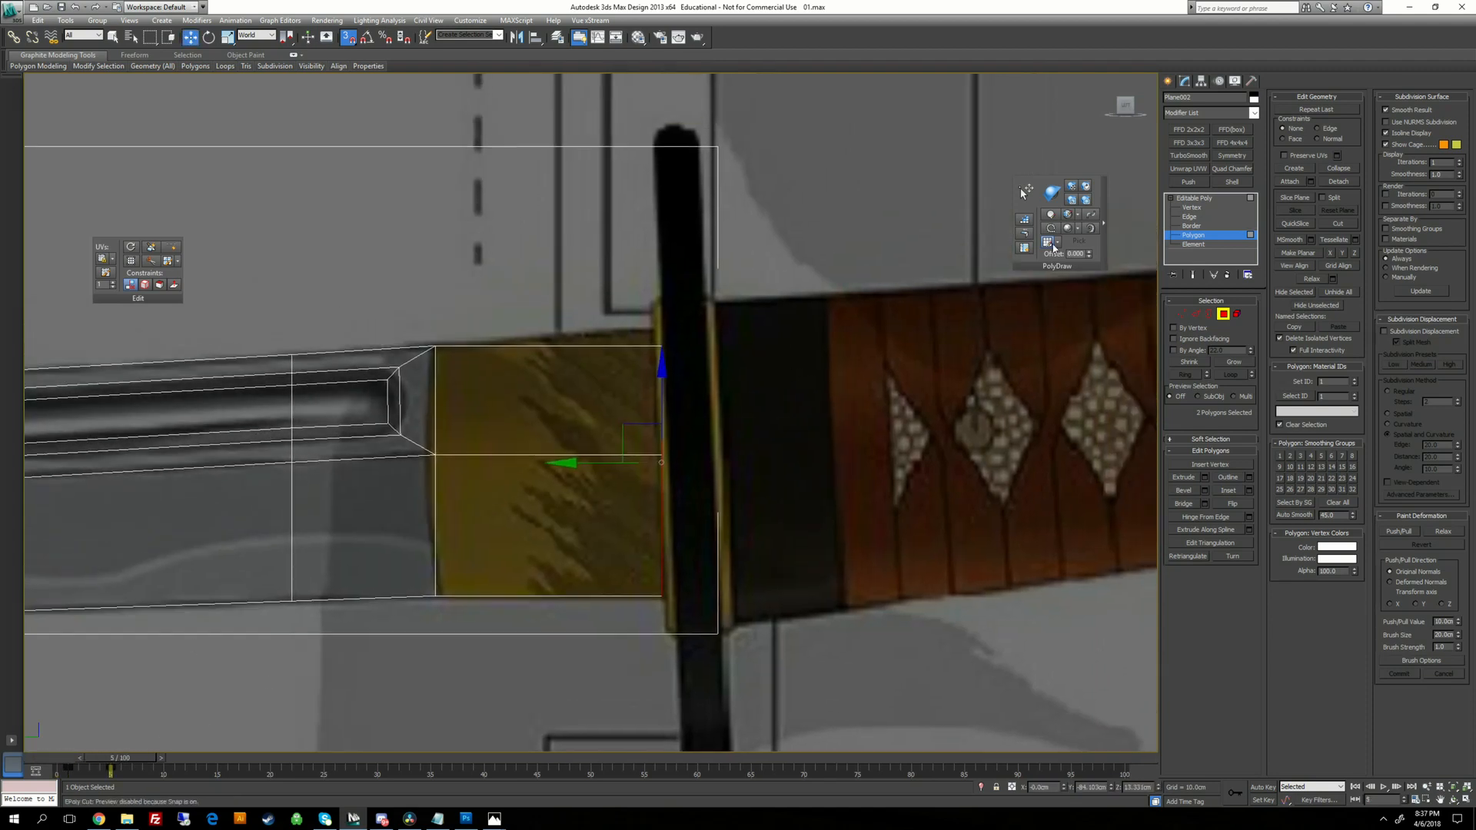
Move the extruded section's end vertices onto the slanted guard edge in the reference image, with snapping off.
click(1190, 208)
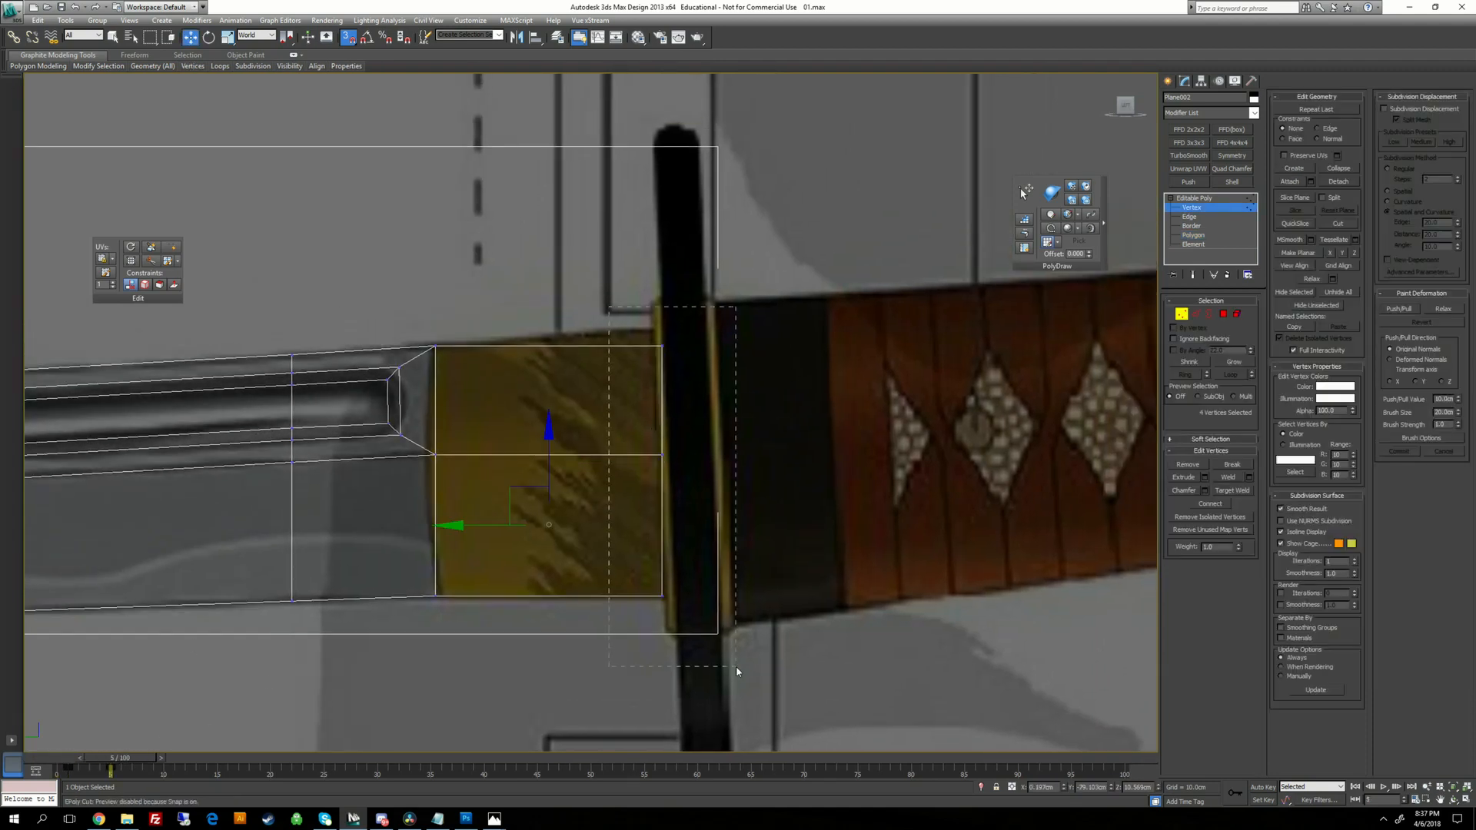
drag(736, 667, 736, 667)
key(s)
drag(662, 419, 662, 404)
mouse_move(607, 450)
mouse_down()
mouse_move(639, 435)
mouse_move(676, 457)
mouse_move(618, 441)
mouse_up()
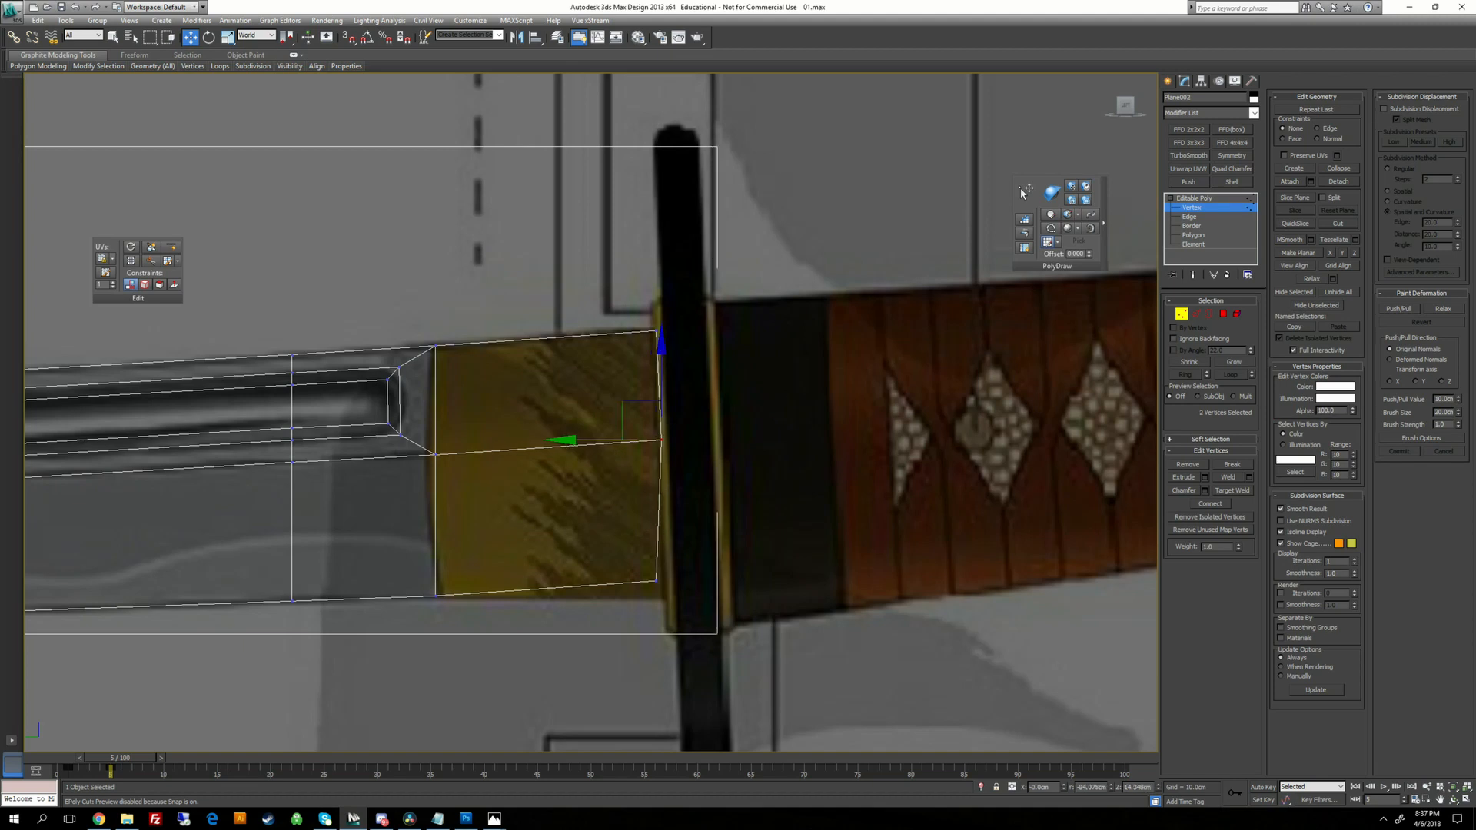
drag(675, 311, 616, 332)
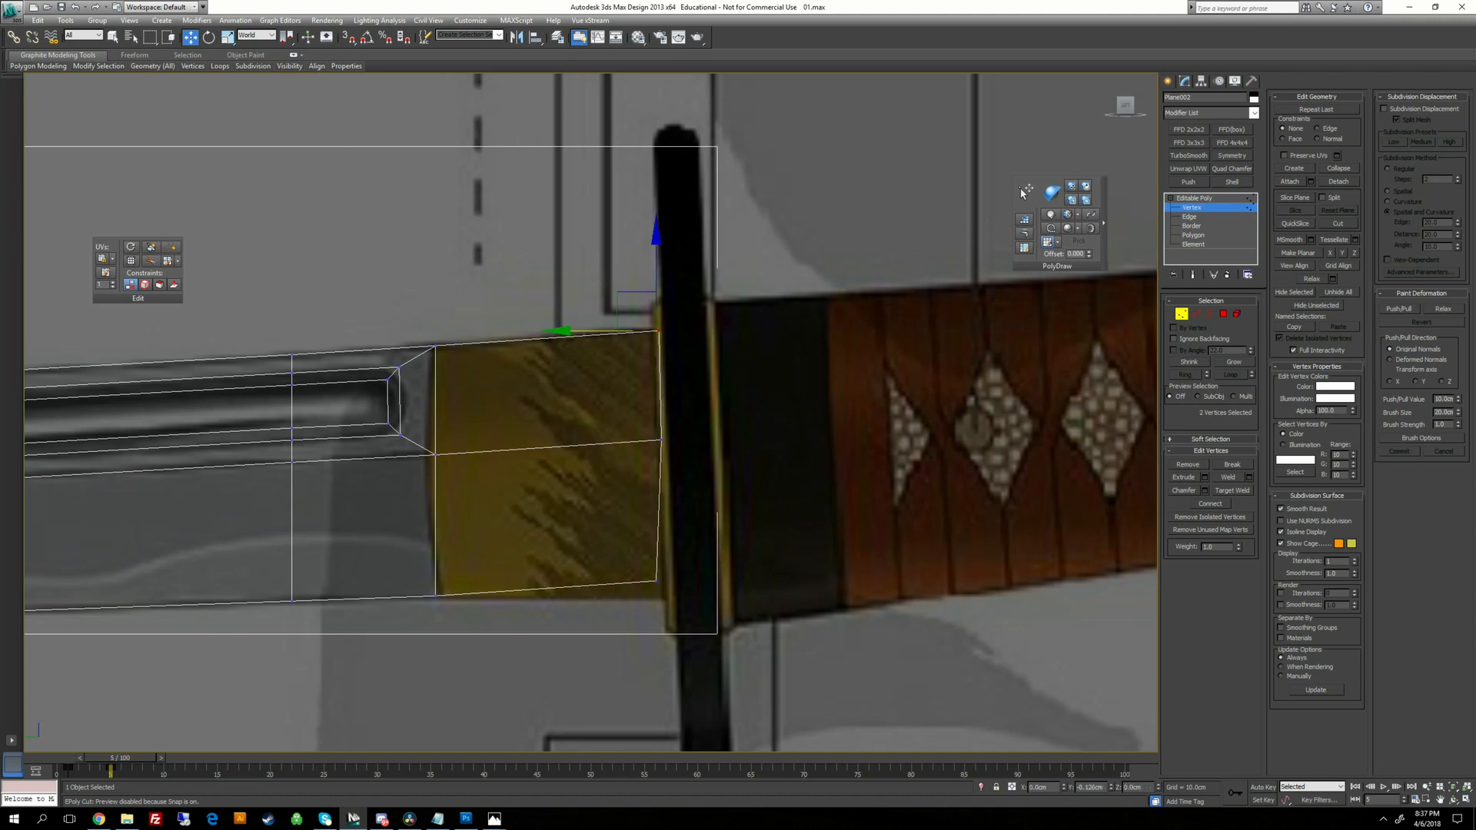
drag(602, 538, 613, 582)
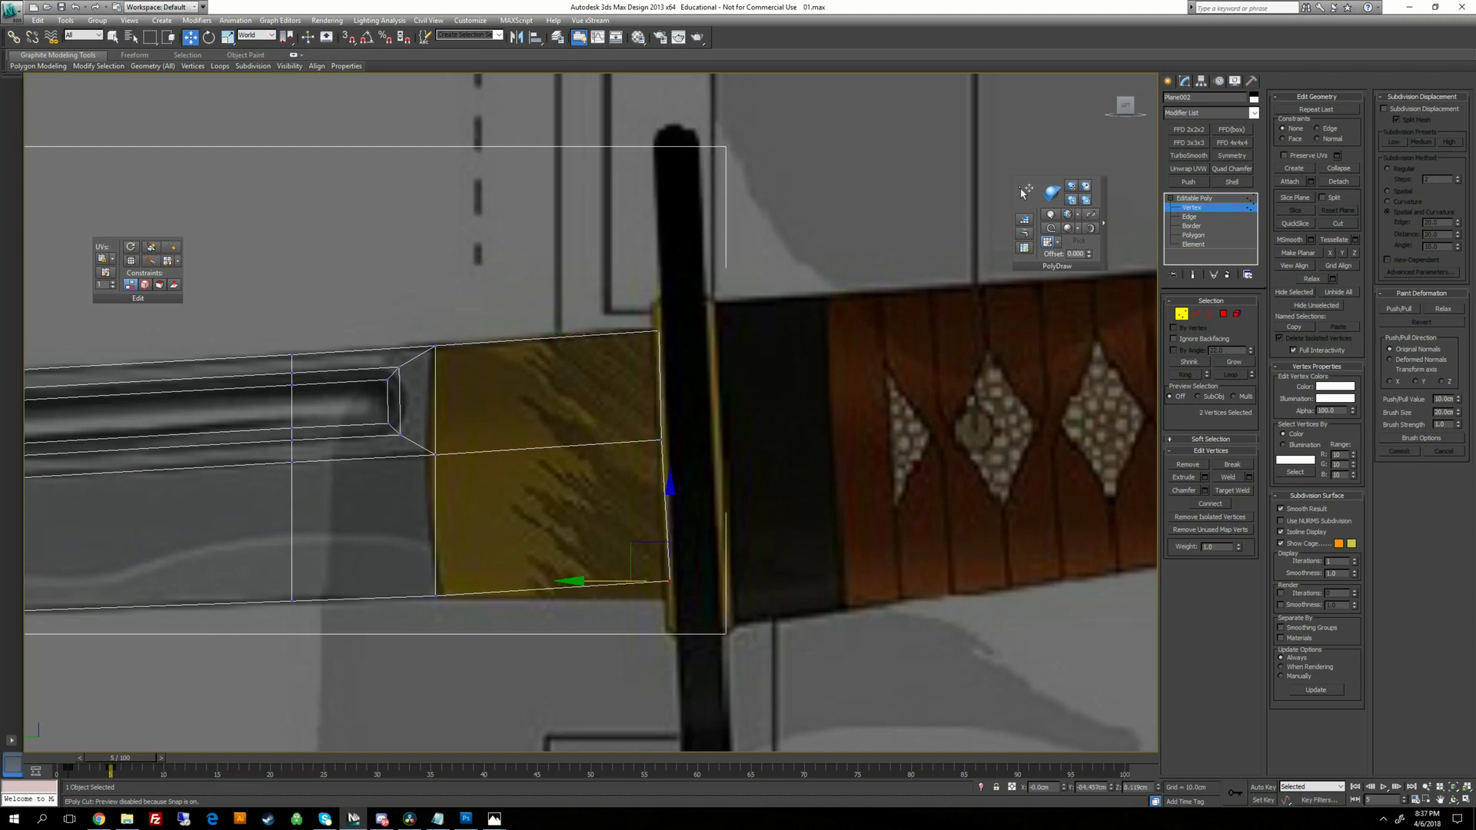
drag(671, 530, 671, 547)
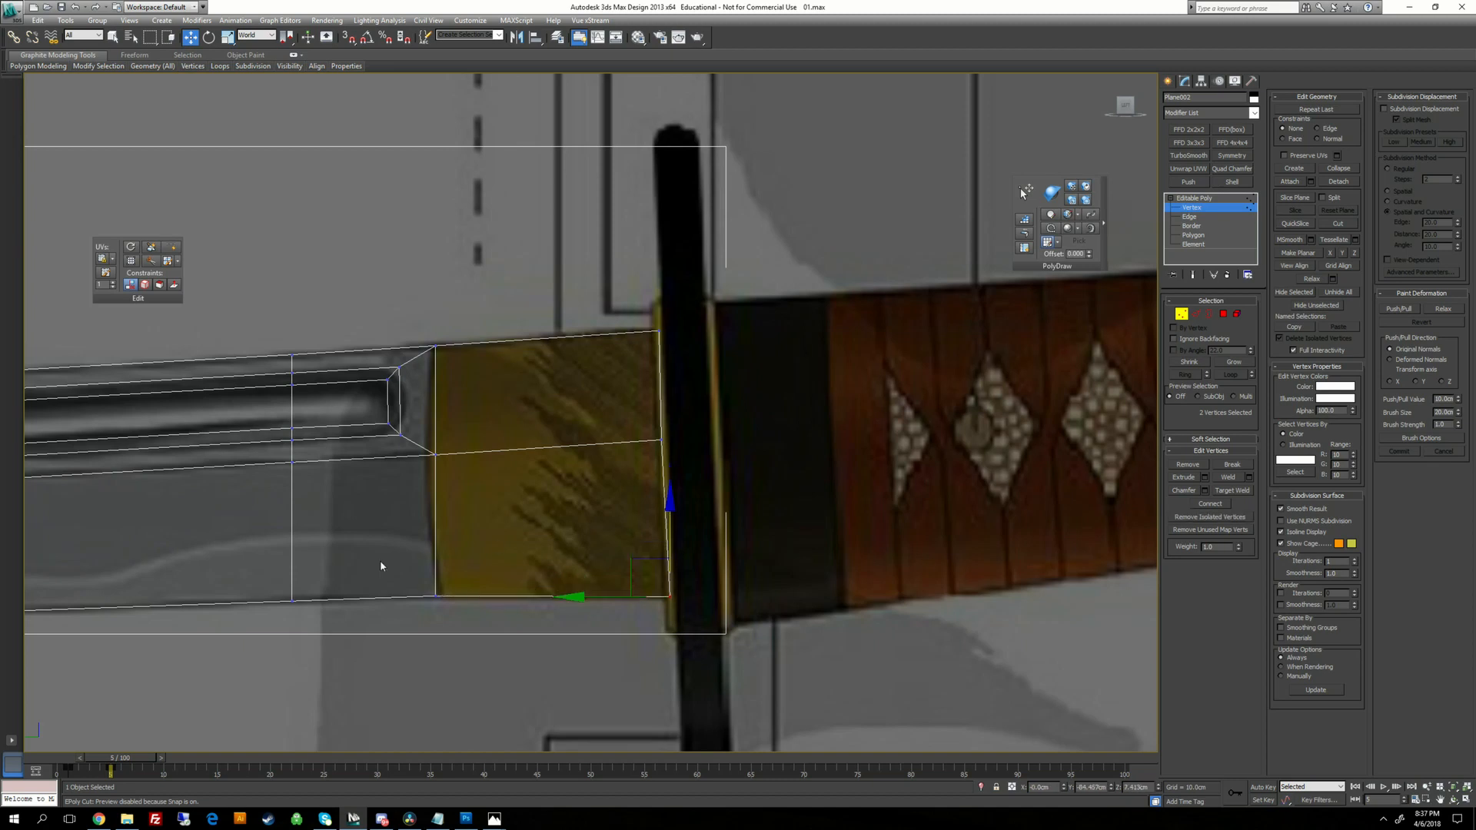
Lower the bottom vertices of the last two blade loops slightly to follow the cutting edge in the reference.
drag(381, 565, 475, 624)
drag(236, 588, 503, 624)
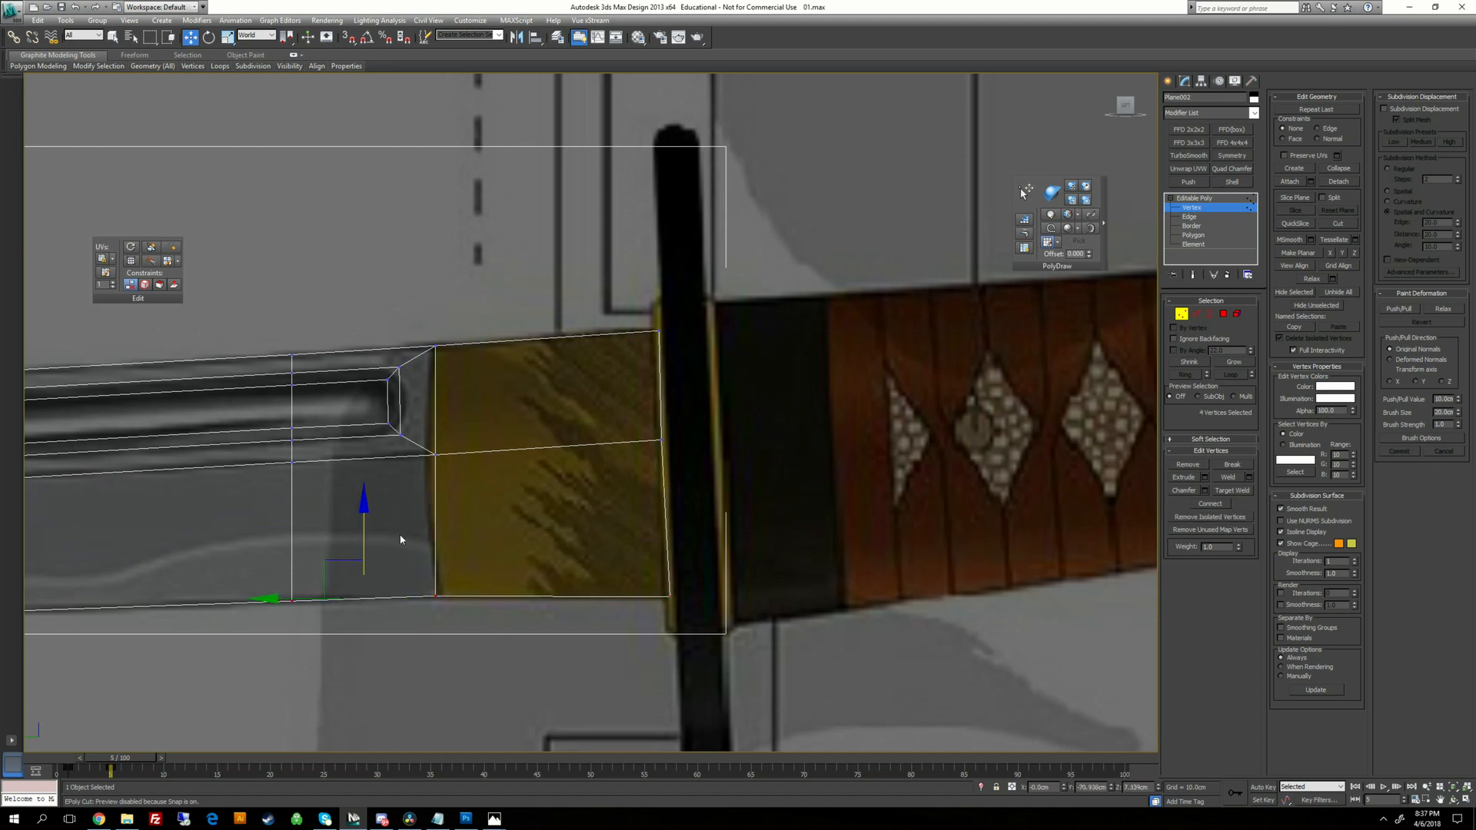
drag(364, 531, 364, 533)
Fine-tune the bottom and middle end vertices of the extruded section so its end edge runs straight along the guard.
drag(689, 583, 650, 615)
drag(670, 531, 670, 529)
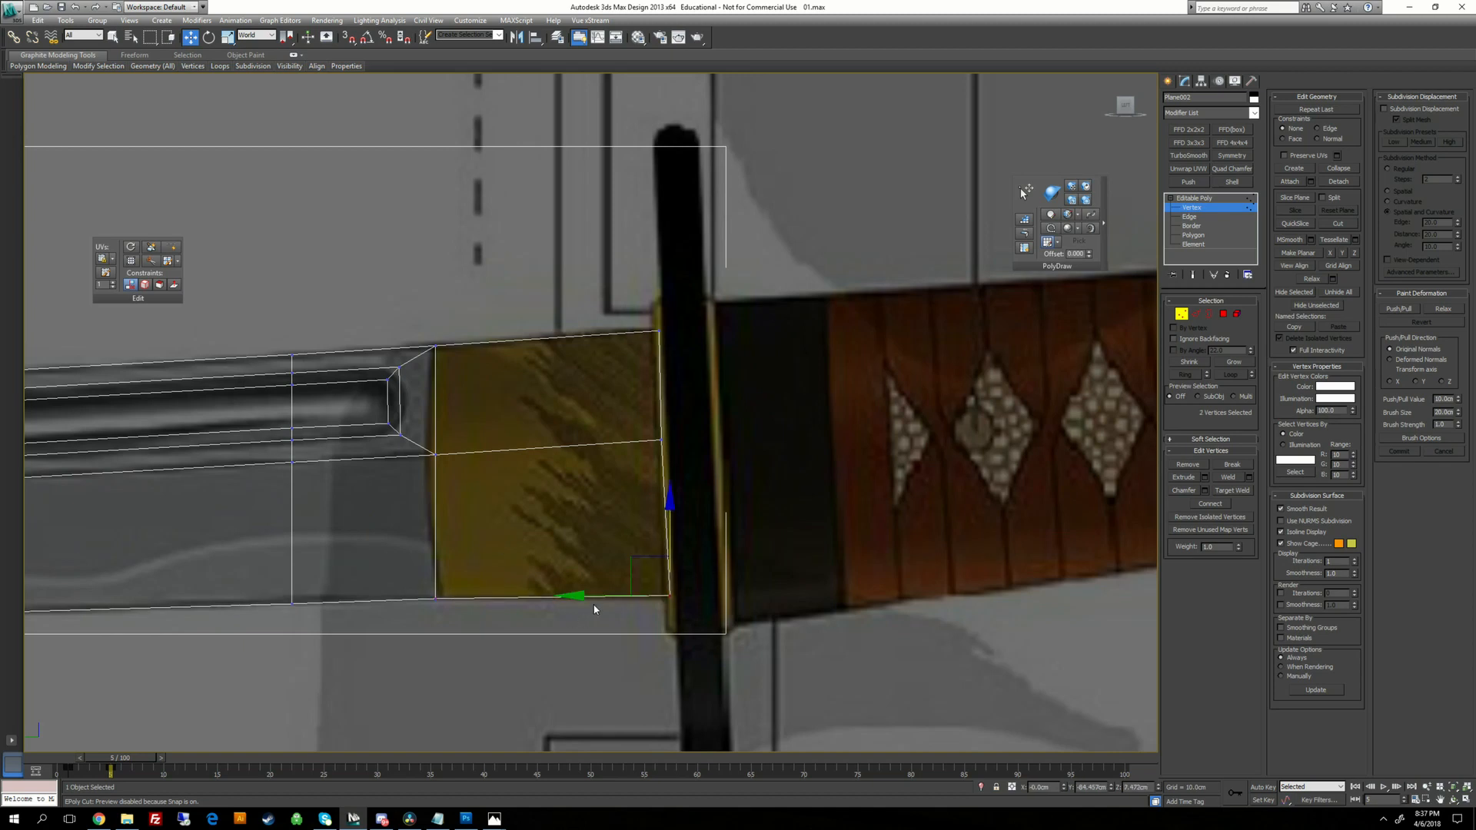
drag(593, 596, 590, 596)
drag(607, 392, 708, 462)
drag(585, 440, 589, 441)
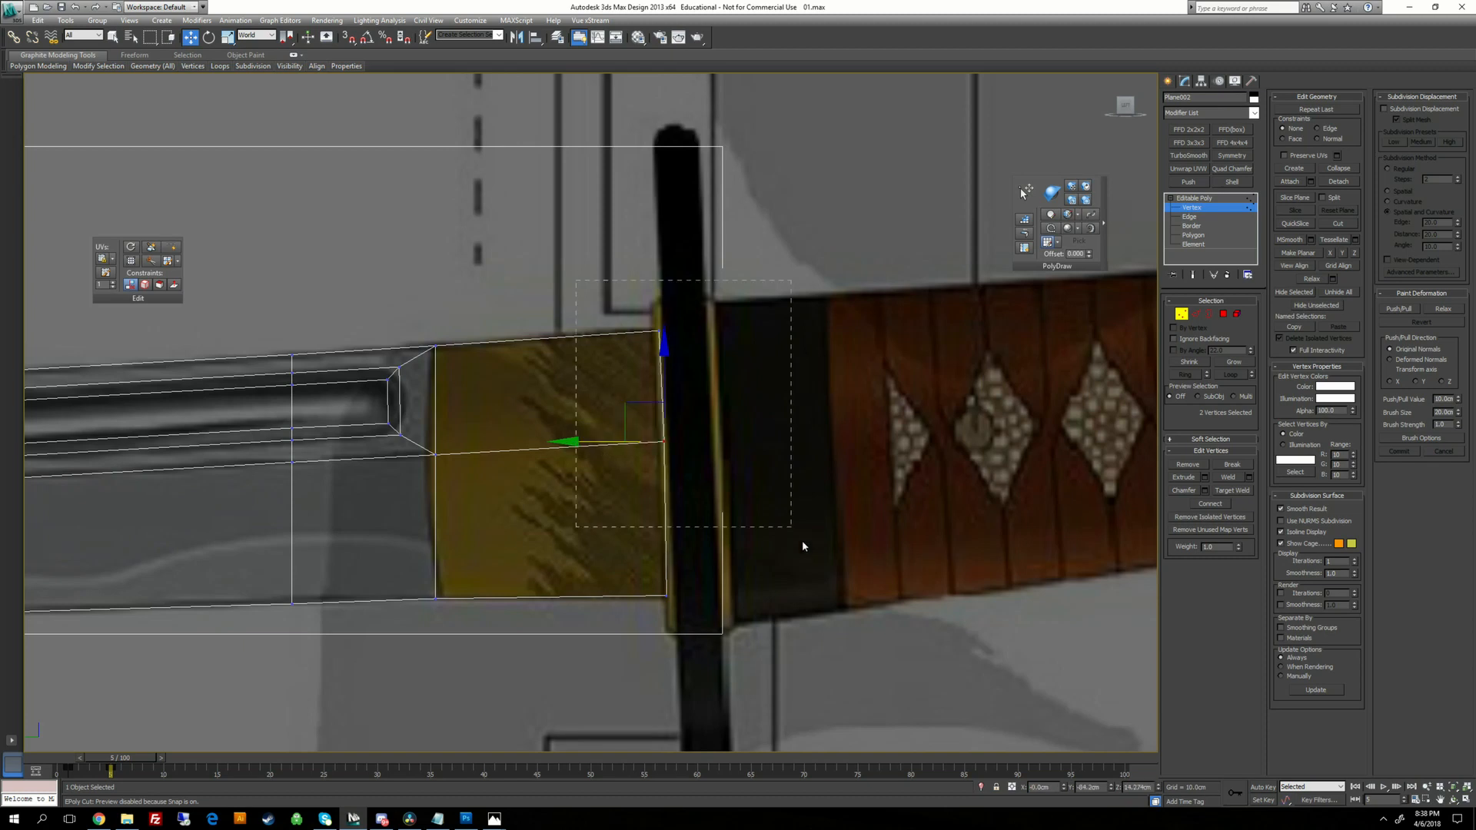
drag(802, 542, 804, 543)
Delete the two end polygons of the extruded section to leave its guard end open.
alt+middle_drag(799, 400, 714, 384)
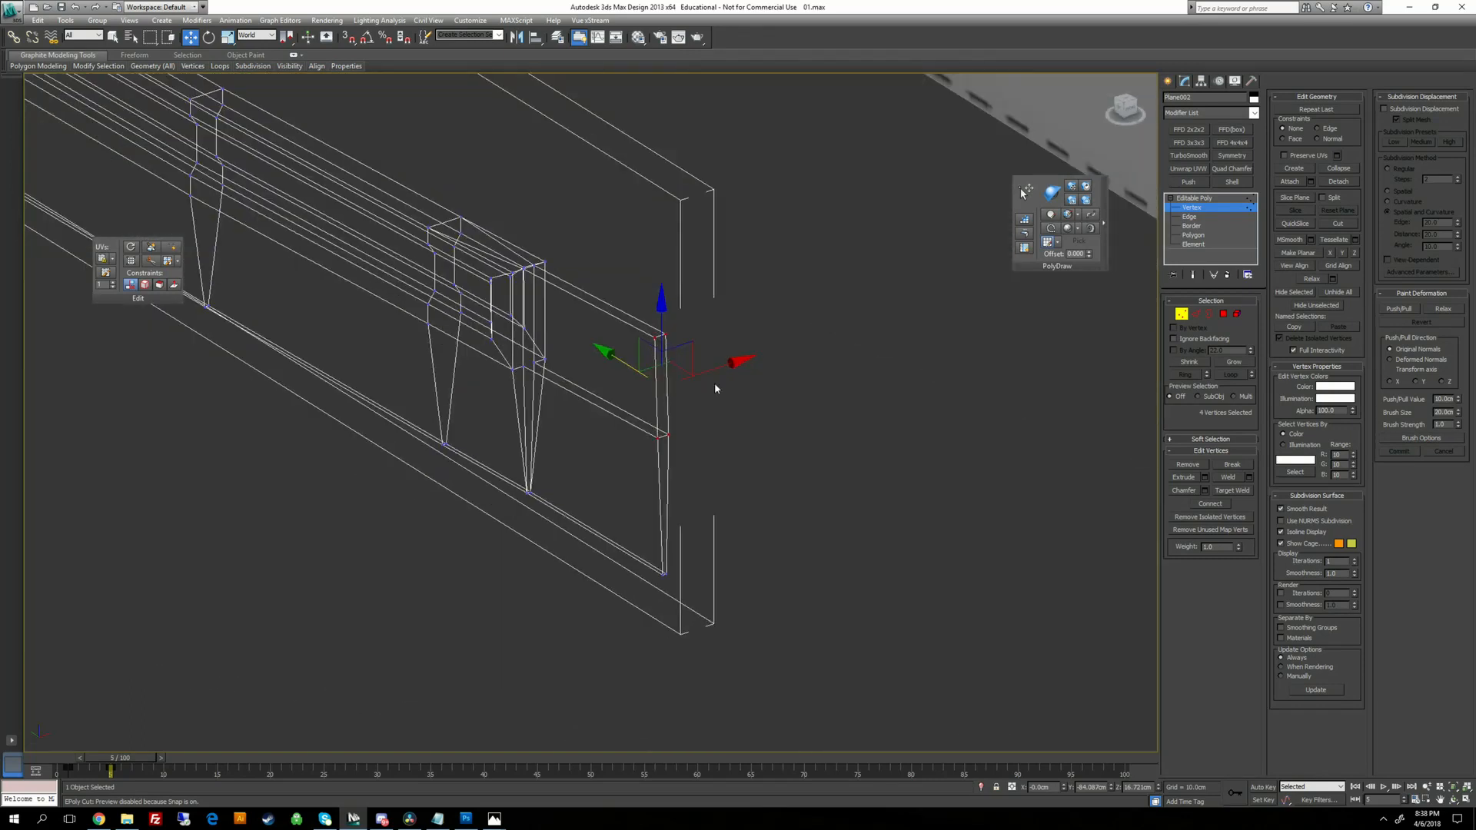
click(1193, 235)
drag(692, 389, 653, 469)
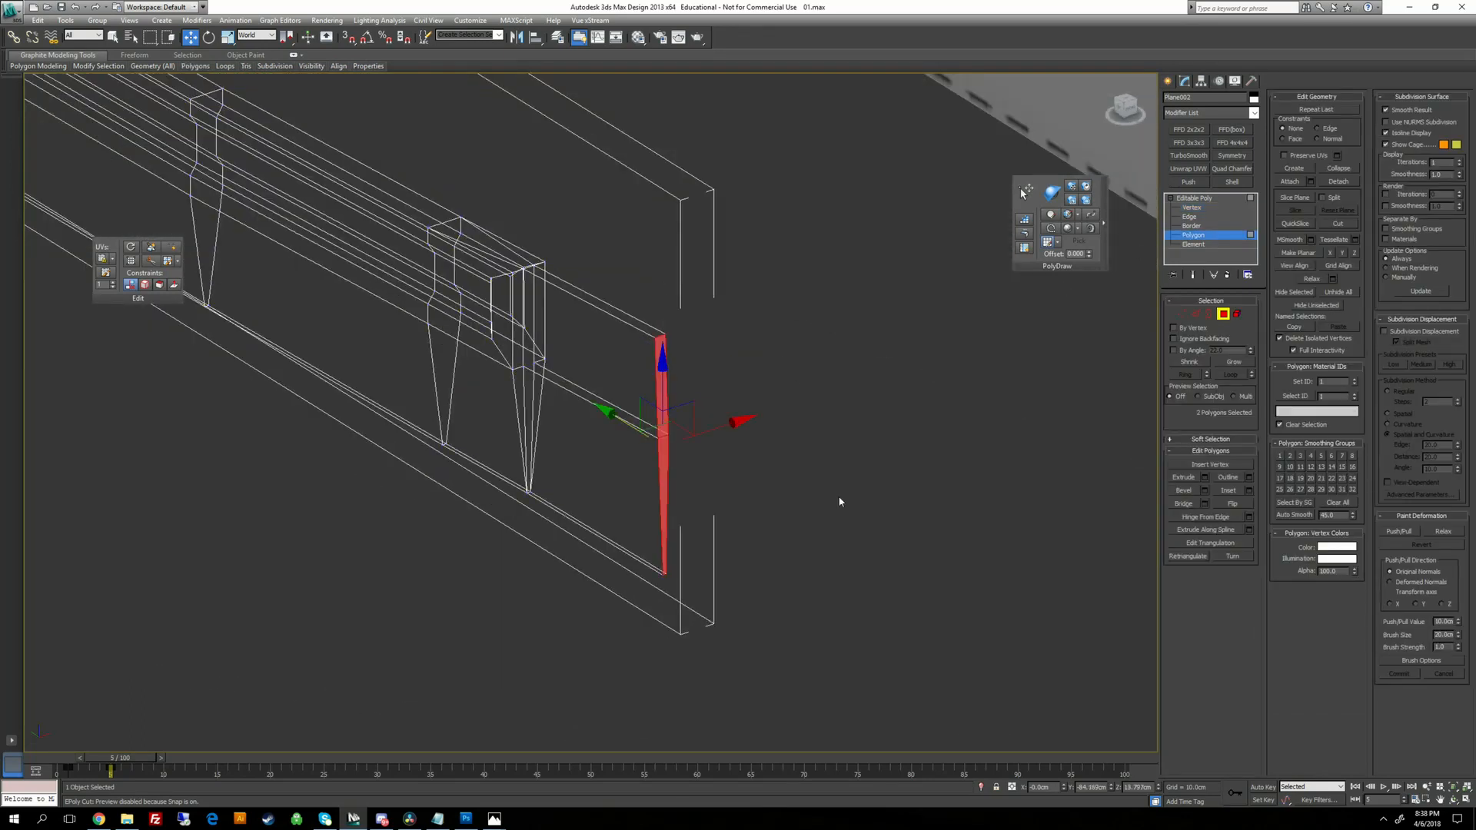
key(Delete)
Paste the copied Quad Chamfer and TurboSmooth modifiers onto the blade's Editable Poly.
click(598, 348)
mouse_move(598, 347)
alt+middle_down()
mouse_move(608, 338)
mouse_move(662, 399)
mouse_move(669, 331)
mouse_move(599, 357)
mouse_move(603, 369)
alt+middle_up()
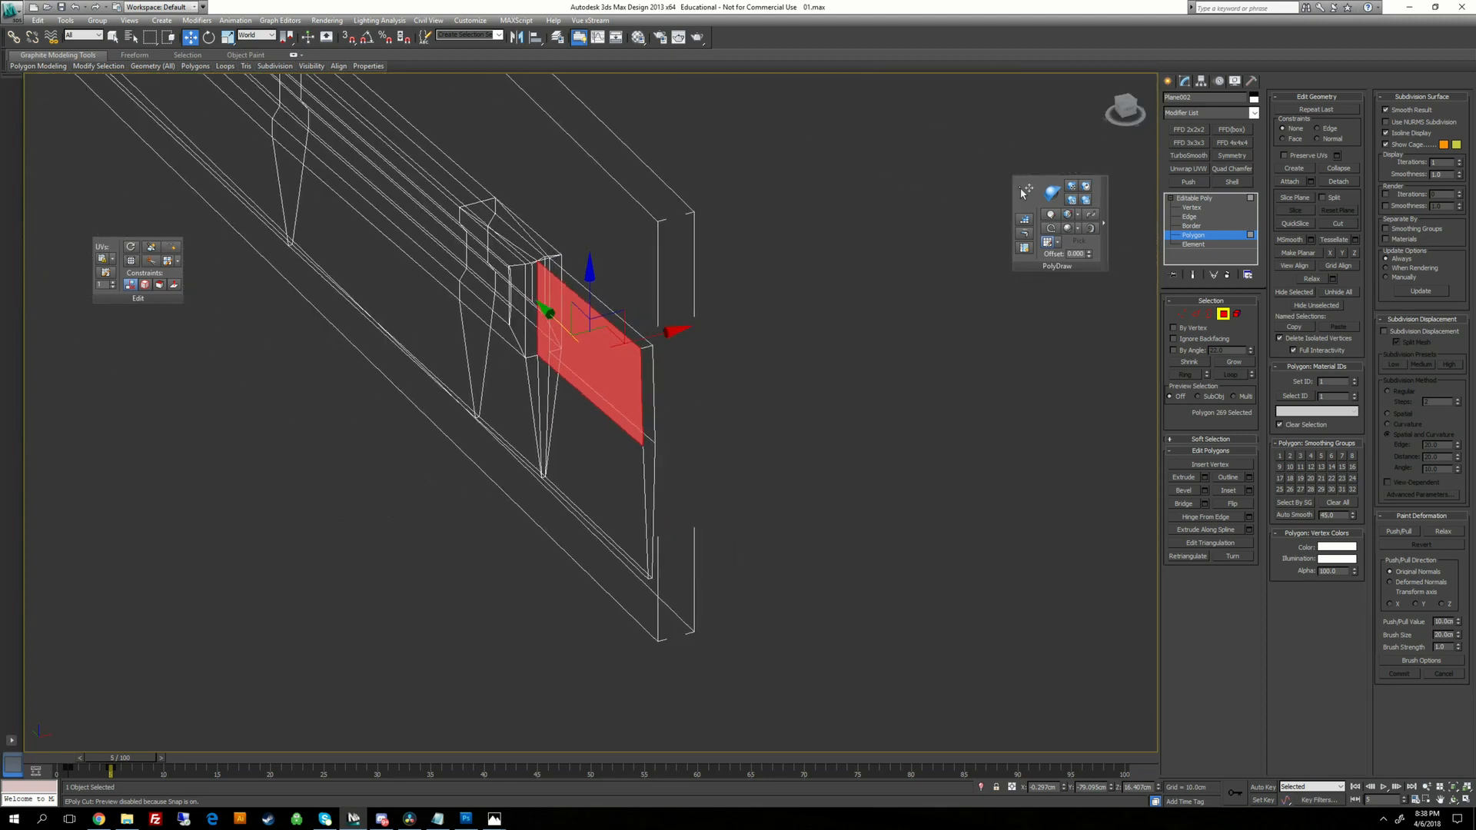
click(1213, 199)
right_click(1209, 197)
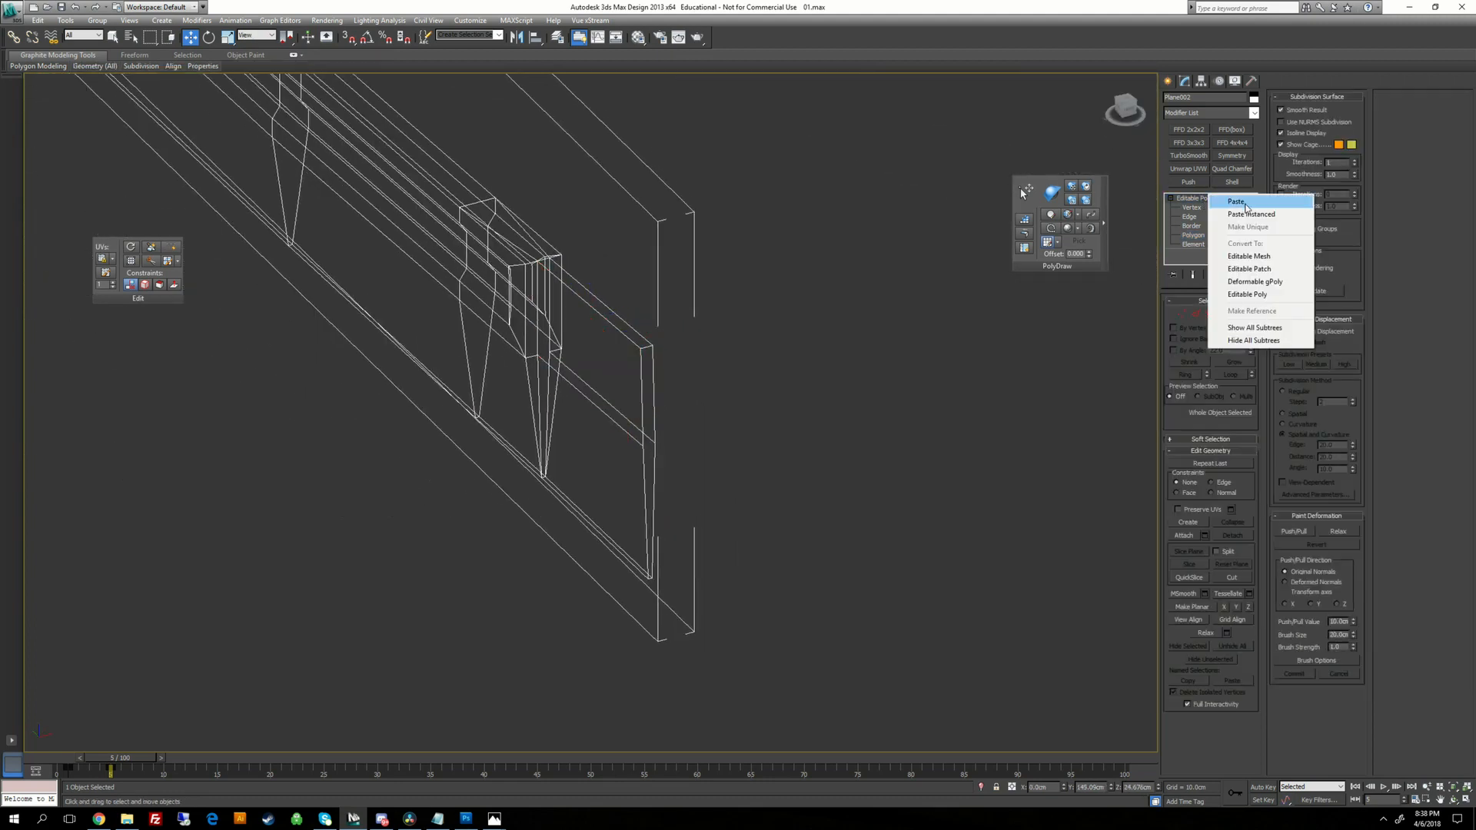
click(1243, 201)
scroll(856, 326, up, 4)
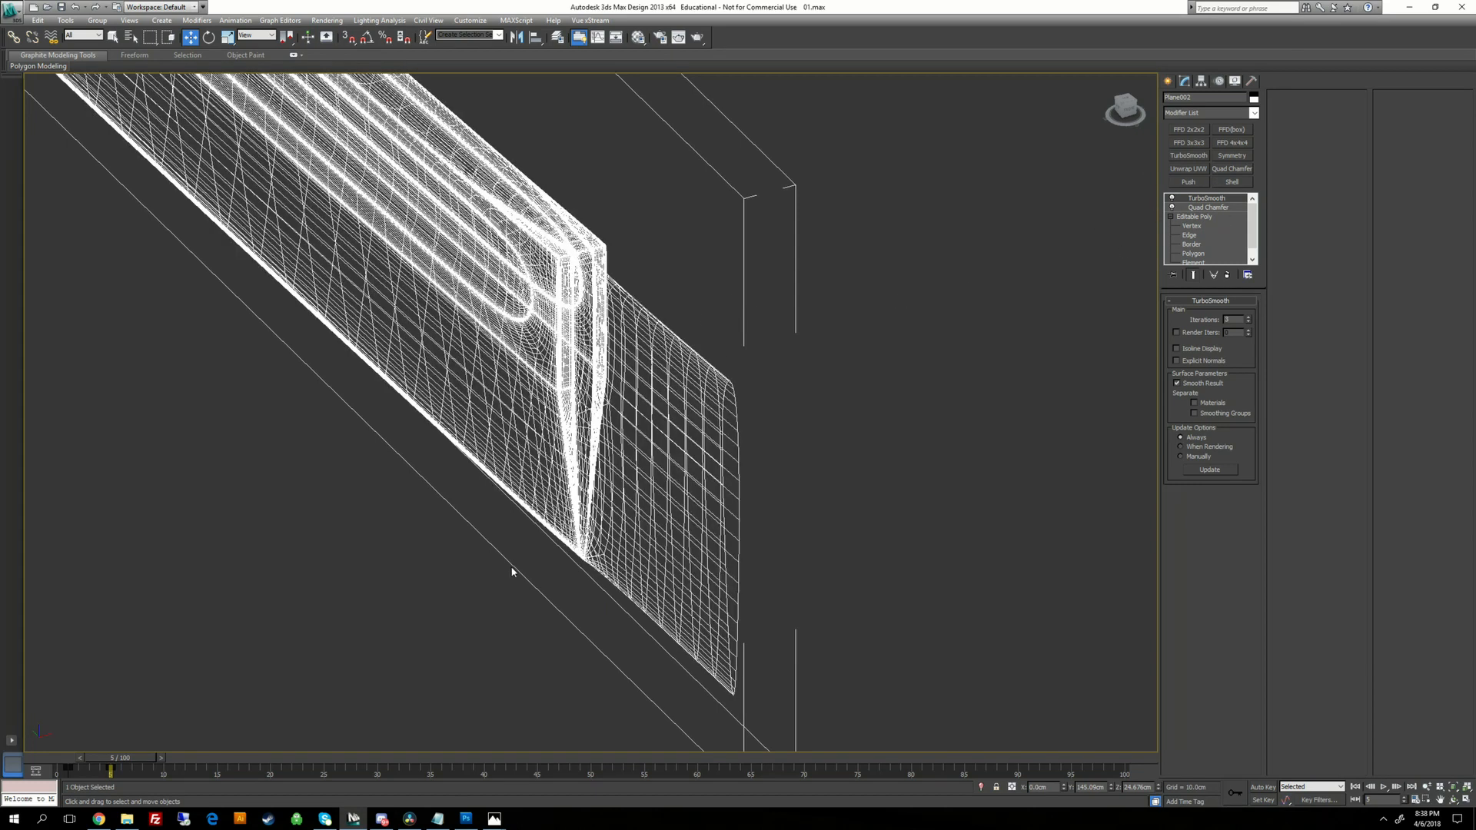
Return the timeline to frame 0 and inspect the smoothed mesh around the extruded section.
drag(120, 759, 68, 759)
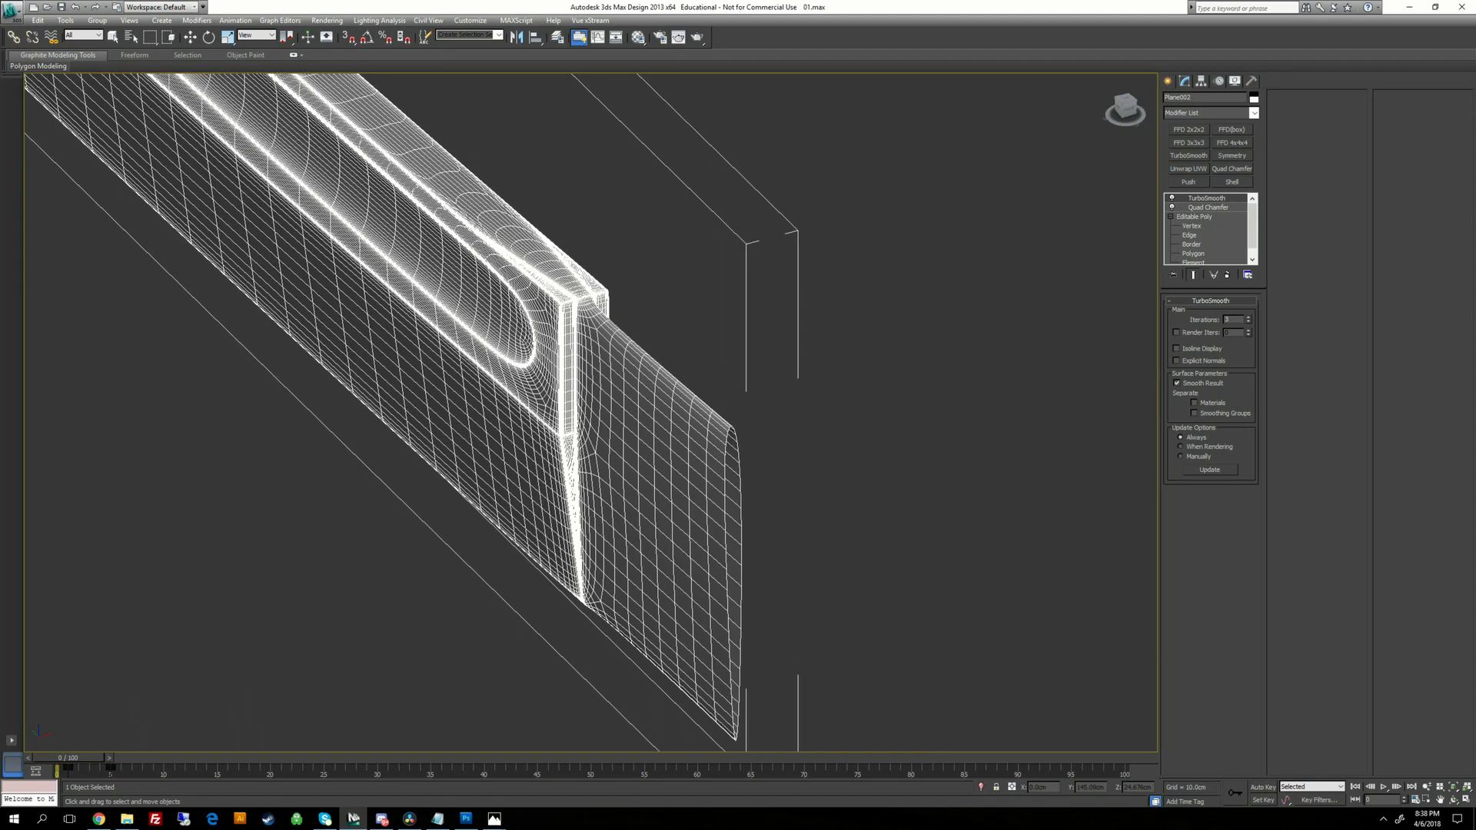
middle_drag(715, 402, 642, 679)
scroll(642, 678, down, 2)
middle_drag(661, 384, 632, 626)
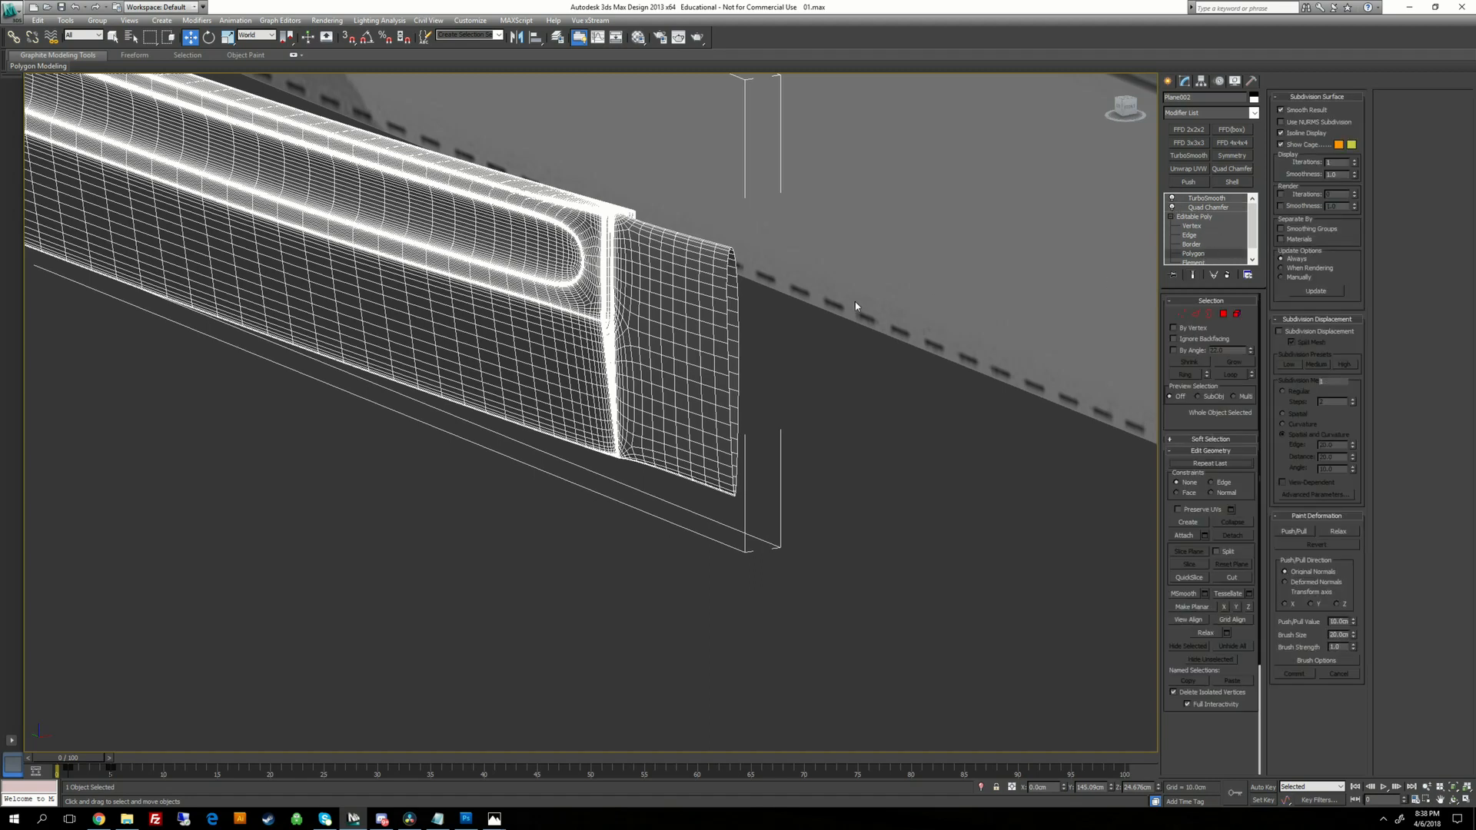
Set the Auto Smooth threshold to 180 and smooth the extruded section's upper side and top polygons separately.
key(4)
scroll(844, 385, up, 3)
alt+middle_drag(844, 386, 1095, 387)
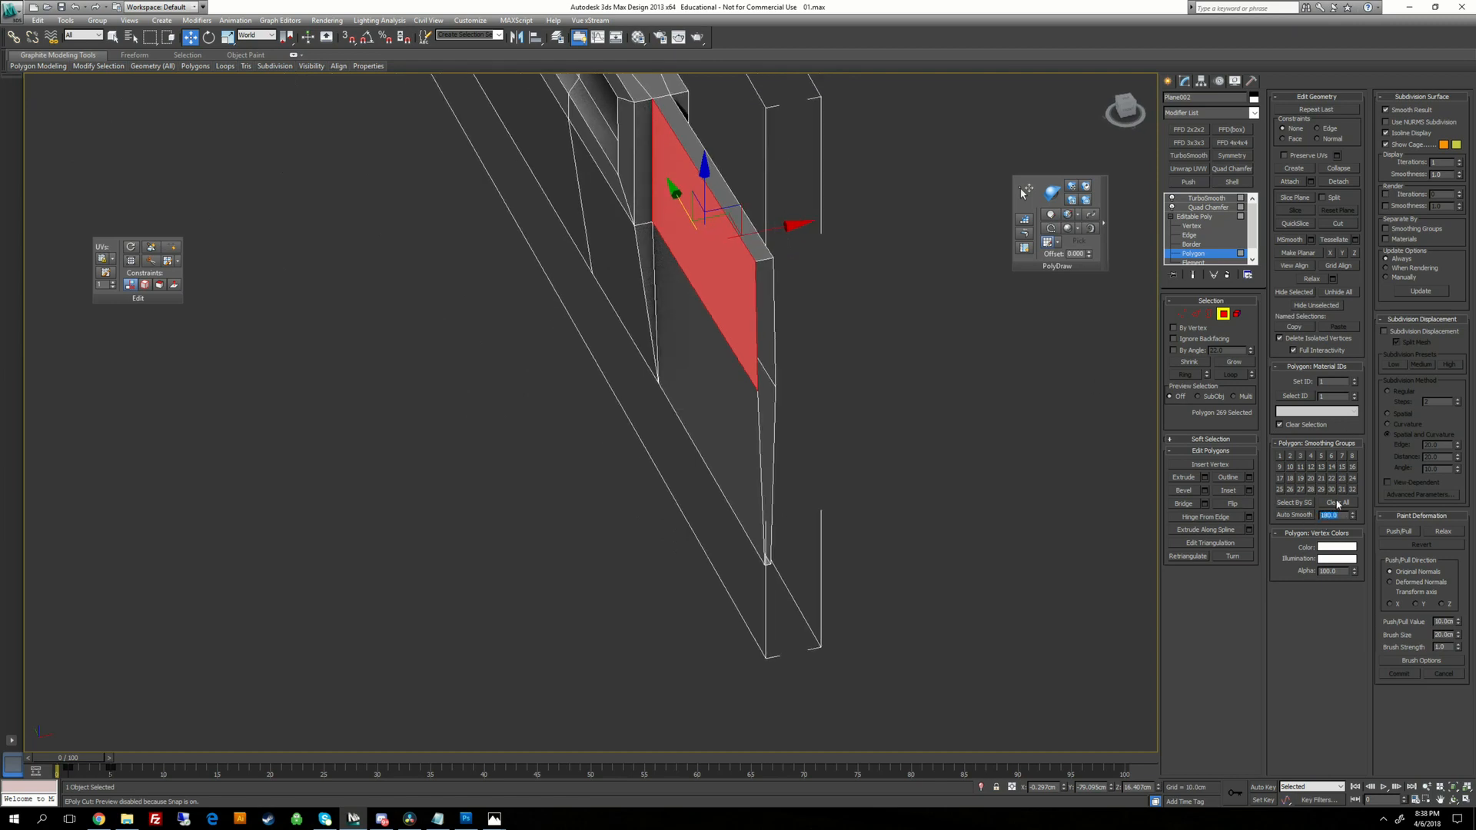
click(715, 177)
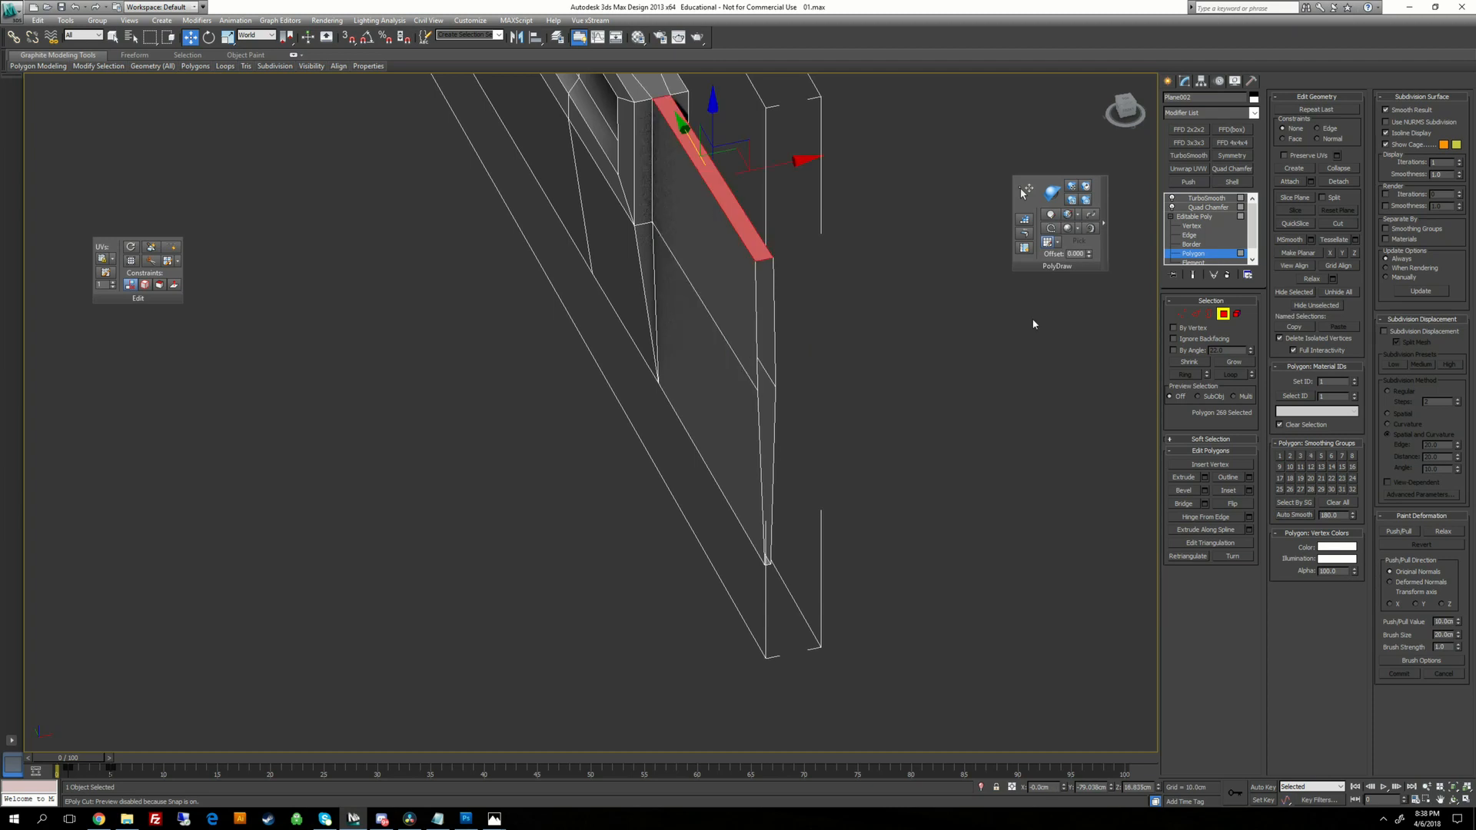
alt+middle_drag(861, 246, 715, 253)
Auto smooth the extruded section's remaining side and bottom polygons individually, and return to the TurboSmooth result.
click(715, 253)
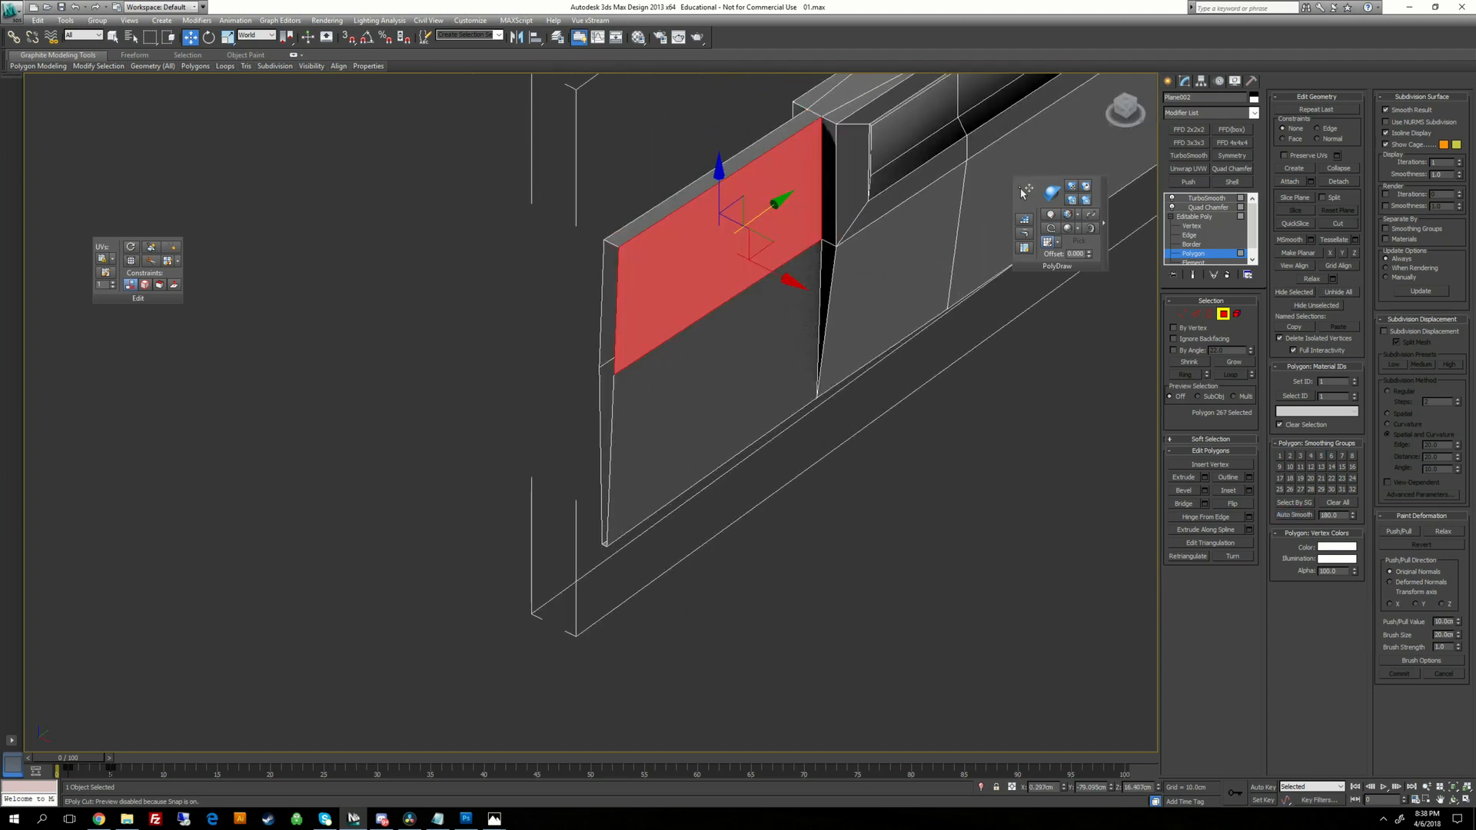
click(715, 445)
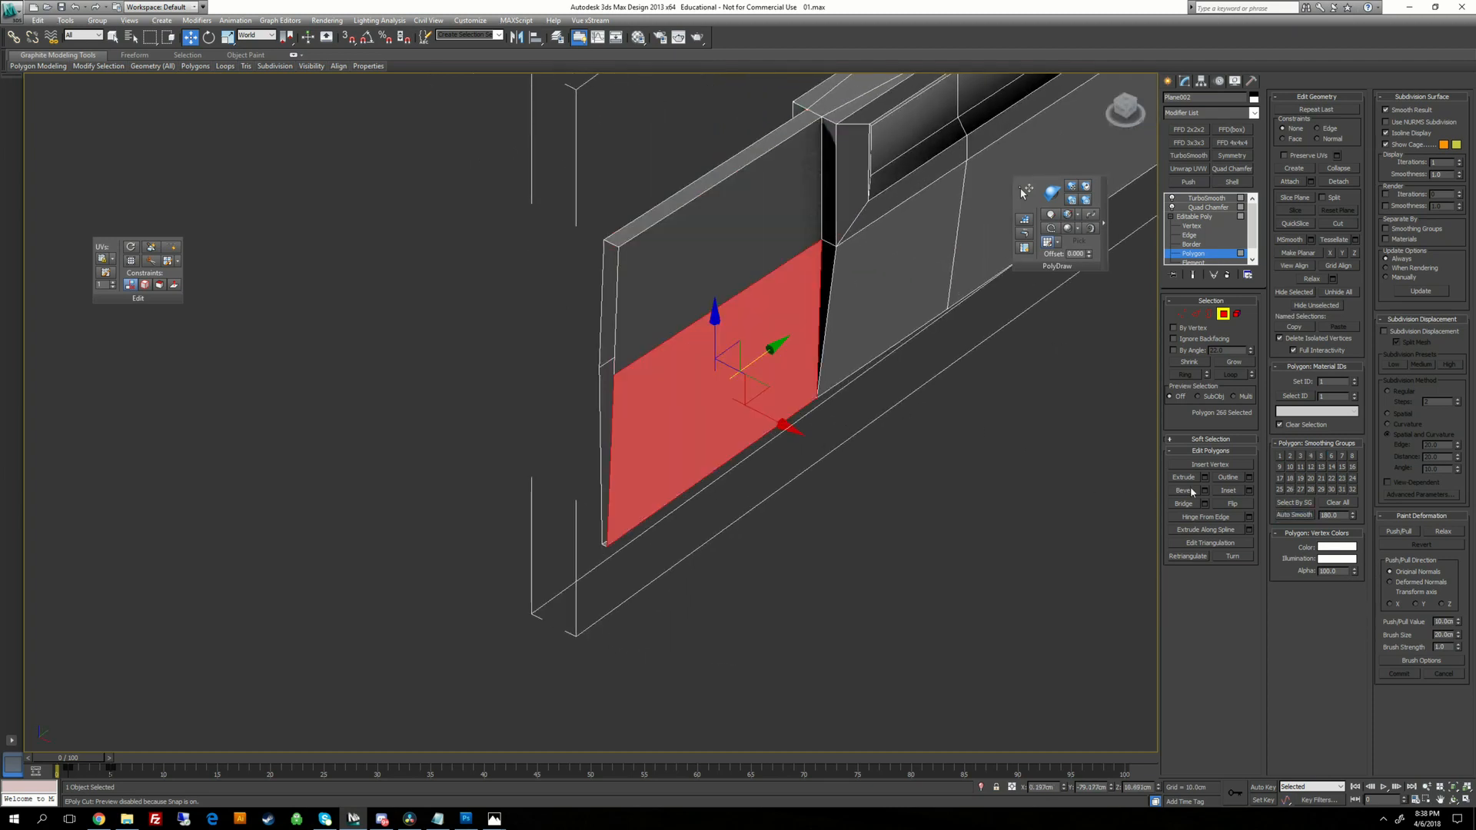
alt+middle_drag(894, 466, 730, 461)
click(707, 430)
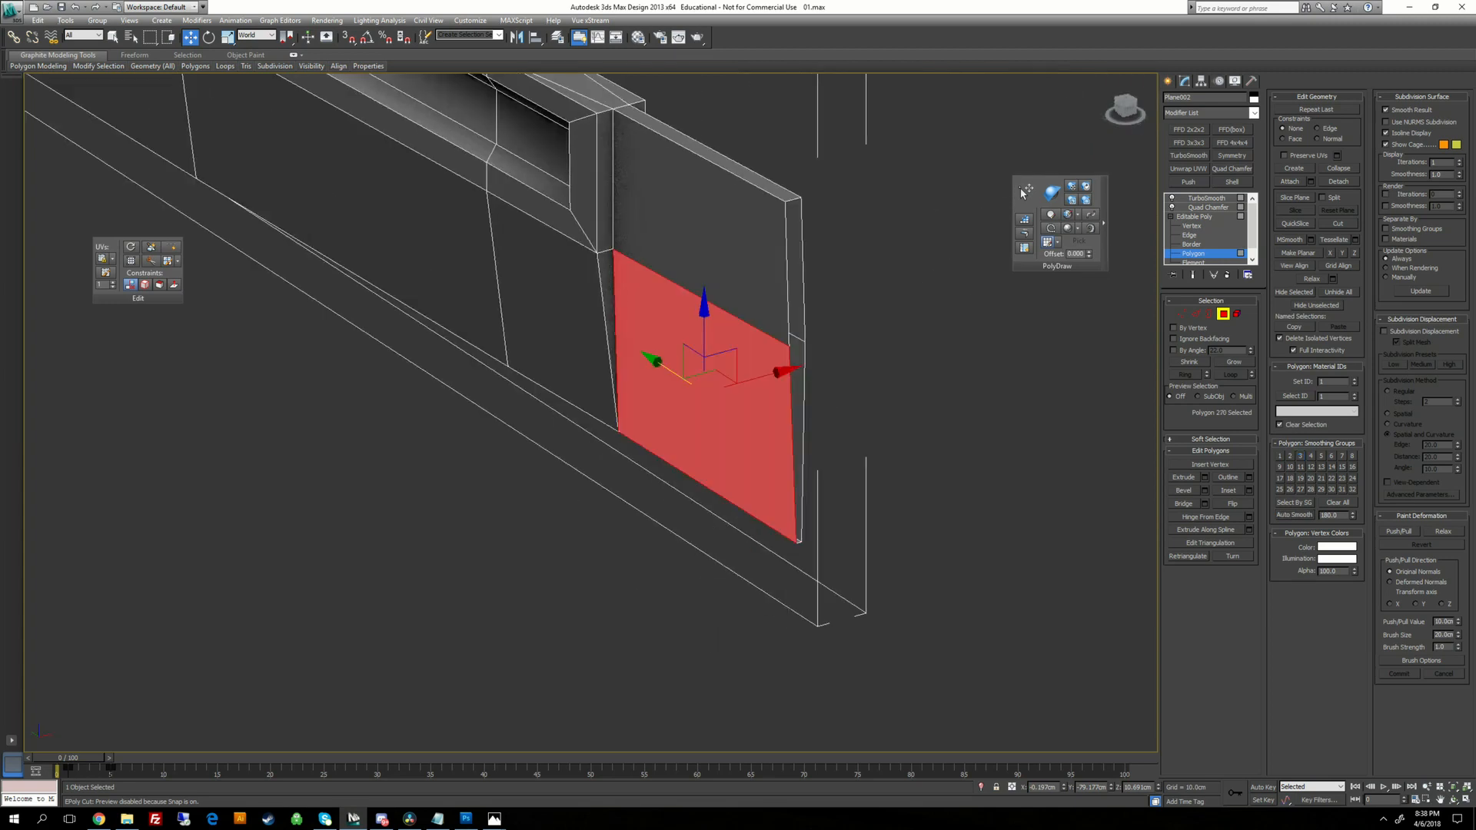
alt+middle_drag(820, 307, 819, 373)
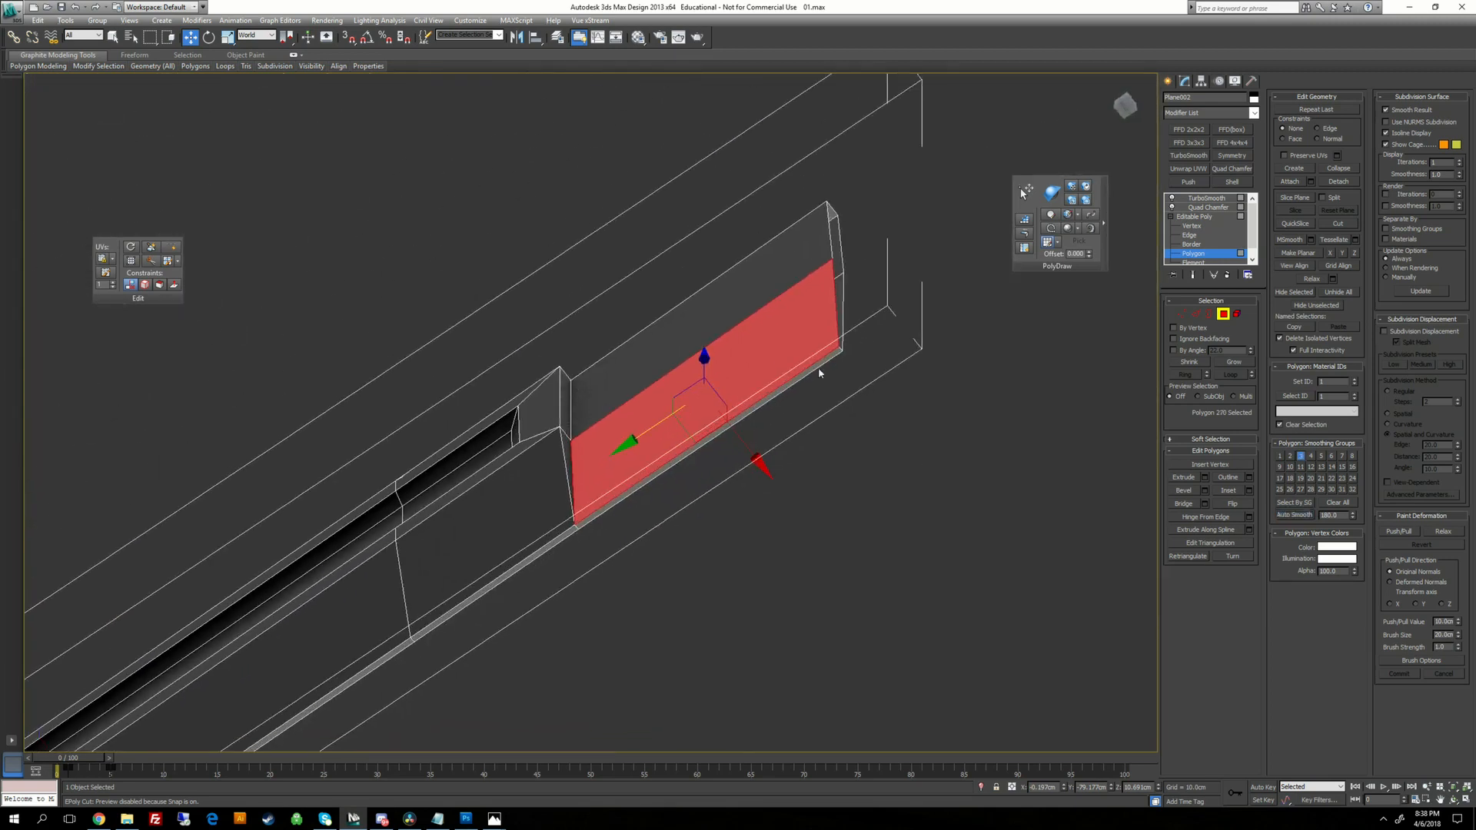
key(ctrl+z)
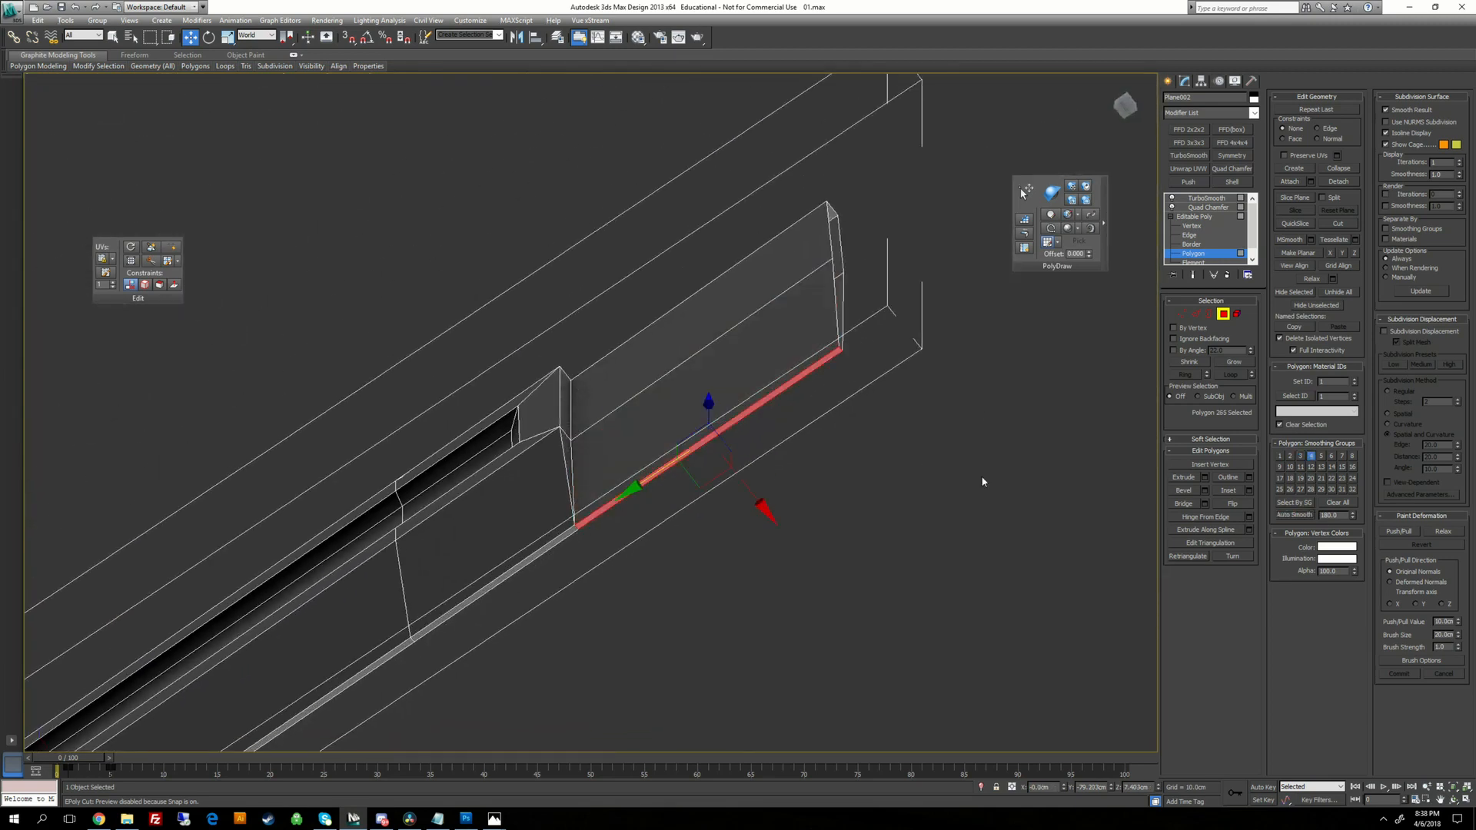
alt+middle_drag(983, 482, 923, 430)
click(1207, 198)
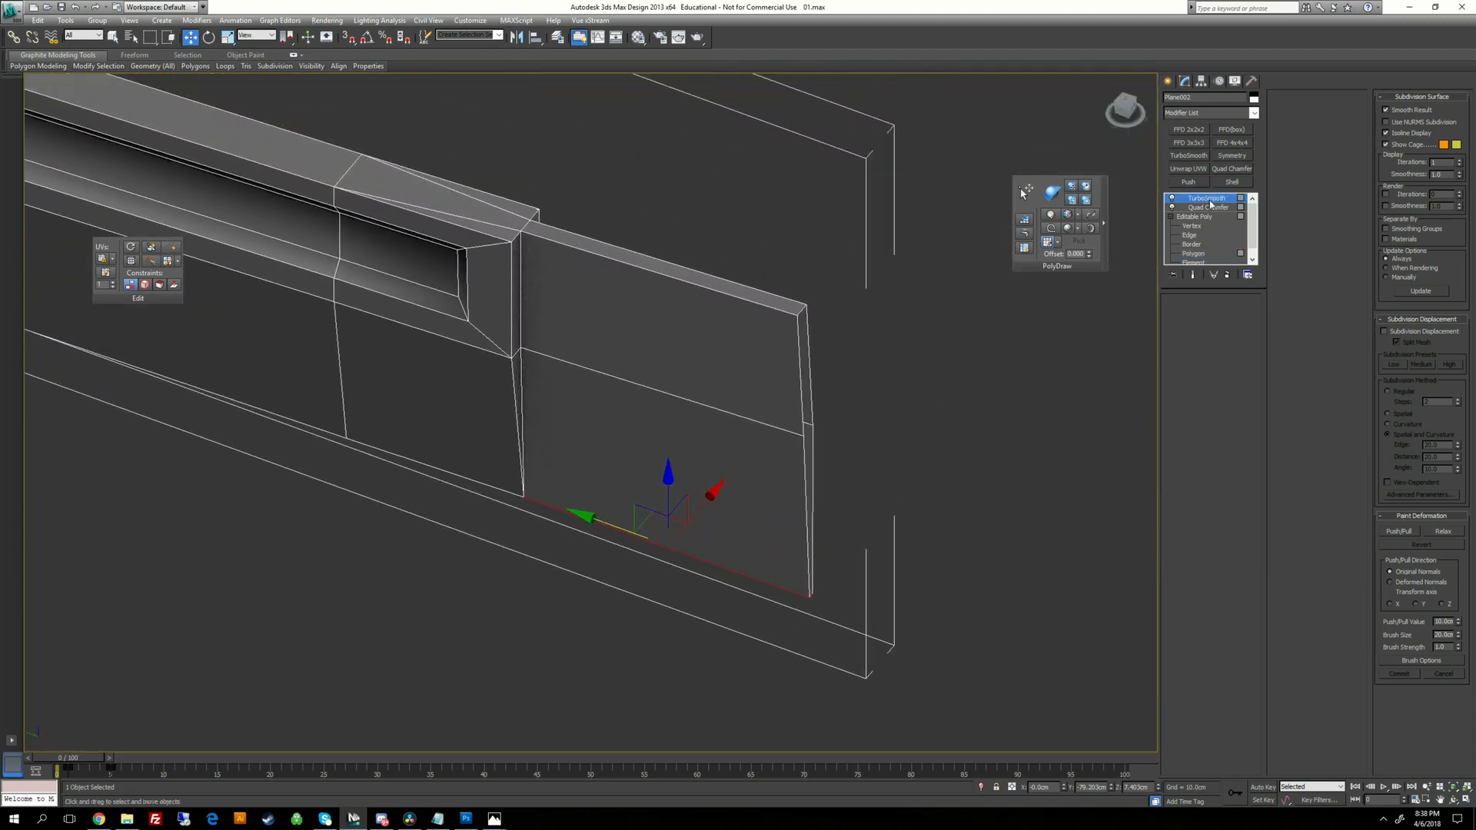
Check the smoothed guard end without edge display and unhide all hidden objects.
key(F4)
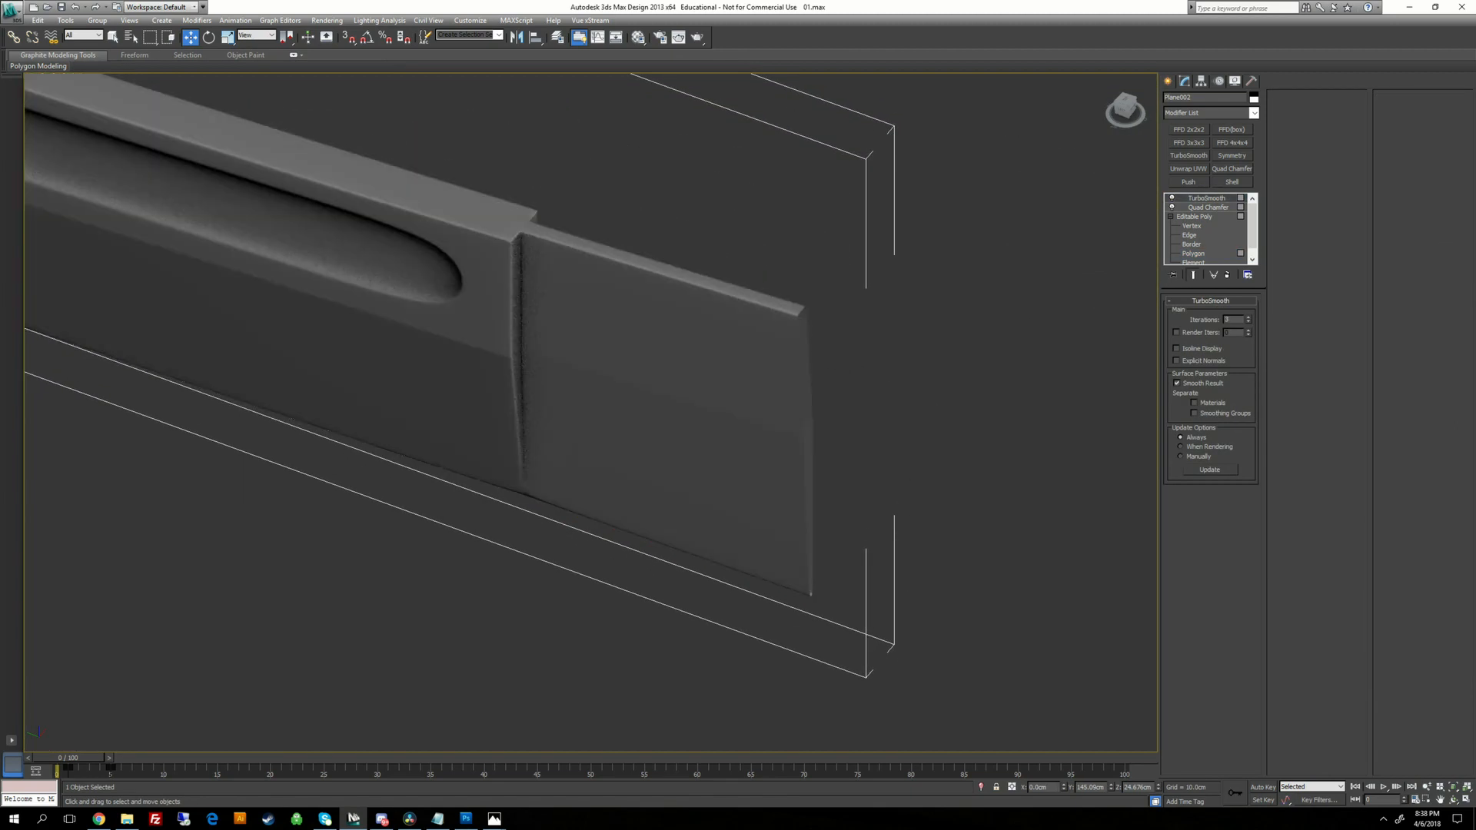
middle_drag(661, 430, 723, 415)
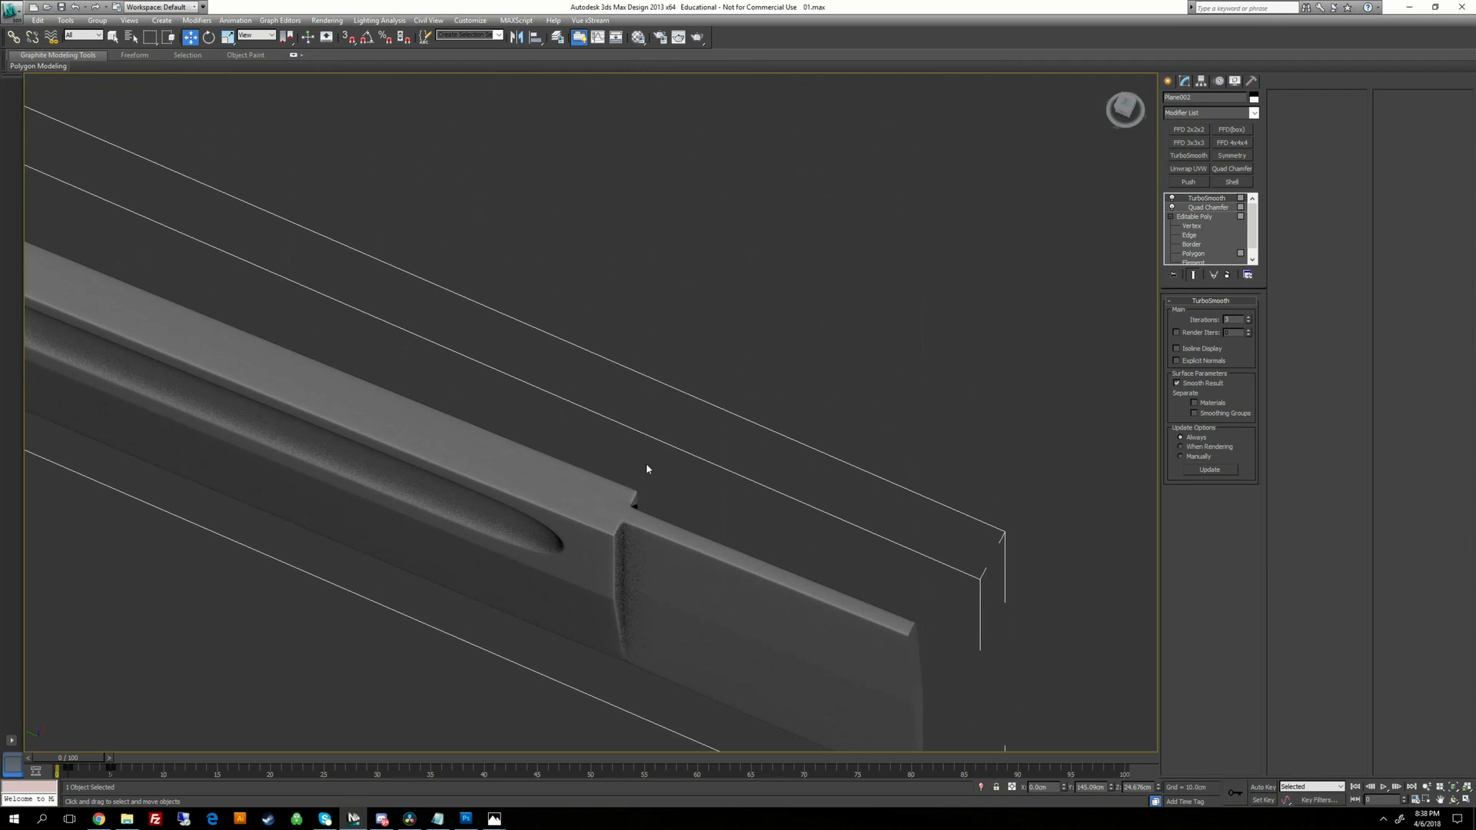
alt+middle_drag(646, 467, 711, 500)
alt+middle_drag(846, 492, 731, 470)
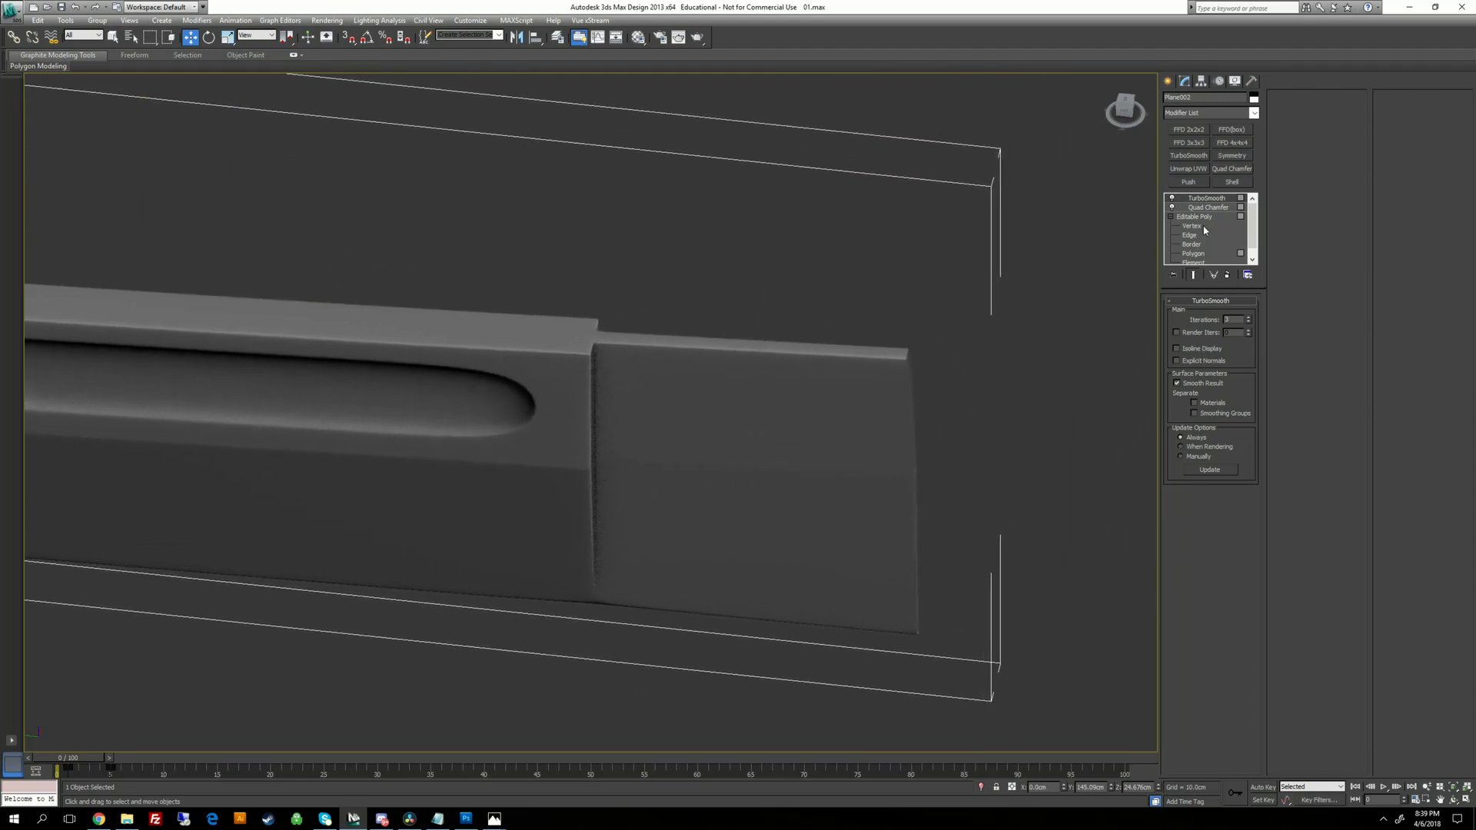
right_click(765, 369)
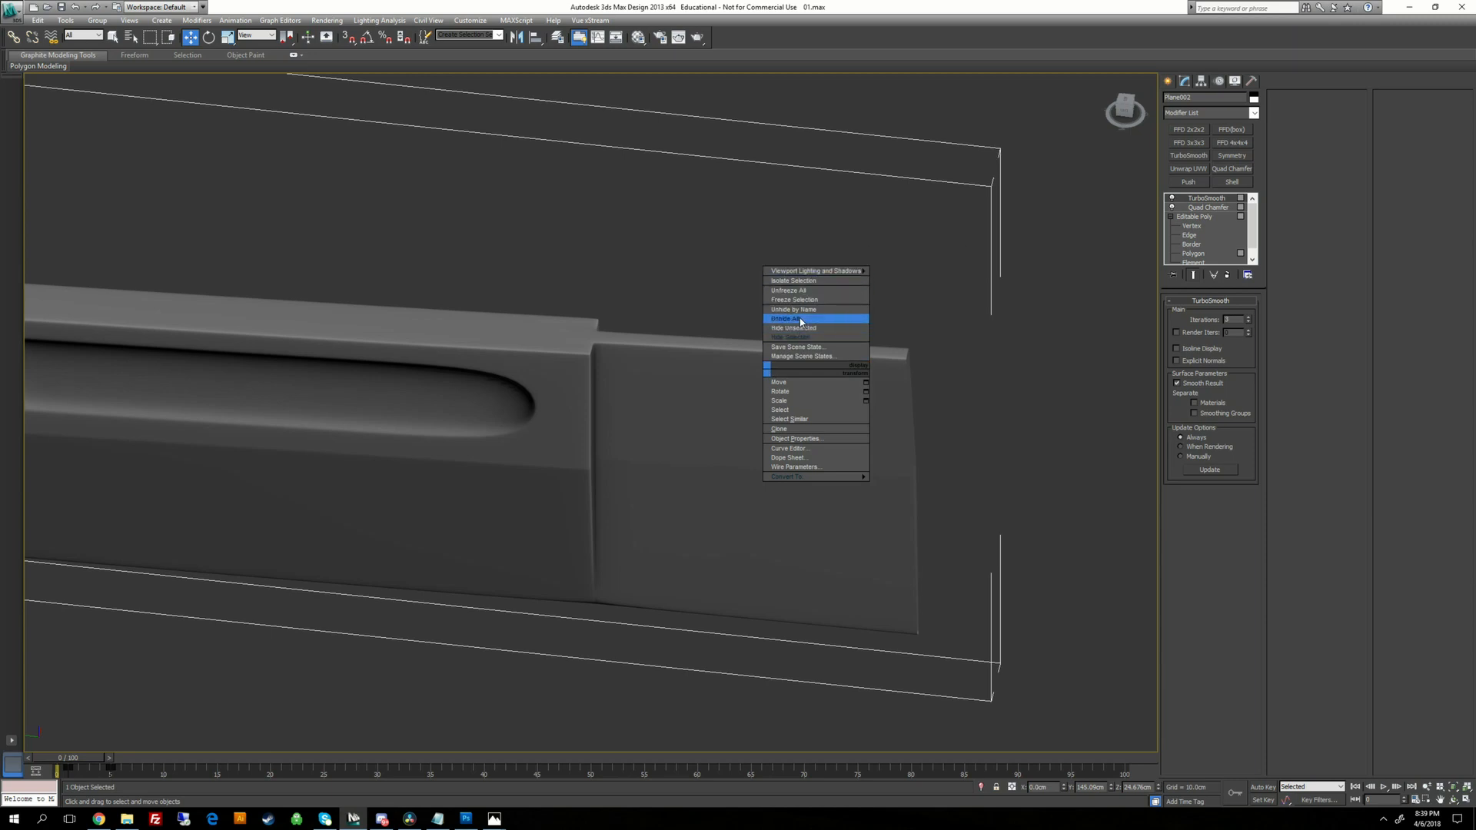
click(800, 319)
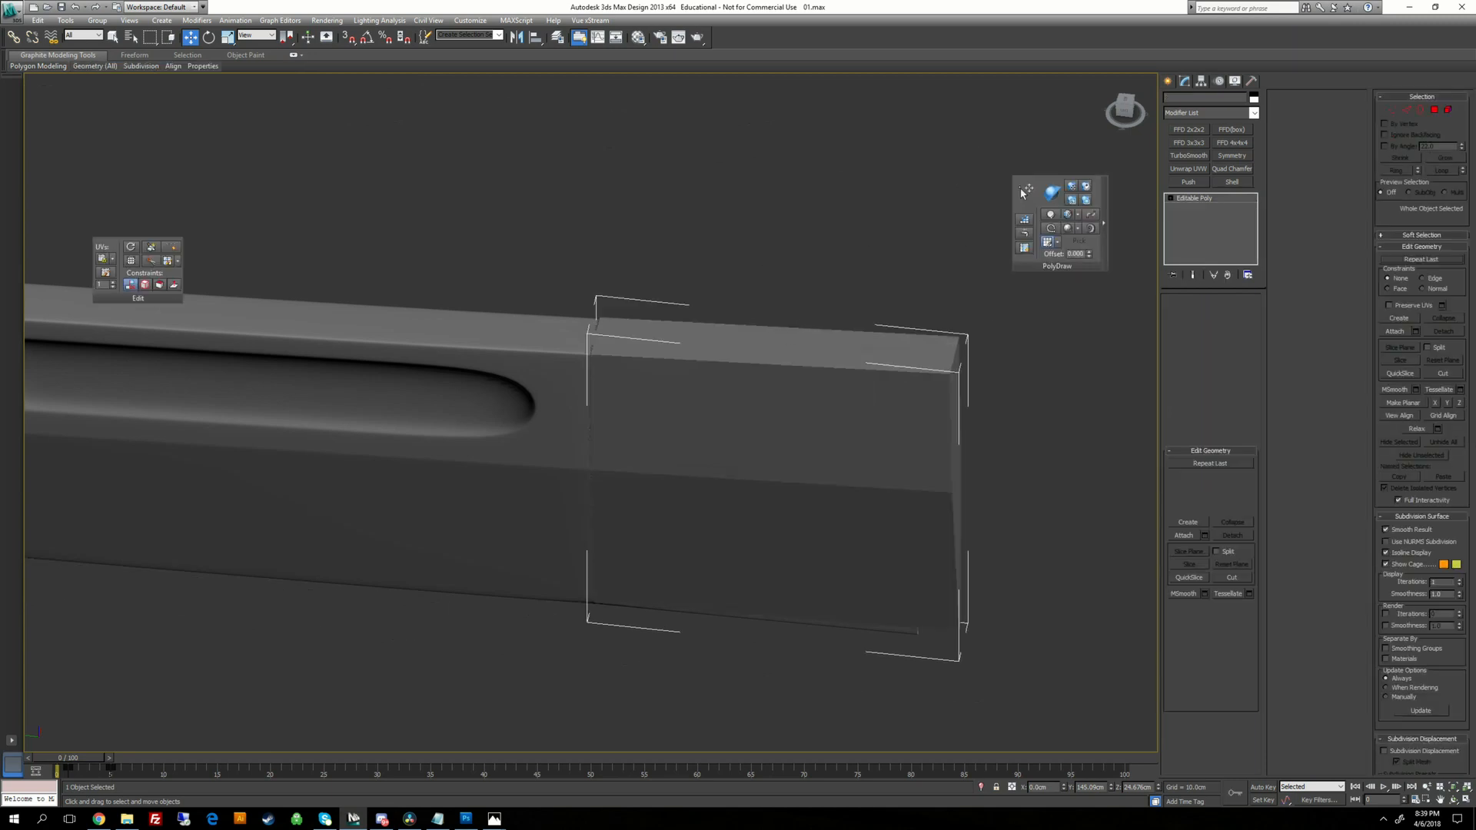
Show the mesh edges on the separate collar piece and compare its shape with the gold collar in the sword photo.
click(1171, 198)
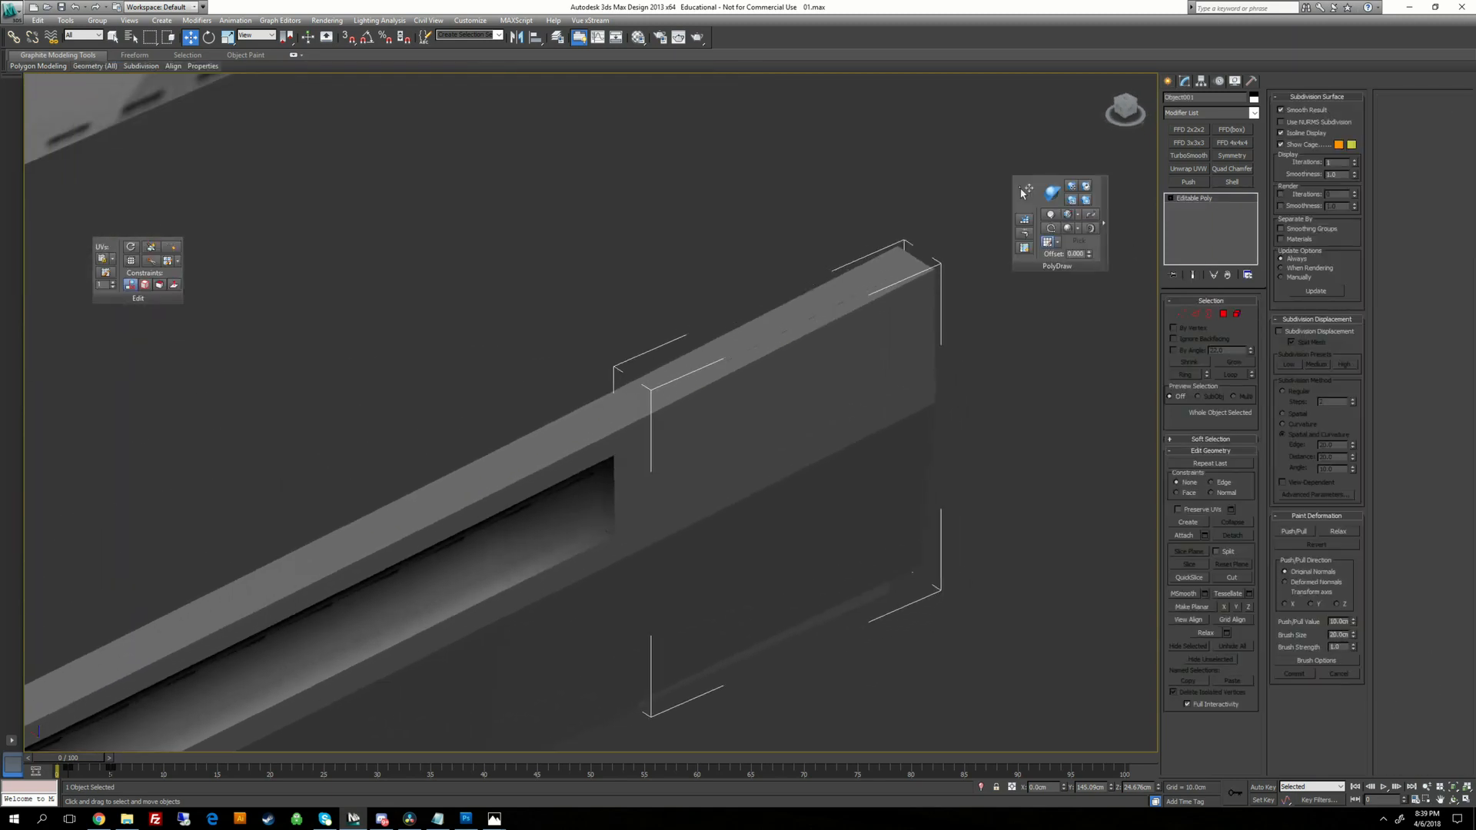
key(F4)
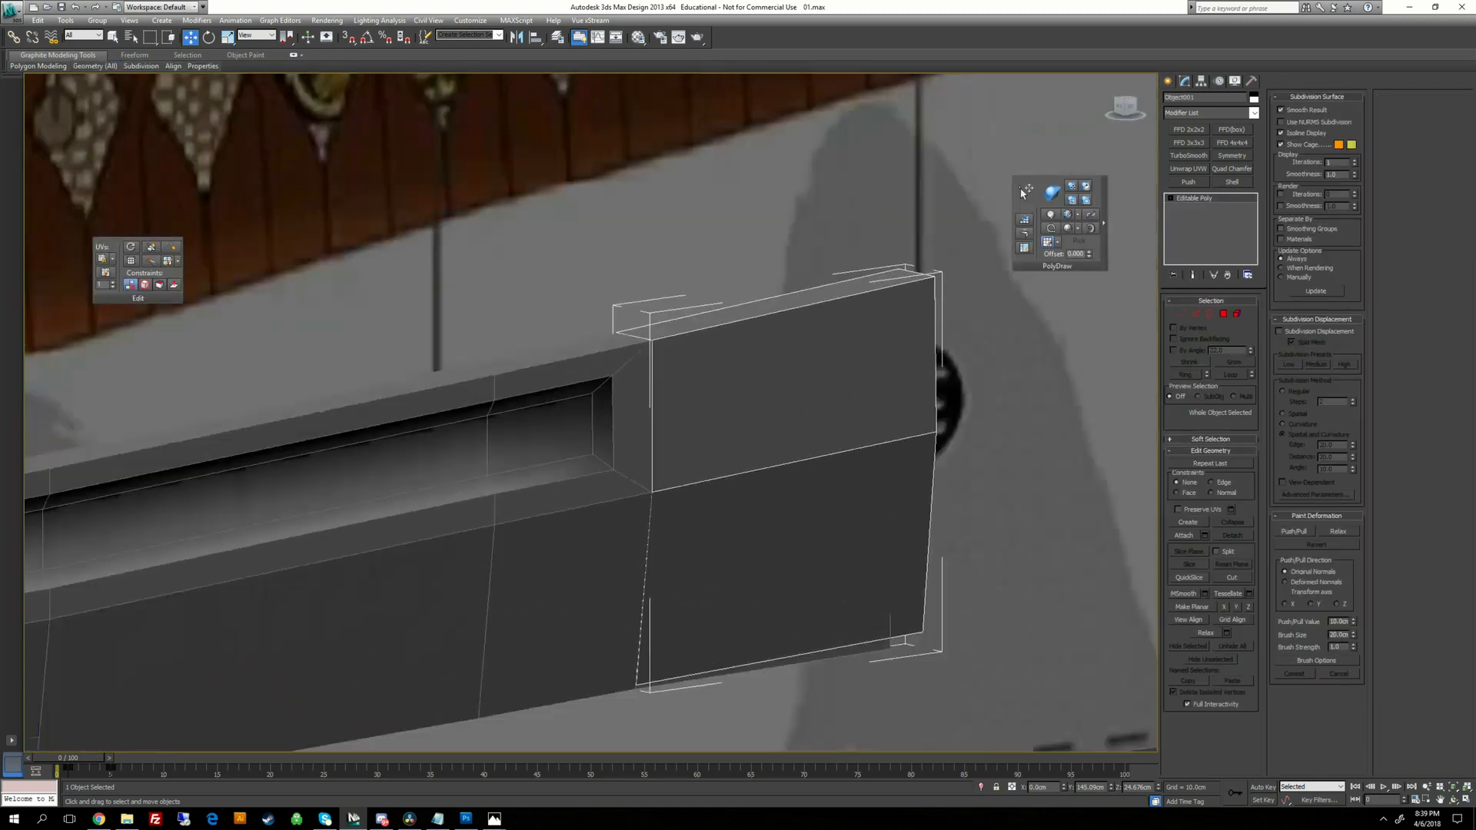
key(alt+Tab)
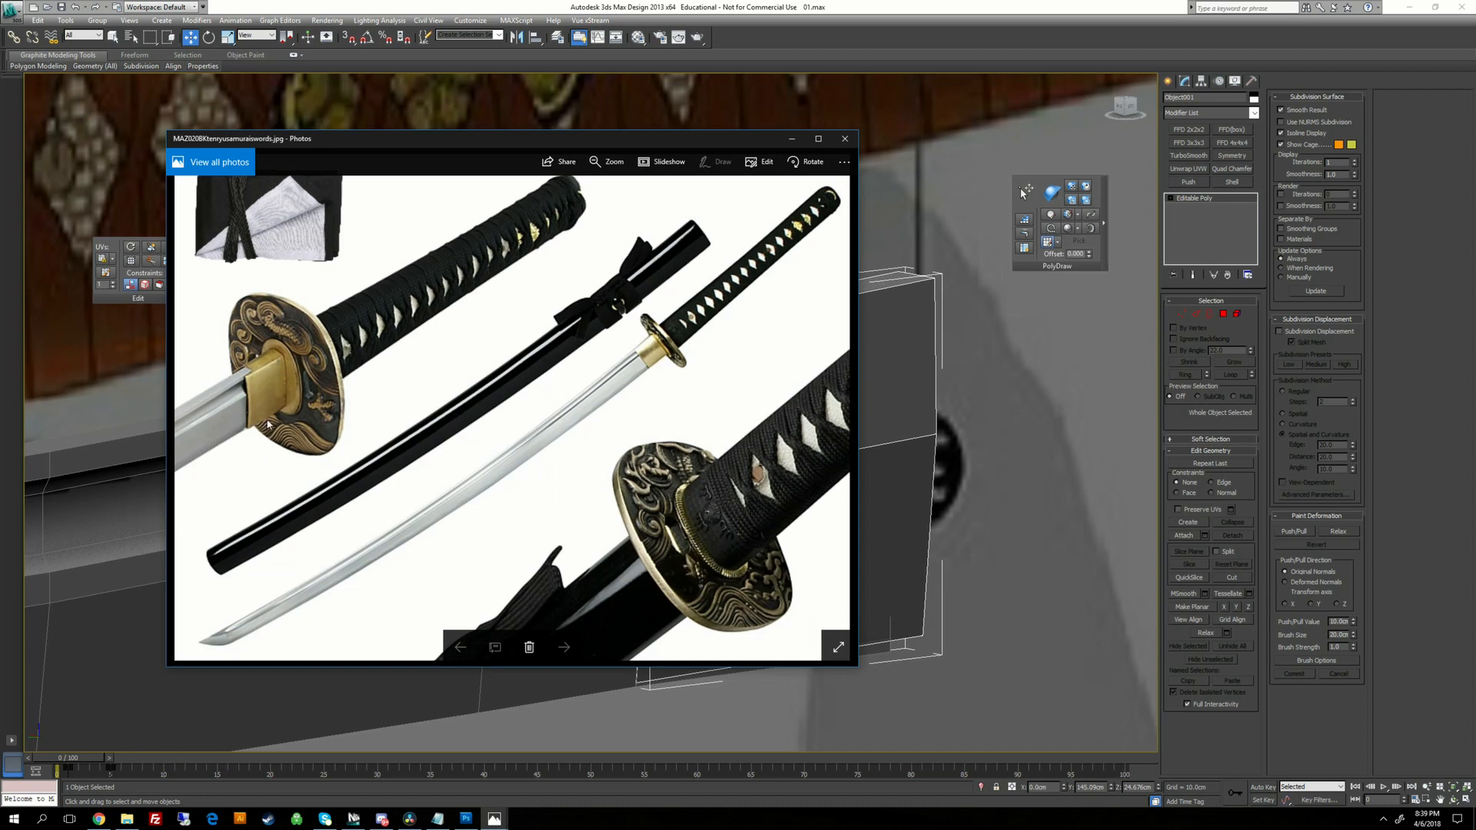
key(alt+Tab)
Try to snap one lower lengthwise edge of the collar outward along X to line up with the upper side vertices.
scroll(590, 413, up, 3)
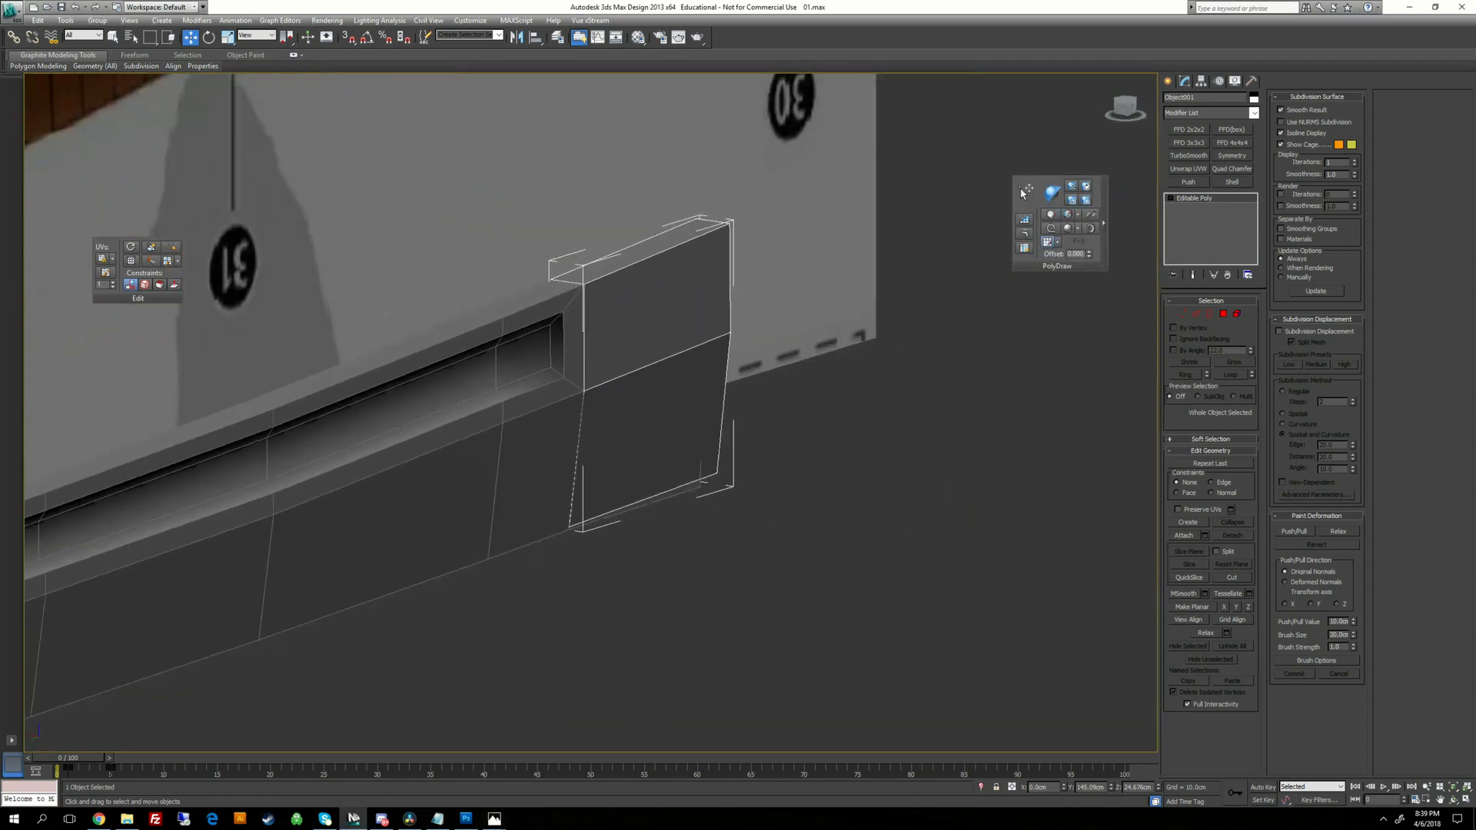
alt+middle_drag(638, 430, 615, 315)
click(1172, 198)
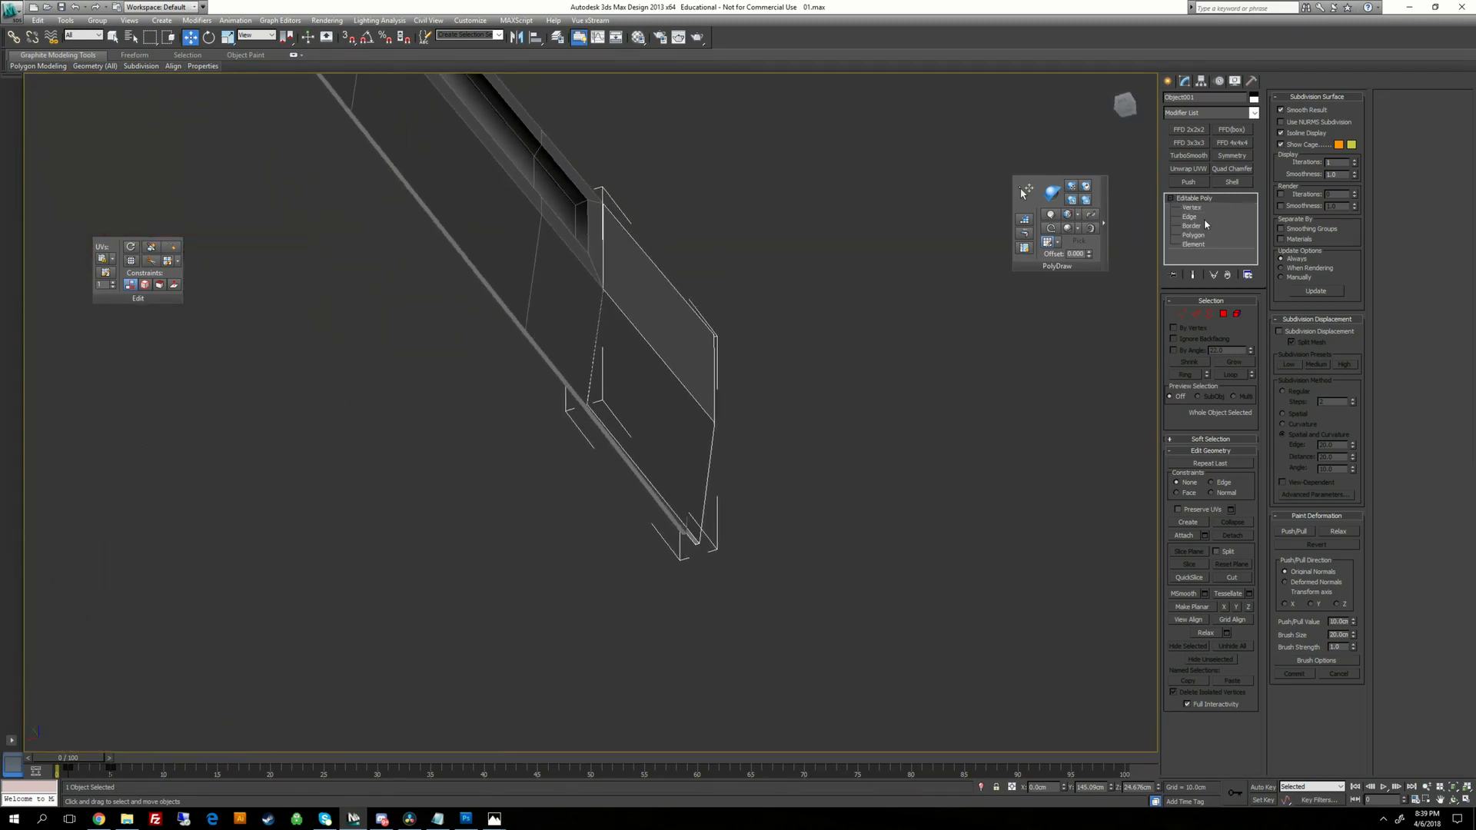
click(1189, 217)
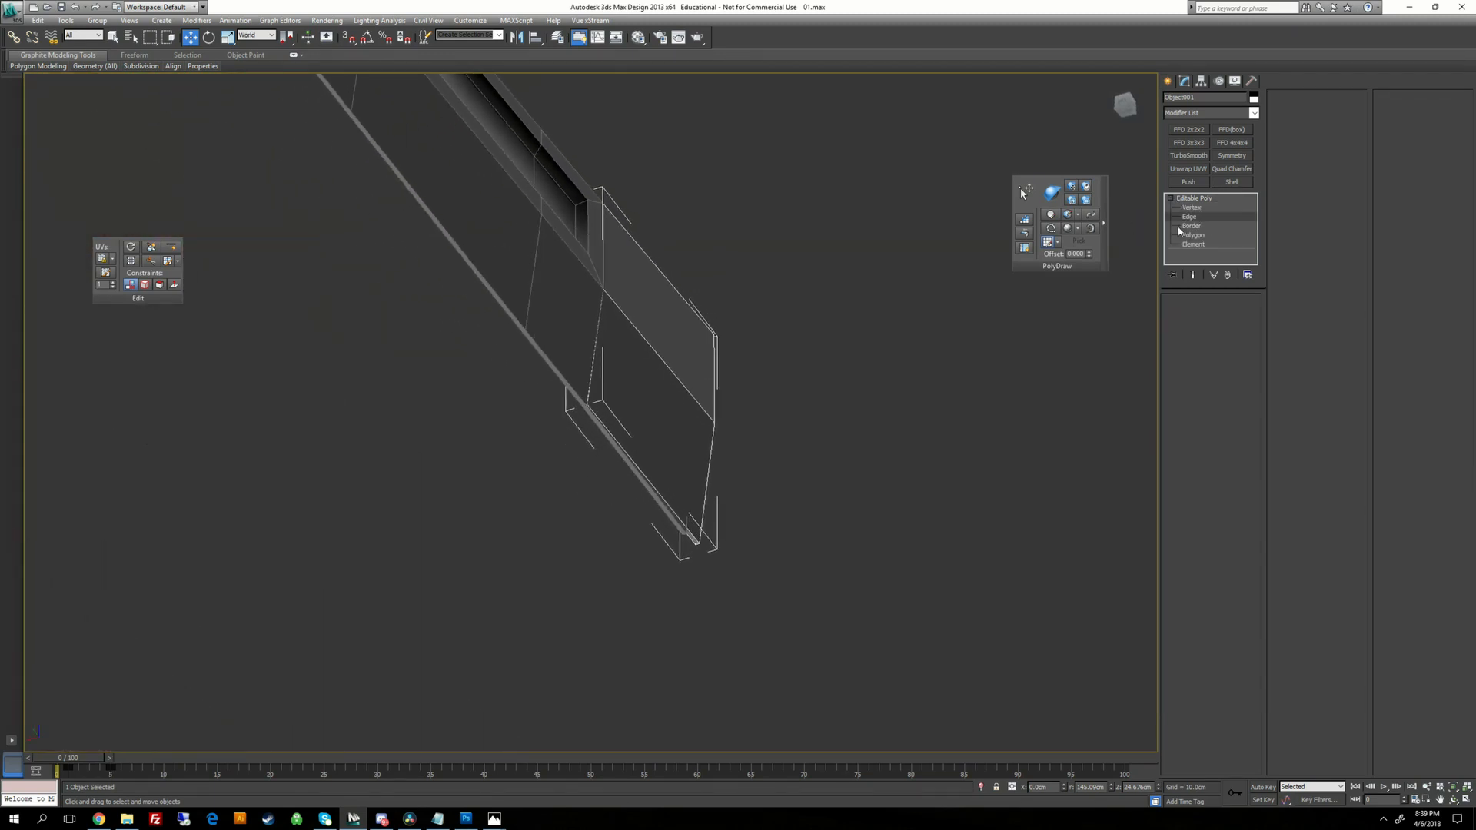
click(611, 432)
alt+middle_drag(615, 454, 585, 455)
key(s)
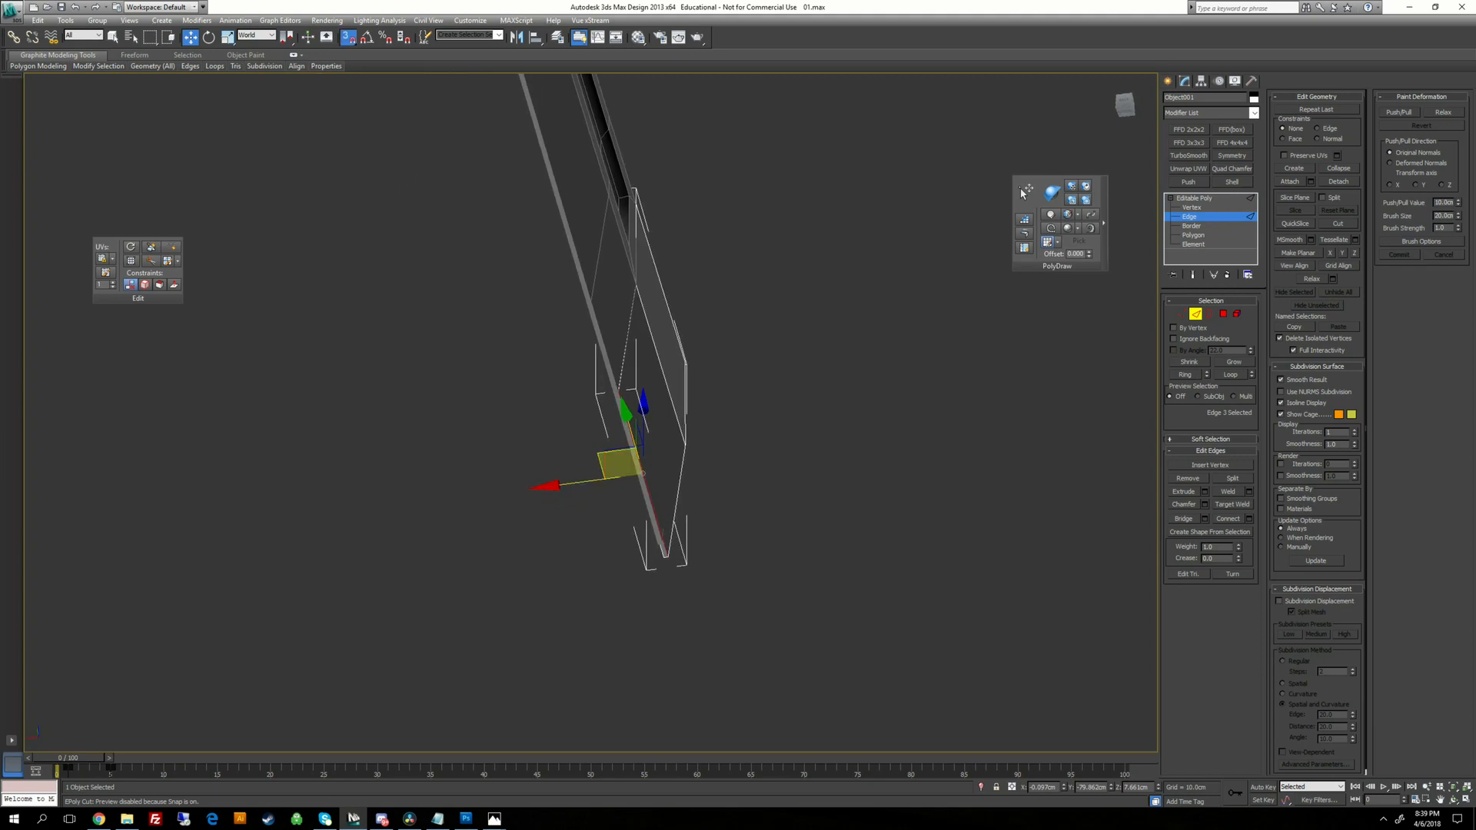
drag(586, 482, 636, 285)
alt+middle_drag(636, 308, 826, 269)
In wireframe view, connect the ring of cross edges on the collar to add a lengthwise centre loop.
key(F3)
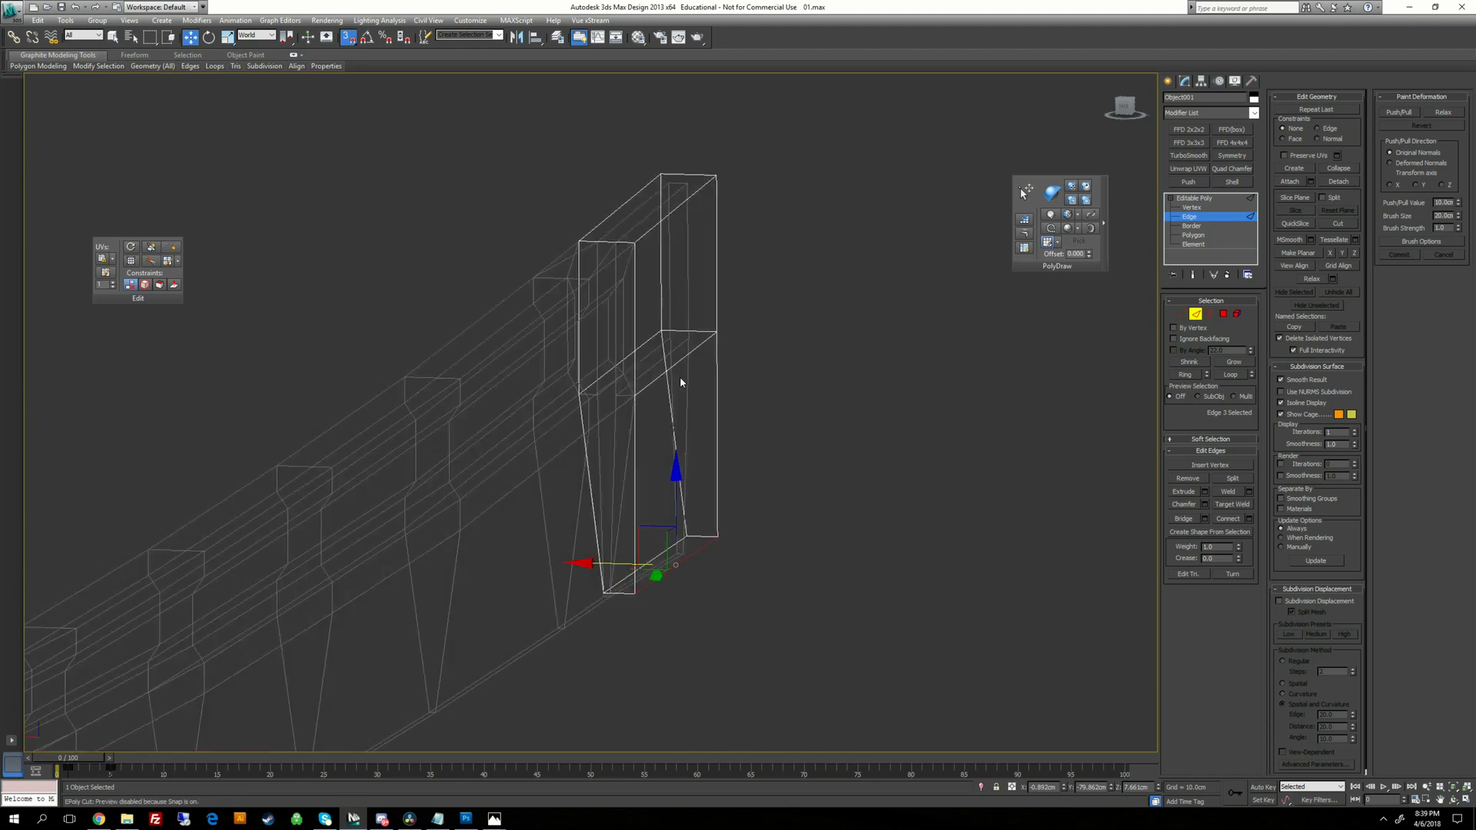
key(alt+c)
alt+middle_drag(680, 377, 753, 369)
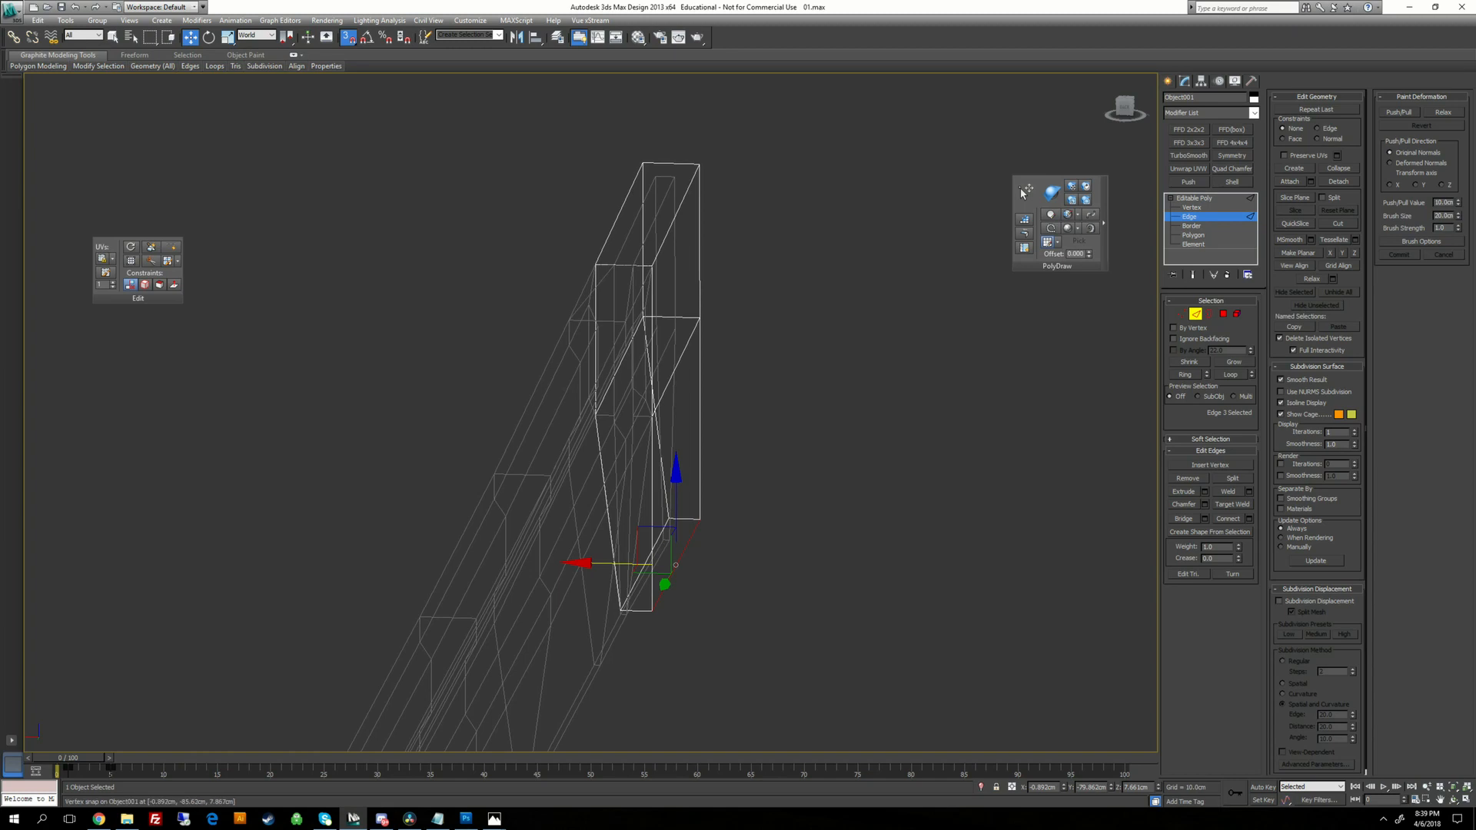
alt+middle_drag(632, 562, 650, 563)
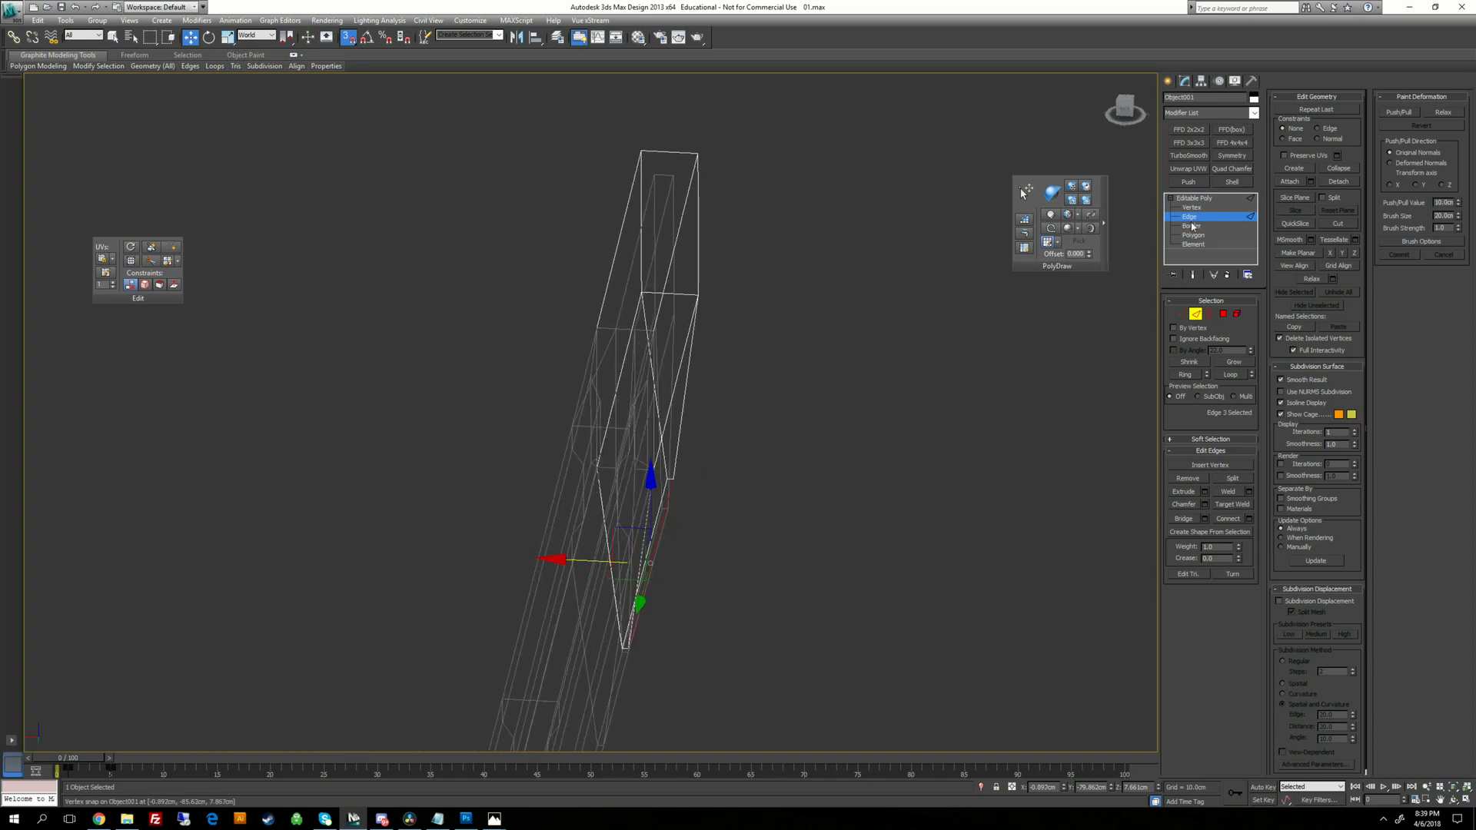
double_click(696, 396)
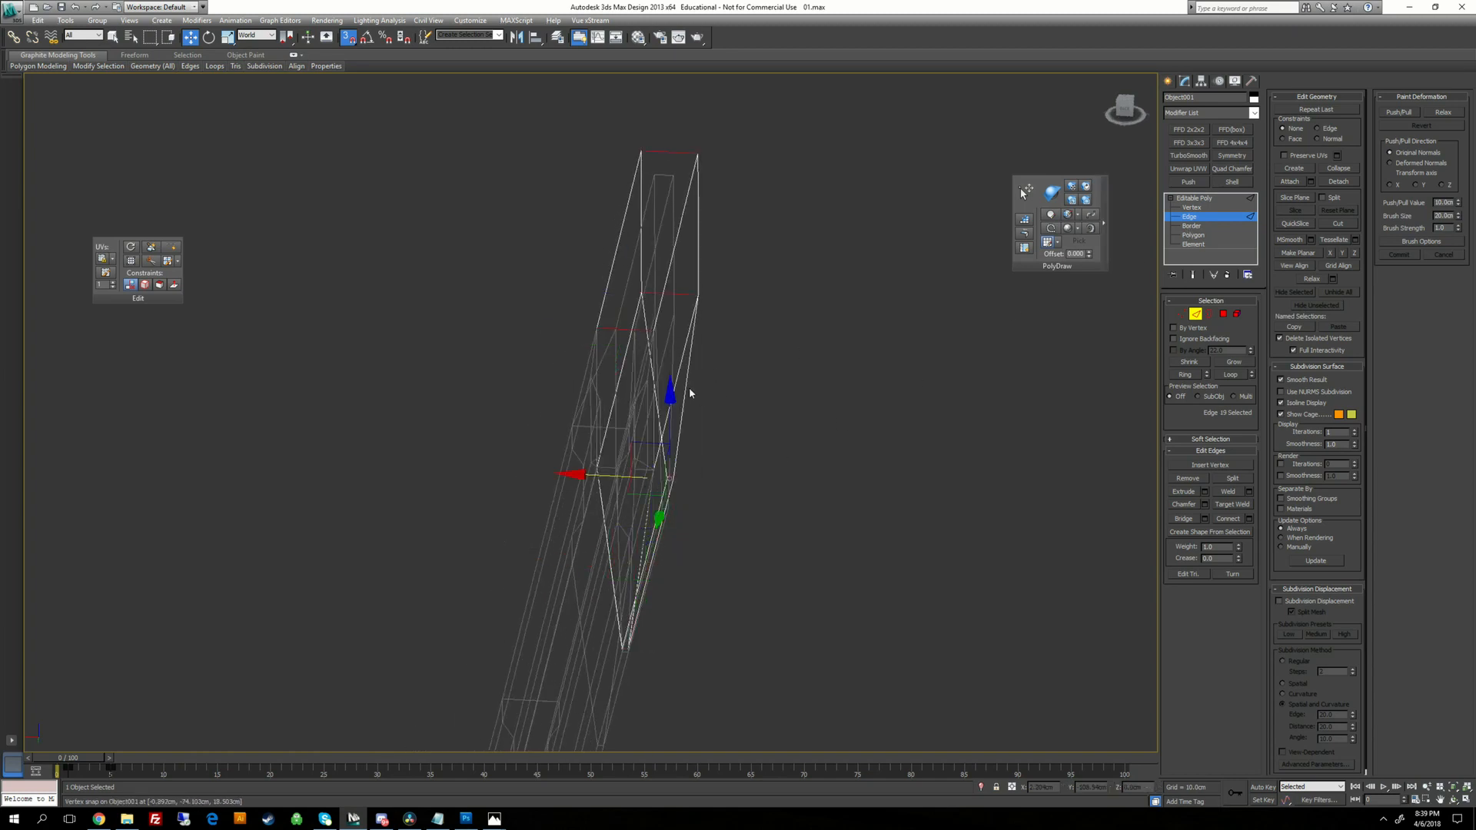
click(1228, 518)
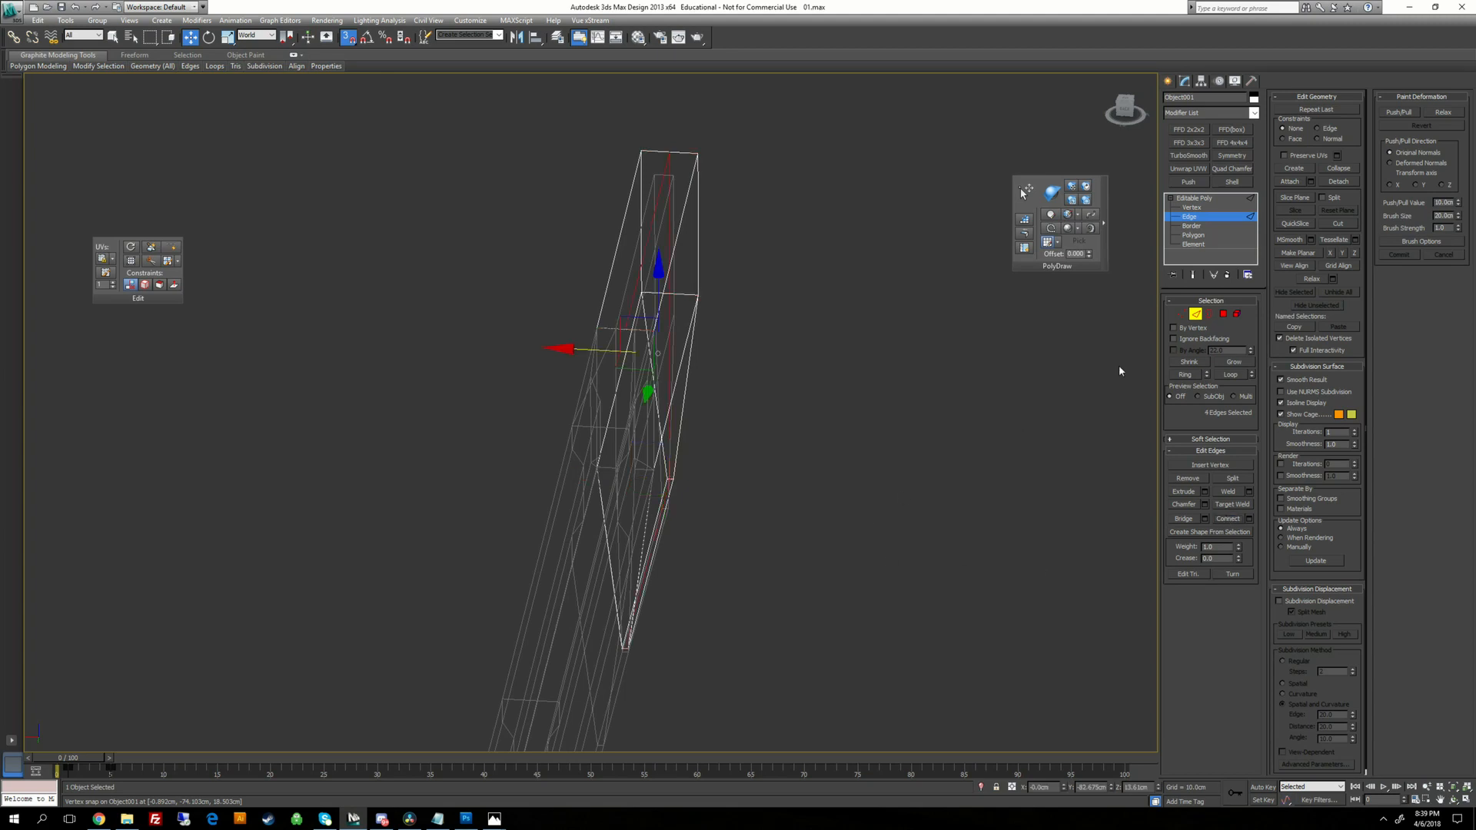
From the top view, select all collar polygons on one side of the centre loop and delete that half.
key(4)
click(695, 323)
click(638, 230)
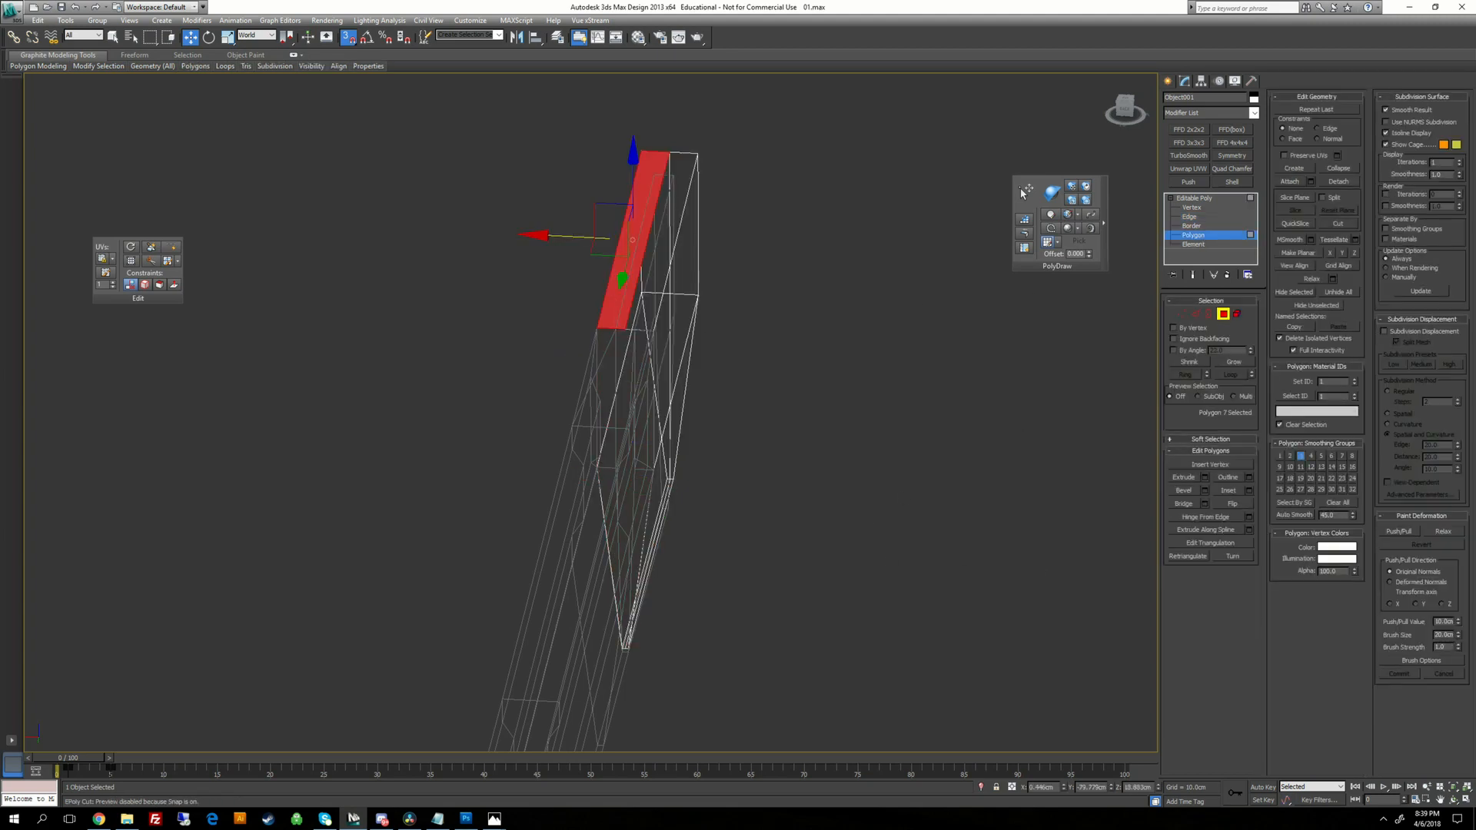
key(ctrl+a)
click(800, 349)
click(636, 230)
alt+middle_drag(637, 238, 469, 362)
key(1)
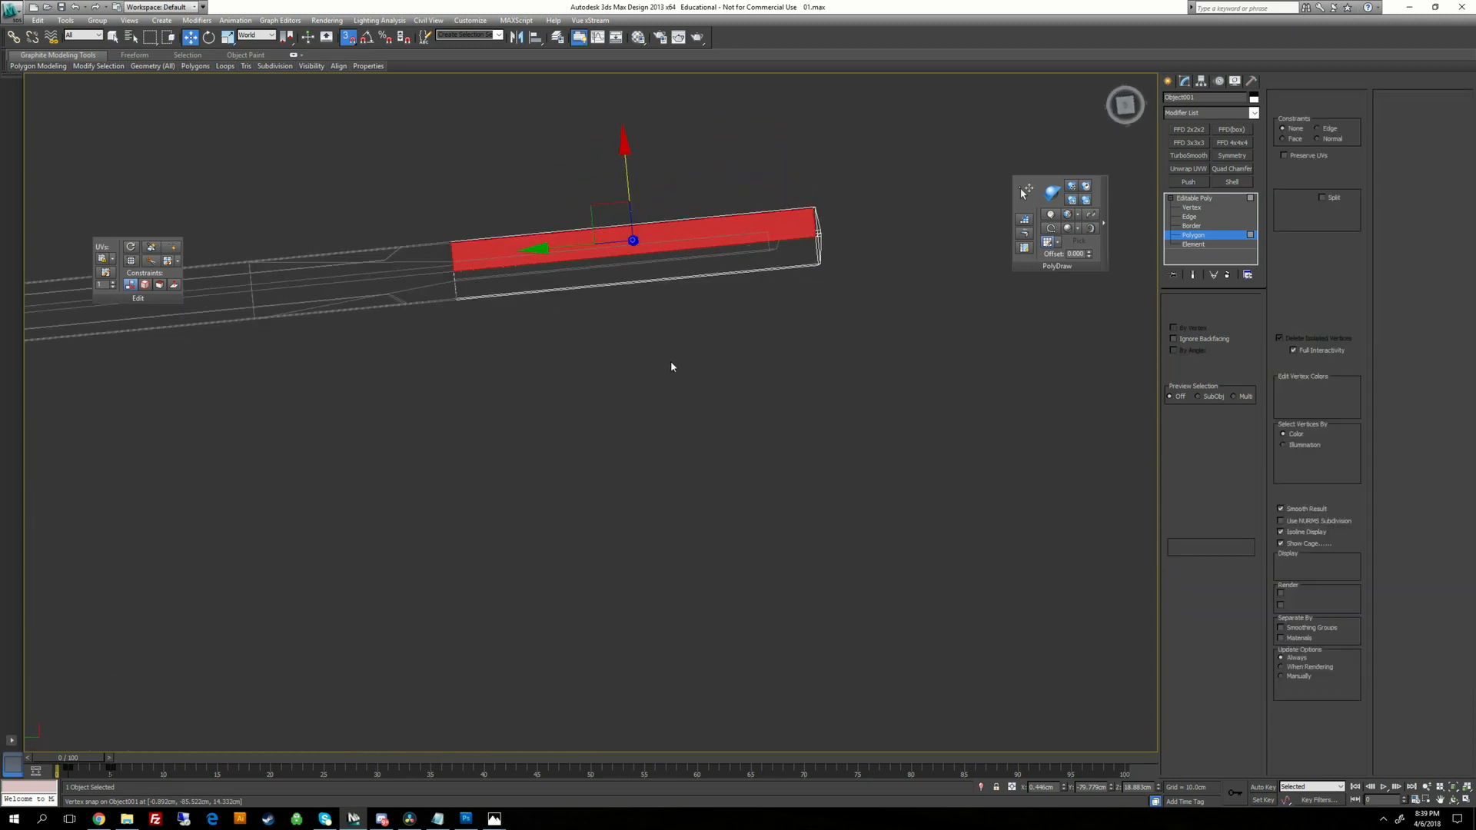
key(t)
middle_drag(809, 537, 557, 305)
scroll(557, 305, up, 3)
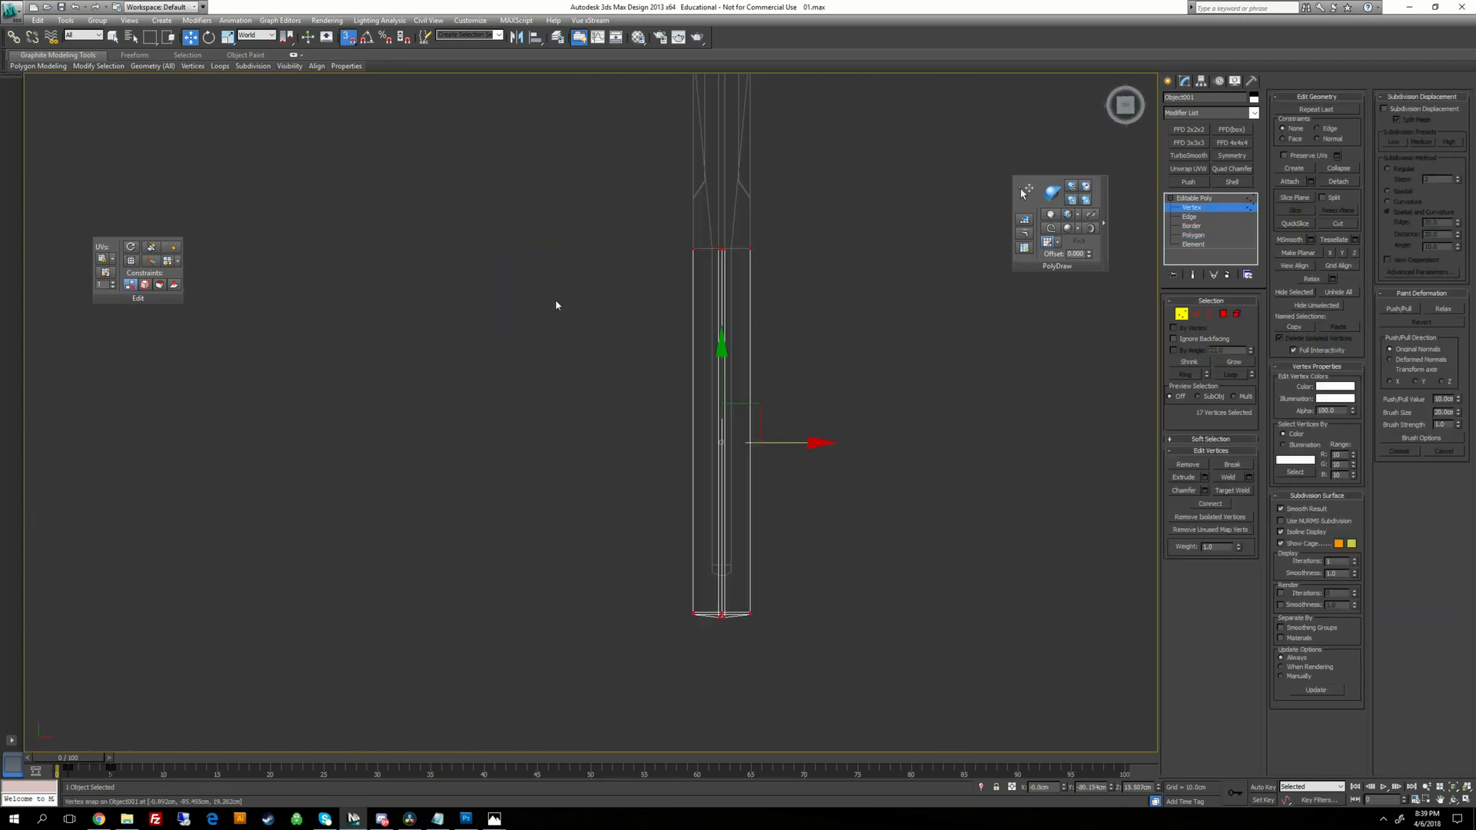
click(1205, 237)
drag(791, 209, 729, 680)
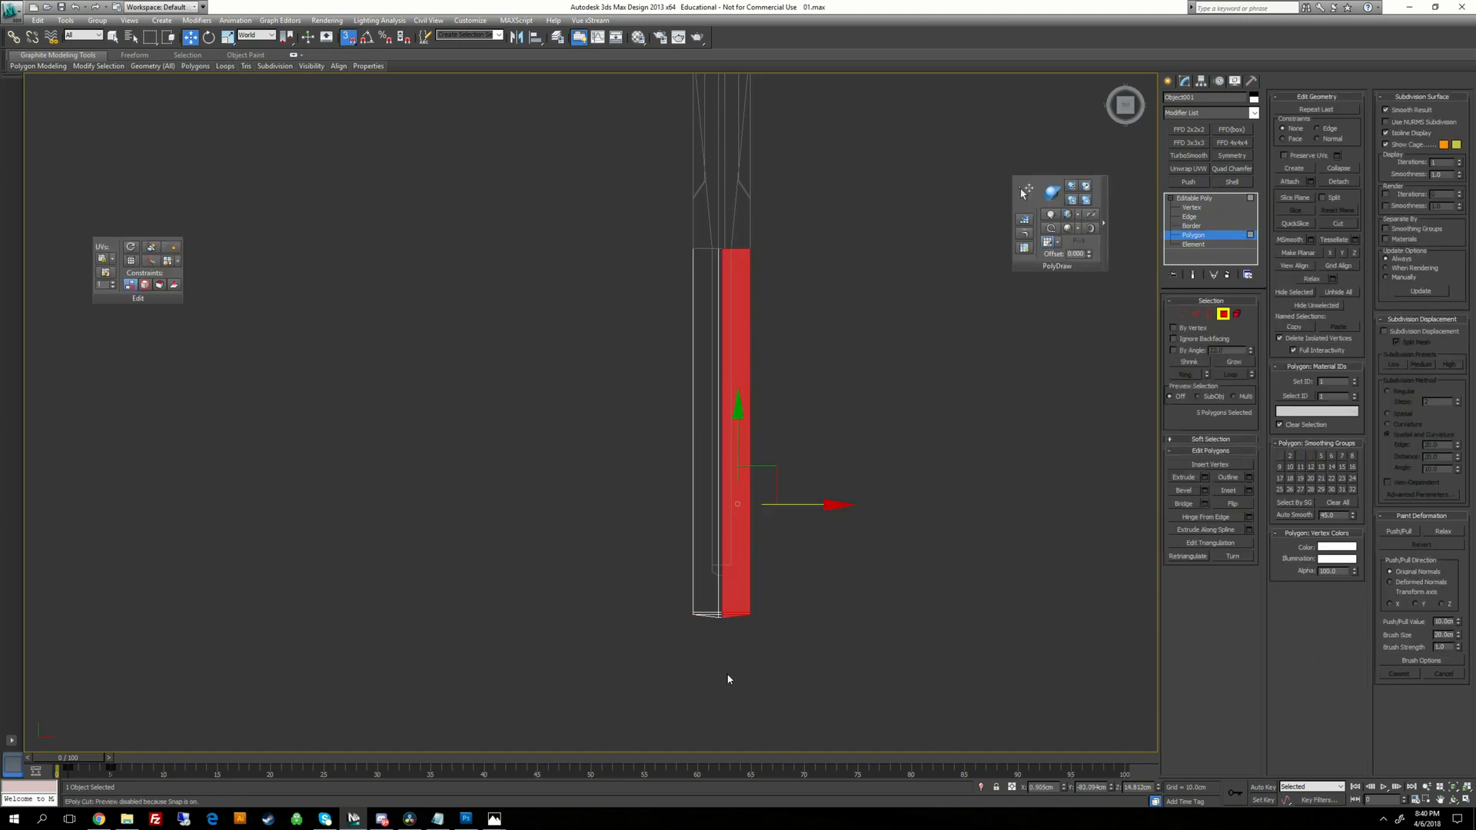
click(846, 466)
Examine the underside and open side of the remaining collar half in polygon mode.
click(727, 422)
alt+middle_drag(726, 422, 749, 338)
middle_drag(750, 492, 712, 314)
scroll(712, 384, up, 5)
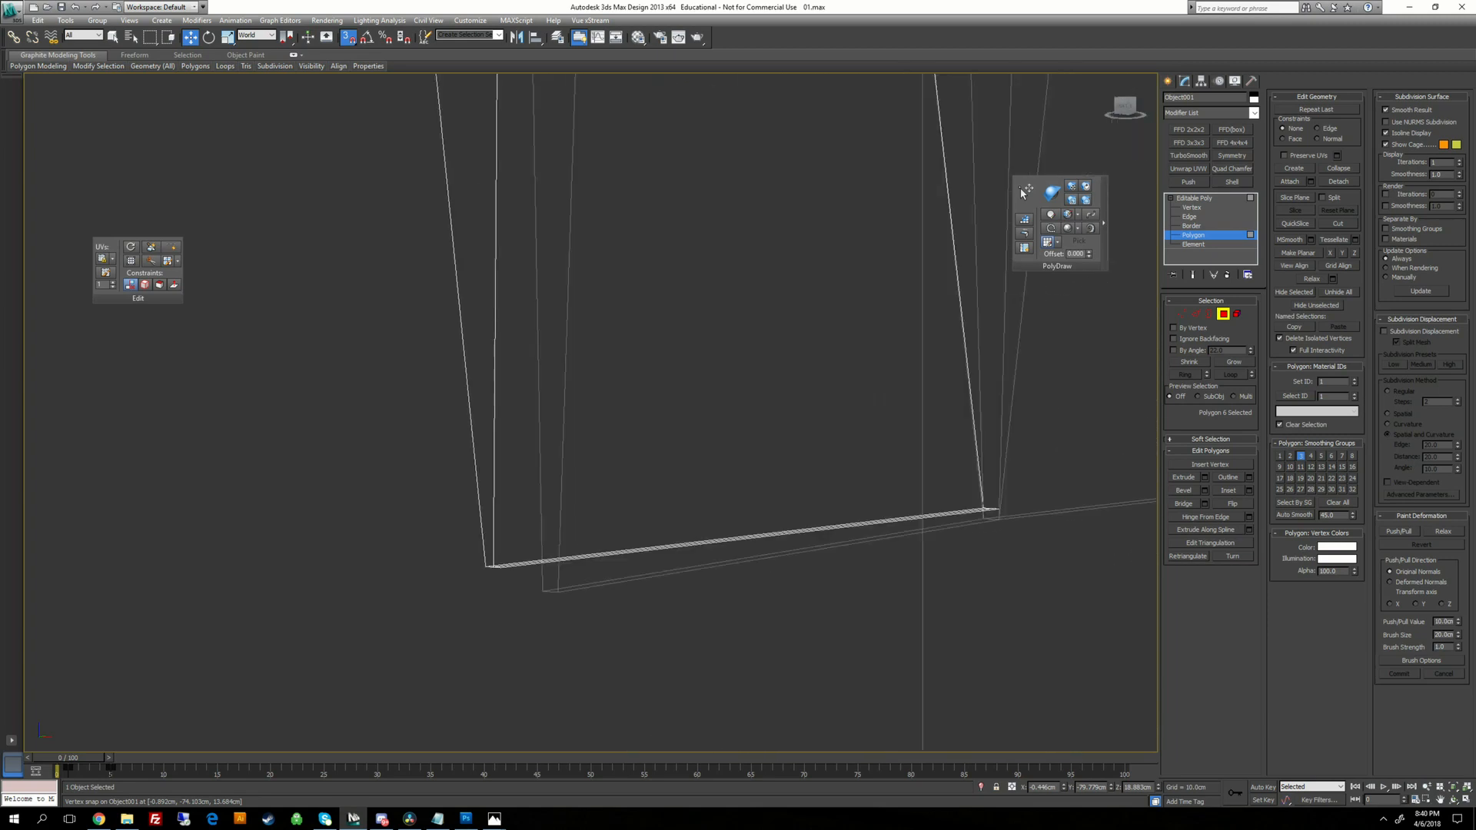
click(738, 538)
alt+middle_drag(738, 538, 708, 459)
click(708, 459)
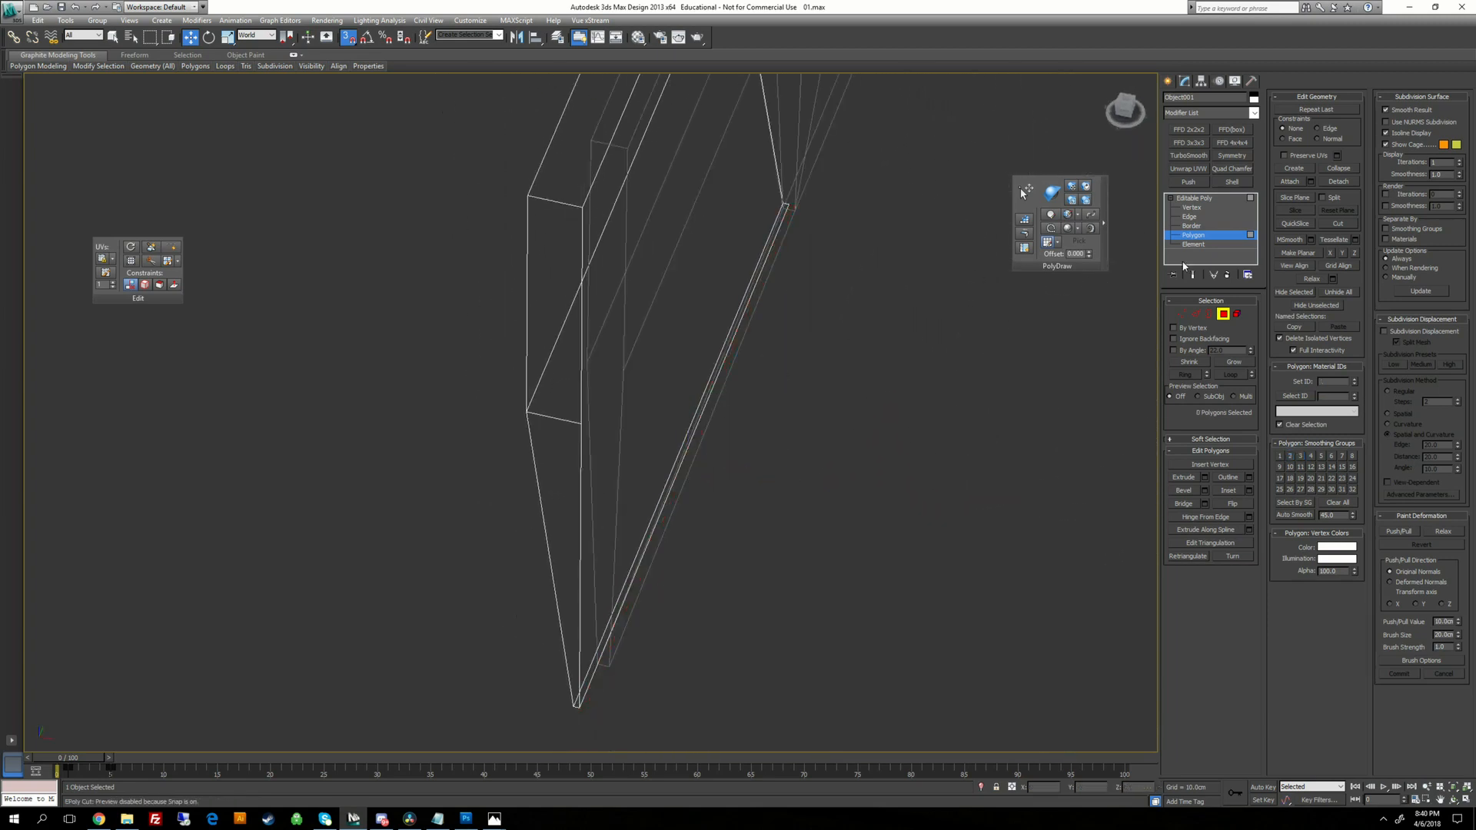
Select the collar's open centre edge, convert it to a vertex selection and check its X position against the blade.
click(1190, 226)
click(582, 315)
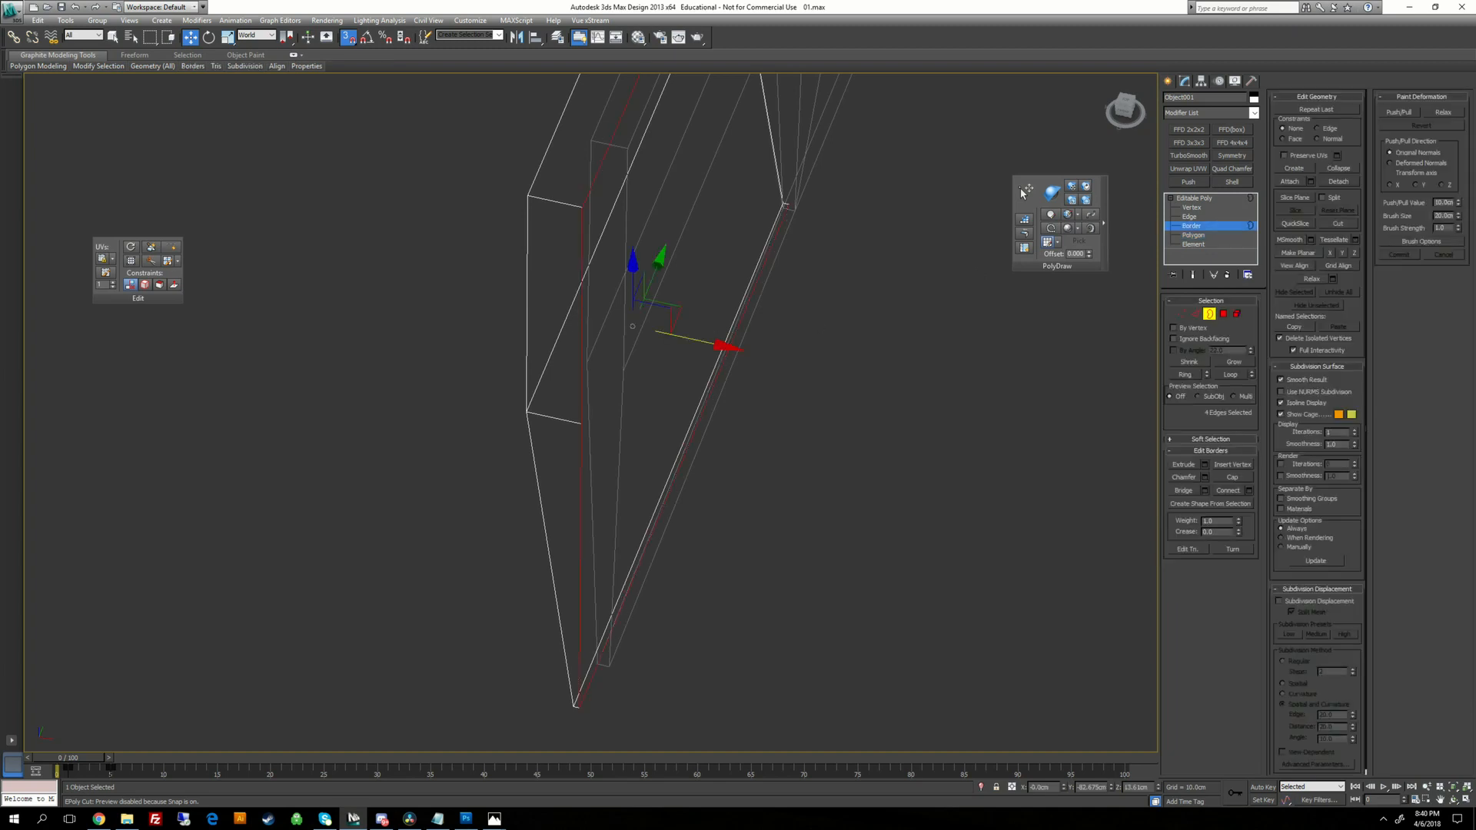
alt+middle_drag(776, 408, 784, 431)
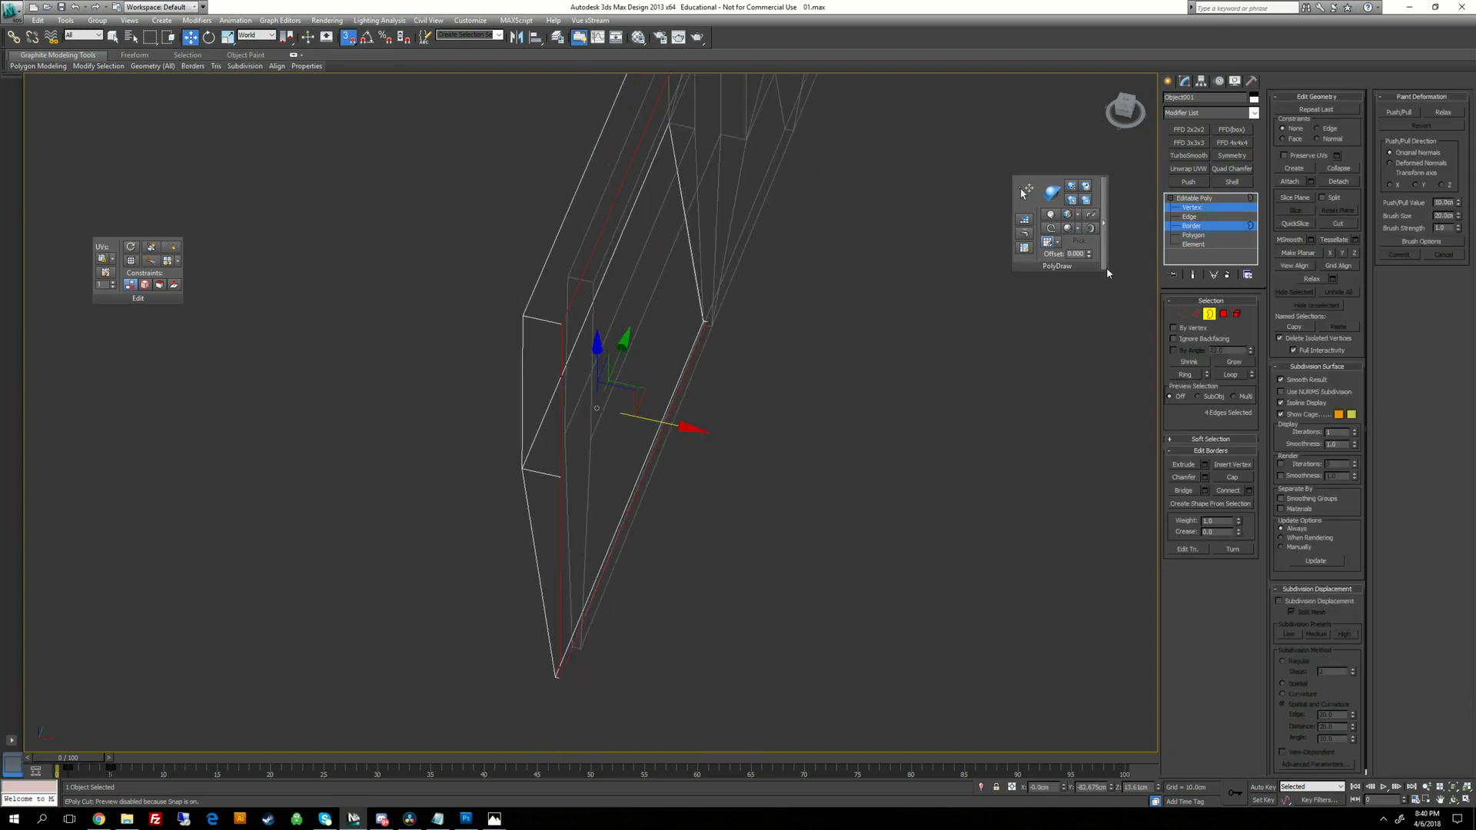
click(1182, 313)
alt+middle_drag(815, 415, 1052, 761)
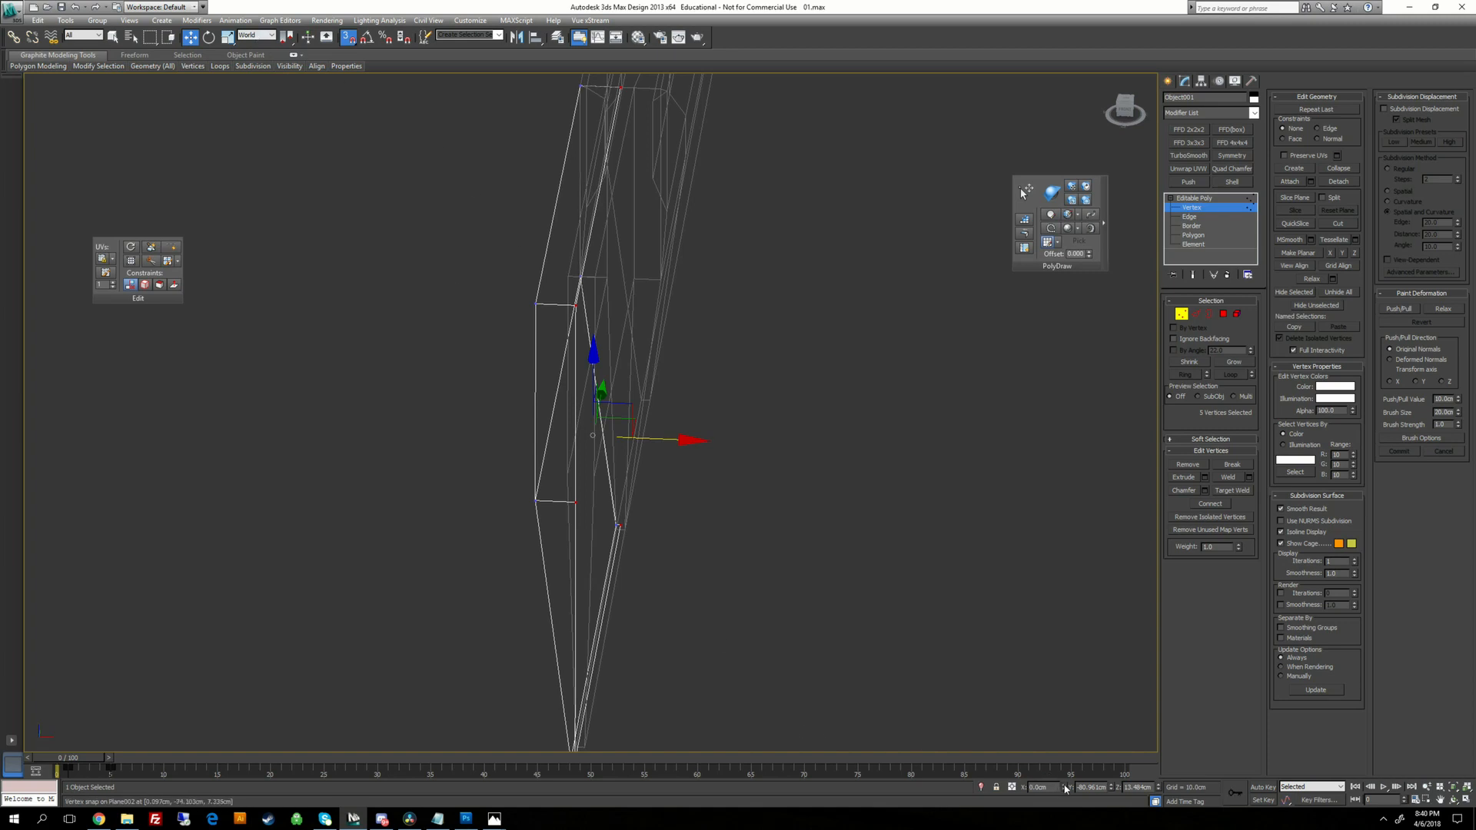
alt+middle_drag(775, 428, 939, 685)
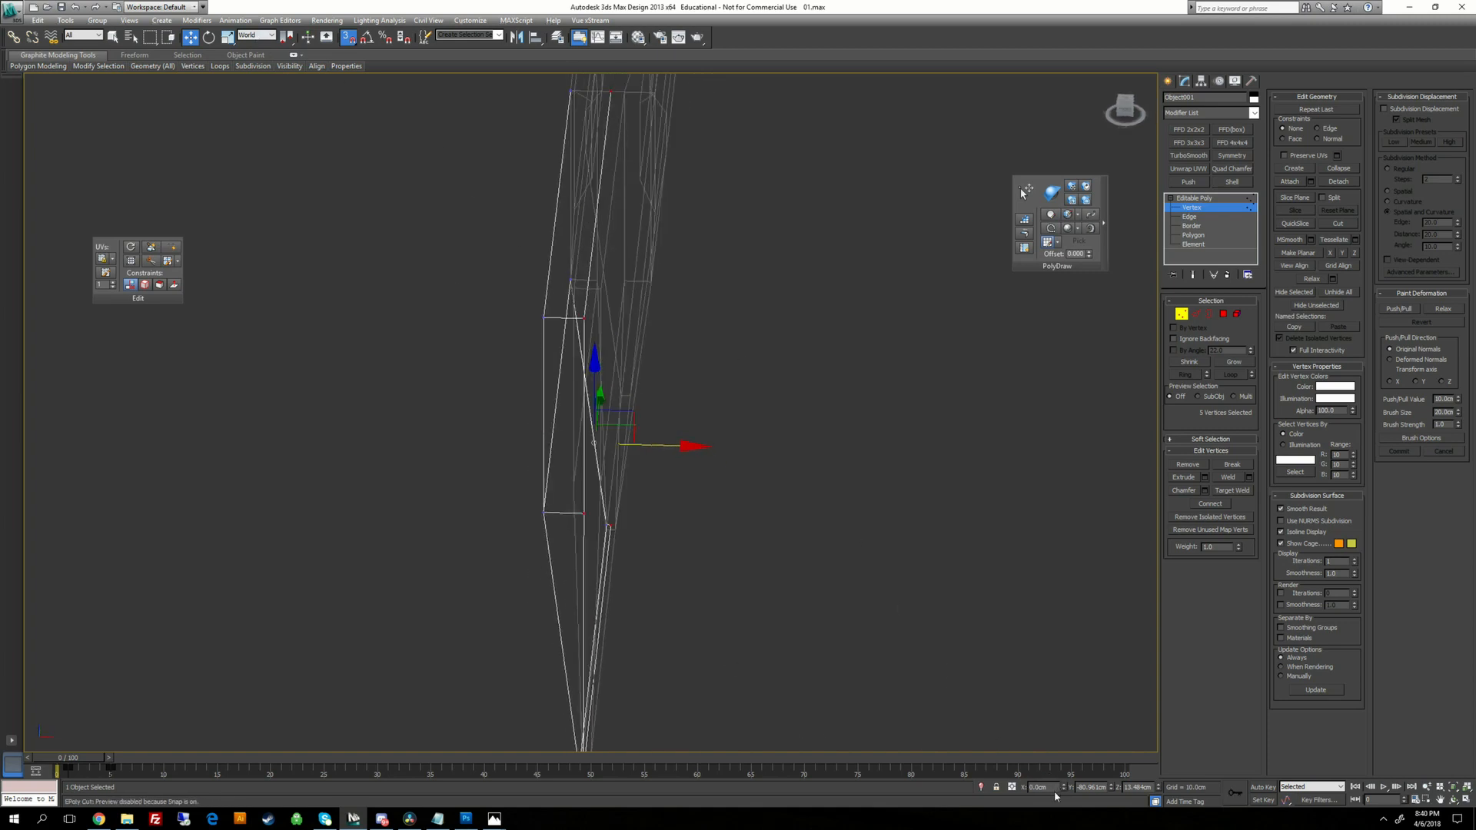
mouse_move(1024, 731)
alt+middle_down()
mouse_move(938, 691)
mouse_move(999, 719)
alt+middle_up()
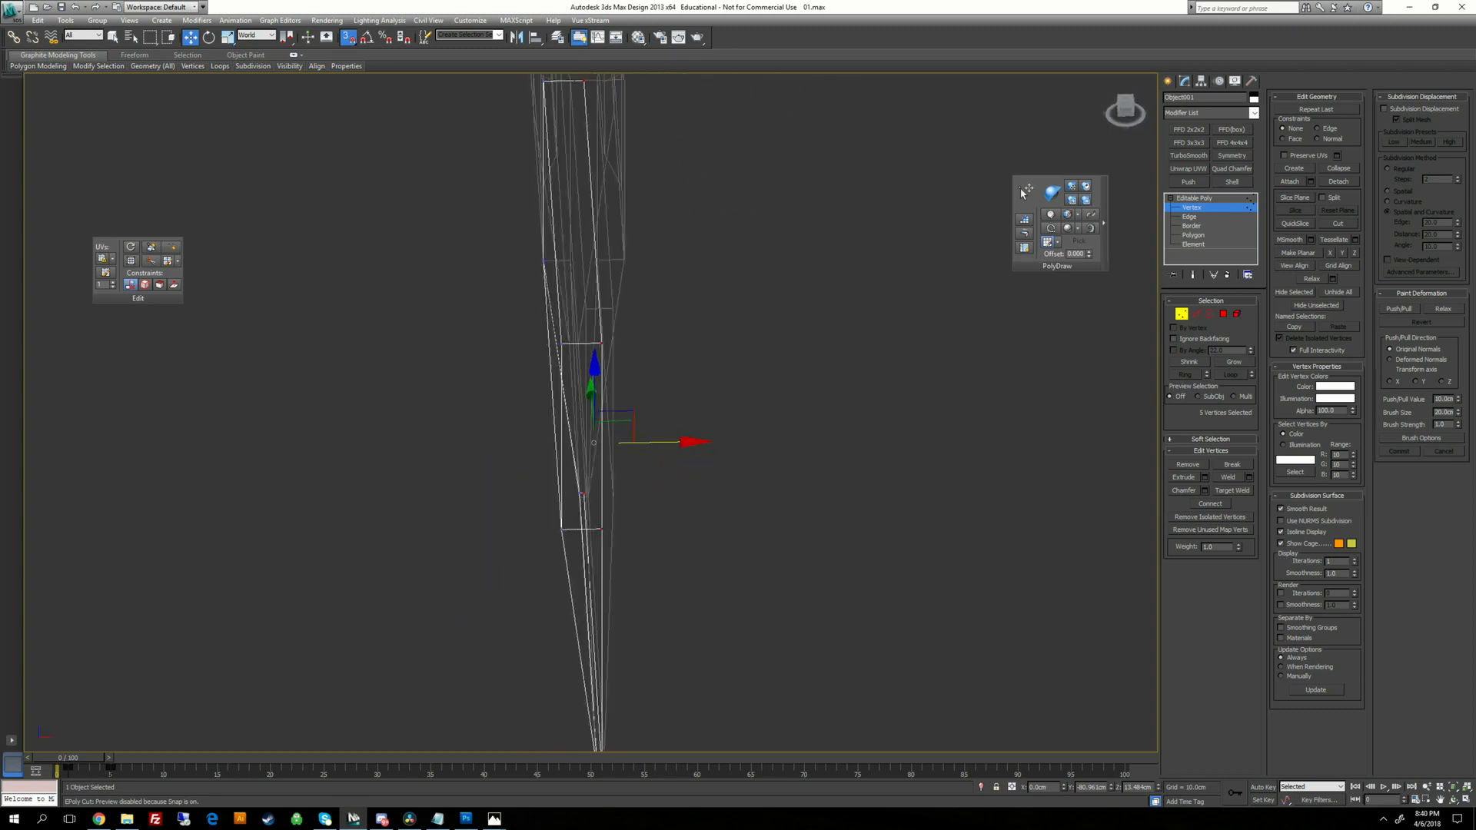
alt+middle_drag(692, 385, 713, 291)
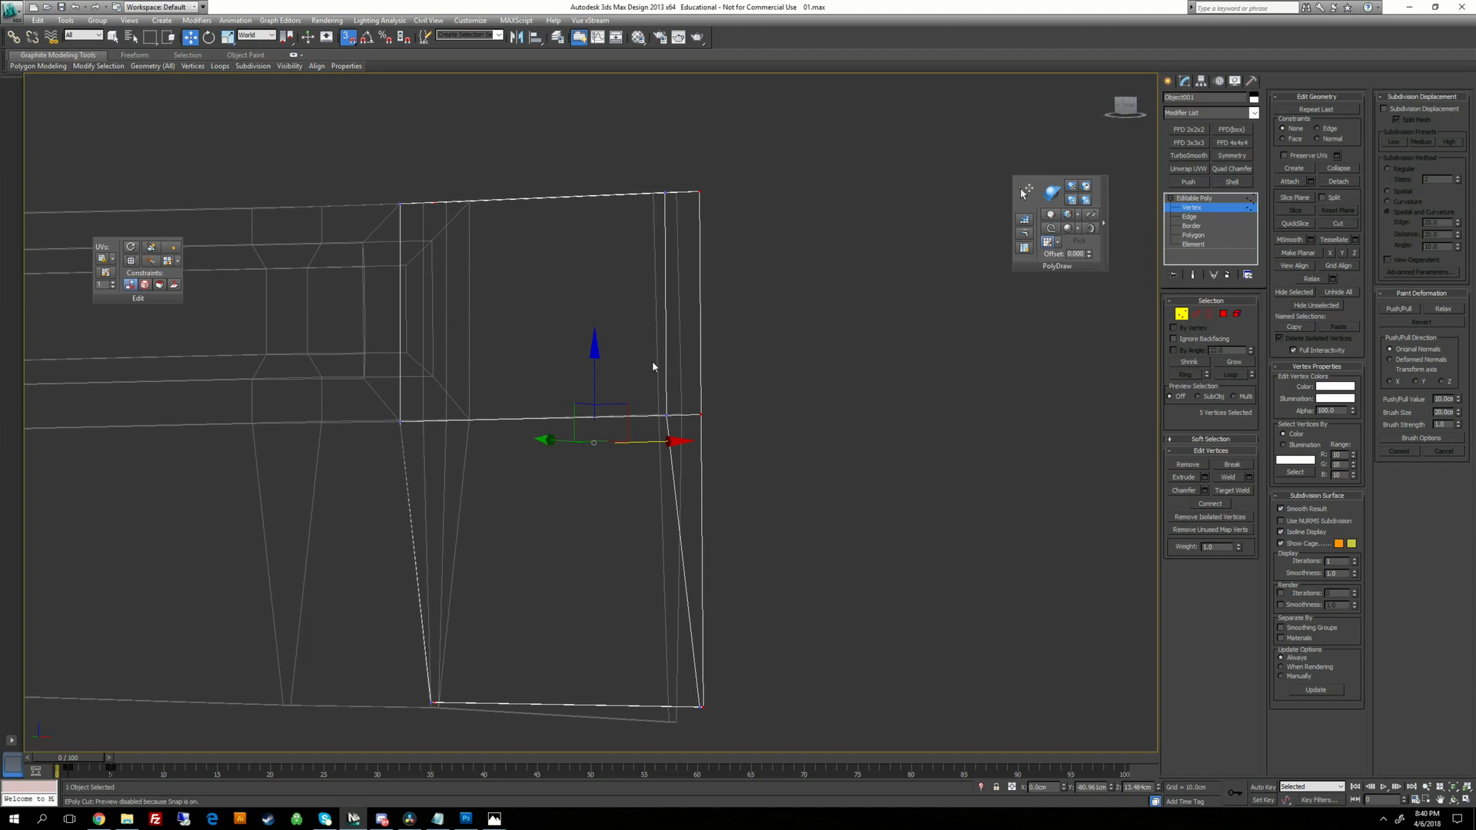
alt+middle_drag(559, 409, 661, 367)
alt+middle_drag(517, 428, 512, 428)
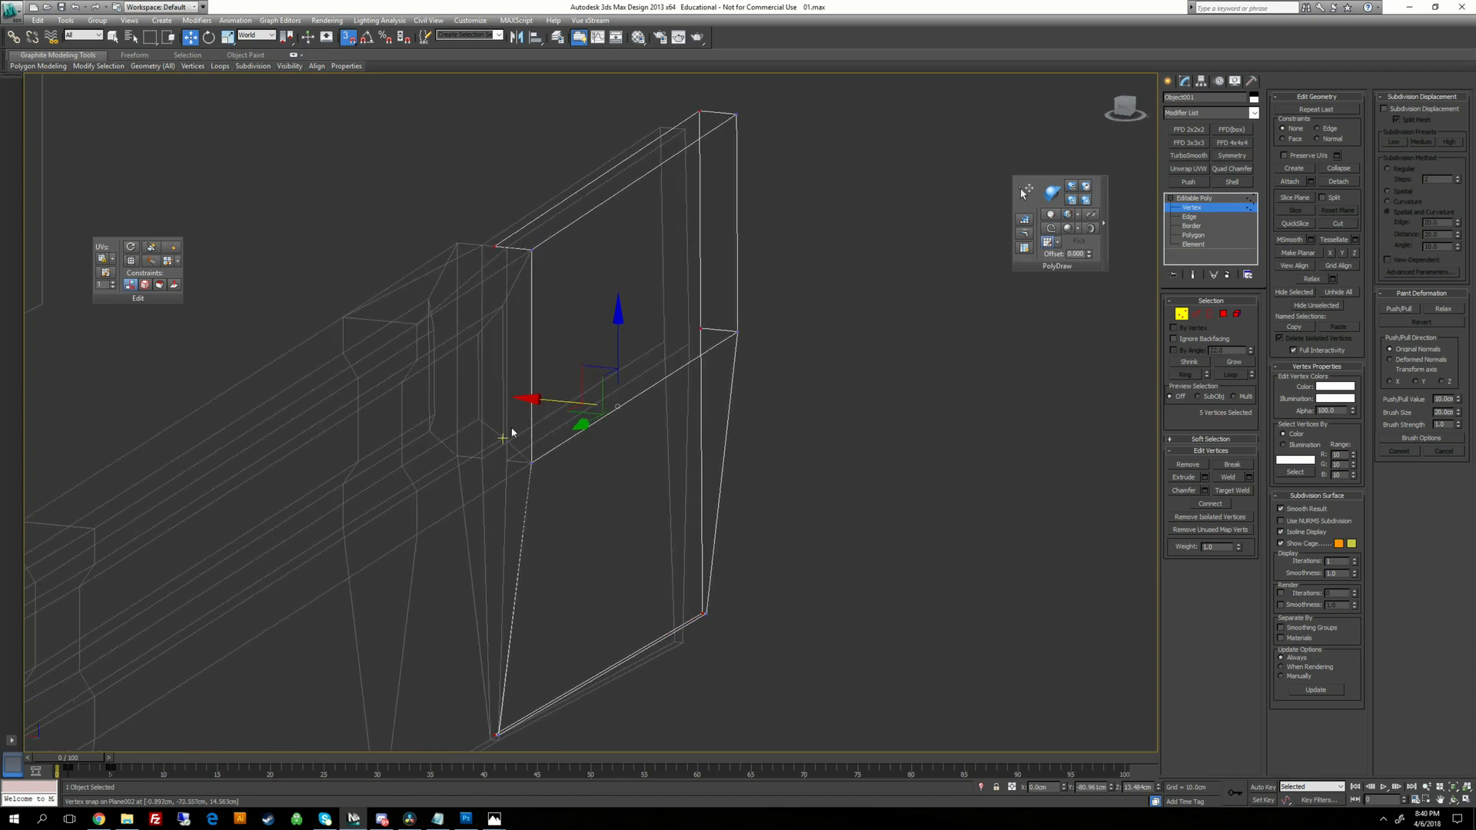
alt+middle_drag(454, 338, 465, 377)
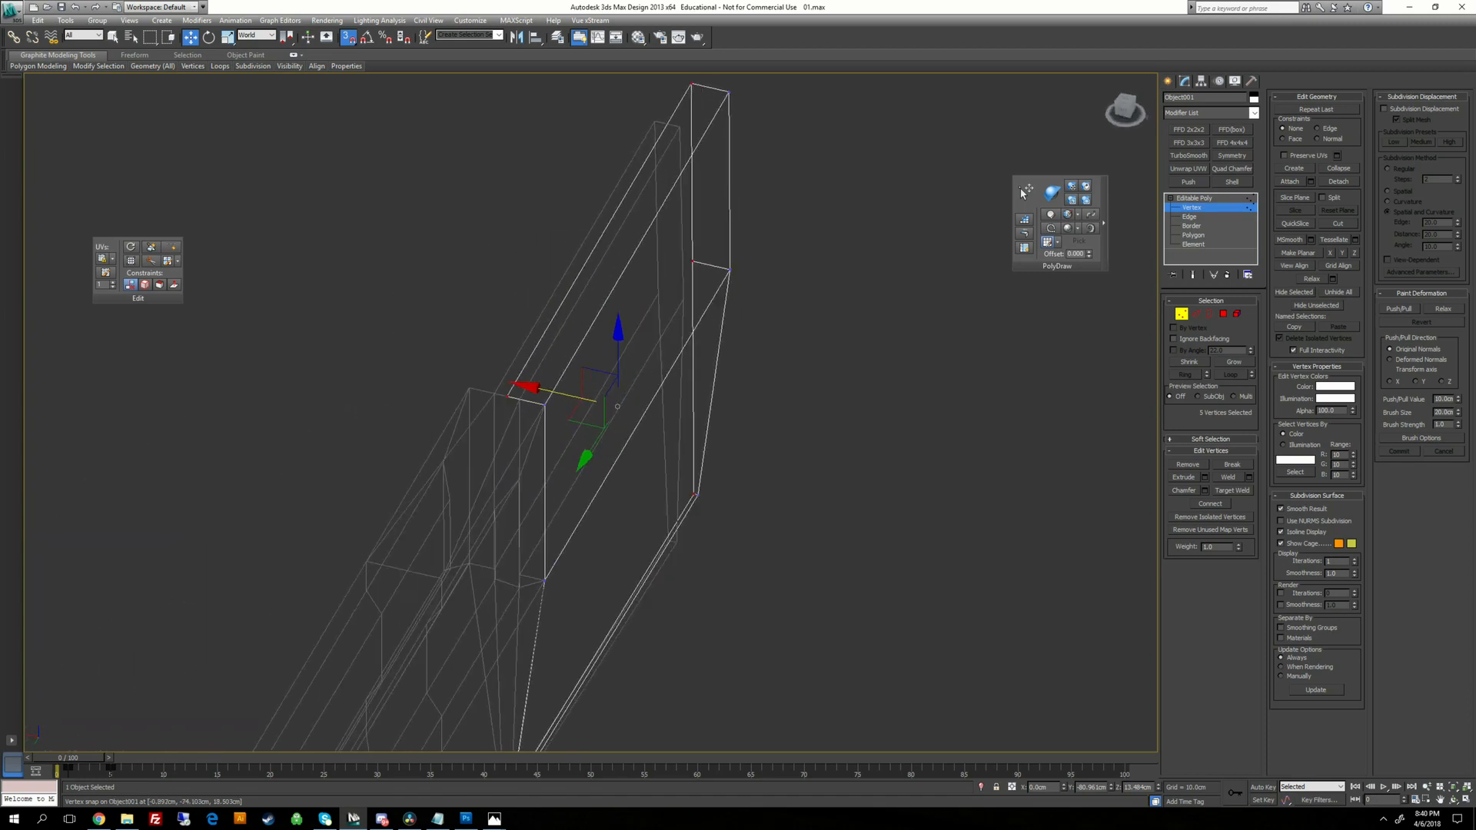
Snap the upper inner vertices on the collar's open side sideways onto the blade's surface.
mouse_move(467, 377)
mouse_down()
mouse_move(519, 423)
mouse_move(491, 394)
mouse_up()
scroll(503, 428, up, 2)
middle_drag(693, 215, 582, 472)
drag(621, 205, 658, 231)
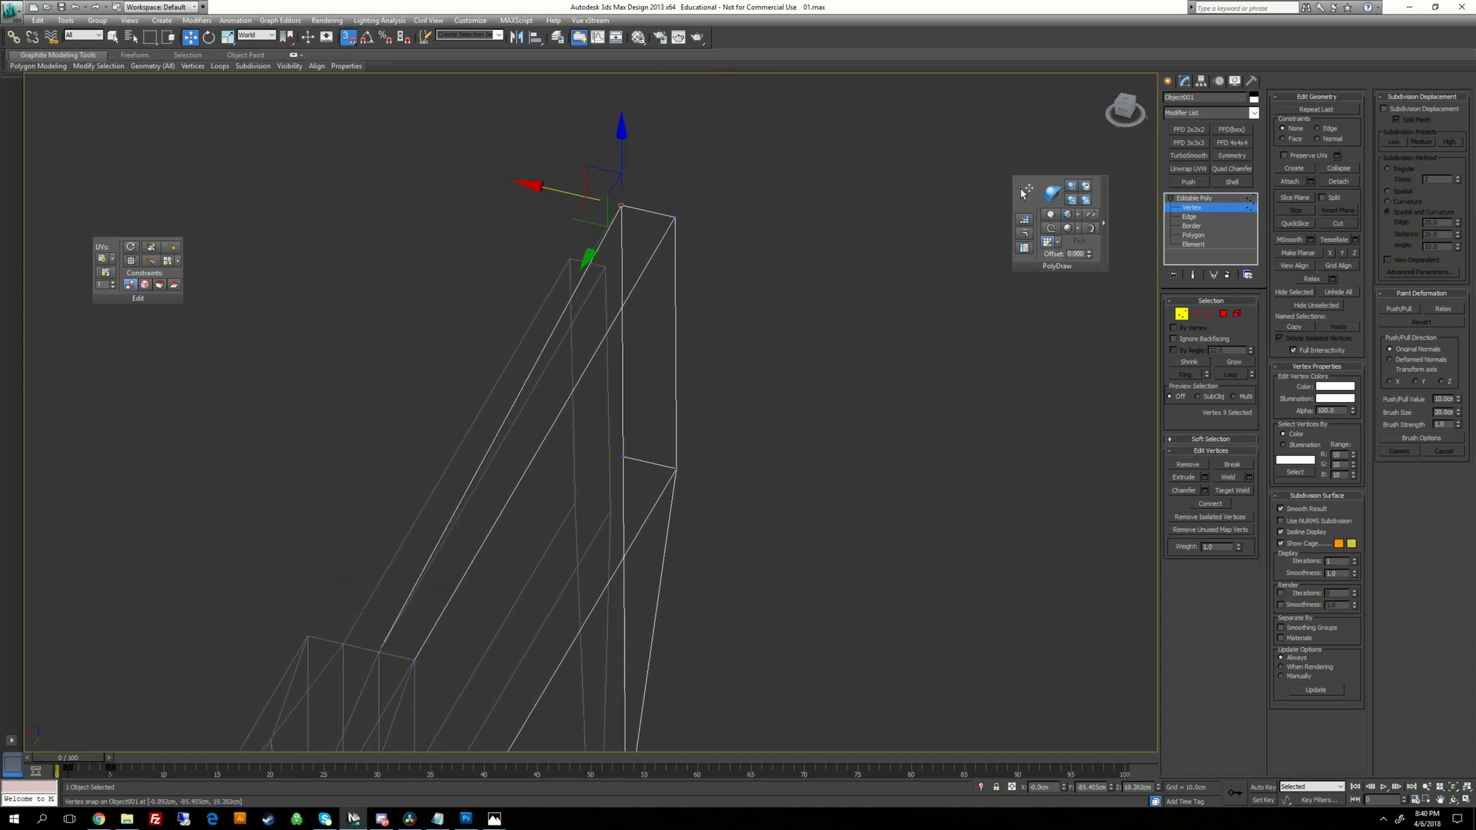
alt+middle_drag(606, 330, 564, 391)
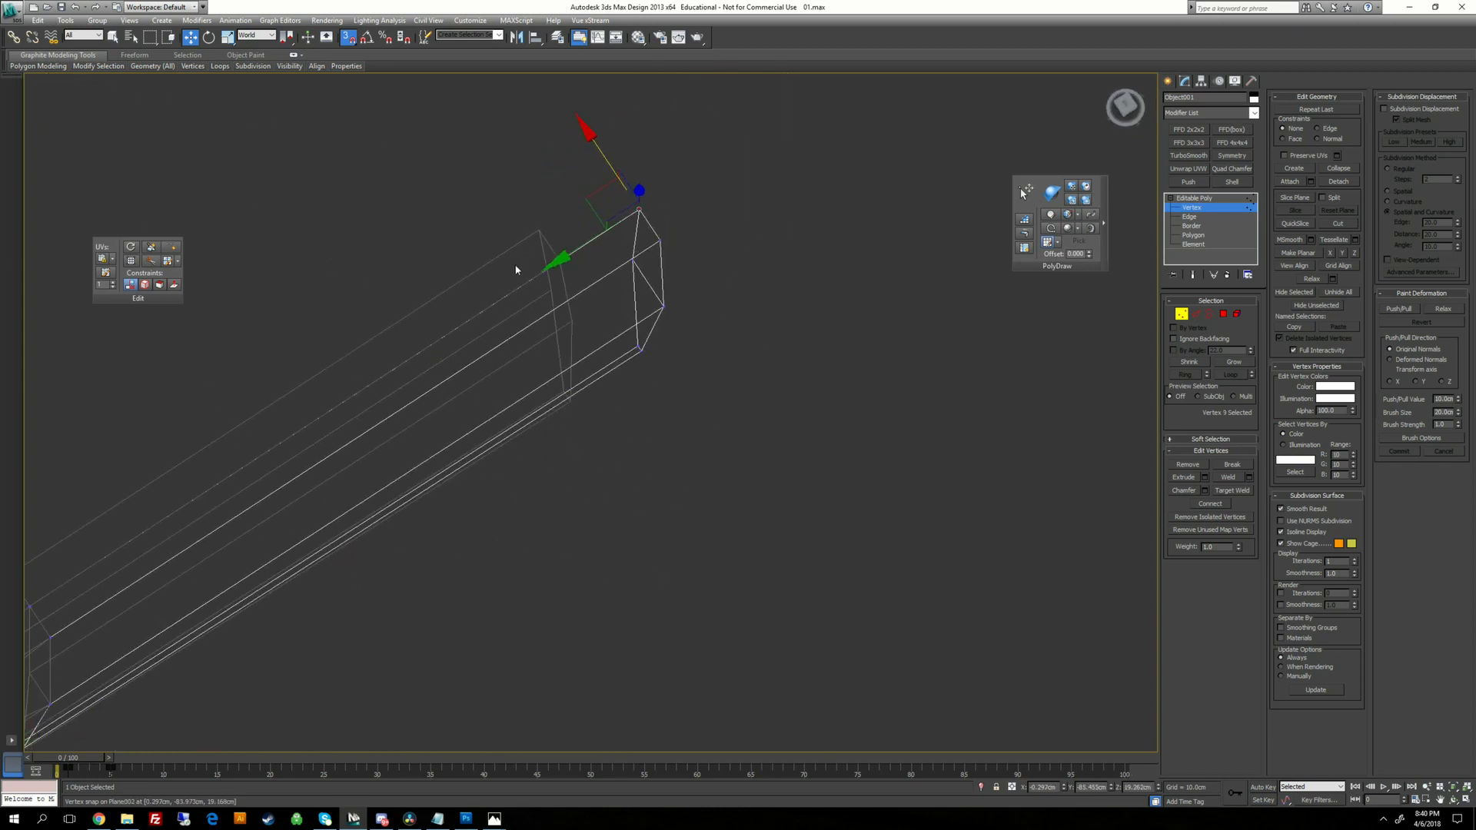
middle_drag(515, 269, 641, 234)
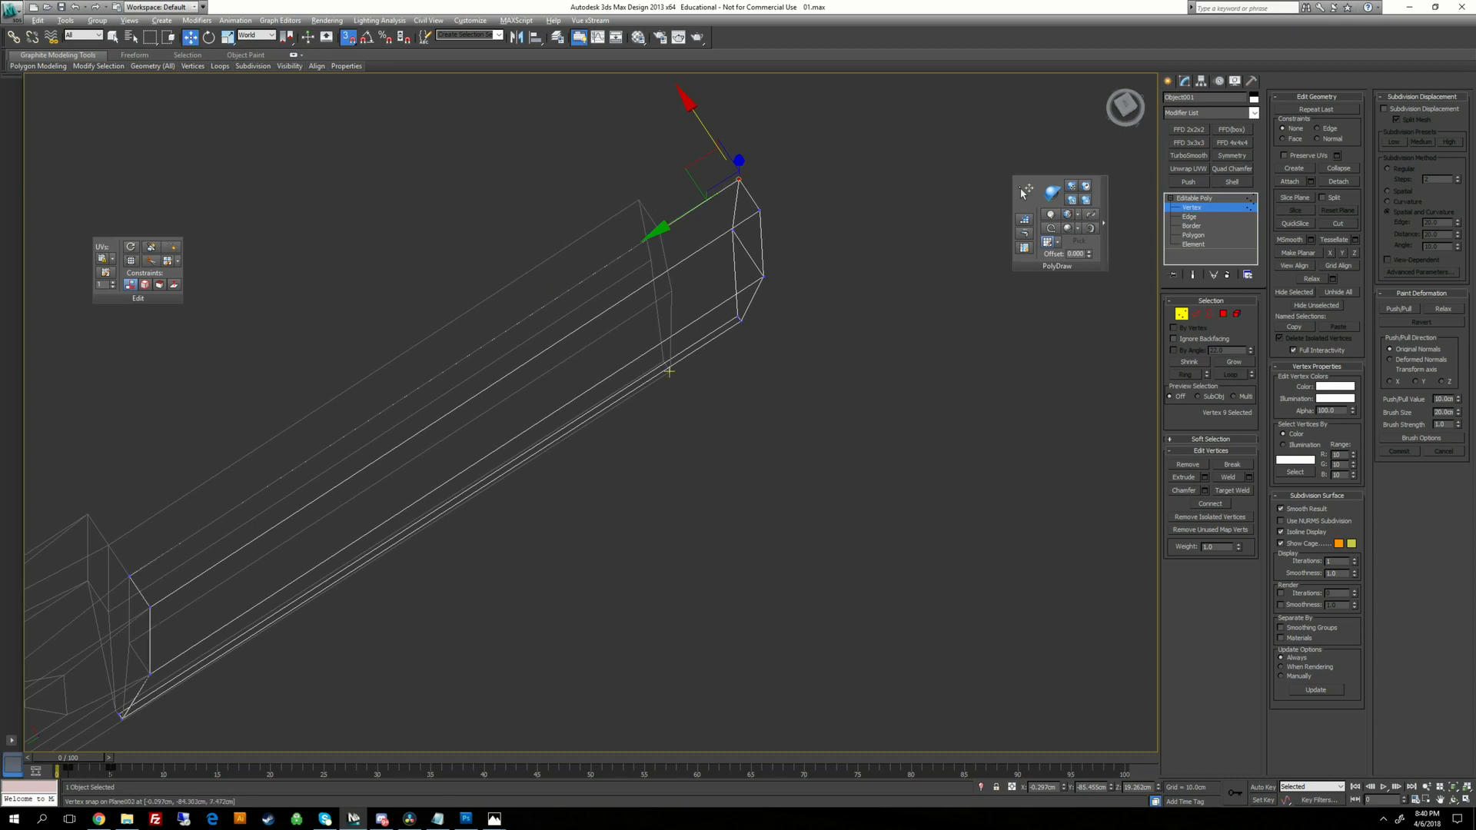
alt+middle_drag(669, 372, 683, 283)
middle_drag(686, 488, 748, 241)
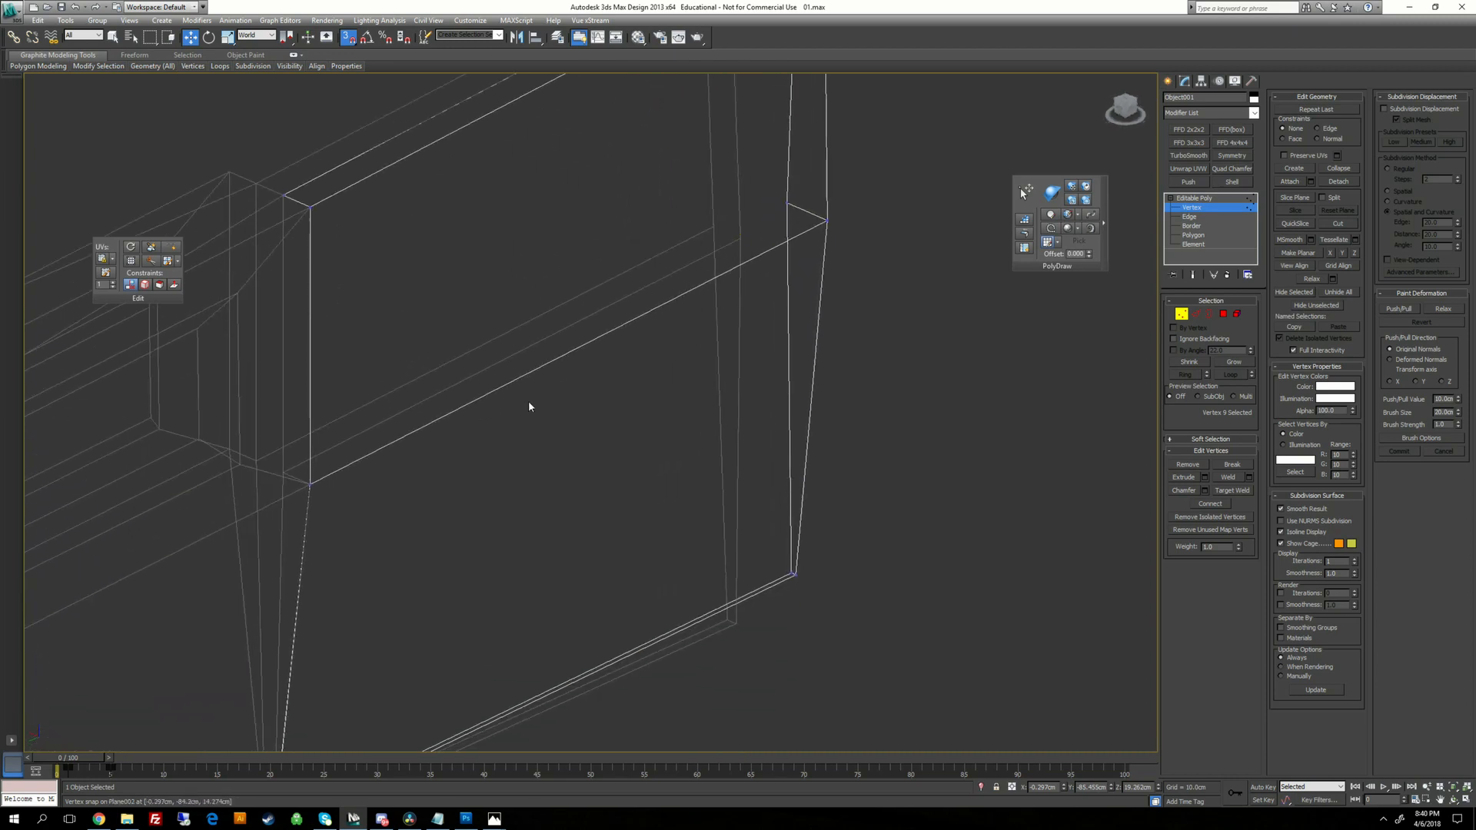
Select the collar's middle guard-end inner vertex and check that axis constraints are enabled in the snap options.
middle_drag(615, 381, 579, 489)
drag(715, 306, 773, 341)
alt+middle_drag(769, 415, 701, 314)
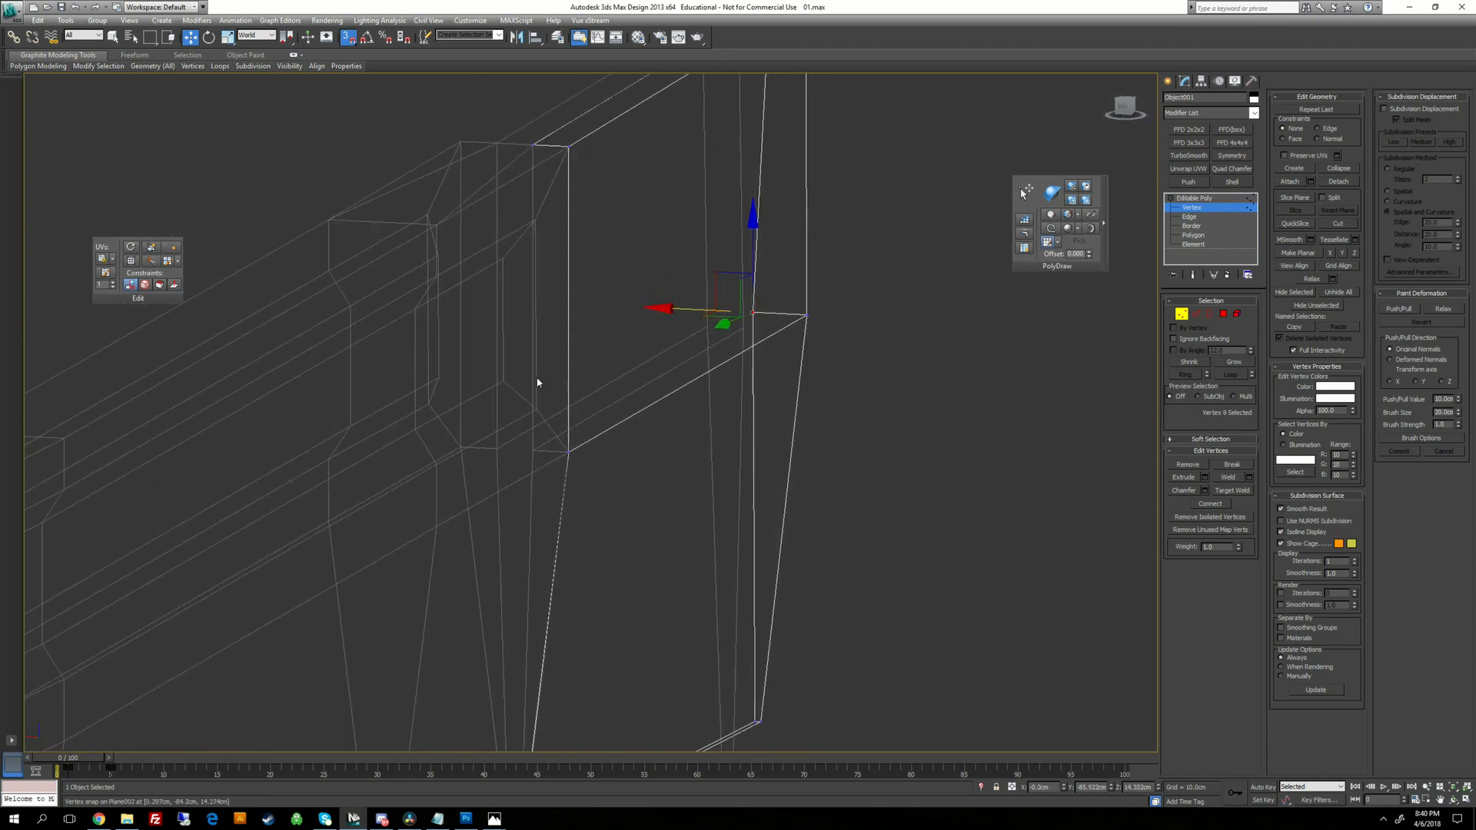
right_click(349, 37)
drag(688, 332, 729, 263)
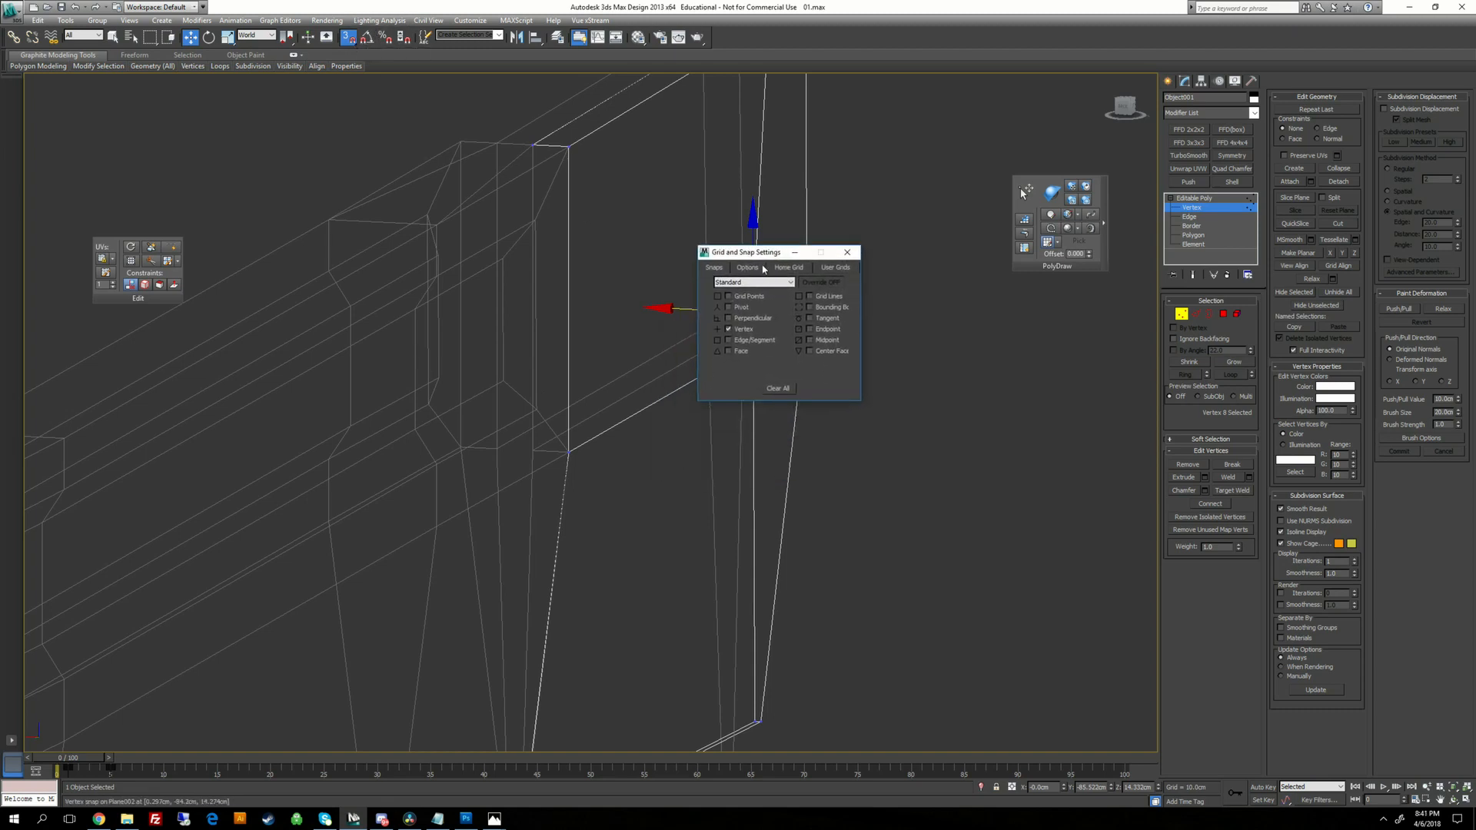
click(747, 268)
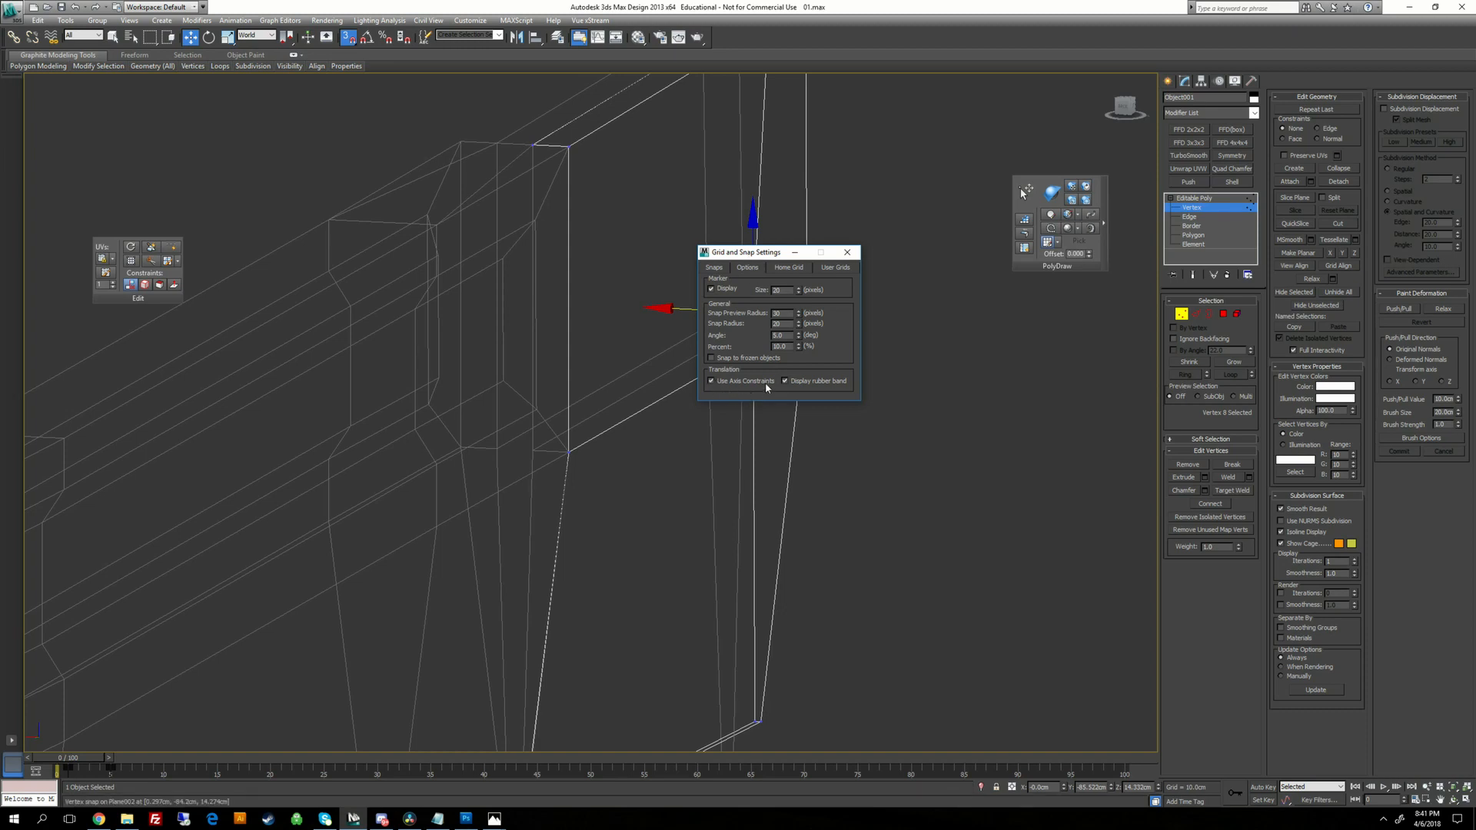
drag(757, 254, 872, 245)
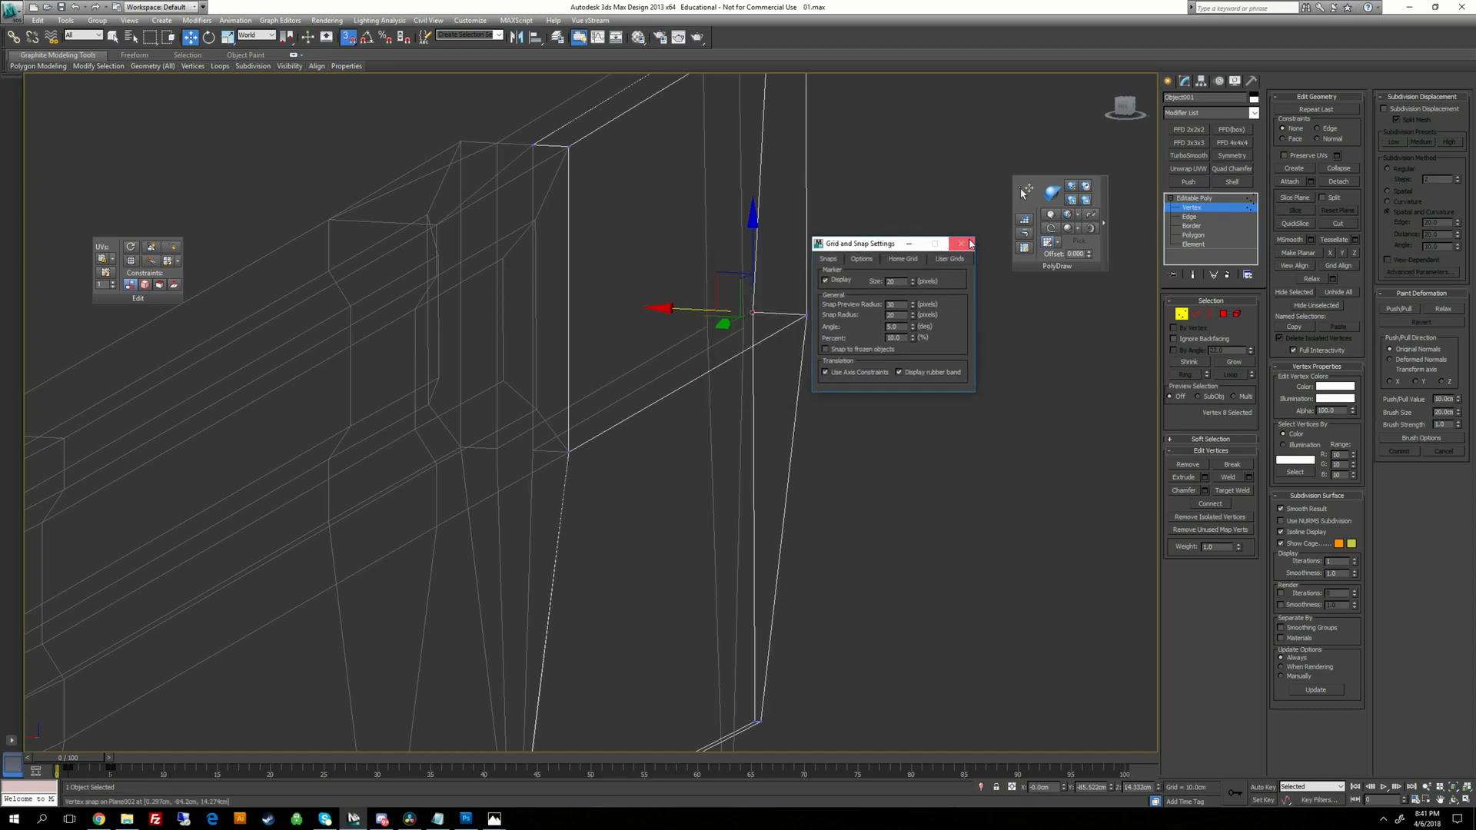
click(970, 244)
Undo the misplaced move of the middle guard-end inner vertex and snap it along X to the blade's side.
alt+middle_drag(868, 300, 857, 365)
drag(698, 301, 236, 197)
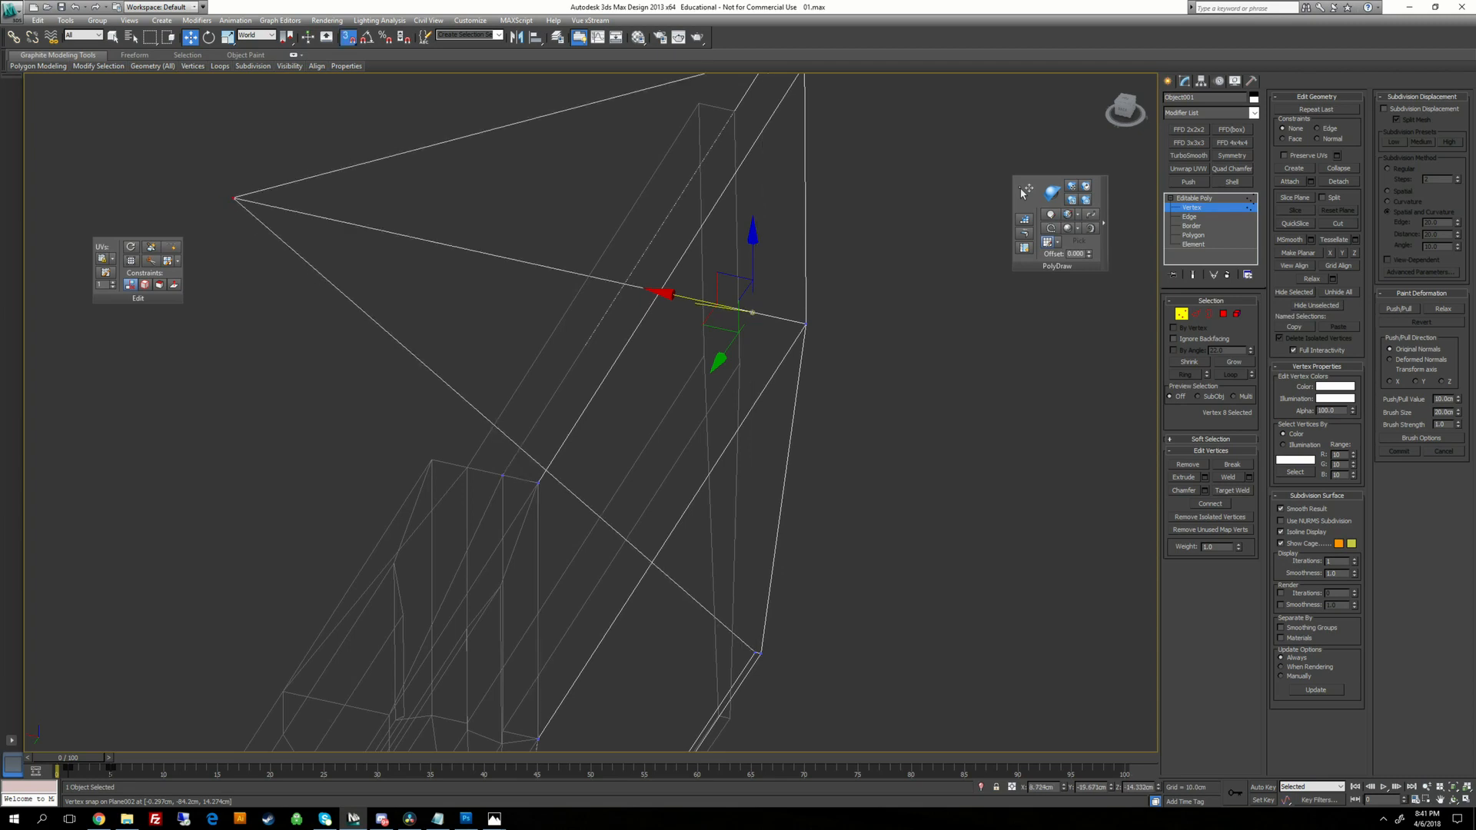
key(ctrl+z)
mouse_move(697, 301)
mouse_down()
mouse_move(744, 312)
mouse_move(656, 292)
mouse_move(722, 315)
mouse_up()
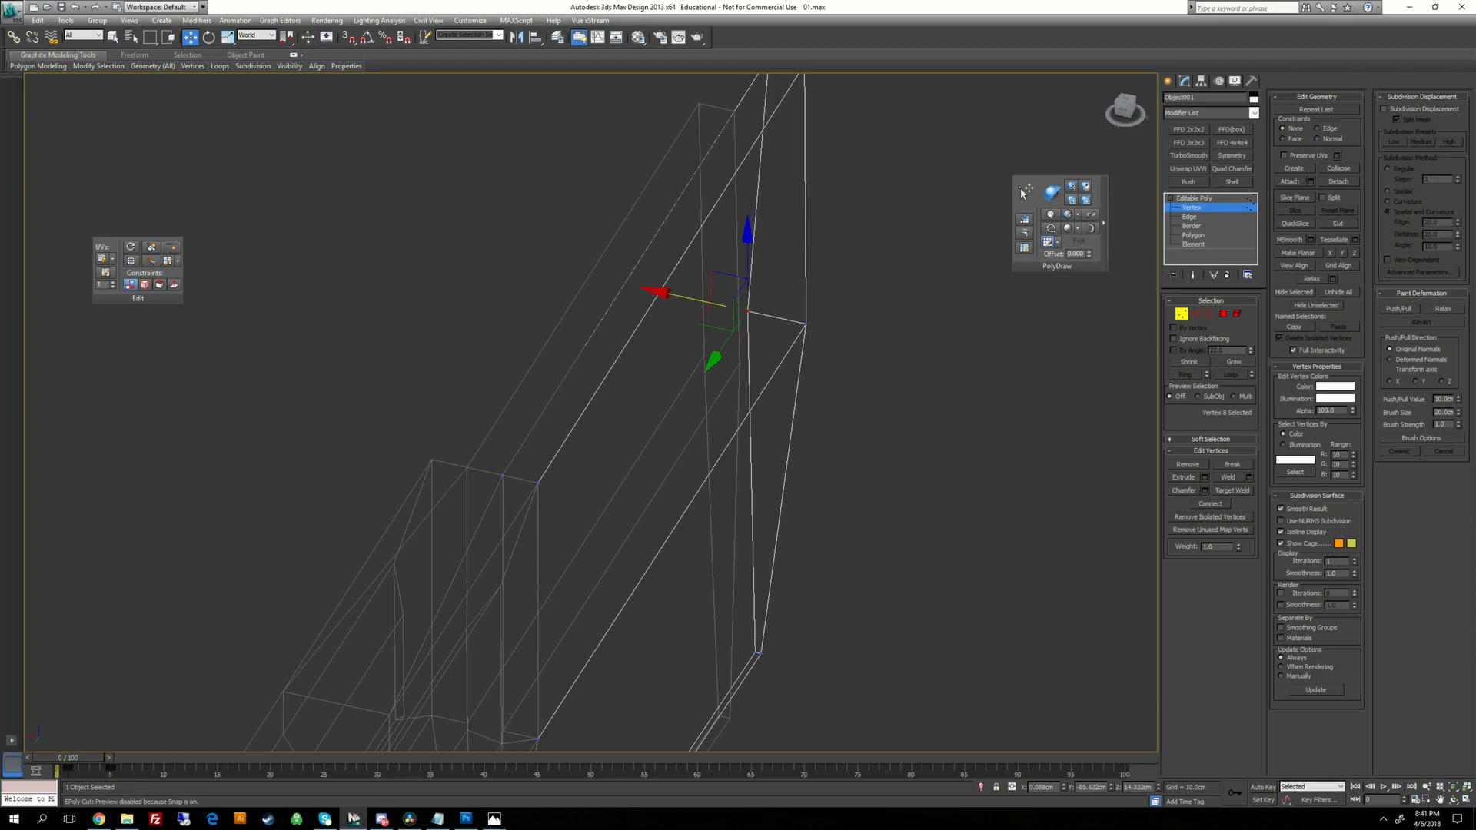
drag(722, 306, 740, 363)
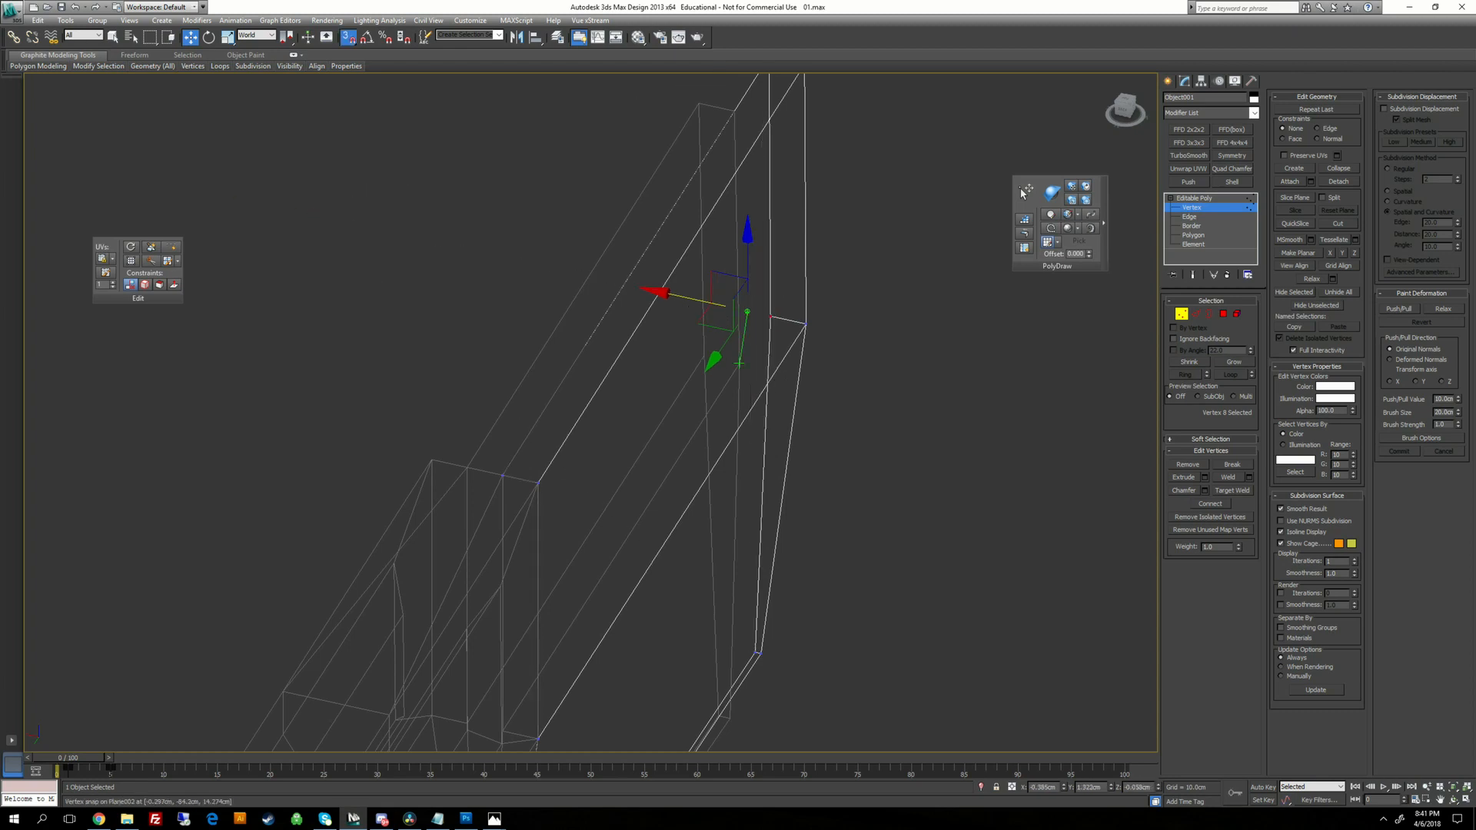
Examine the two nearly overlapping vertices at the collar's lower blade-side corner.
middle_drag(739, 363, 693, 144)
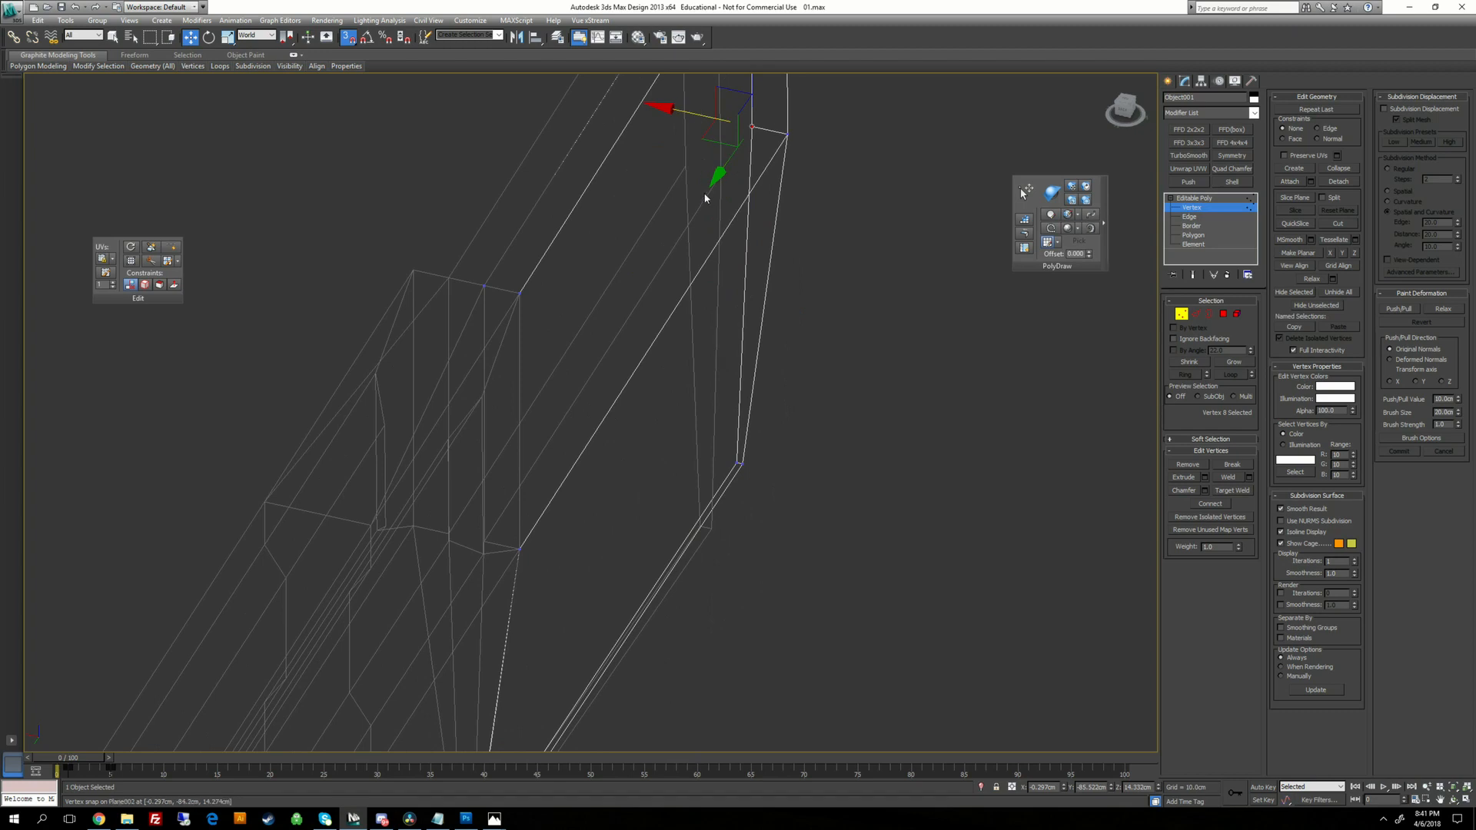
middle_drag(575, 381, 669, 146)
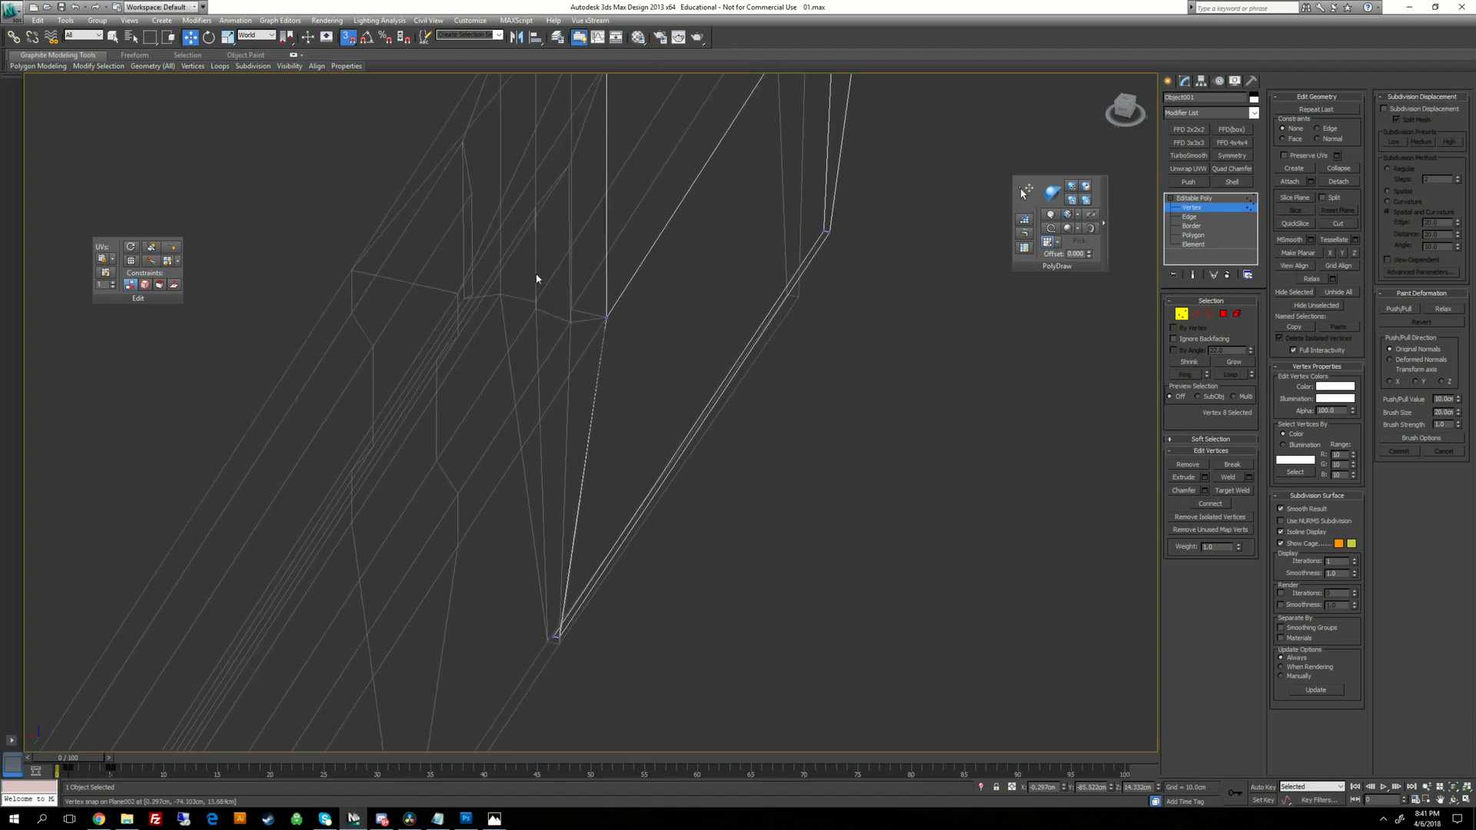
click(605, 312)
scroll(607, 316, up, 4)
alt+middle_drag(607, 318, 617, 193)
drag(608, 454, 613, 458)
alt+middle_drag(613, 458, 536, 340)
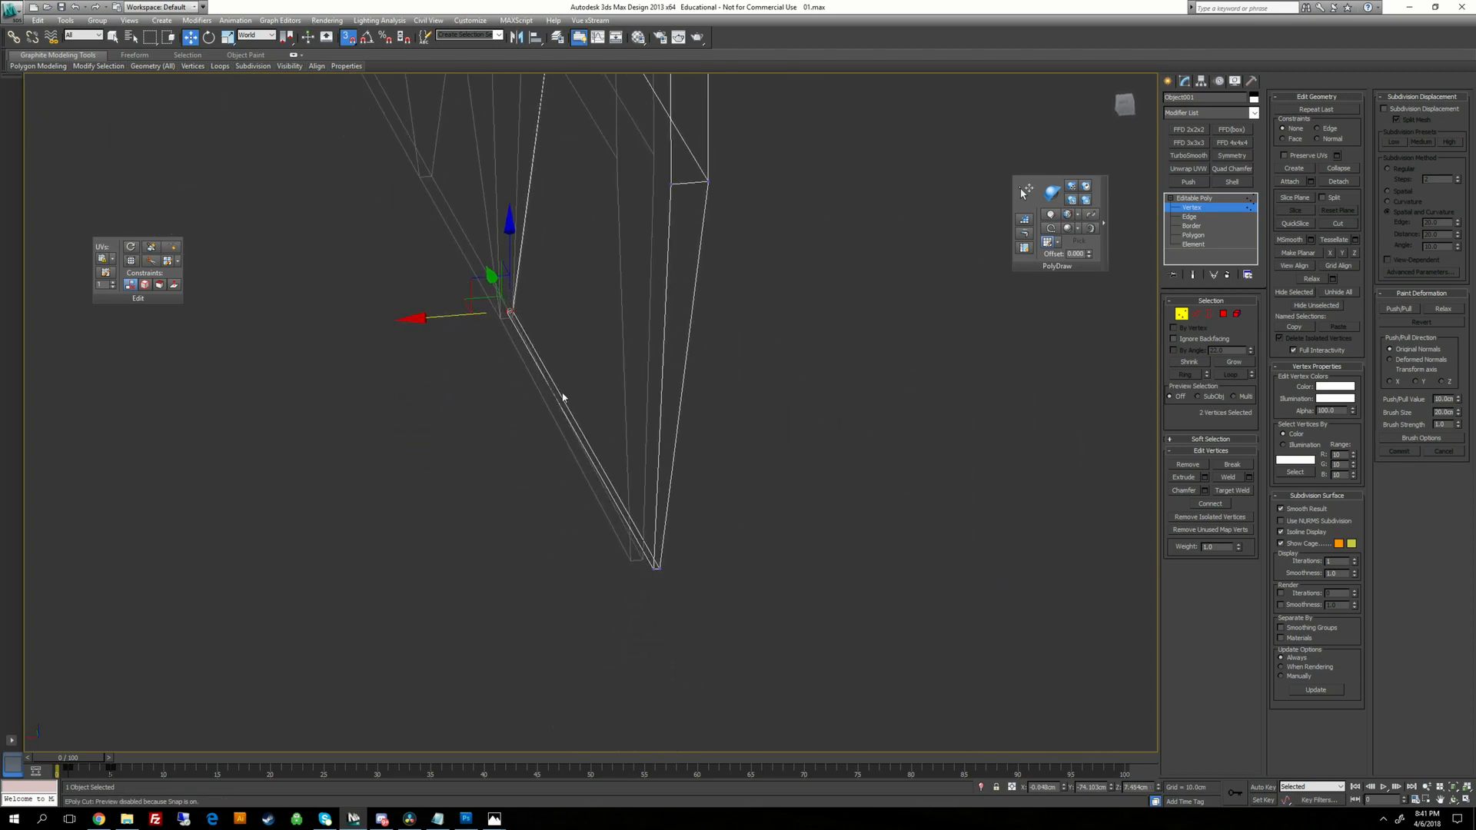
Select the collar's two outer bottom vertices and snap them along X in line with the outer side above.
click(602, 421)
click(512, 311)
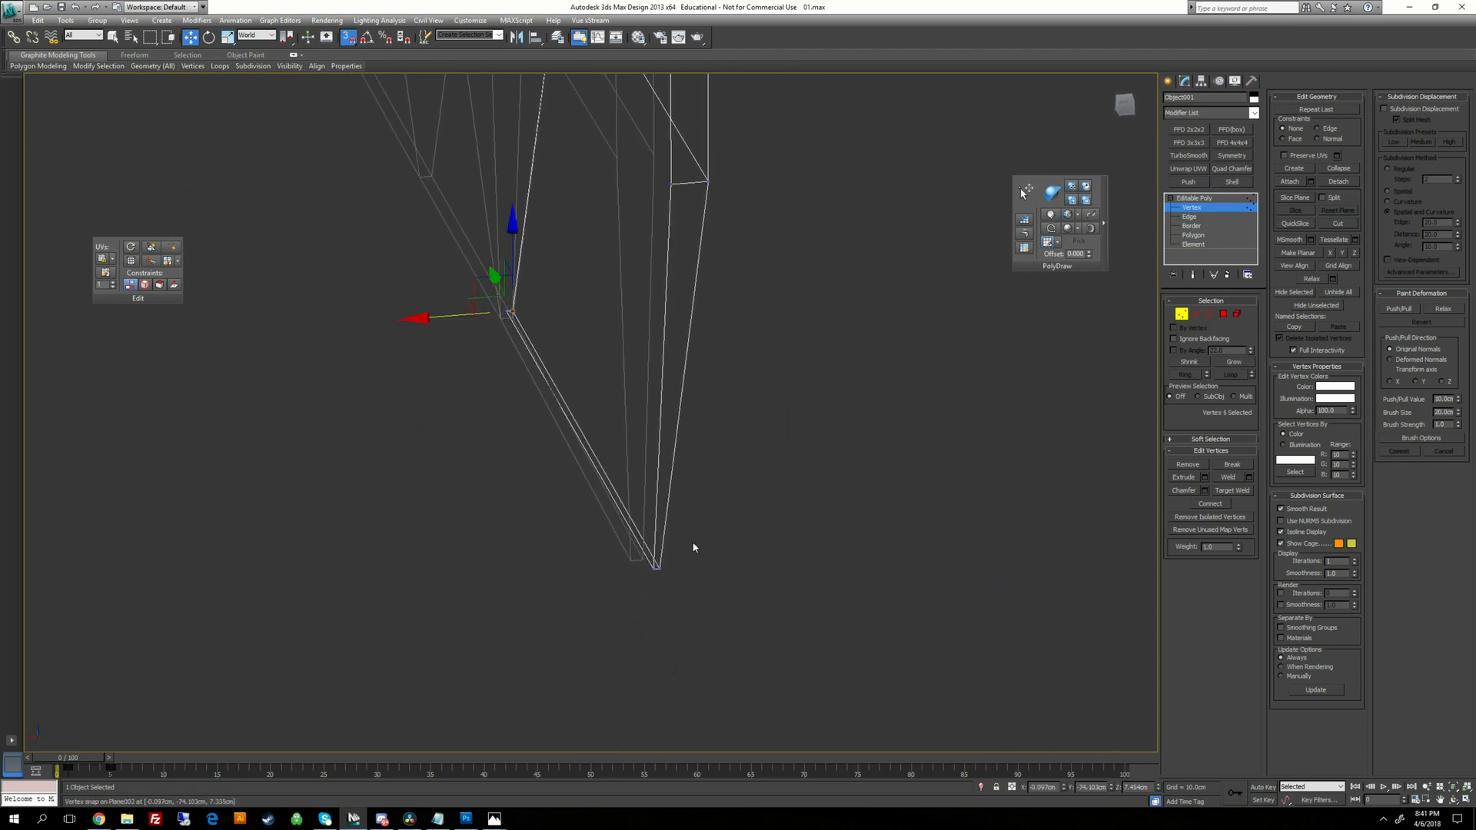
ctrl+click(658, 569)
middle_drag(632, 457, 598, 564)
scroll(601, 563, down, 2)
key(s)
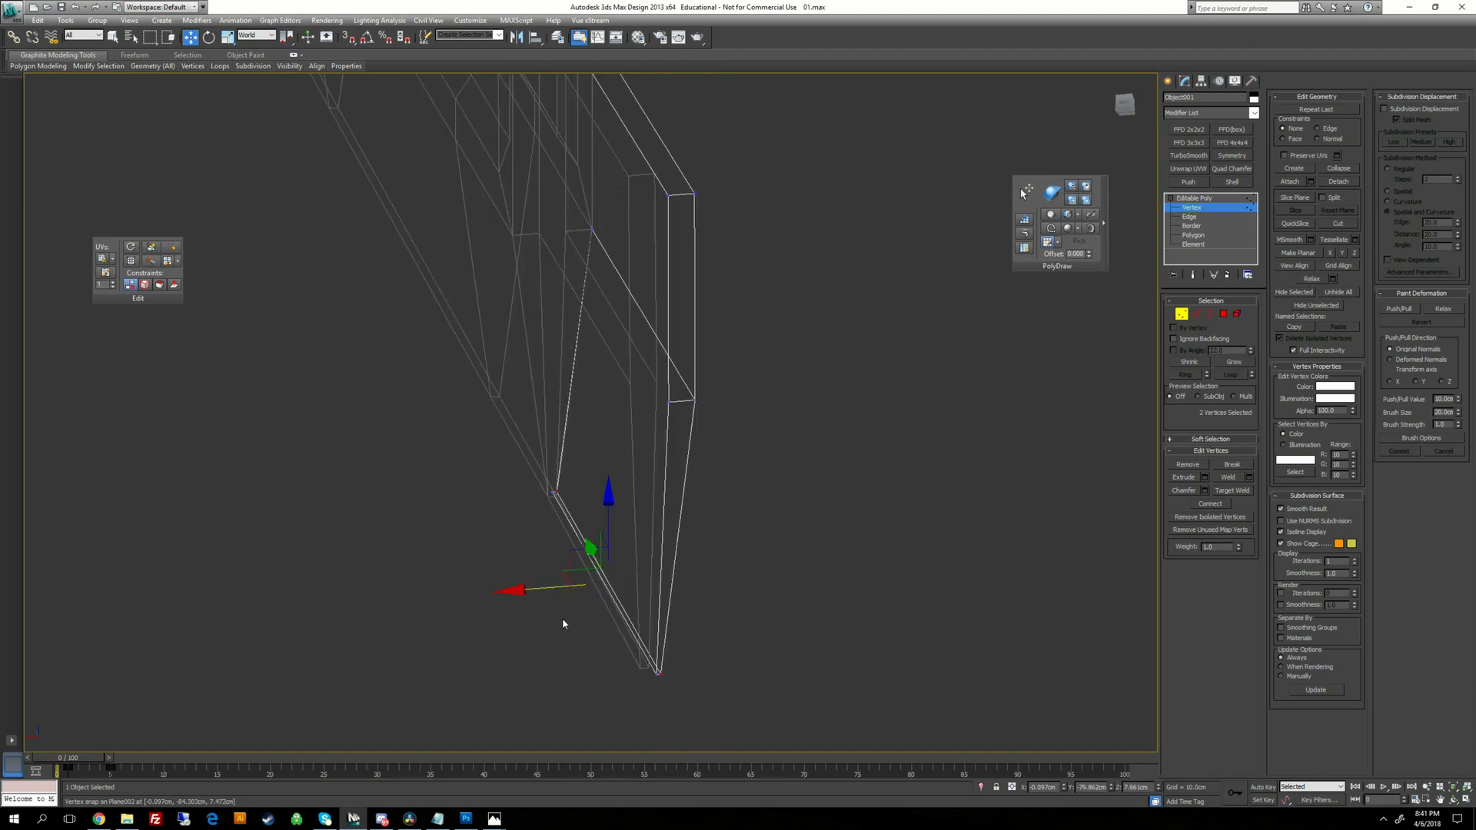
drag(541, 588, 593, 230)
click(656, 439)
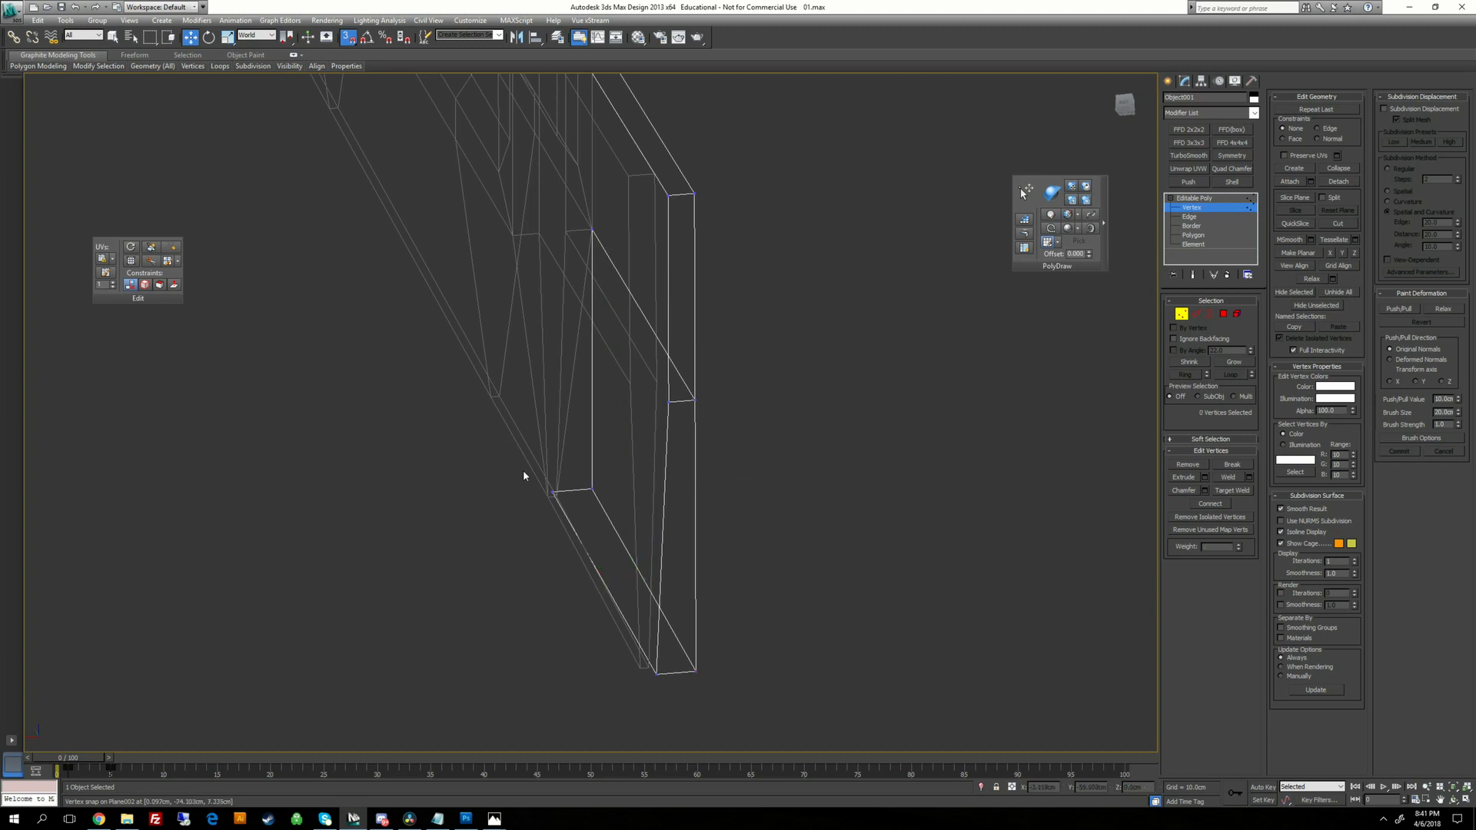
Snap the collar's lower inner vertex at the blade-side end along X onto the blade's bottom edge.
drag(523, 471, 618, 512)
middle_drag(618, 512, 631, 465)
scroll(632, 465, up, 2)
click(487, 469)
click(556, 456)
drag(555, 456, 562, 461)
scroll(681, 609, up, 5)
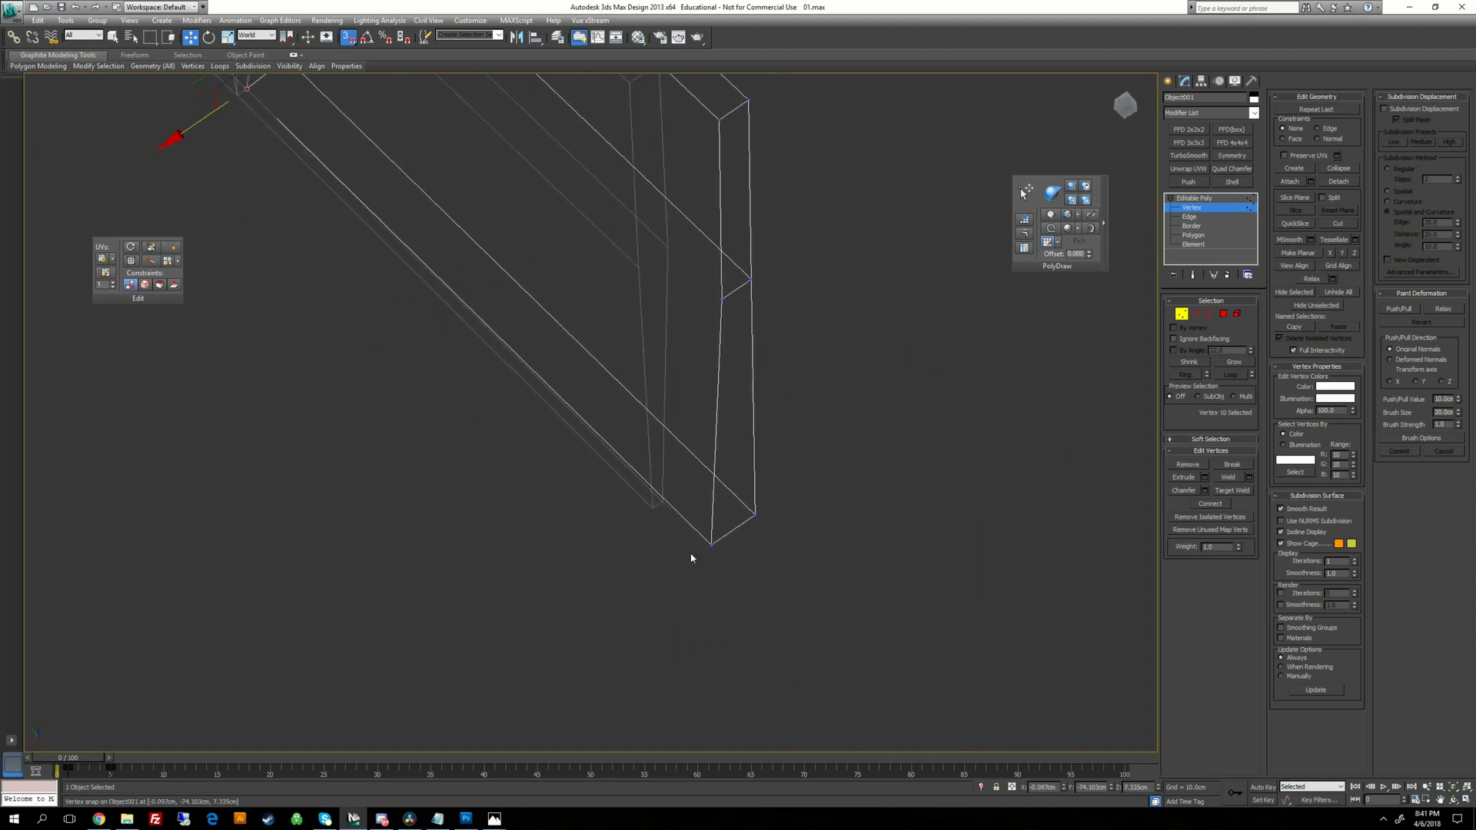
Move the lower inner blade-side vertex vertically to line up with the collar's outer bottom corner.
click(702, 541)
alt+drag(702, 542, 749, 537)
alt+middle_drag(702, 541, 746, 543)
middle_drag(745, 542, 1019, 612)
click(401, 250)
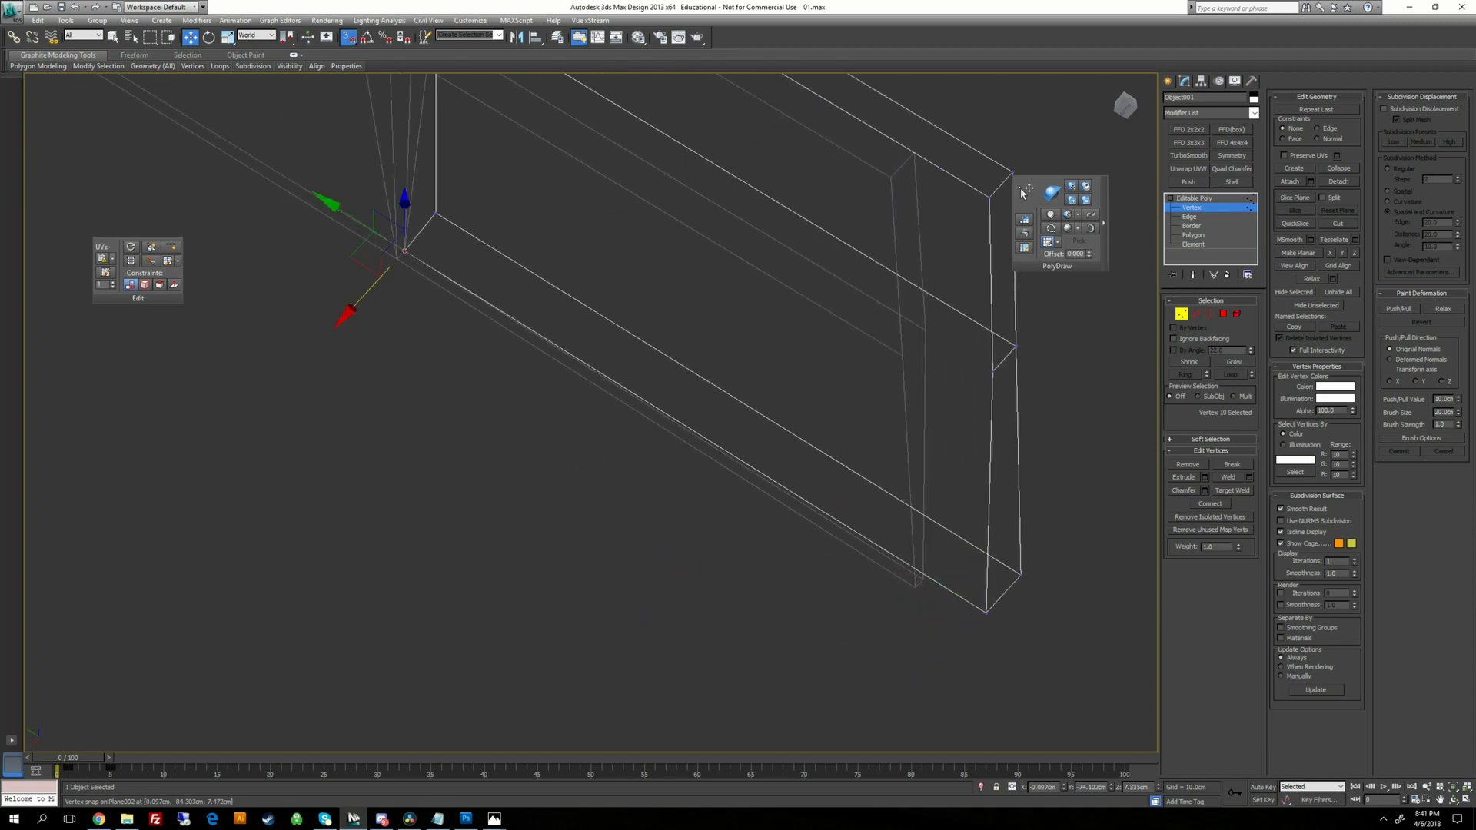
alt+middle_drag(539, 387, 492, 385)
drag(346, 246, 406, 255)
alt+middle_drag(466, 315, 554, 311)
scroll(607, 409, down, 3)
scroll(553, 311, up, 4)
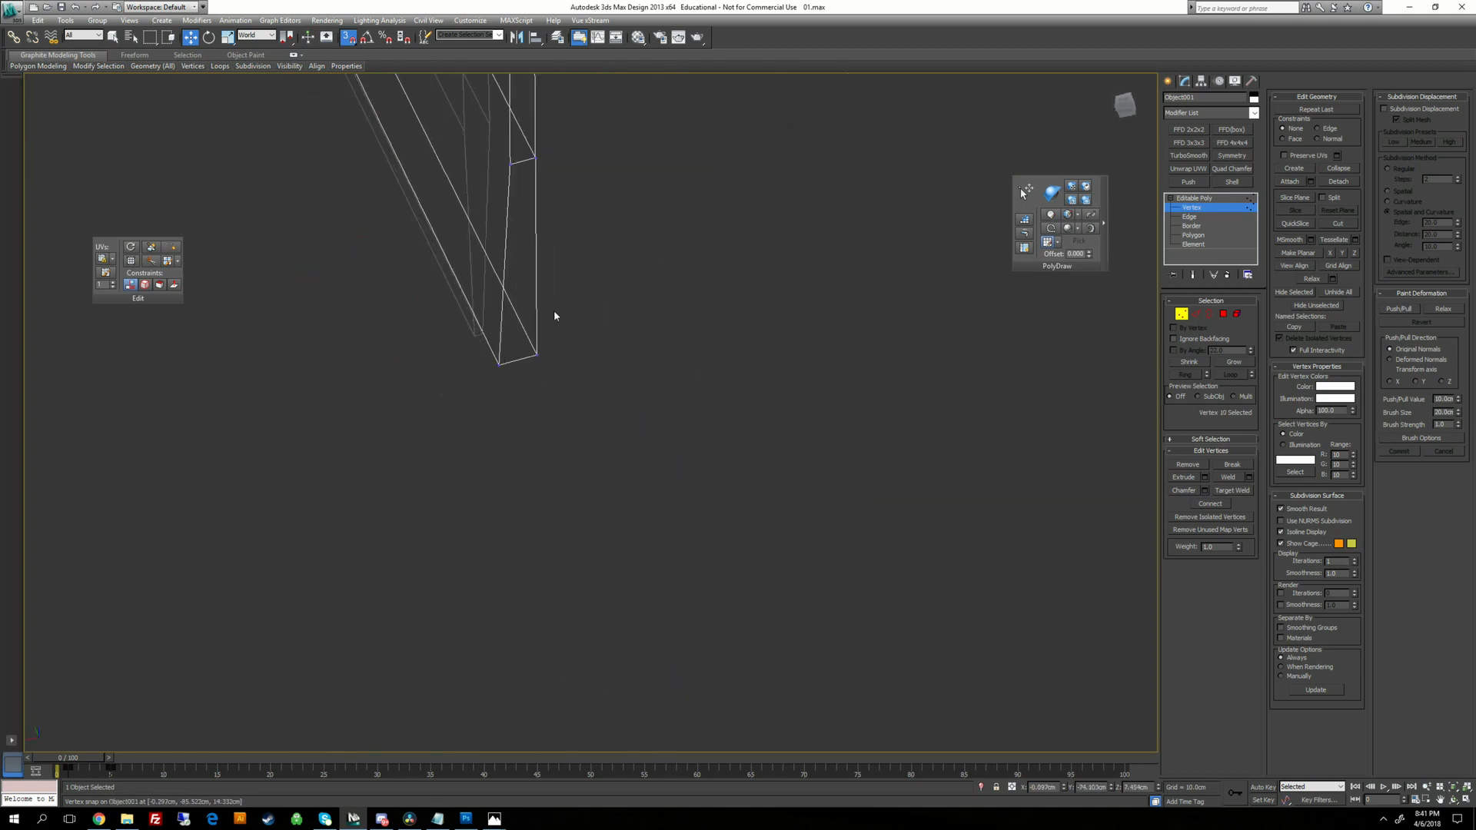
Compare the collar's lower corner vertices at both ends with the blade's bottom line.
click(461, 346)
drag(437, 353, 438, 301)
alt+middle_drag(453, 312, 759, 633)
alt+middle_drag(596, 639, 776, 619)
alt+middle_drag(1023, 192, 1022, 192)
drag(524, 535, 598, 480)
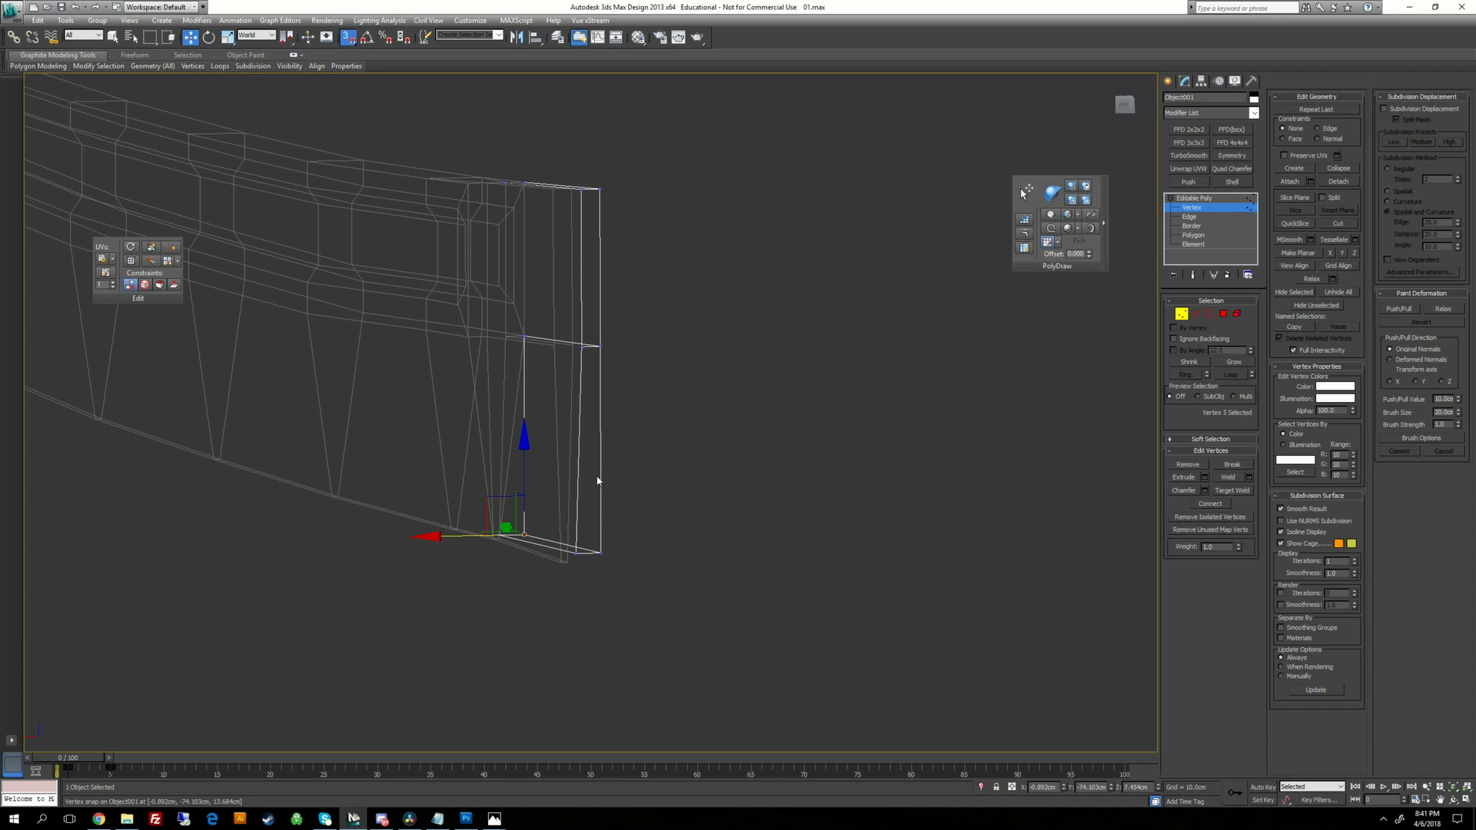
click(601, 553)
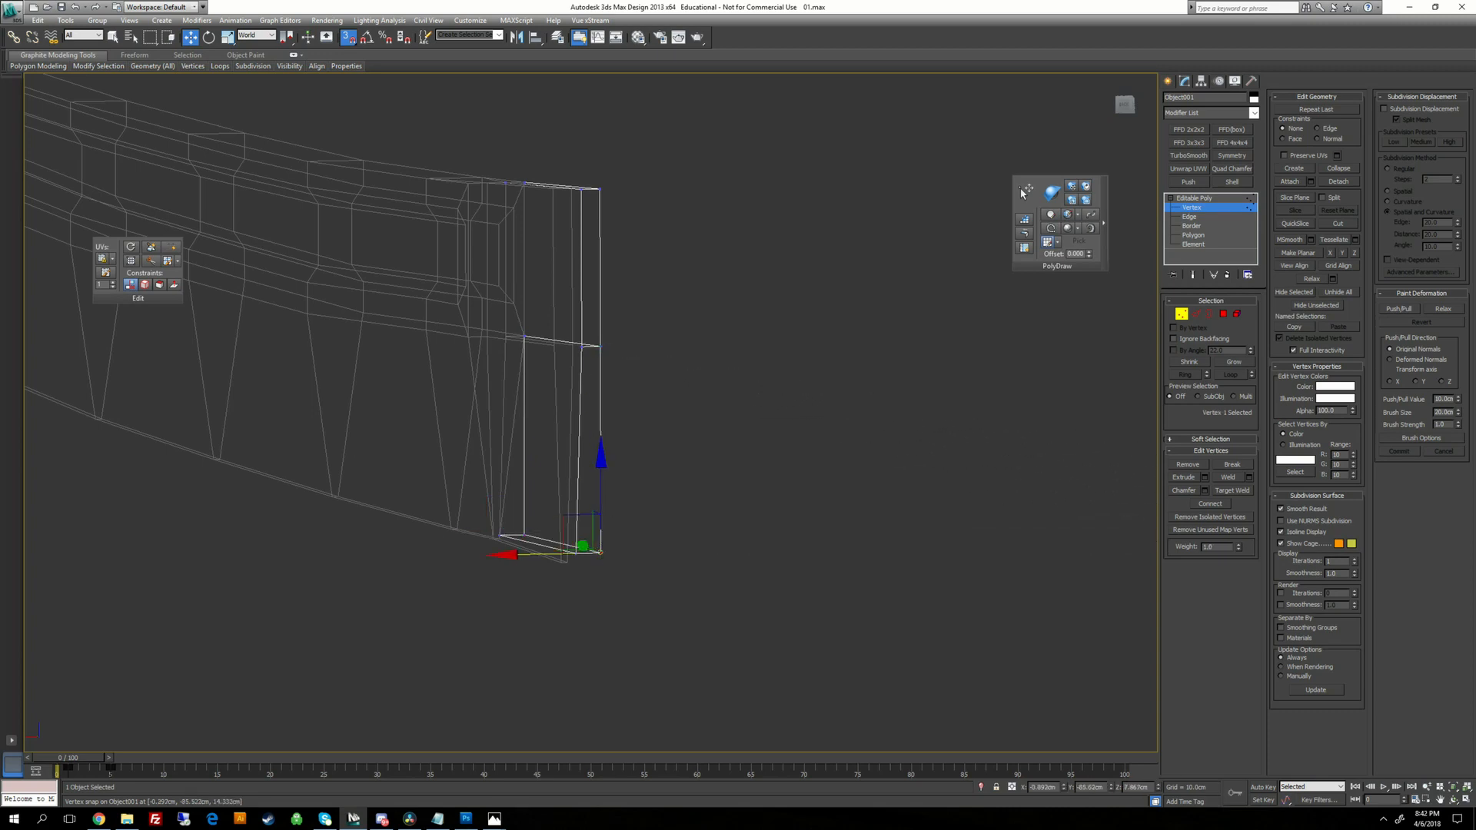
Select the guard-end lower inner vertex and snap it vertically to the height of the blade's bottom edge.
alt+middle_drag(1022, 192, 1023, 192)
middle_drag(661, 589, 626, 412)
scroll(626, 412, up, 2)
click(626, 412)
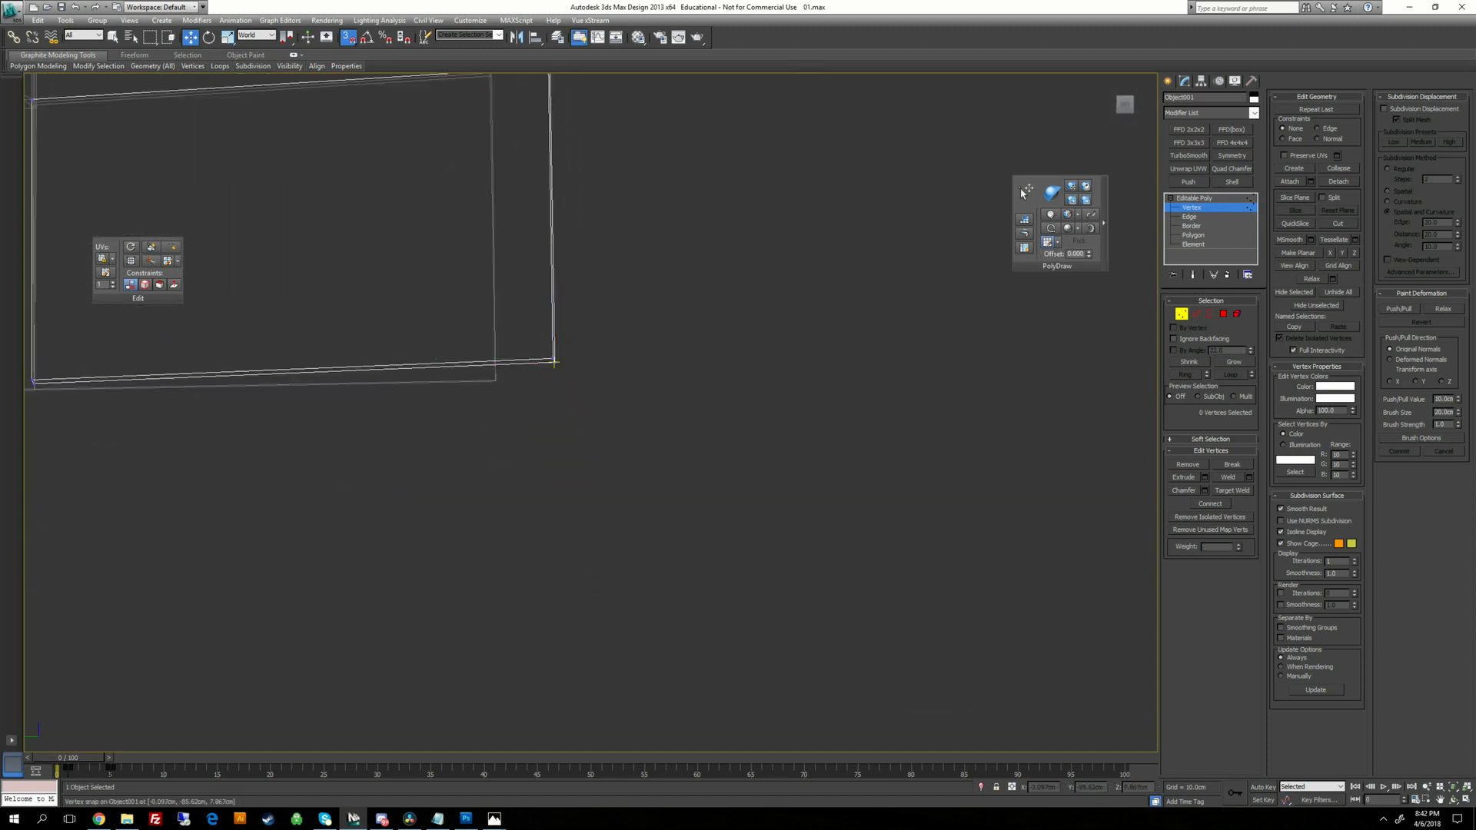
click(554, 362)
alt+middle_drag(554, 362, 583, 347)
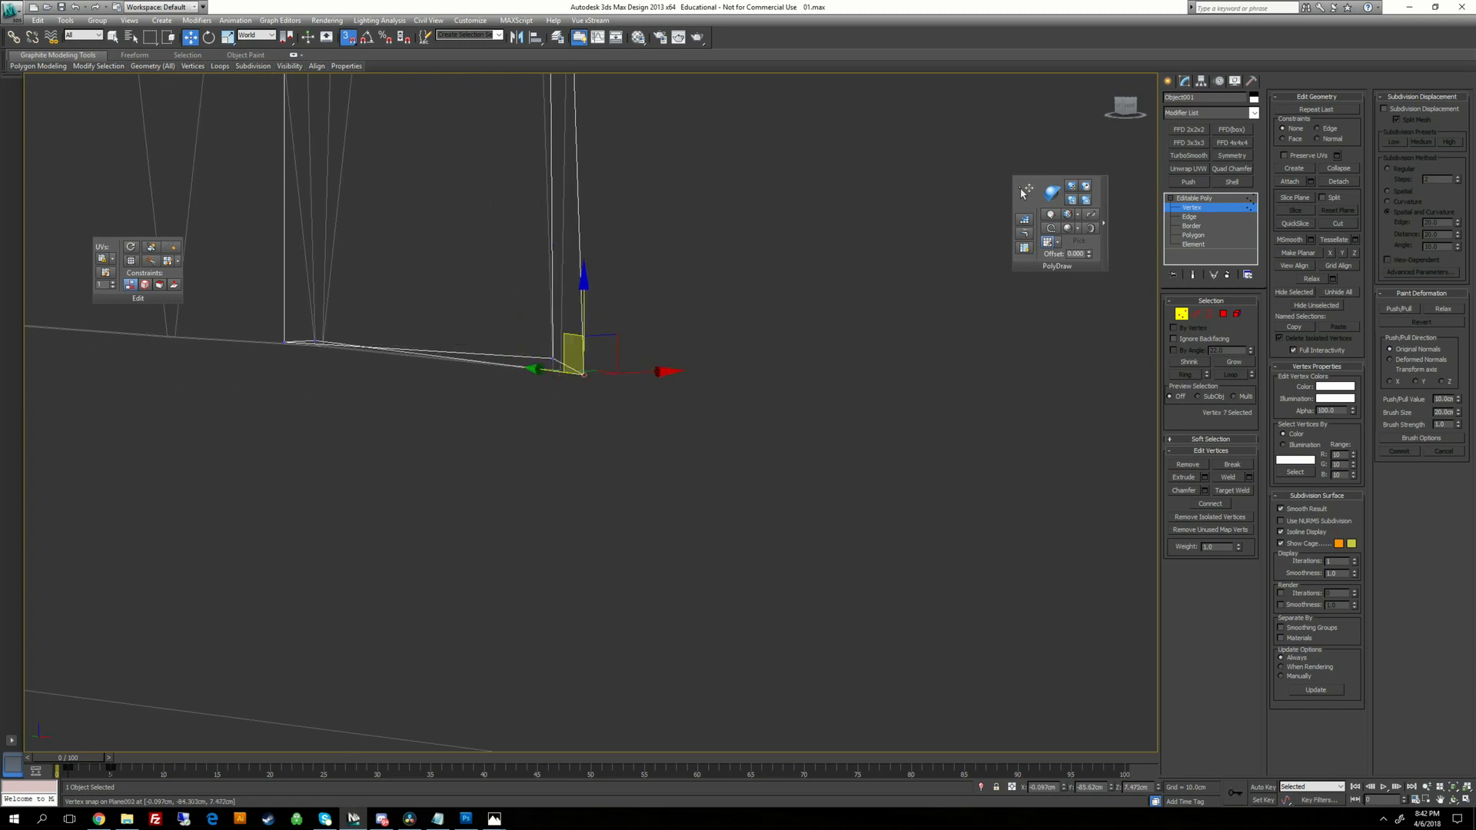
drag(578, 347, 583, 374)
Snap the guard-end outer bottom vertex to the same height and compare the collar with the reference image.
click(552, 316)
click(552, 358)
drag(552, 316, 555, 372)
alt+middle_drag(555, 371, 611, 345)
alt+middle_drag(540, 235, 740, 407)
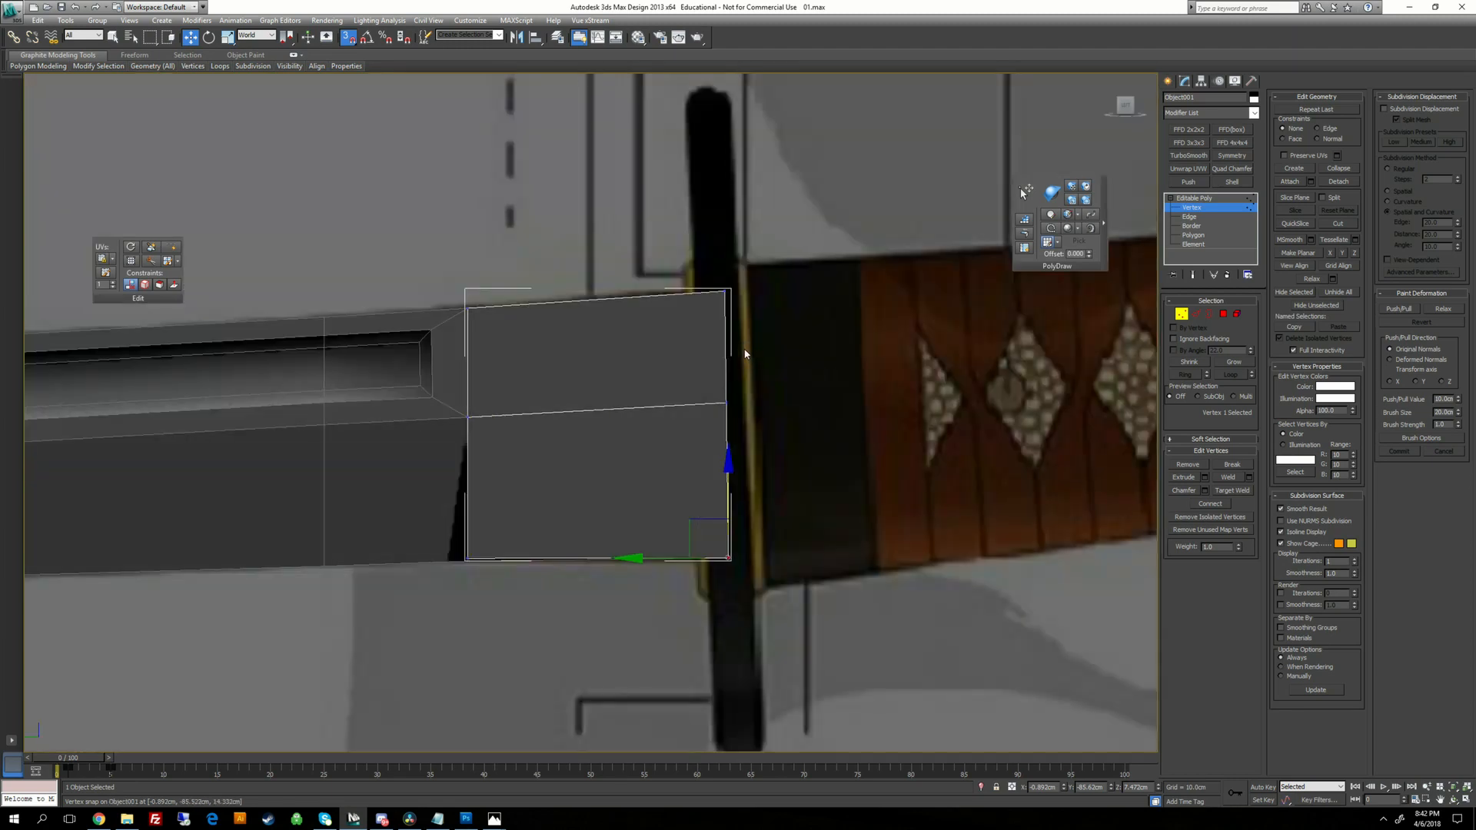
alt+middle_drag(744, 354, 744, 353)
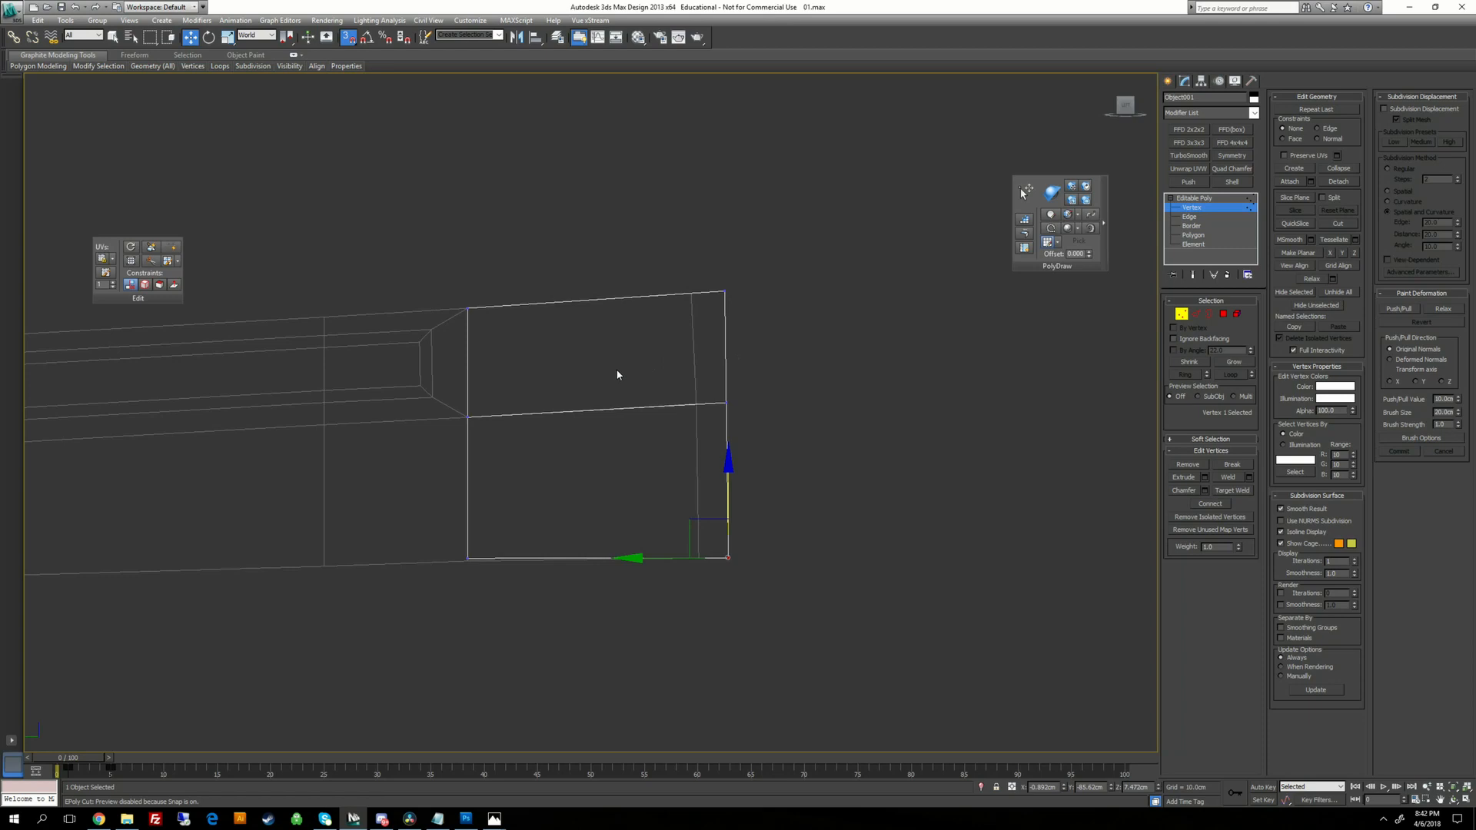
In wireframe view, switch to the blade and move its top guard-end vertices along the length to straighten the end edge.
key(F3)
drag(708, 278, 740, 306)
scroll(768, 392, up, 2)
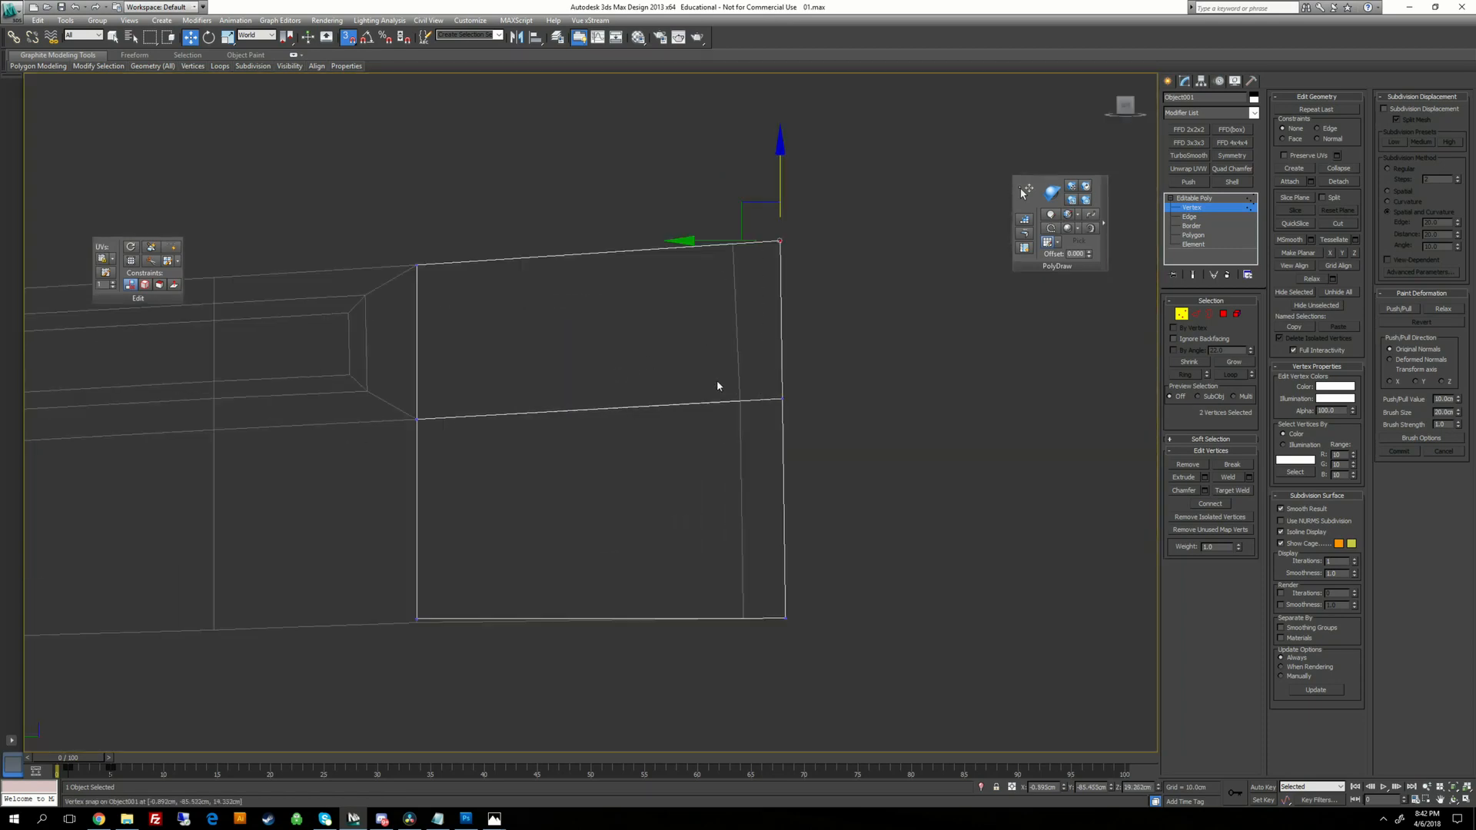
click(1167, 209)
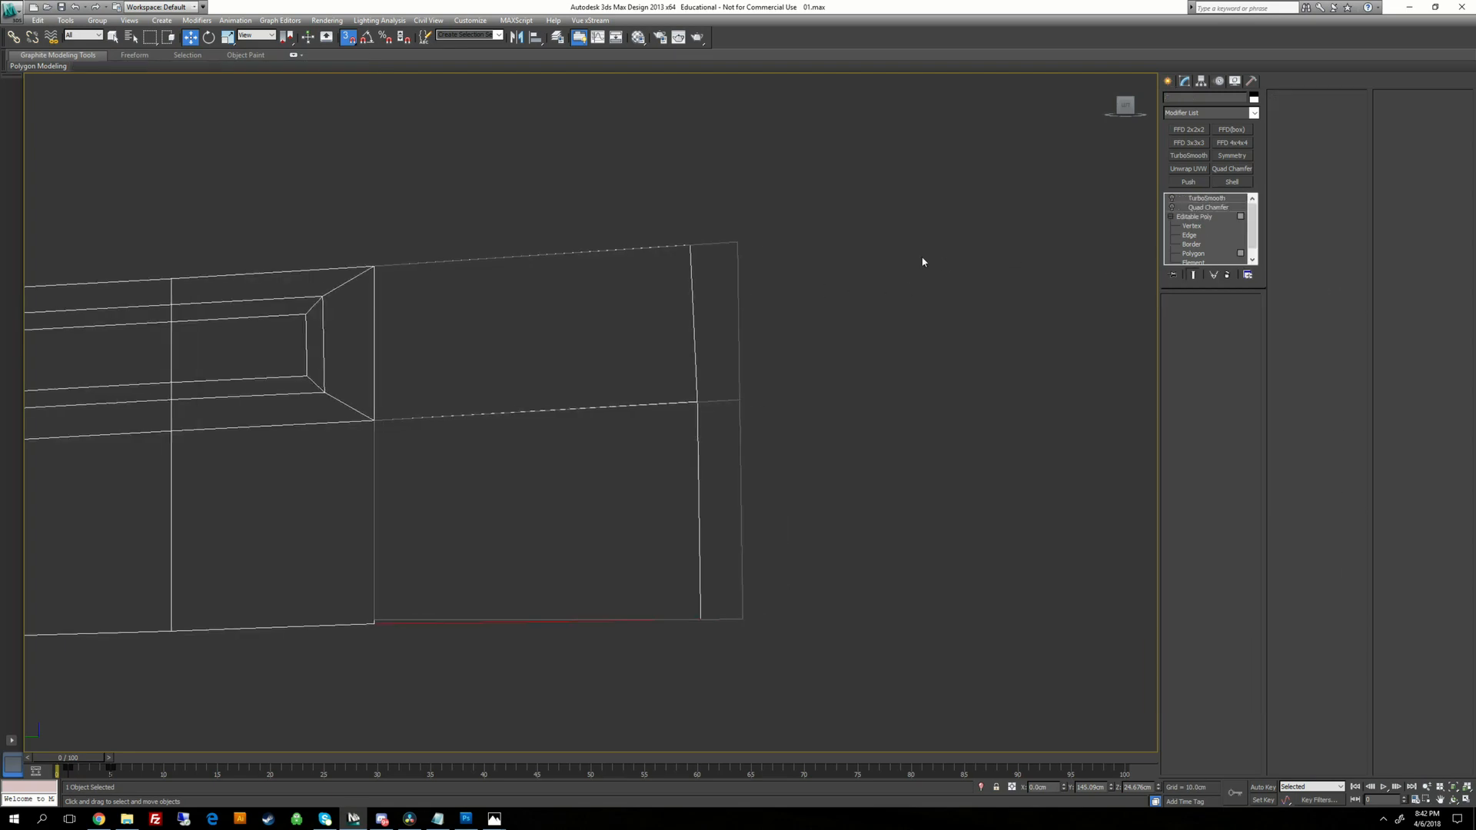
click(1206, 199)
click(1193, 226)
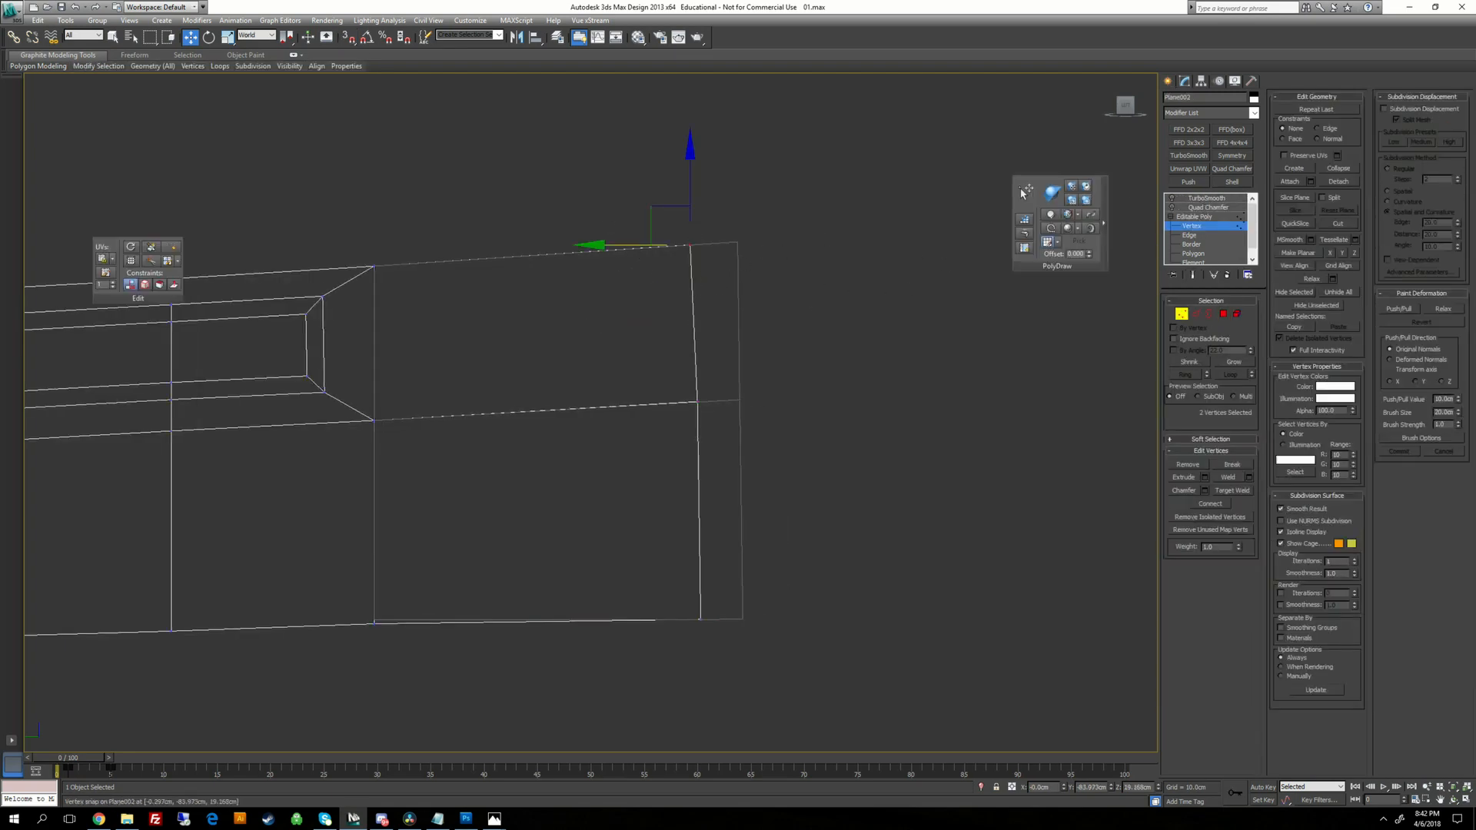
drag(630, 245, 637, 245)
click(737, 277)
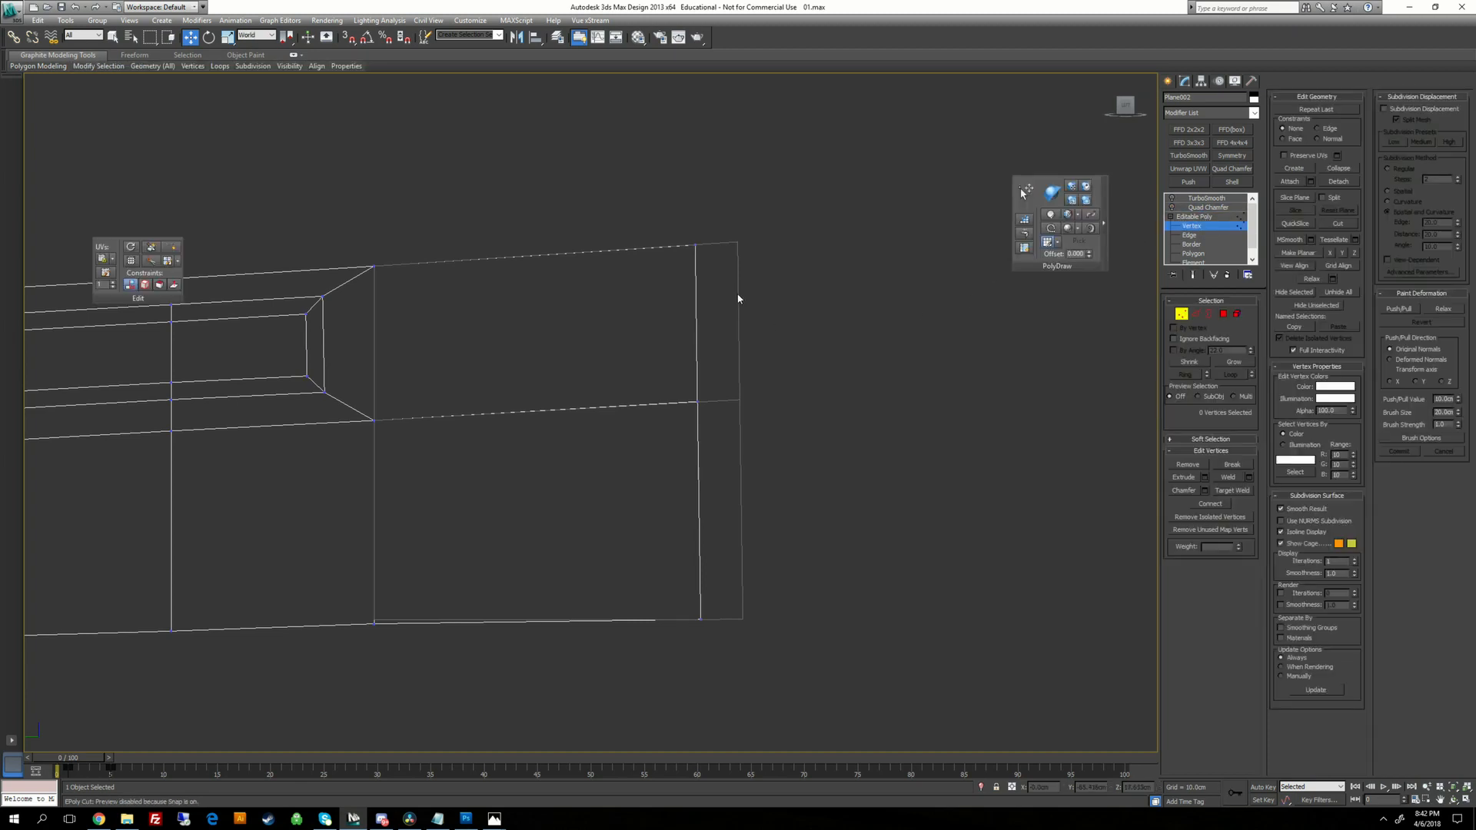
Return the blade to the TurboSmooth level of its stack and select the collar again.
click(1187, 210)
click(1191, 226)
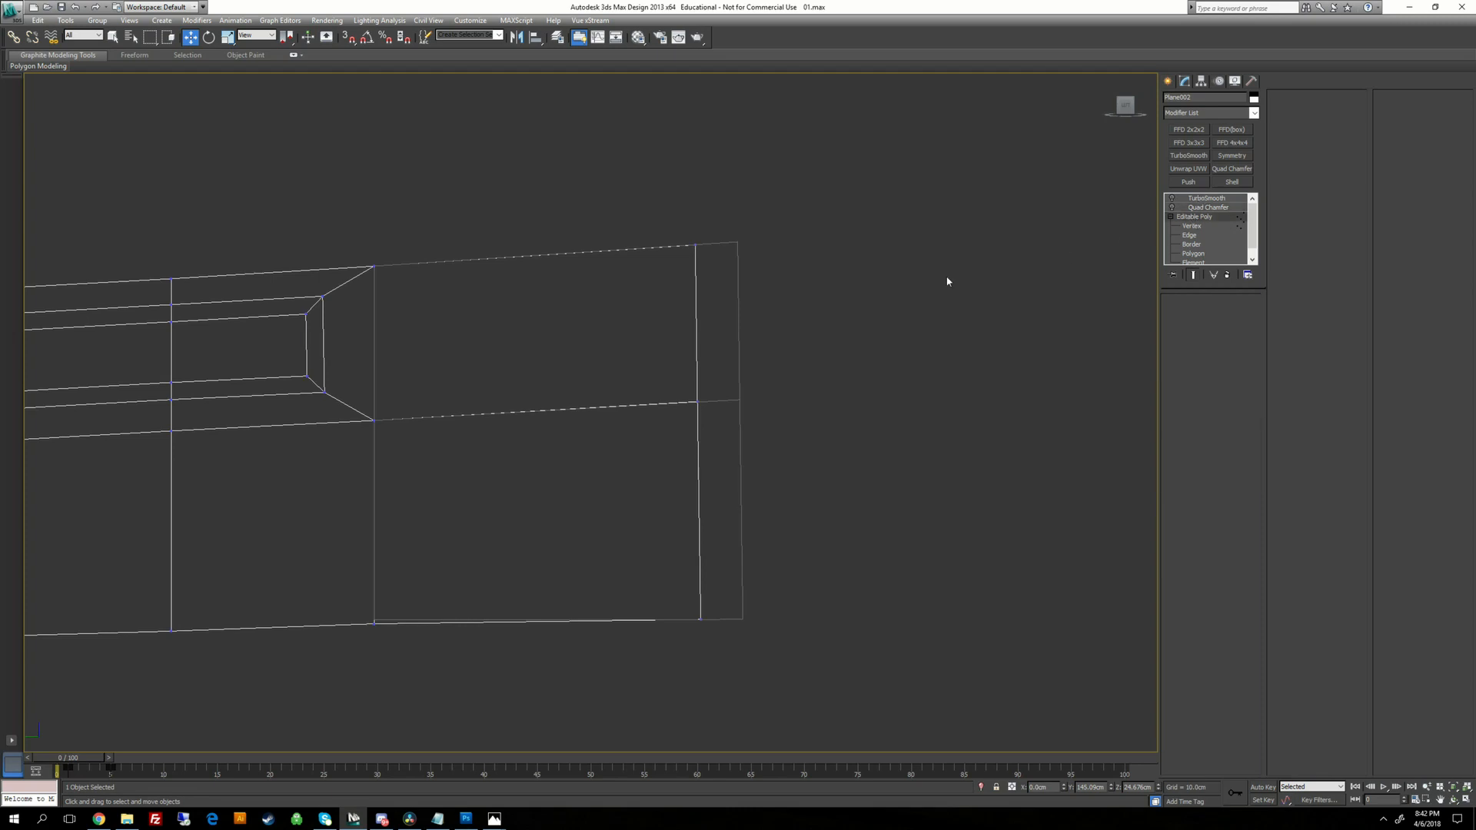
click(1225, 198)
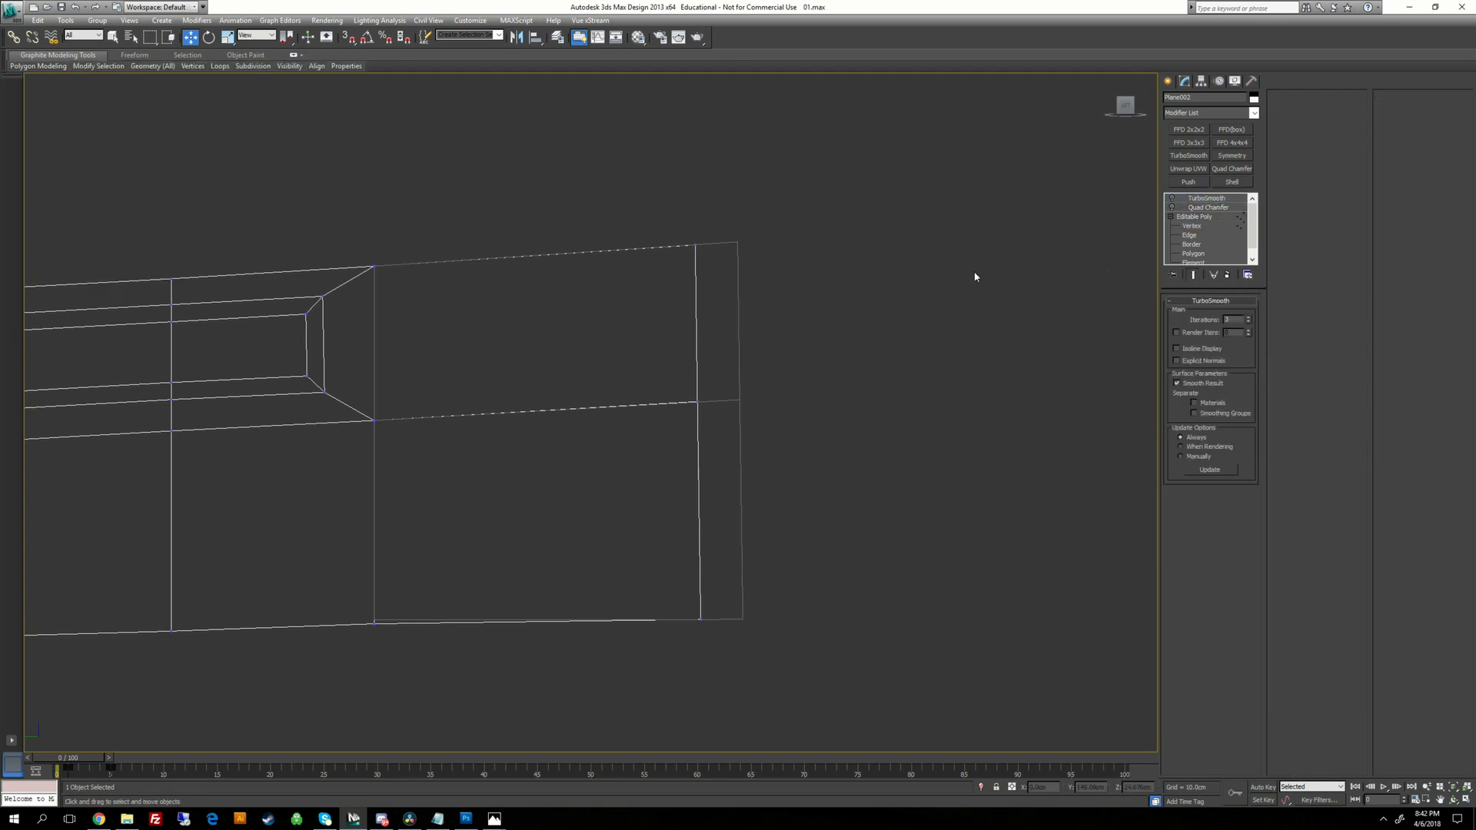
click(739, 323)
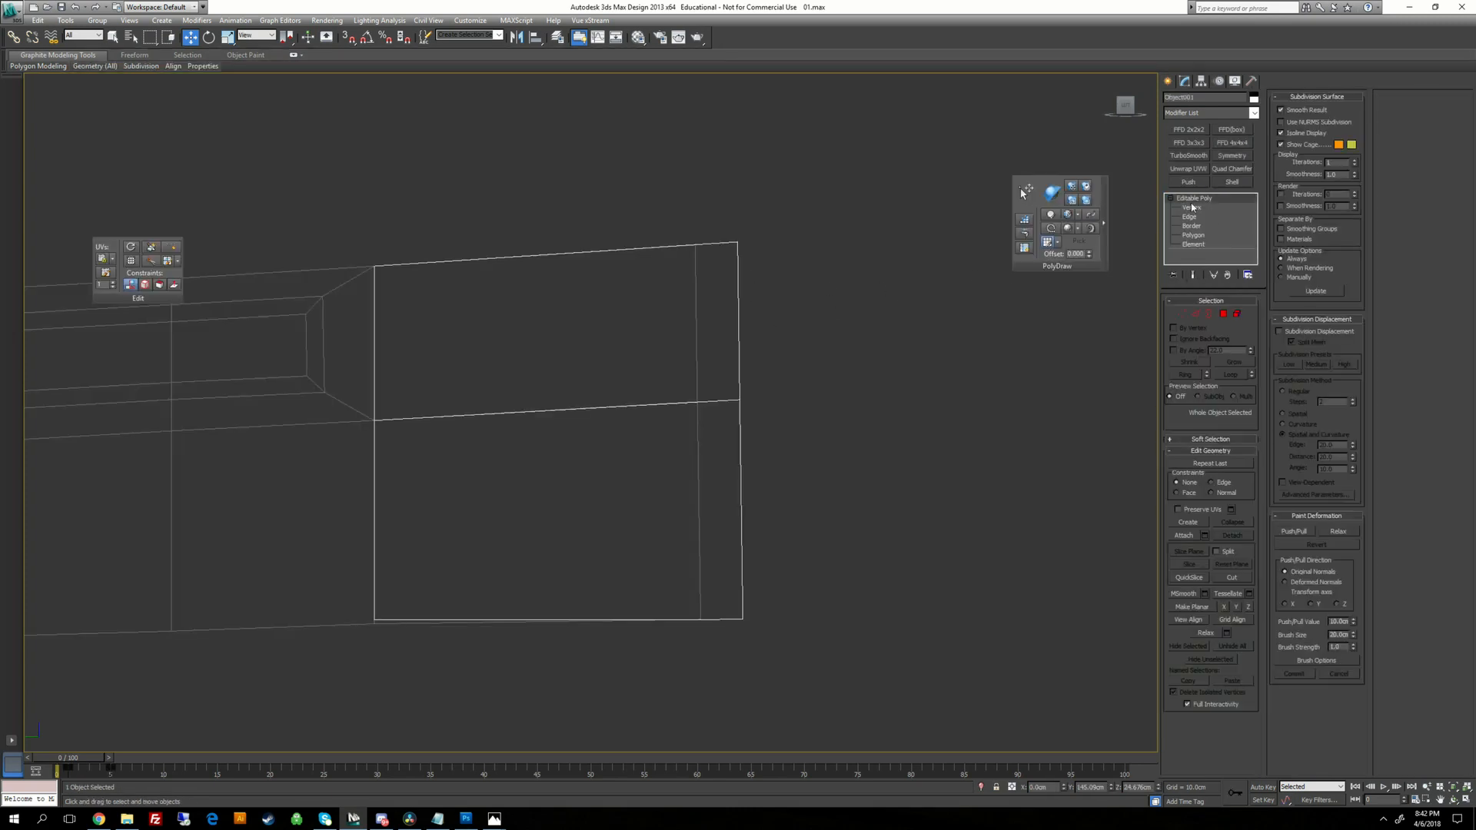
With vertex snapping on, snap the collar's top, middle and bottom guard-end vertices lengthwise to the blade's end vertices.
key(1)
key(s)
drag(669, 249, 698, 401)
drag(792, 581, 700, 619)
drag(761, 260, 695, 245)
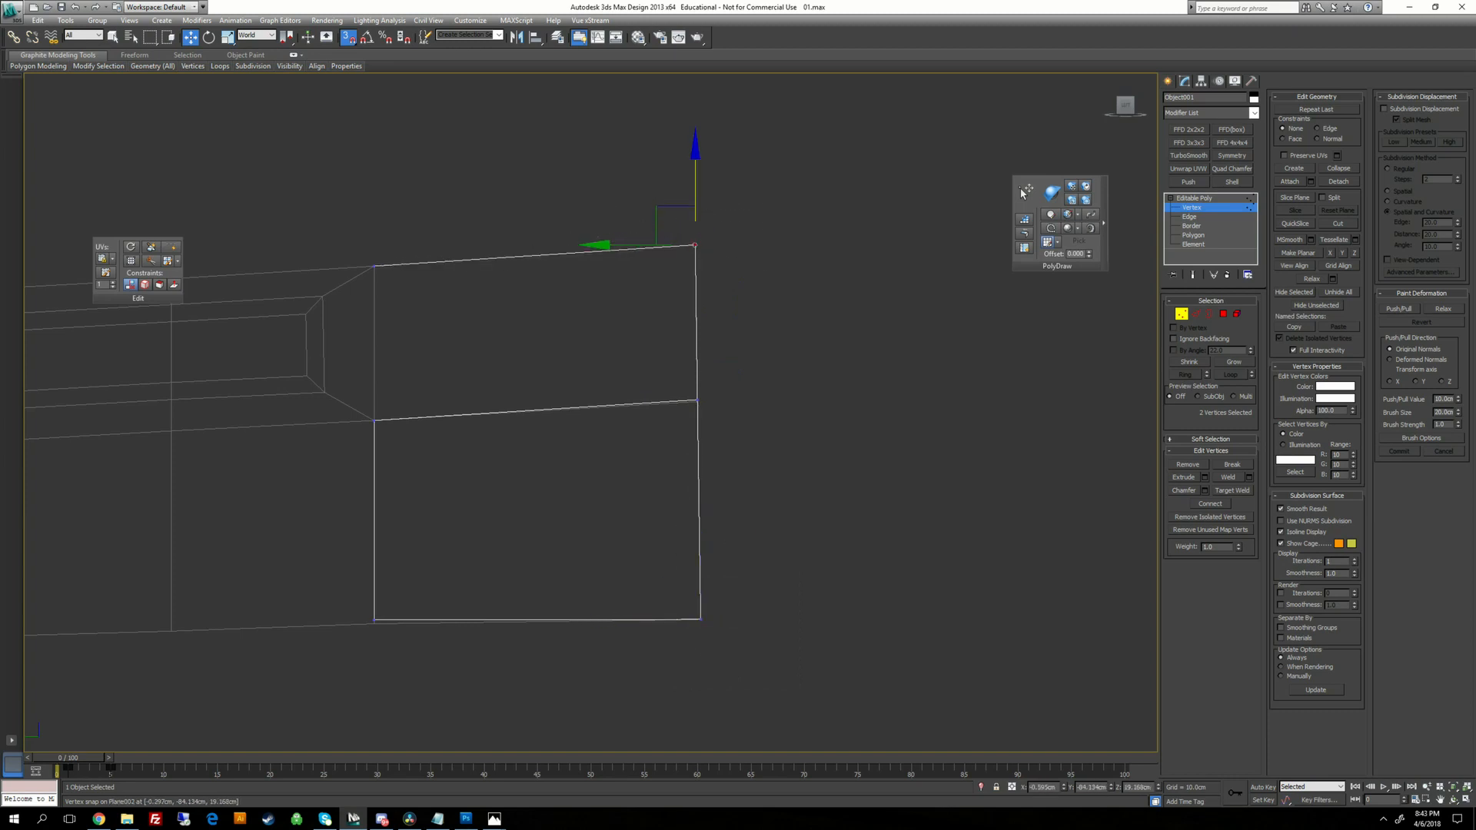
click(697, 401)
mouse_move(696, 401)
mouse_down()
mouse_move(698, 370)
mouse_move(696, 401)
mouse_up()
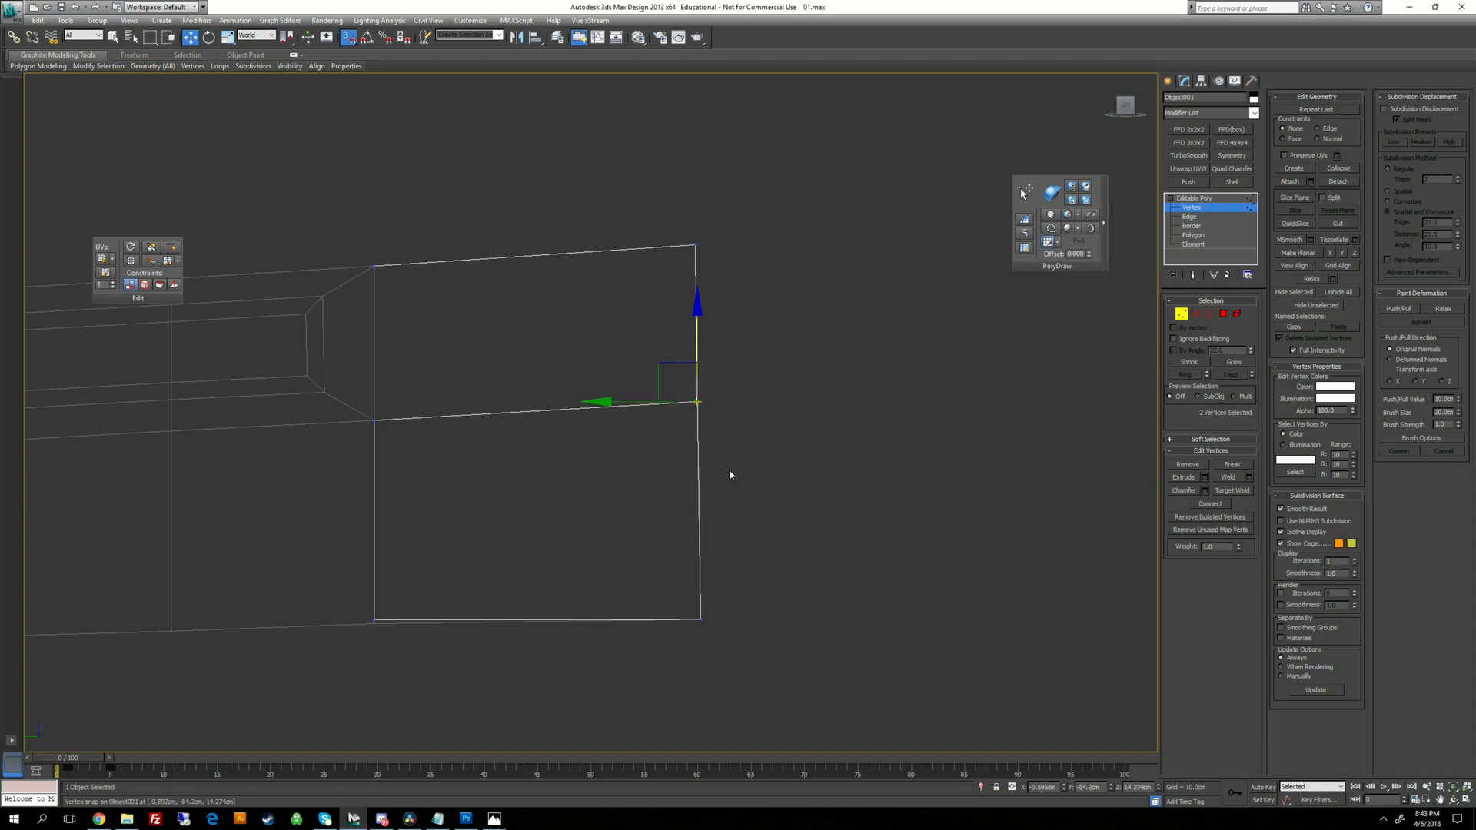
Select the collar's two bottom guard-end vertices and snap them lengthwise to the blade's end corner.
click(700, 618)
drag(699, 619, 700, 619)
alt+middle_drag(700, 619, 728, 504)
key(alt+c)
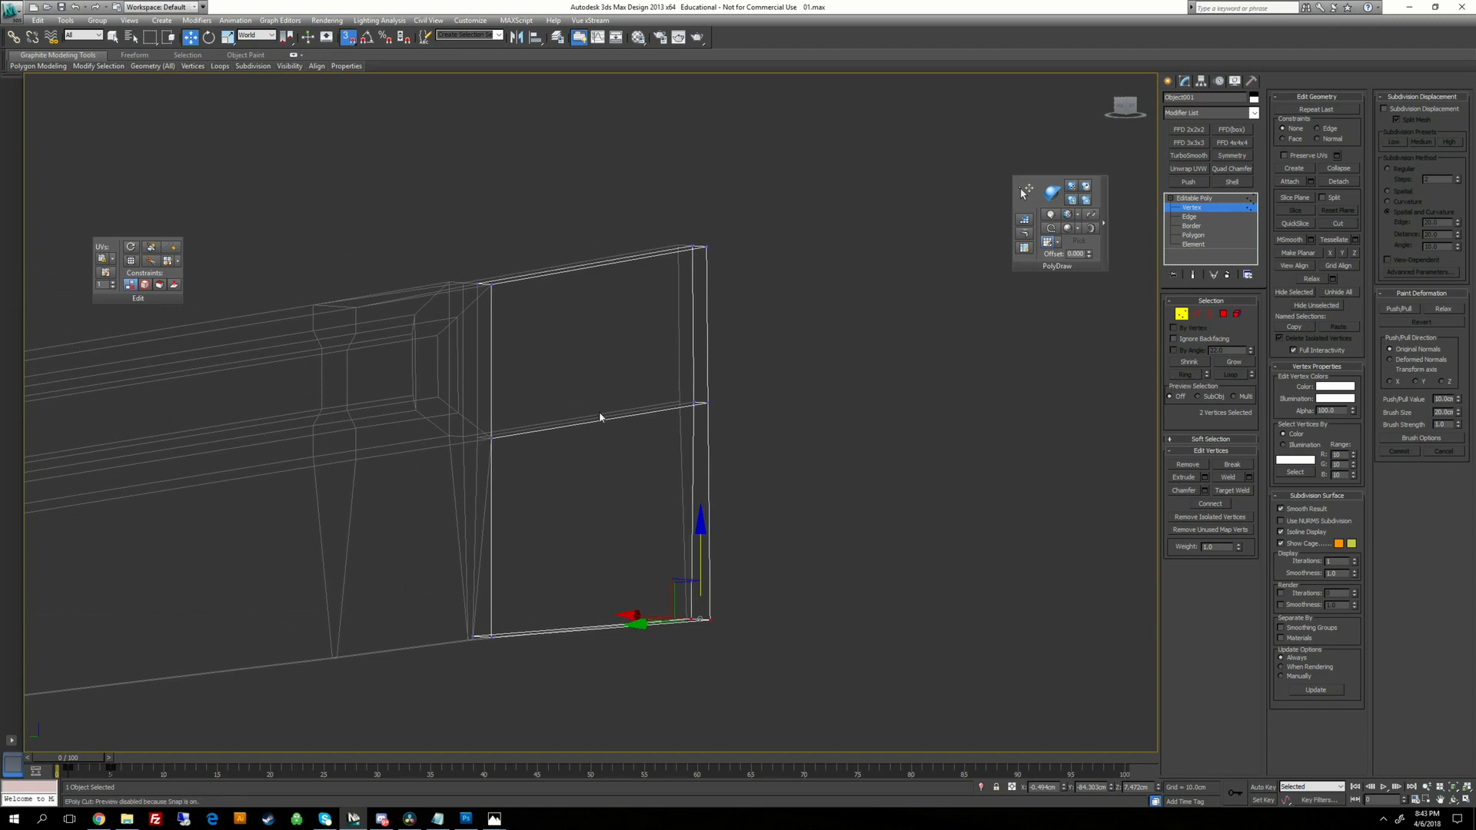
Check the collar's bottom vertices one by one against the blade's lower edge from several angles.
alt+middle_drag(600, 418, 668, 299)
scroll(689, 422, up, 4)
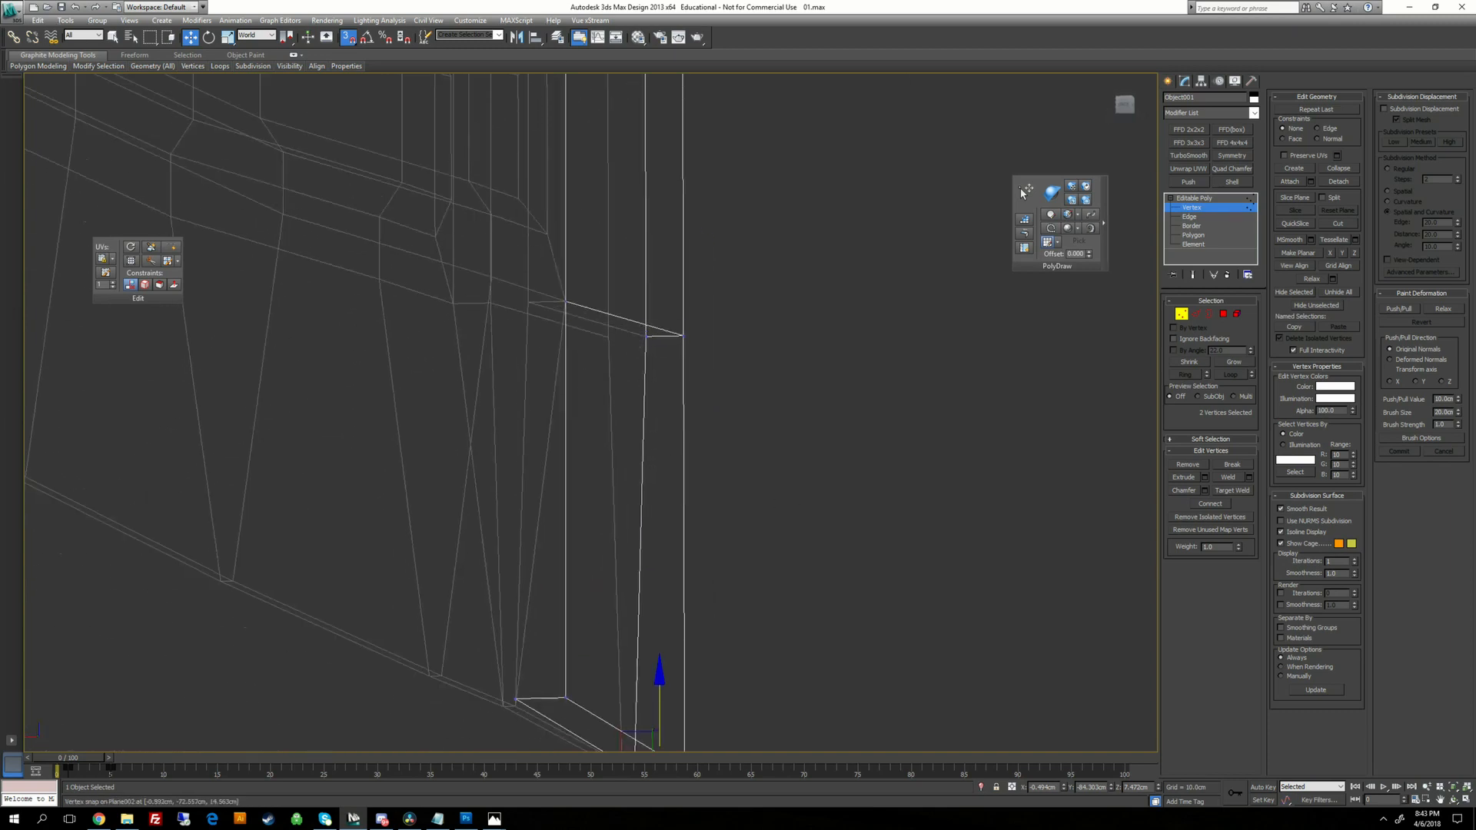
scroll(678, 462, down, 5)
alt+middle_drag(678, 463, 607, 484)
scroll(559, 503, up, 5)
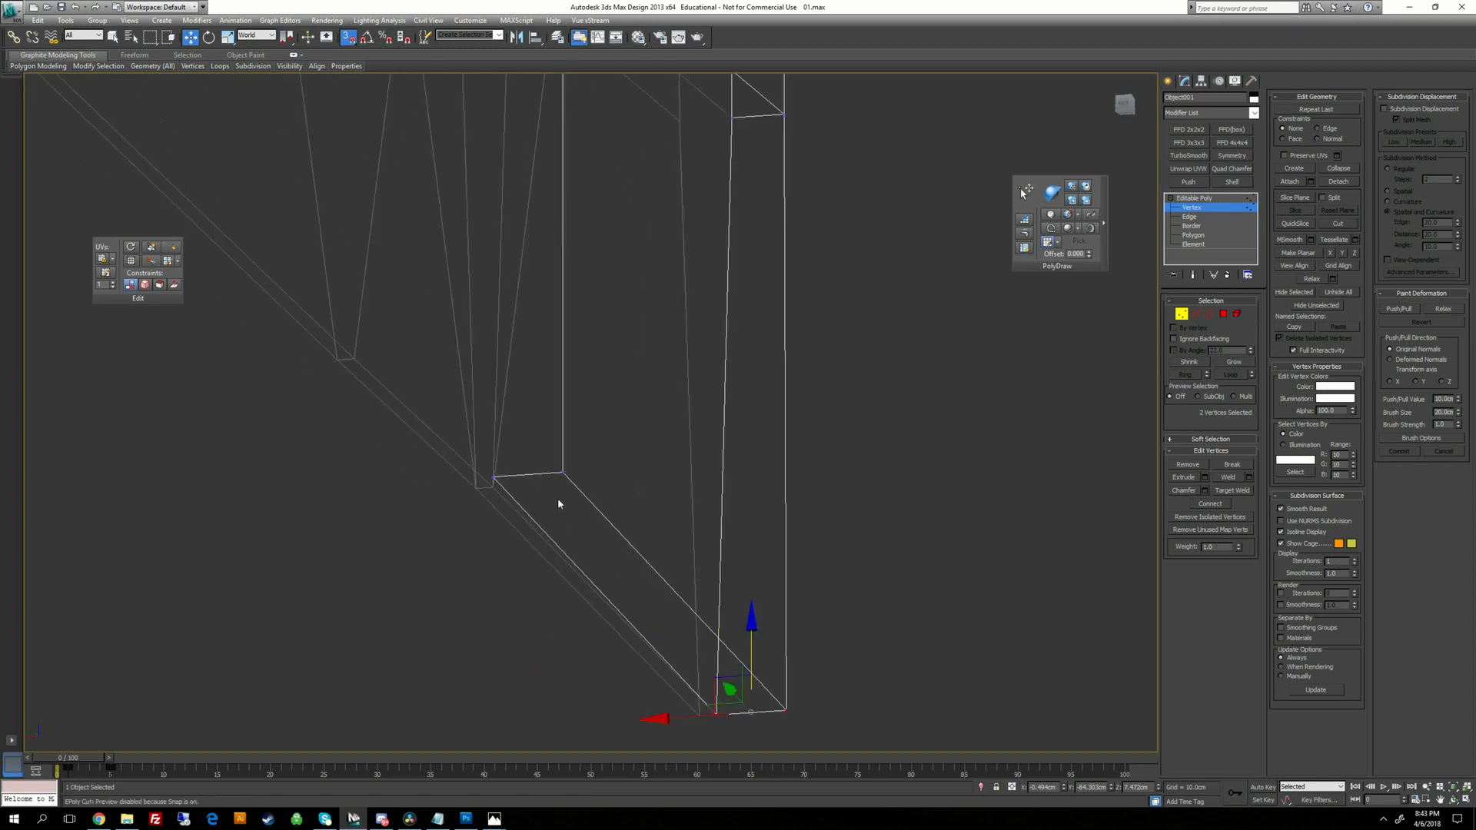
drag(510, 502, 500, 487)
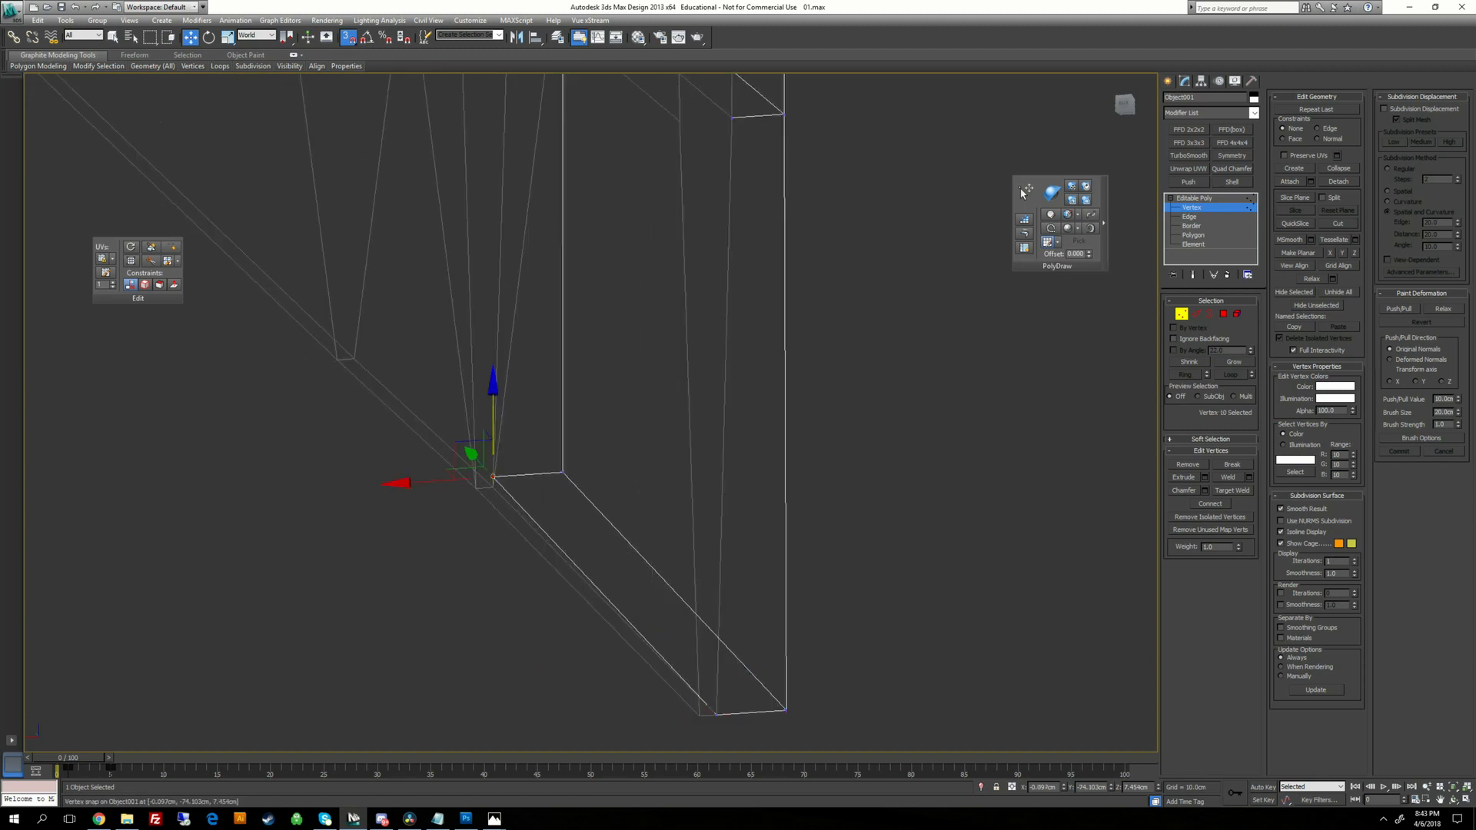
click(563, 472)
middle_drag(588, 509, 635, 458)
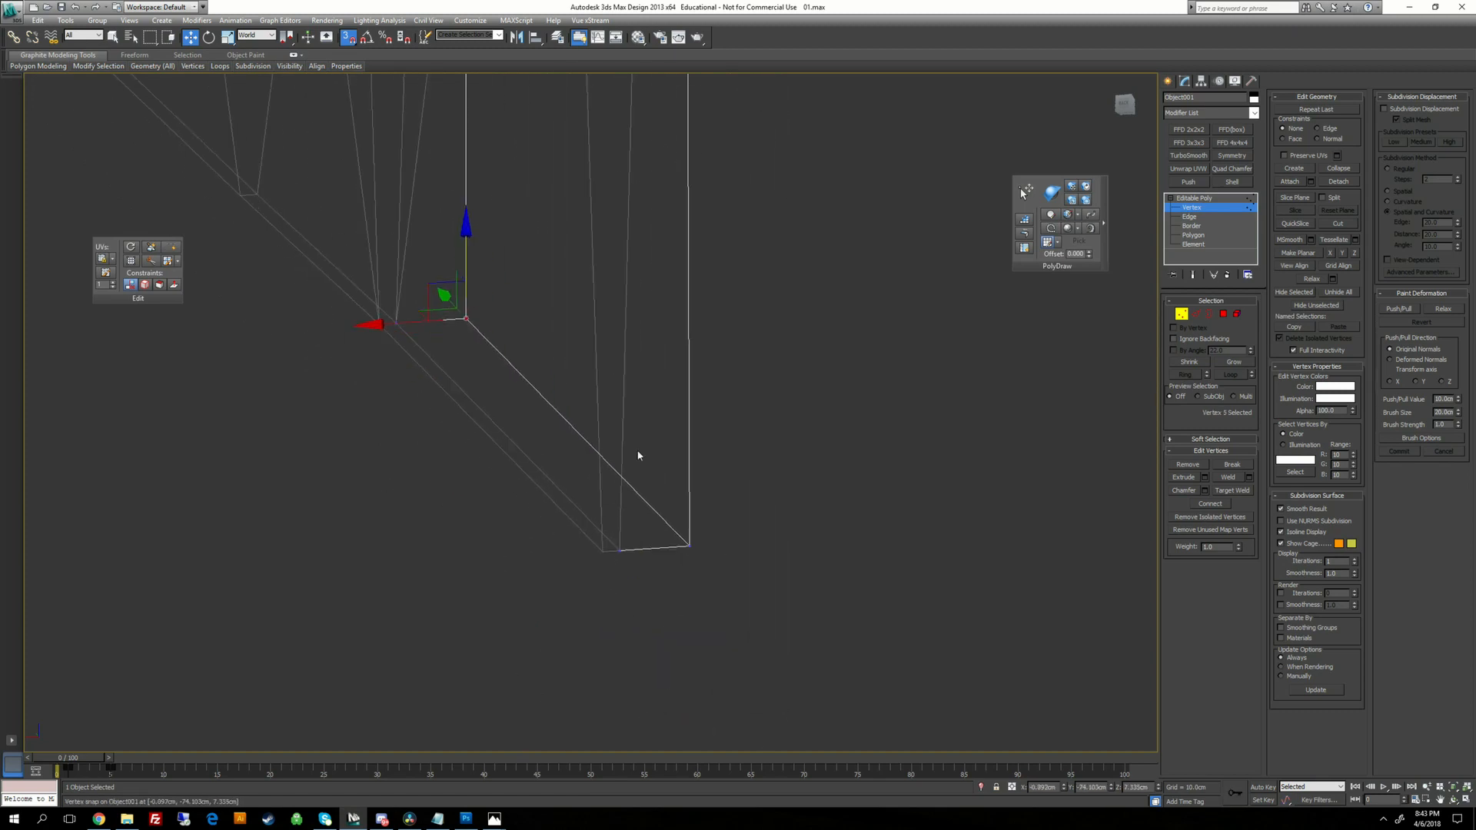
click(619, 549)
alt+middle_drag(650, 550, 415, 508)
scroll(415, 507, up, 6)
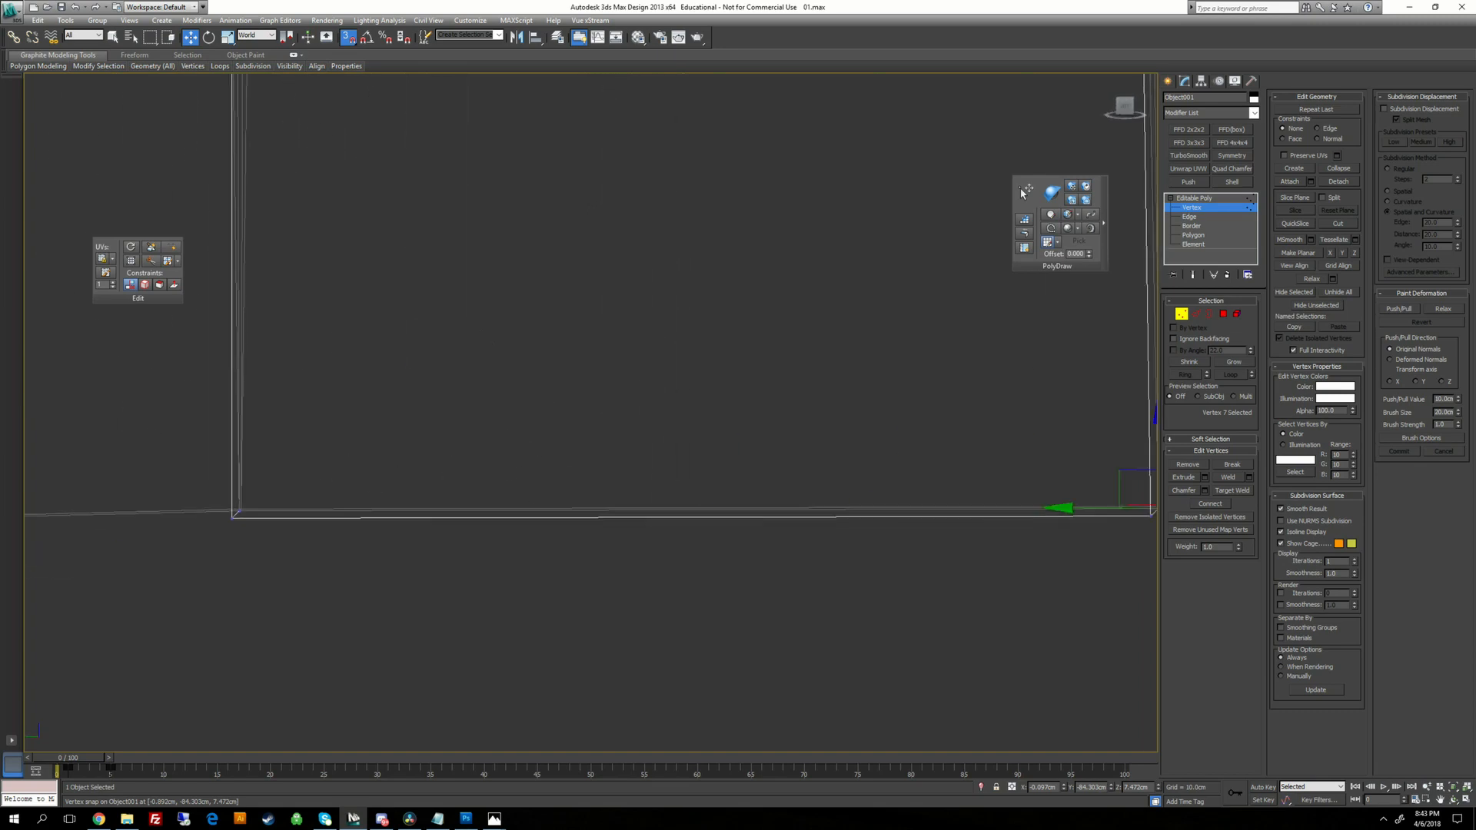
middle_drag(231, 664, 392, 544)
drag(392, 544, 426, 493)
alt+middle_drag(427, 494, 607, 384)
middle_drag(767, 168, 771, 352)
key(alt+c)
In edge mode, select the short top edge at the collar's blade-side end and isolate the collar.
middle_drag(568, 478, 618, 346)
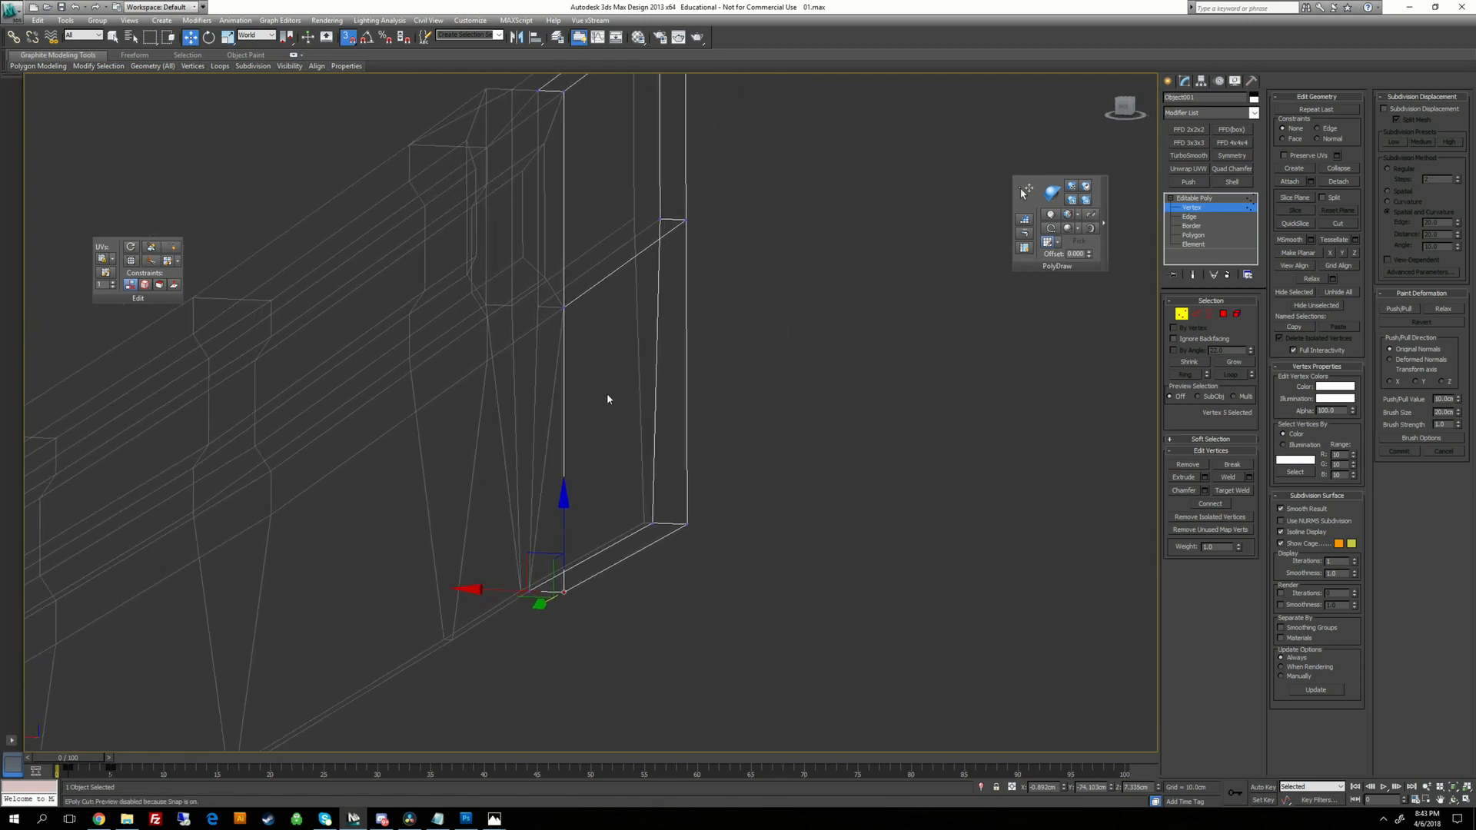
middle_drag(653, 313, 607, 432)
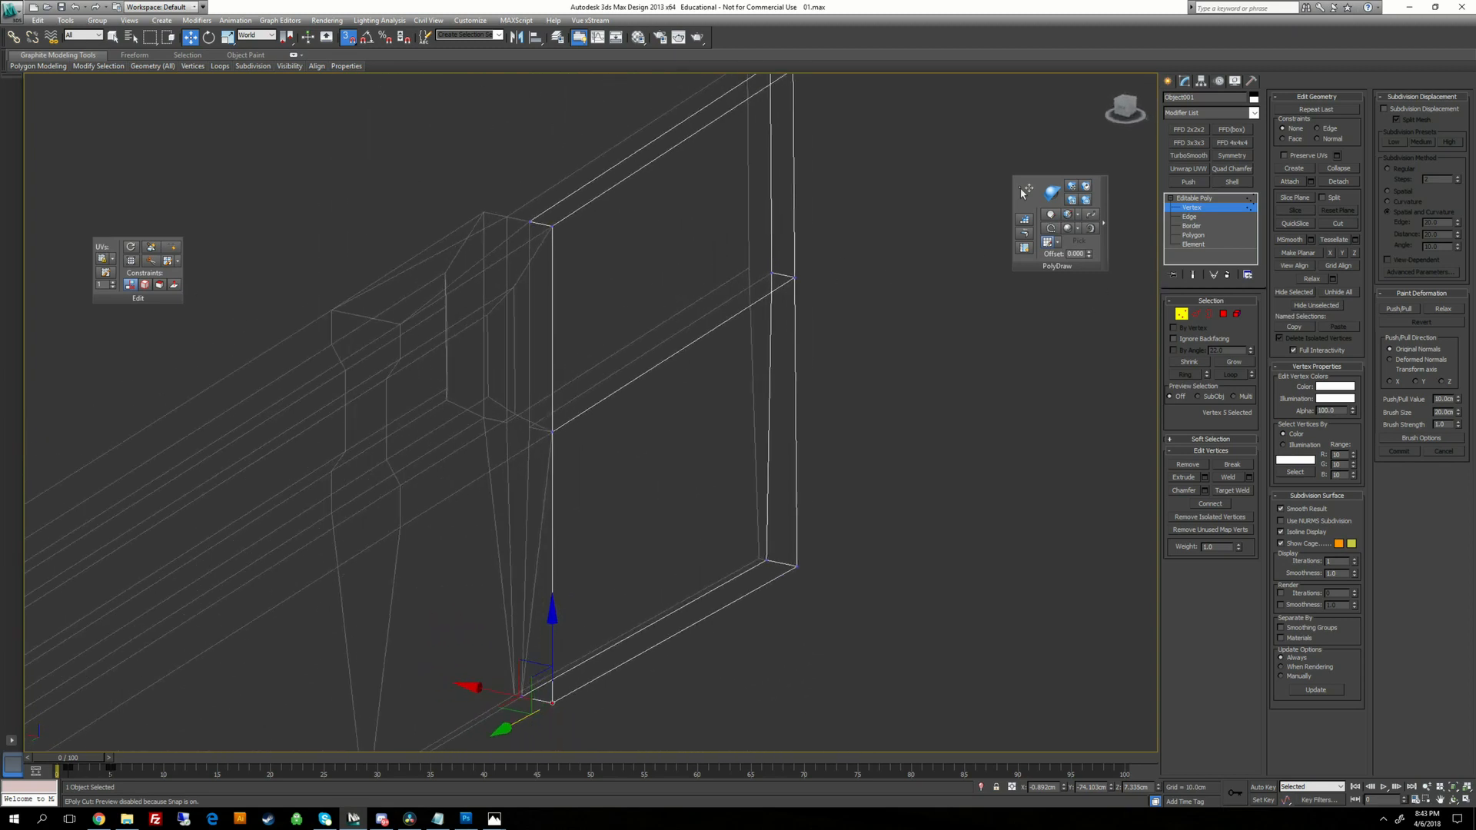
ctrl+click(1189, 216)
click(551, 225)
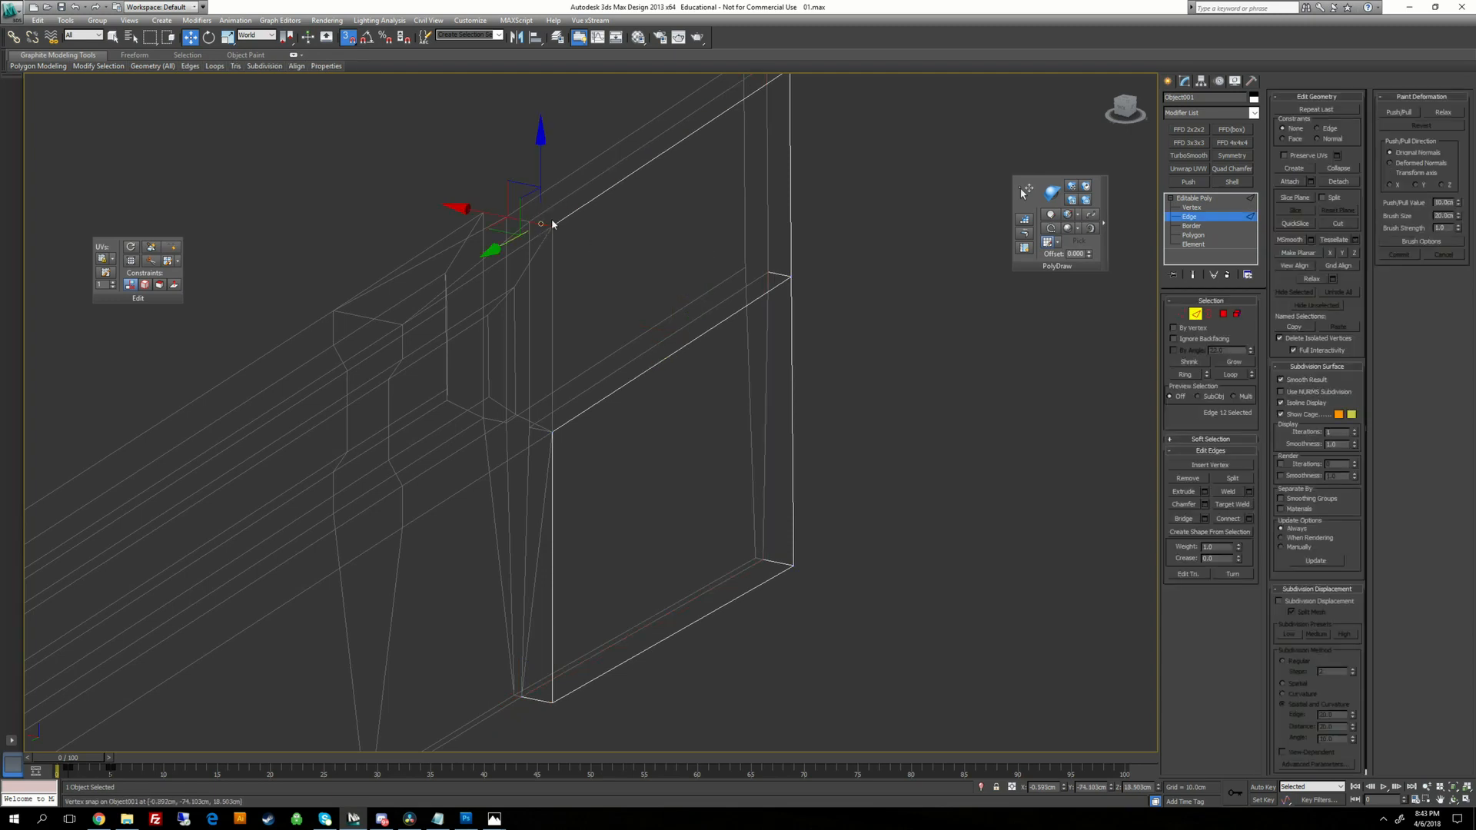
click(558, 306)
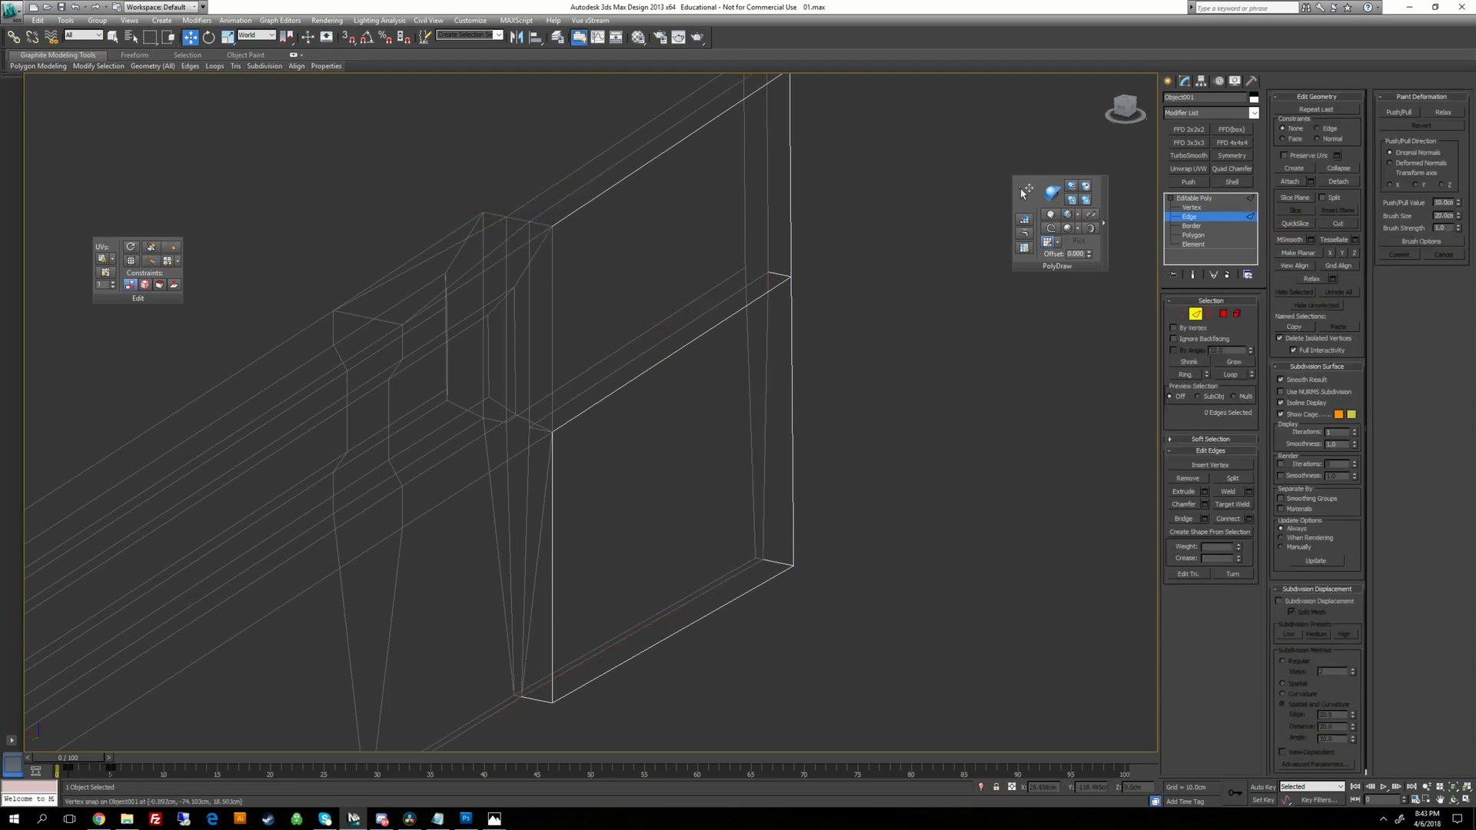
key(ctrl+z)
alt+middle_drag(580, 278, 480, 224)
alt+middle_drag(562, 202, 639, 239)
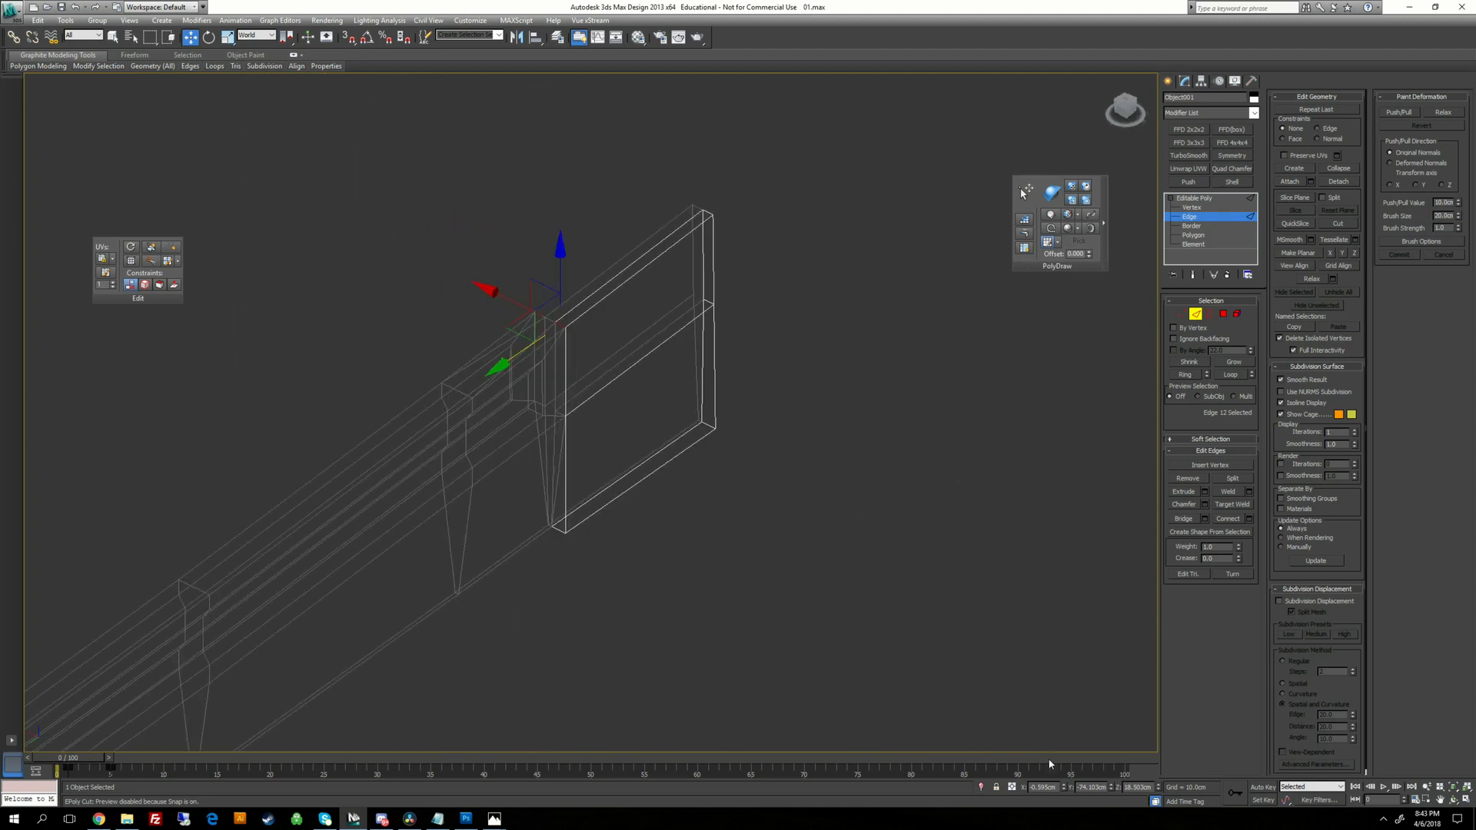
click(978, 783)
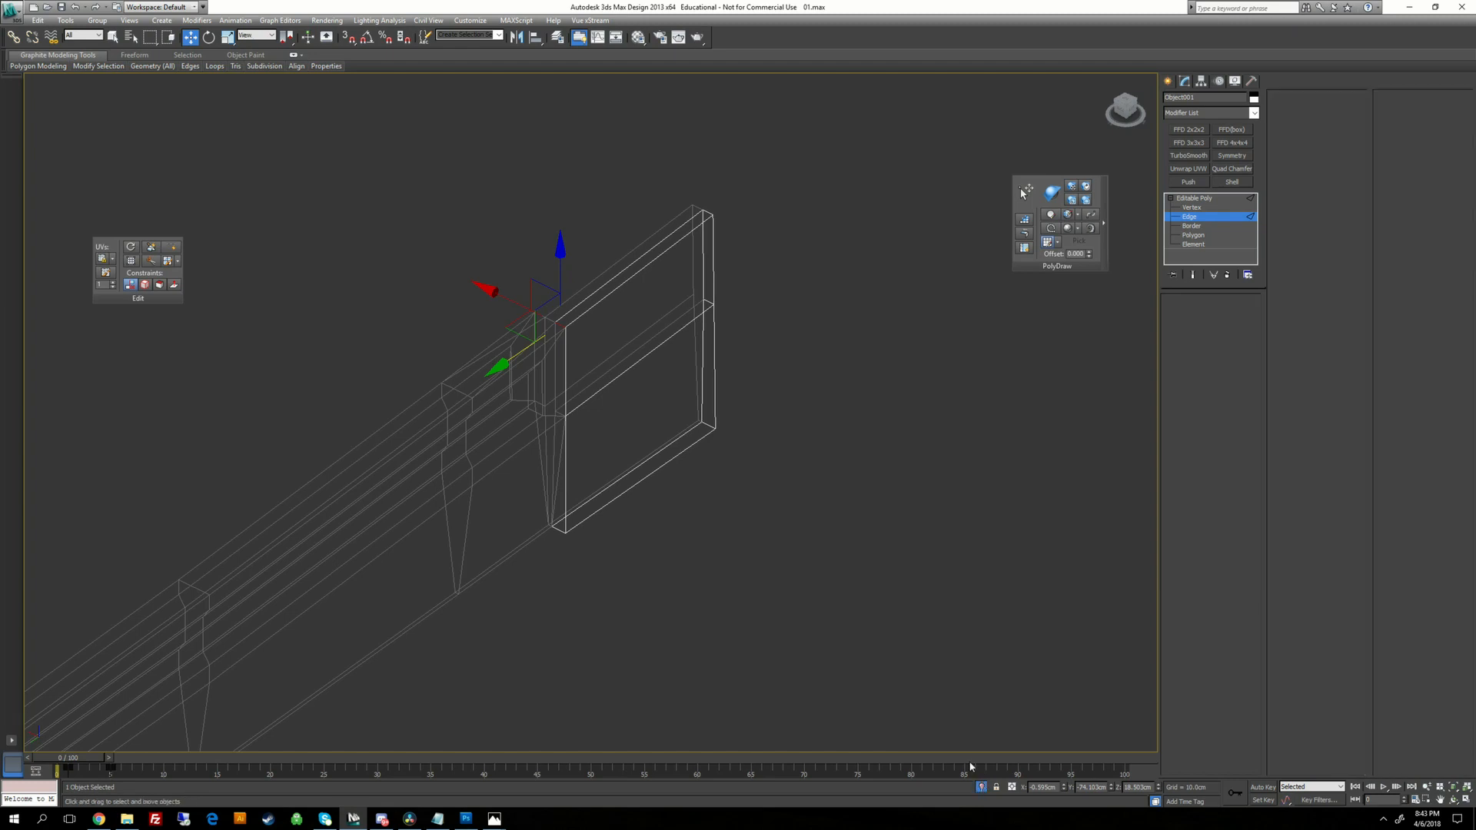
Extrude copies of the short top edge down the open end, snapping them to the collar's middle and bottom vertex heights.
alt+middle_drag(753, 379, 842, 342)
alt+middle_drag(461, 442, 670, 439)
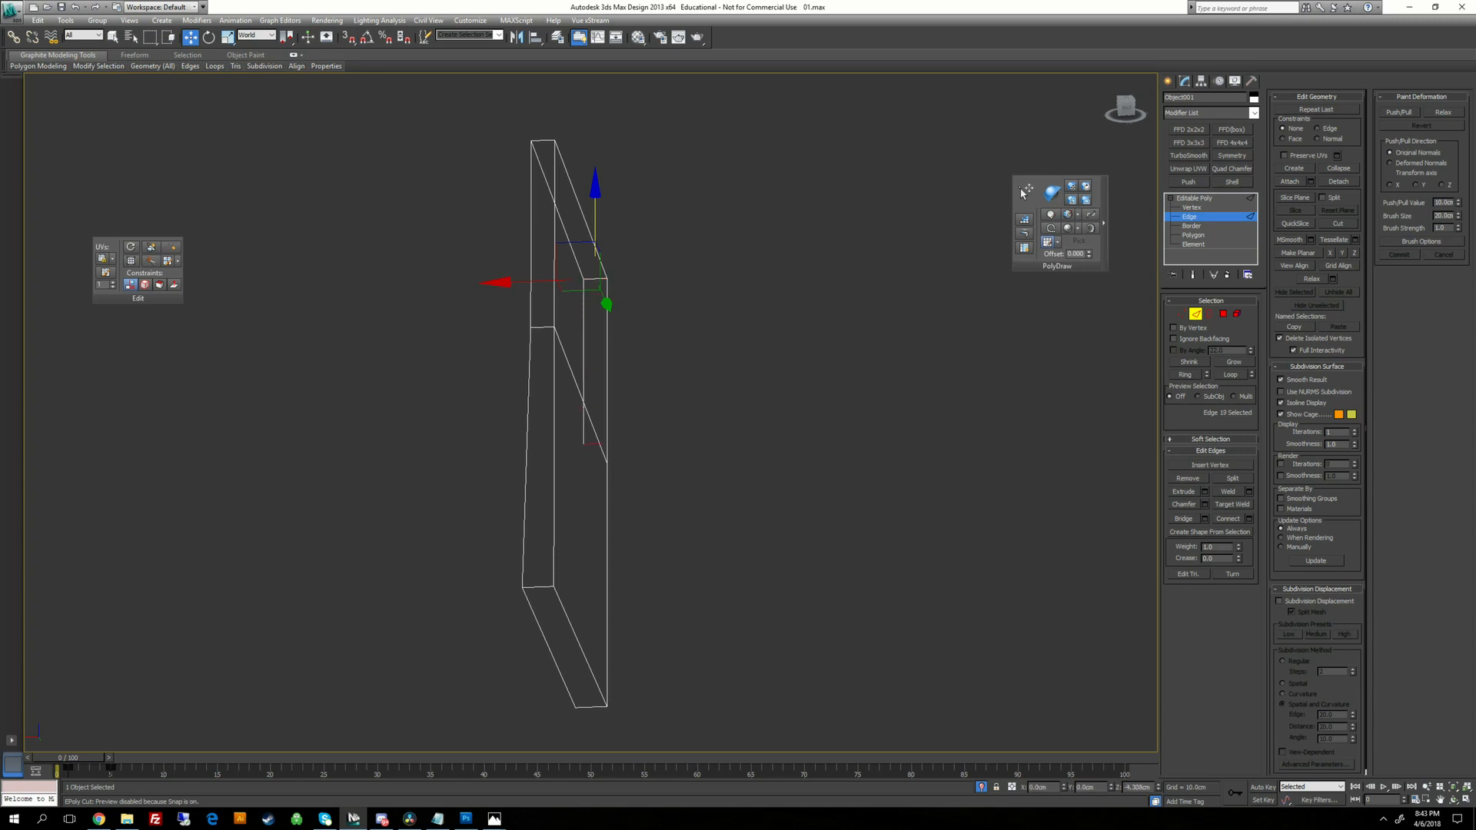
shift+drag(595, 363, 607, 463)
key(s)
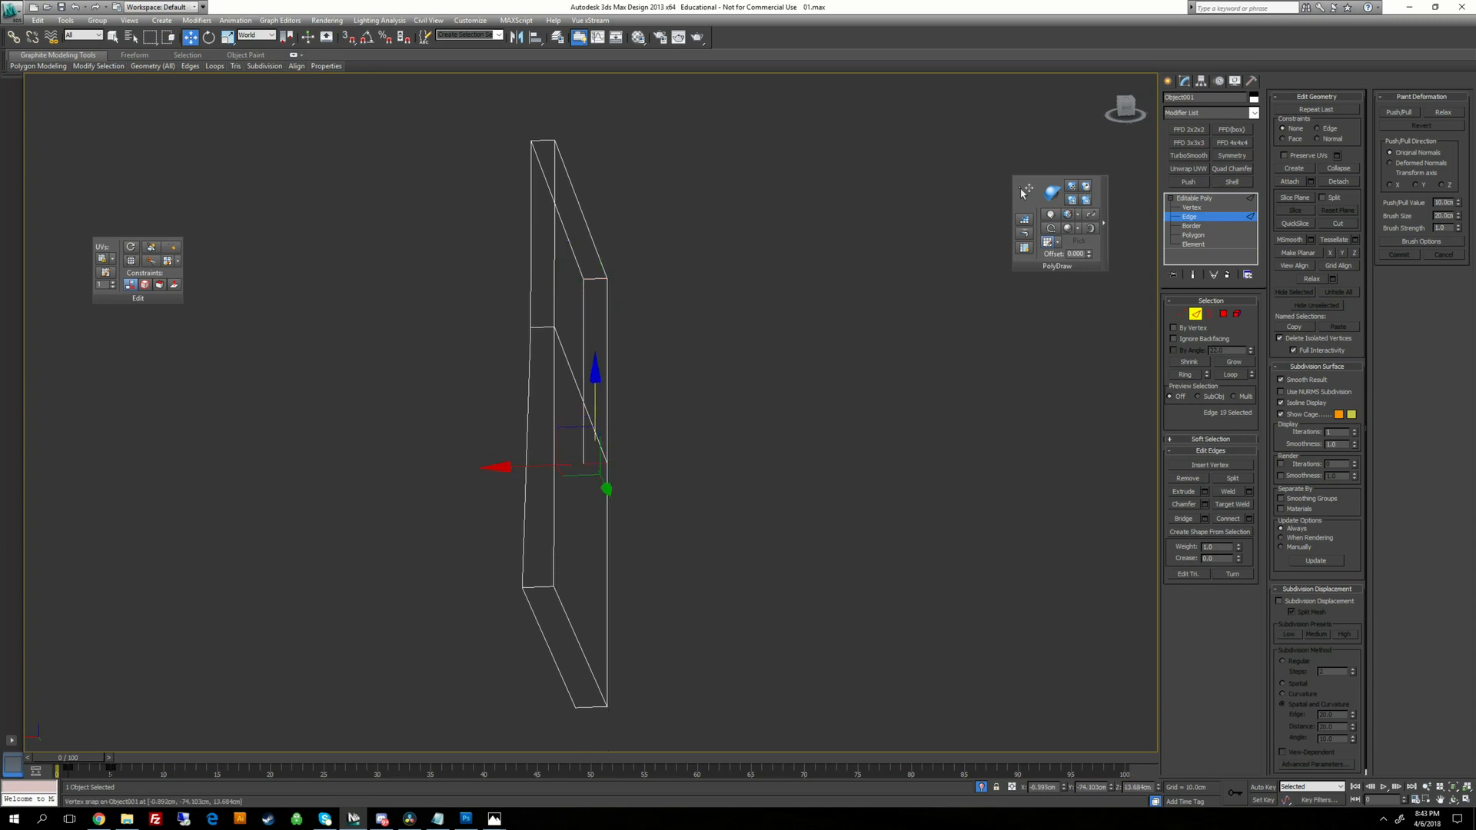
shift+drag(595, 547, 607, 707)
click(700, 635)
Target-weld the bottom vertices of the extruded end strip to the collar's existing bottom corner vertices.
middle_drag(700, 635, 697, 425)
scroll(697, 424, up, 3)
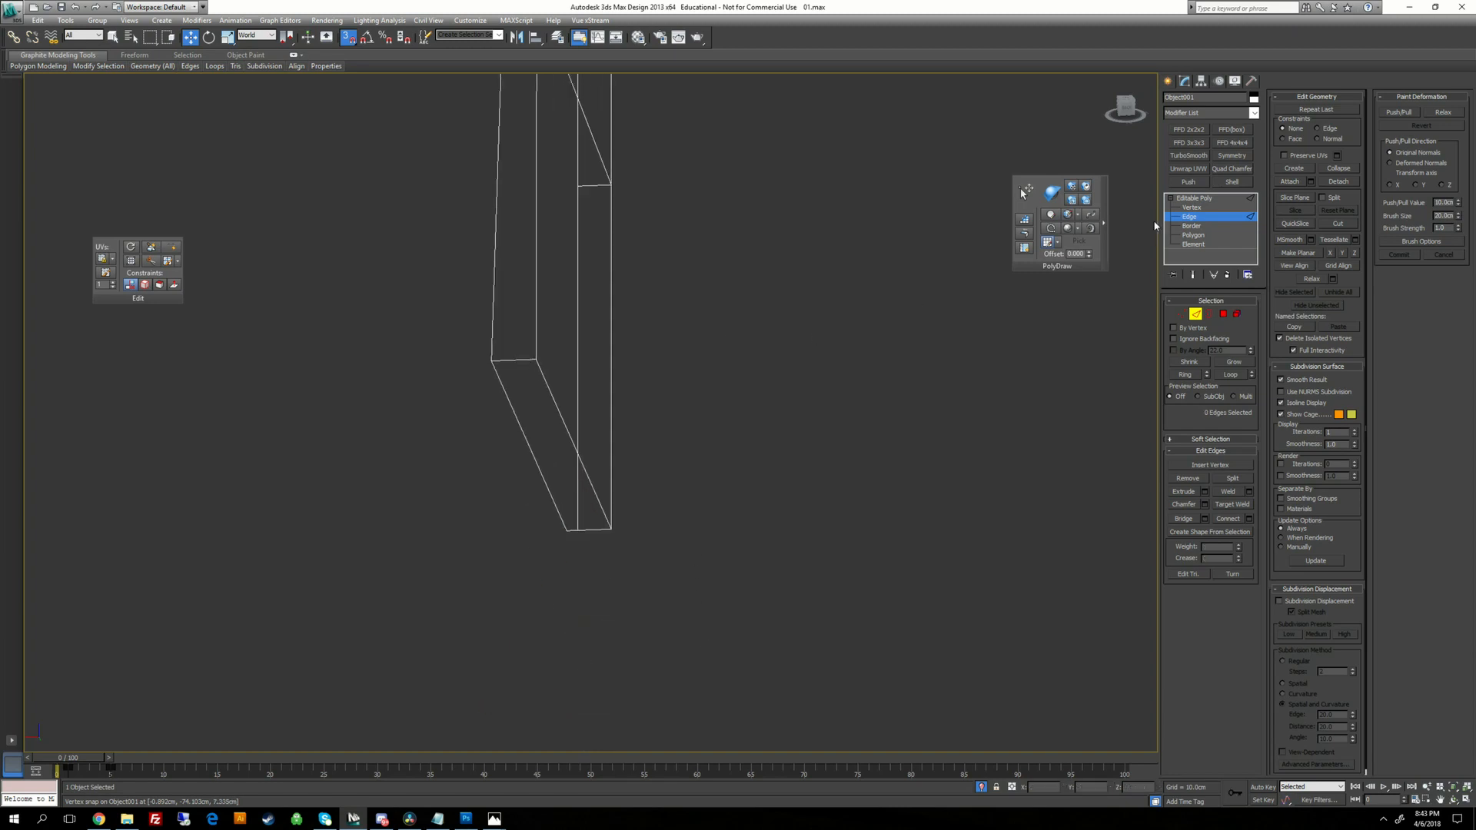
click(1192, 207)
click(1232, 490)
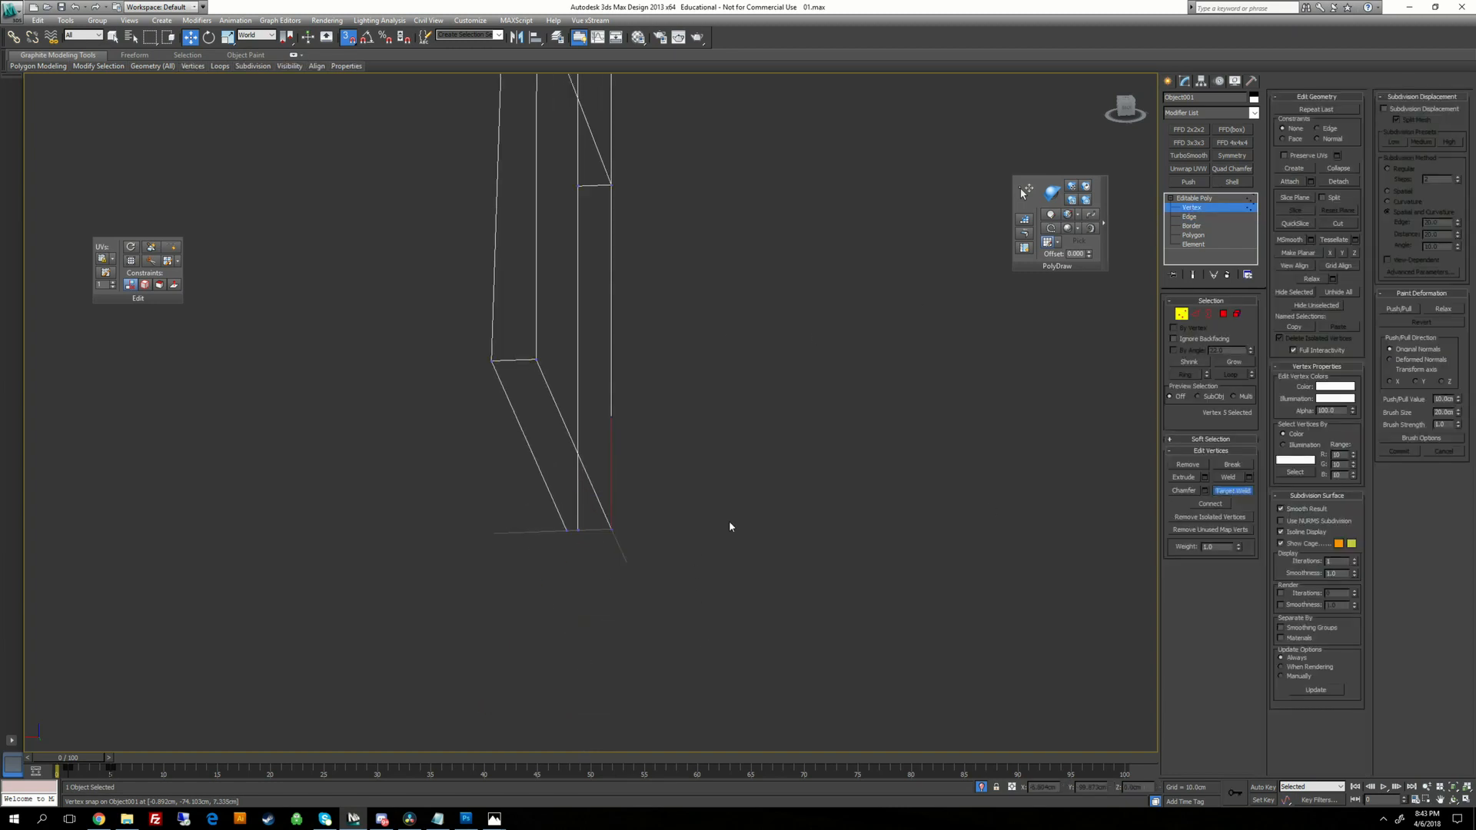
click(579, 530)
click(567, 530)
scroll(649, 396, down, 3)
middle_drag(649, 398, 649, 420)
key(w)
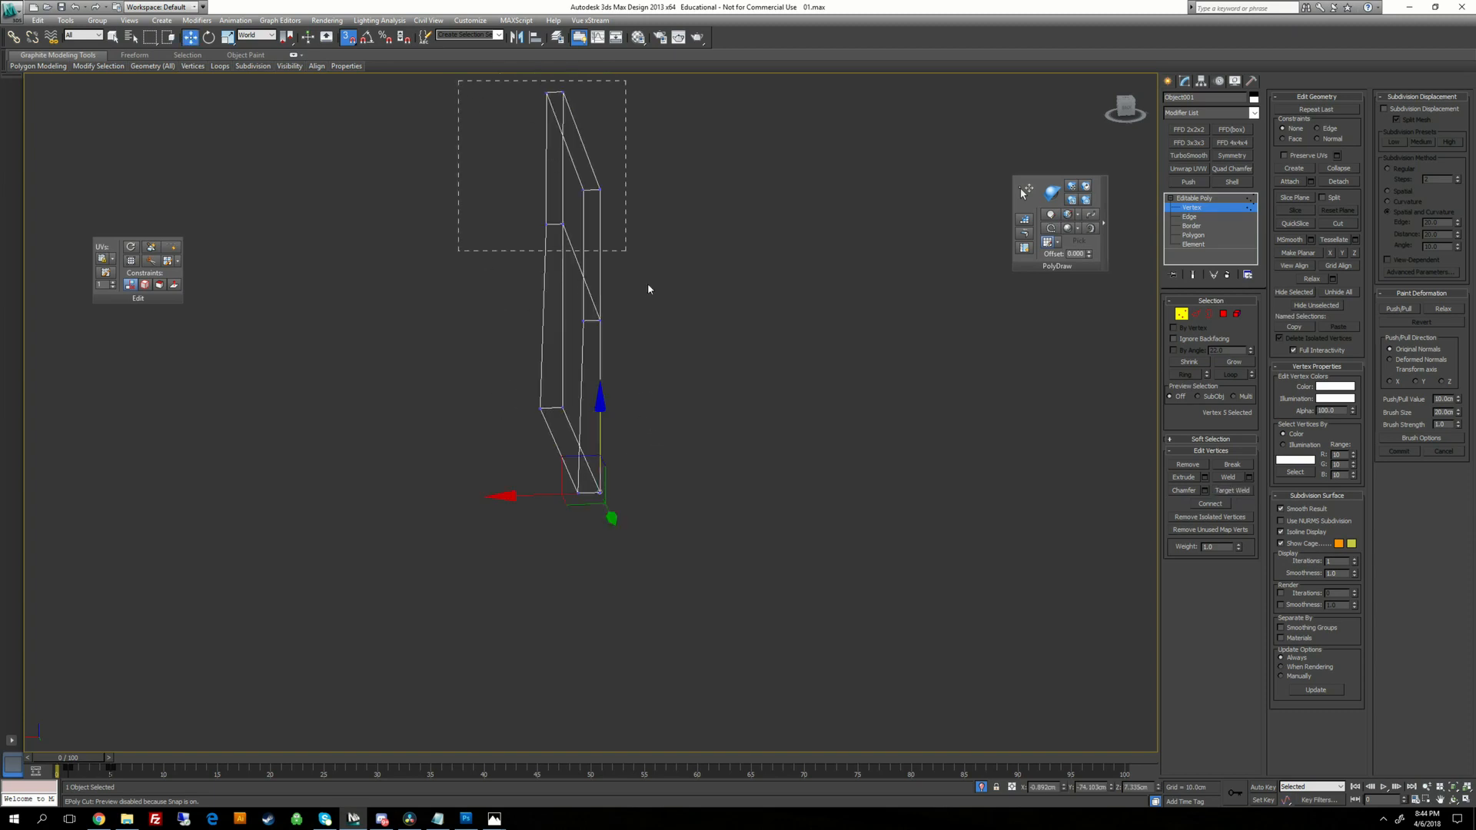
Select the outer middle vertex of the collar's new end face and end the isolation to show the blade again.
drag(648, 289, 889, 612)
middle_drag(744, 345, 758, 414)
scroll(758, 414, up, 5)
click(757, 415)
click(659, 345)
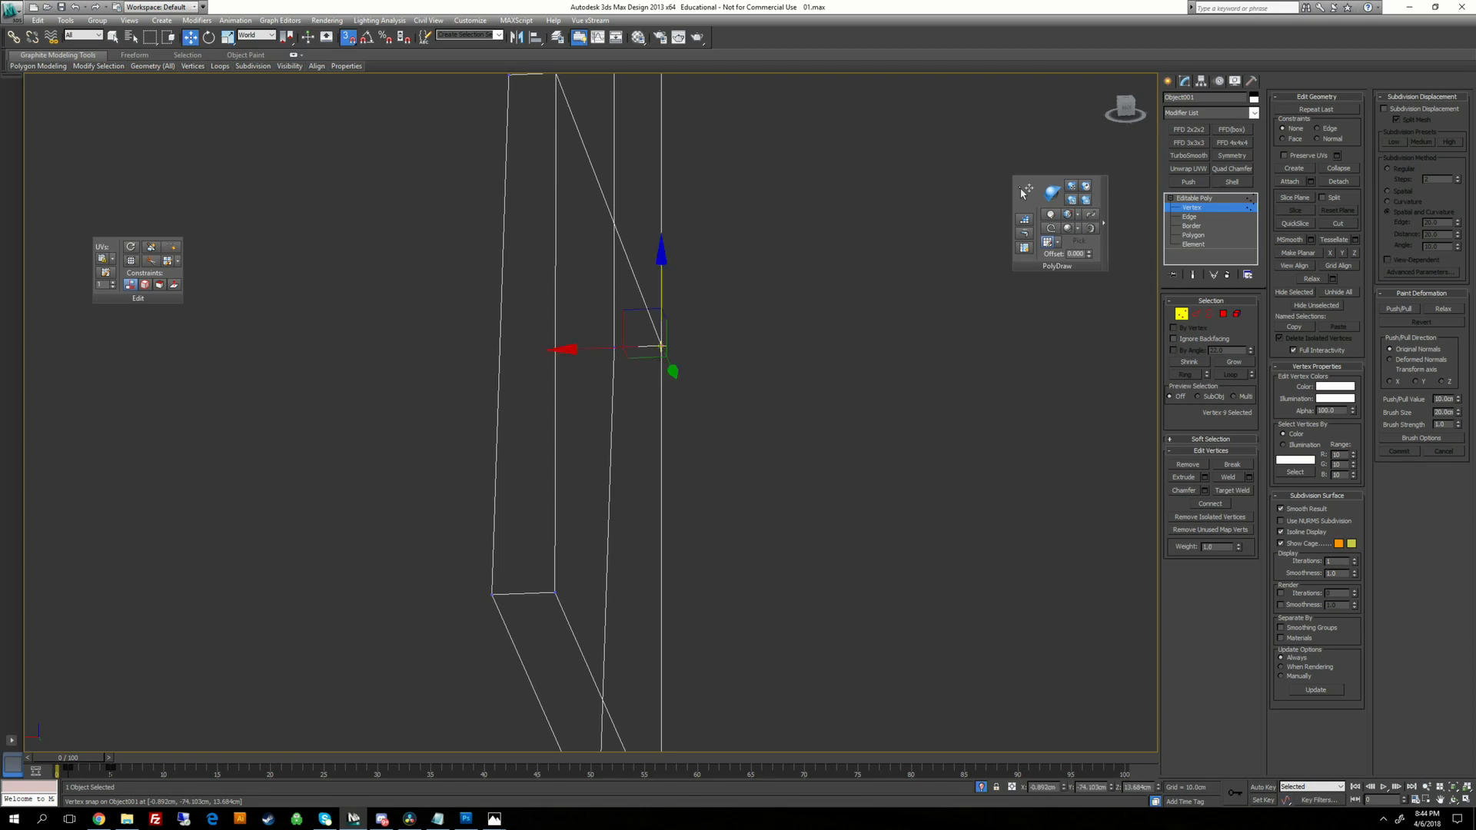
right_click(759, 308)
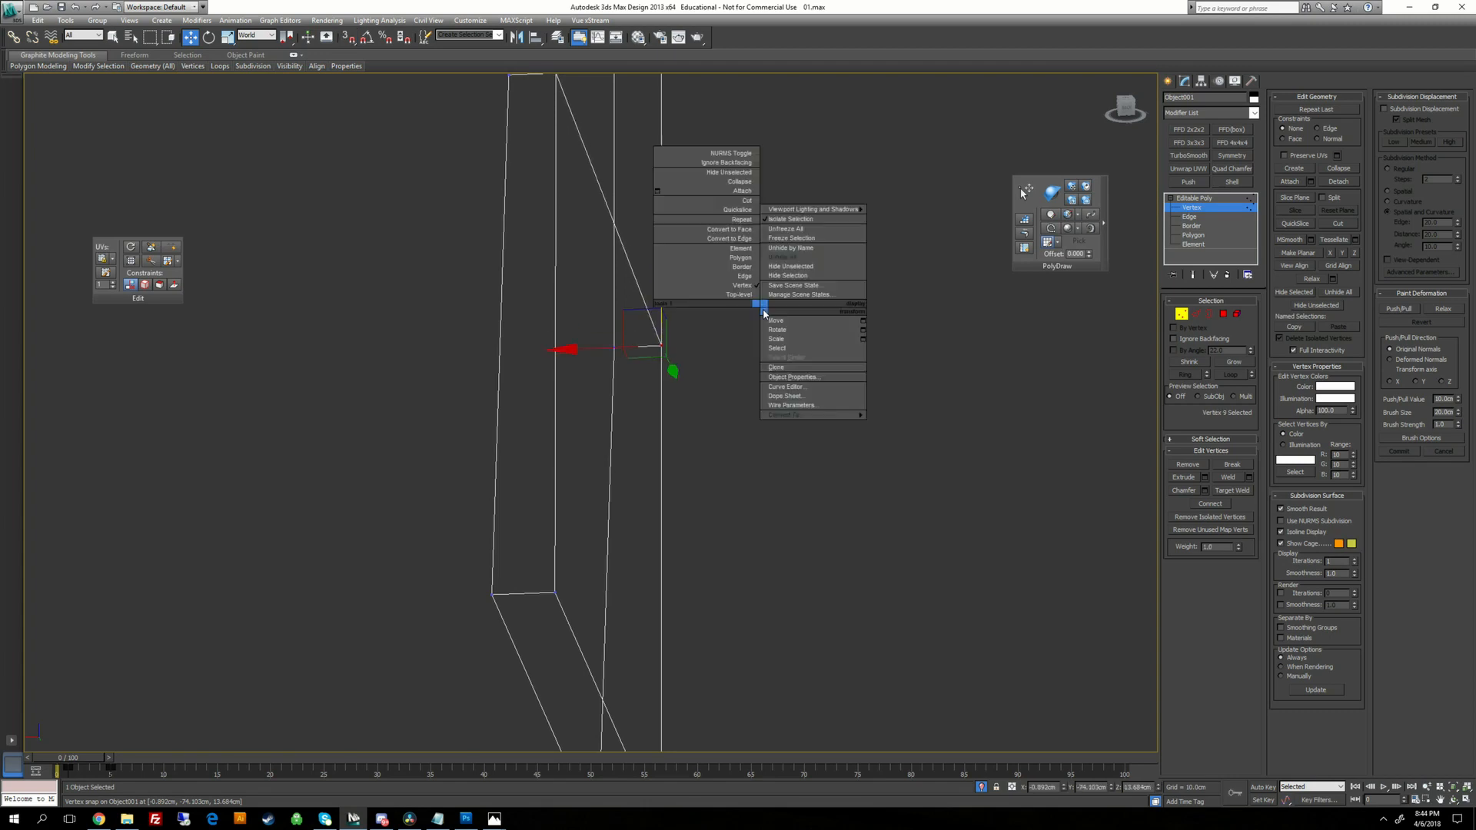
click(792, 220)
Try to snap the end face's inner middle vertex sideways to the blade, and undo the move.
scroll(699, 333, up, 8)
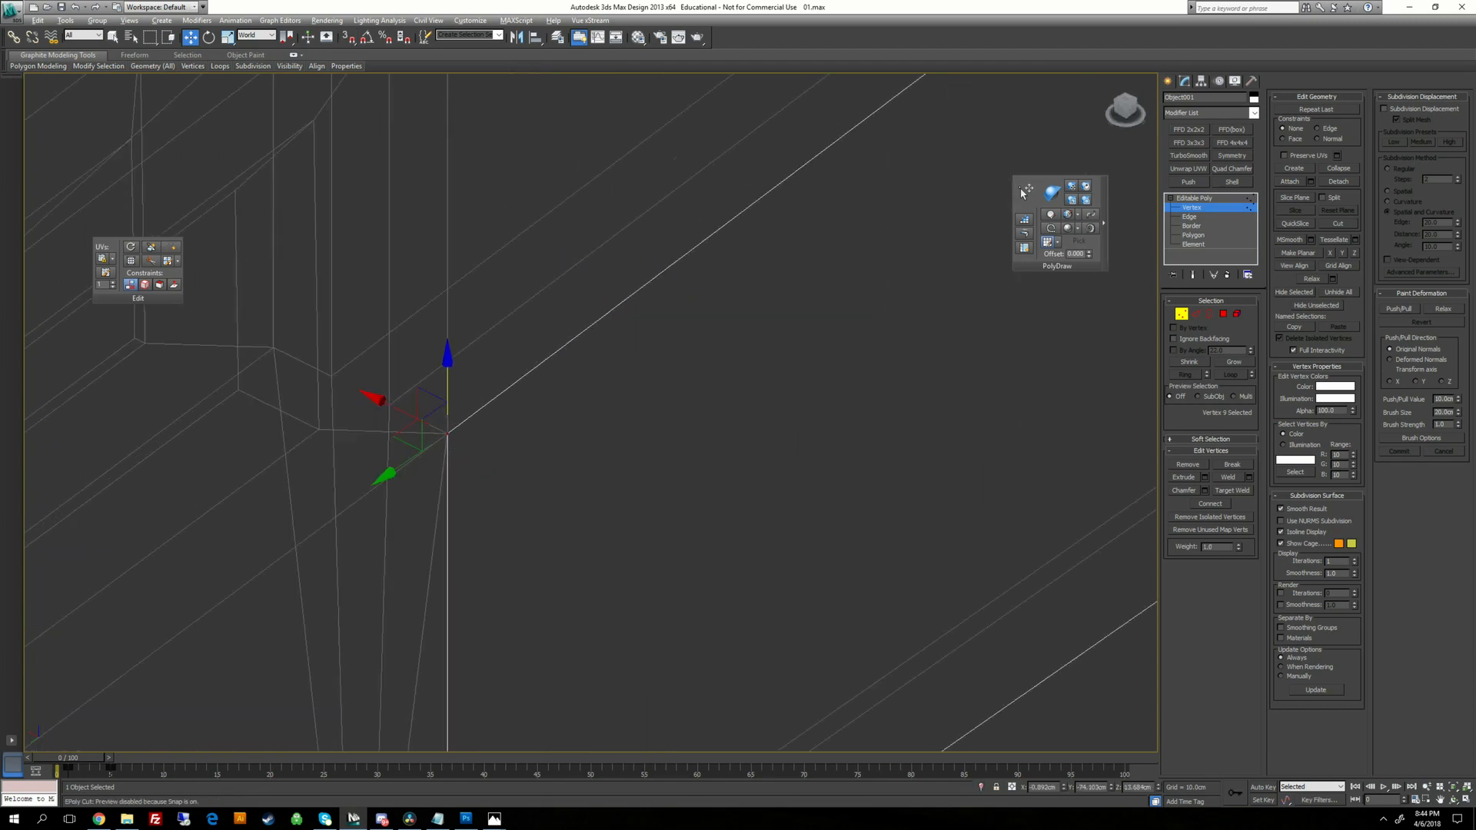
alt+middle_drag(699, 333, 465, 376)
click(496, 384)
key(s)
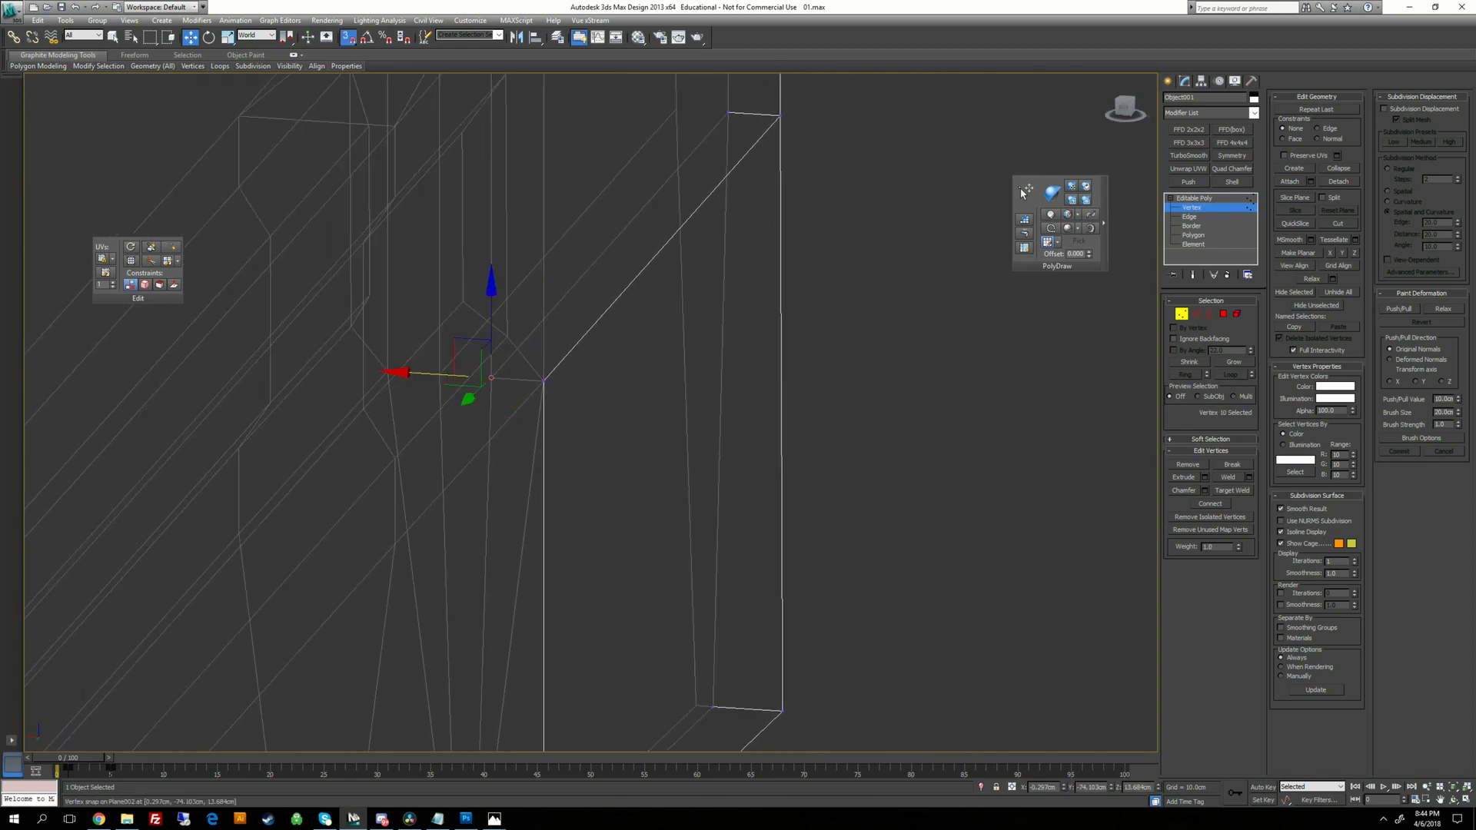
key(s)
drag(440, 374, 469, 377)
key(ctrl+z)
middle_drag(764, 251, 717, 399)
middle_drag(596, 722, 673, 389)
scroll(531, 603, down, 3)
middle_drag(701, 270, 660, 561)
middle_drag(759, 489, 720, 375)
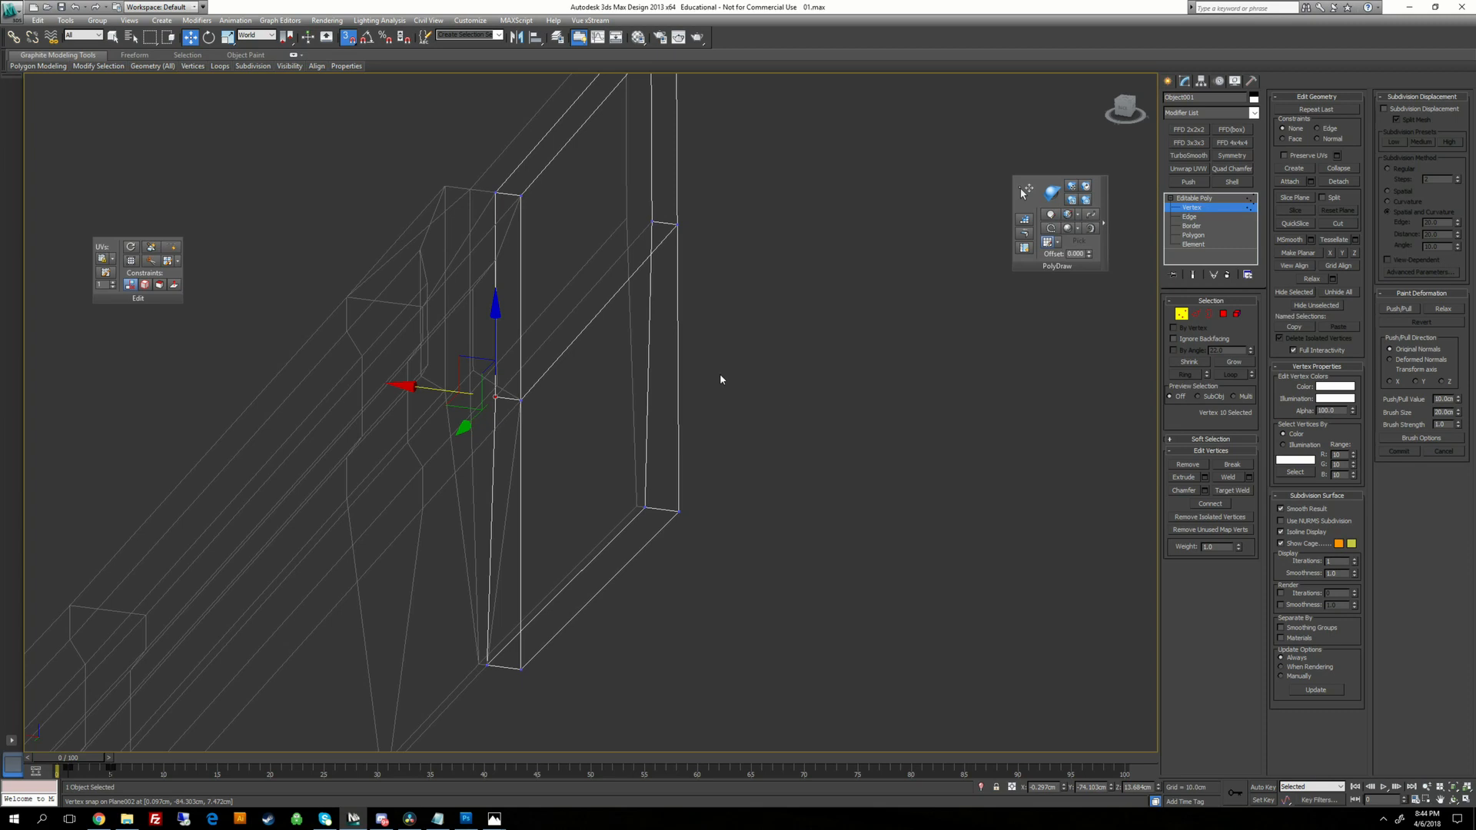
Connect the two upper vertical edges of the collar's outer side with 2 segments.
click(1193, 217)
click(595, 318)
alt+middle_drag(603, 339, 679, 379)
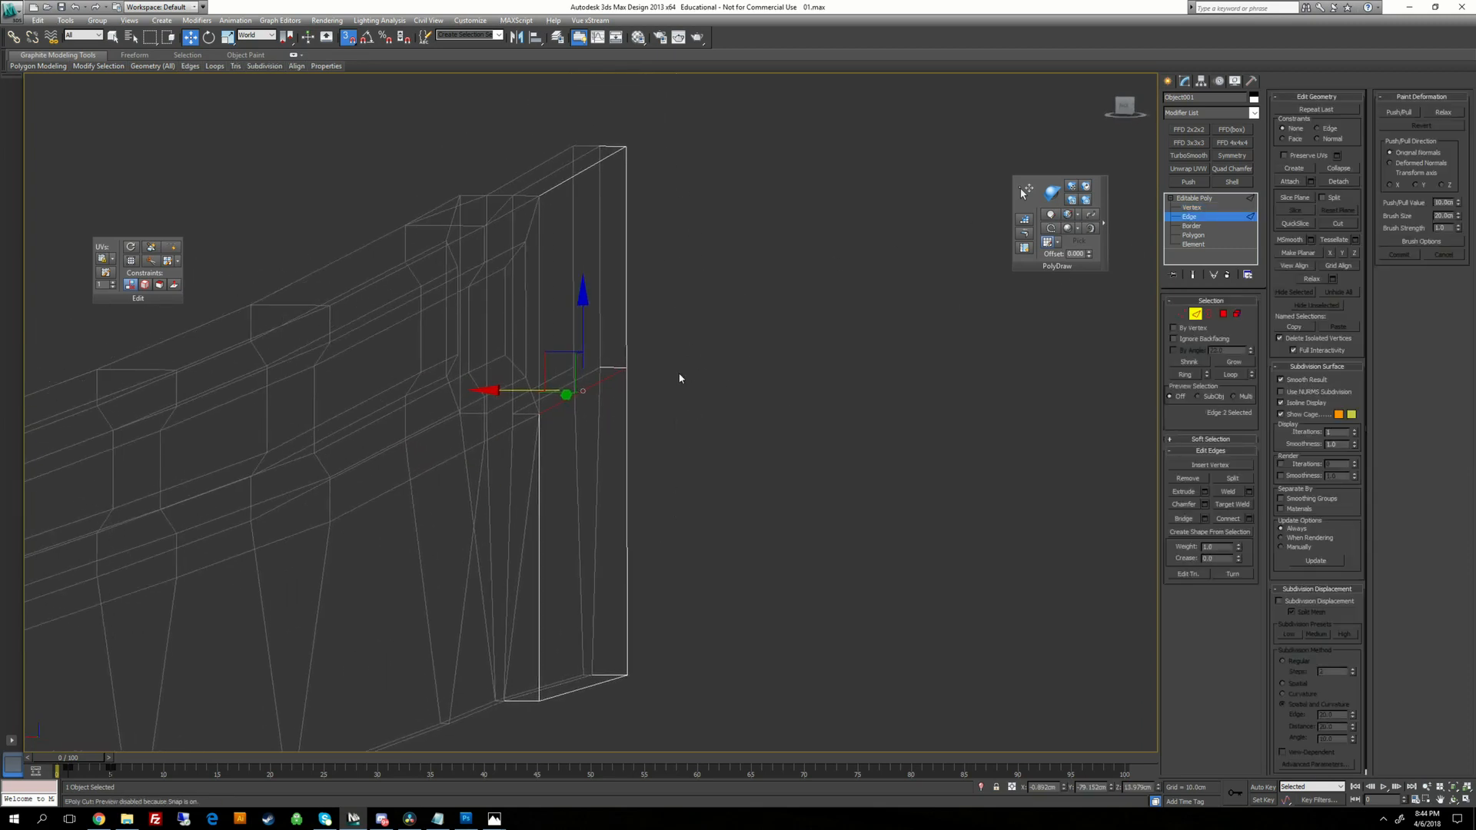
click(539, 311)
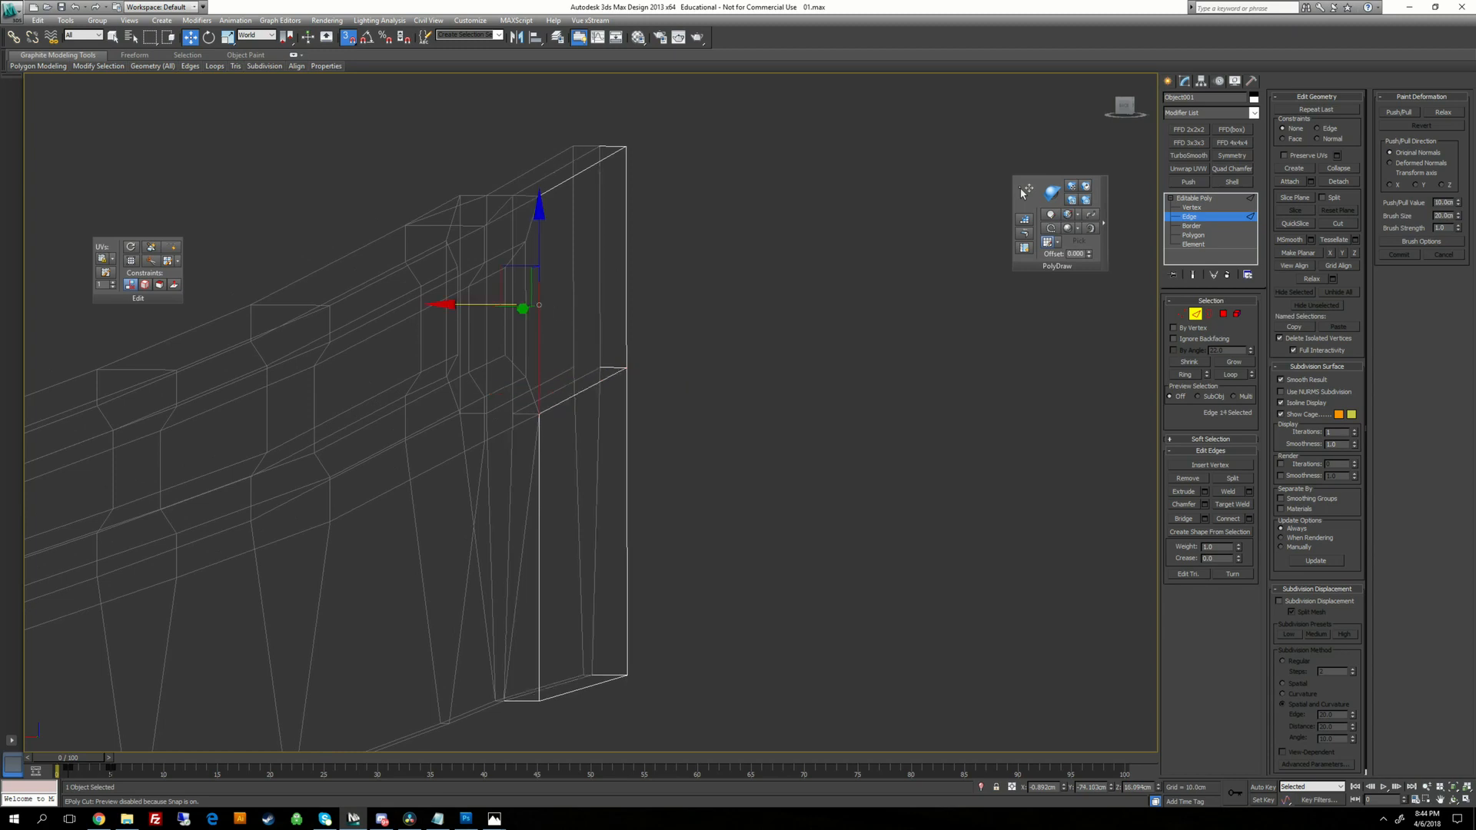
middle_drag(665, 461, 738, 396)
scroll(676, 384, down, 3)
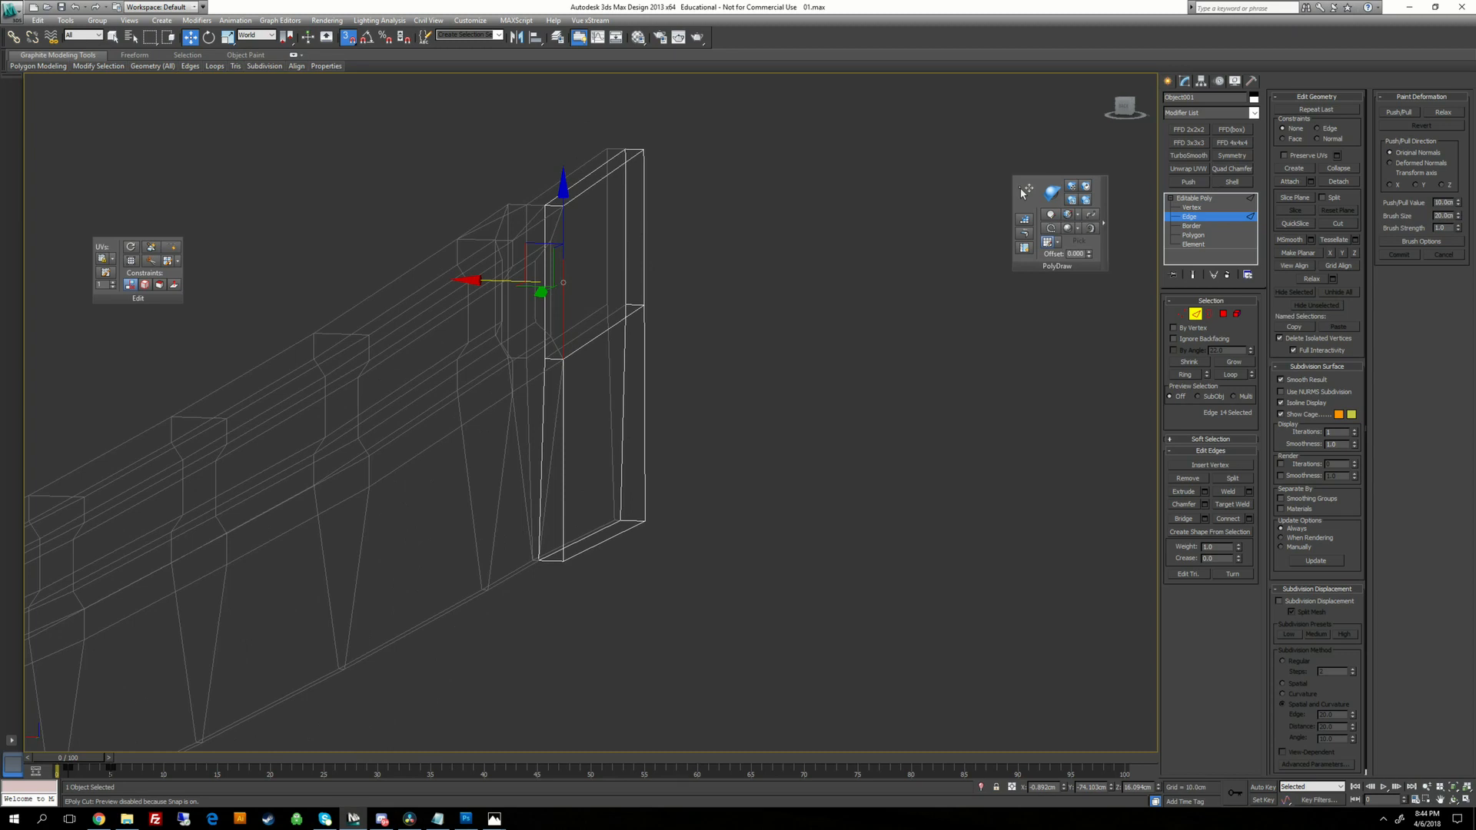
ctrl+click(644, 263)
middle_drag(683, 334, 645, 405)
key(q)
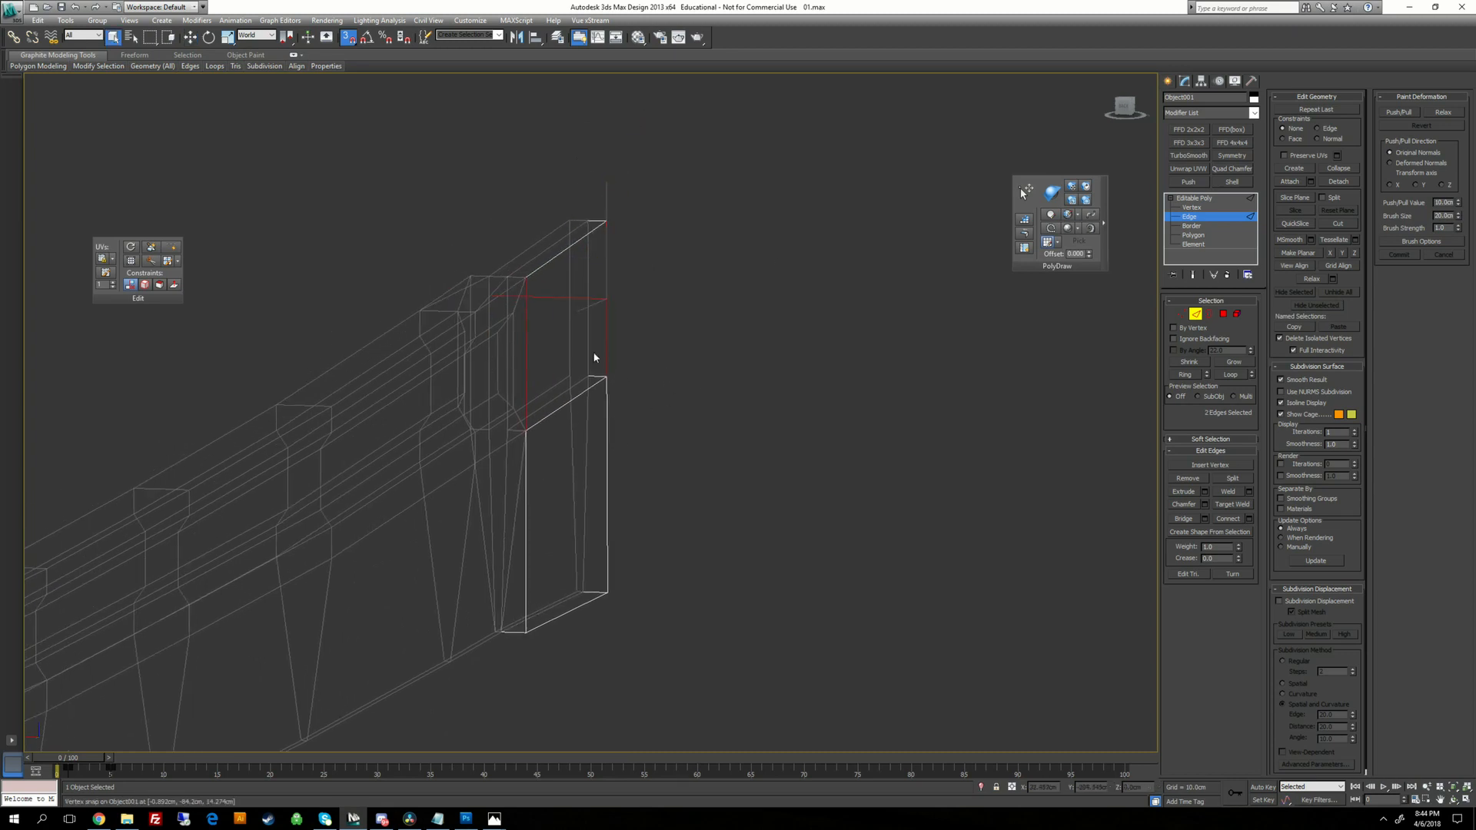
click(1249, 519)
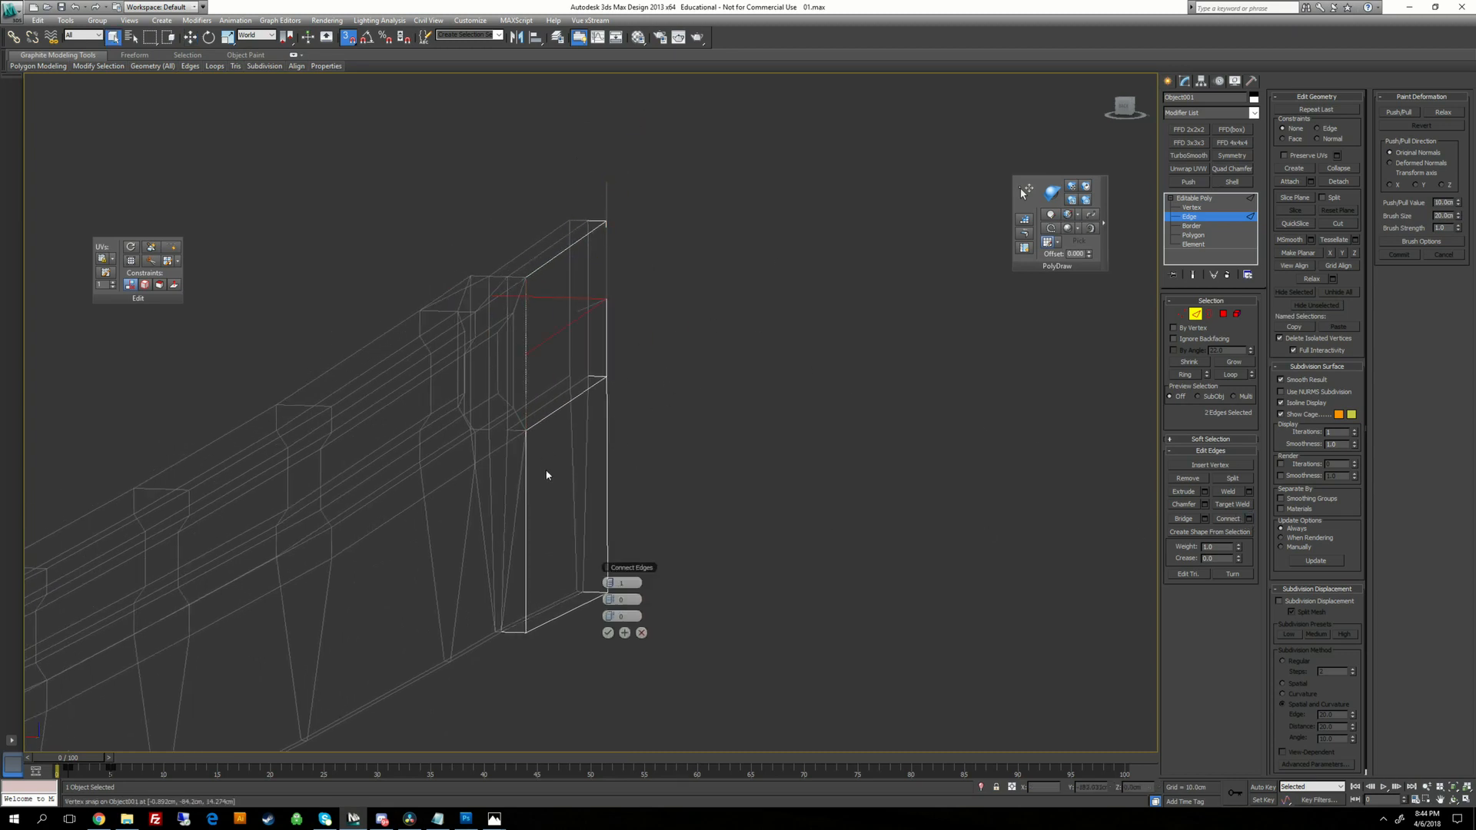
click(612, 583)
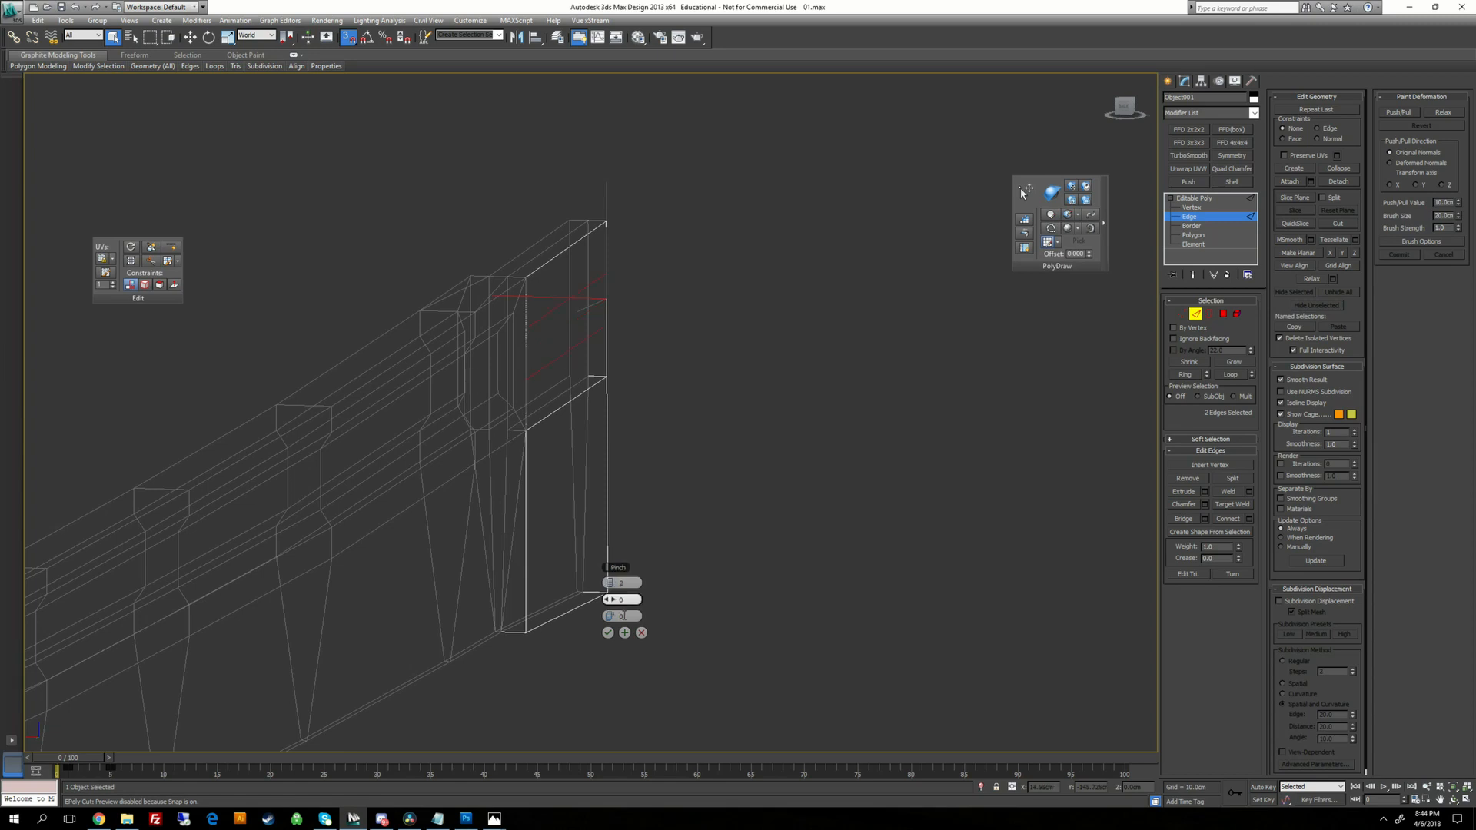
Connect the two lower vertical edges of the collar's outer side with three segments.
click(528, 504)
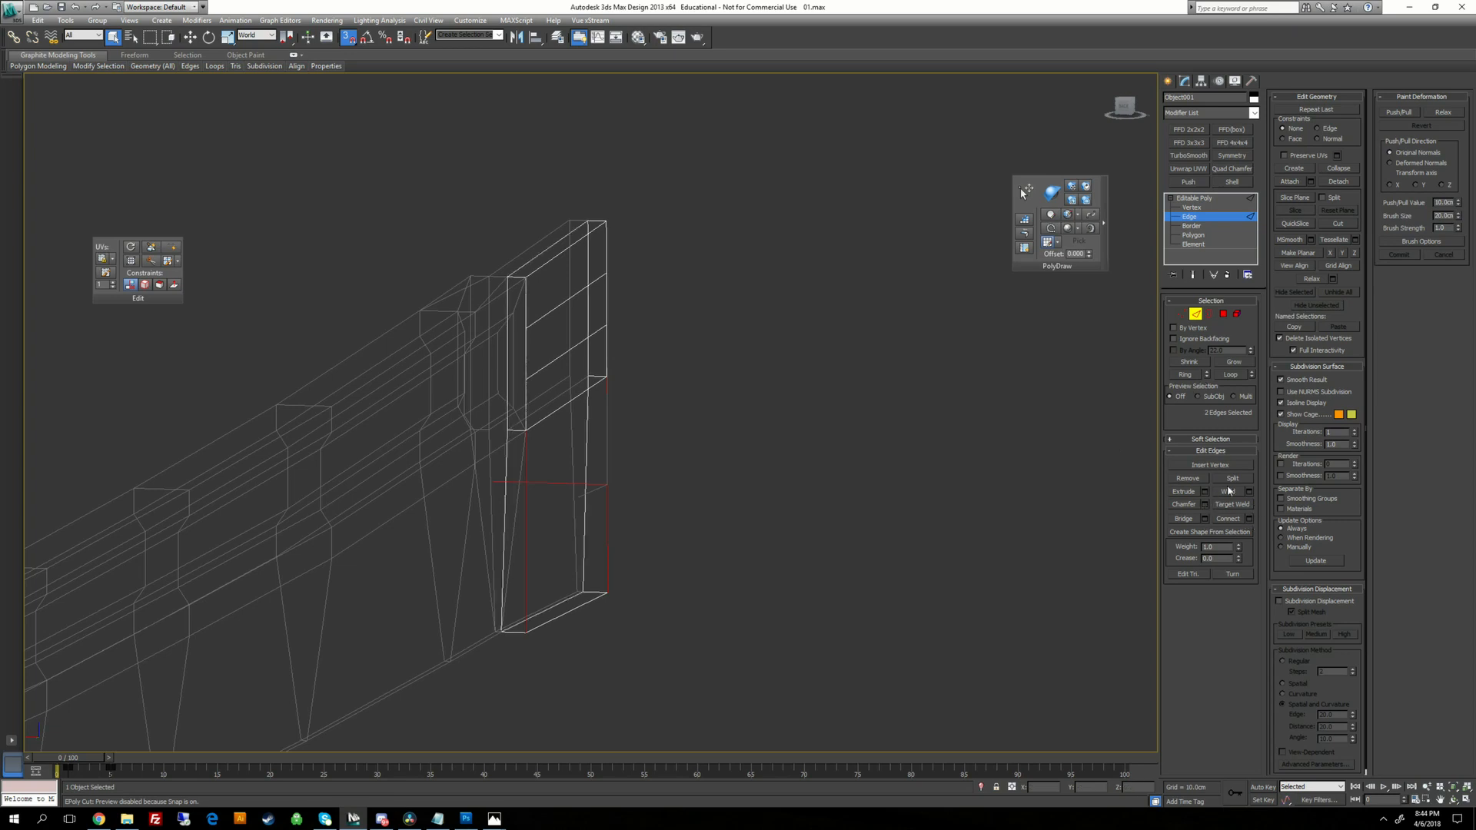
click(1248, 520)
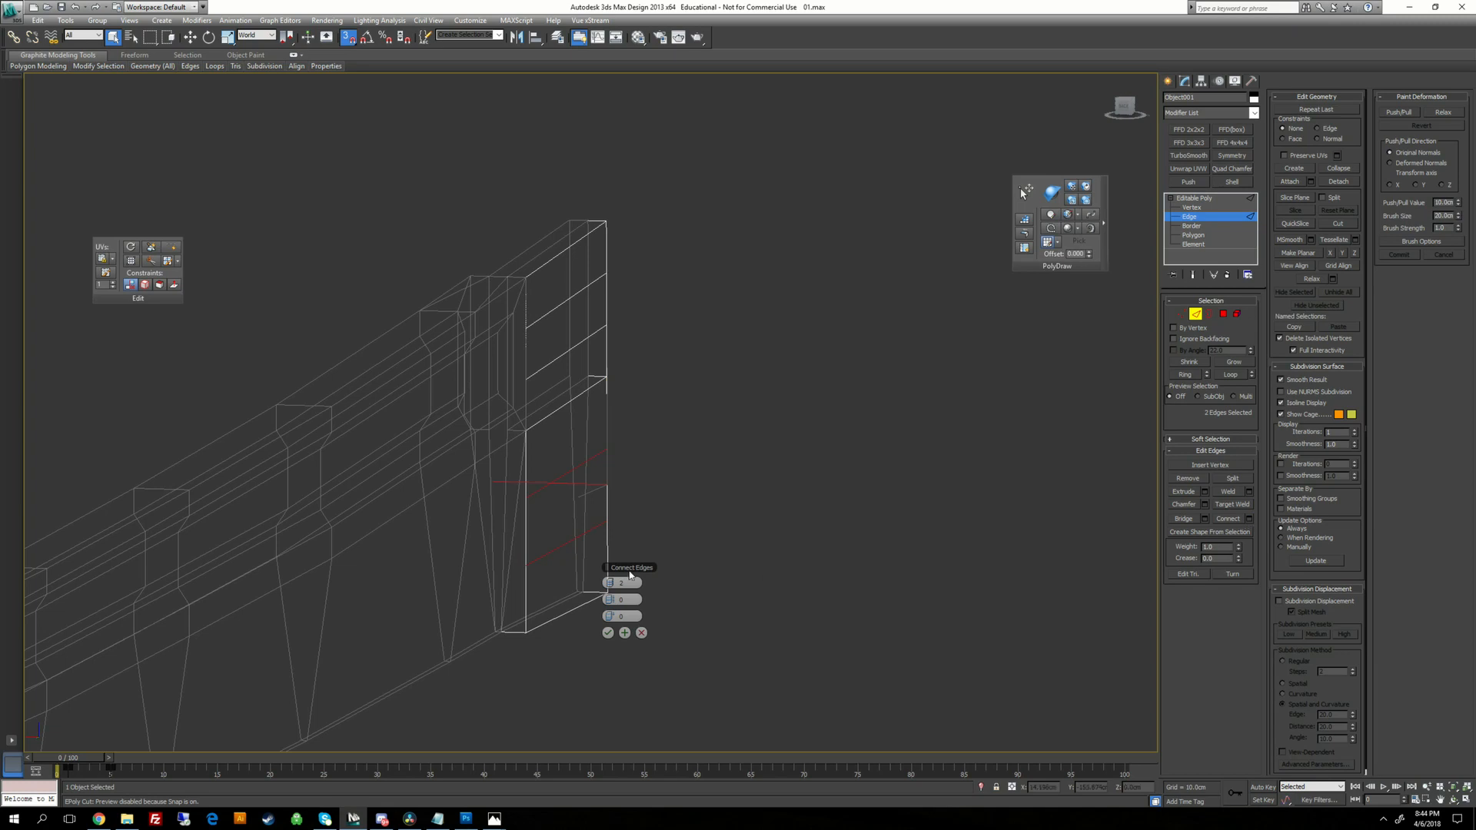
alt+middle_drag(638, 553, 616, 641)
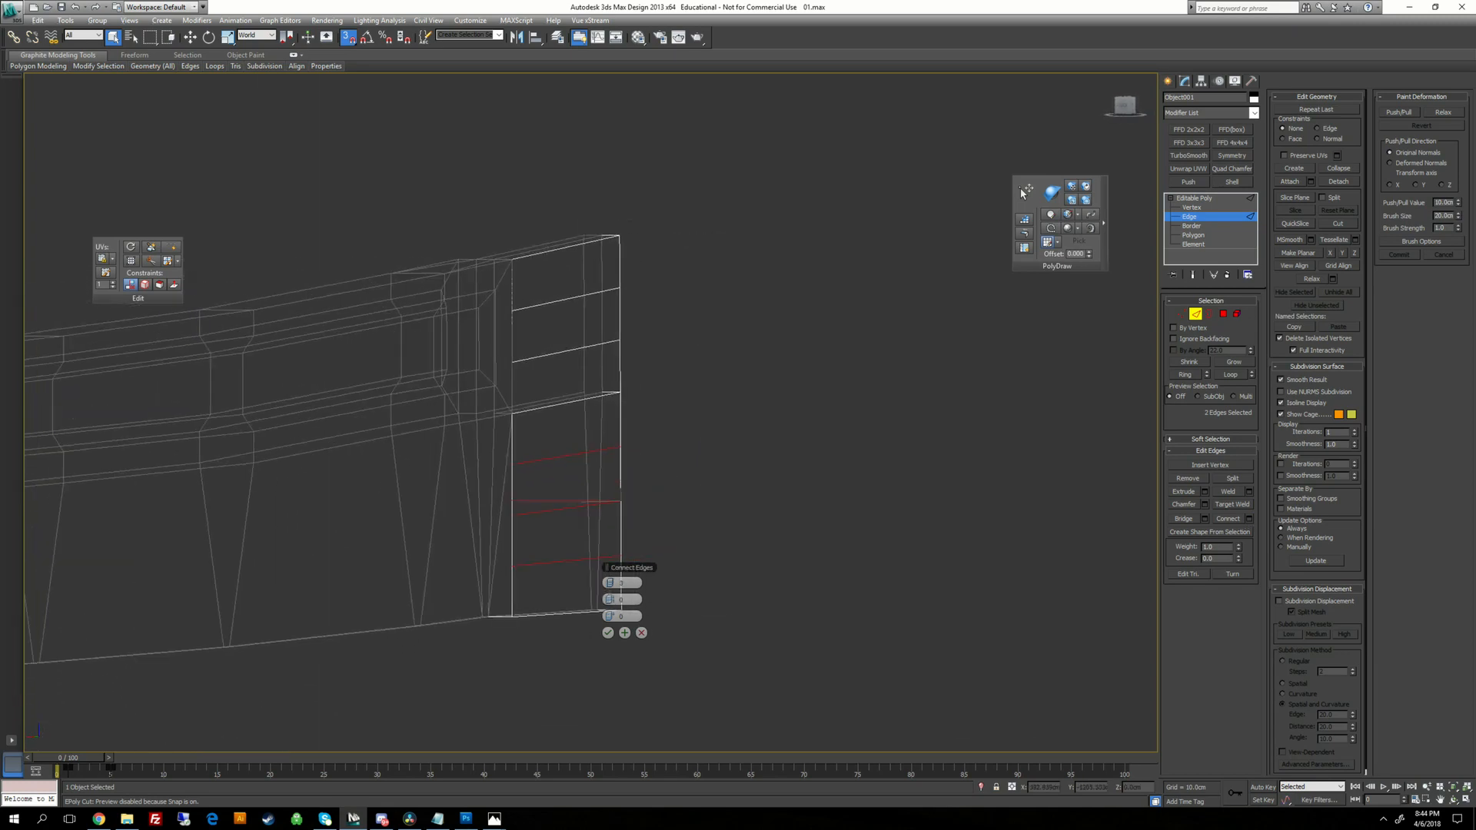
click(618, 627)
click(744, 526)
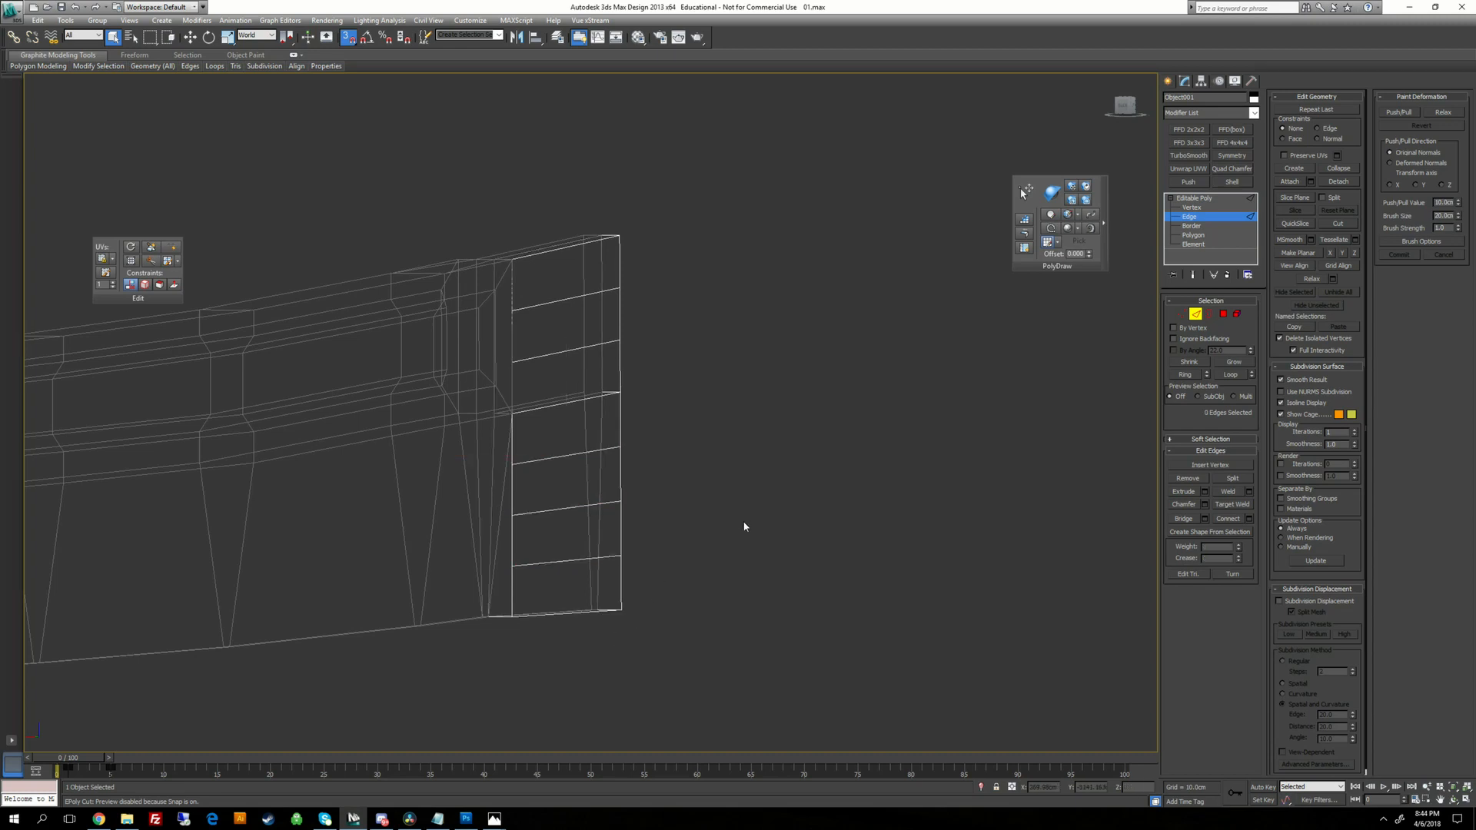
Examine the collar's segmented outer side against the blade in wireframe and shaded display from several angles.
click(1188, 209)
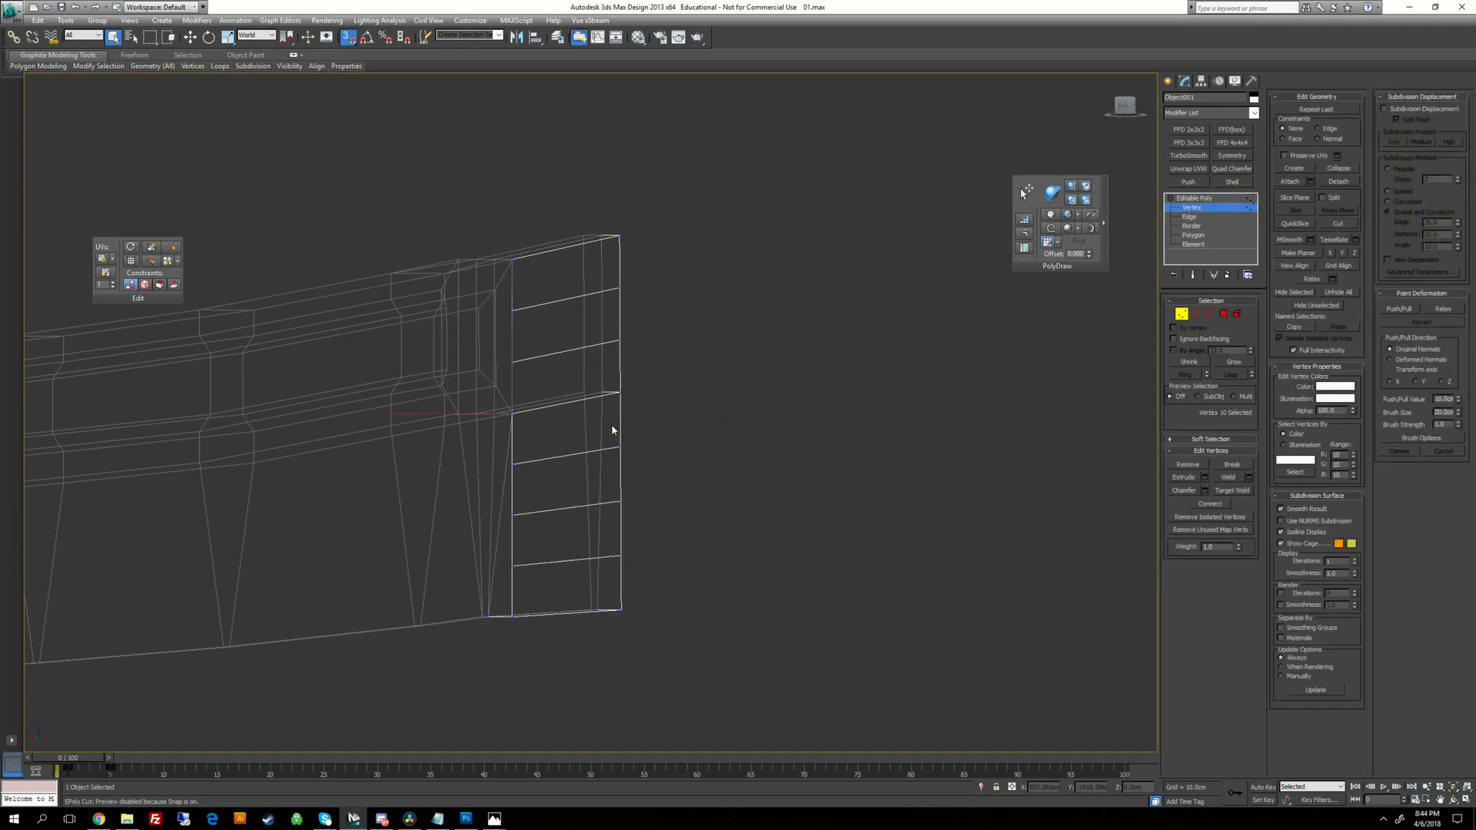
alt+middle_drag(613, 432, 530, 466)
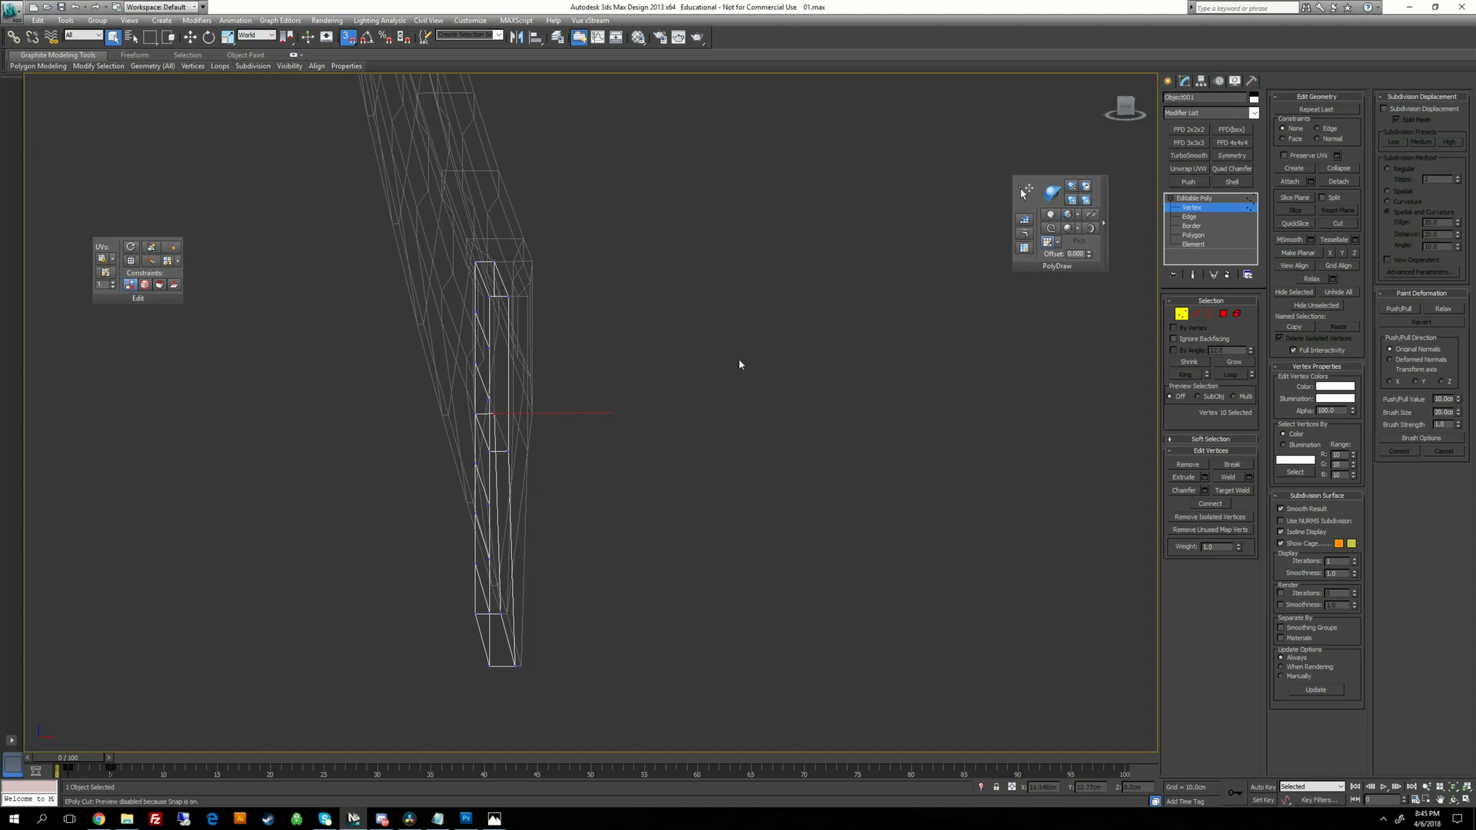
key(f)
scroll(616, 419, up, 6)
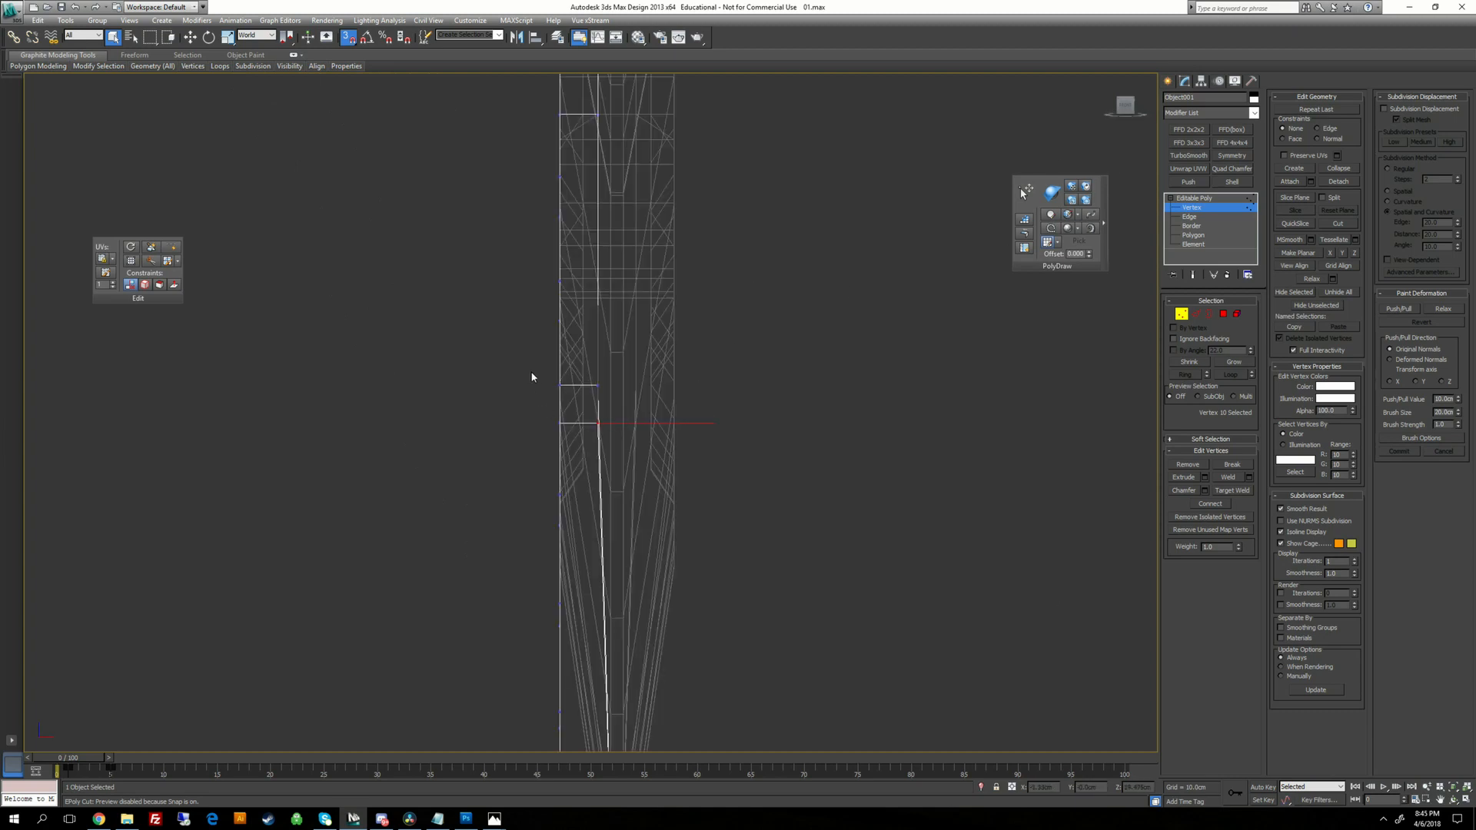
scroll(575, 397, down, 3)
alt+middle_drag(615, 397, 726, 433)
key(p)
scroll(715, 415, down, 6)
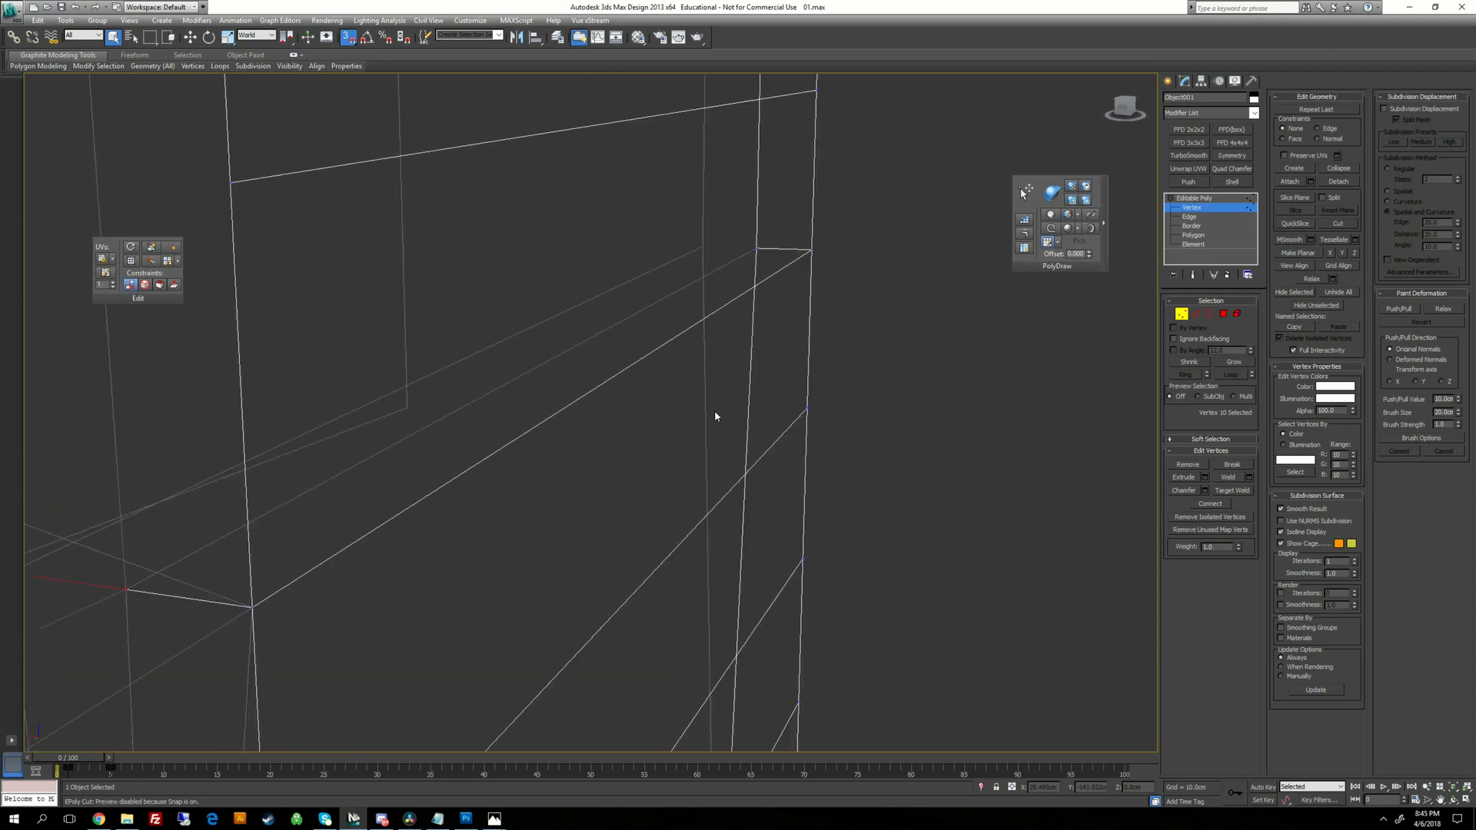
scroll(707, 407, up, 3)
key(F3)
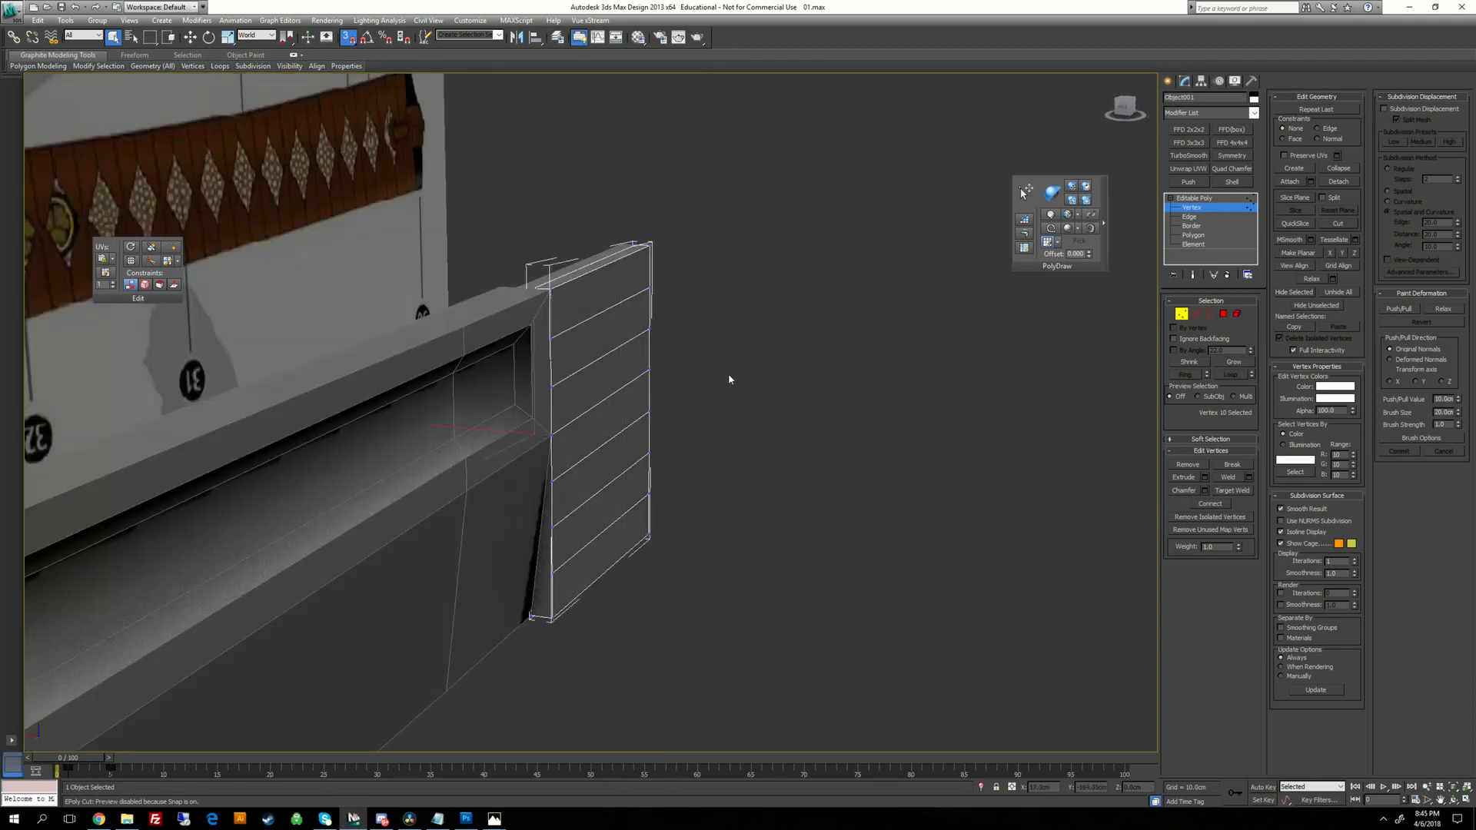
scroll(999, 246, up, 1)
Turn off snapping and move the middle cross edge of the collar's outer side outward, away from the blade.
click(1189, 217)
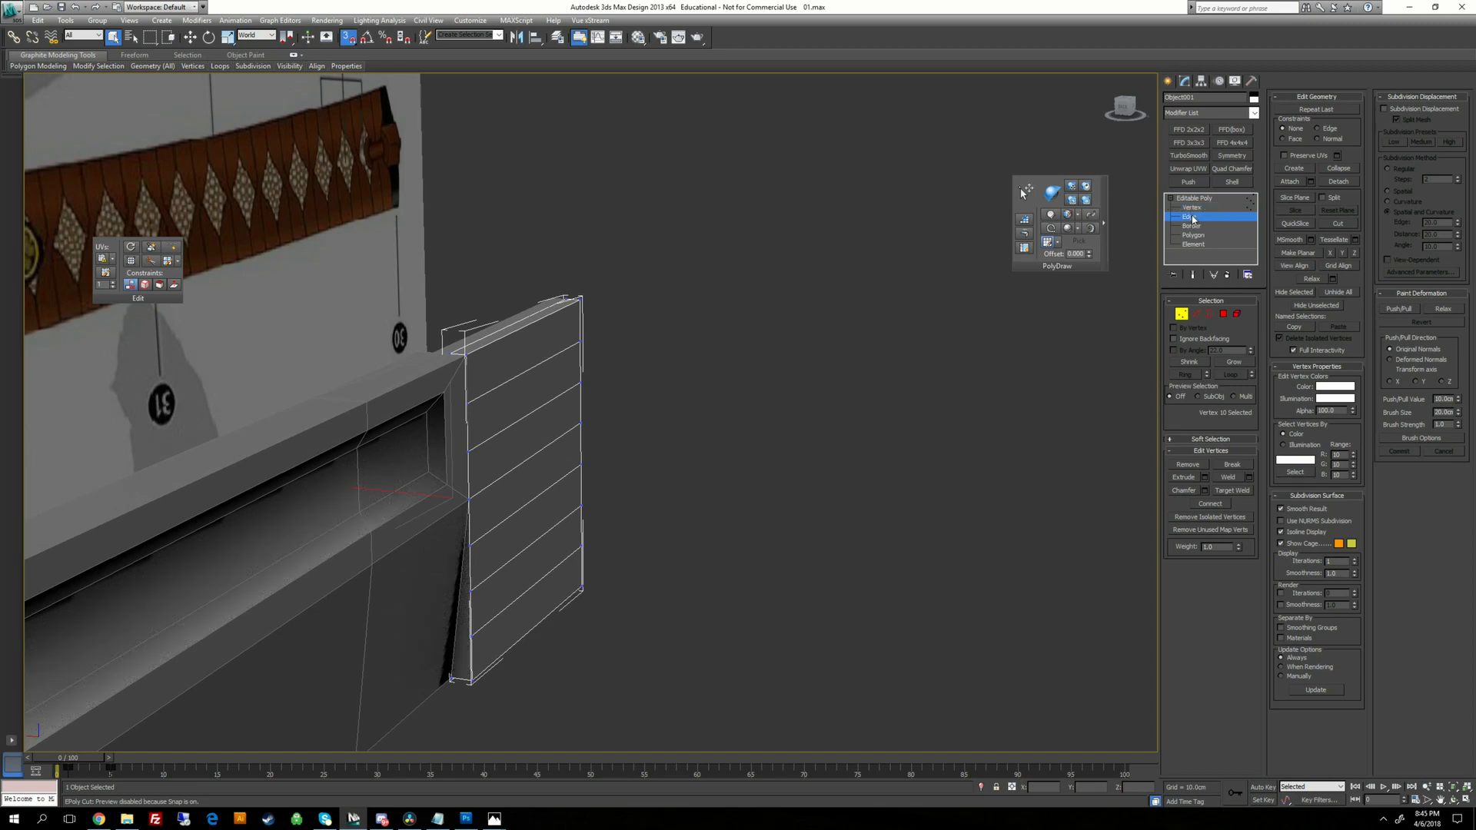
click(504, 477)
alt+middle_drag(536, 461, 600, 462)
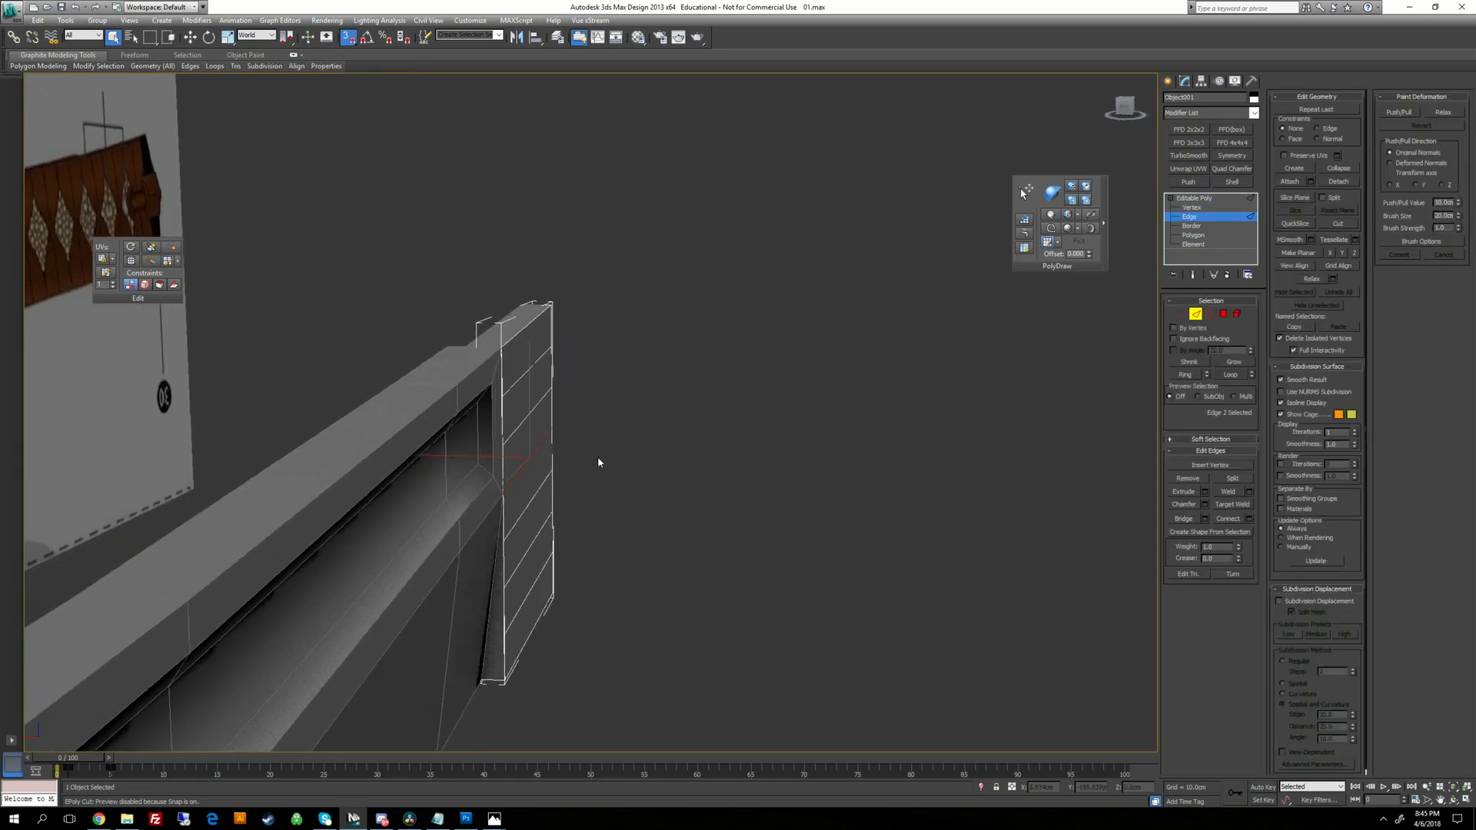
key(w)
key(s)
drag(477, 458, 486, 458)
Move the cross edges directly above and below the middle one outward, and push the middle edge out slightly further.
click(529, 505)
ctrl+click(530, 415)
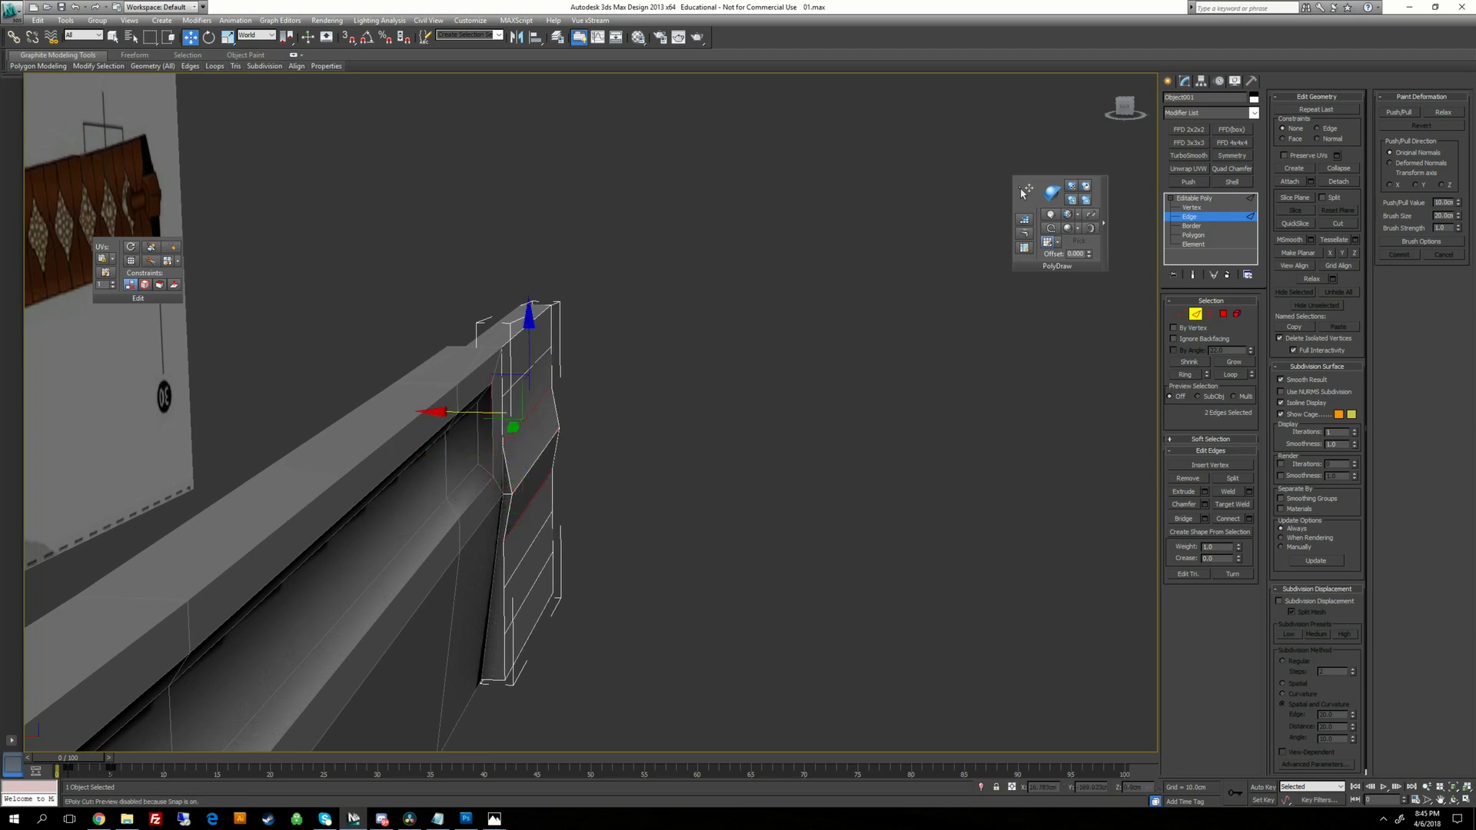
drag(469, 412, 482, 458)
click(599, 441)
click(536, 460)
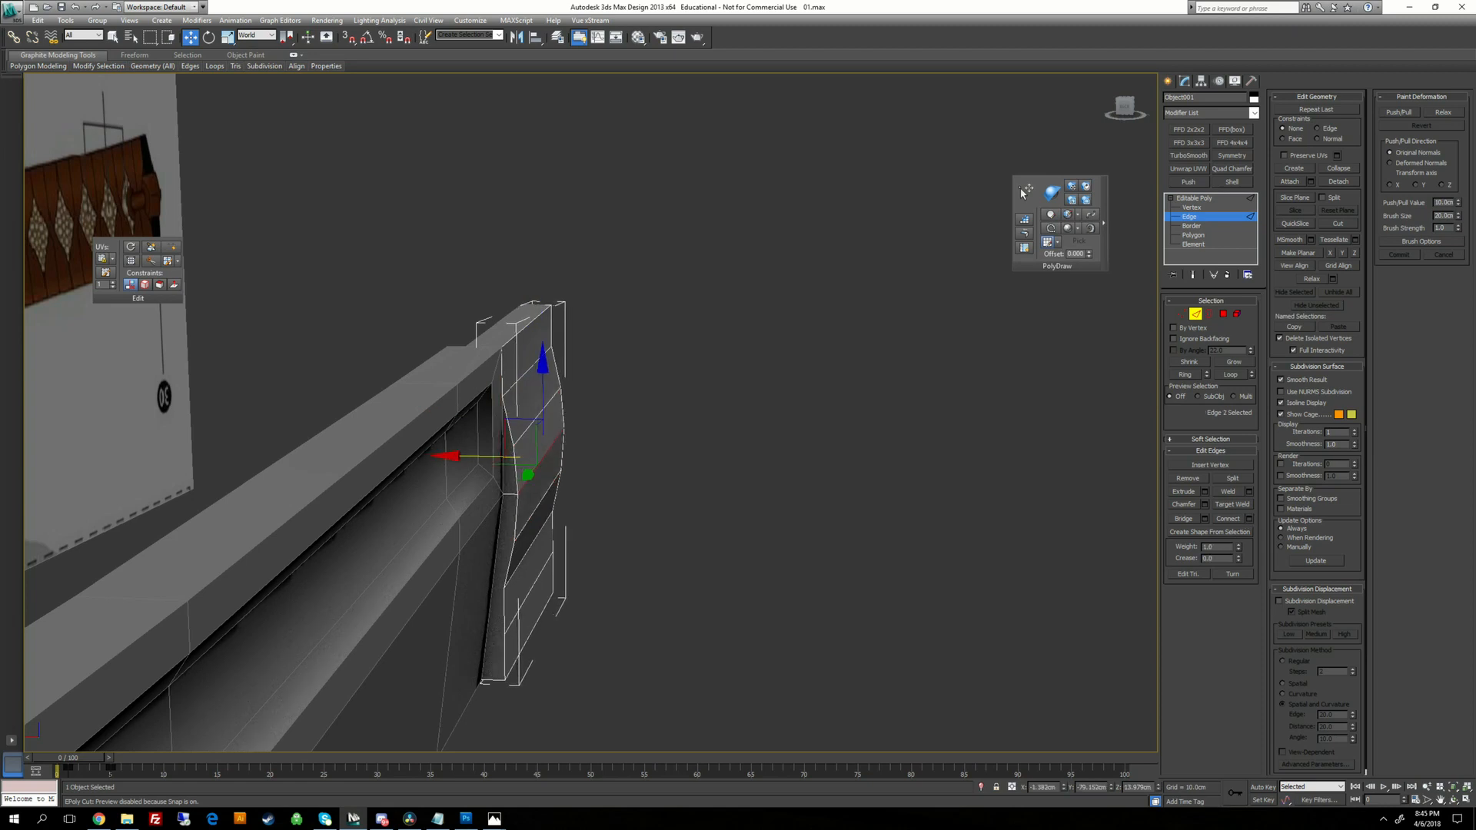
Move the next upper and lower cross edges outward, and shift the outer side's bottom edge in toward the blade.
click(530, 369)
ctrl+click(533, 548)
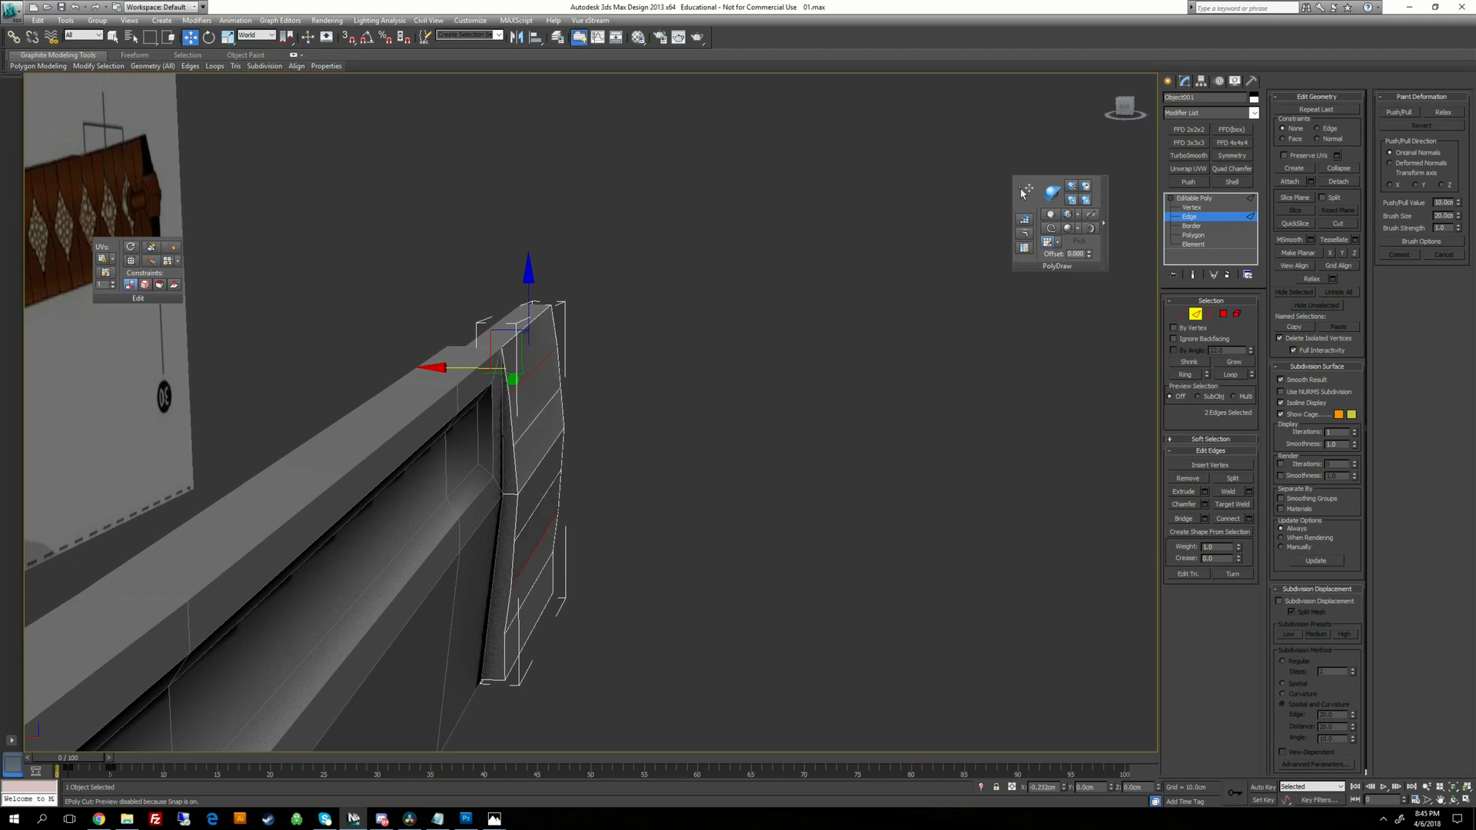
click(486, 615)
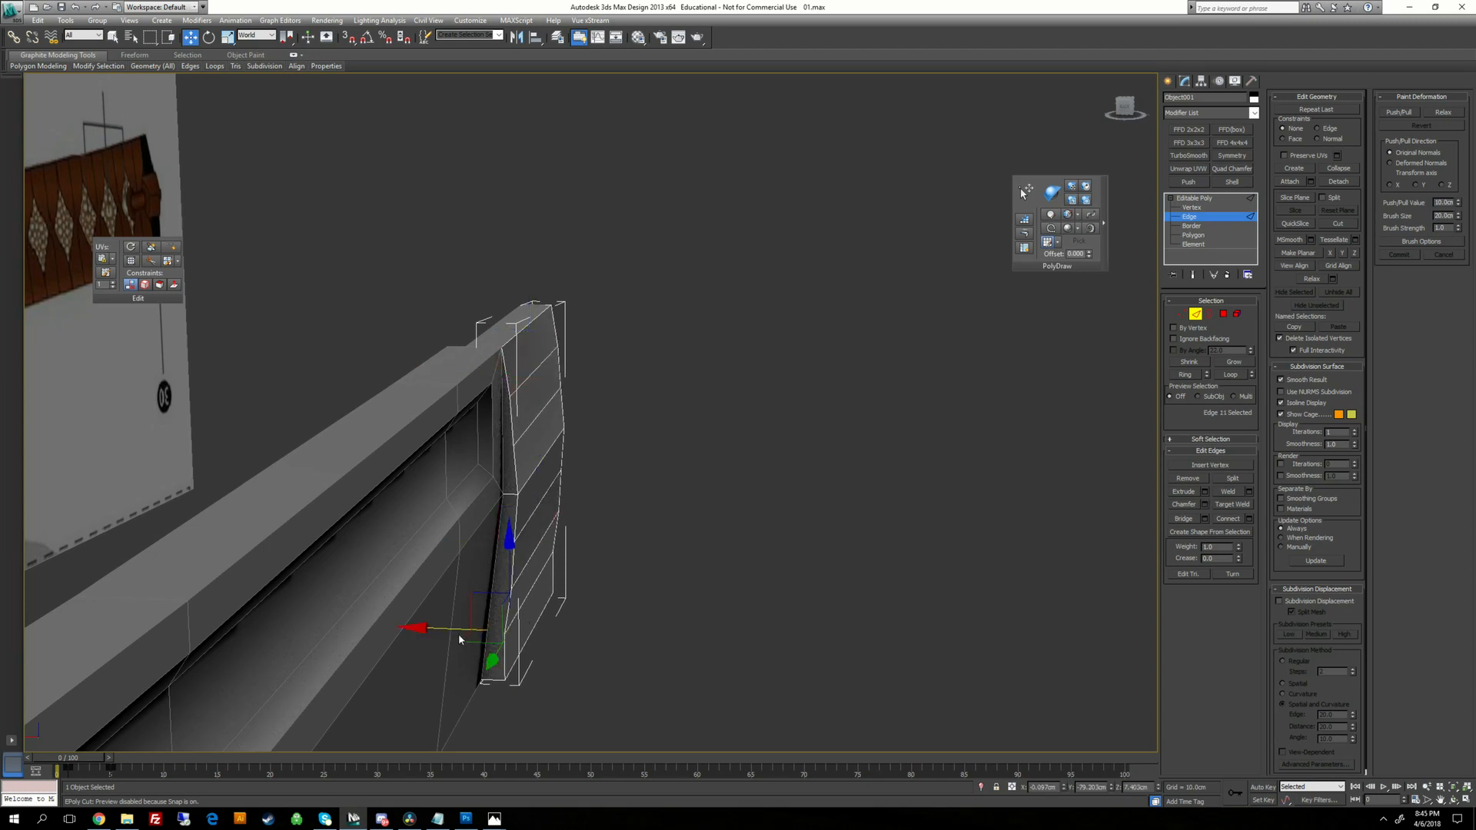
click(532, 642)
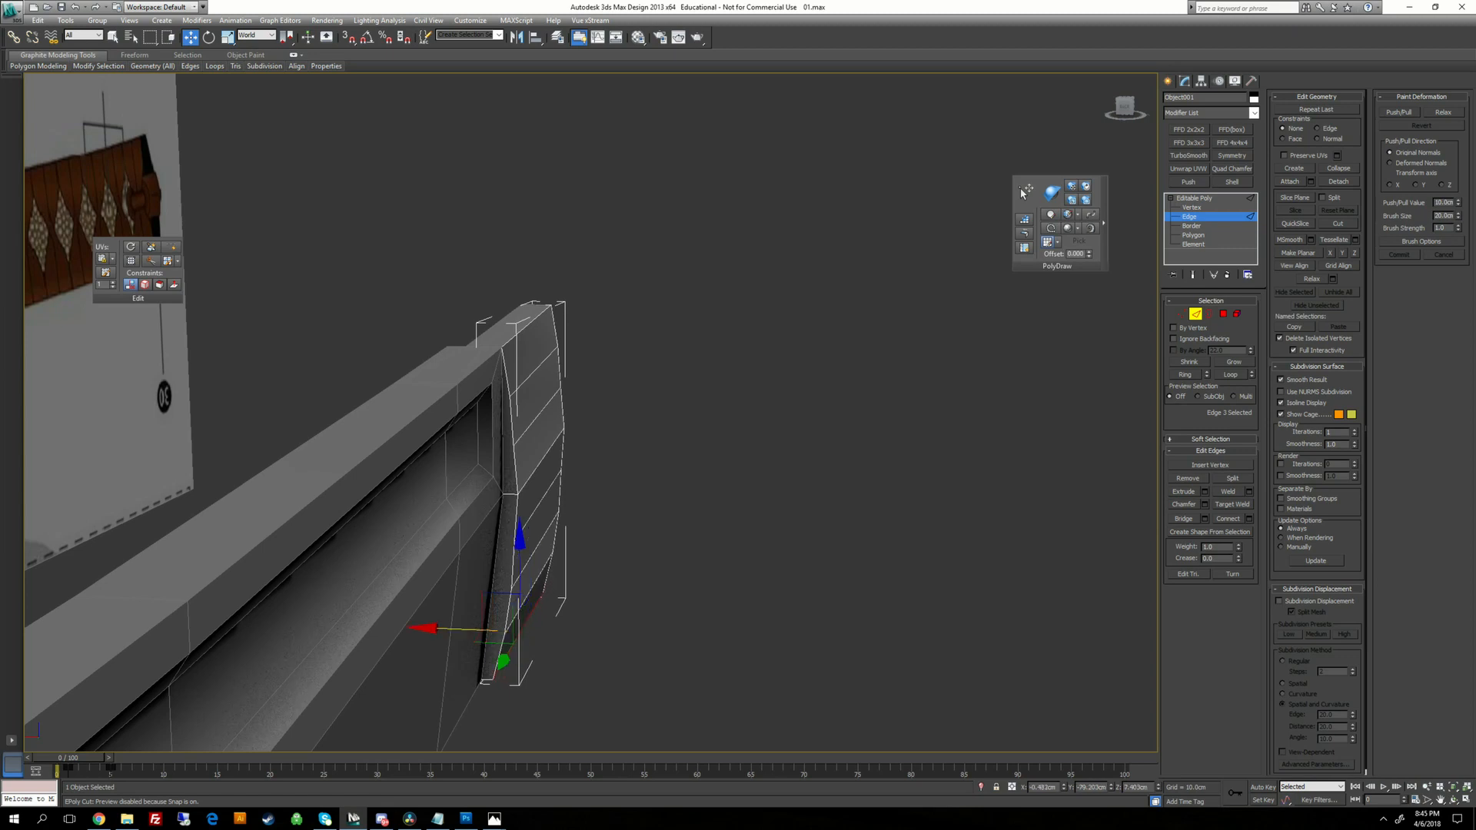
Fine-tune the sideways offsets of the cross edges below and above the middle to smooth the outer side's curve.
click(517, 492)
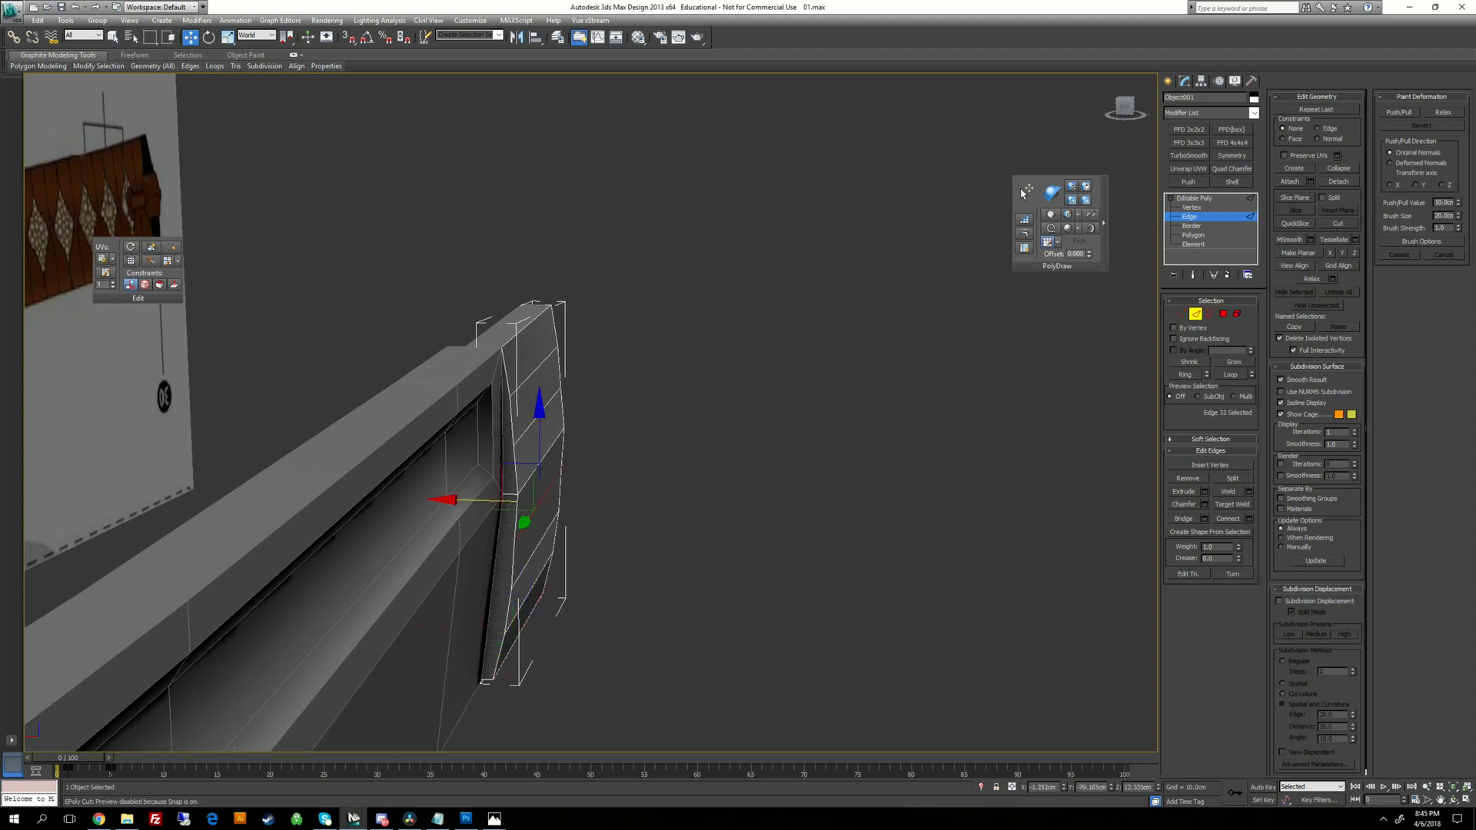
click(508, 538)
drag(471, 552, 469, 552)
click(515, 363)
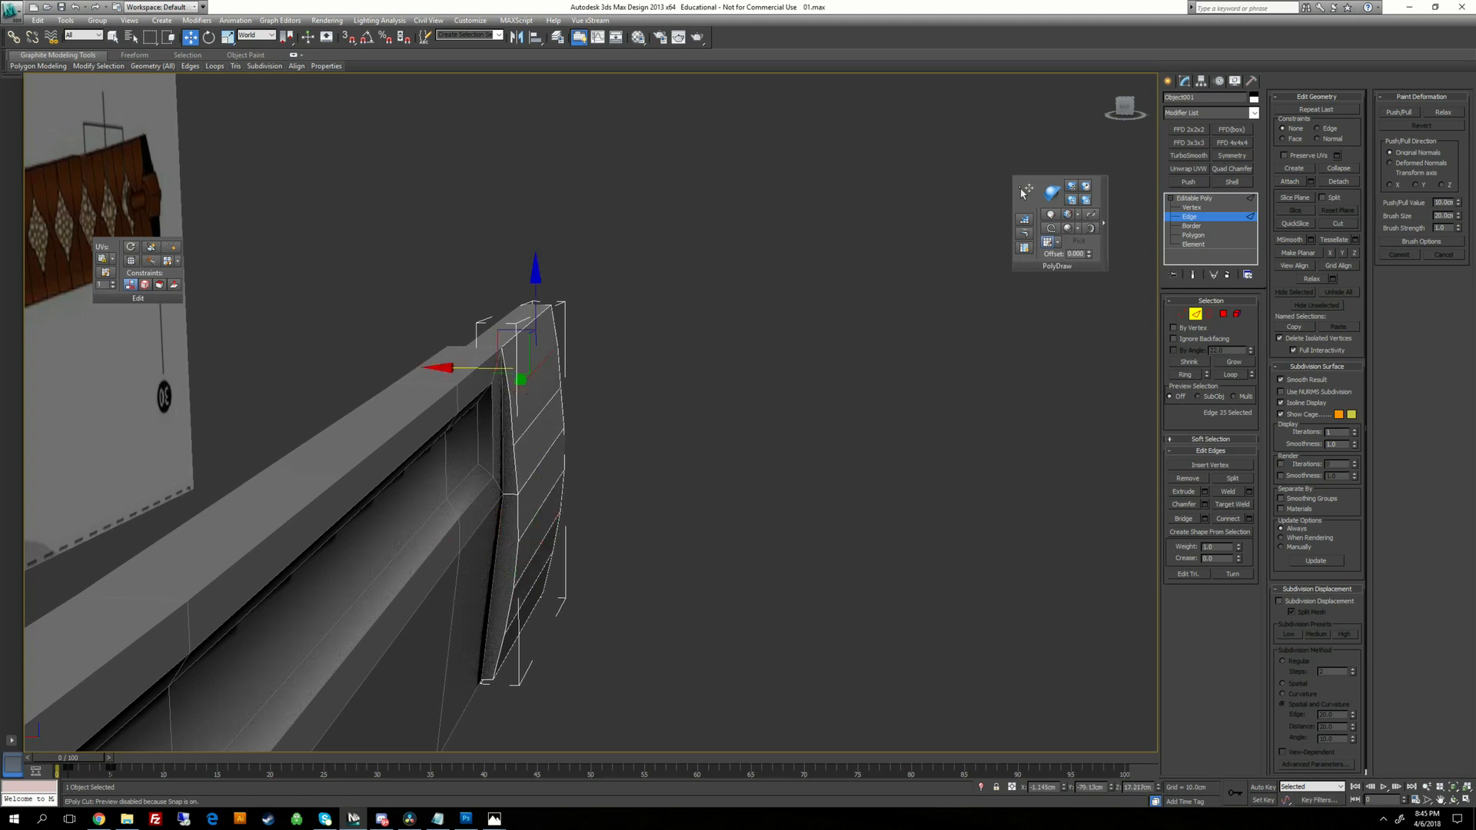
click(516, 413)
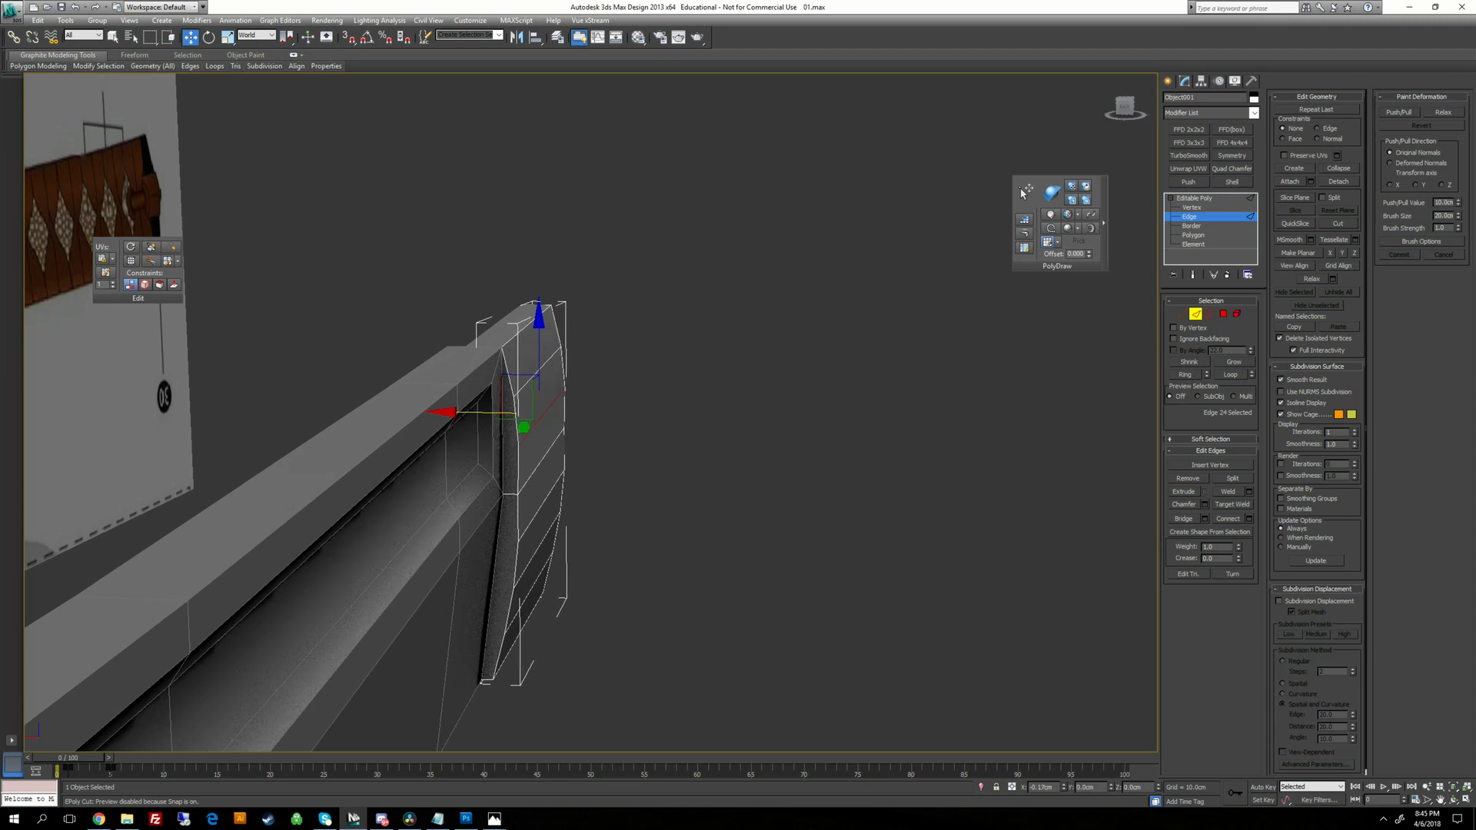
Nudge the middle cross edge outward and adjust the edges below it to round the collar's outer side.
click(478, 476)
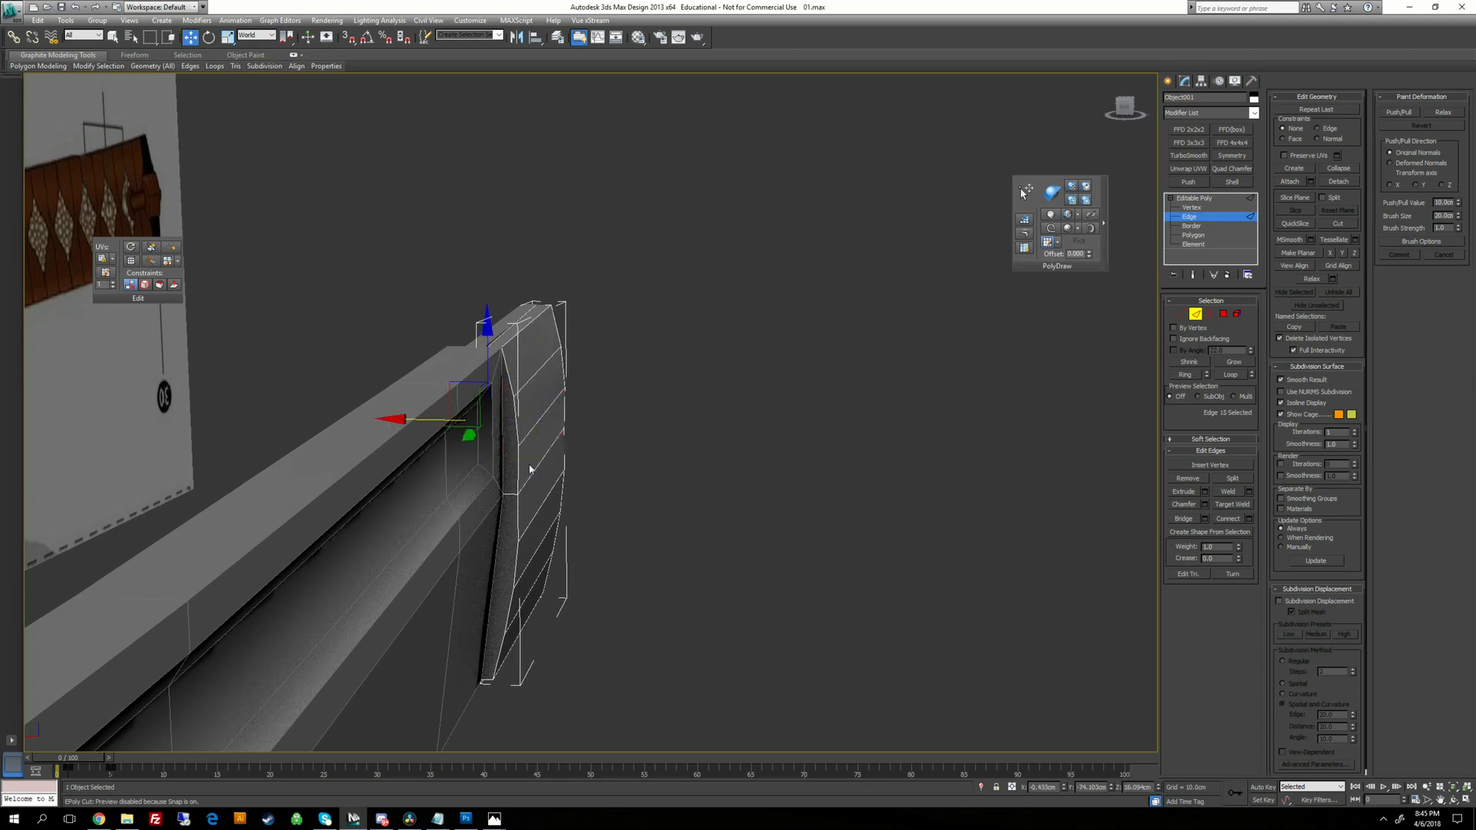
click(543, 485)
click(460, 478)
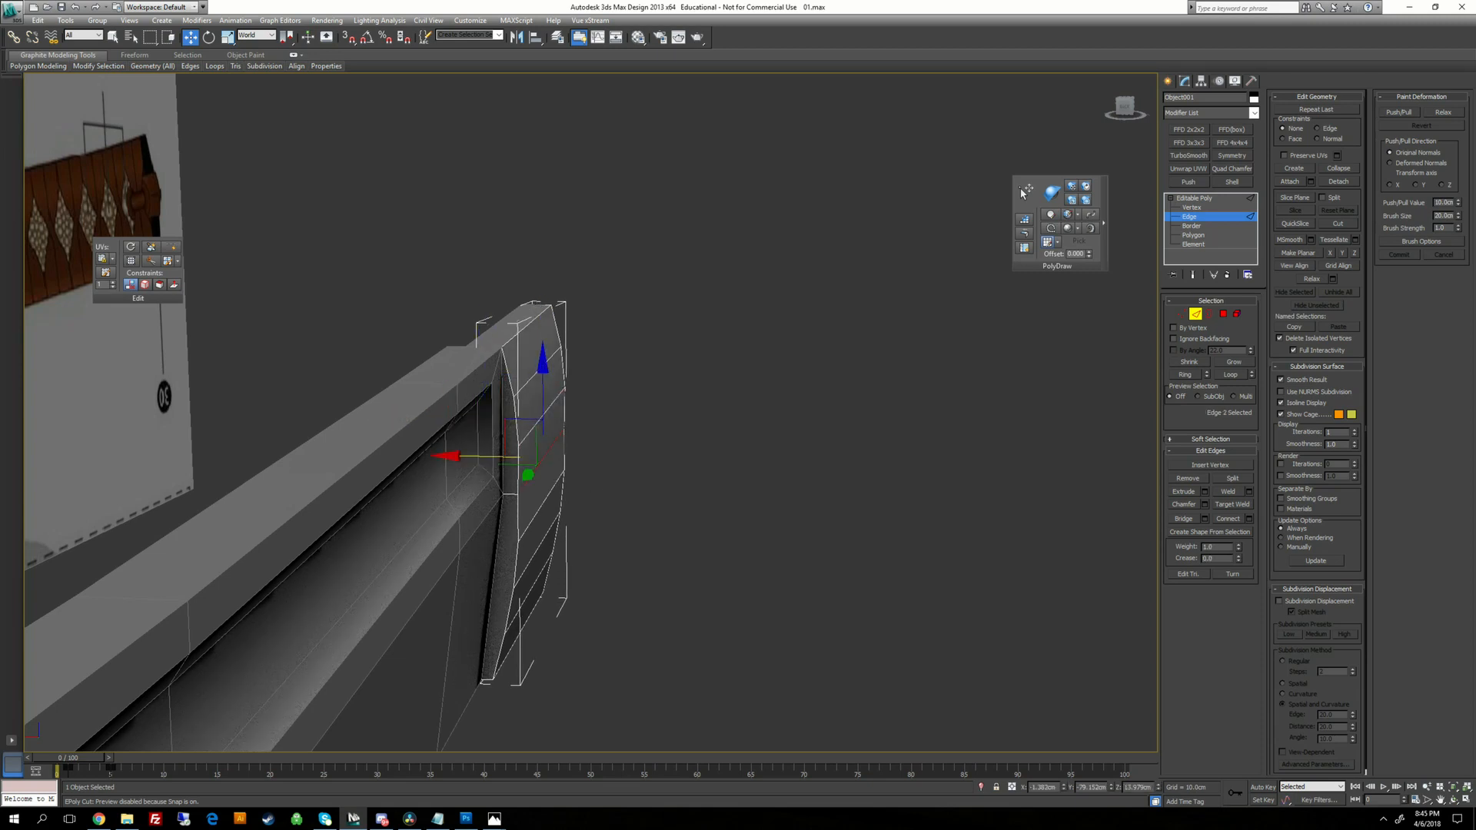
drag(483, 457, 488, 500)
click(542, 509)
click(538, 547)
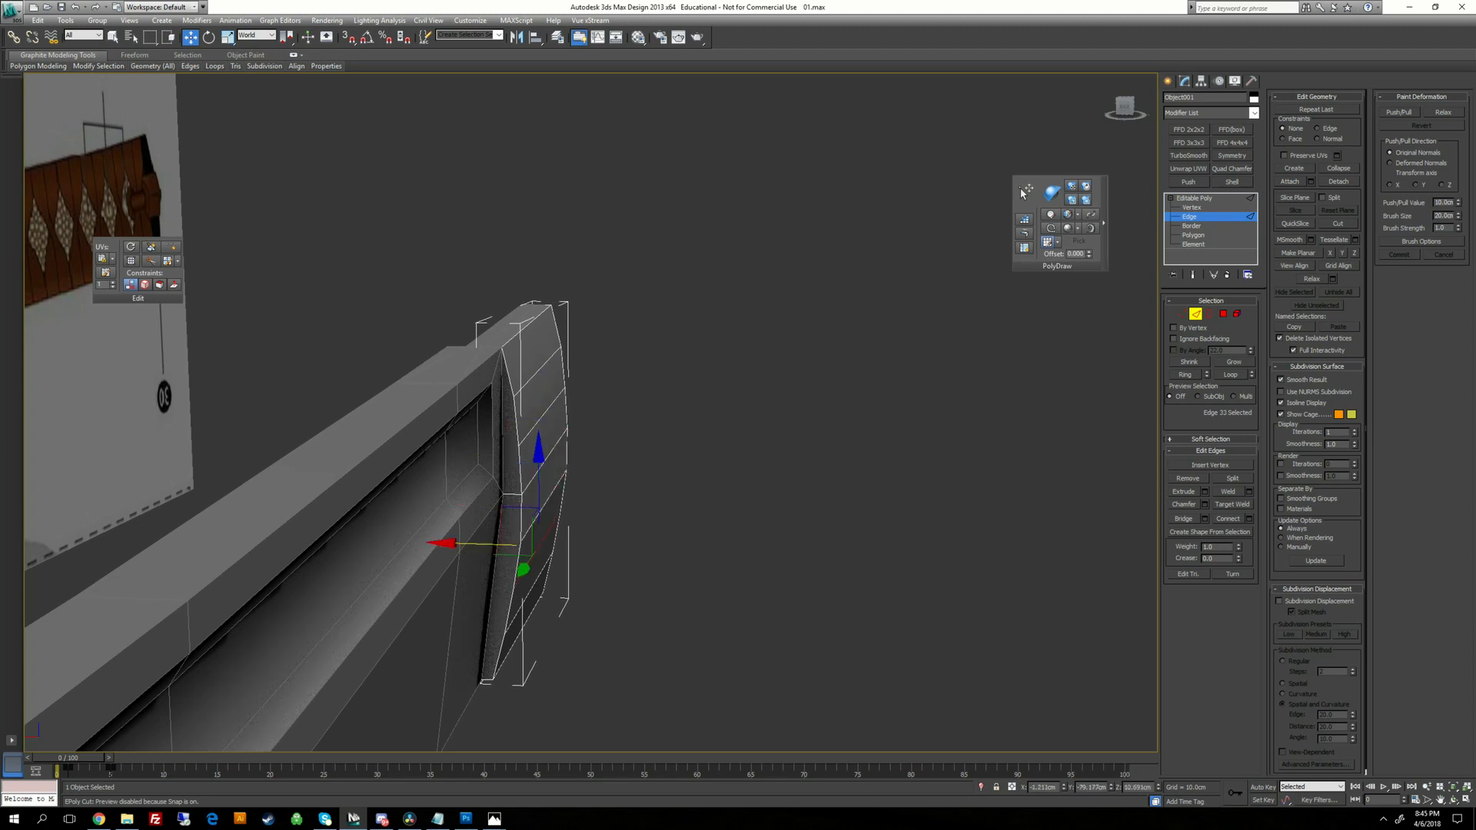
alt+middle_drag(588, 511, 746, 389)
click(533, 383)
click(559, 357)
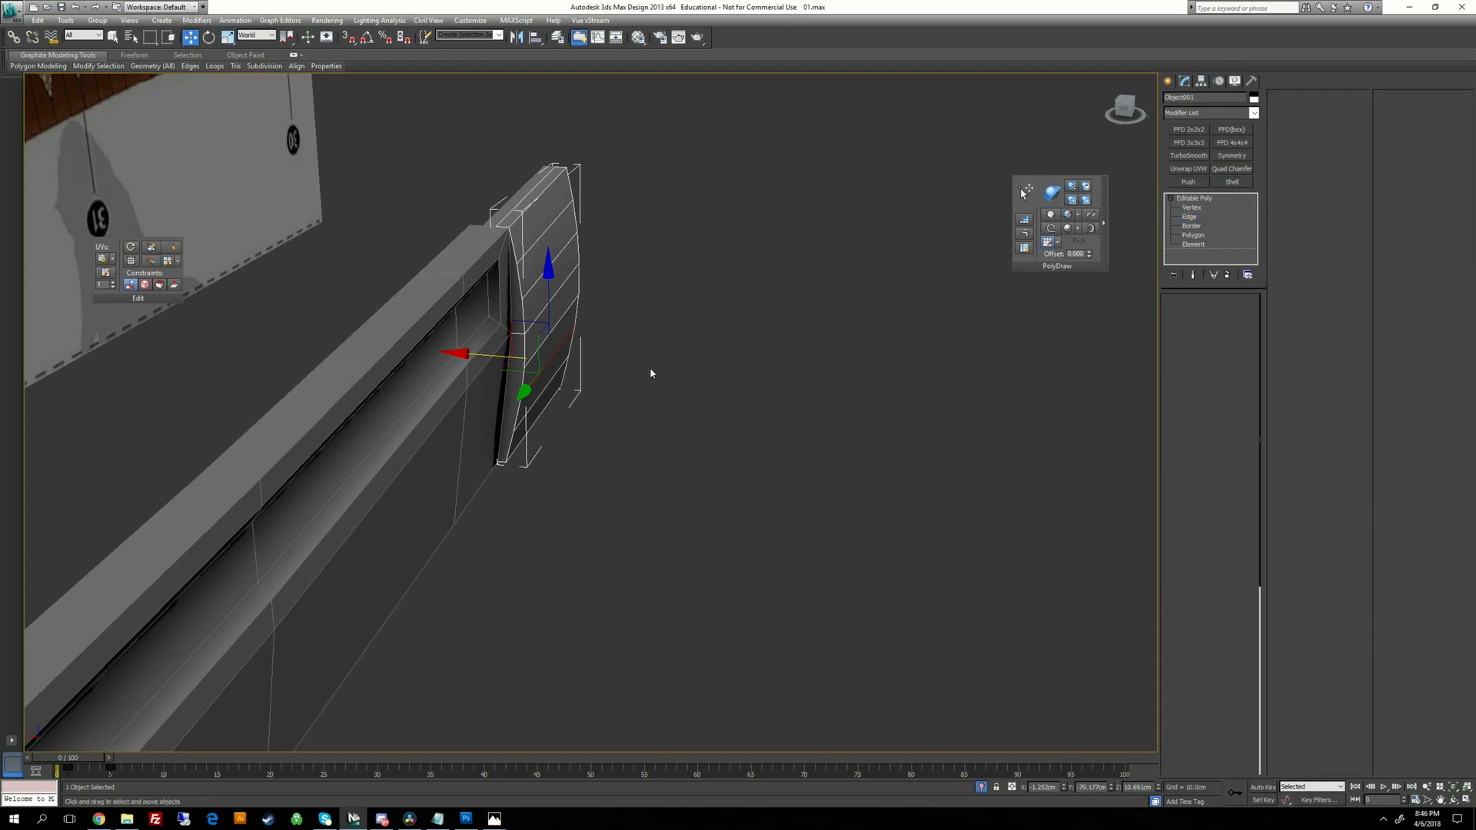
Isolate the collar and connect the end face's second outer vertex from the top to its inner middle vertex.
alt+middle_drag(649, 372, 692, 402)
click(1191, 207)
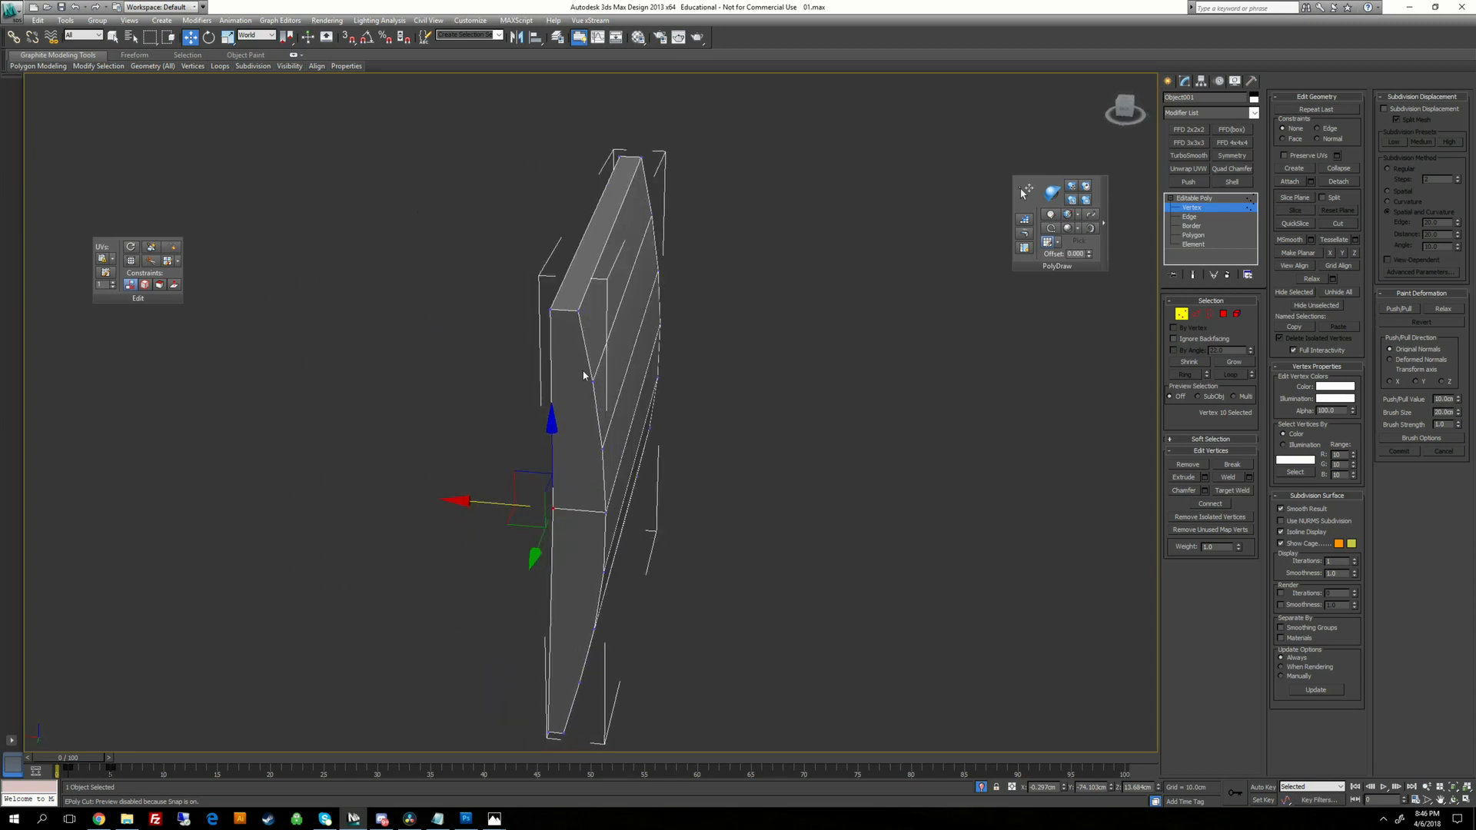
click(588, 377)
ctrl+click(554, 508)
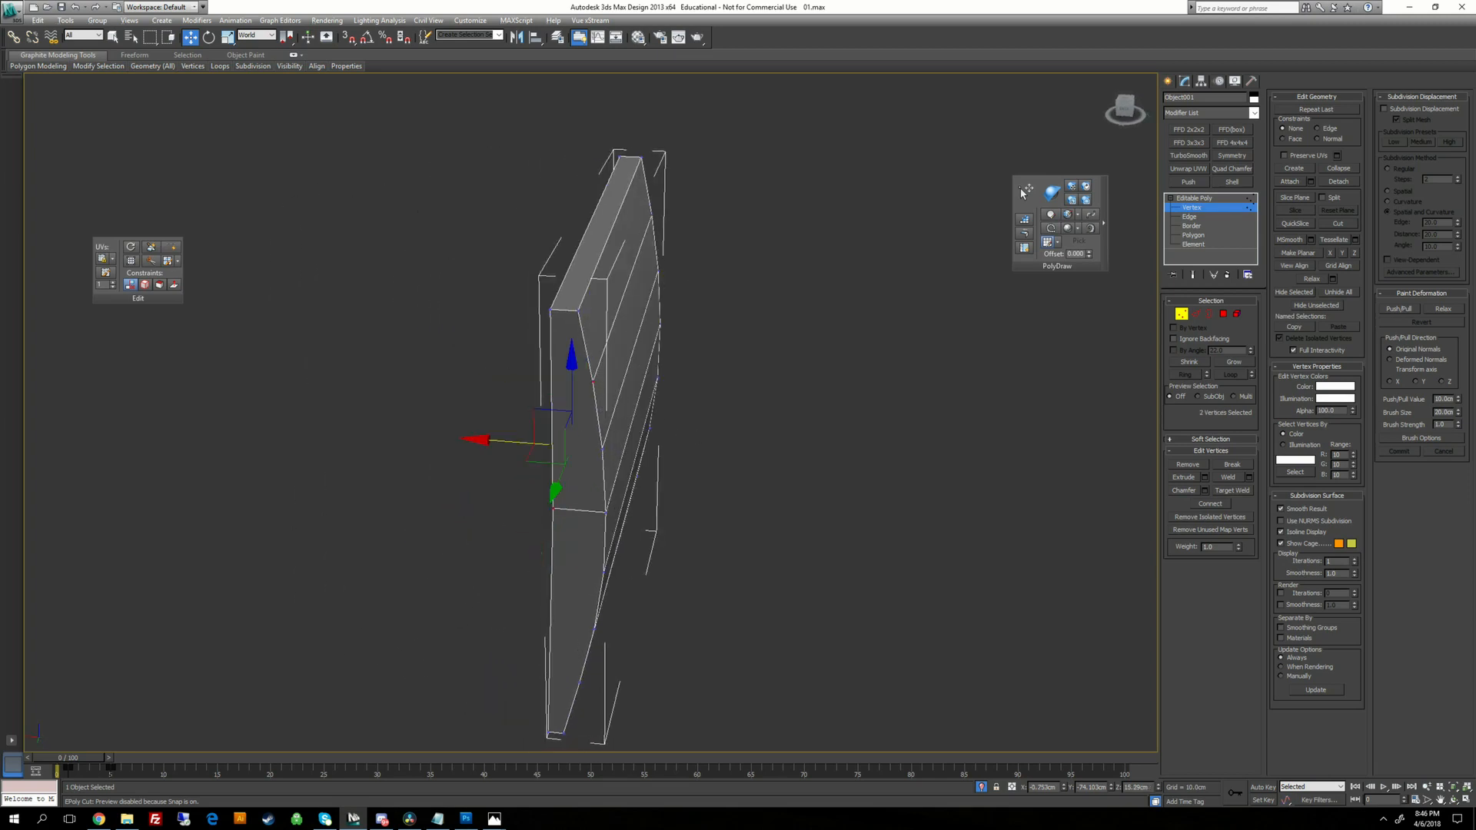
key(ctrl+shift+e)
middle_drag(667, 482, 680, 398)
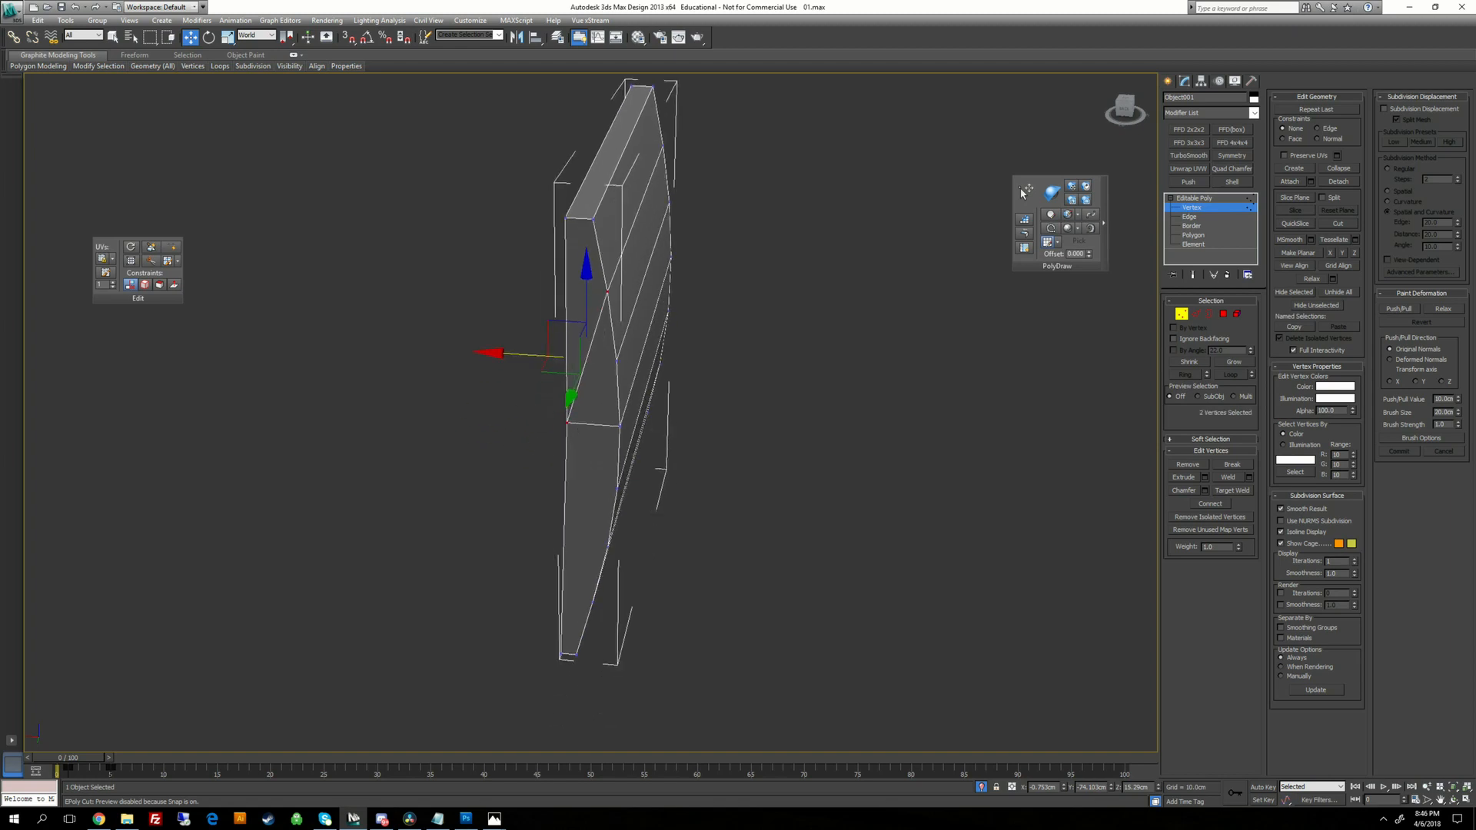
Connect the two lowest intermediate outer vertices of the same end face to its inner middle vertex.
click(567, 423)
ctrl+click(608, 547)
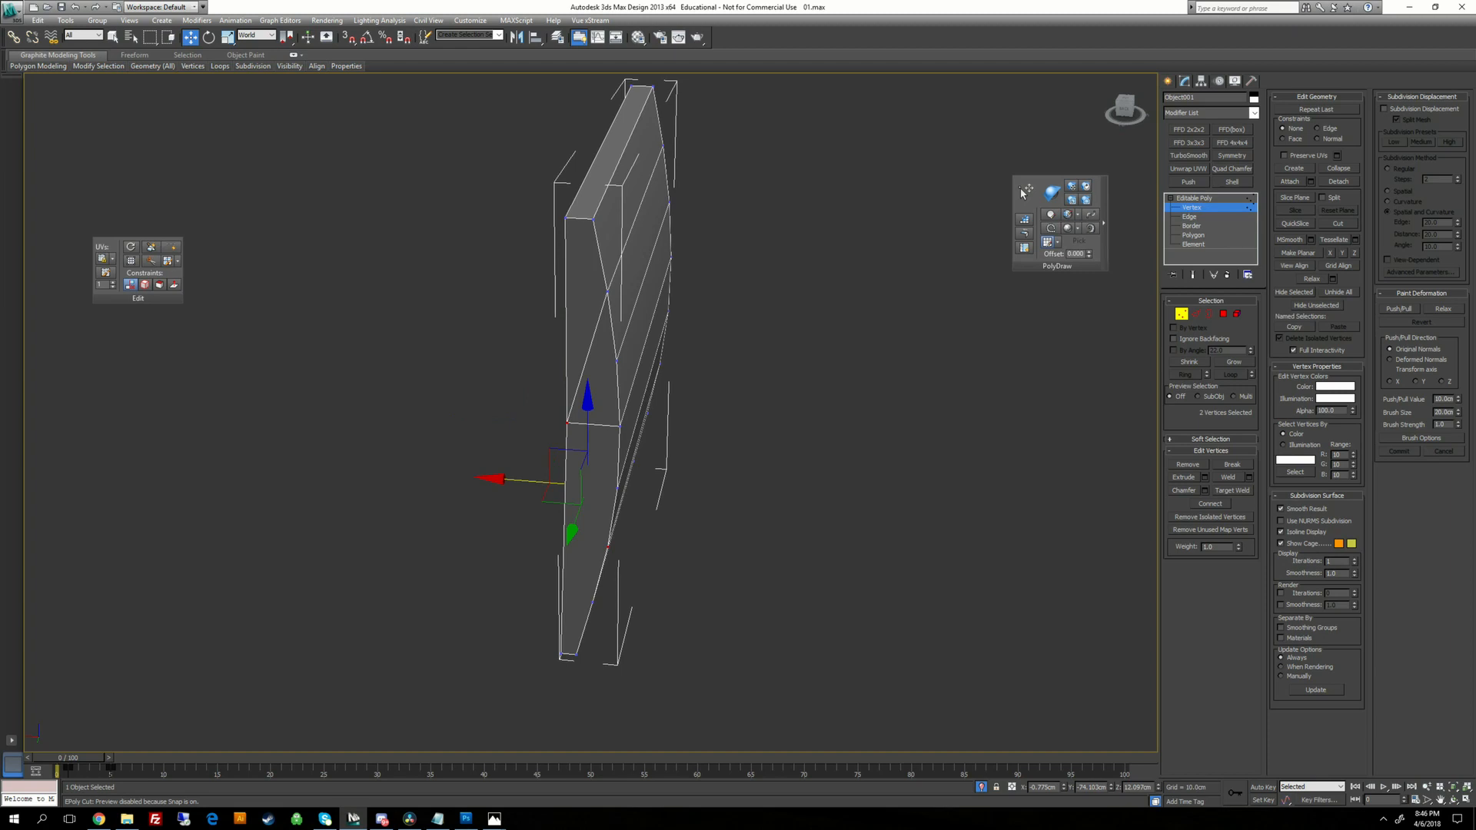
key(ctrl+shift+e)
click(735, 534)
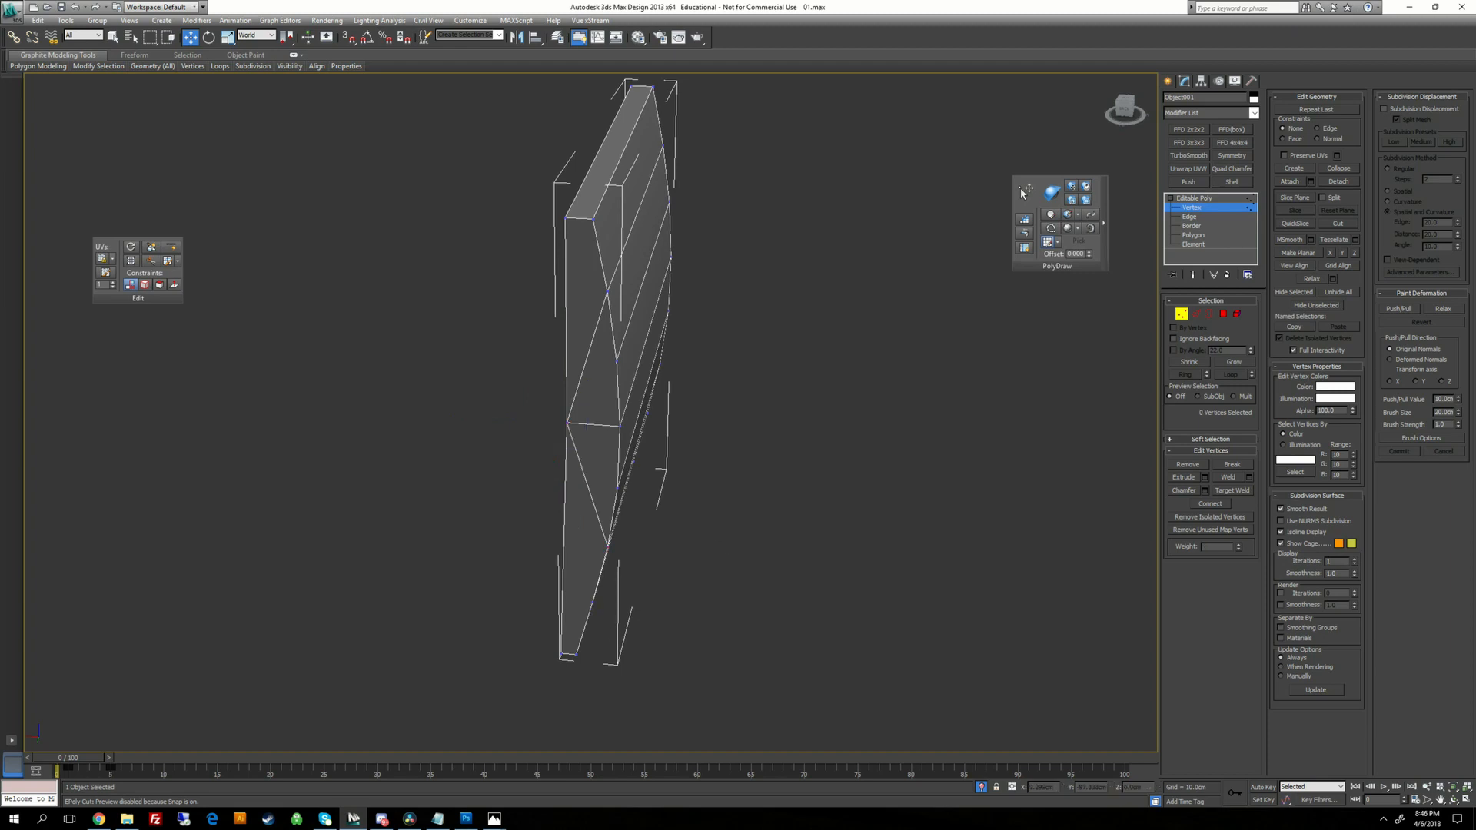
click(592, 603)
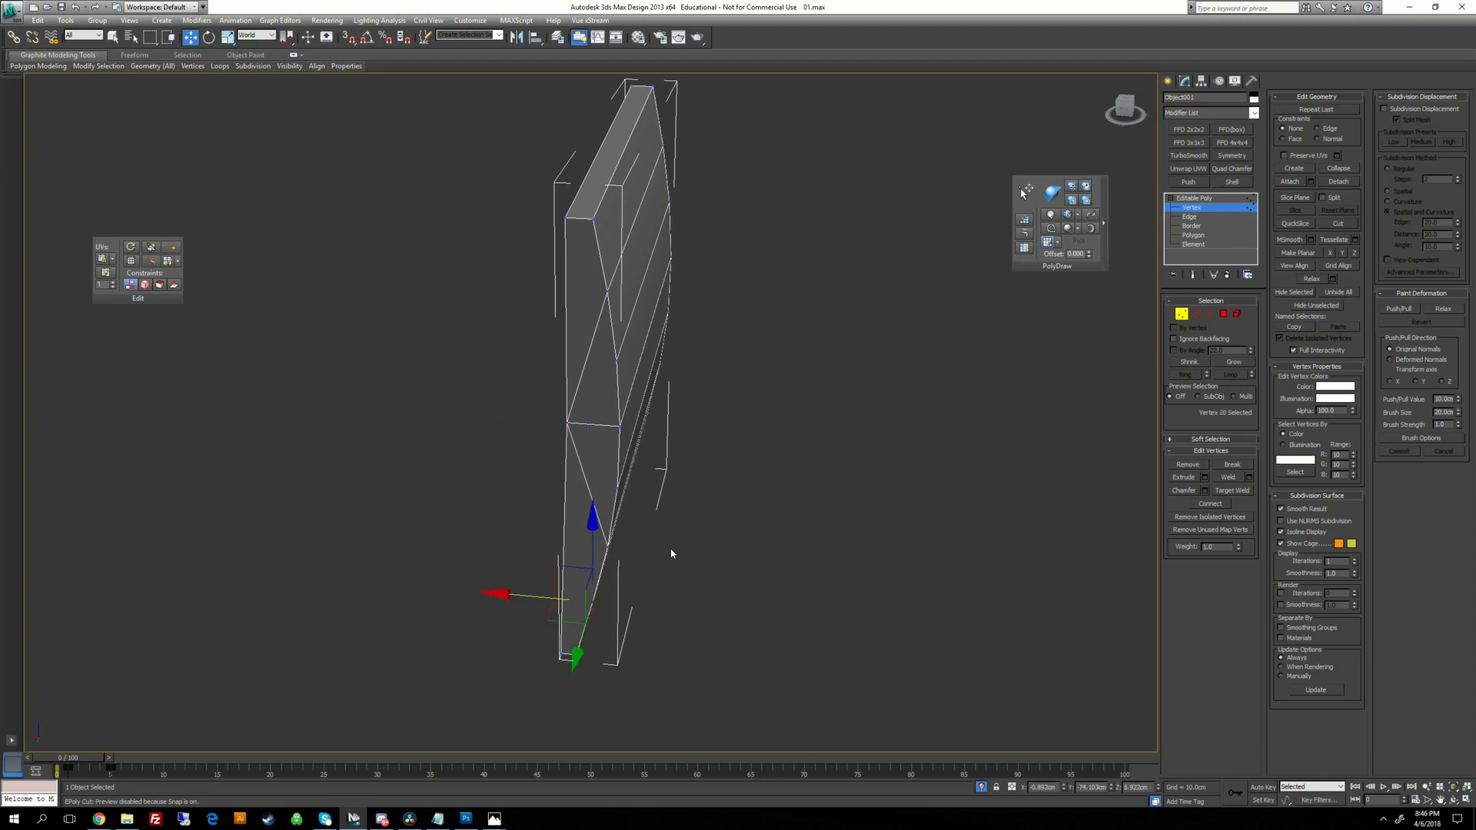
ctrl+click(567, 422)
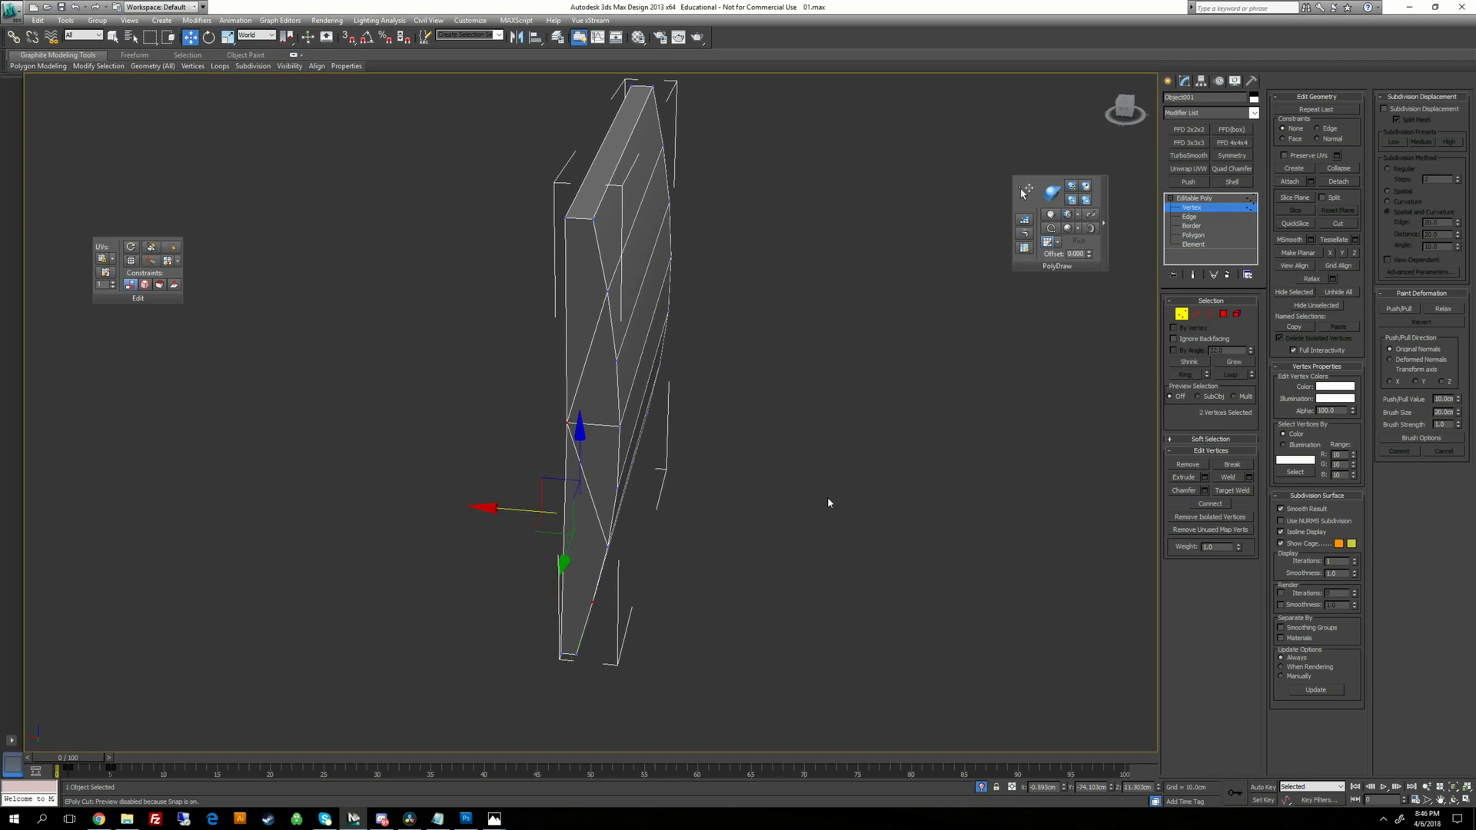
key(ctrl+shift+e)
On the collar's opposite end face, connect the two lowest intermediate outer vertices to the inner middle vertex.
alt+middle_drag(823, 497, 584, 469)
alt+middle_drag(884, 584, 715, 521)
click(679, 559)
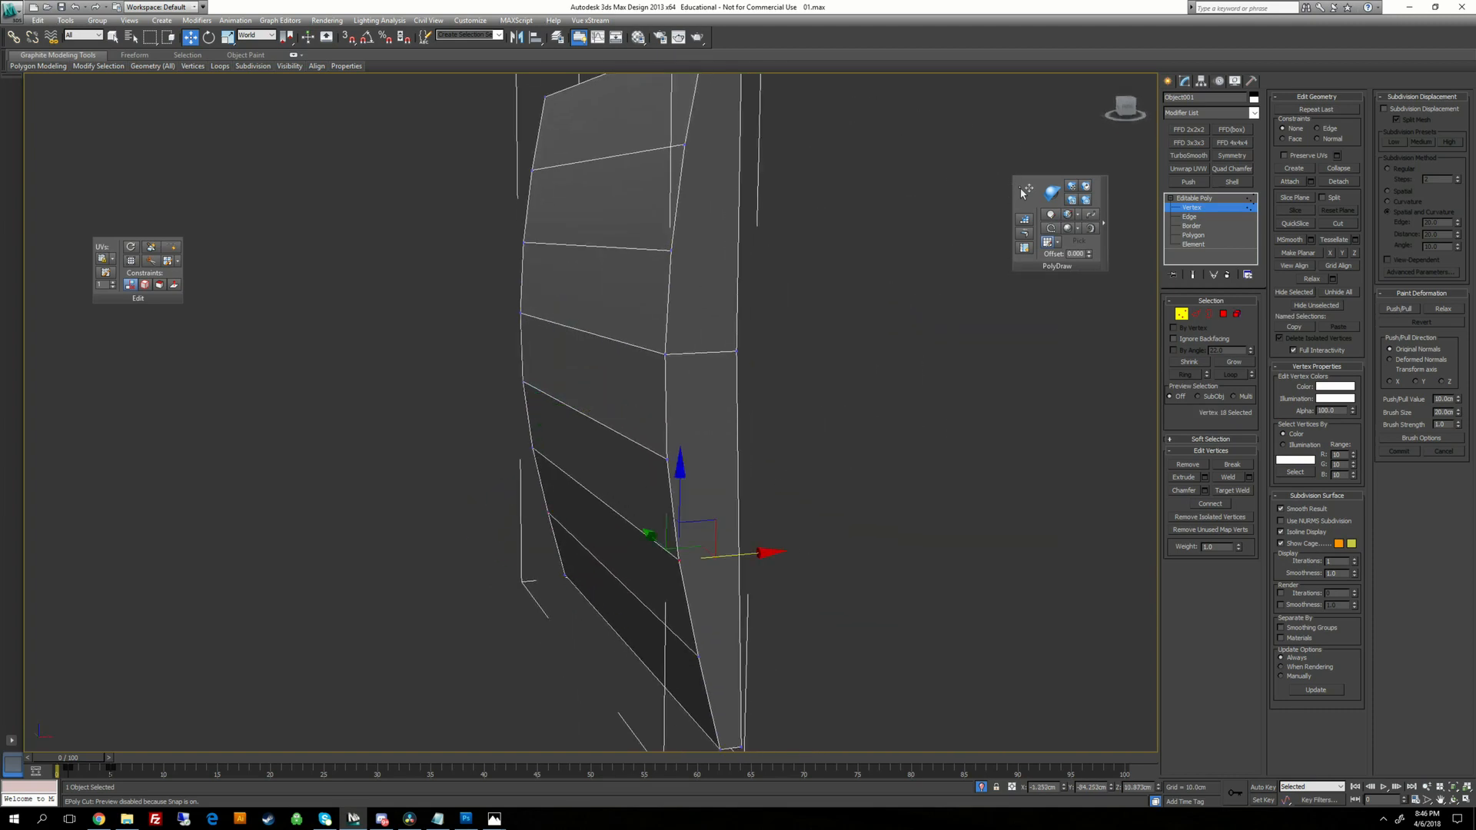
ctrl+click(736, 353)
key(ctrl+shift+e)
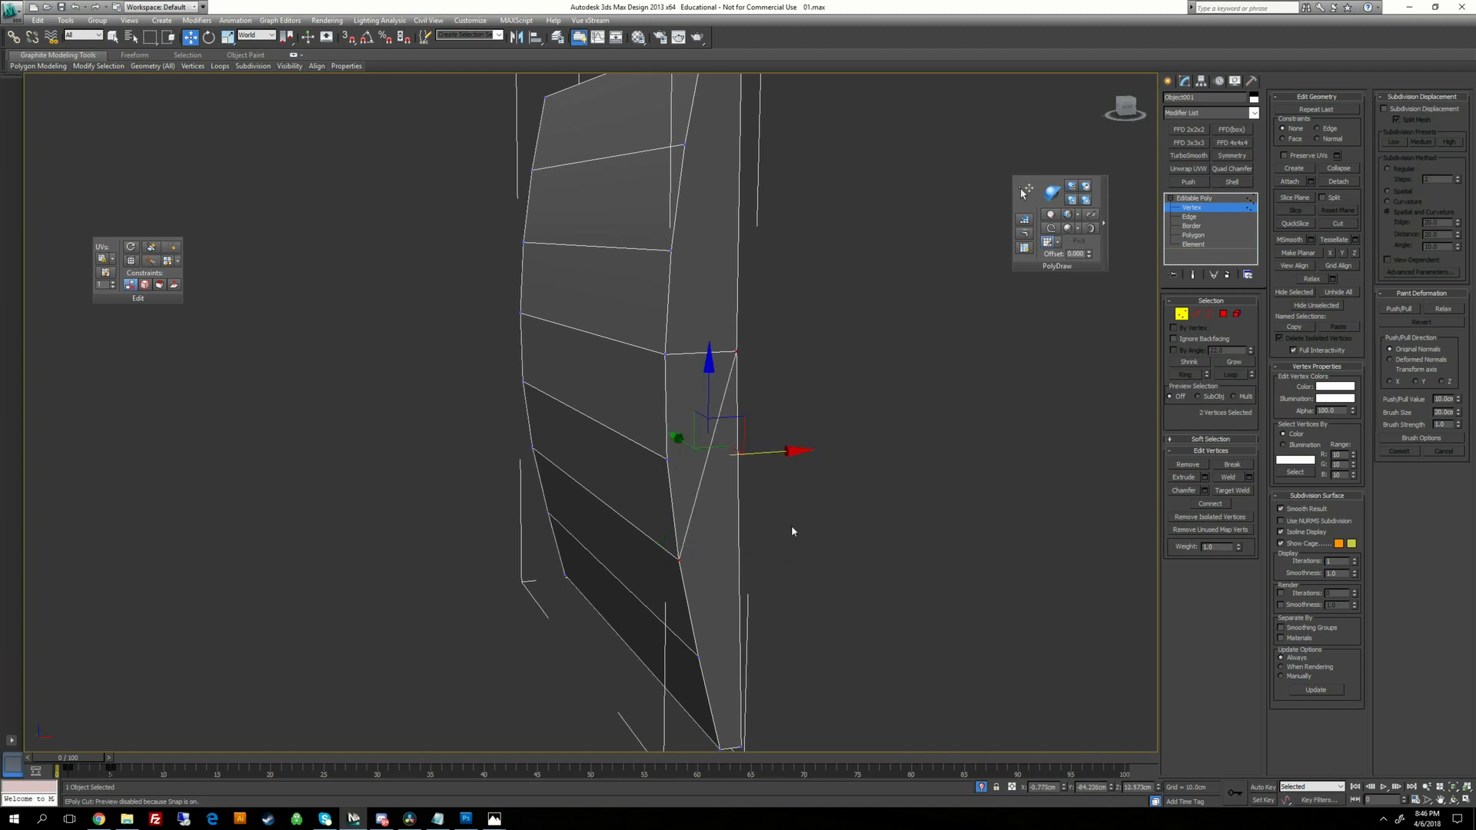
scroll(791, 531, down, 4)
click(652, 549)
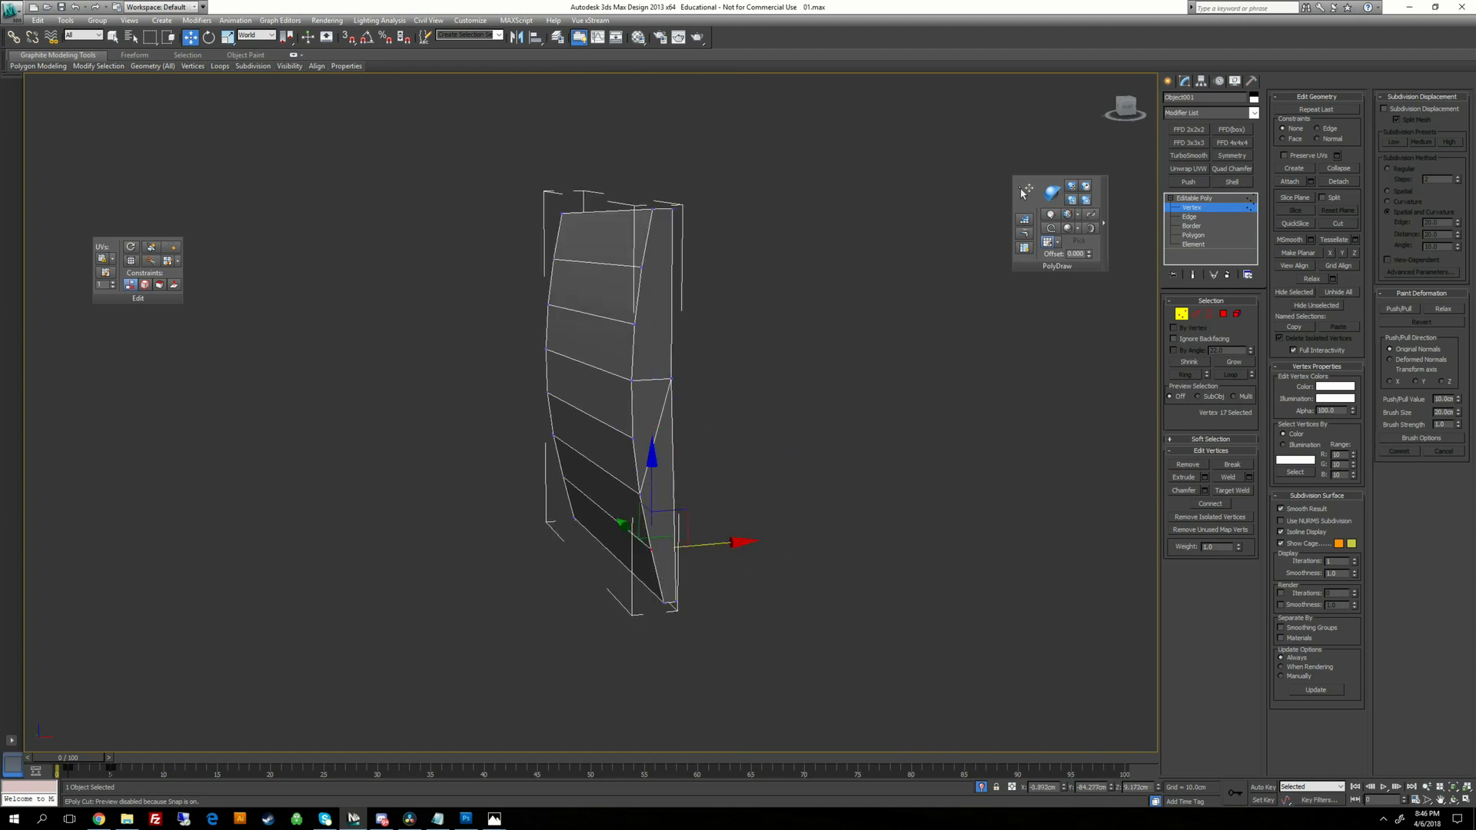
ctrl+click(671, 379)
key(ctrl+shift+e)
Connect the opposite end face's second outer vertex from the top to its inner middle vertex.
key(q)
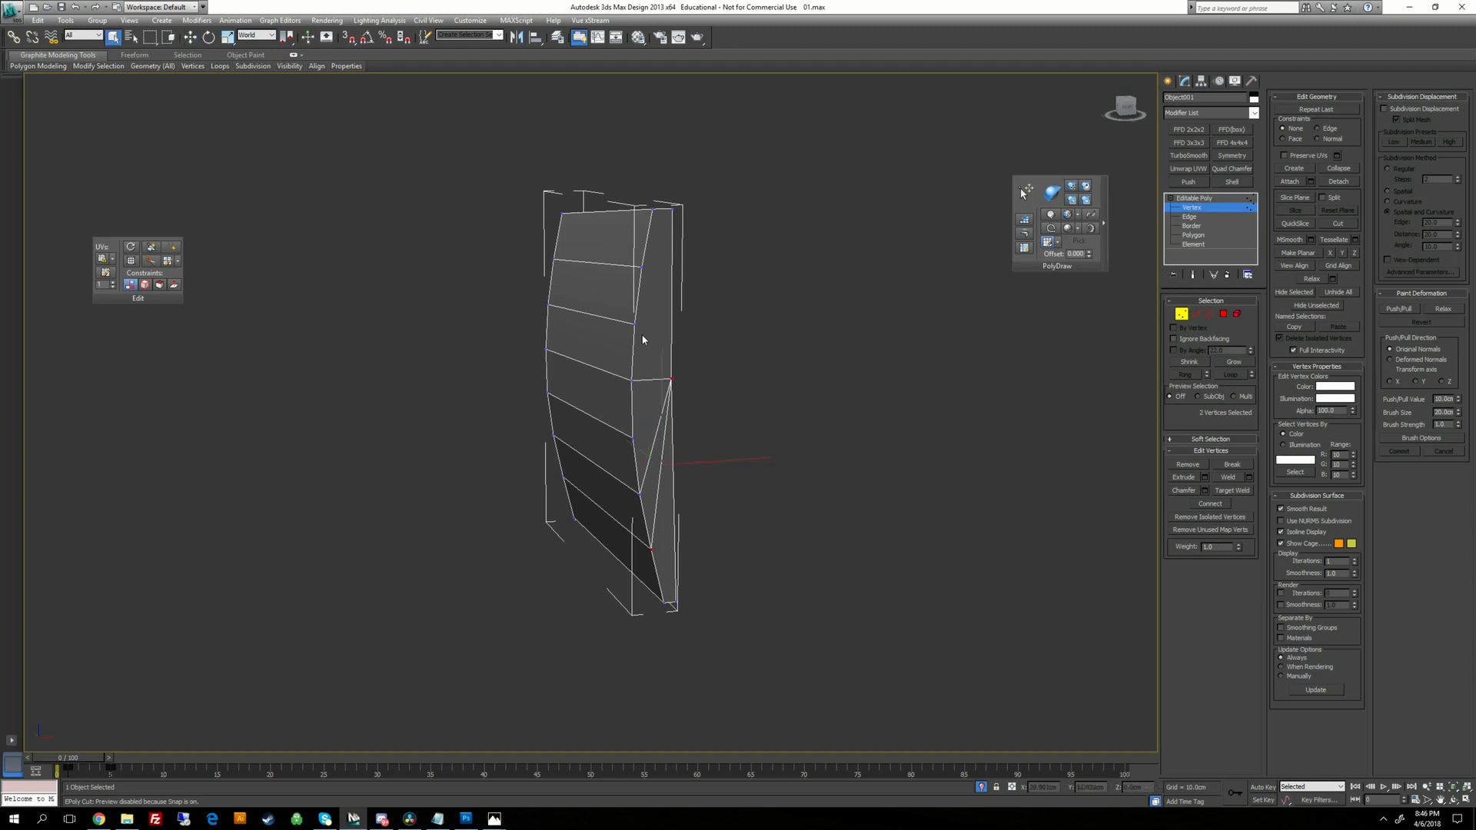
click(638, 265)
ctrl+click(670, 379)
key(ctrl+shift+e)
Cap the open border on the collar's inner side and select the new cap polygon.
alt+middle_drag(784, 362, 646, 404)
click(1204, 234)
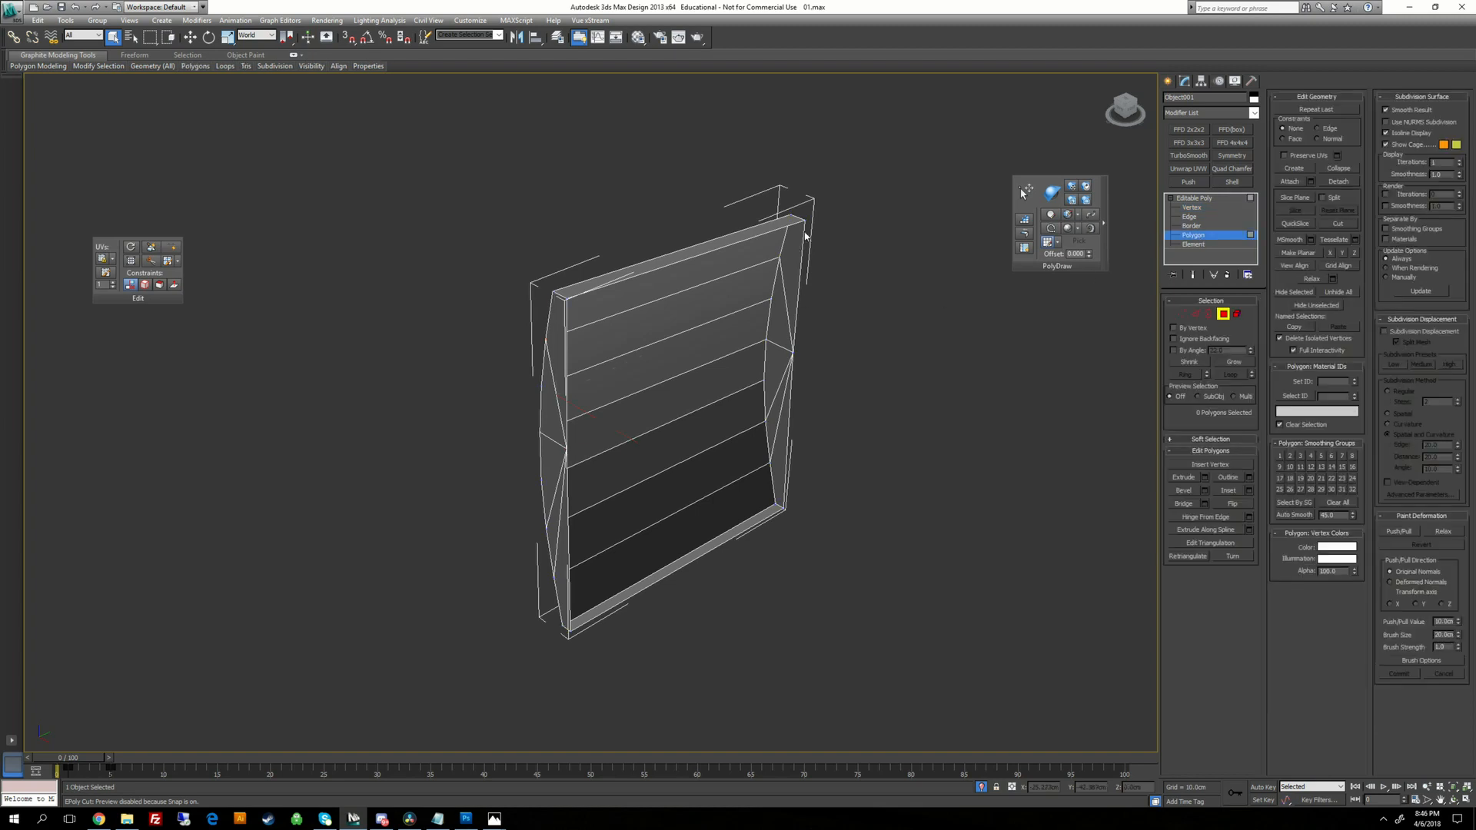
click(1191, 226)
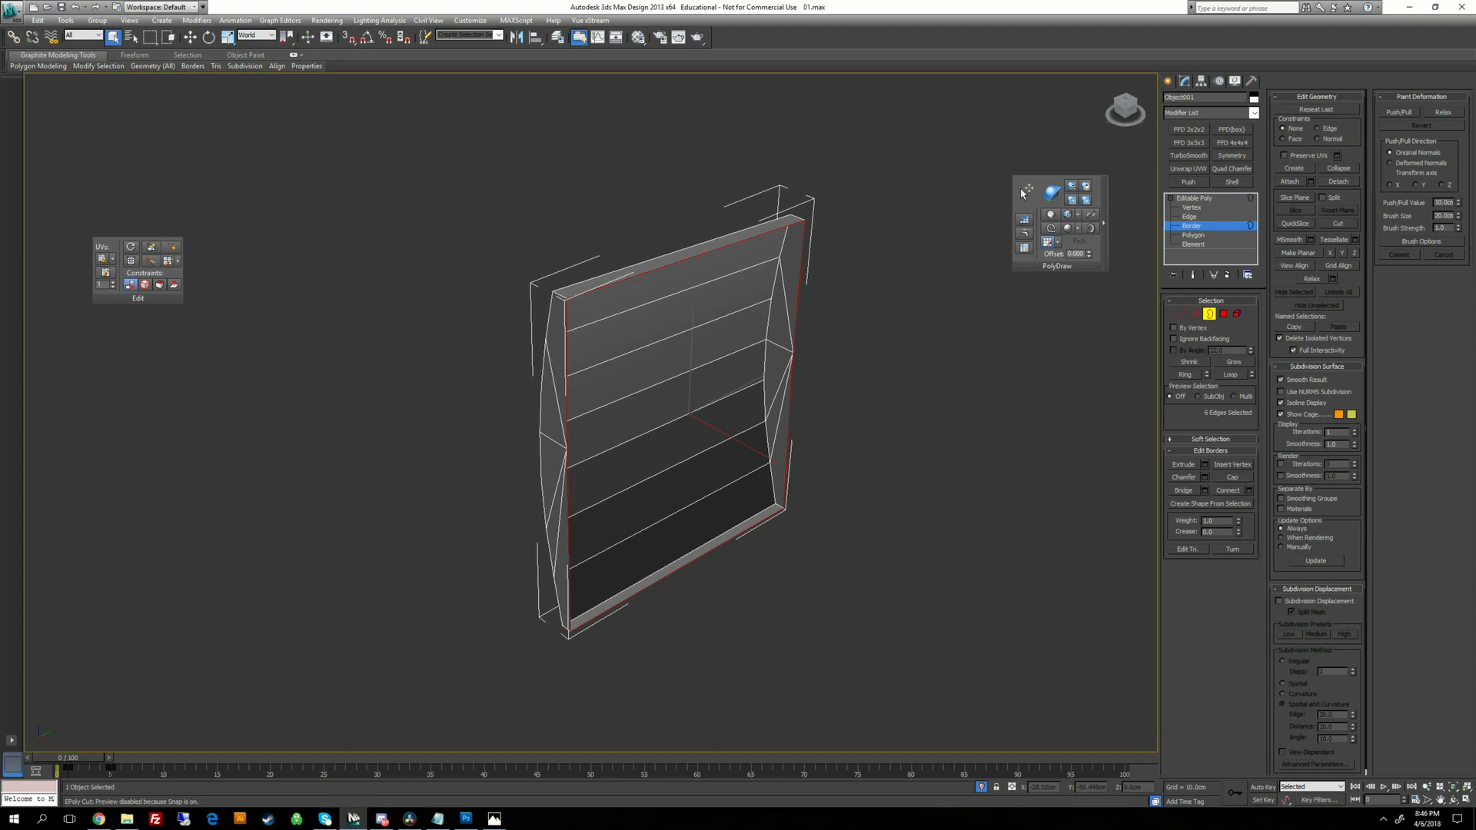
middle_drag(758, 359, 703, 396)
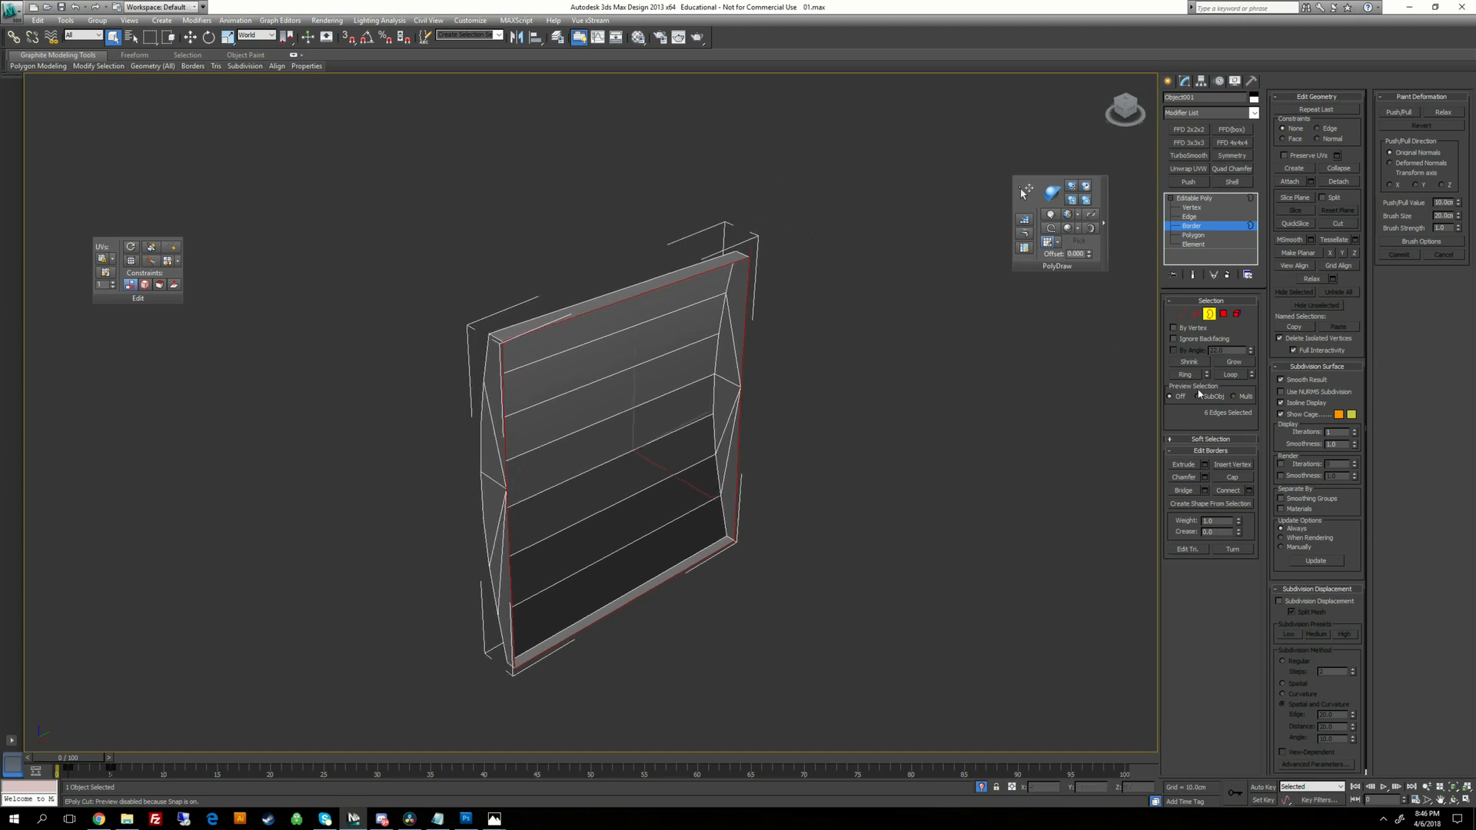
click(1233, 477)
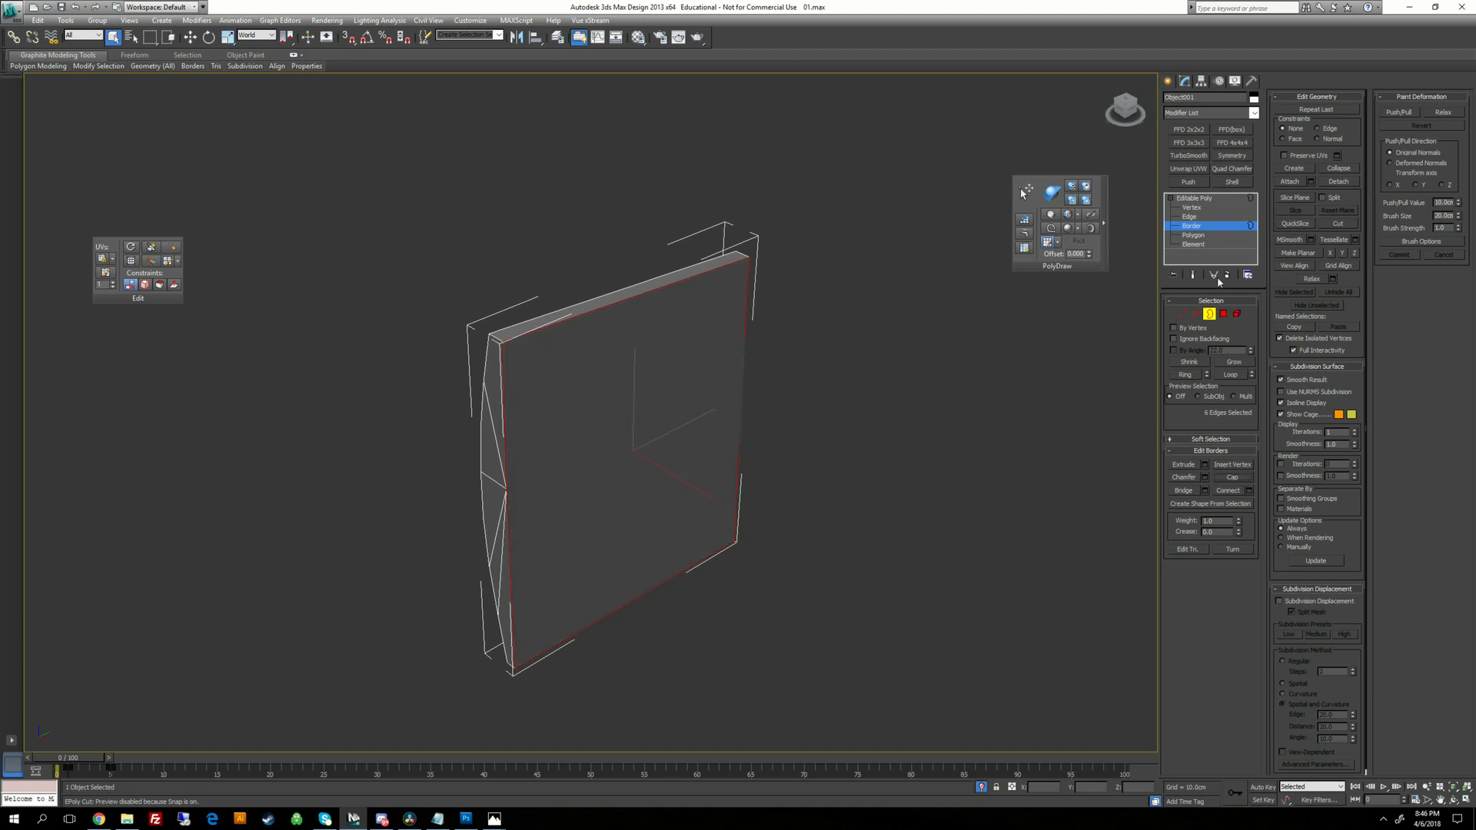
click(1192, 236)
click(668, 401)
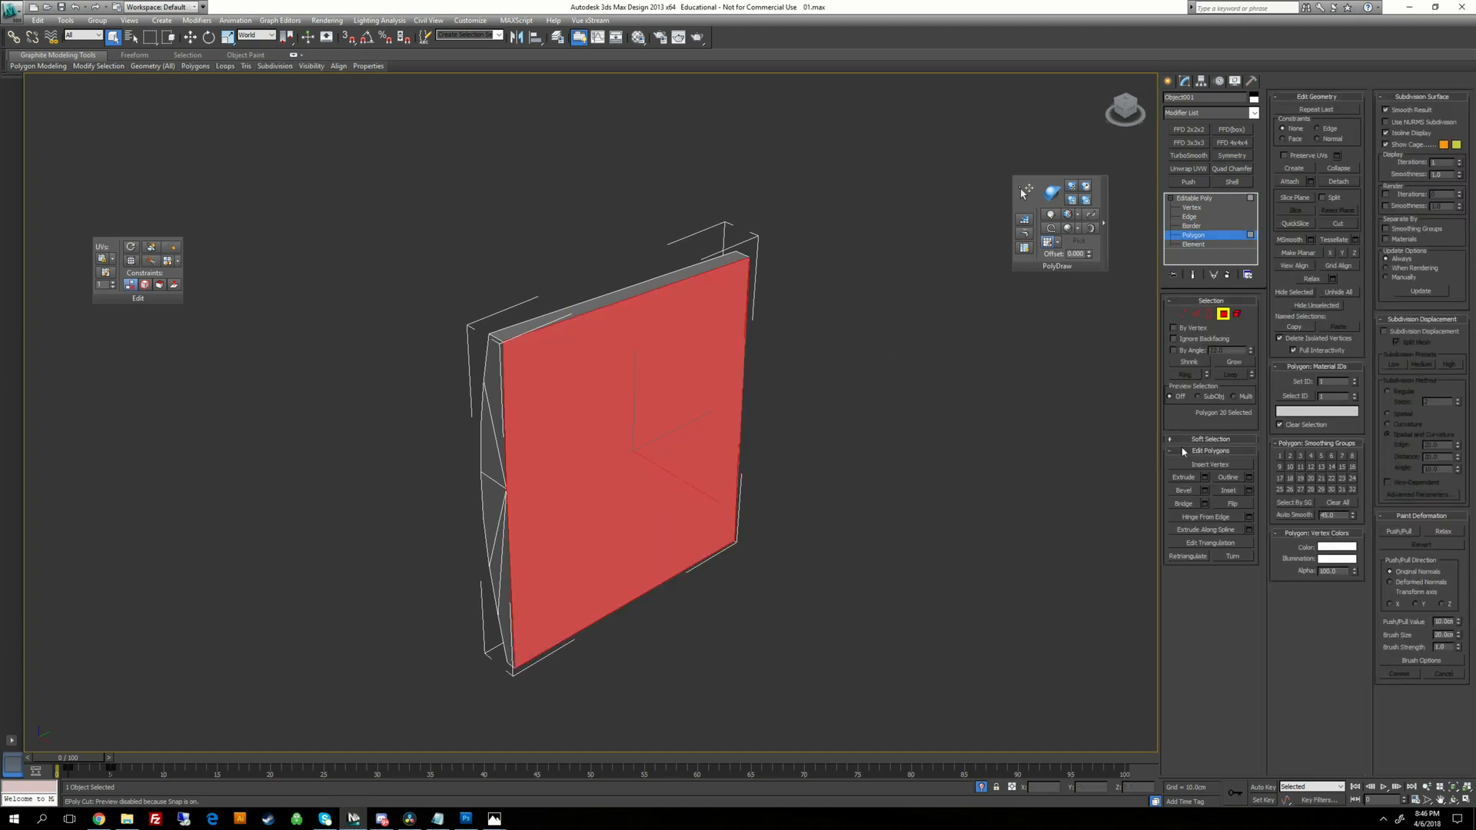
Inset the collar's inner cap polygon slightly to form a narrow rim around it, and clear the selection.
click(1229, 494)
mouse_move(663, 427)
mouse_down()
mouse_move(662, 400)
mouse_move(662, 418)
mouse_up()
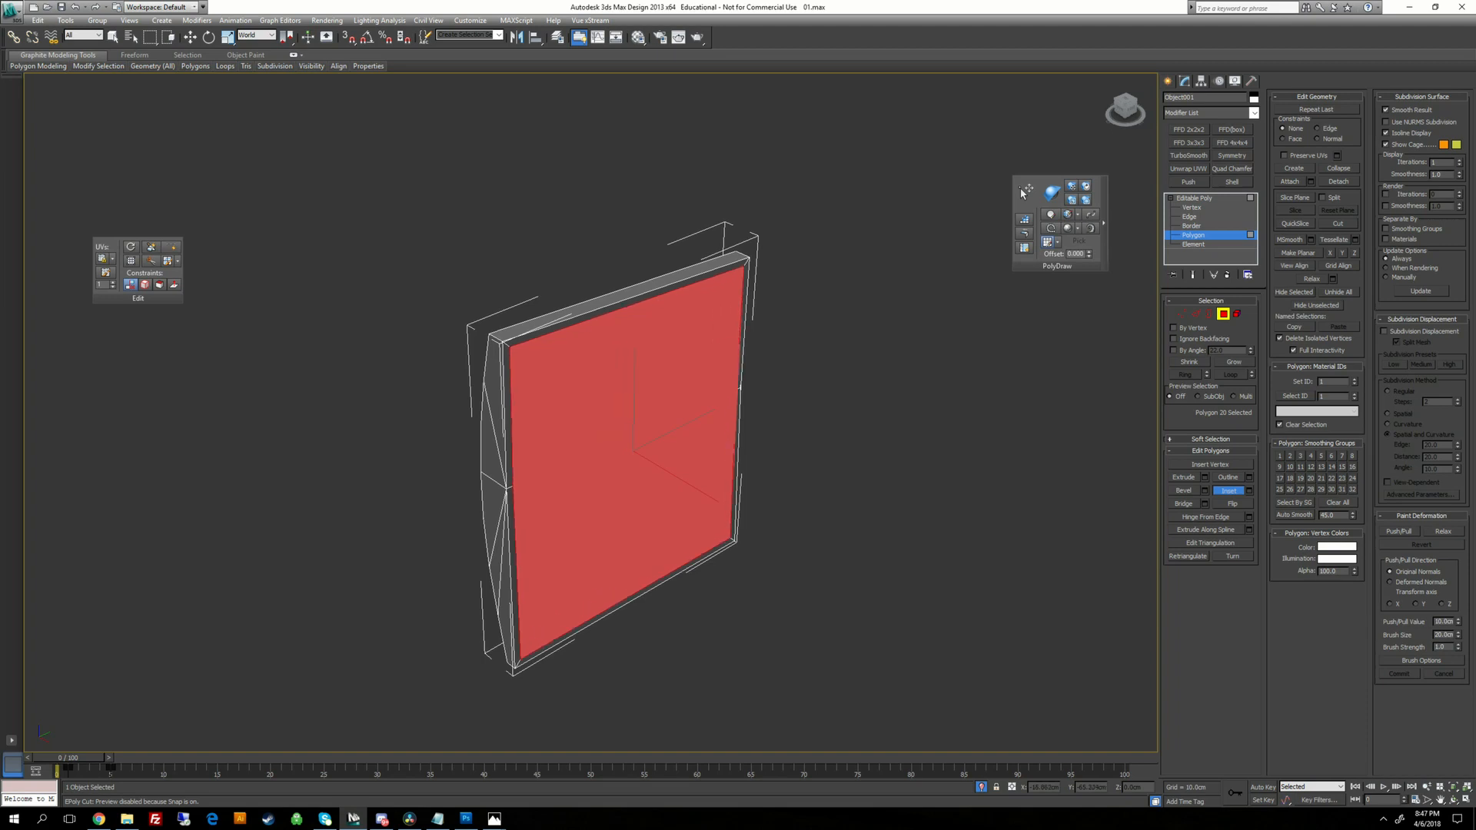
alt+middle_drag(663, 418, 555, 415)
right_click(904, 392)
click(872, 437)
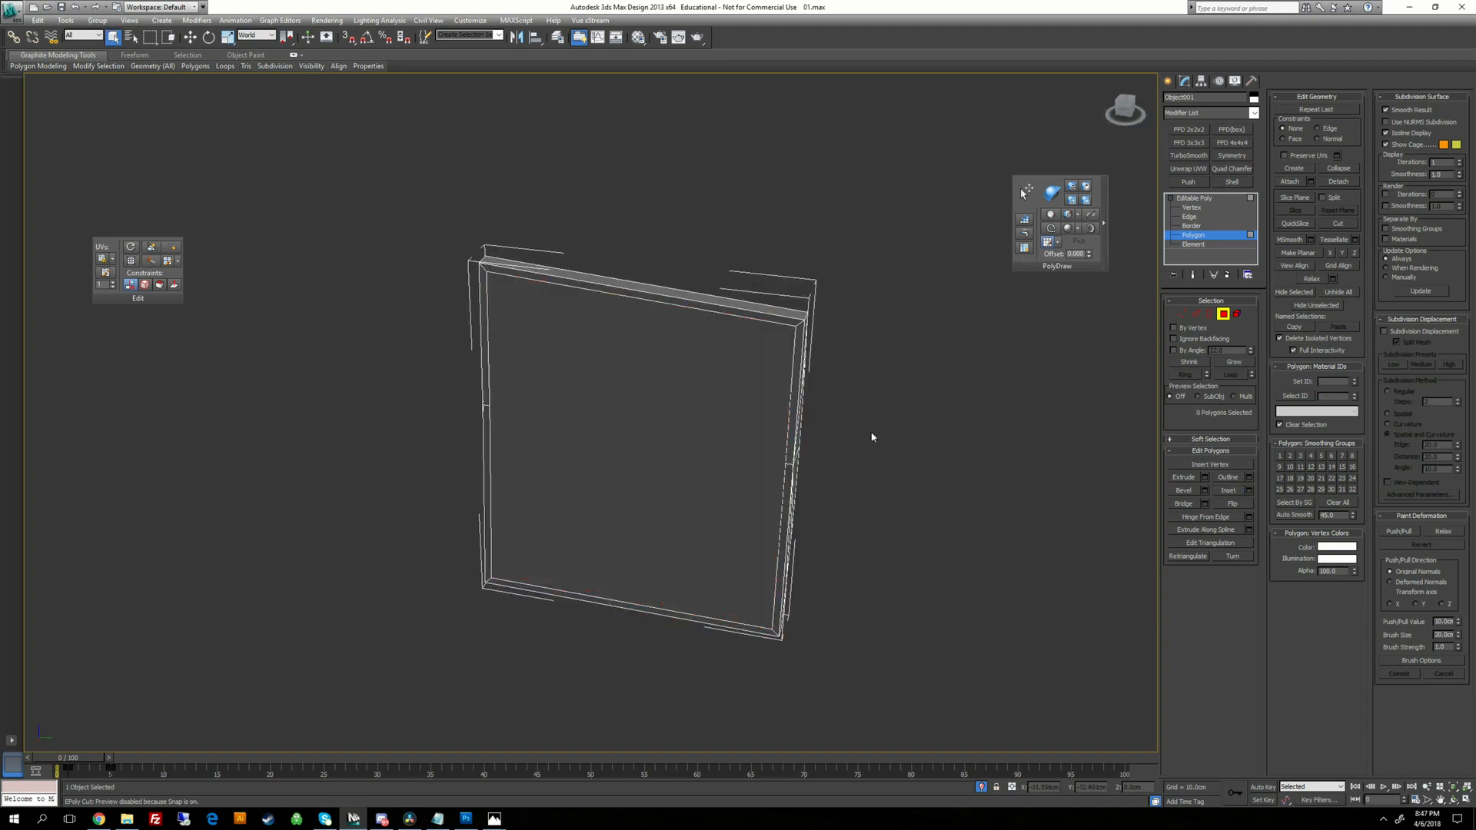
Auto-smooth each narrow rim polygon around the collar's inner side separately, using the 45 threshold.
click(642, 294)
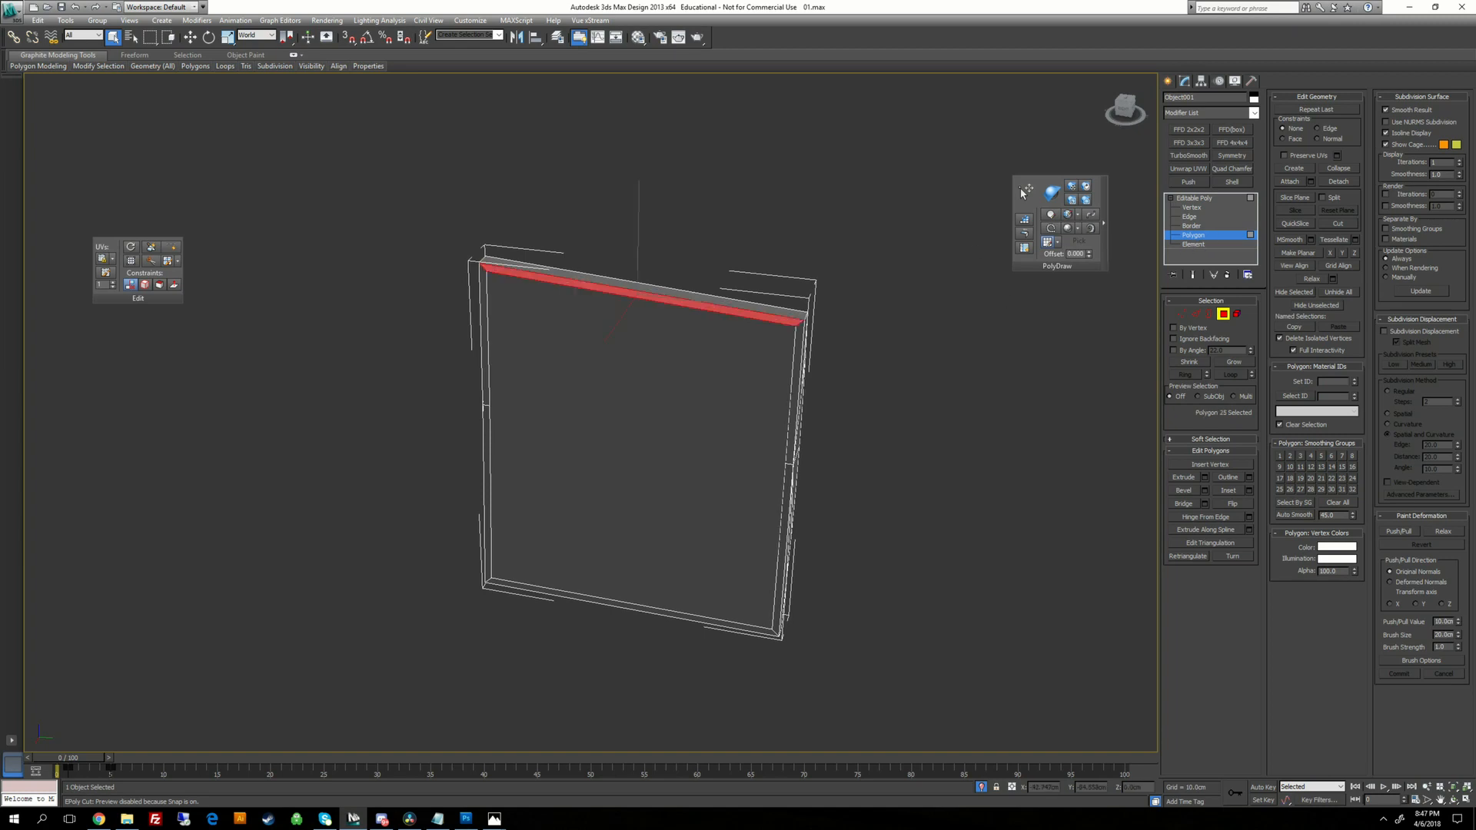
click(1290, 515)
click(796, 397)
click(1294, 515)
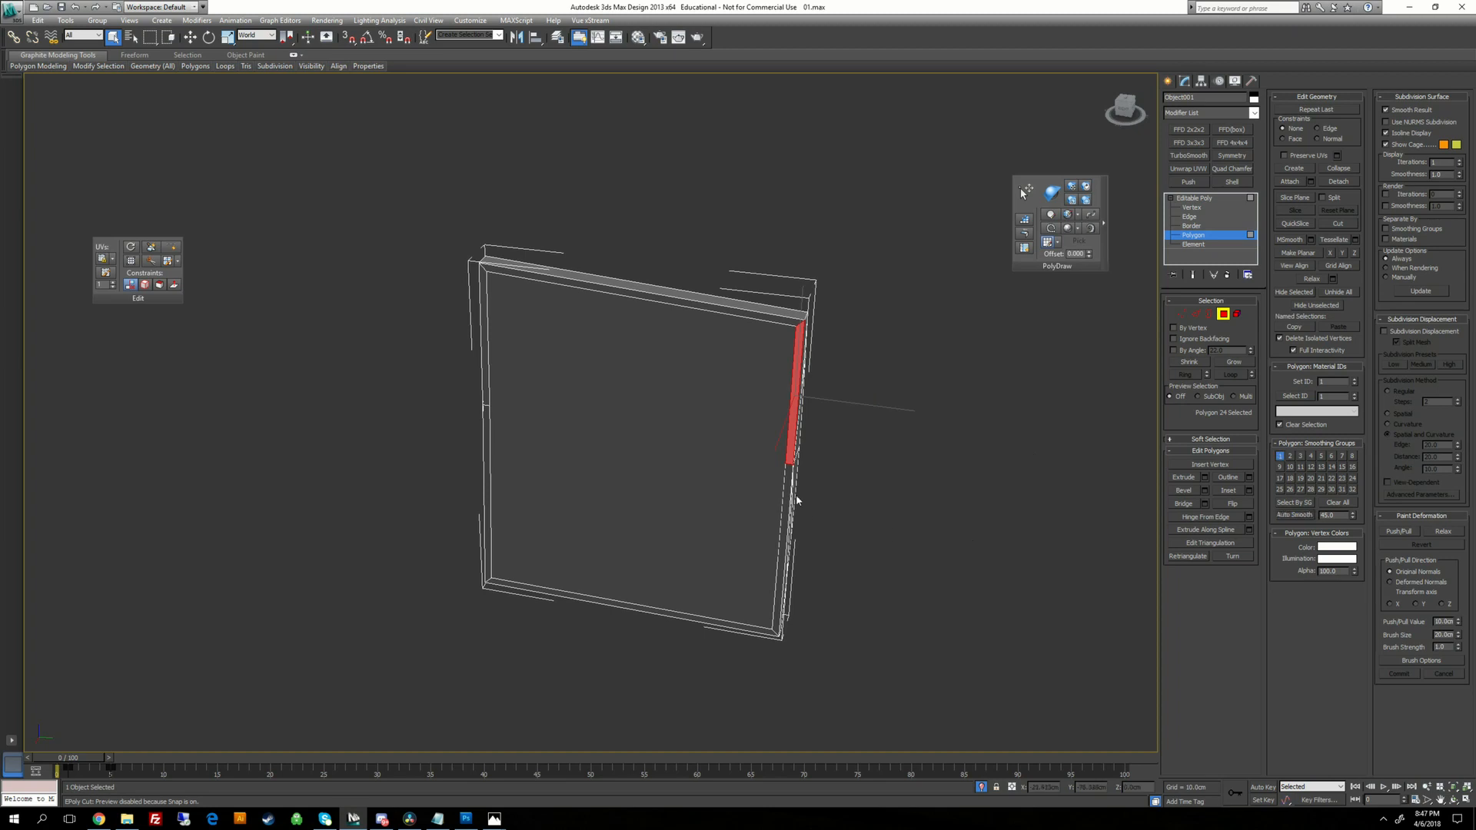
click(783, 550)
click(1290, 514)
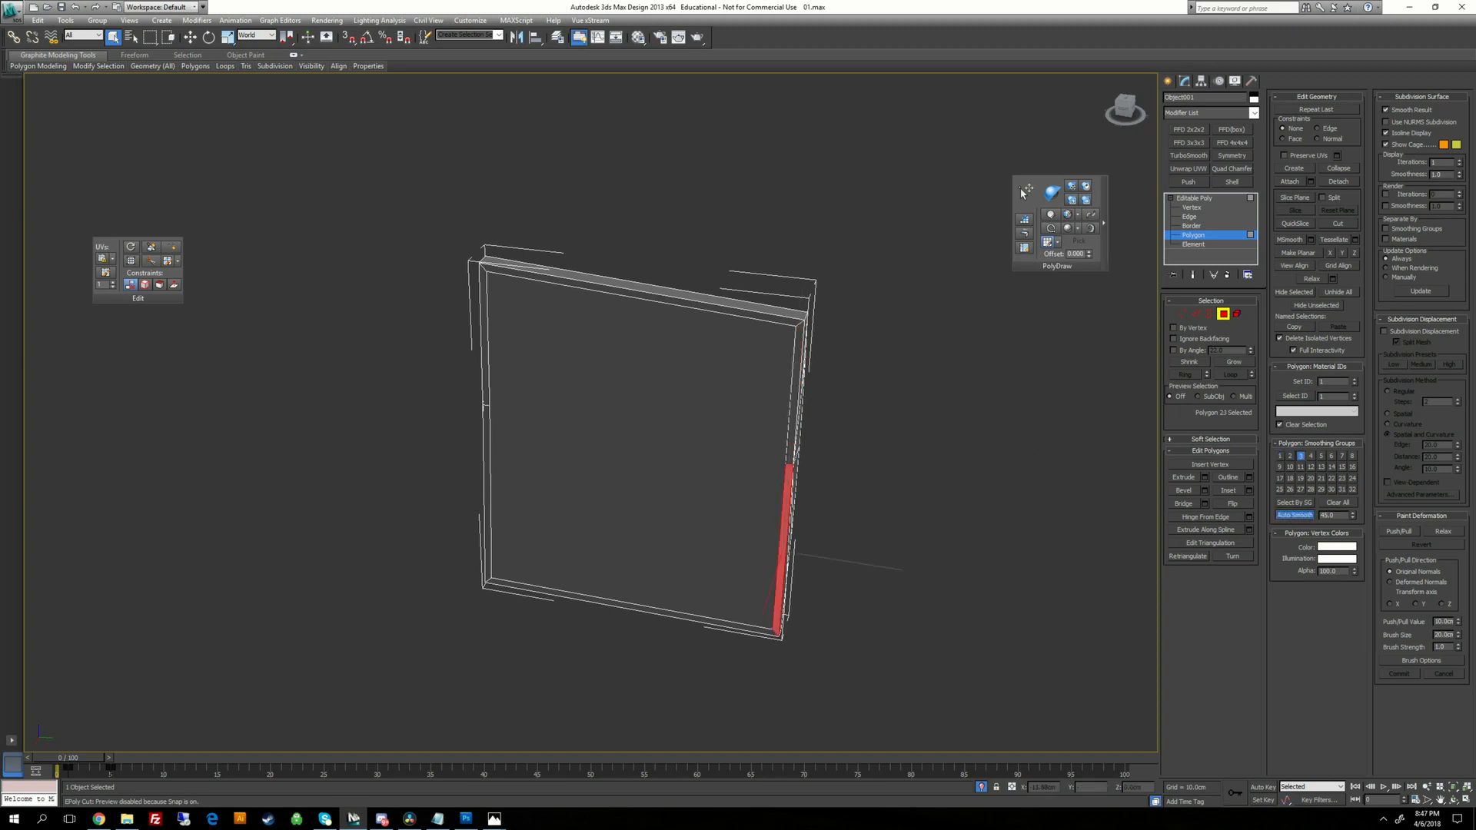
click(629, 606)
click(1289, 515)
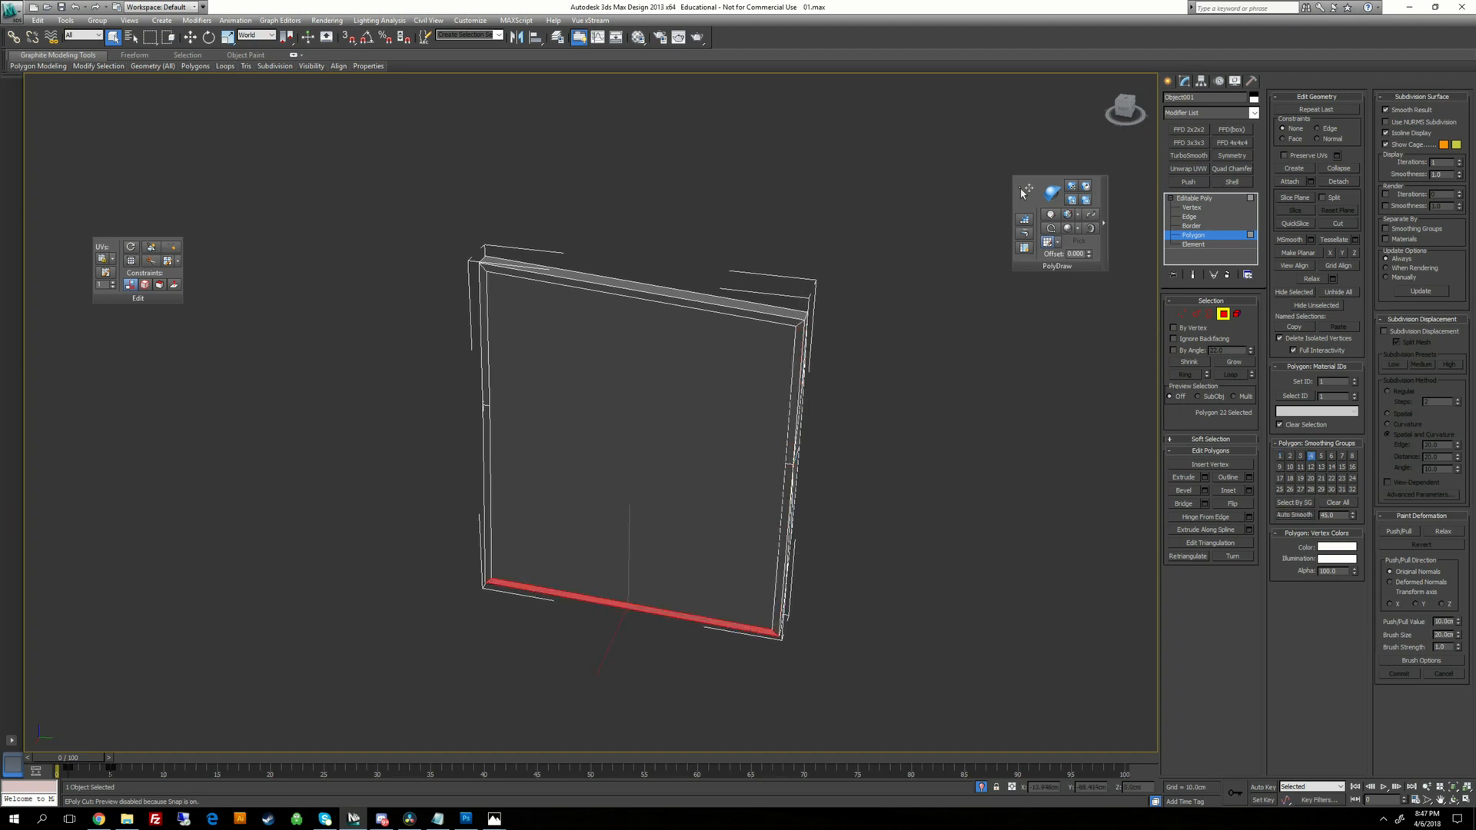
click(486, 492)
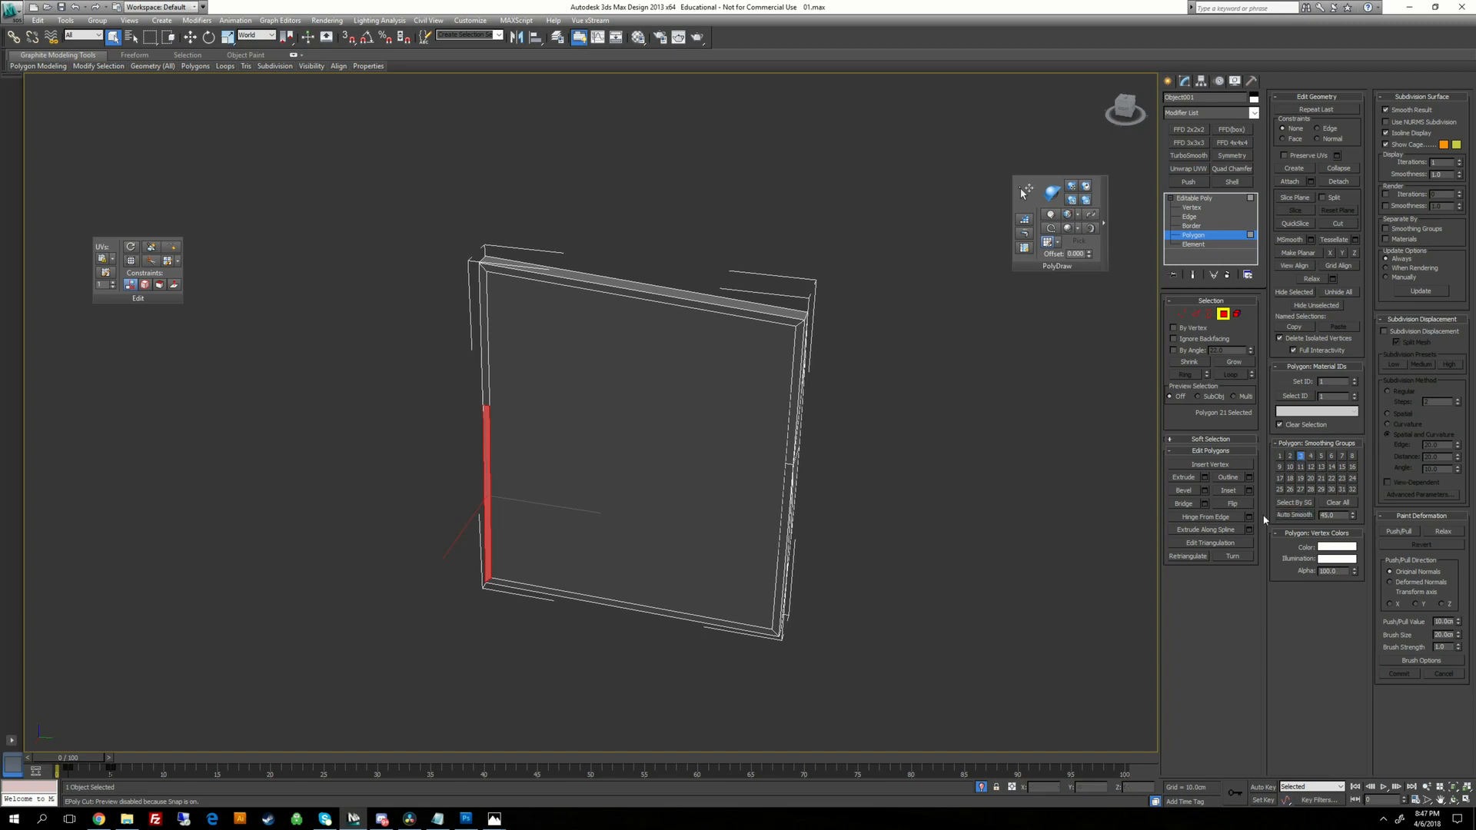
click(484, 338)
click(1302, 516)
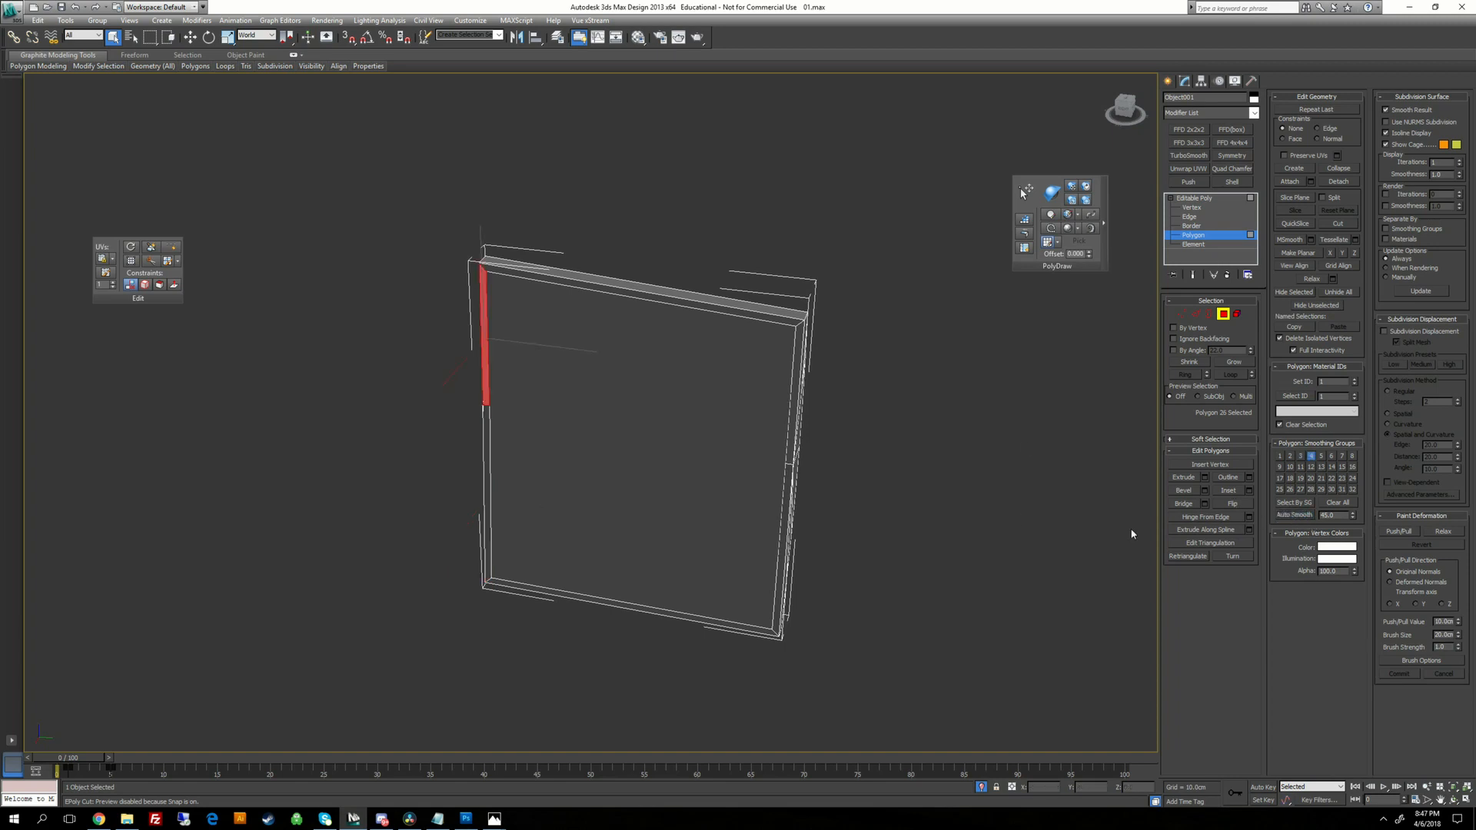
Delete the large inset polygon inside the rim on the collar's inner side.
alt+middle_drag(1130, 528, 750, 532)
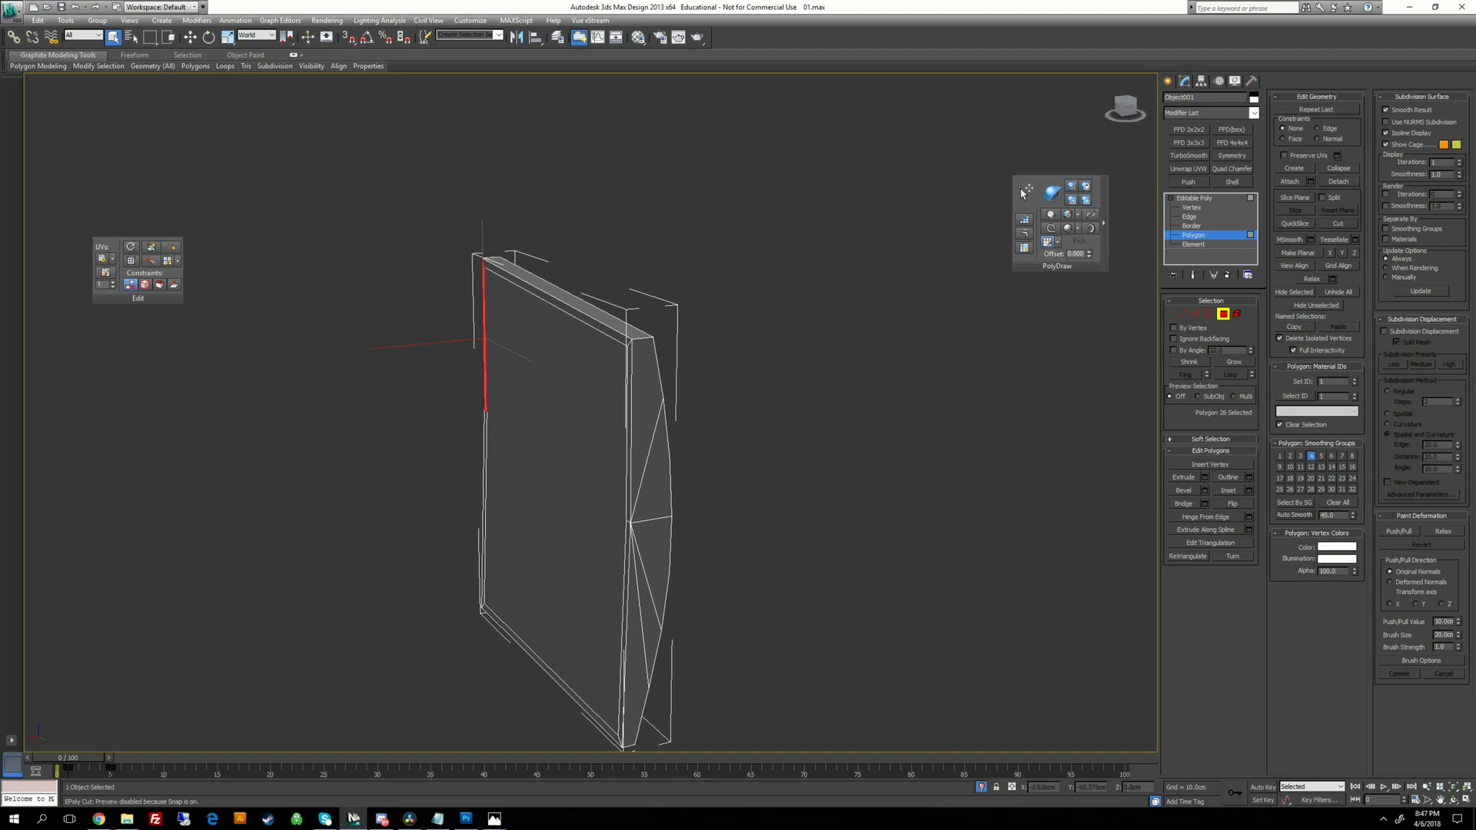
click(629, 434)
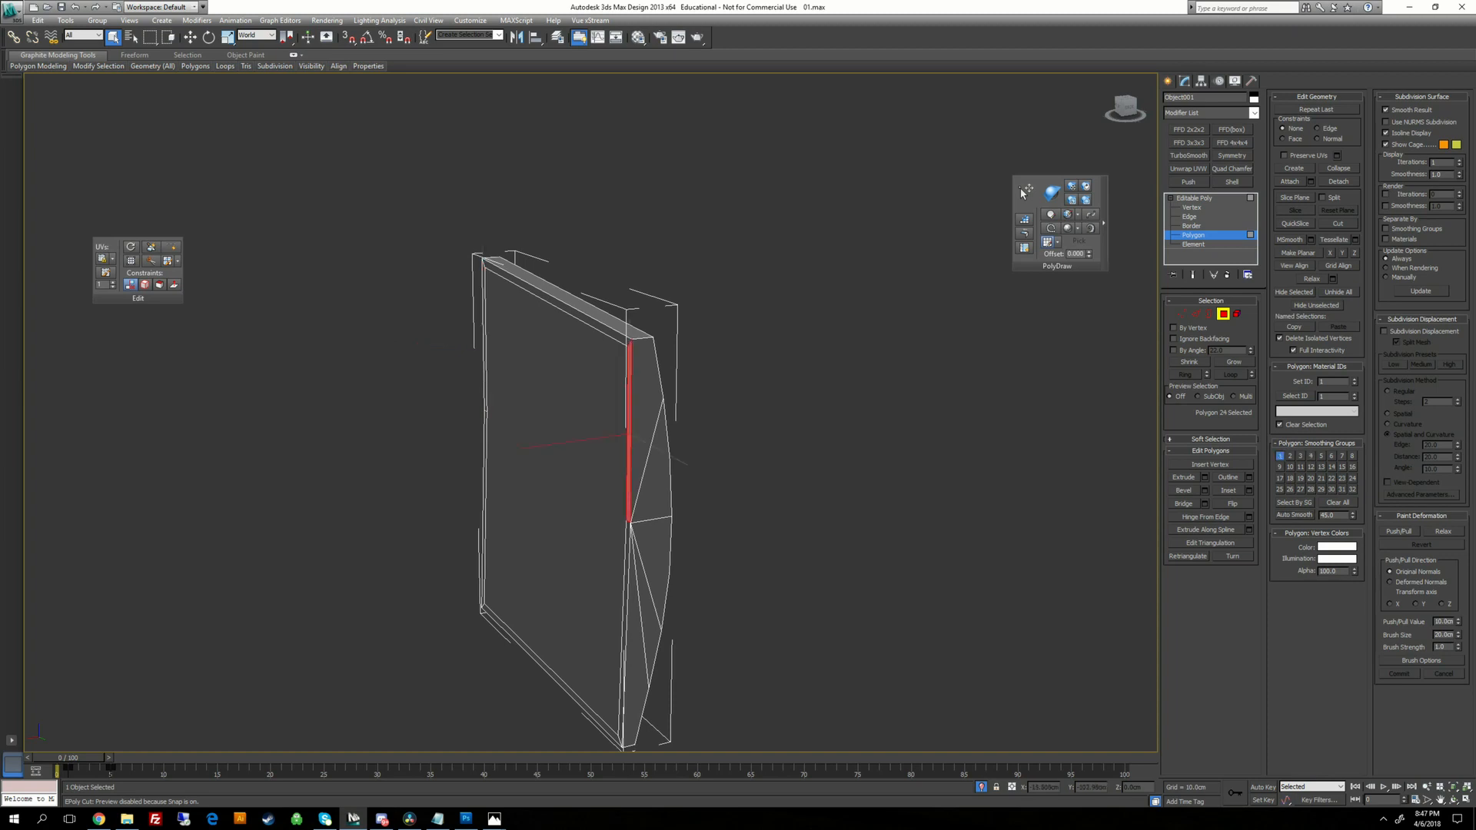
click(621, 584)
key(ctrl+z)
click(615, 553)
alt+middle_drag(706, 519, 714, 488)
key(Delete)
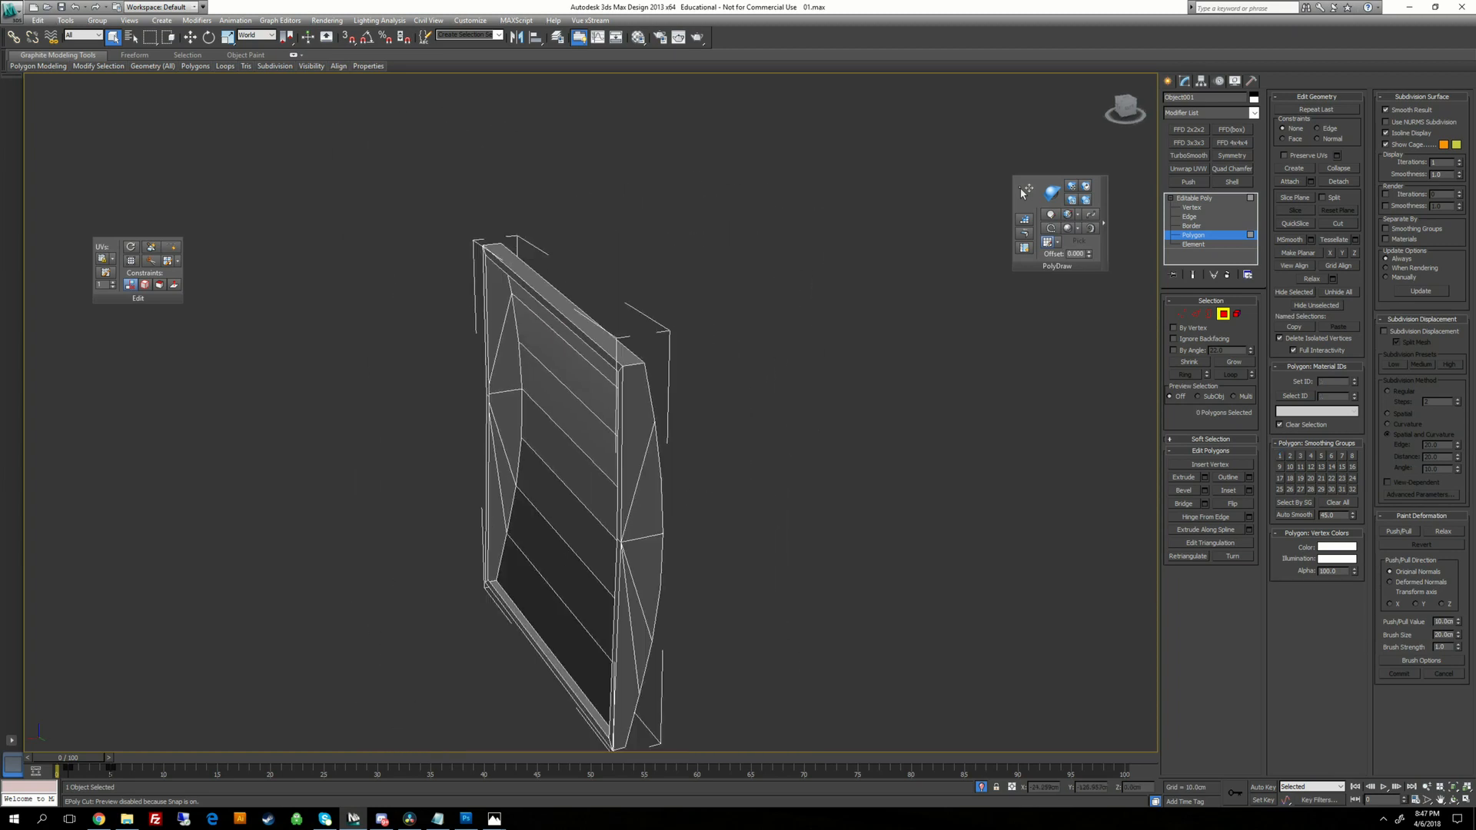
Select the collar's top and bottom faces, clear their smoothing groups and auto-smooth them with a threshold of 180.
click(573, 306)
alt+middle_drag(573, 306, 696, 200)
ctrl+click(538, 429)
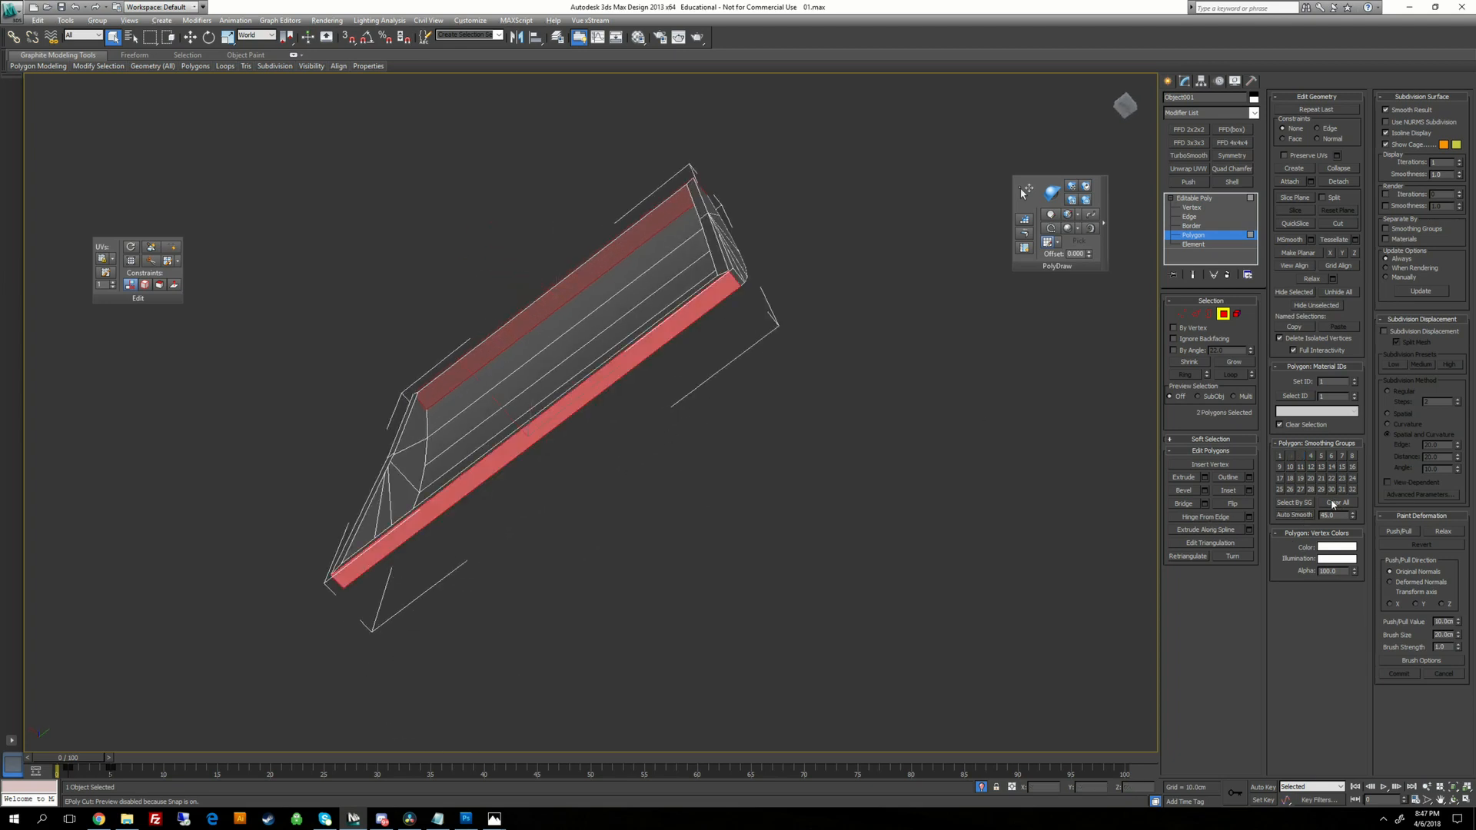
click(1295, 515)
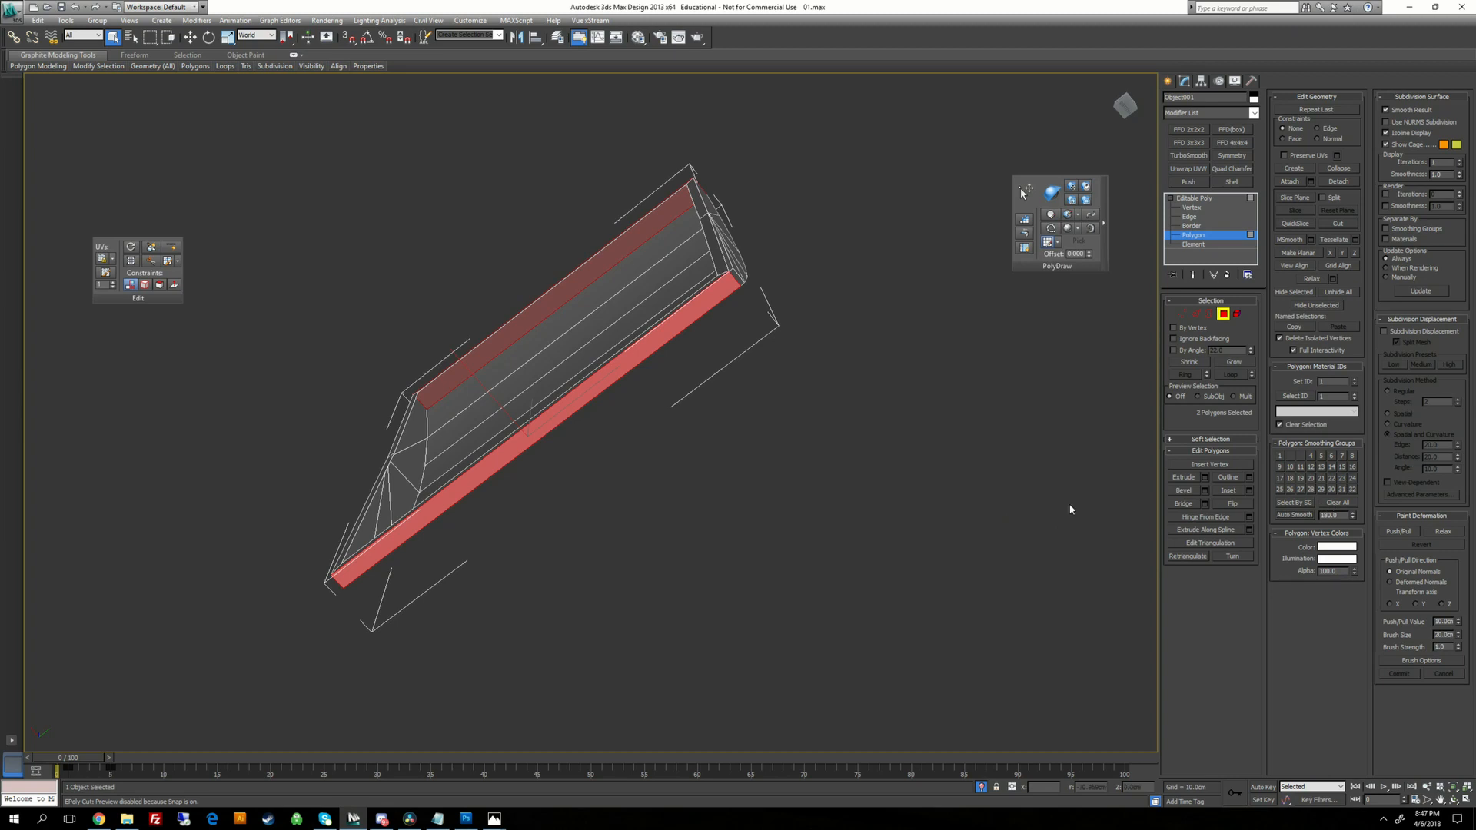
Check the smoothing group assigned to the collar's top face.
alt+middle_drag(1071, 509, 1065, 711)
click(792, 307)
click(676, 276)
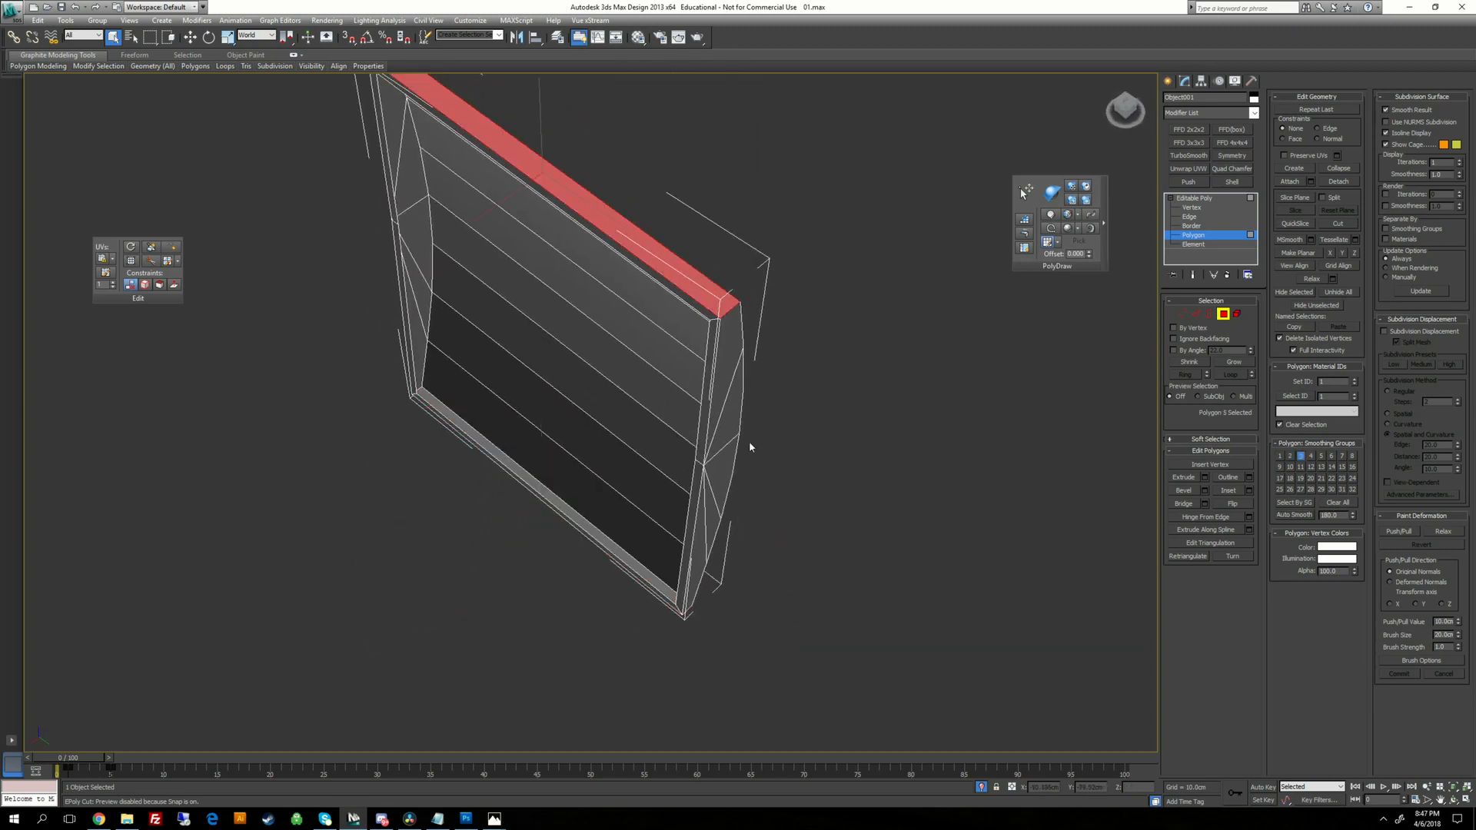
alt+middle_drag(749, 441, 834, 238)
click(792, 265)
alt+middle_drag(797, 309, 884, 384)
scroll(893, 373, down, 6)
middle_drag(815, 277, 846, 396)
scroll(846, 395, up, 5)
Select all the polygons of one of the collar's end faces.
click(741, 386)
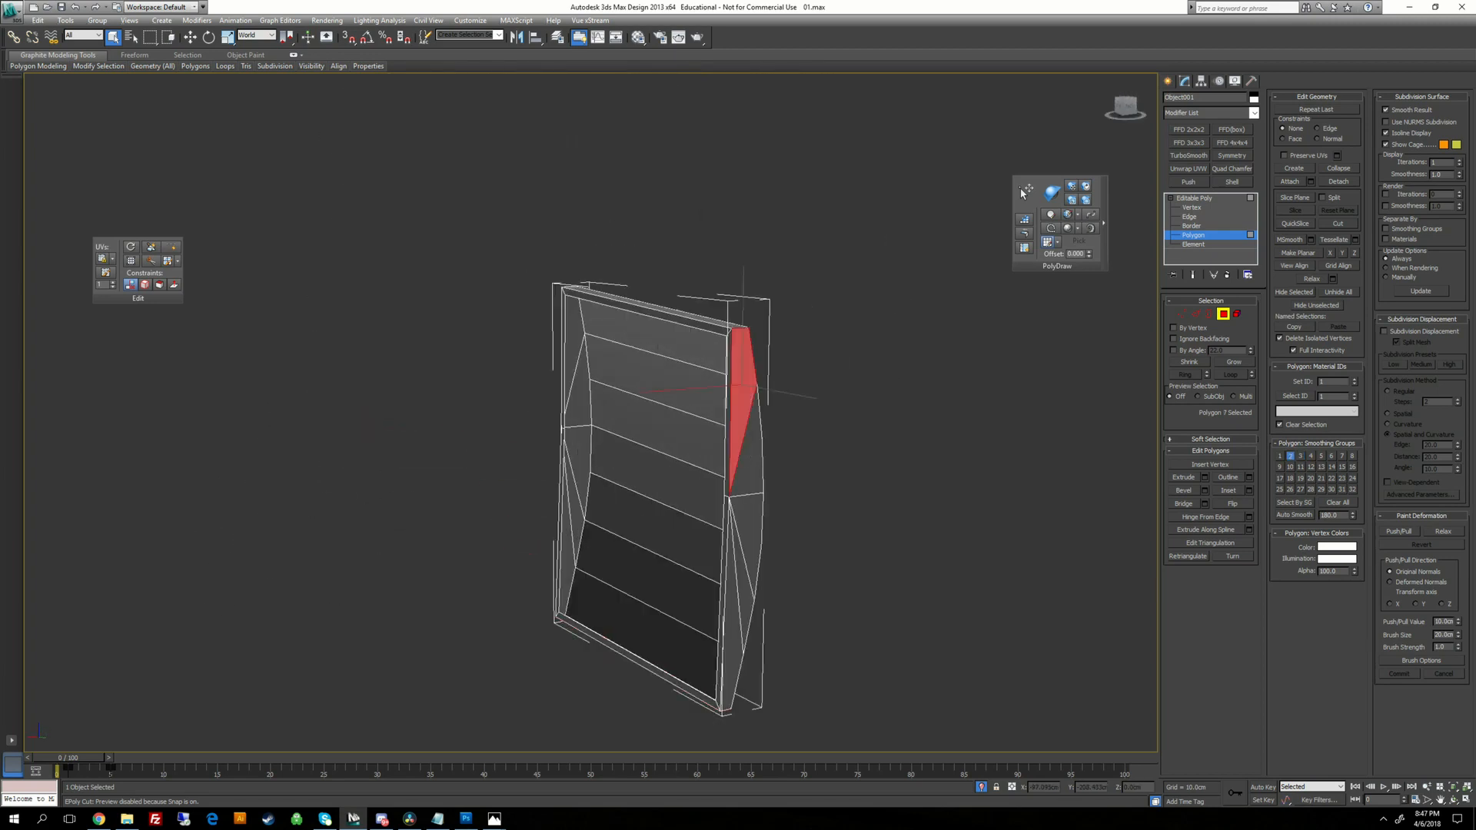
alt+middle_drag(741, 387, 721, 446)
middle_drag(721, 446, 739, 358)
ctrl+click(754, 354)
ctrl+click(751, 422)
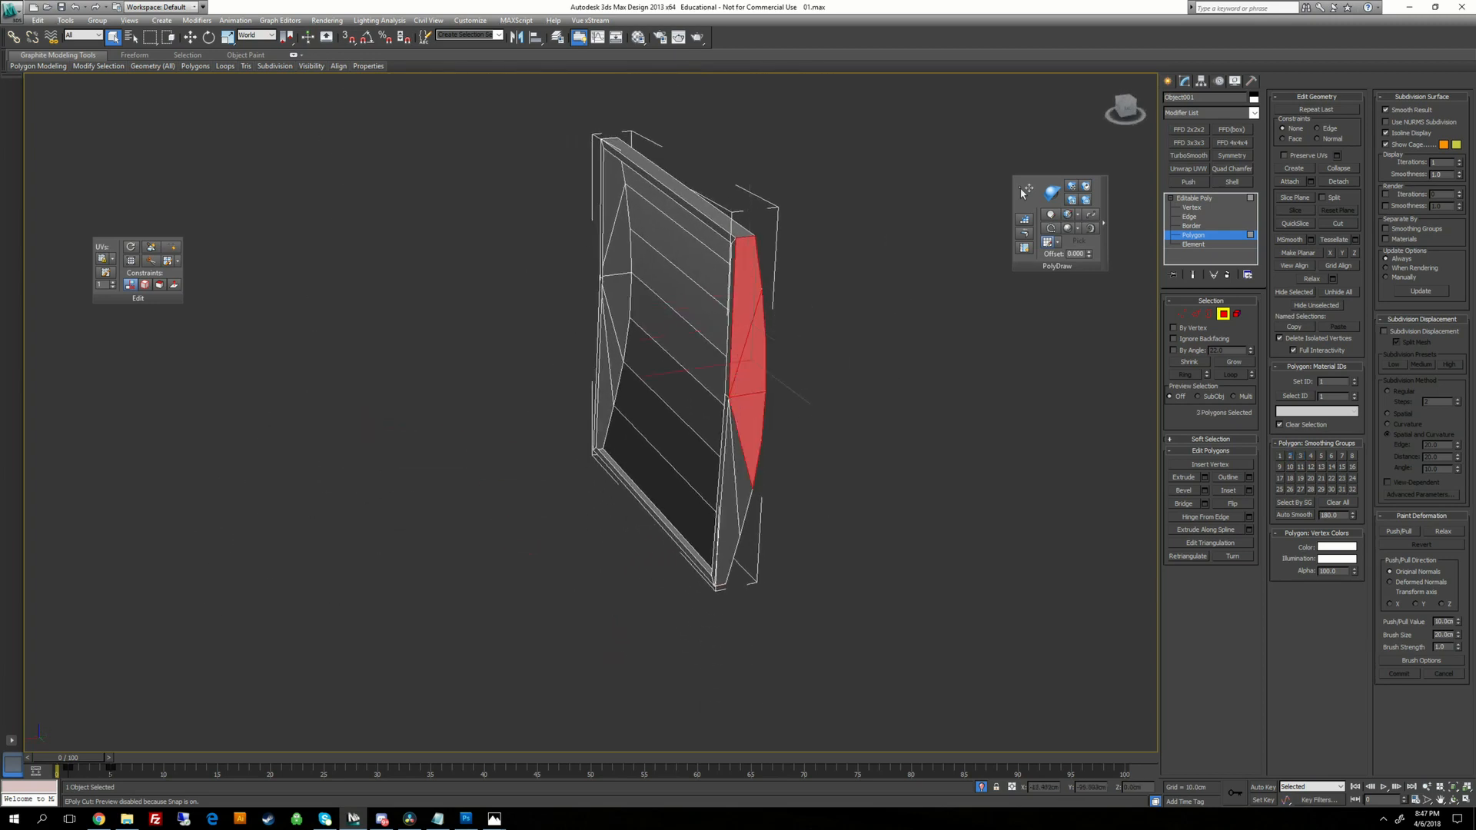
ctrl+click(741, 472)
ctrl+click(728, 544)
Add the opposite end face's polygons to the selection and auto-smooth both end faces with the 180 threshold.
alt+middle_drag(728, 544, 896, 515)
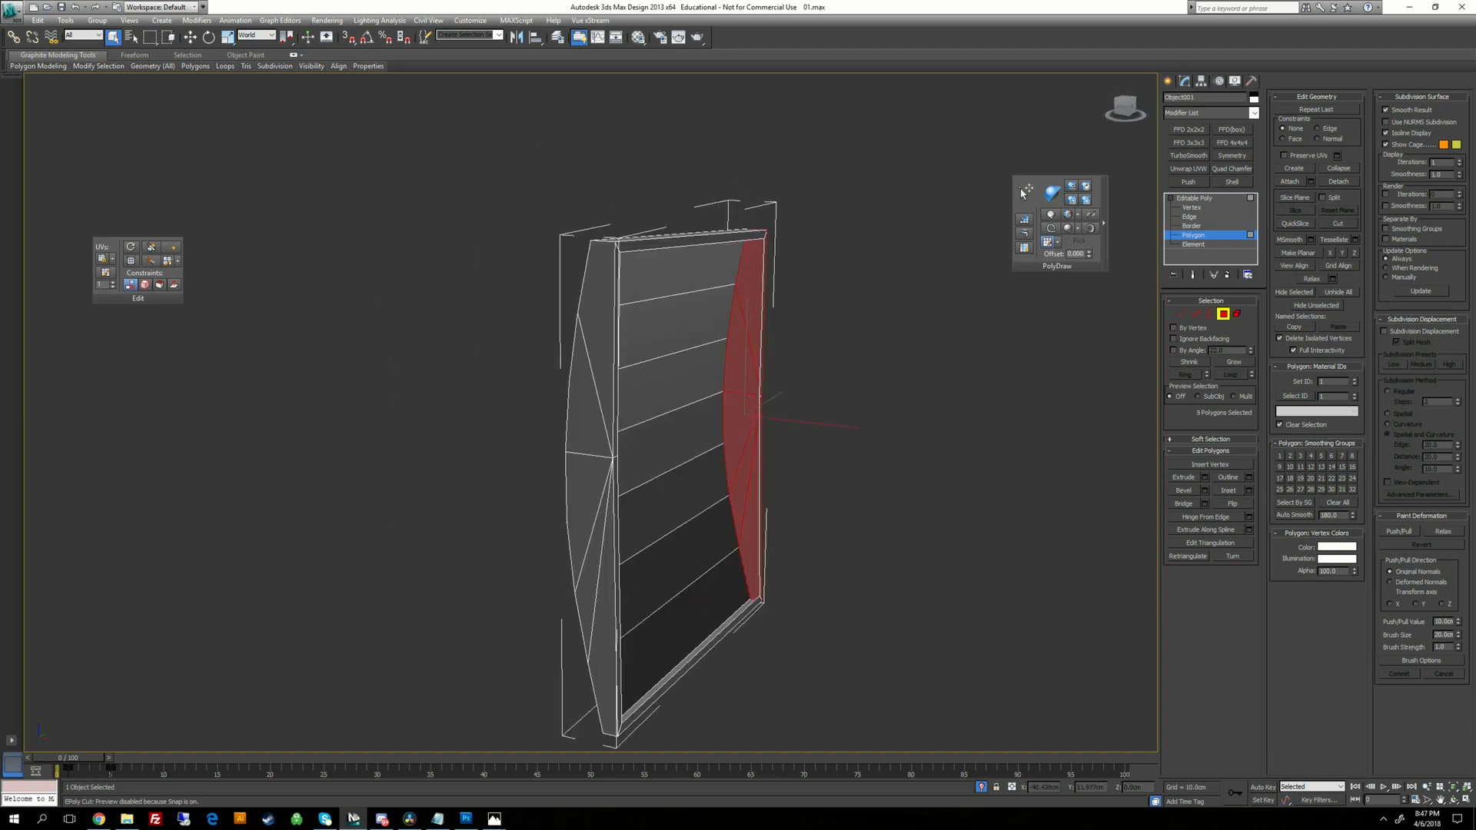
ctrl+click(600, 330)
ctrl+click(586, 416)
ctrl+click(583, 500)
ctrl+click(592, 582)
ctrl+click(605, 646)
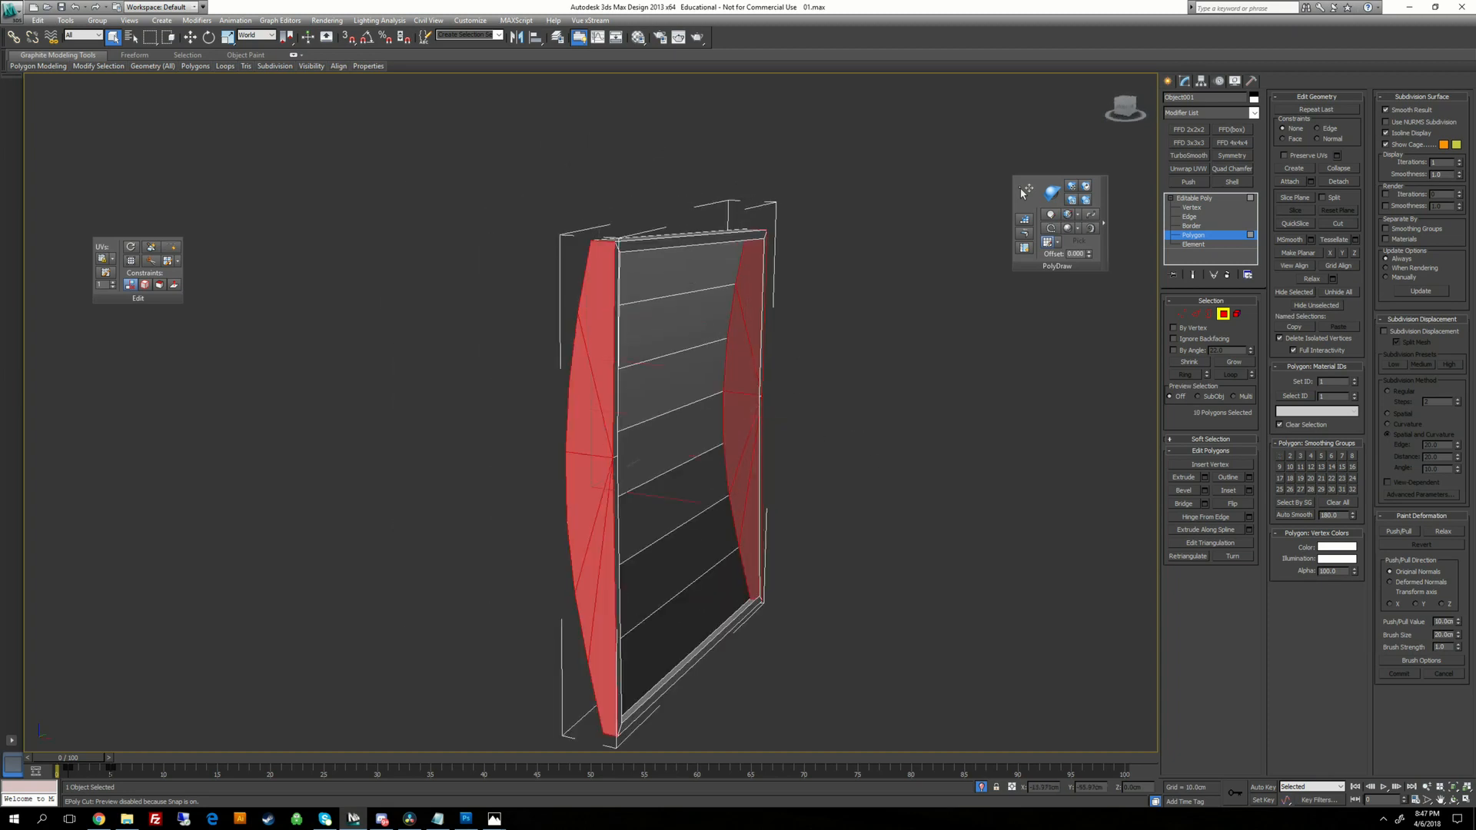
click(1296, 517)
Reselect the collar's top and bottom faces and auto-smooth them together.
alt+middle_drag(815, 431, 834, 473)
click(684, 280)
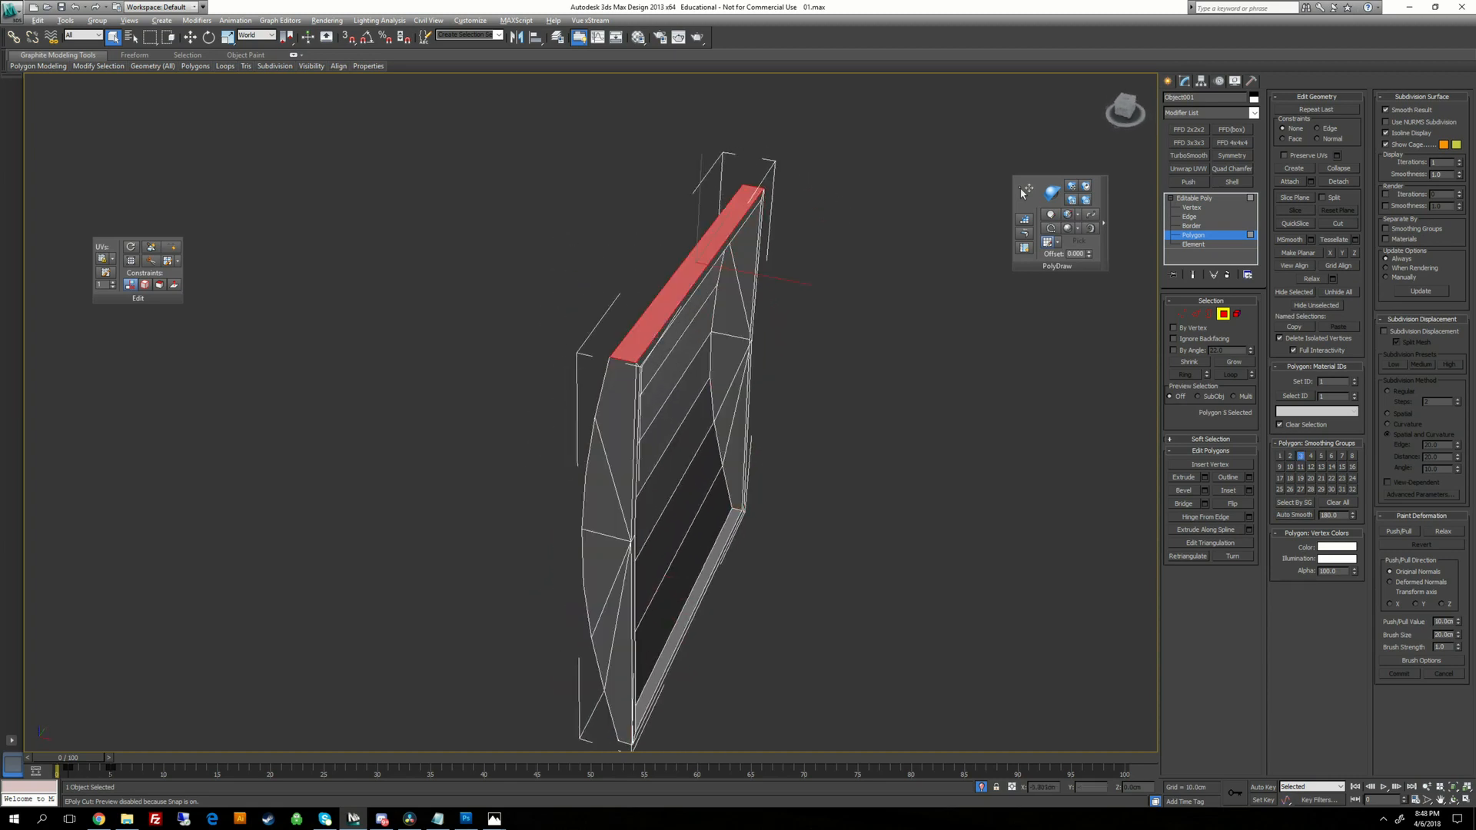
alt+middle_drag(692, 346, 795, 242)
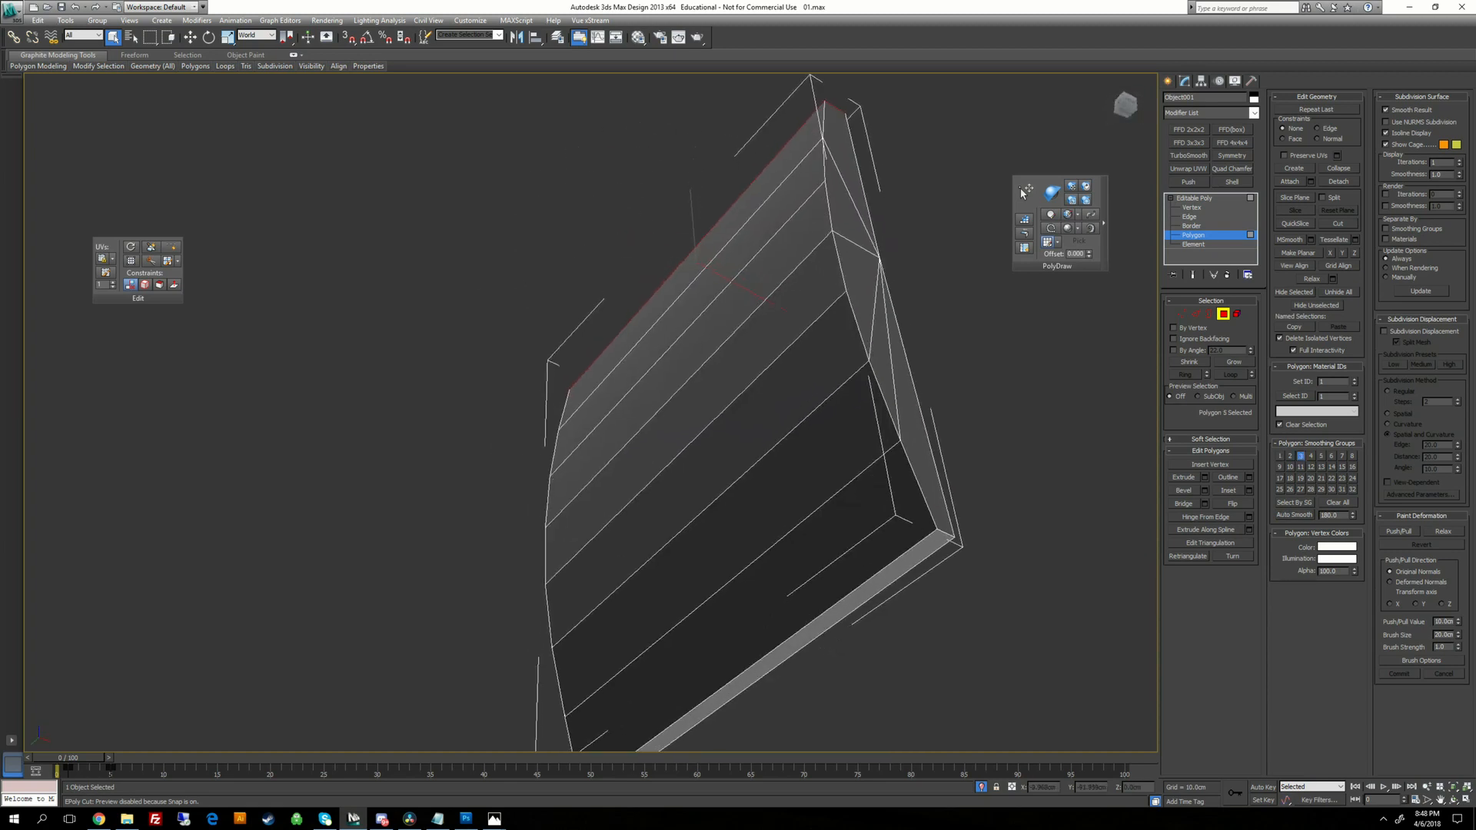
ctrl+click(868, 590)
click(1295, 517)
alt+middle_drag(919, 510, 991, 576)
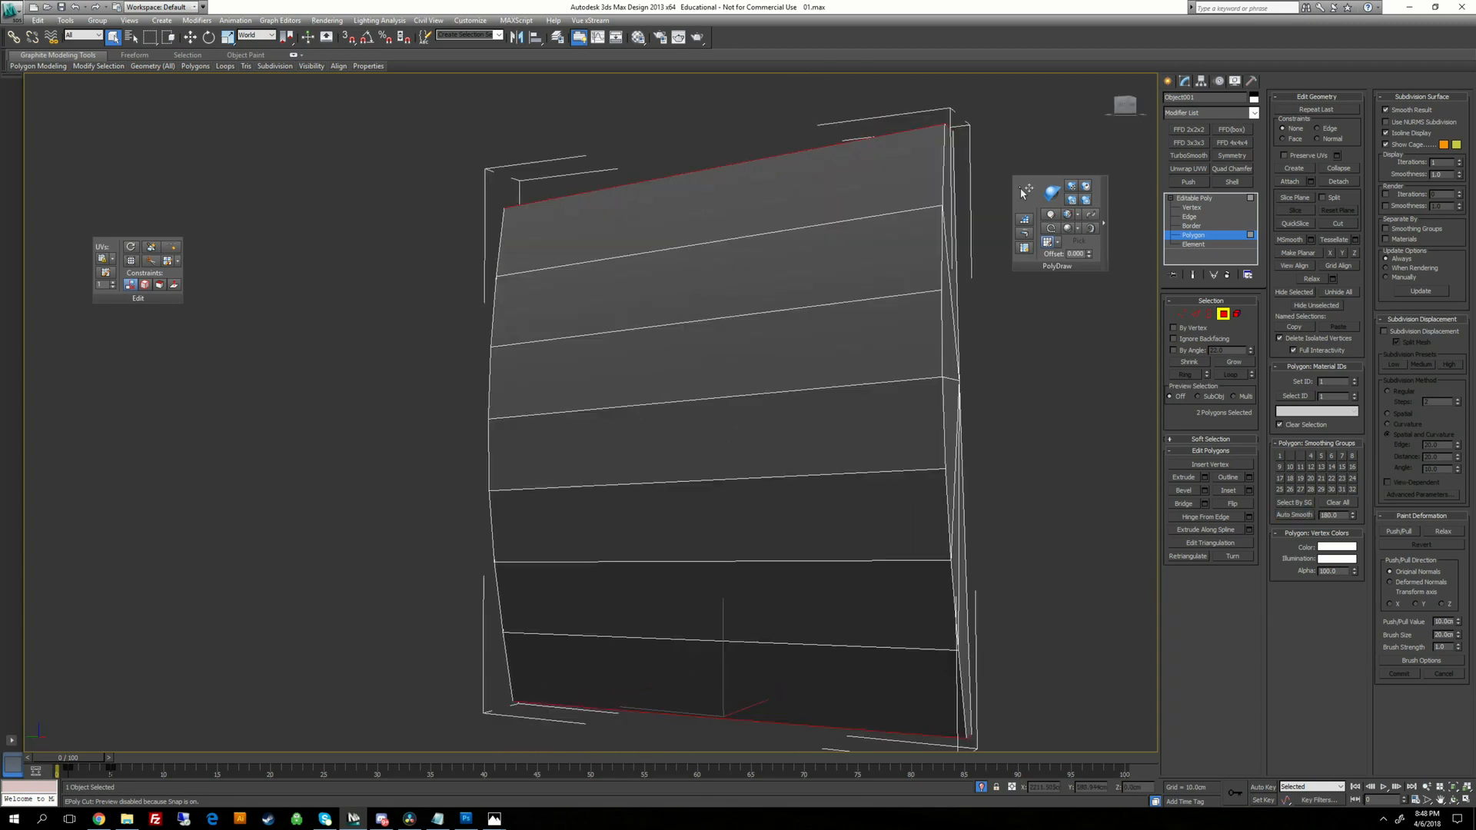
Select all the curved outer polygons of the collar and auto-smooth them into one continuous surface.
key(ctrl+i)
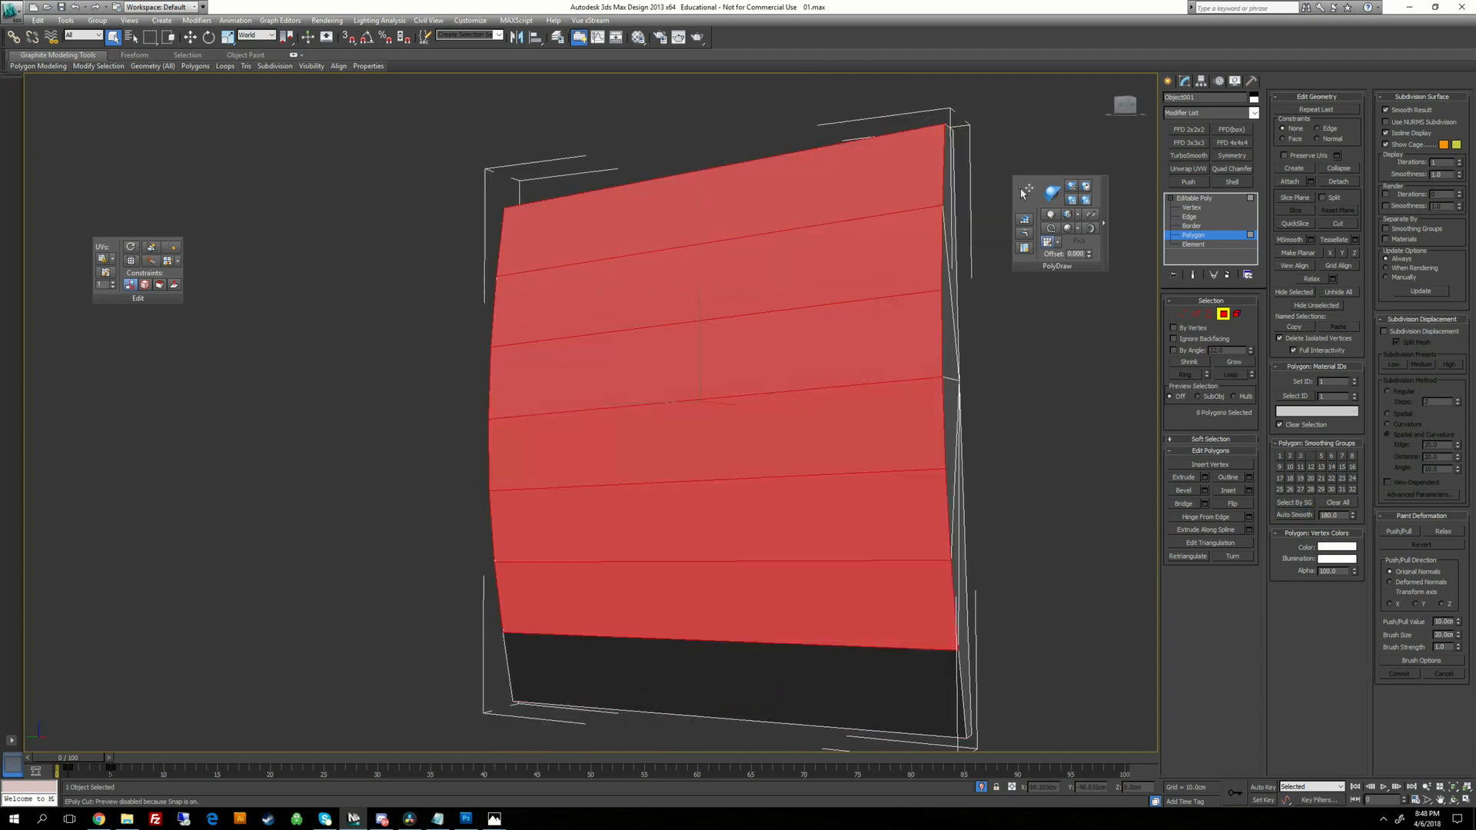
ctrl+click(737, 683)
alt+middle_drag(736, 538, 914, 530)
click(1305, 515)
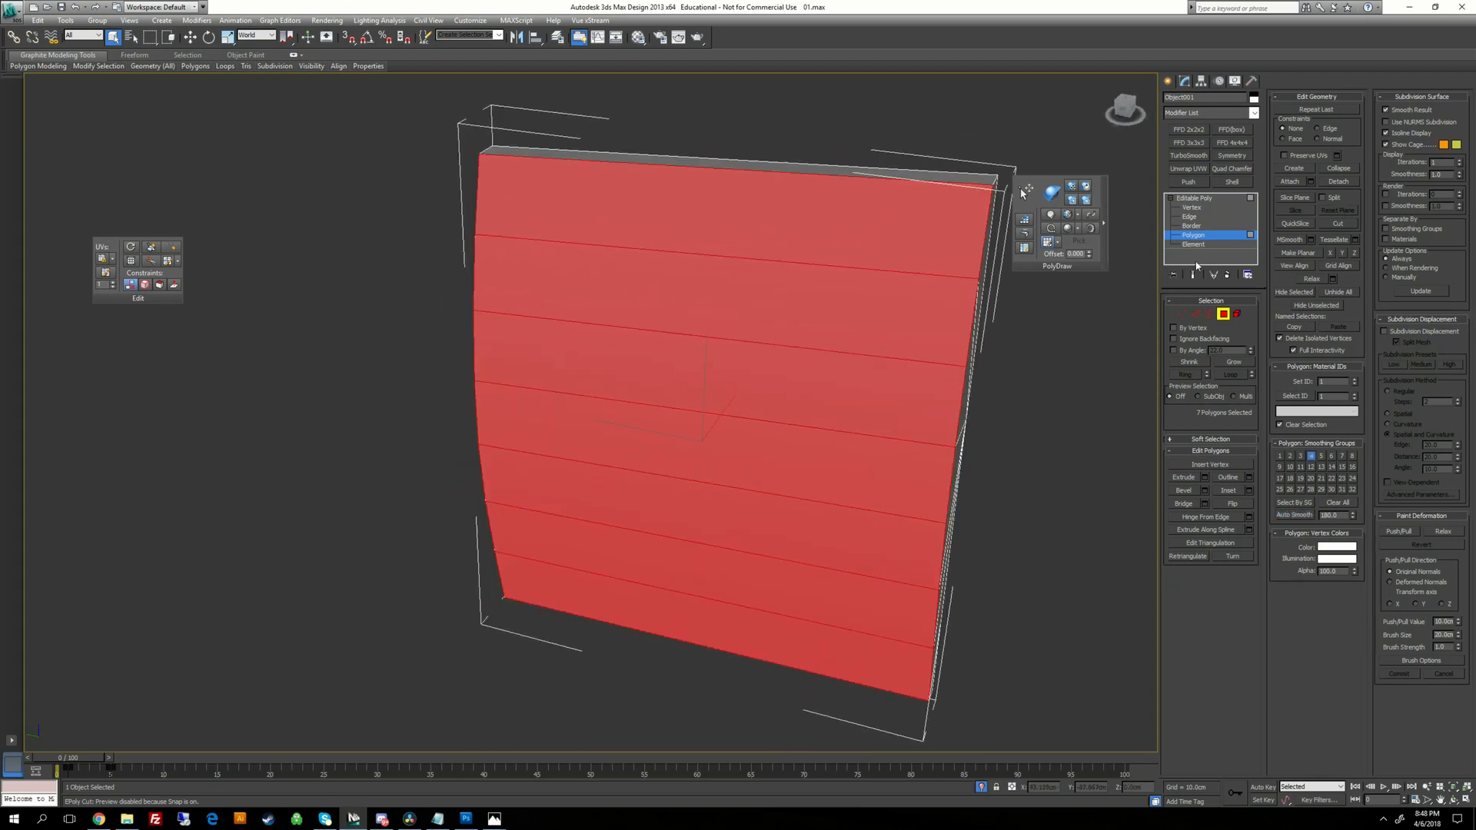
Leave polygon editing, end the collar's isolation to bring back the rest of the scene, and select the blade.
click(1195, 198)
scroll(838, 369, up, 3)
right_click(836, 368)
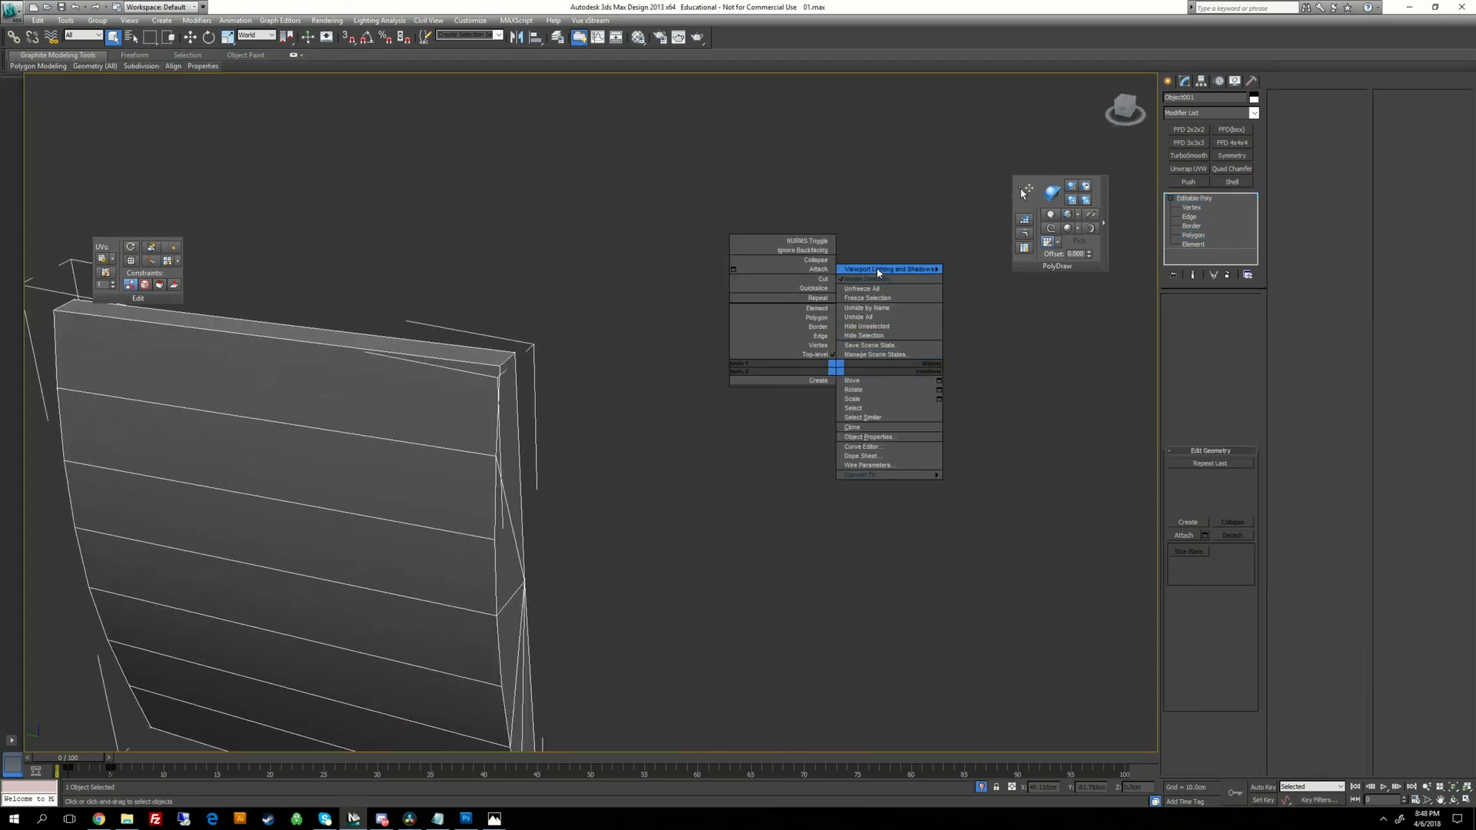
click(867, 282)
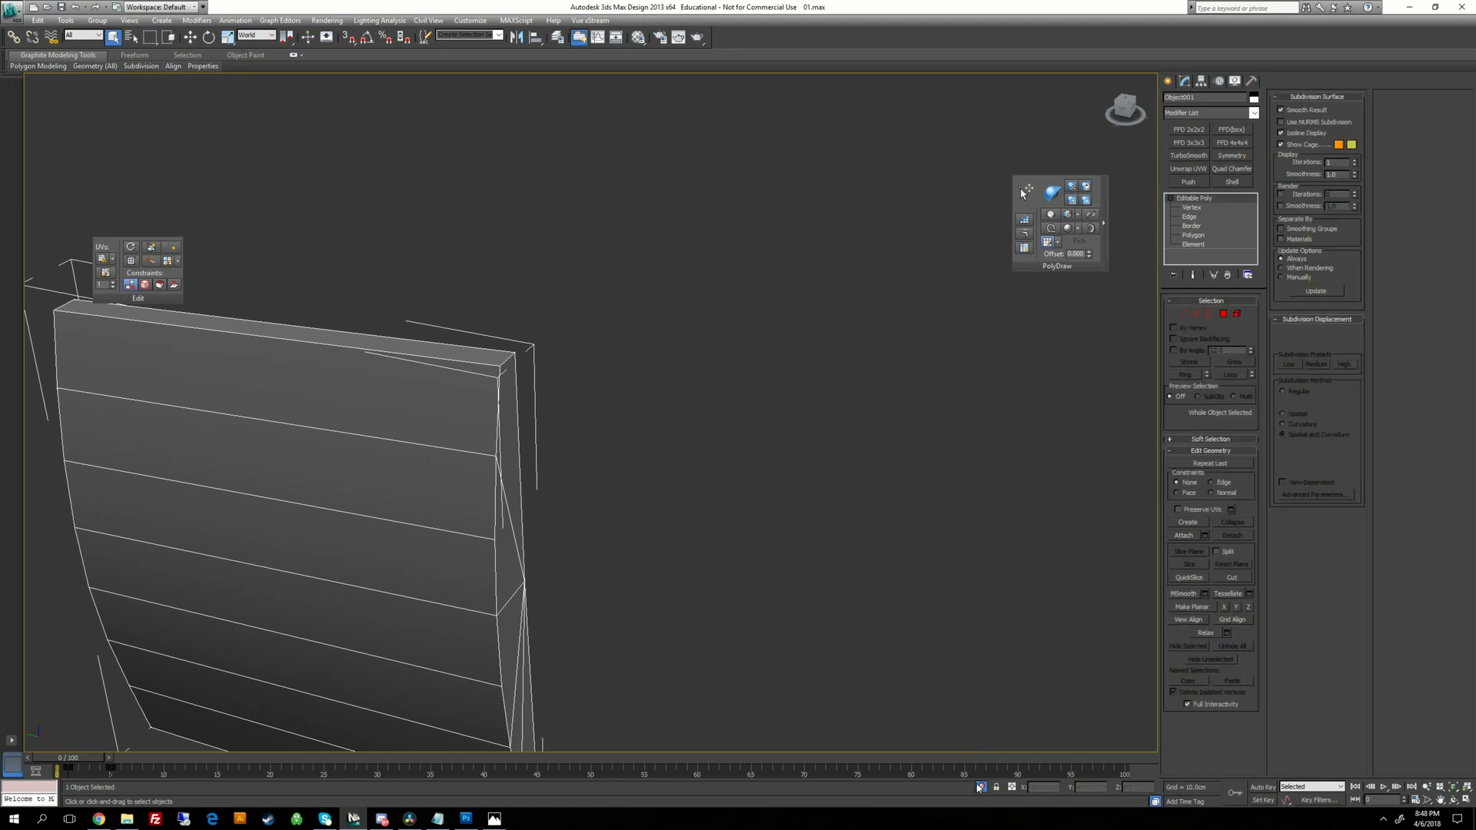
click(982, 789)
alt+middle_drag(776, 492, 722, 515)
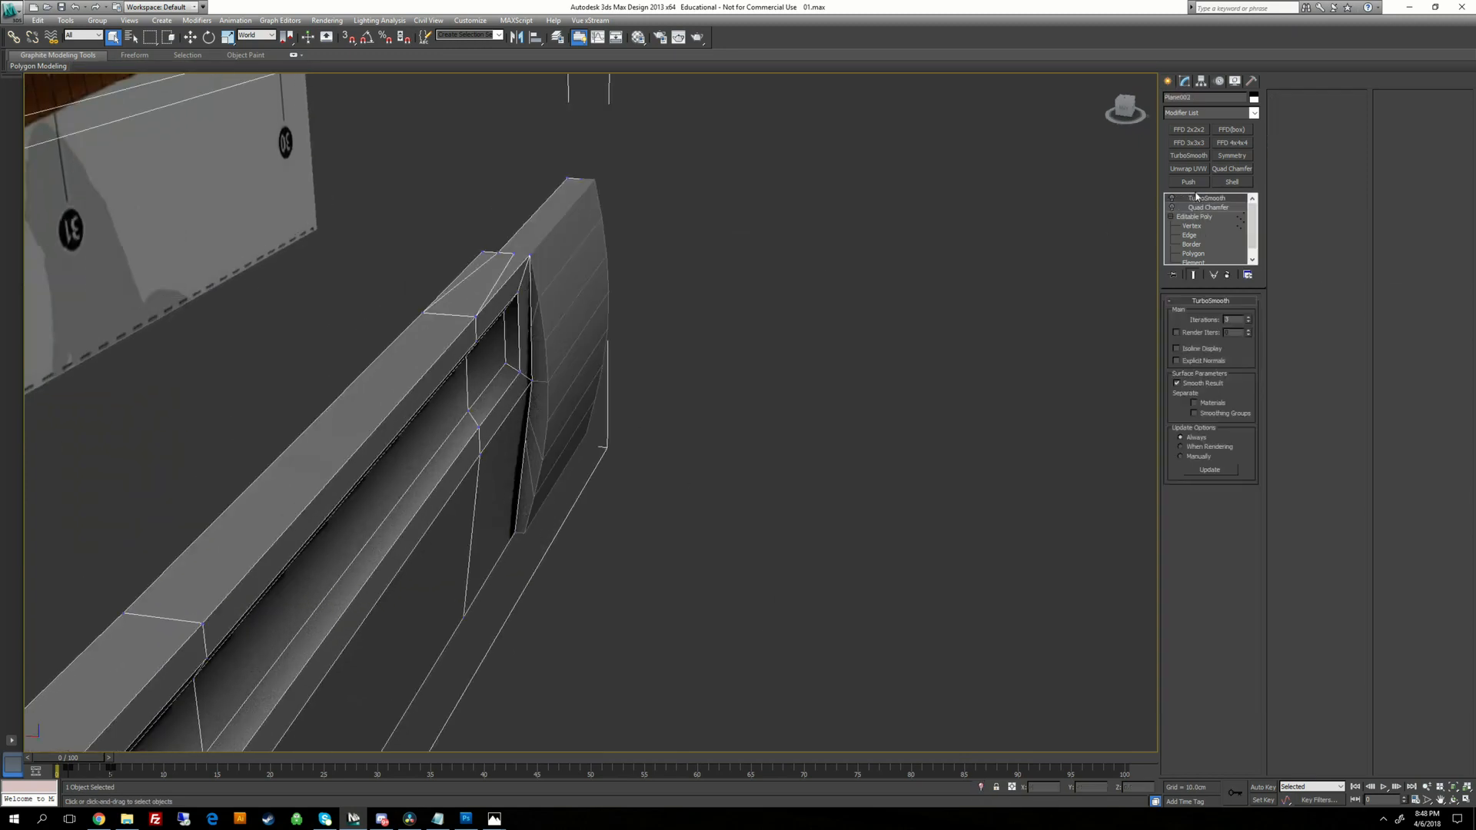
Copy the blade's TurboSmooth and Quad Chamfer modifiers and paste them onto the collar.
shift+click(1196, 208)
right_click(1207, 196)
click(1234, 242)
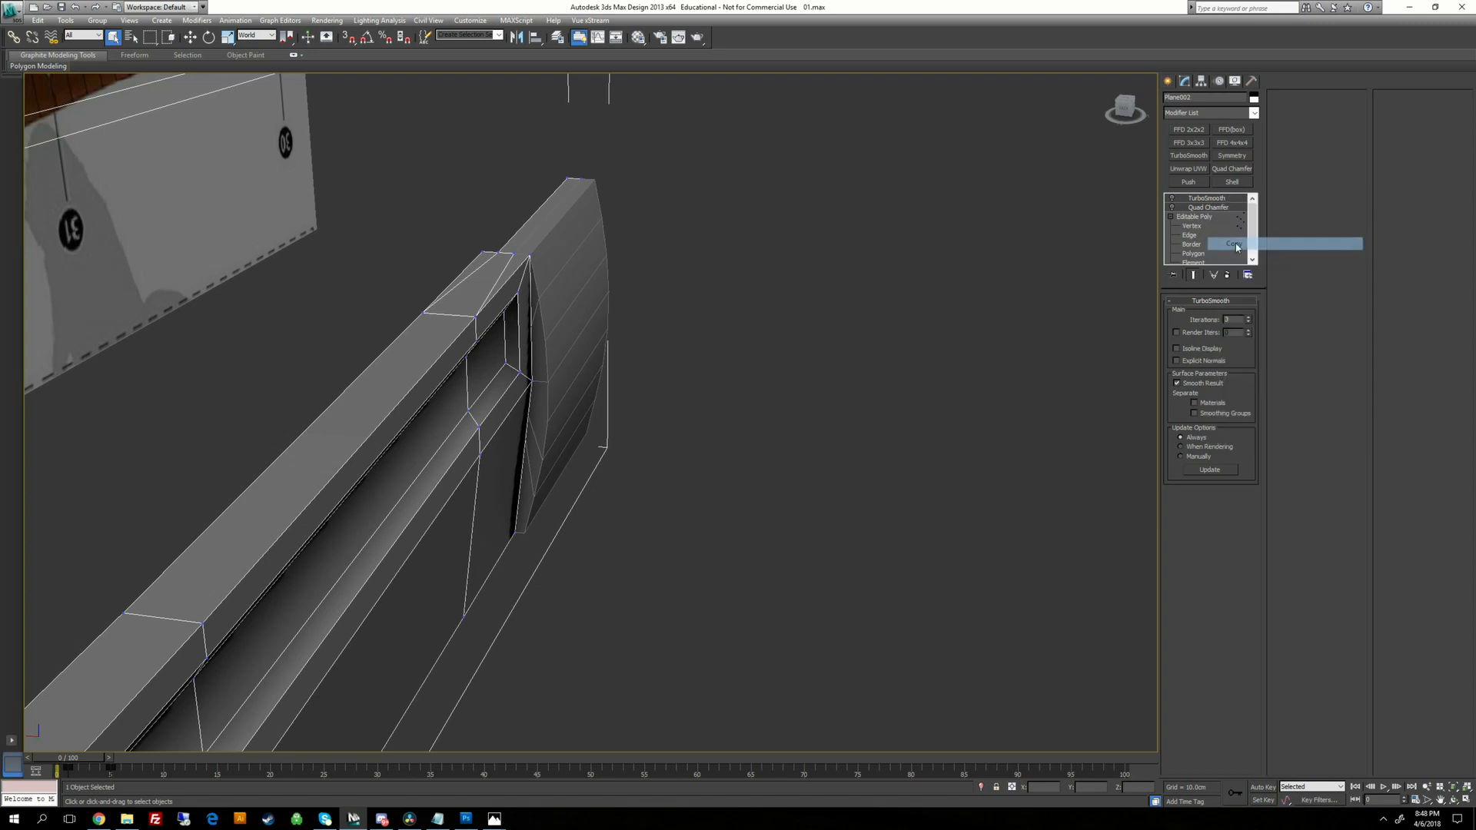
middle_drag(500, 346, 505, 394)
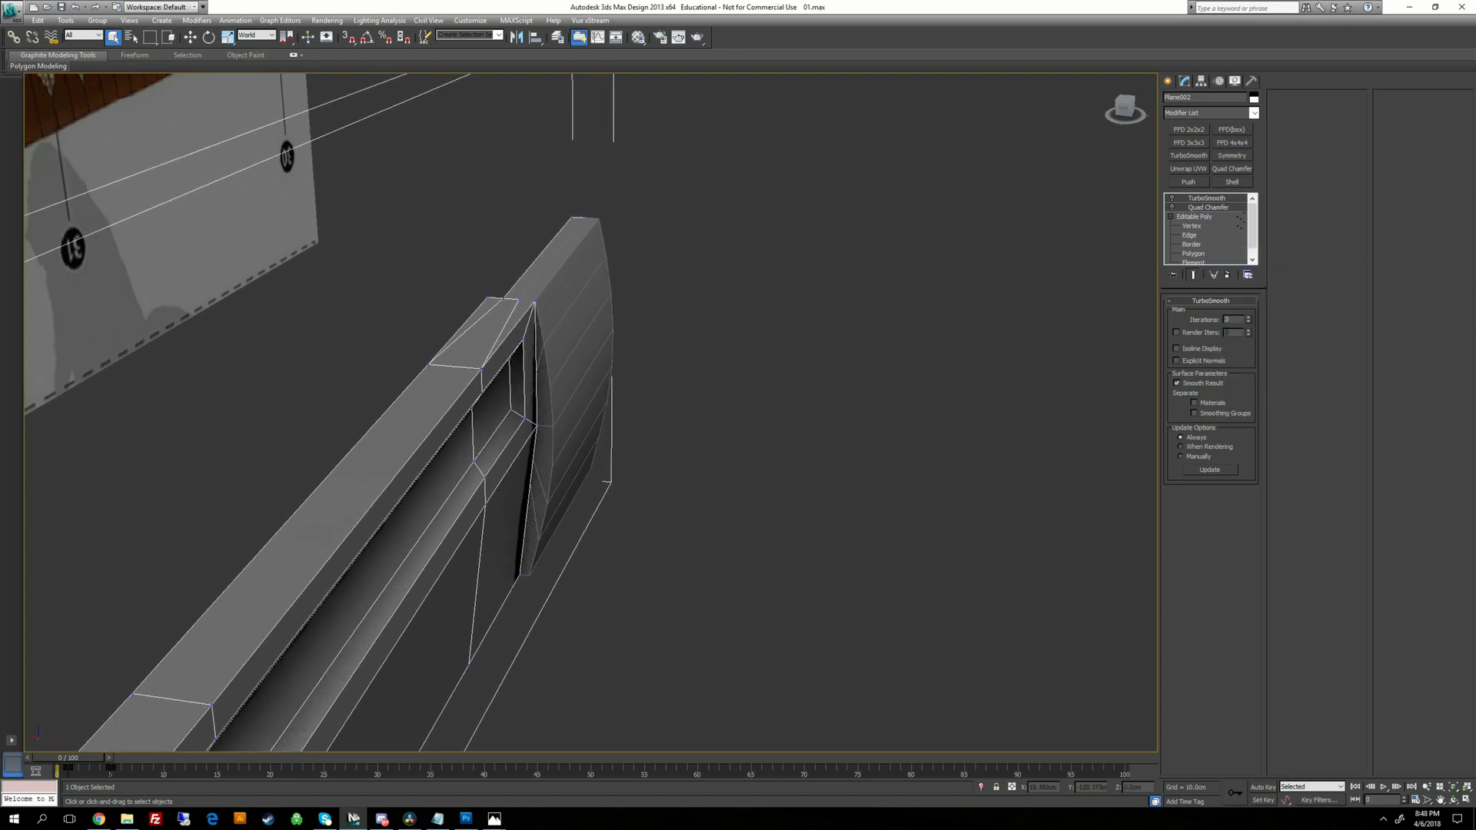
click(570, 361)
right_click(1193, 197)
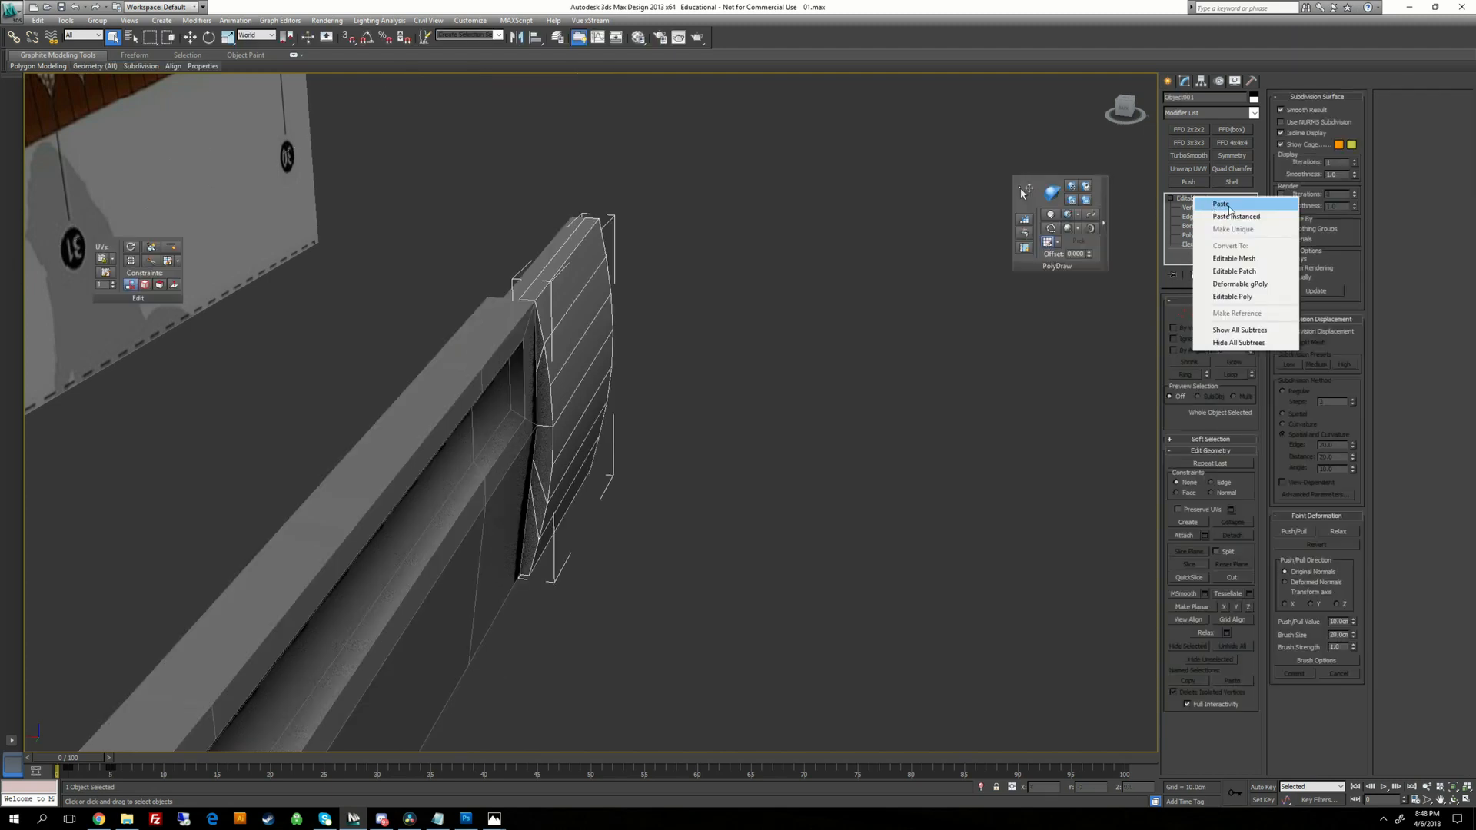
click(1230, 207)
Turn on the blade's TurboSmooth and Quad Chamfer modifiers and clear the selection.
alt+middle_drag(961, 280, 861, 306)
click(442, 385)
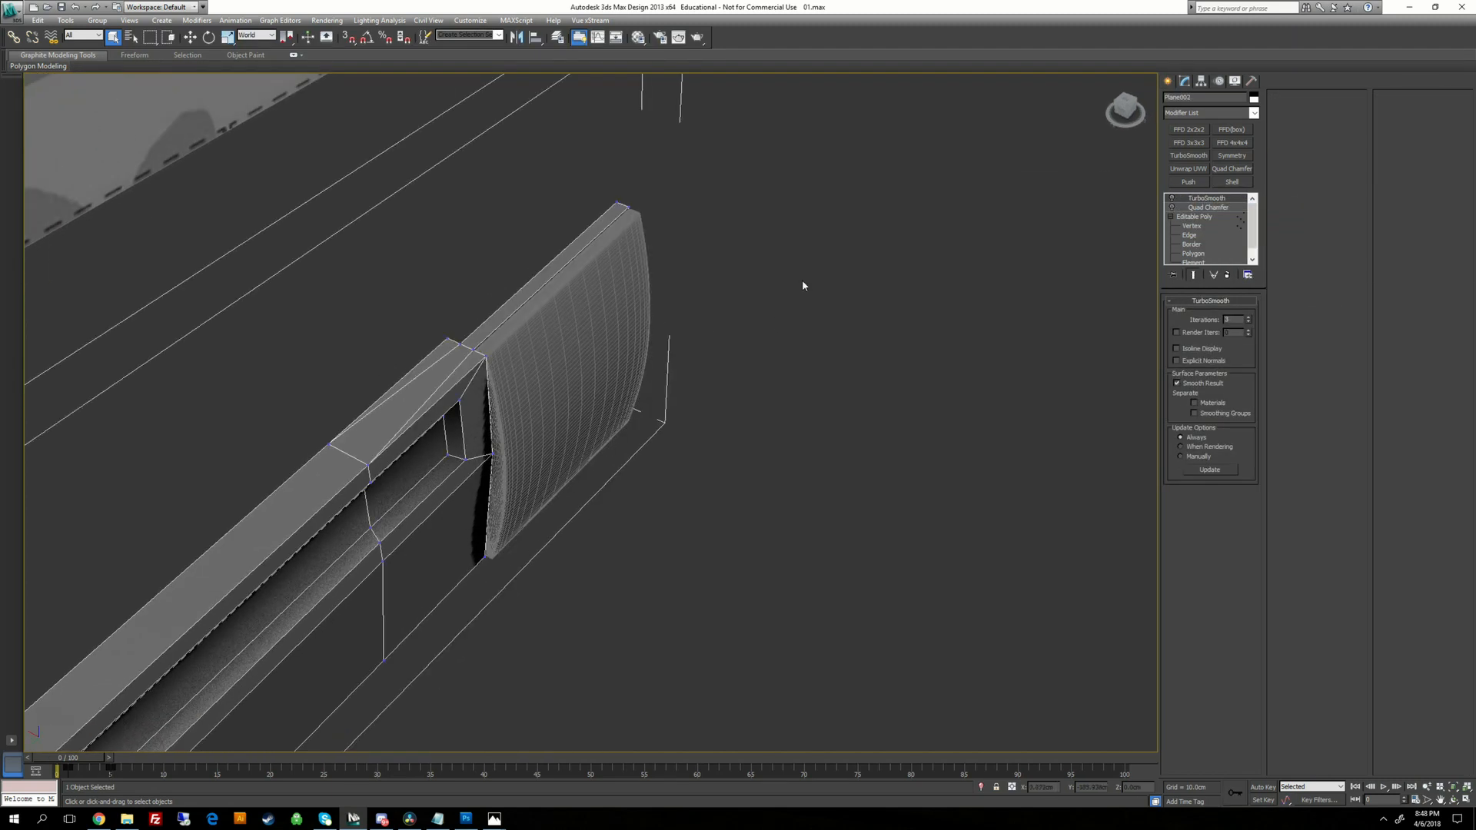
click(1172, 198)
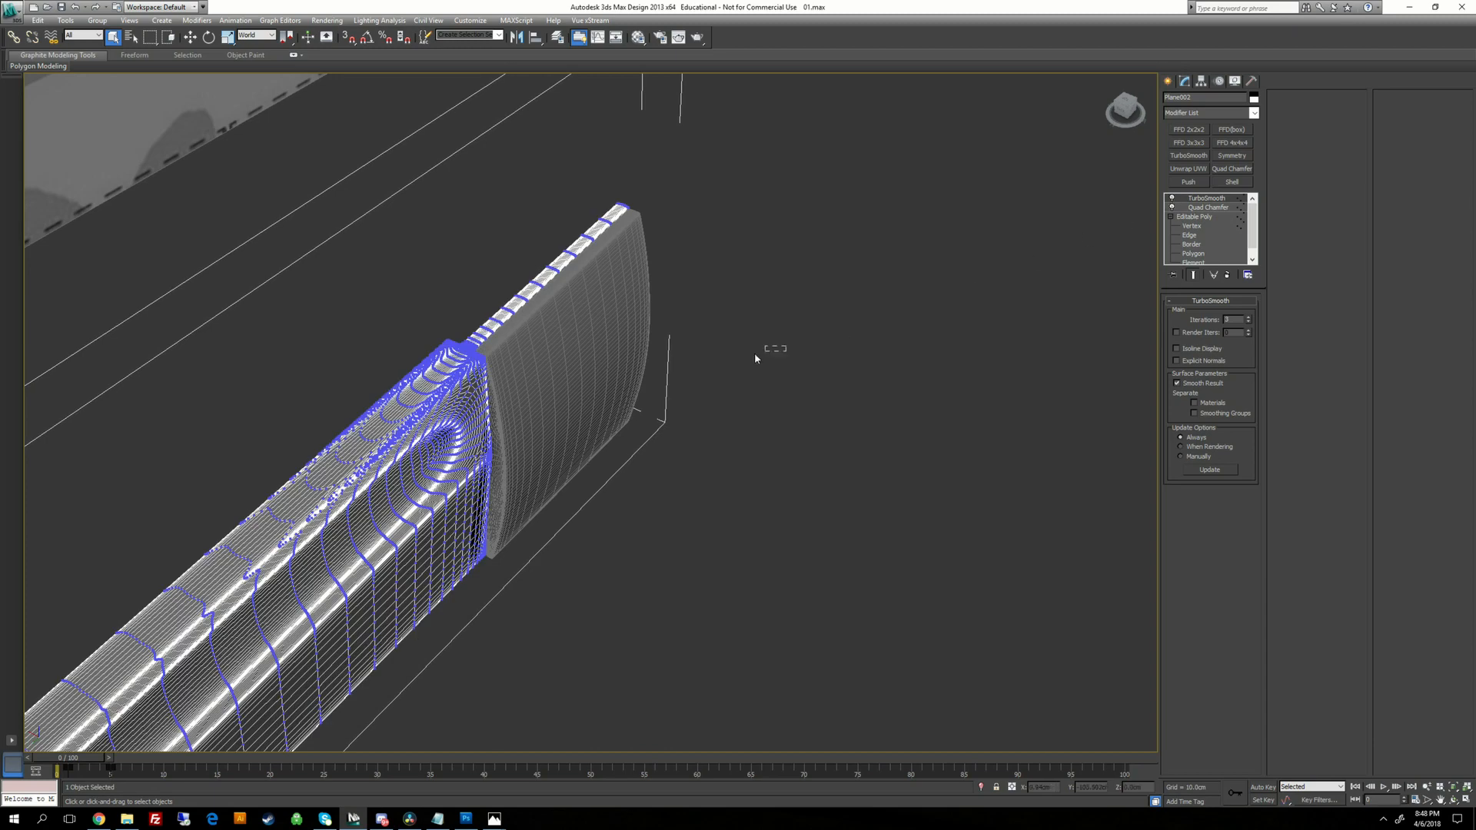
click(754, 353)
middle_drag(754, 352, 1043, 240)
scroll(780, 361, up, 2)
Select the collar half, hide the edge display, and open its pivot adjustment with only the pivot affected.
click(631, 369)
key(F4)
key(w)
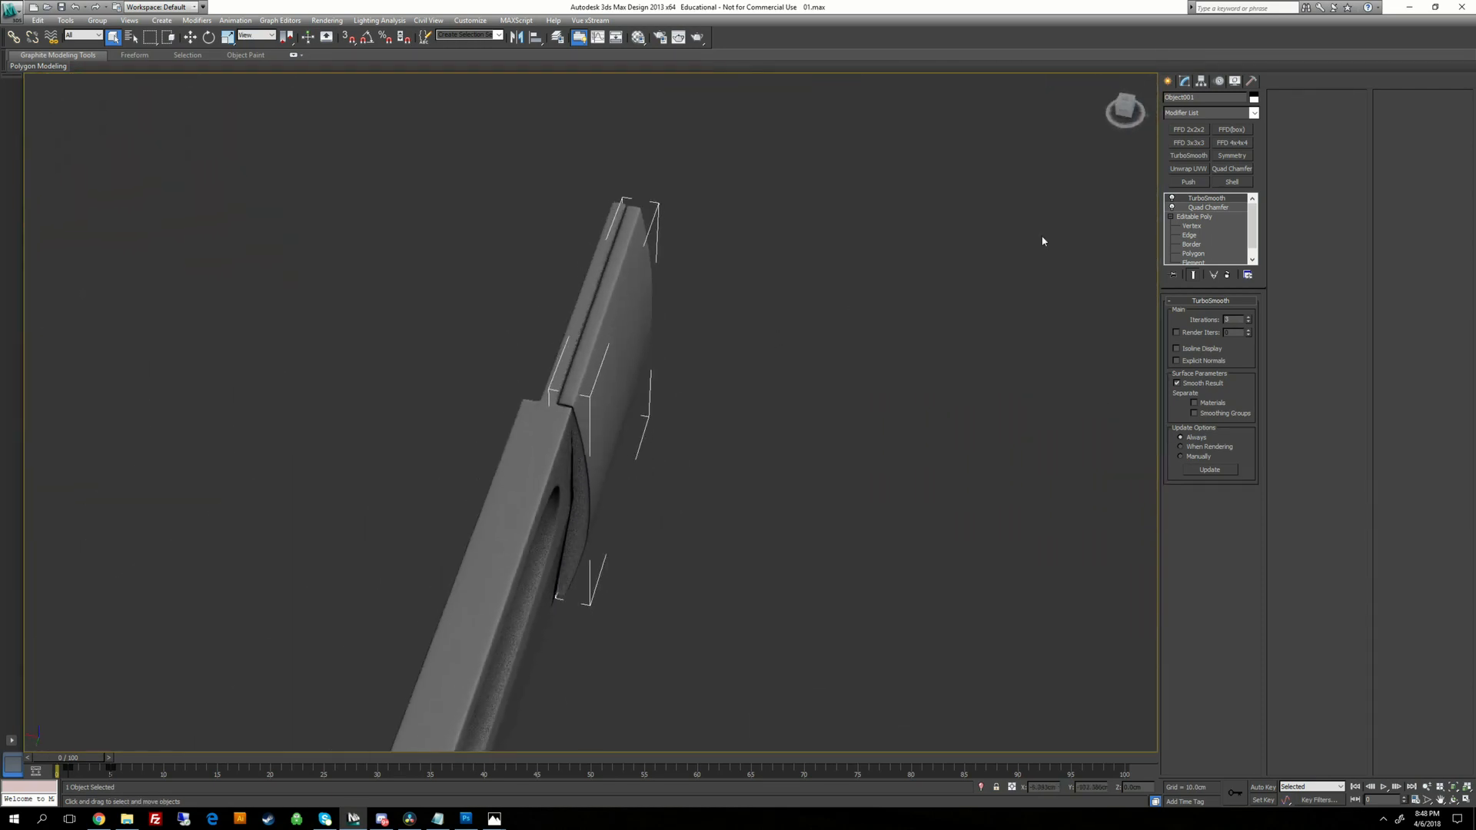
alt+middle_drag(787, 308, 799, 308)
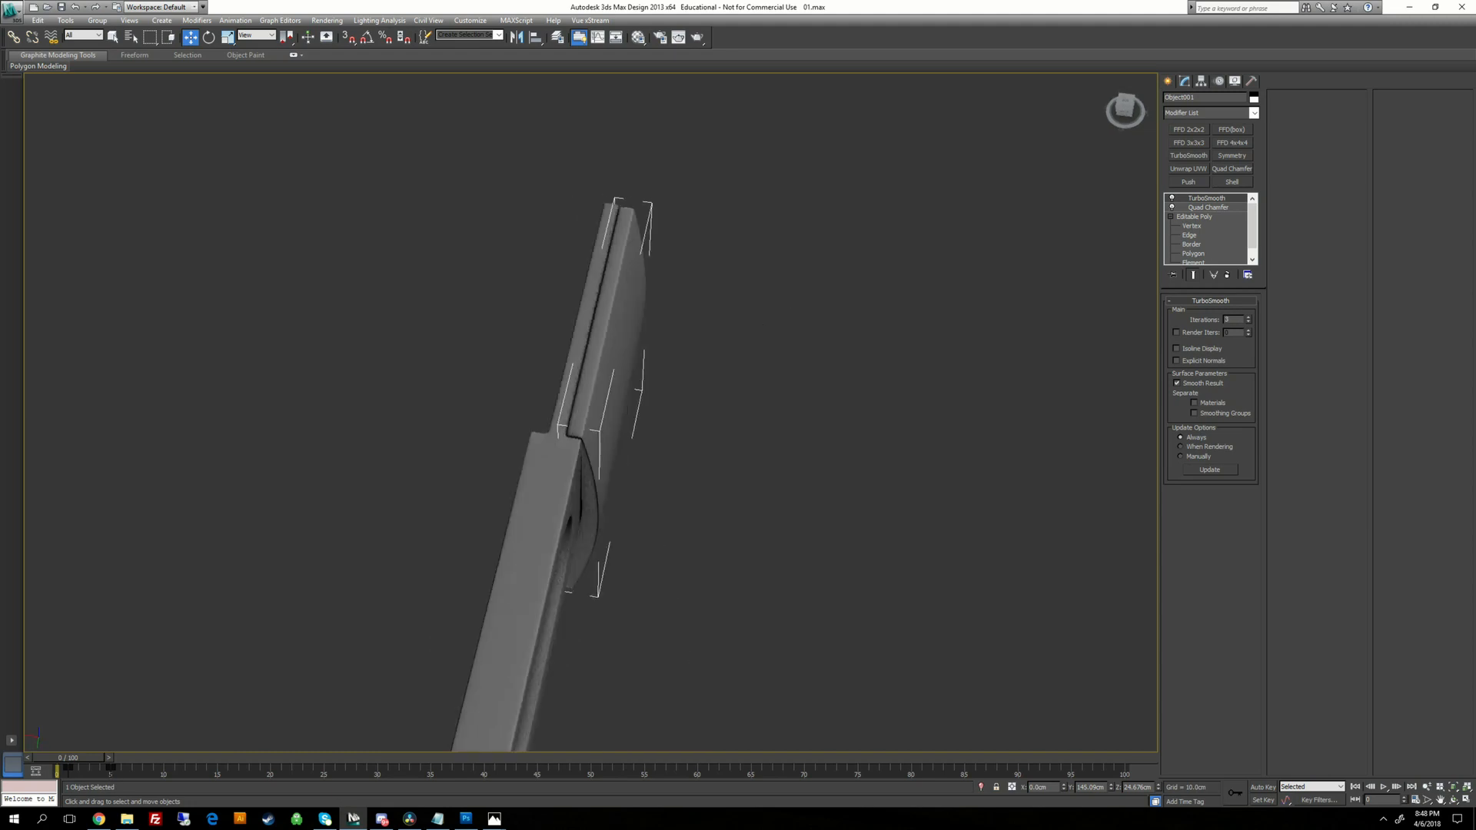
click(1201, 81)
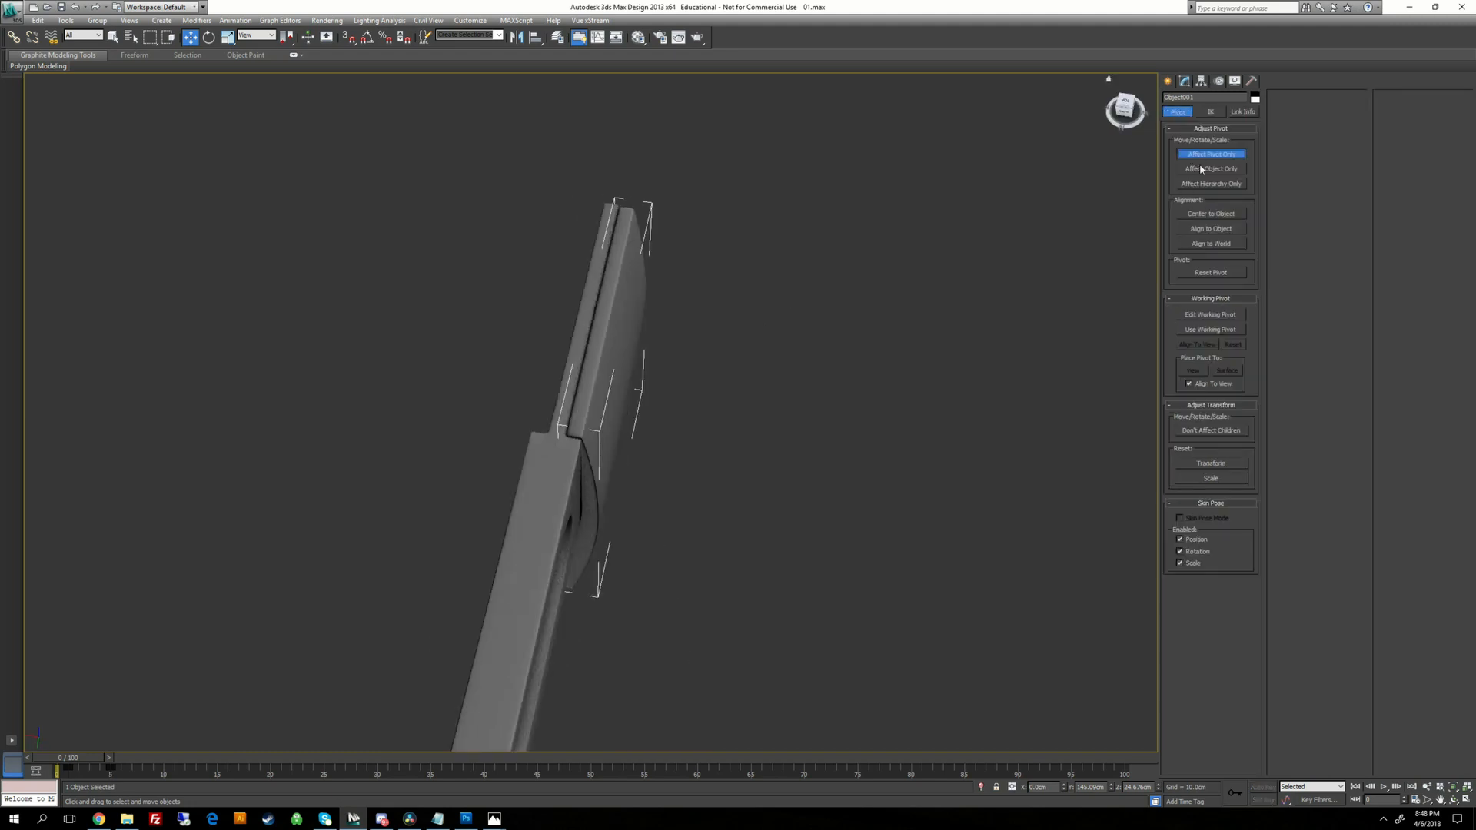
Leave pivot adjustment and mirror the collar half across the X axis as an instance with 0 offset.
alt+middle_drag(1074, 688, 1065, 687)
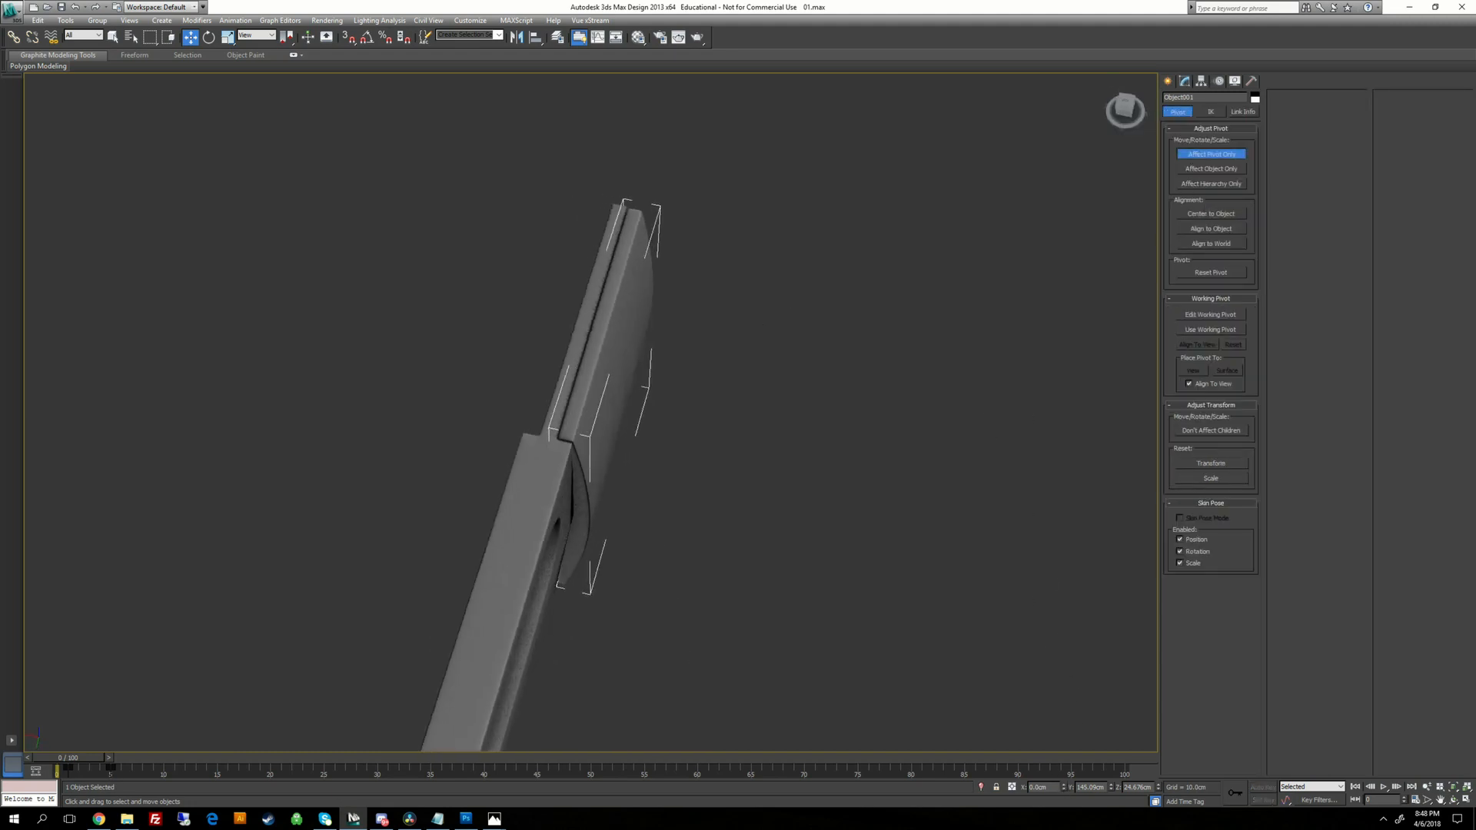
alt+middle_drag(638, 113, 629, 111)
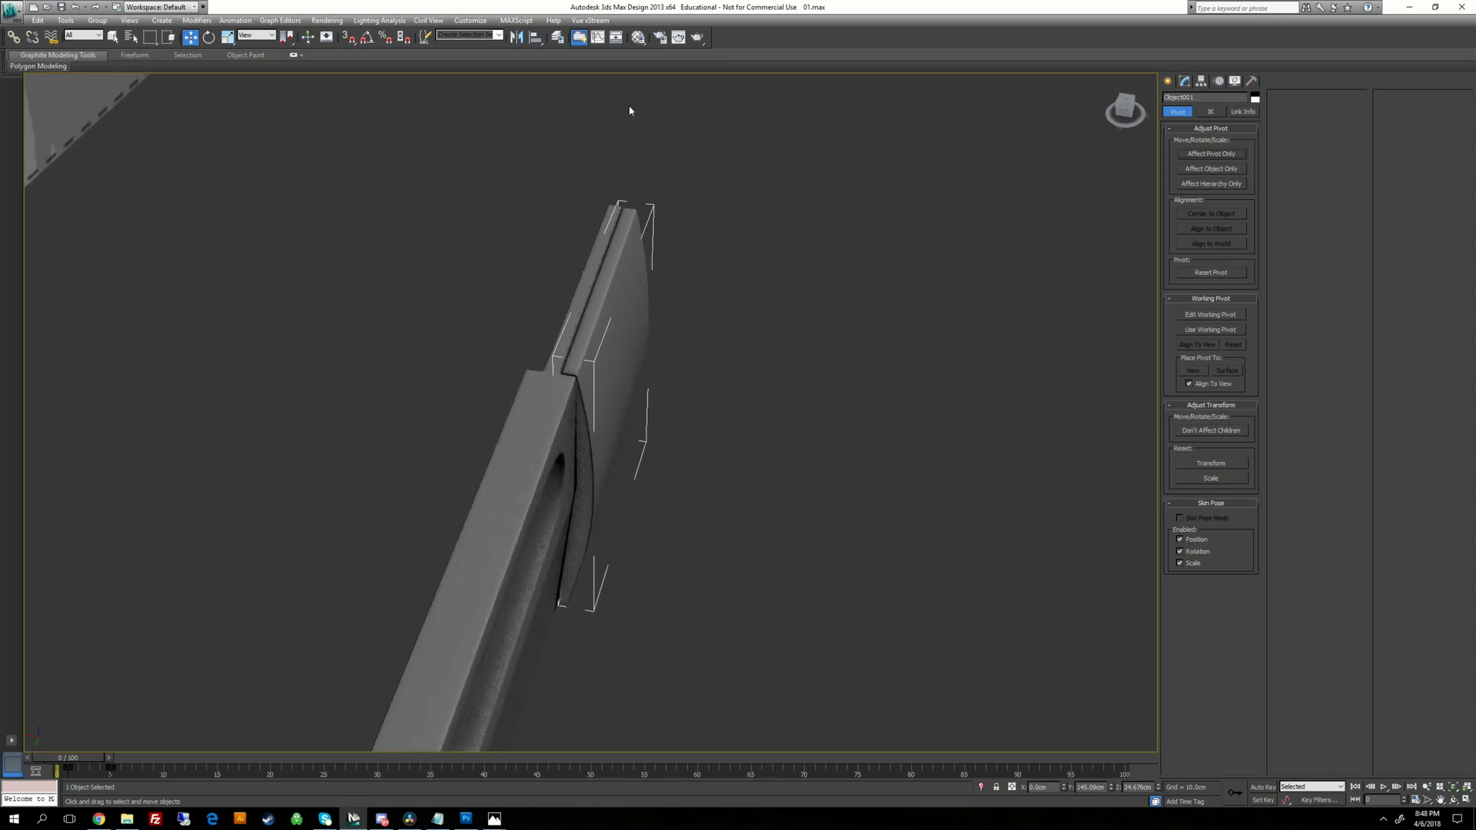
click(525, 38)
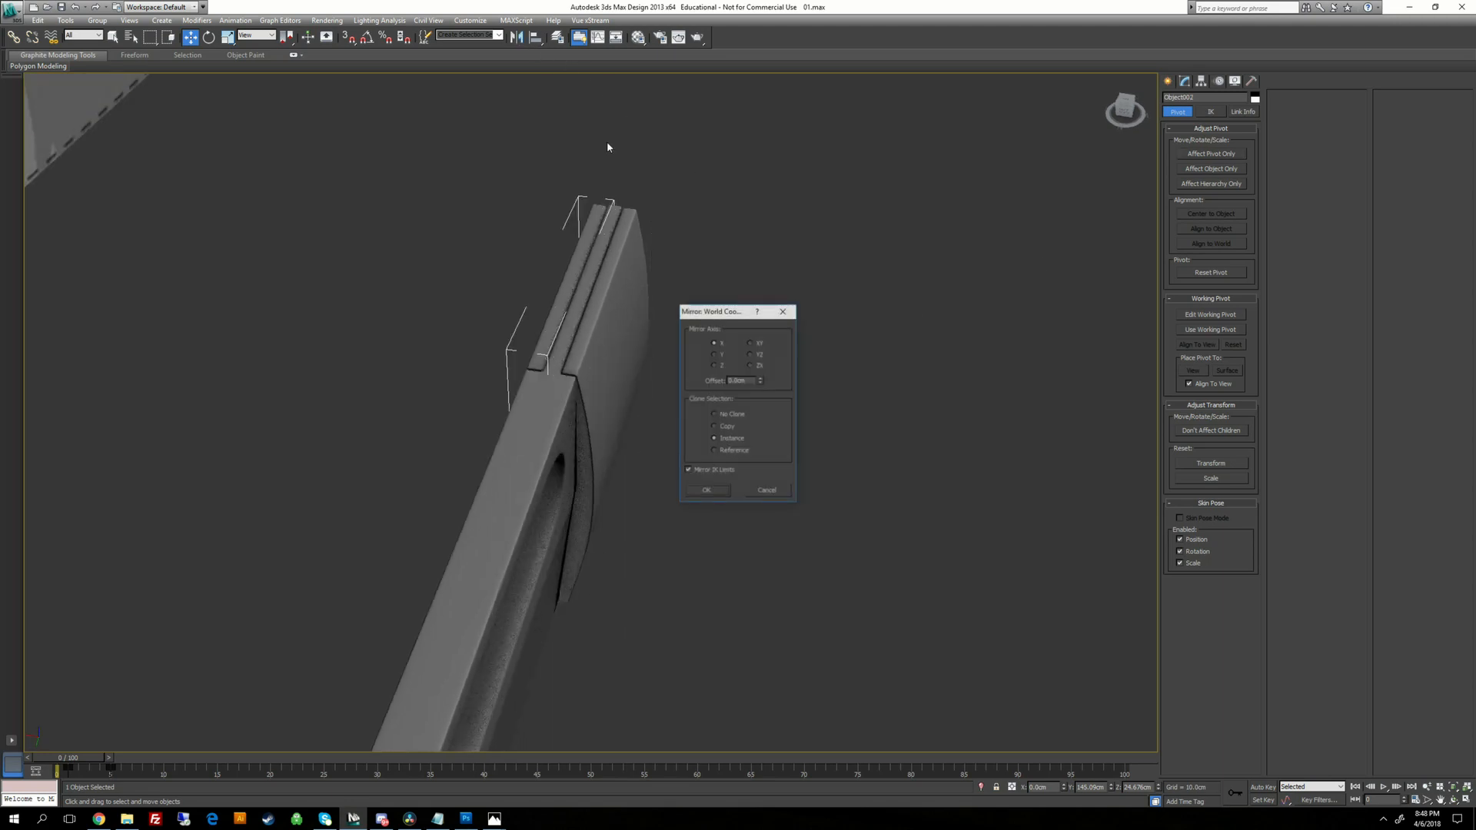
click(707, 491)
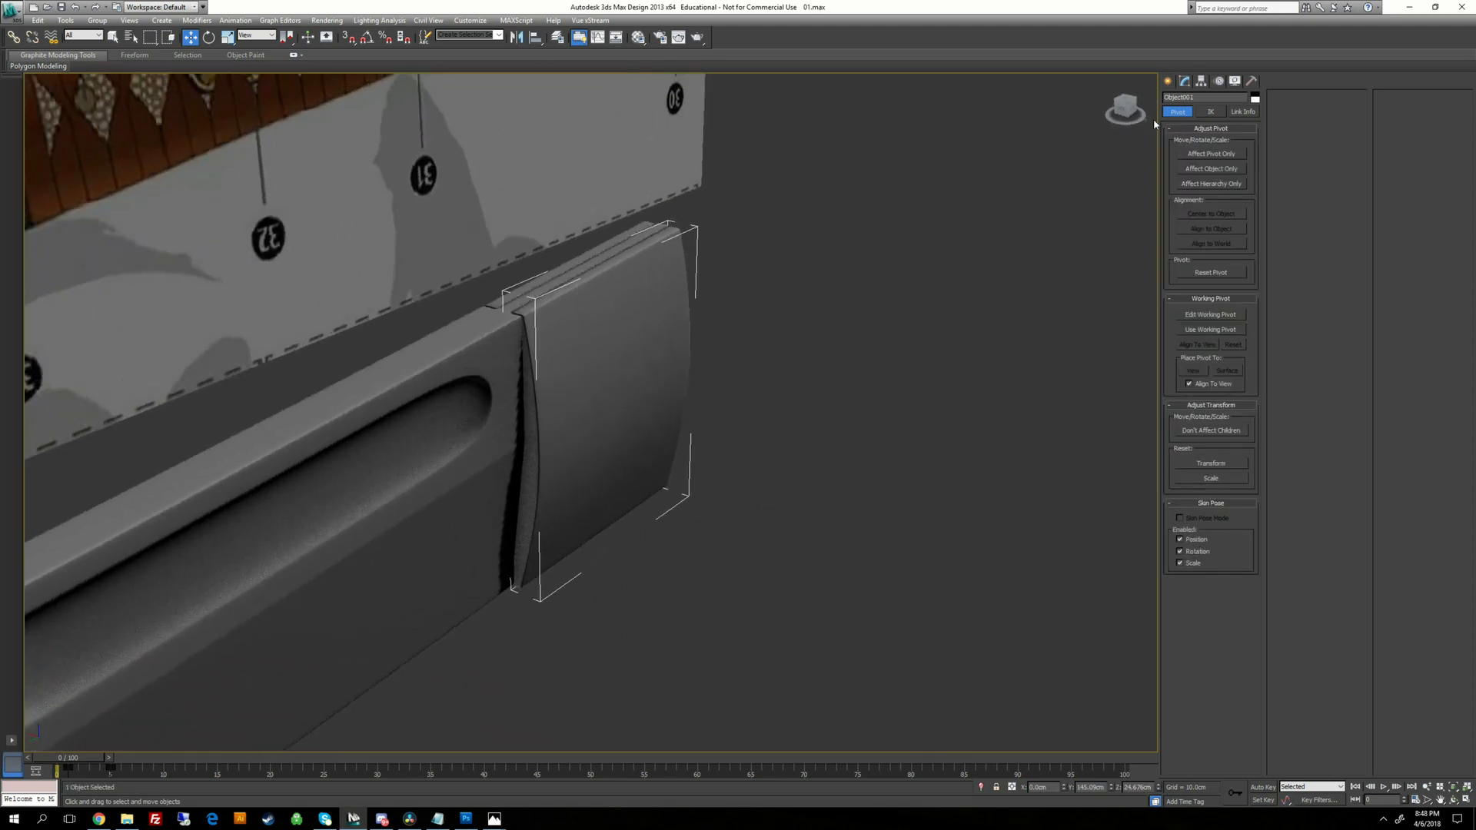
Set the viewport's rendering level to Shaded in the viewport configuration and clear the selection.
right_click(1122, 108)
click(1158, 202)
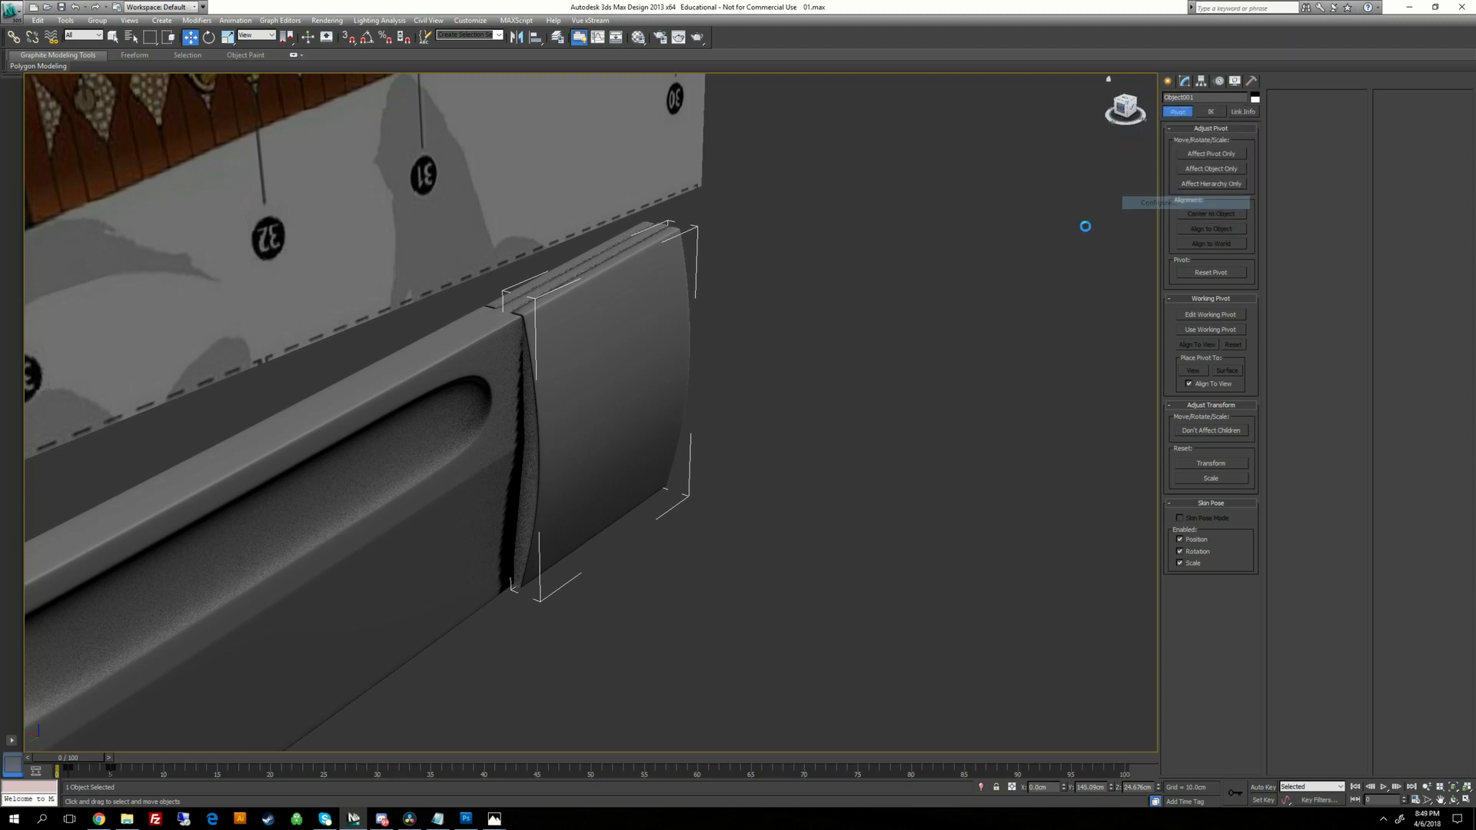
click(666, 311)
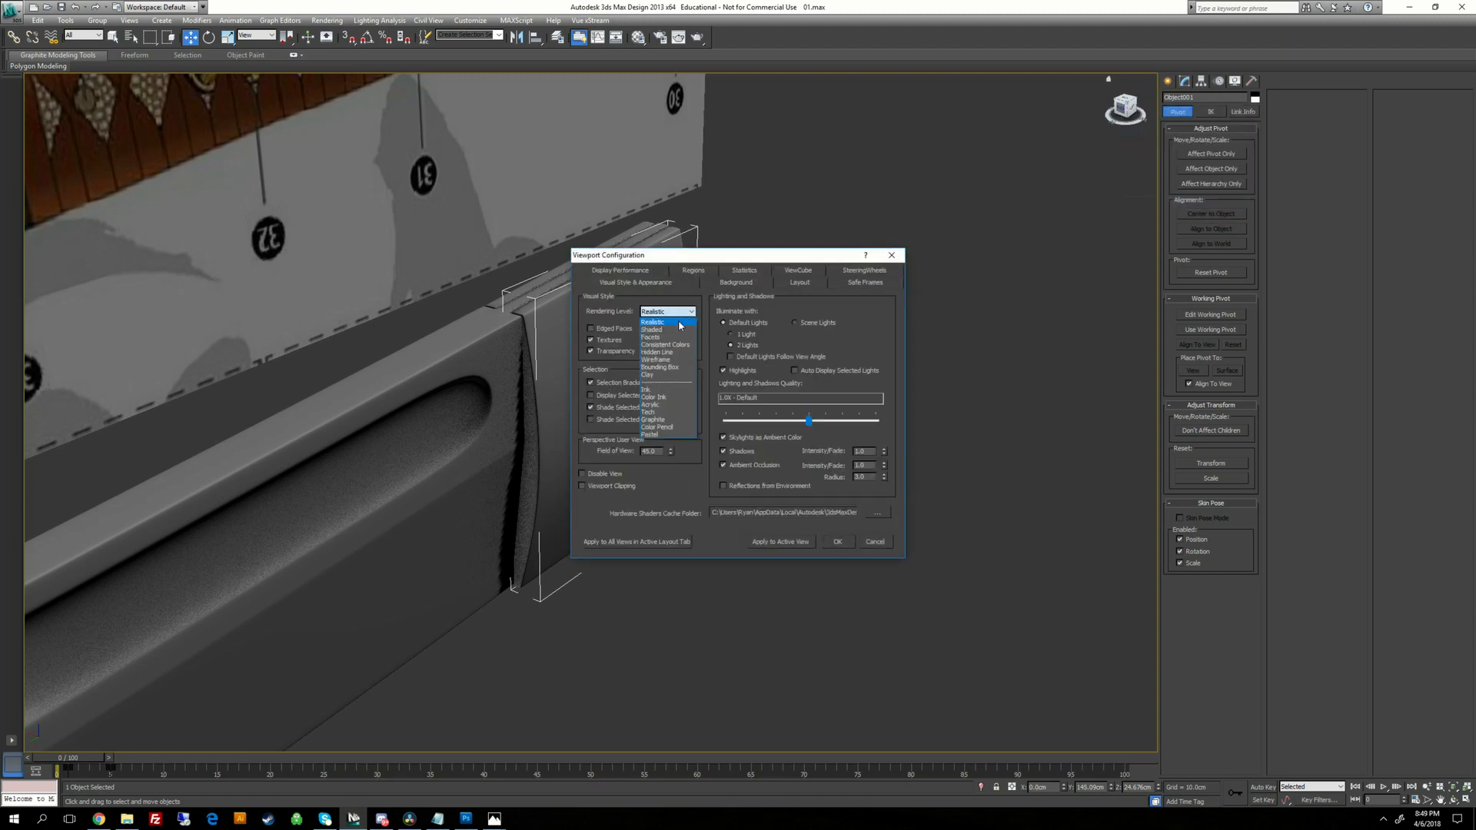
click(661, 326)
click(838, 542)
alt+middle_drag(741, 487, 834, 448)
click(761, 439)
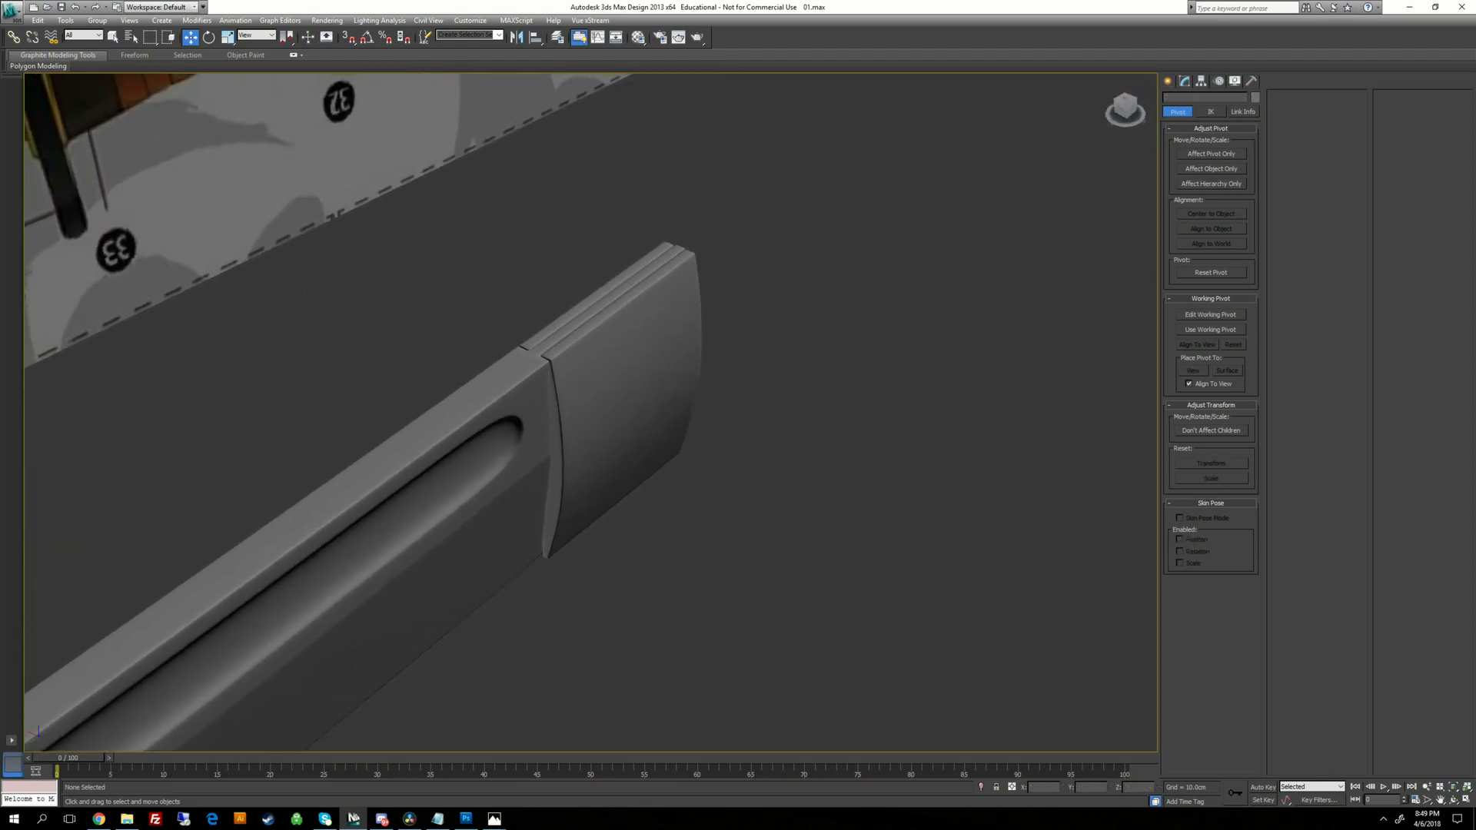
Examine the fit of the two collar halves against the blade from the side and along the narrow gap between them.
click(639, 399)
alt+middle_drag(639, 400, 676, 415)
alt+middle_drag(535, 376, 707, 373)
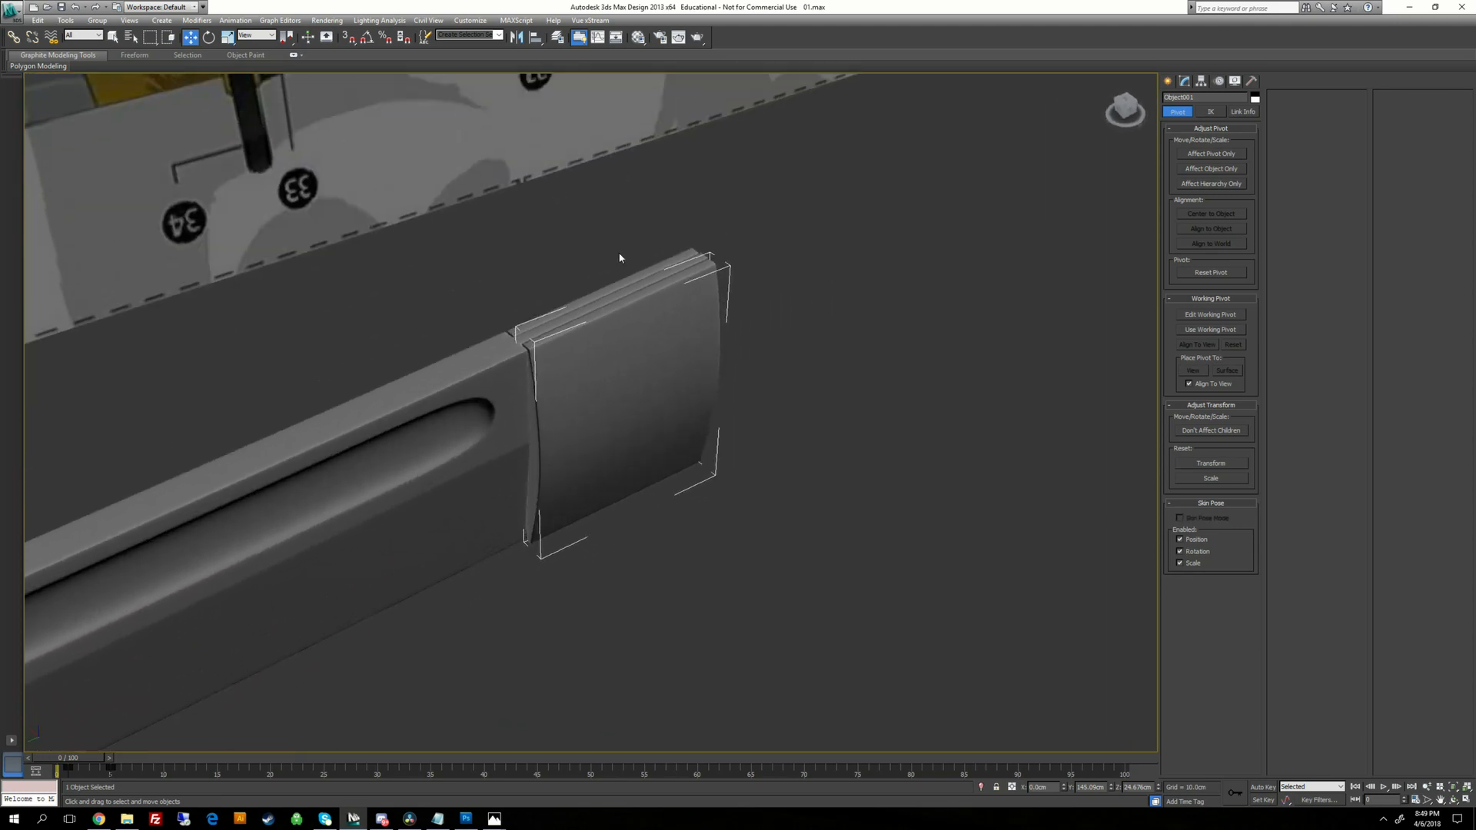
alt+middle_drag(619, 257, 704, 277)
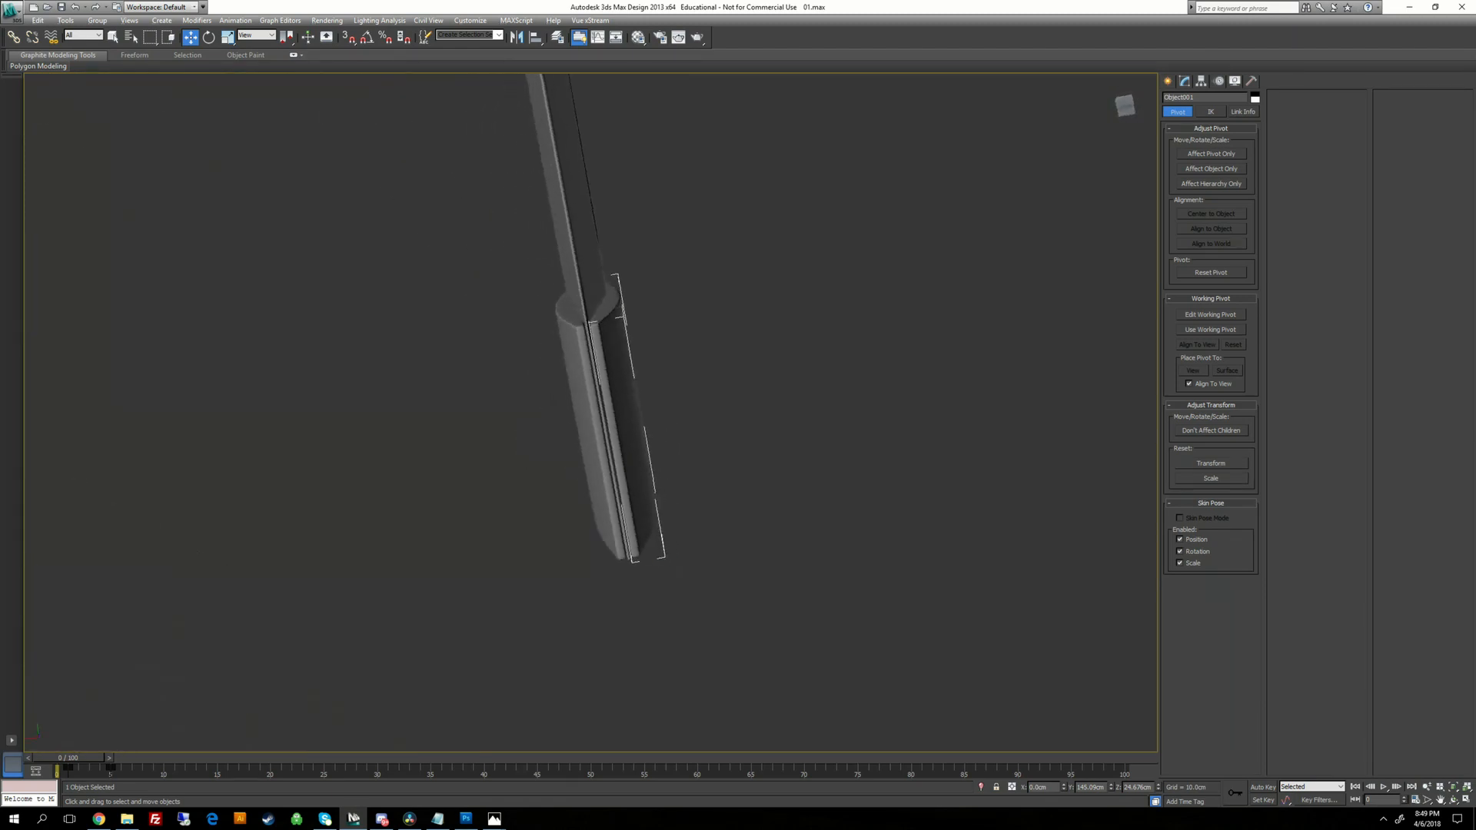
alt+middle_drag(620, 357, 861, 356)
scroll(636, 362, up, 4)
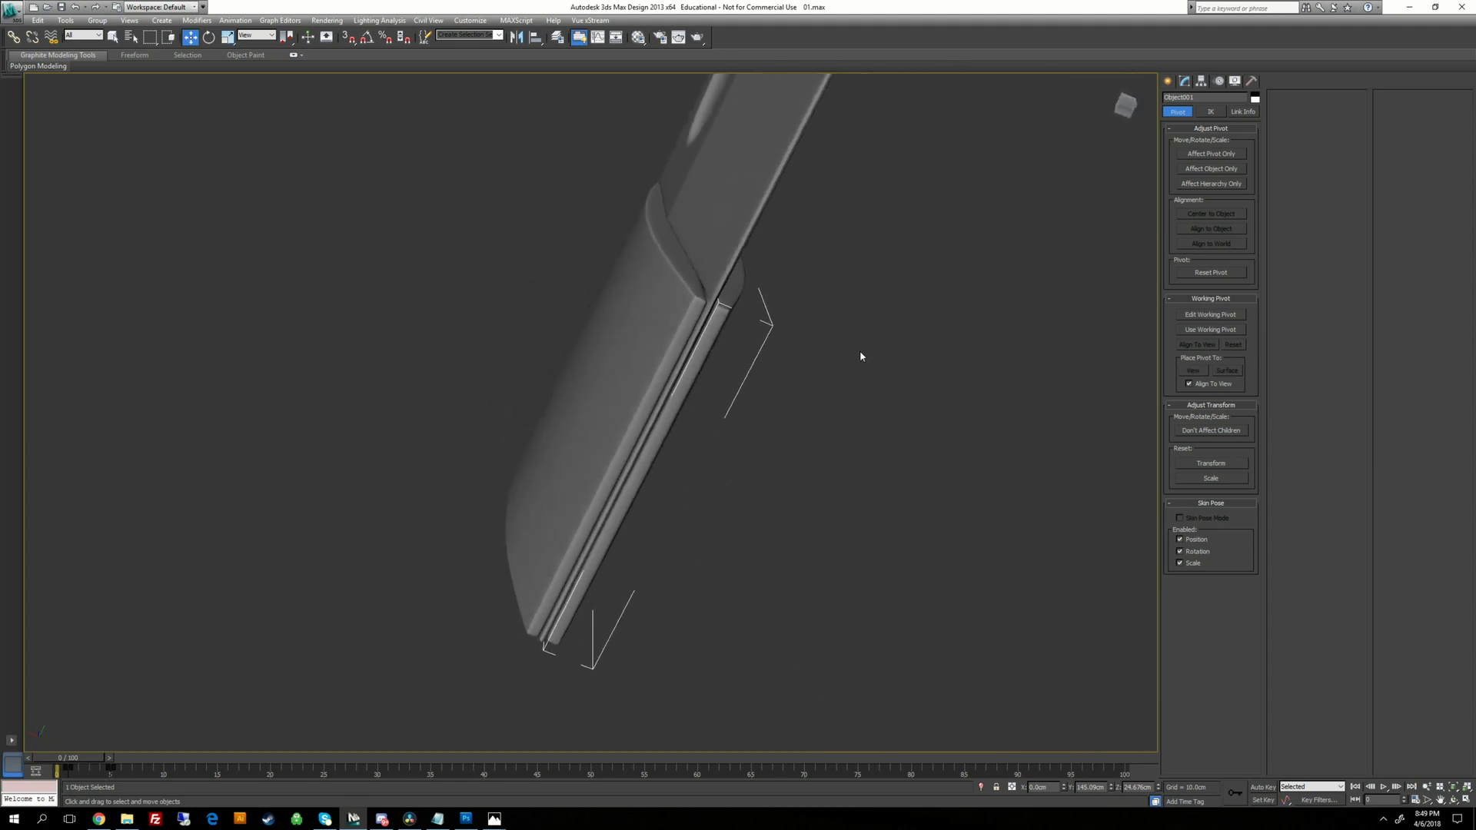
click(861, 357)
Select the blade and turn off its TurboSmooth and Quad Chamfer modifiers.
click(749, 207)
click(1184, 81)
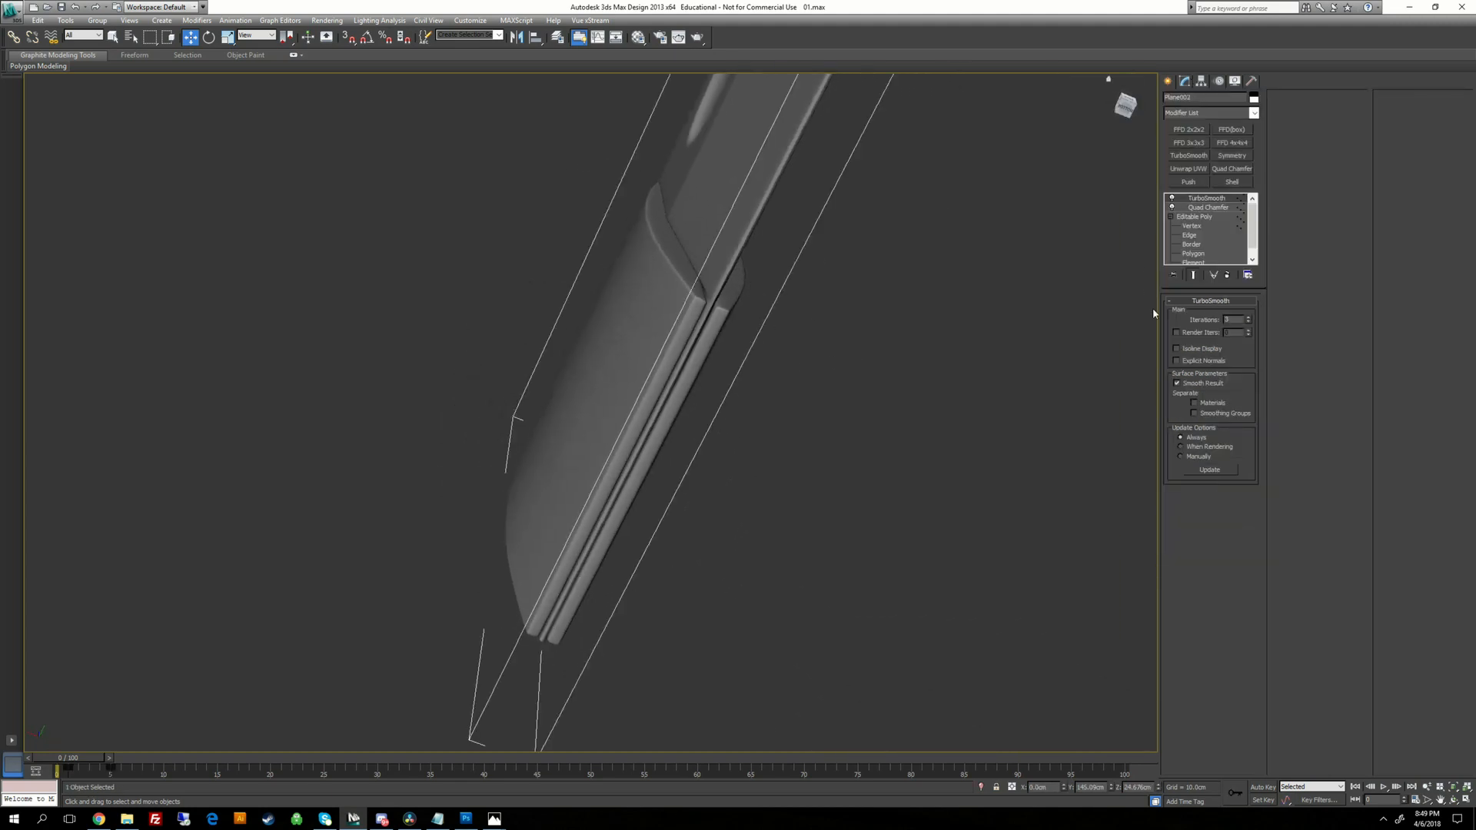
click(1172, 200)
click(1172, 207)
Enter polygon editing on the blade and select the narrow edge polygon running between the two collar halves.
click(1195, 253)
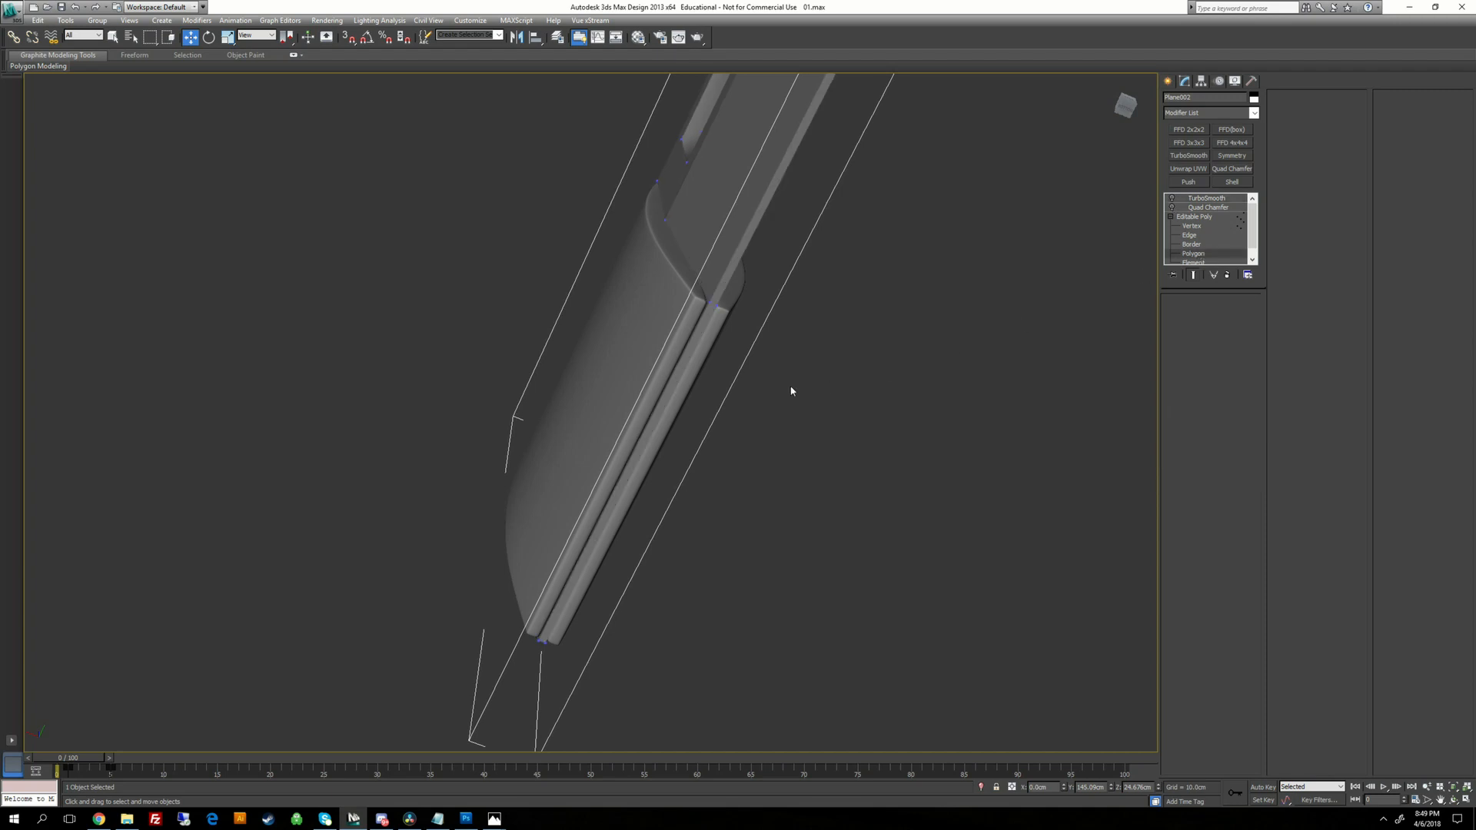
key(1)
key(4)
click(712, 315)
alt+middle_drag(728, 315, 778, 339)
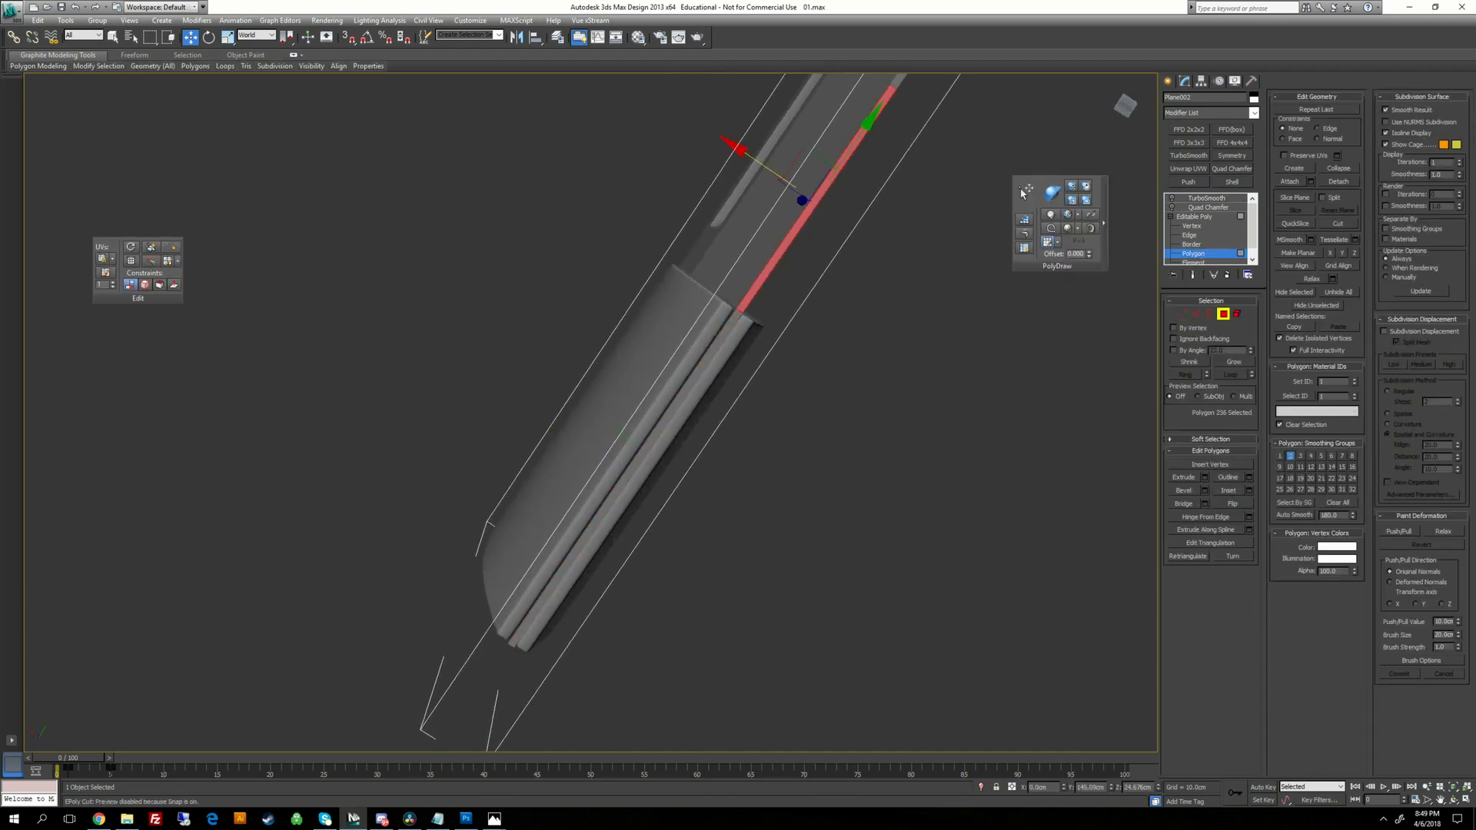
click(742, 318)
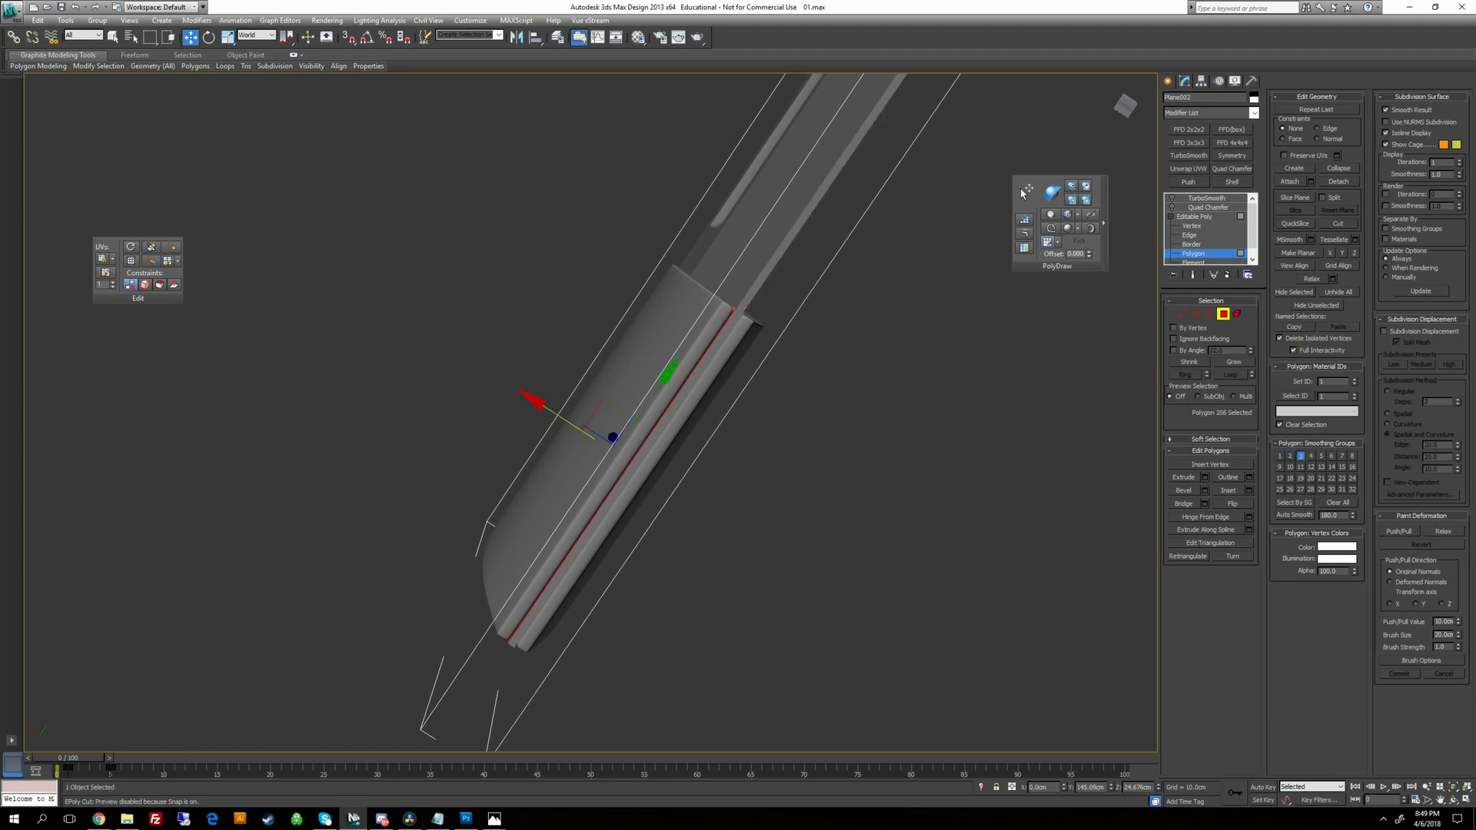
Select the narrow polygons along the blade collar's back edge to check their smoothing groups.
alt+middle_drag(743, 318, 771, 279)
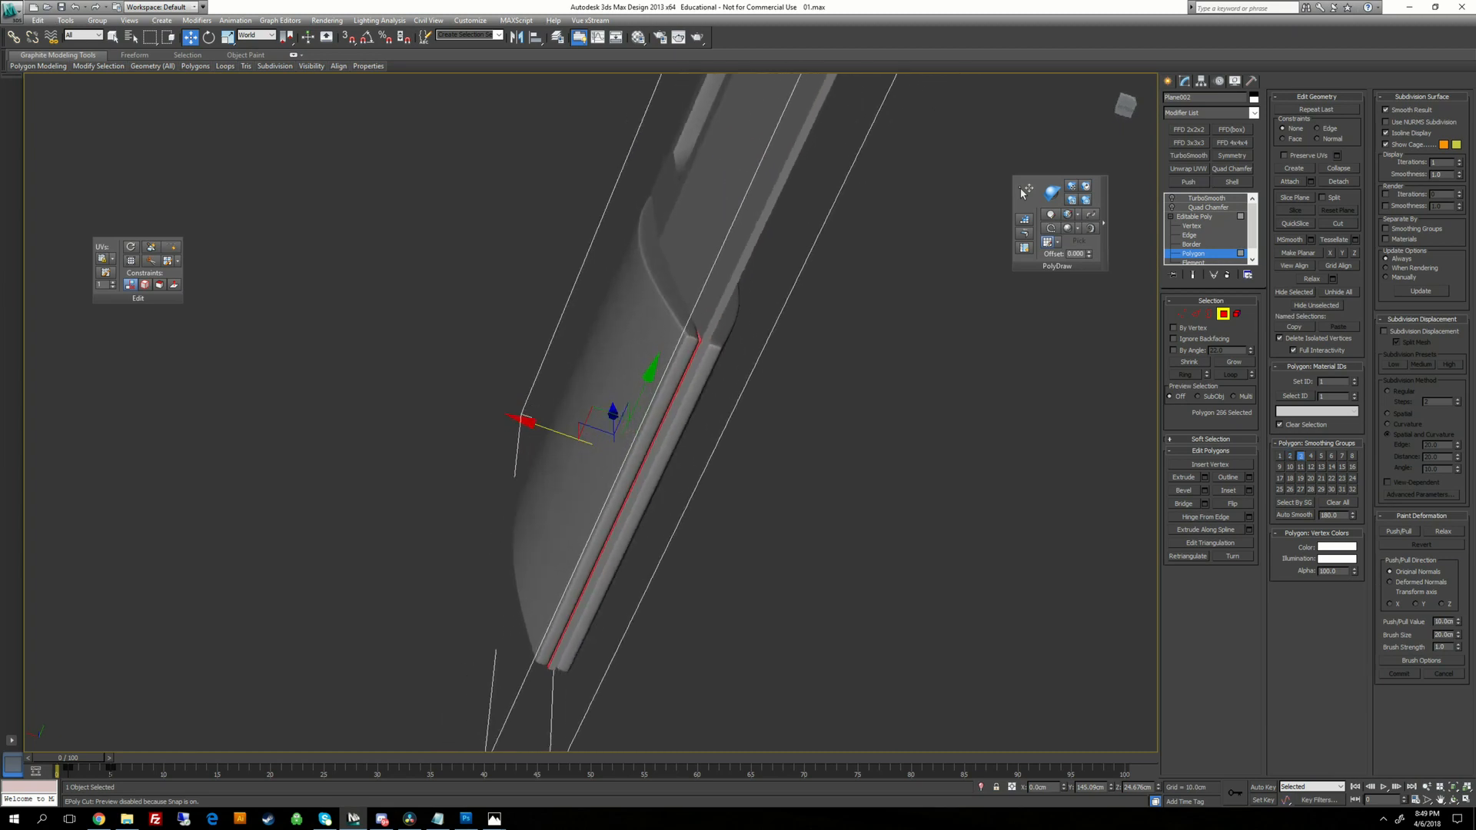
click(682, 391)
key(ctrl+z)
click(704, 349)
alt+middle_drag(711, 347, 814, 292)
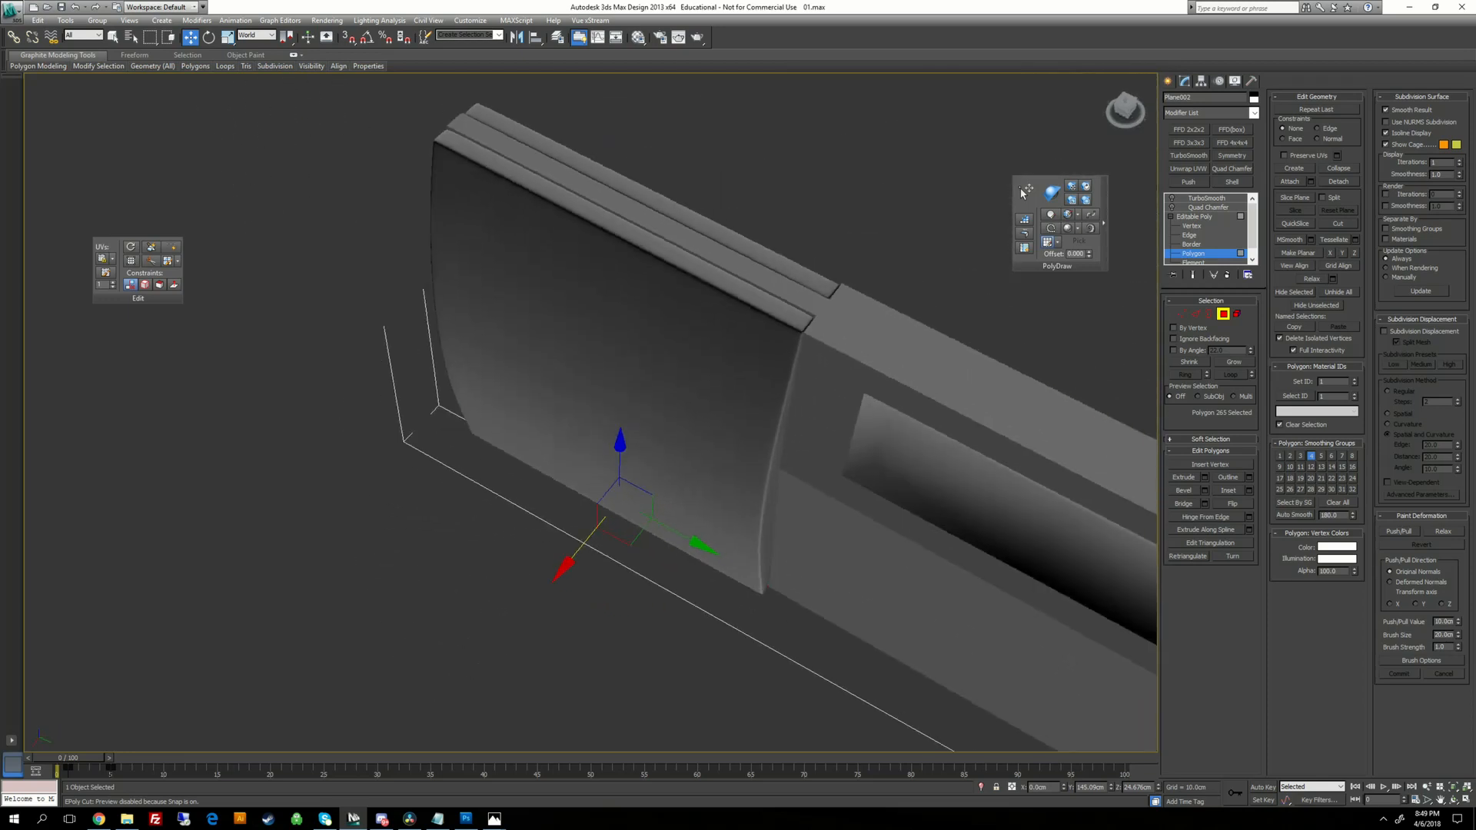
Exit polygon editing by returning to the TurboSmooth level, and inspect the smoothed blade and collar.
click(1200, 199)
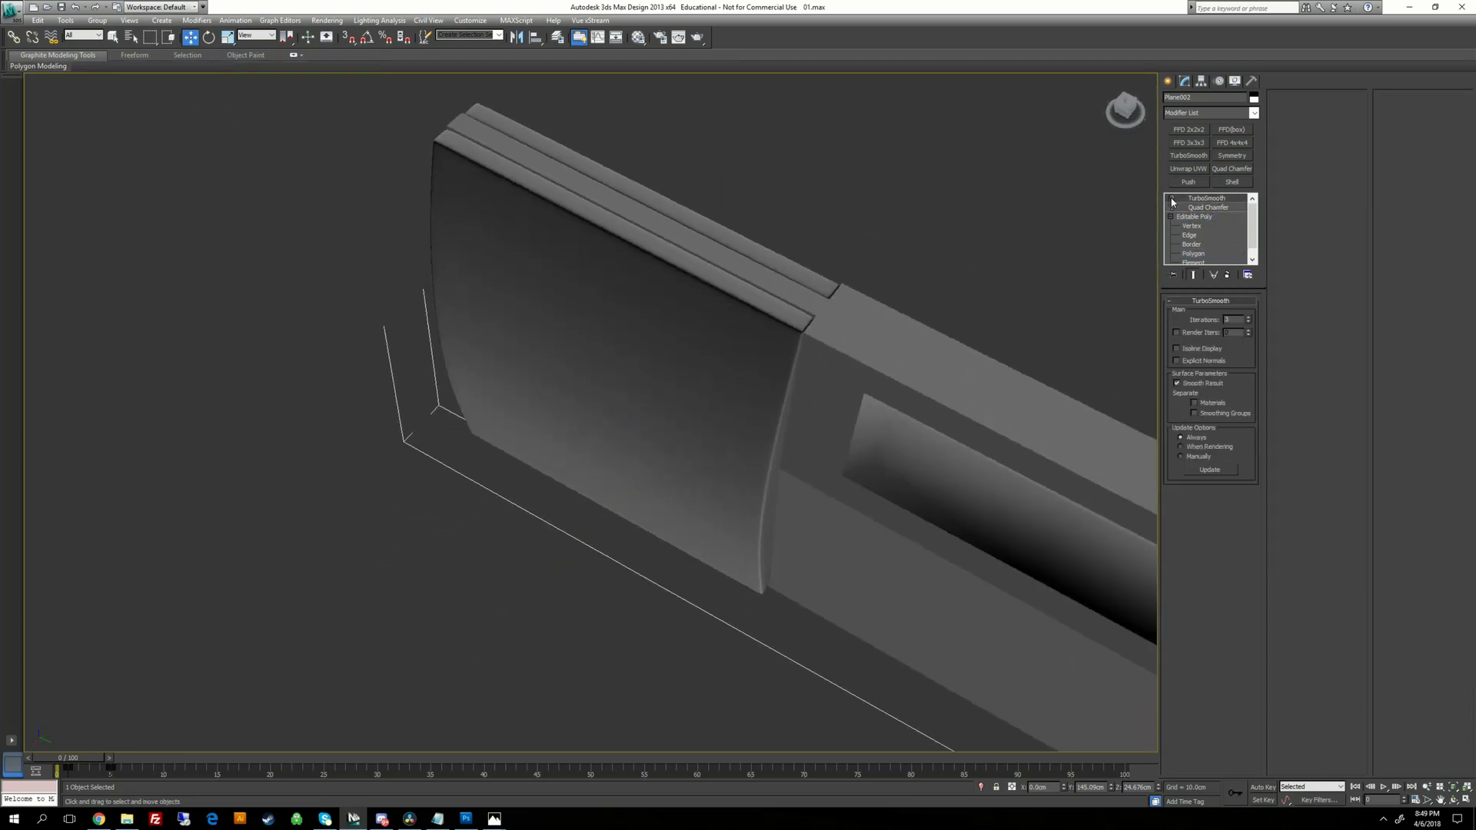
alt+middle_drag(884, 323, 578, 371)
scroll(728, 277, up, 4)
scroll(591, 369, up, 5)
click(692, 346)
alt+middle_drag(692, 346, 800, 411)
scroll(780, 396, down, 4)
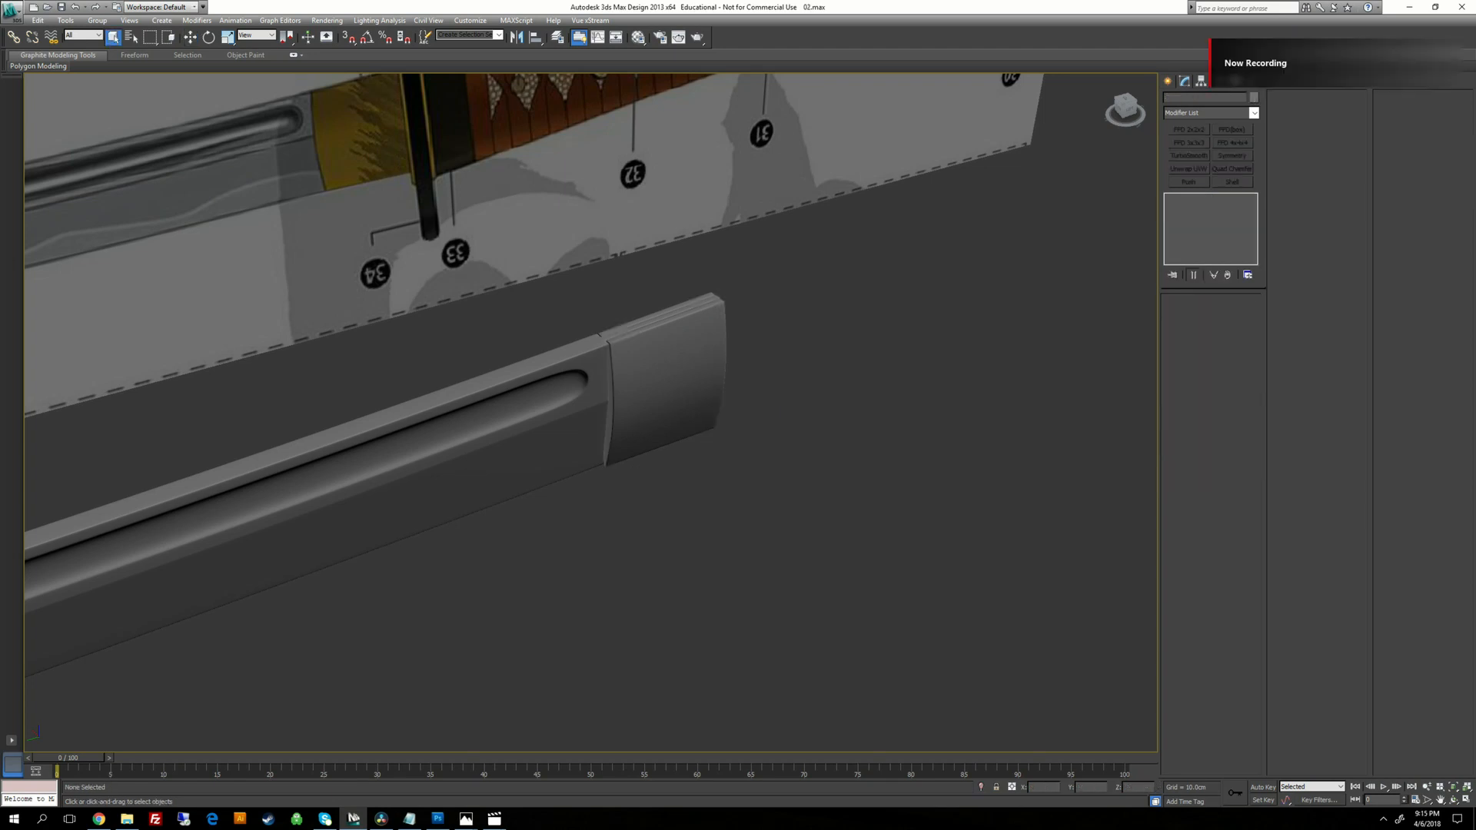
In the front view, create a cylinder of about 8.3 cm radius and 8.2 cm height centred on the guard in the reference image.
scroll(559, 407, down, 3)
middle_drag(567, 343, 574, 393)
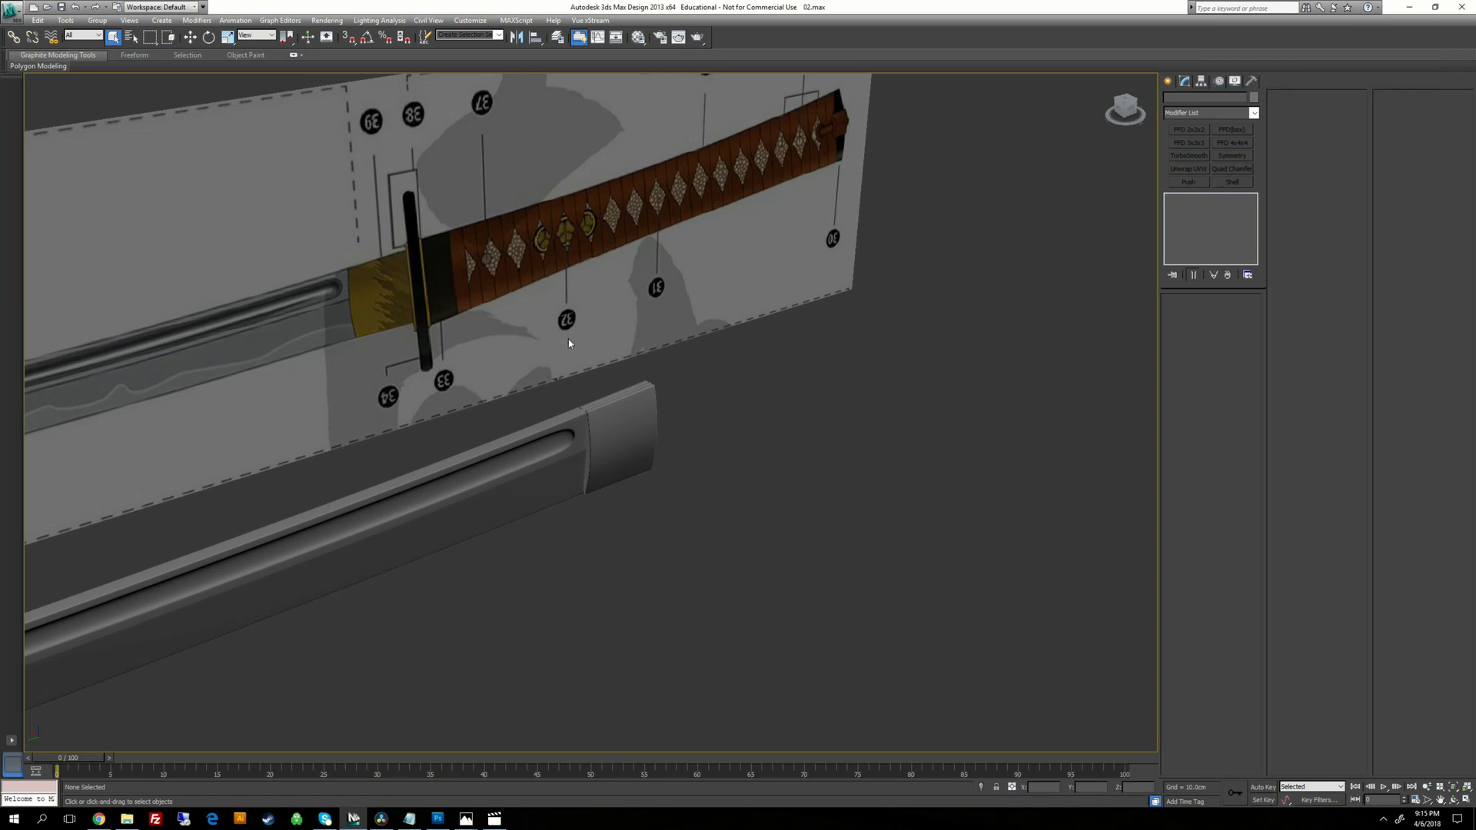
middle_drag(569, 339, 473, 345)
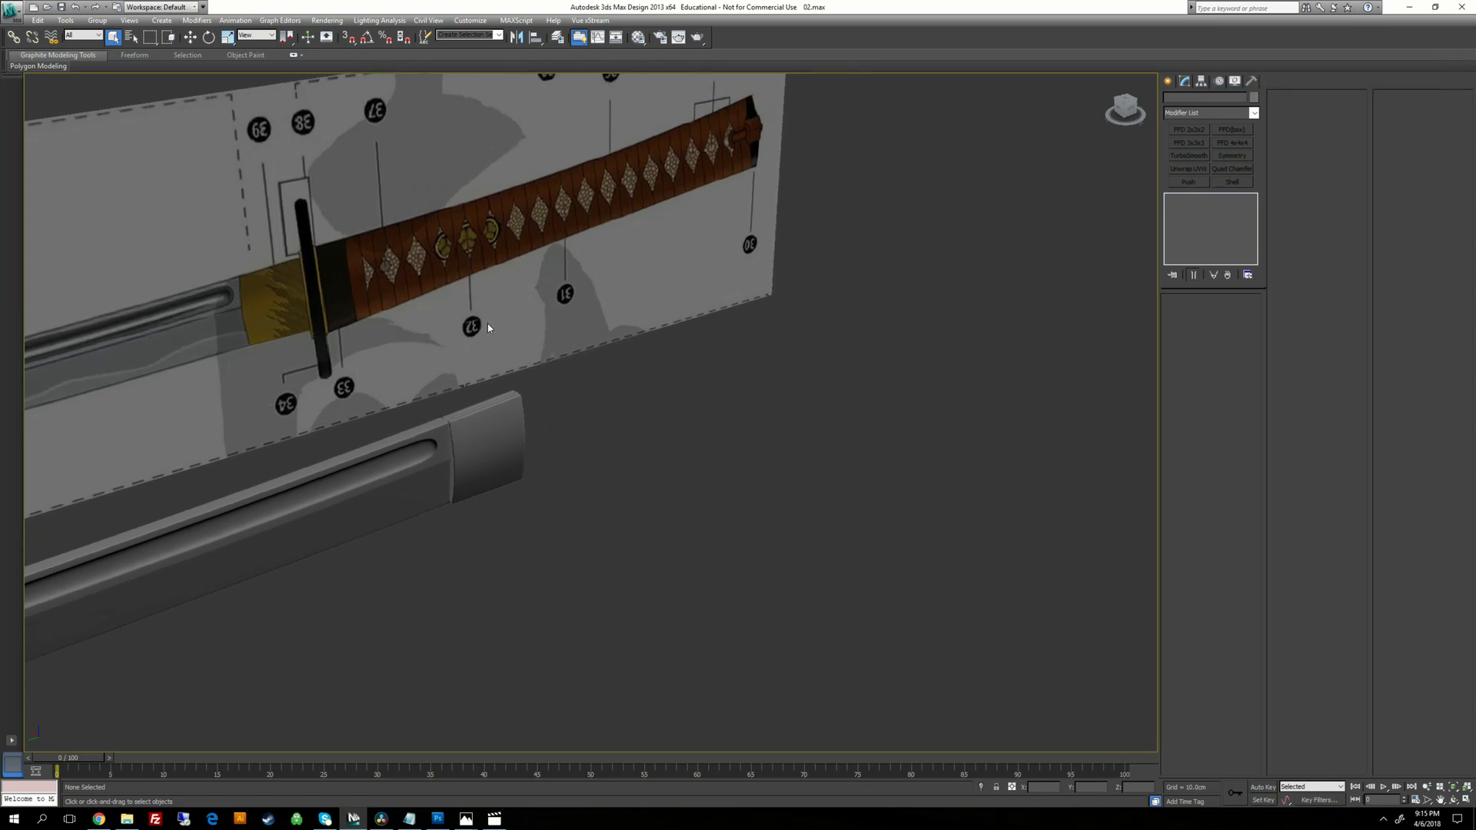
middle_drag(679, 402, 707, 404)
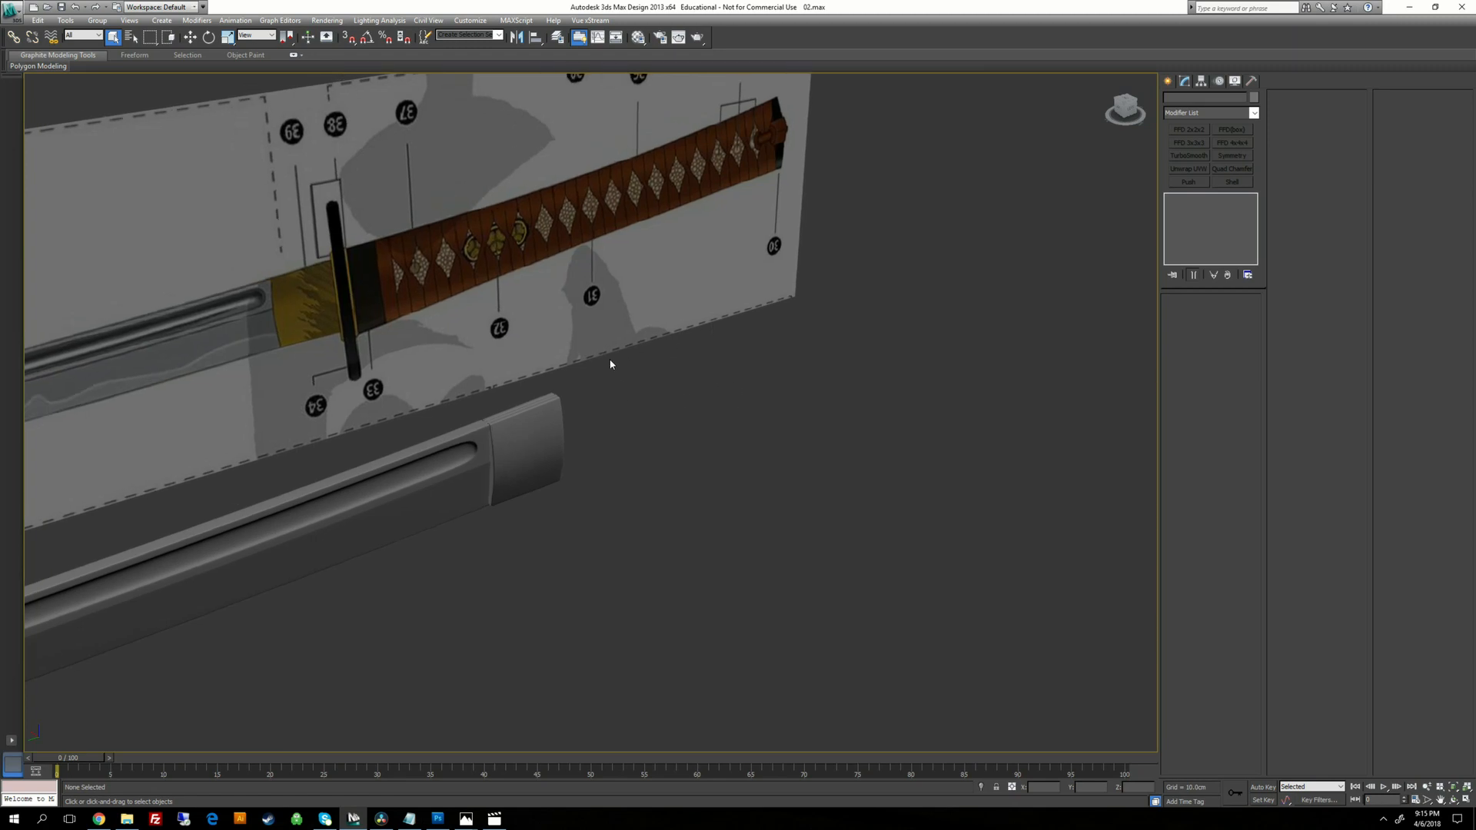
key(f)
scroll(442, 223, up, 10)
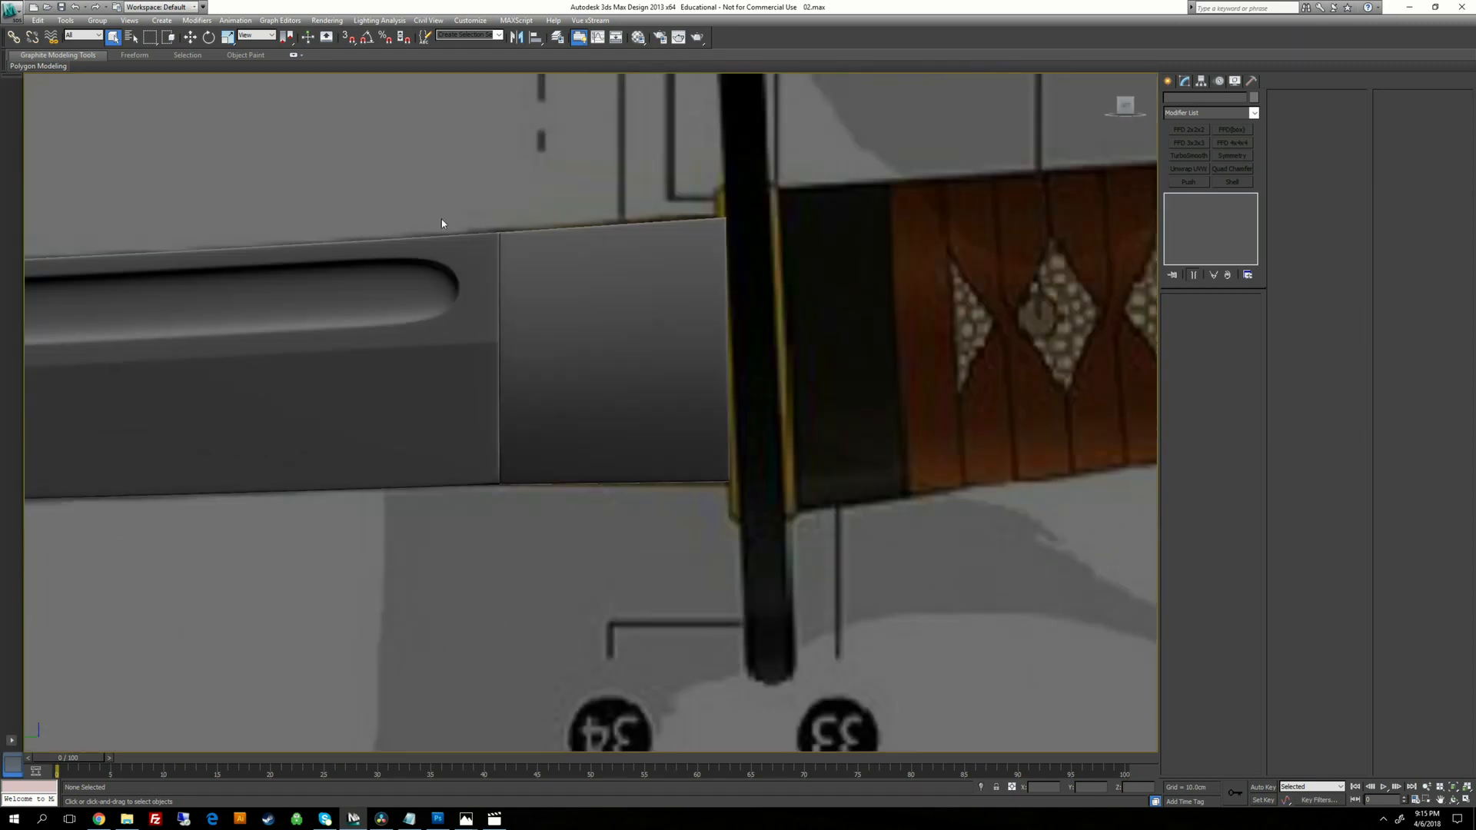
click(151, 22)
mouse_move(200, 34)
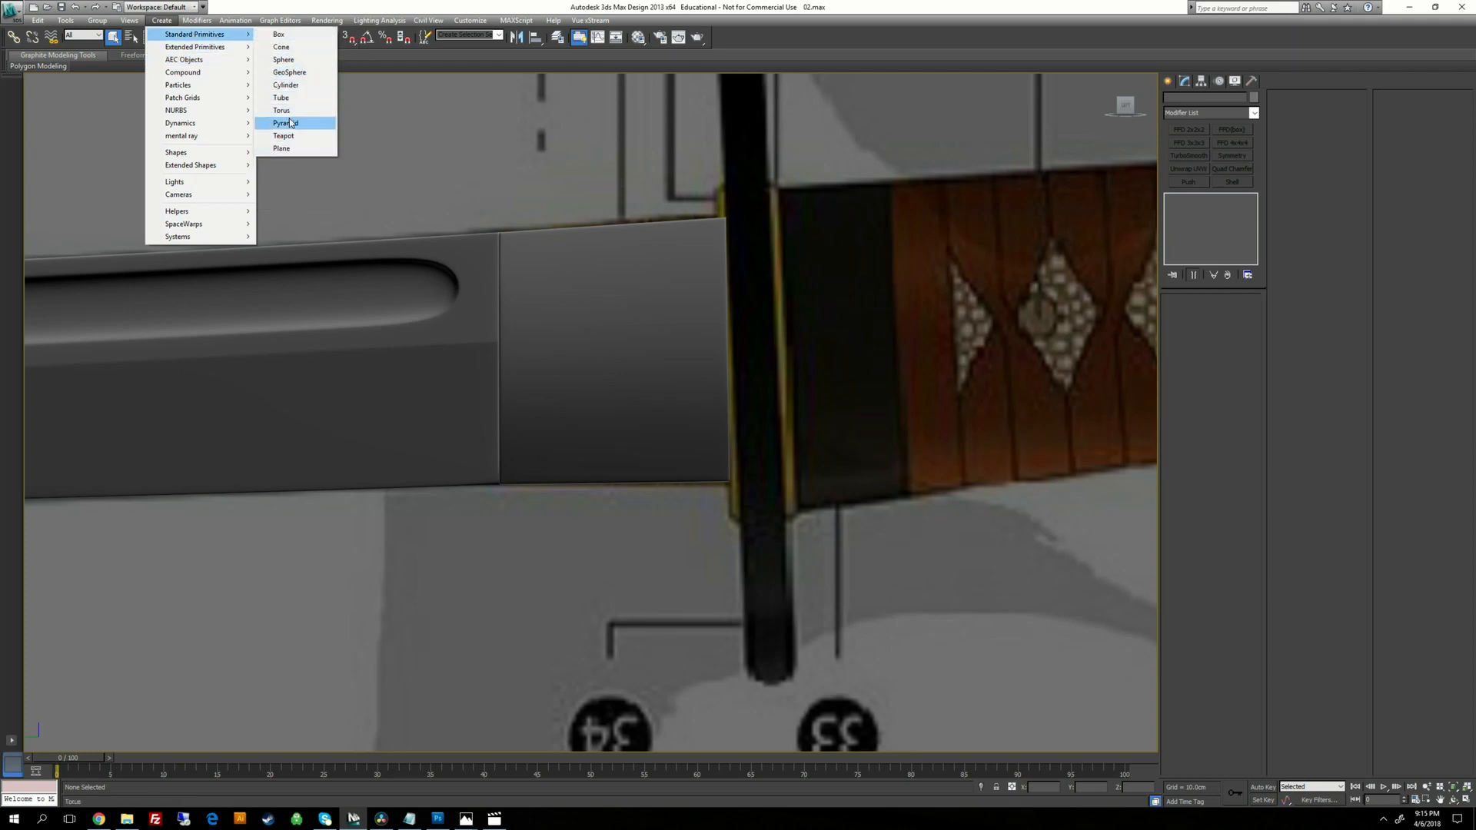
click(285, 85)
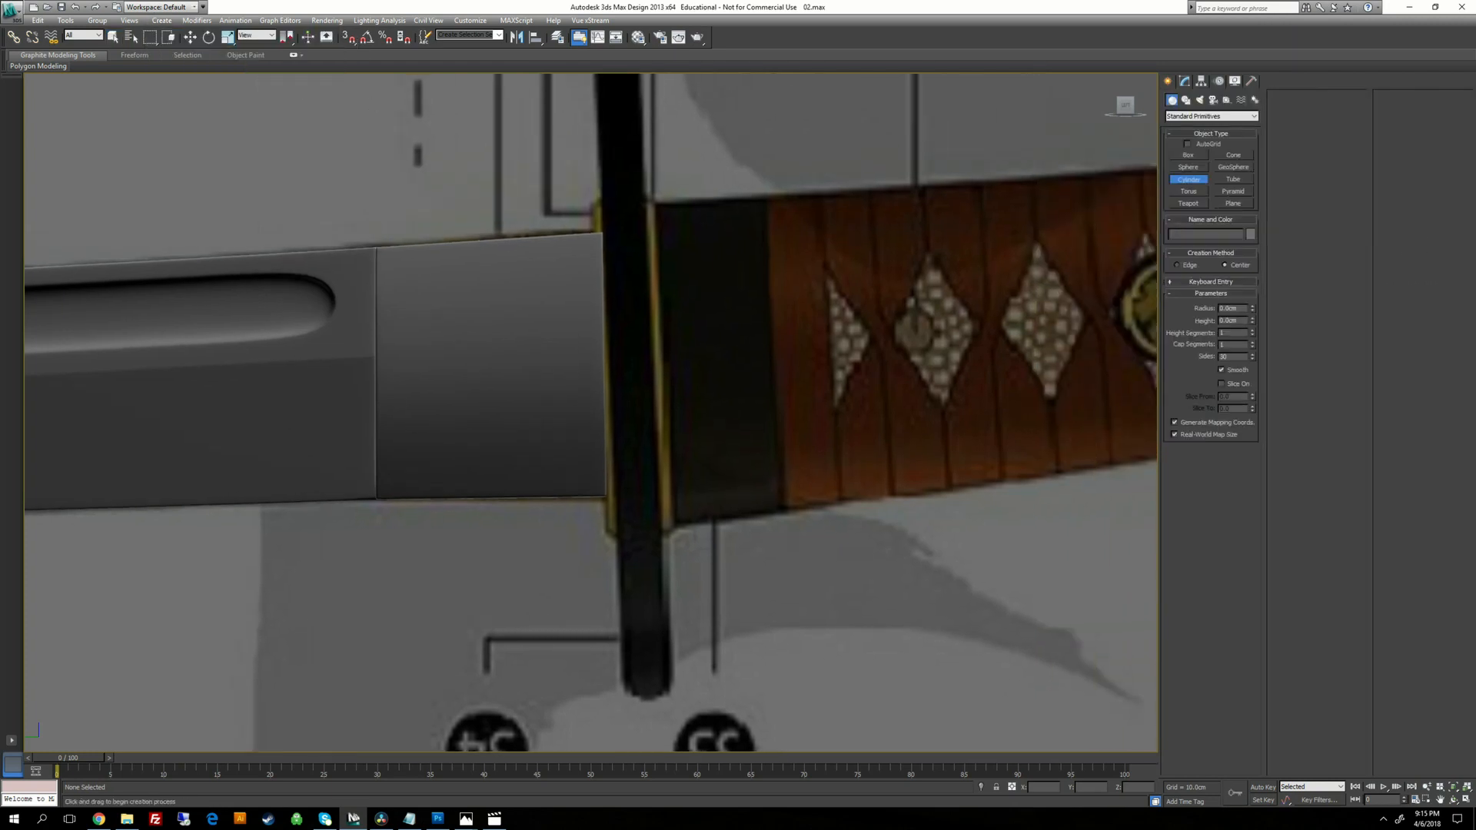
drag(605, 388, 738, 254)
middle_drag(737, 207, 720, 249)
scroll(721, 249, down, 2)
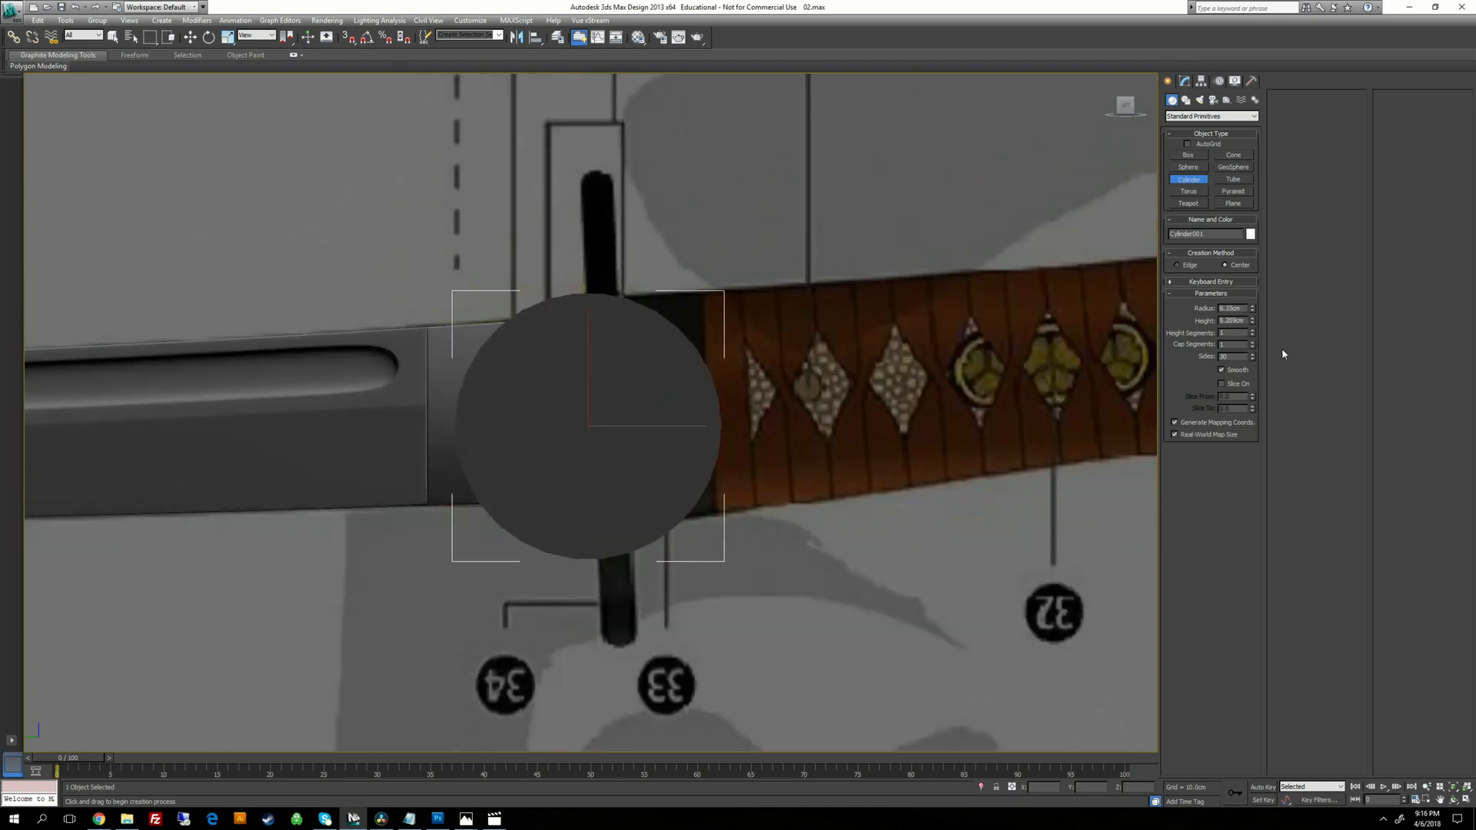
middle_drag(635, 429, 672, 431)
key(e)
drag(672, 427, 640, 424)
key(ctrl+z)
key(ctrl+x)
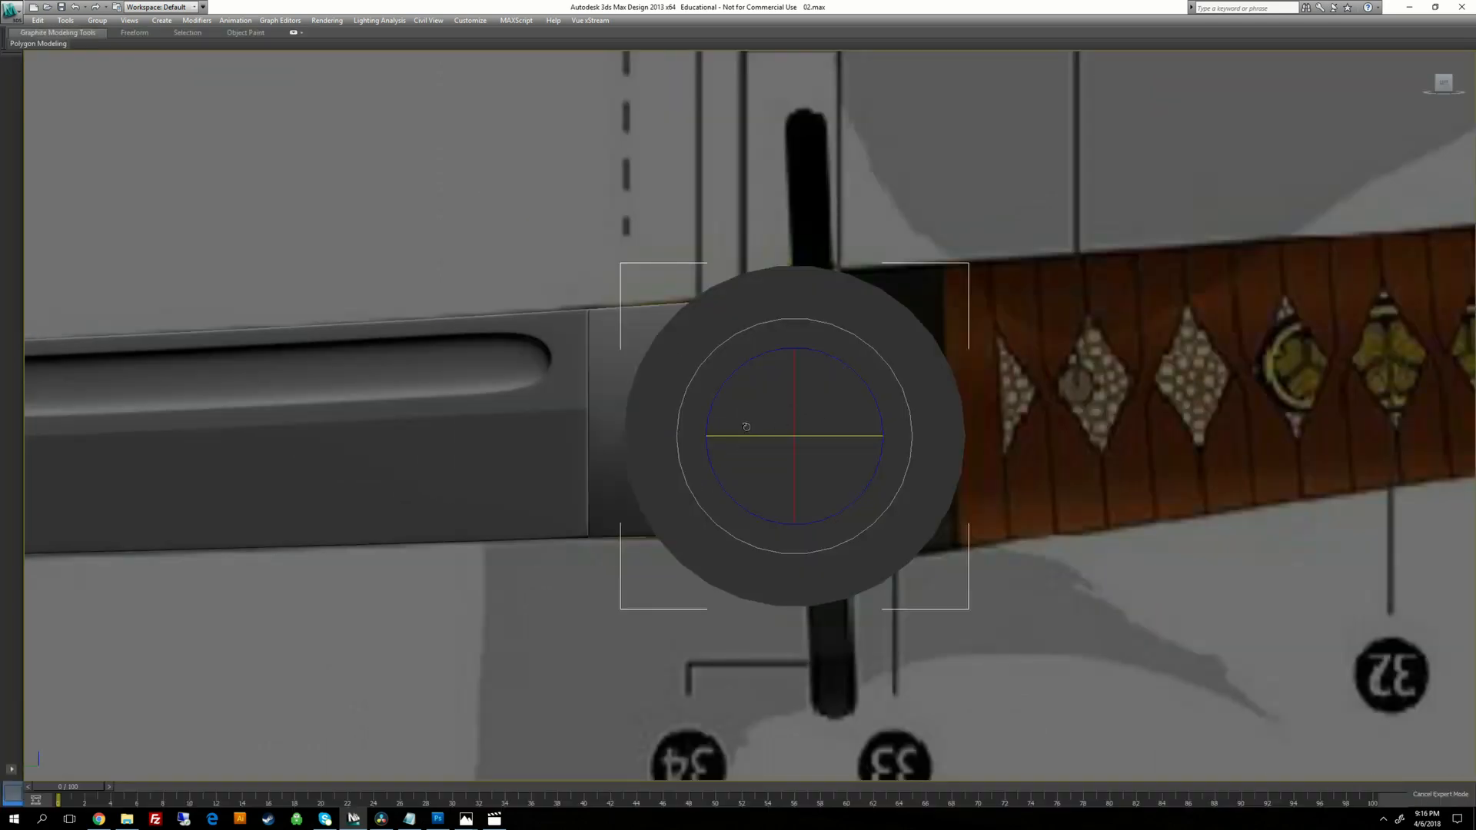
scroll(746, 427, down, 3)
key(ctrl+x)
Enable angle snap and rotate the cylinder 90 degrees so its axis runs along the blade.
drag(669, 479, 564, 488)
key(ctrl+z)
click(366, 39)
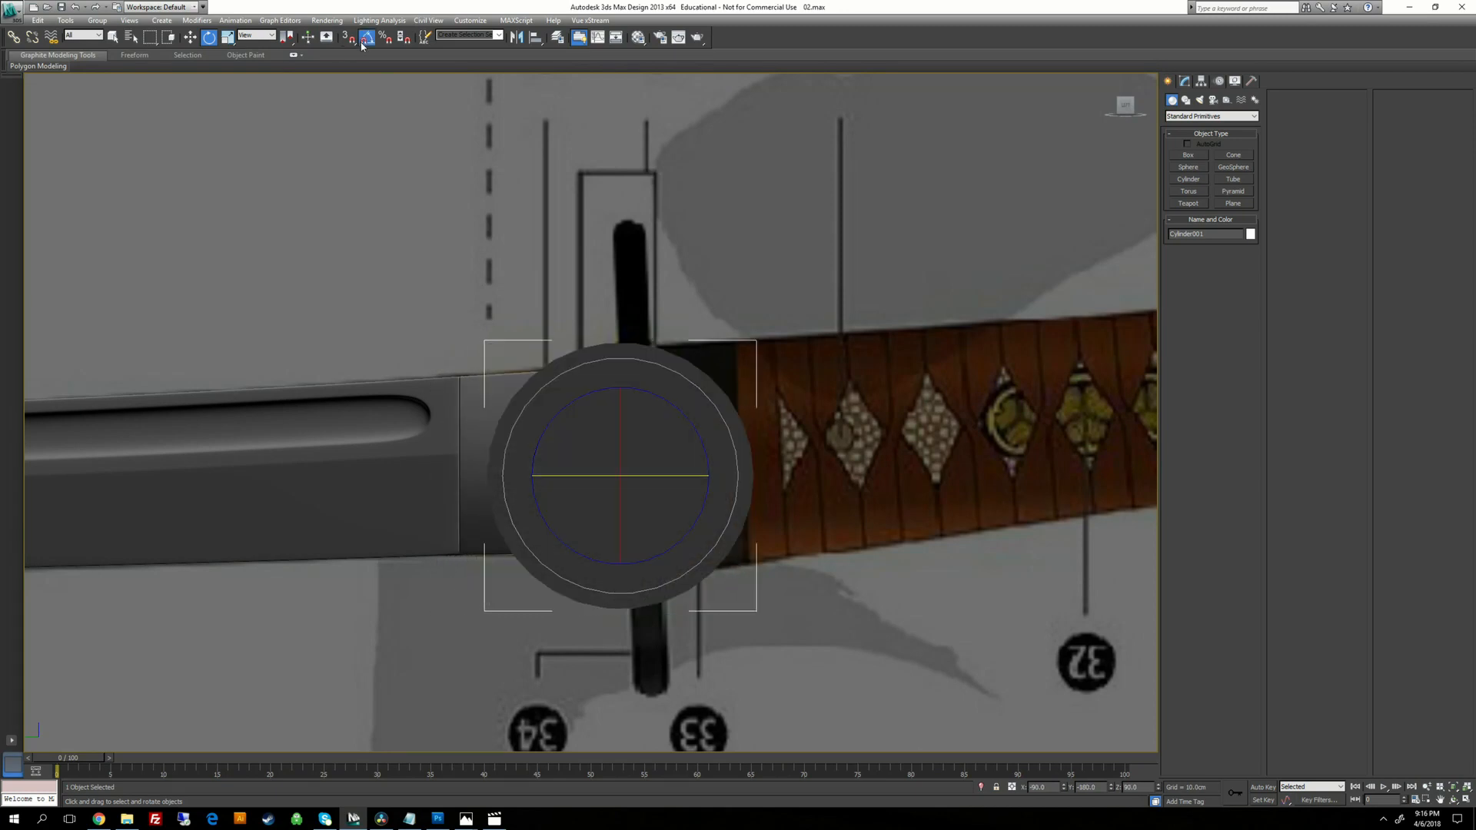
drag(654, 458, 595, 476)
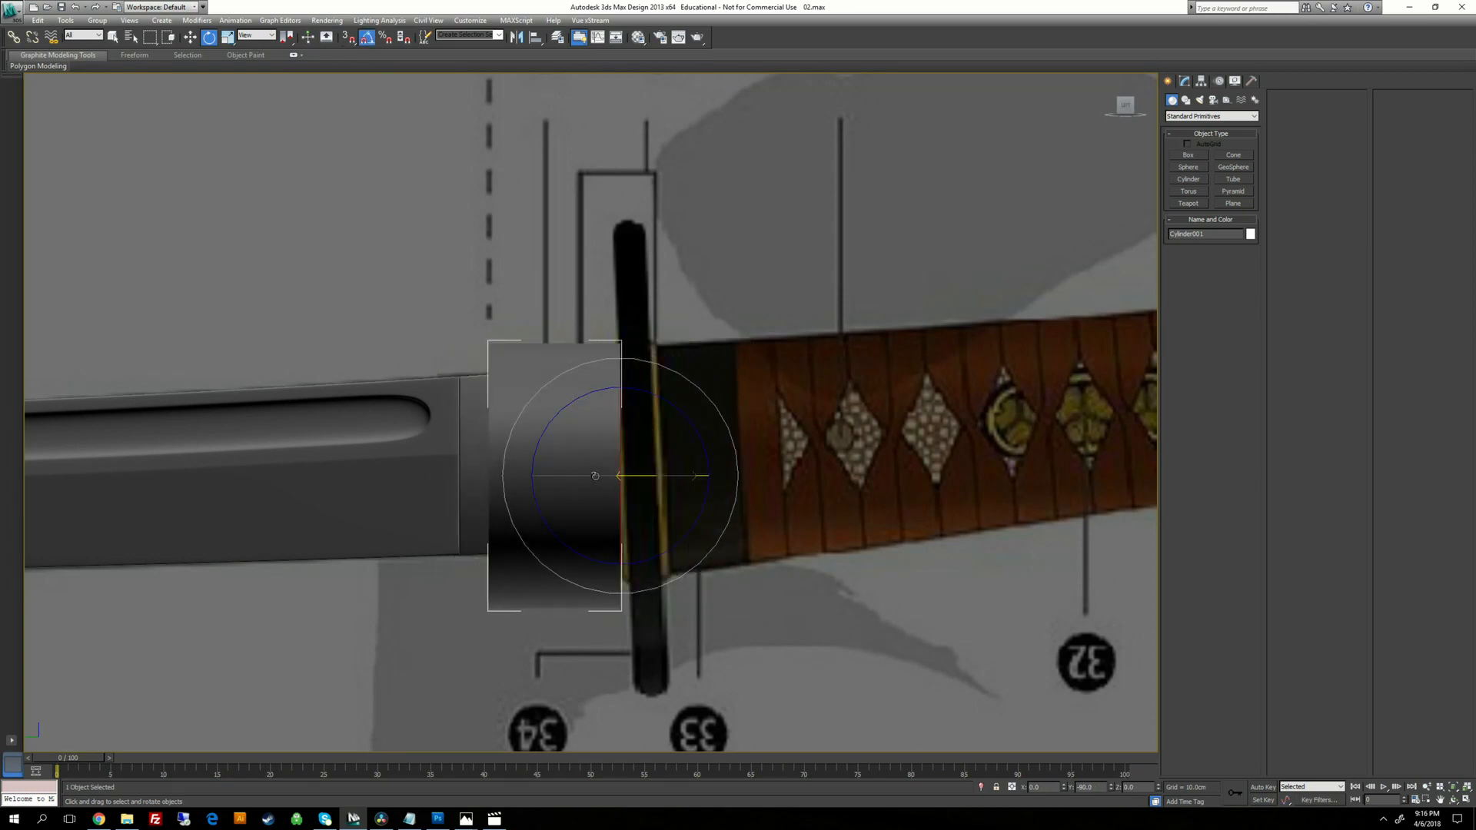
Flatten the cylinder to about 10% of its thickness and move it just past the guard on the handle side.
key(w)
middle_drag(627, 501, 571, 494)
drag(615, 467, 657, 472)
key(r)
key(w)
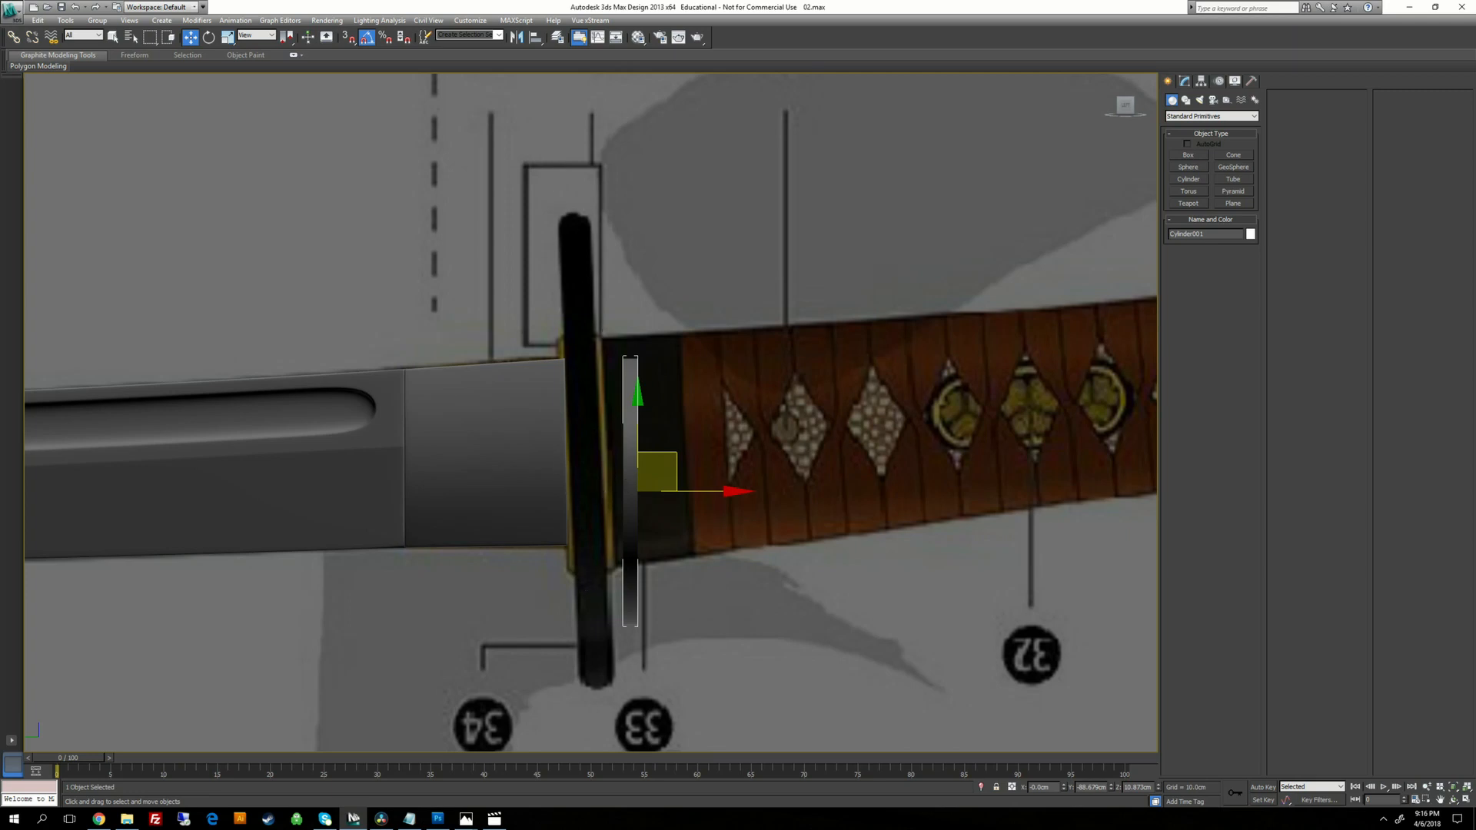
Move the disc against the end of the blade collar and scale its diameter to about 92% to match the reference.
middle_drag(658, 472, 640, 465)
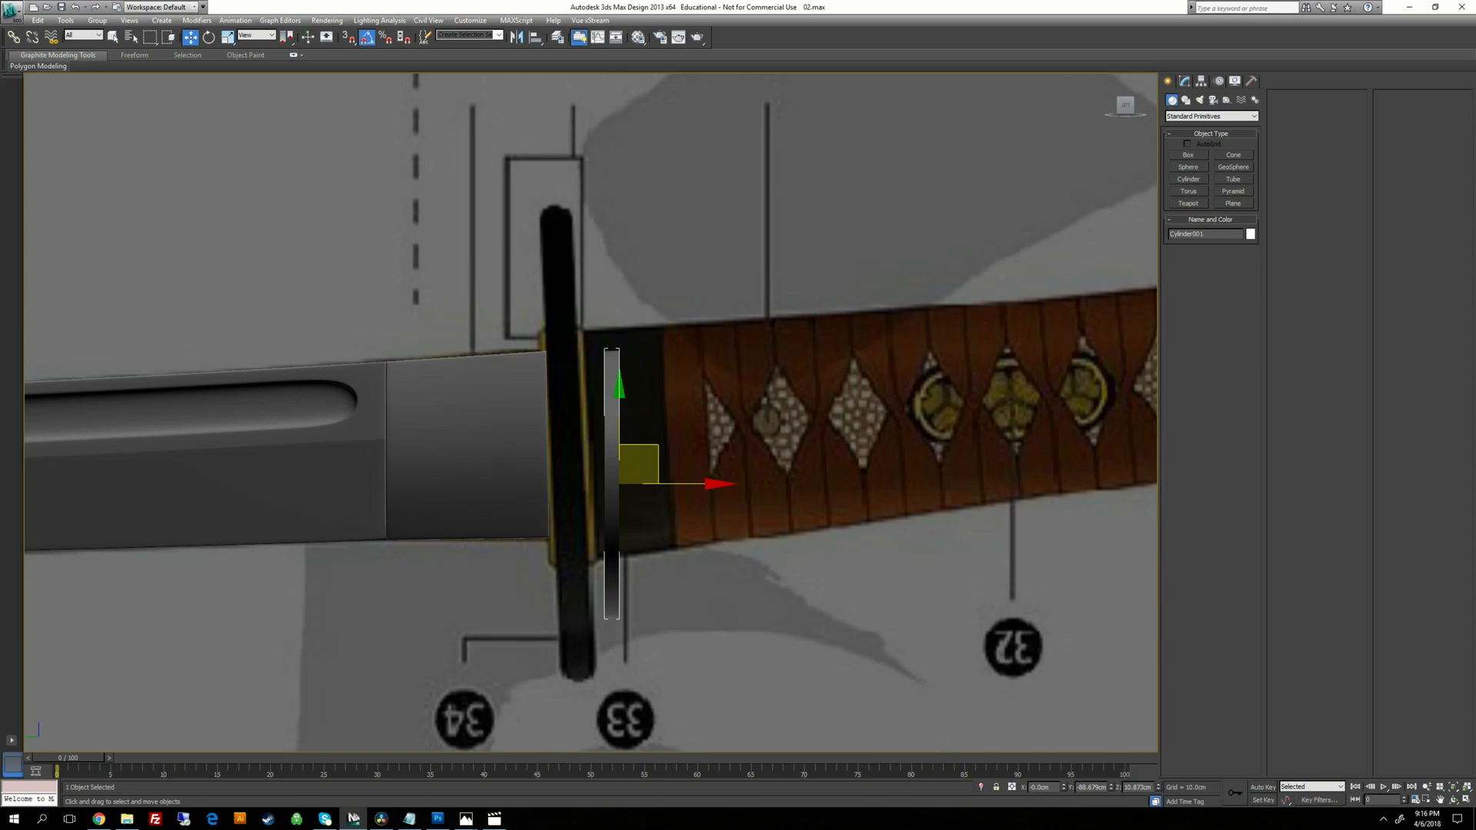
drag(638, 463, 572, 435)
key(e)
key(r)
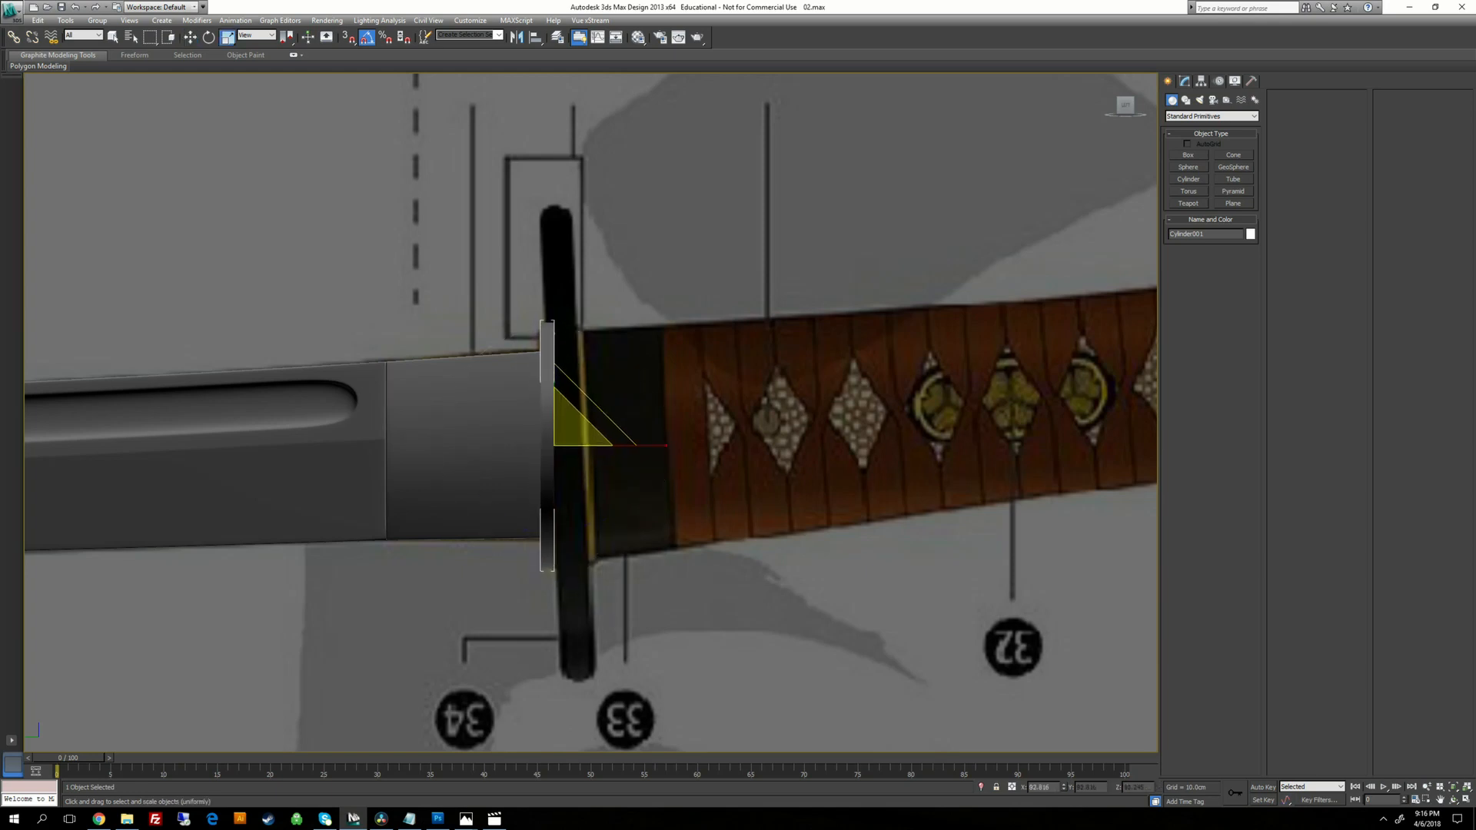
key(w)
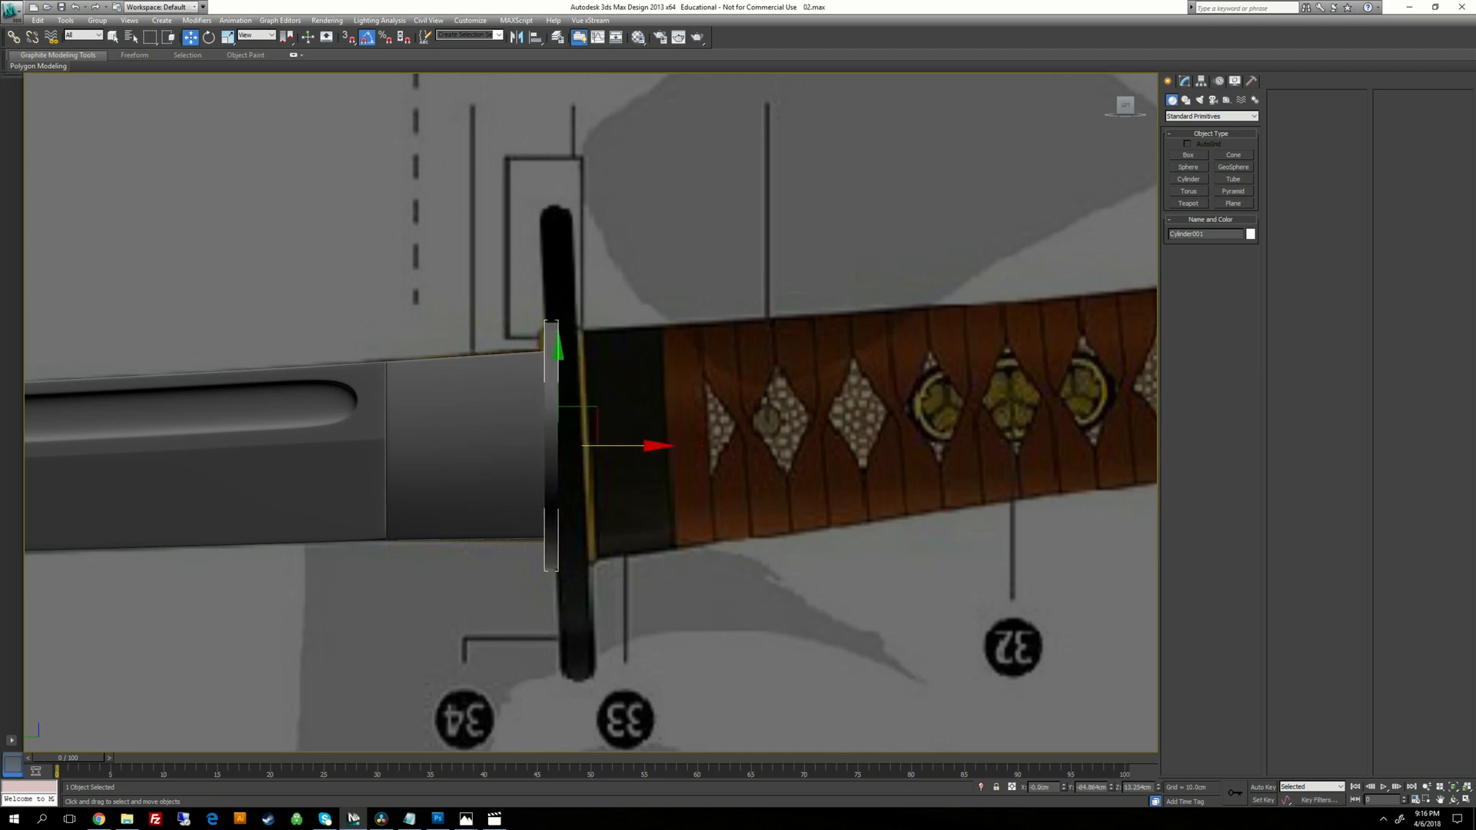
key(r)
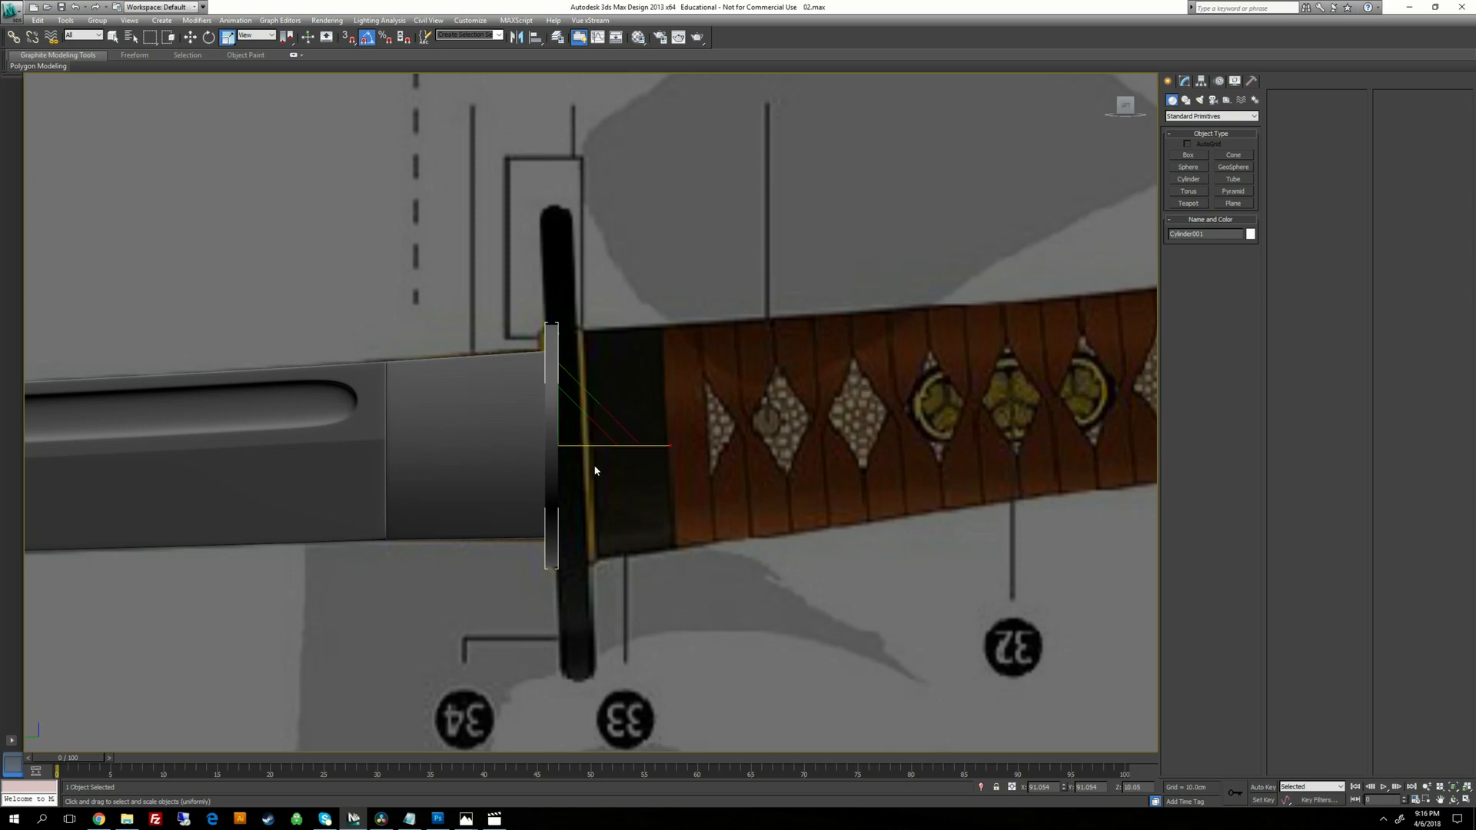
Display edged faces in the viewport and convert the disc to an Editable Poly.
alt+middle_drag(569, 461, 580, 397)
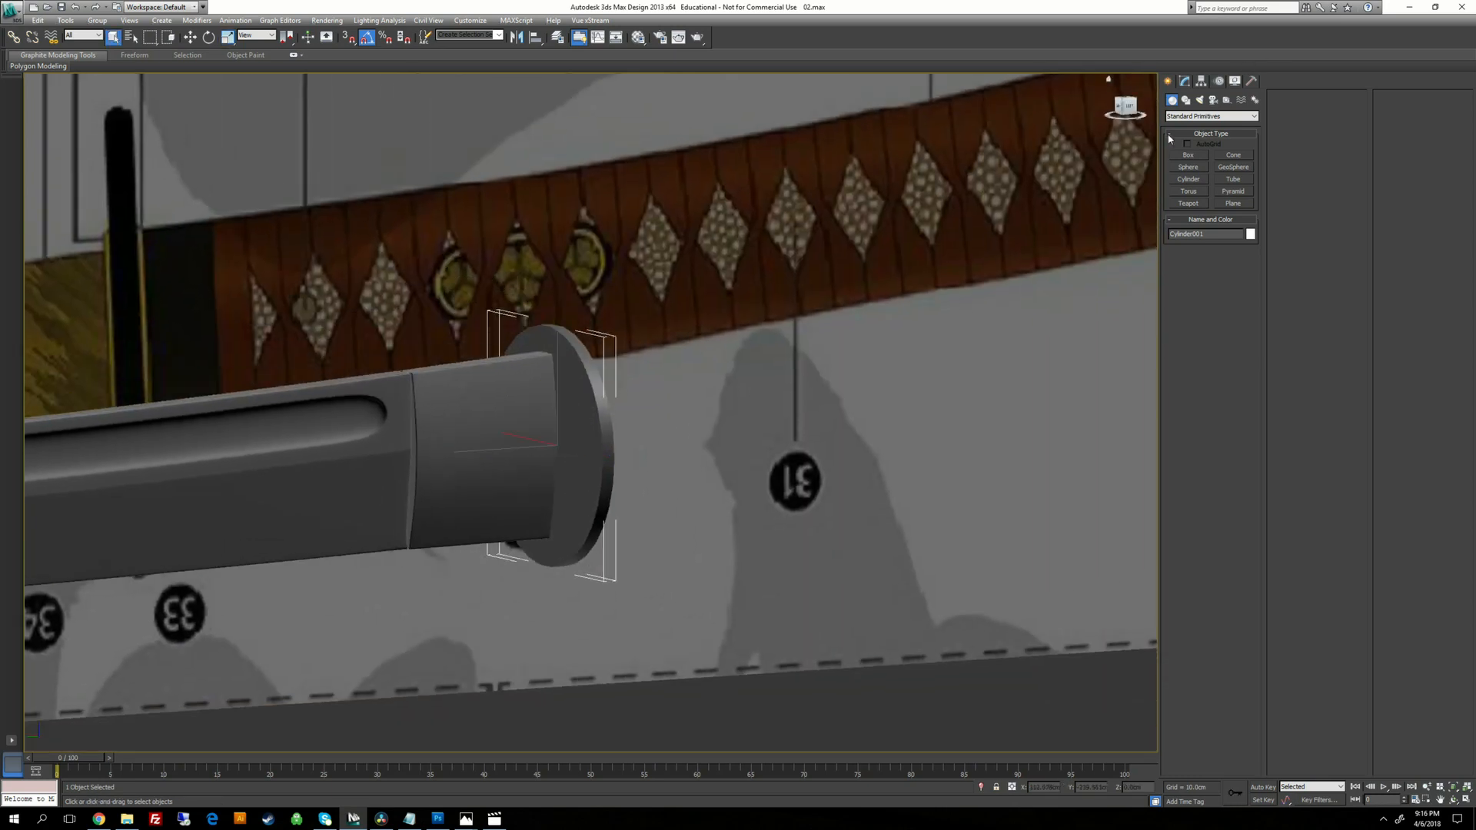
click(1185, 80)
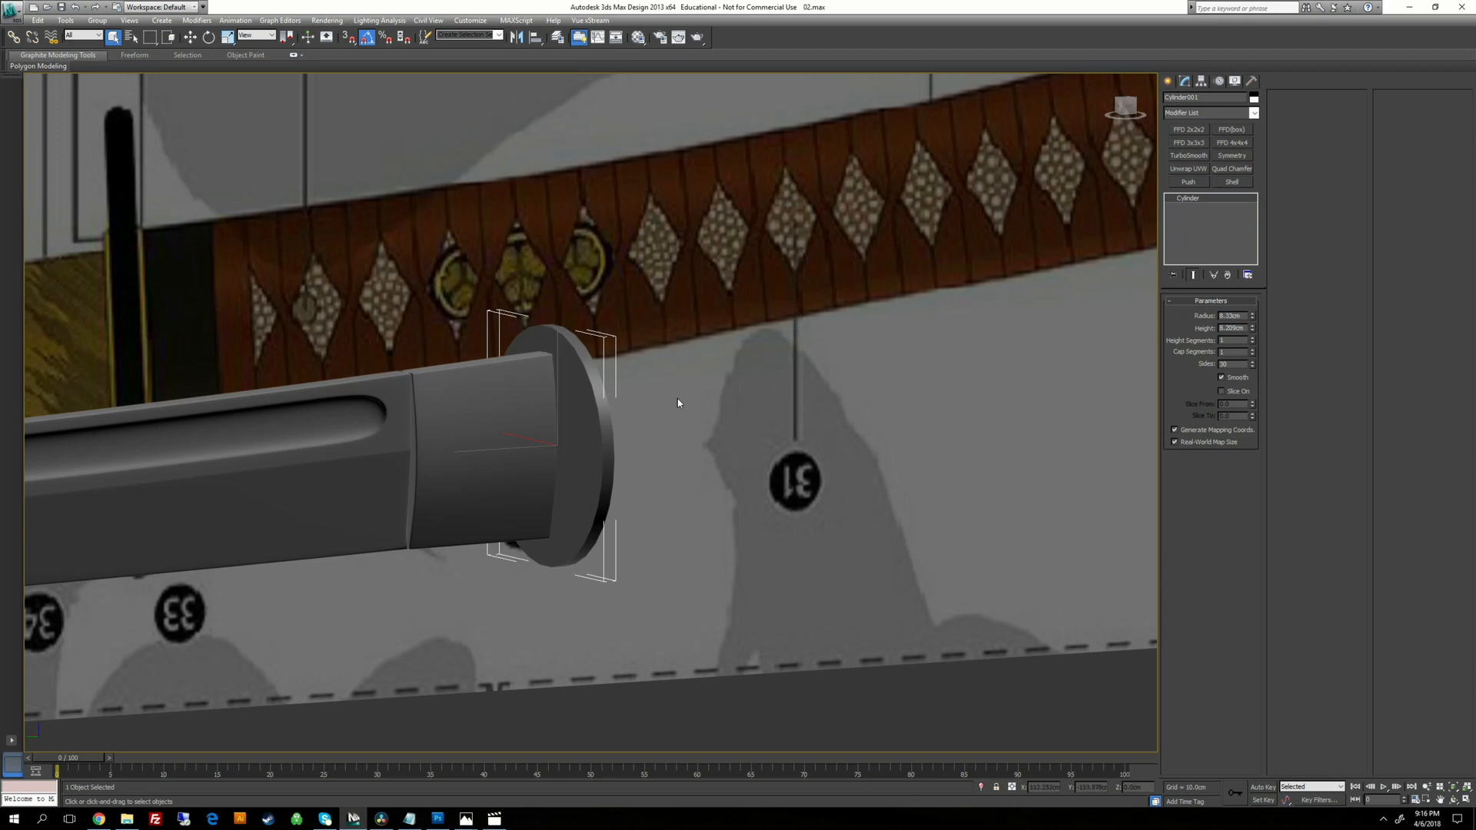
key(F4)
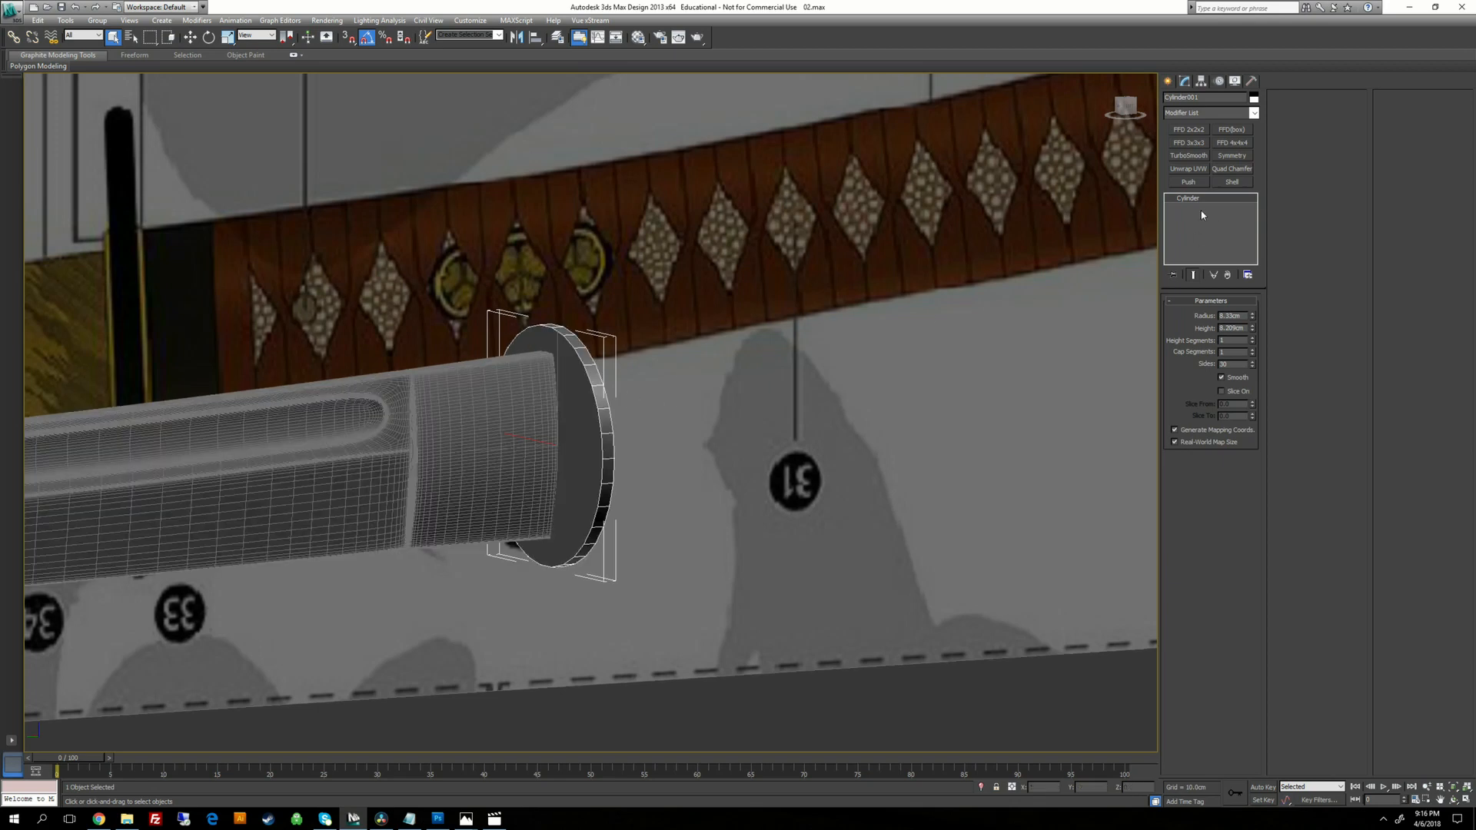
right_click(871, 392)
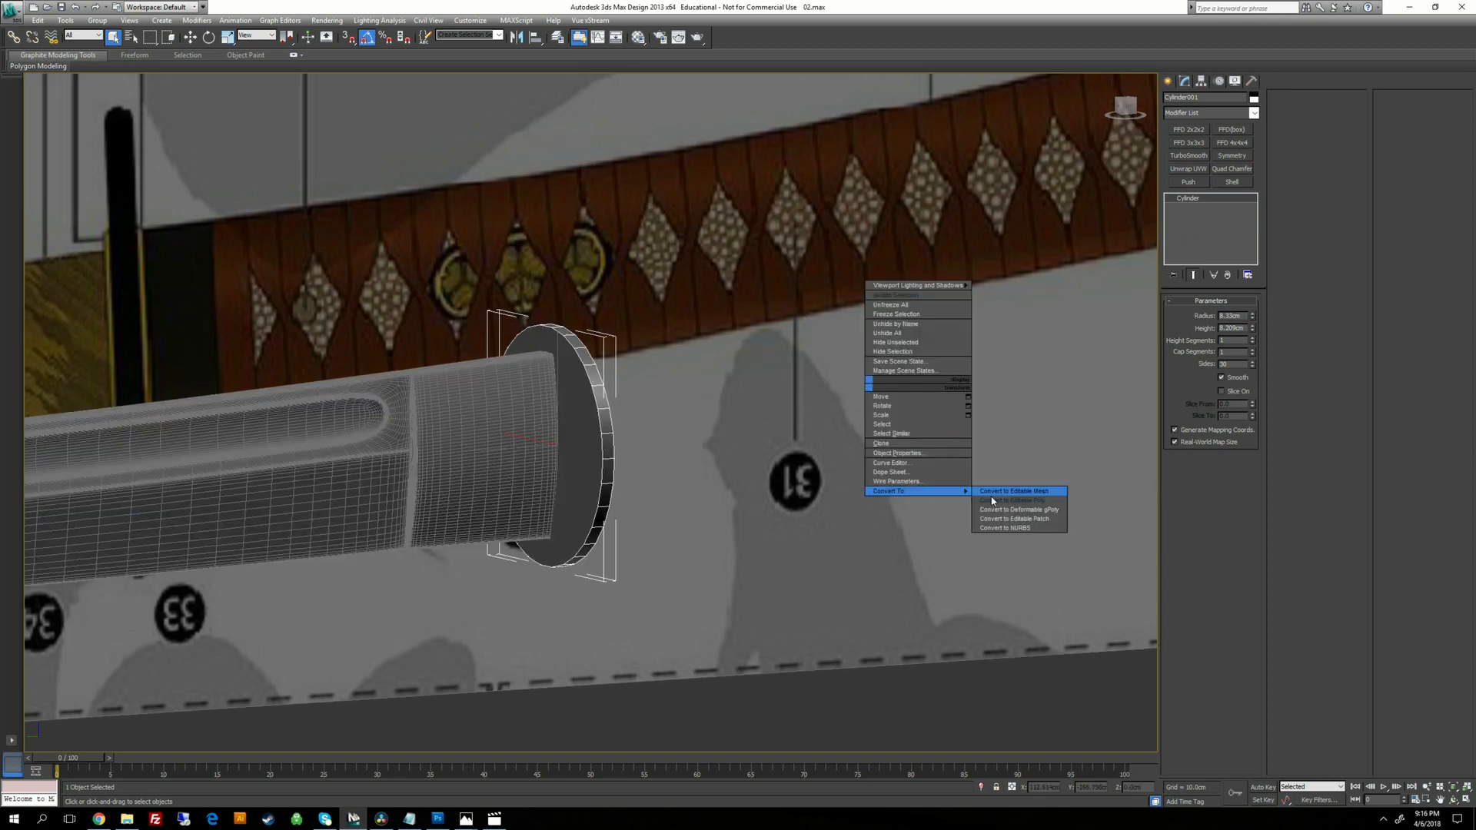
click(999, 505)
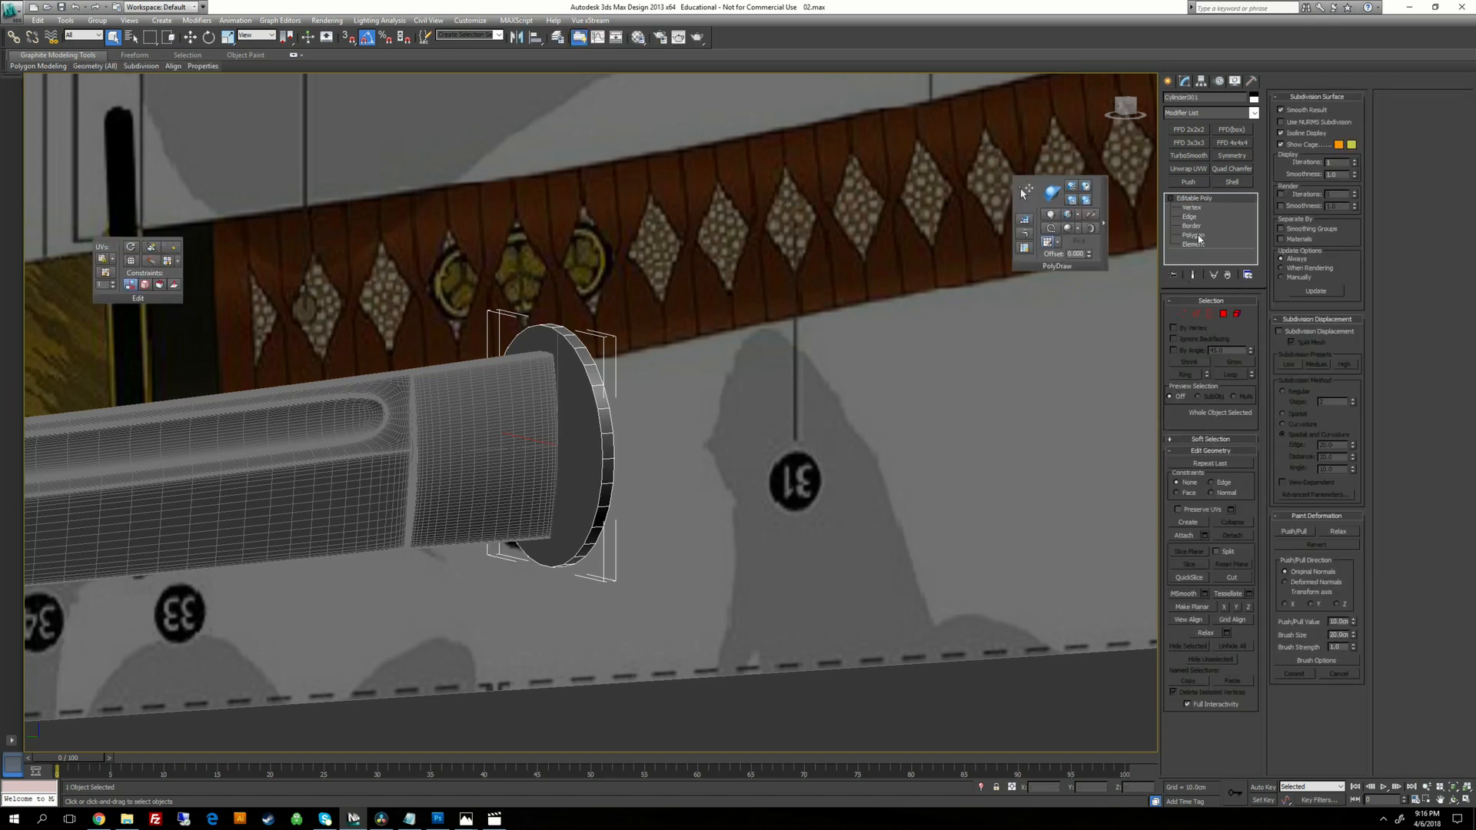
Select the disc's blade-side cap polygon and scale it down slightly to give the rim a bevel.
click(1196, 235)
click(564, 428)
alt+middle_drag(564, 428, 538, 428)
key(l)
middle_drag(682, 369, 518, 412)
scroll(517, 412, up, 10)
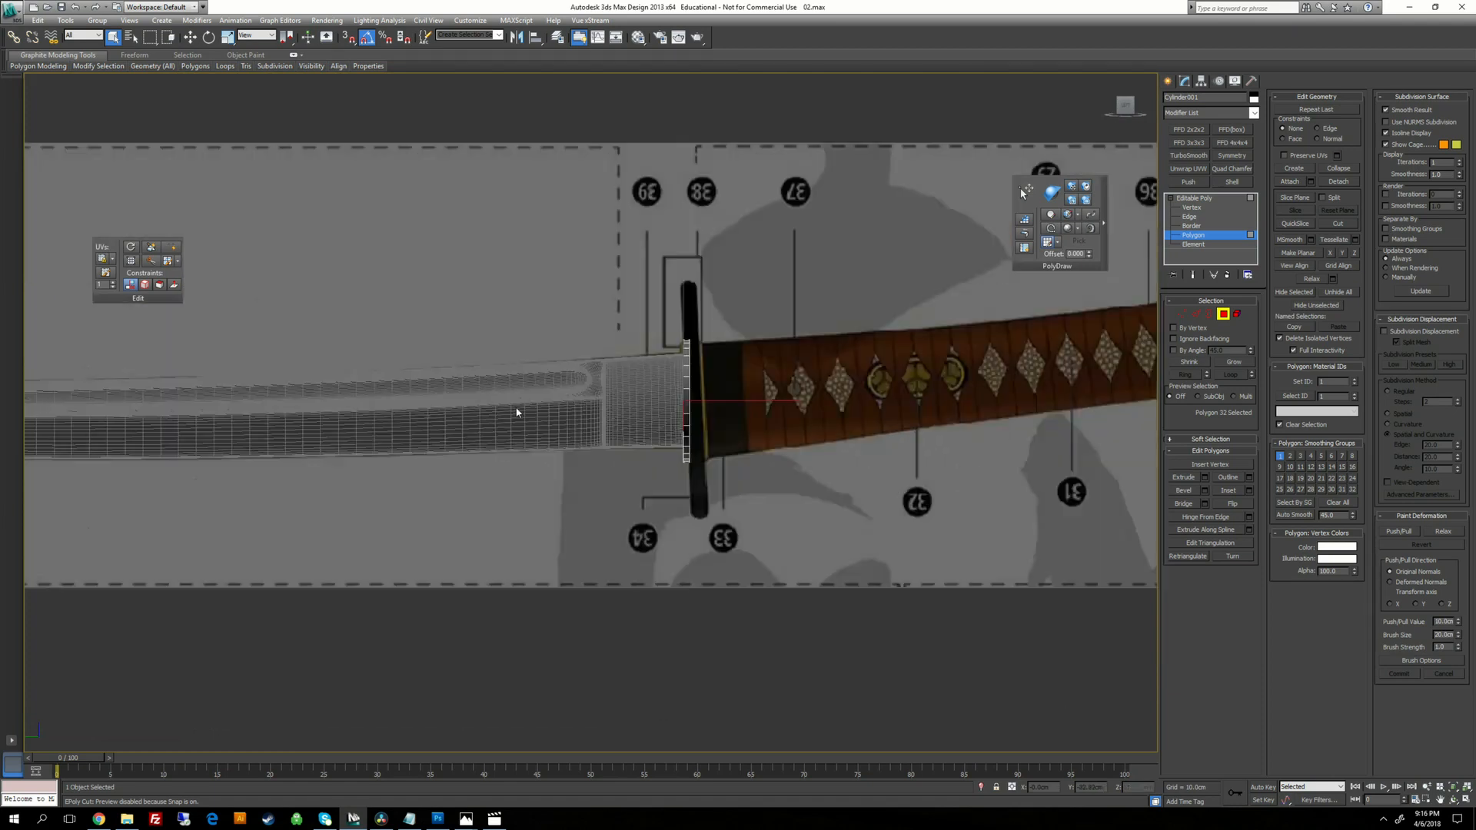
middle_drag(731, 379, 540, 412)
alt+middle_drag(648, 388, 607, 392)
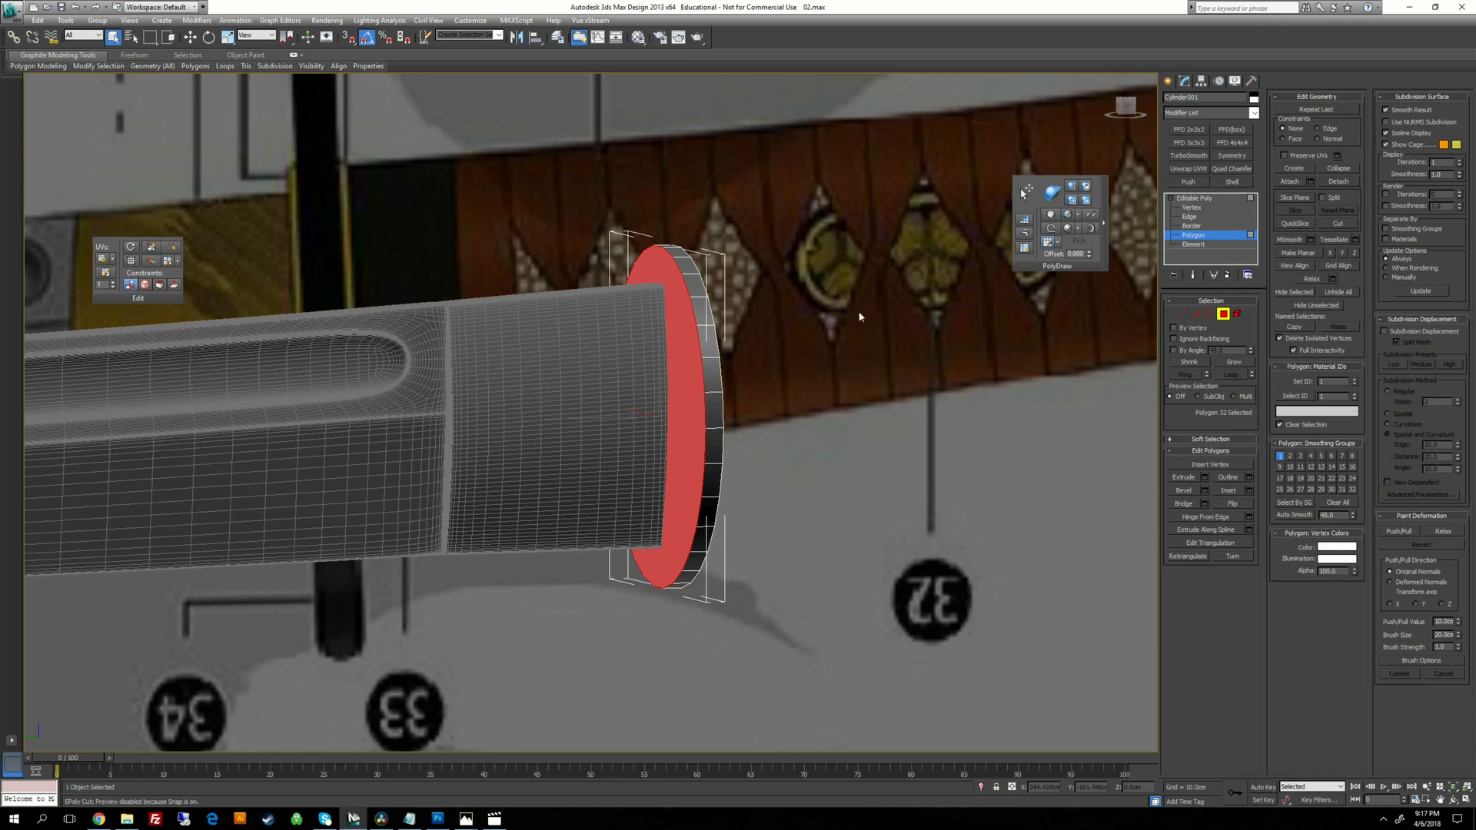
key(r)
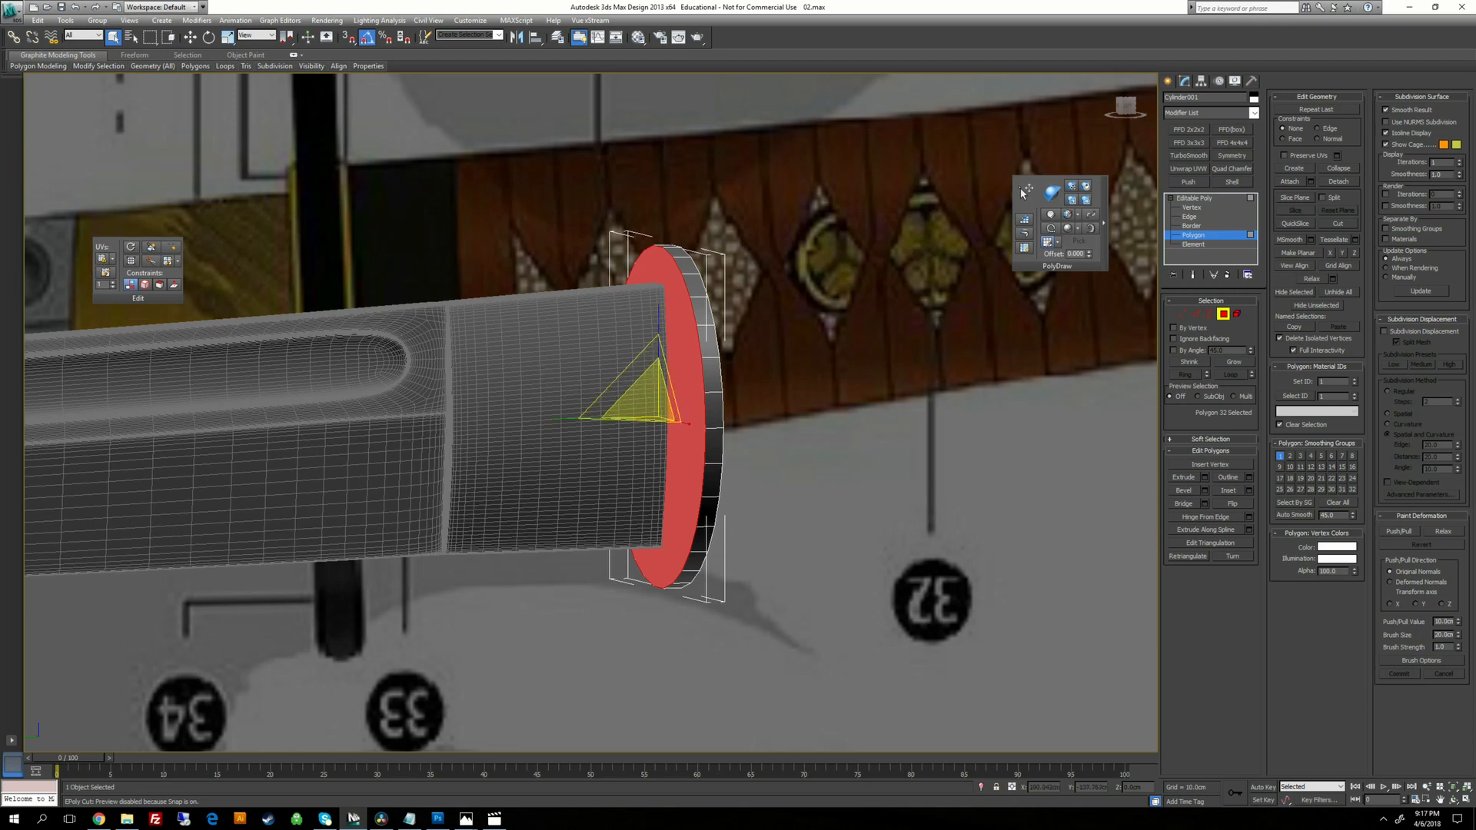
drag(650, 405, 650, 413)
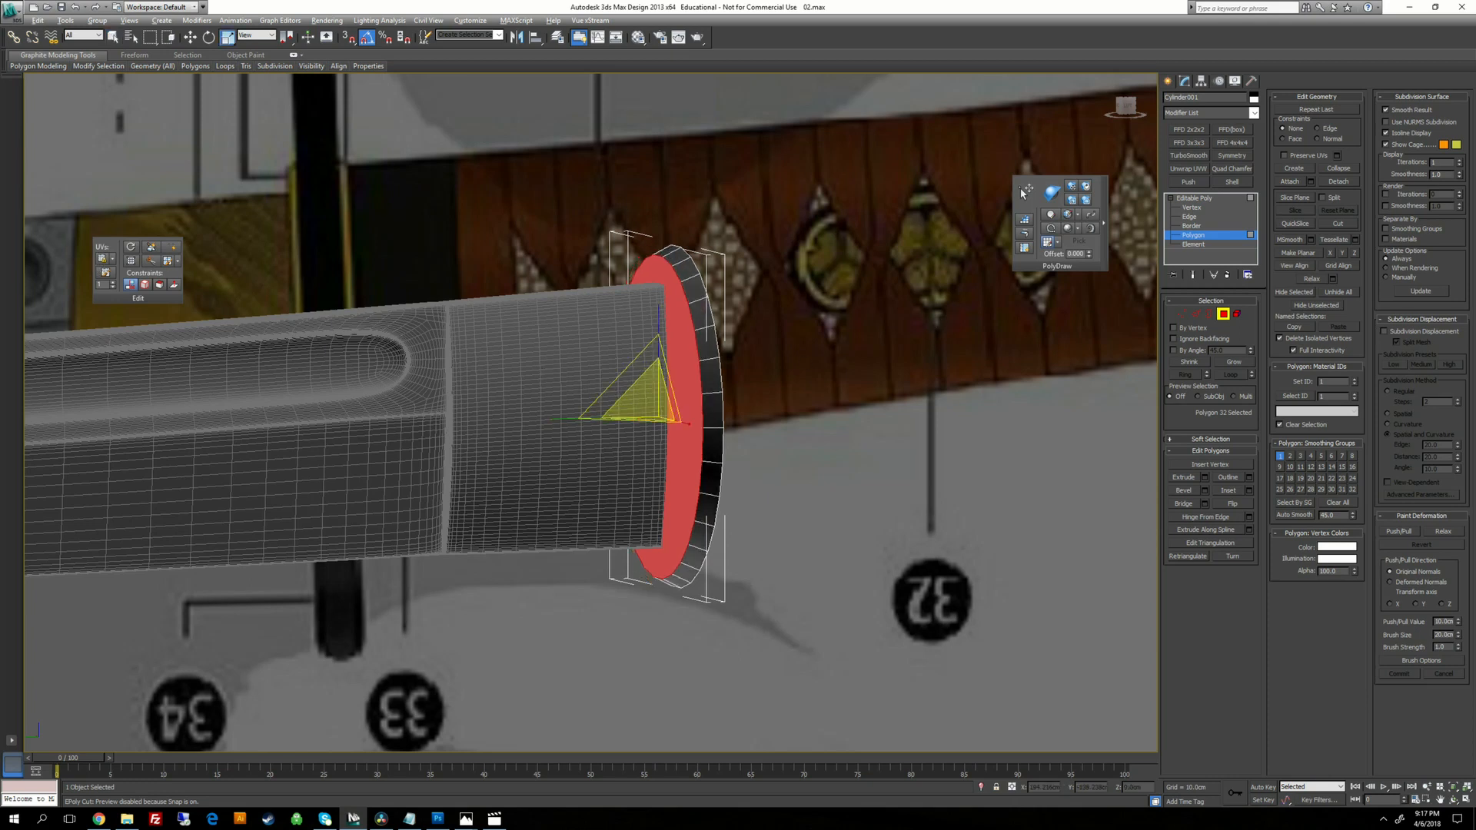
alt+middle_drag(650, 412, 615, 405)
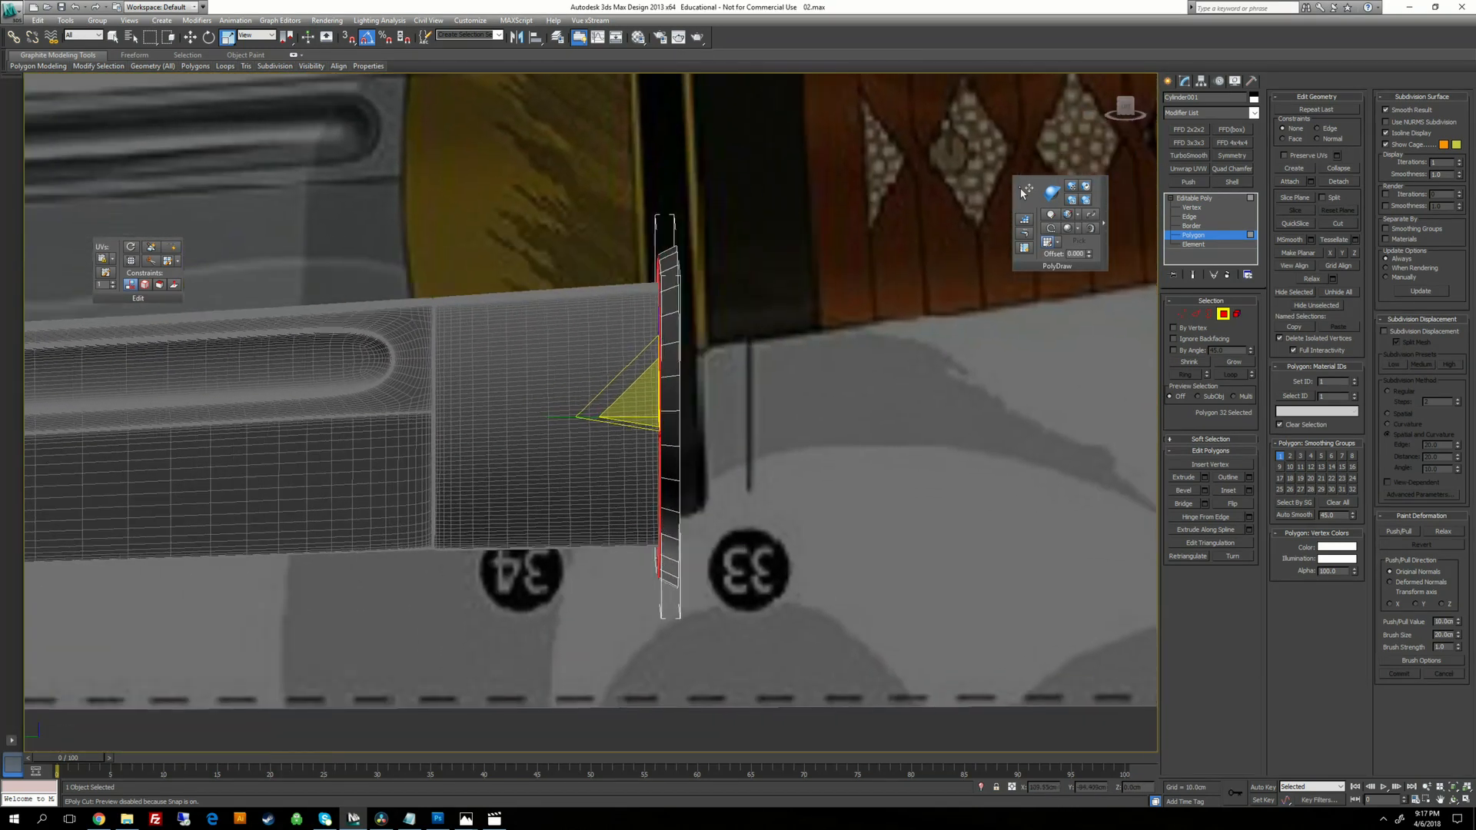
Fine-tune the scale of the disc's blade-side cap polygon and return to object level.
key(w)
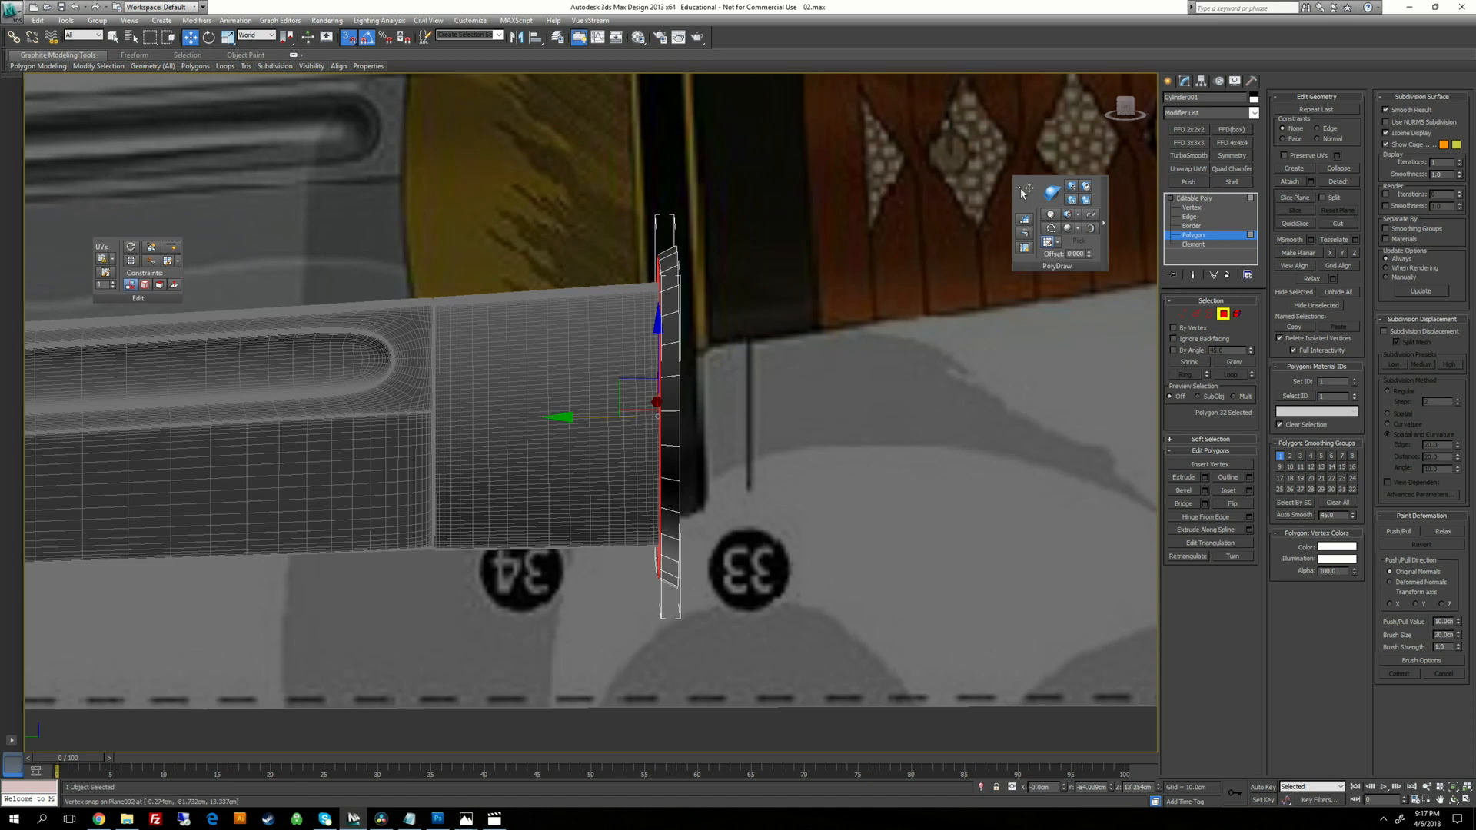
key(e)
alt+middle_drag(661, 403, 686, 401)
key(r)
drag(662, 397, 665, 397)
scroll(685, 395, down, 4)
alt+middle_drag(685, 395, 1009, 299)
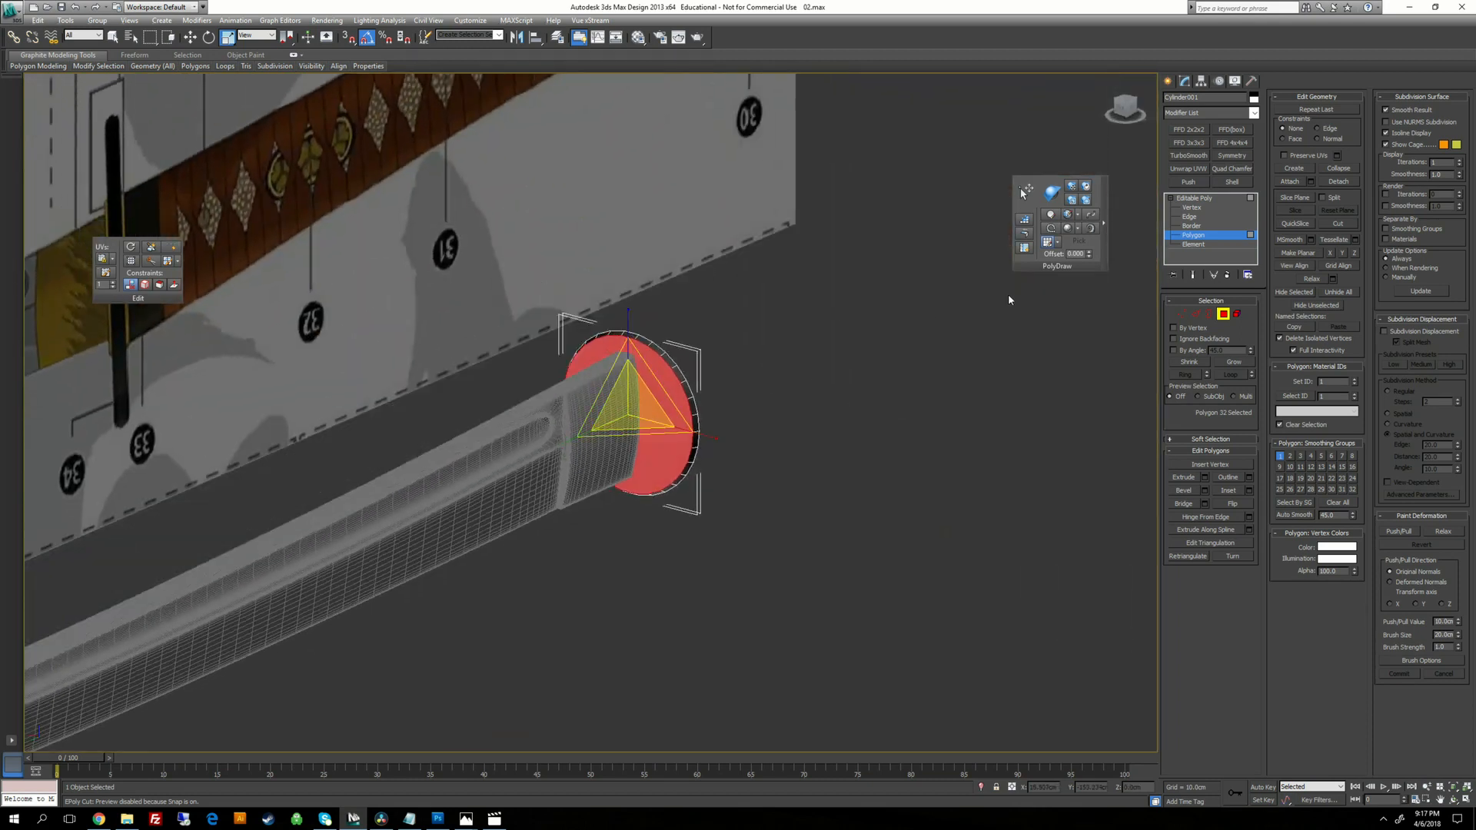
click(1203, 202)
Switch to the Photos window to examine the guard's shape in the katana reference photo, and return to 3ds Max.
key(alt+Tab)
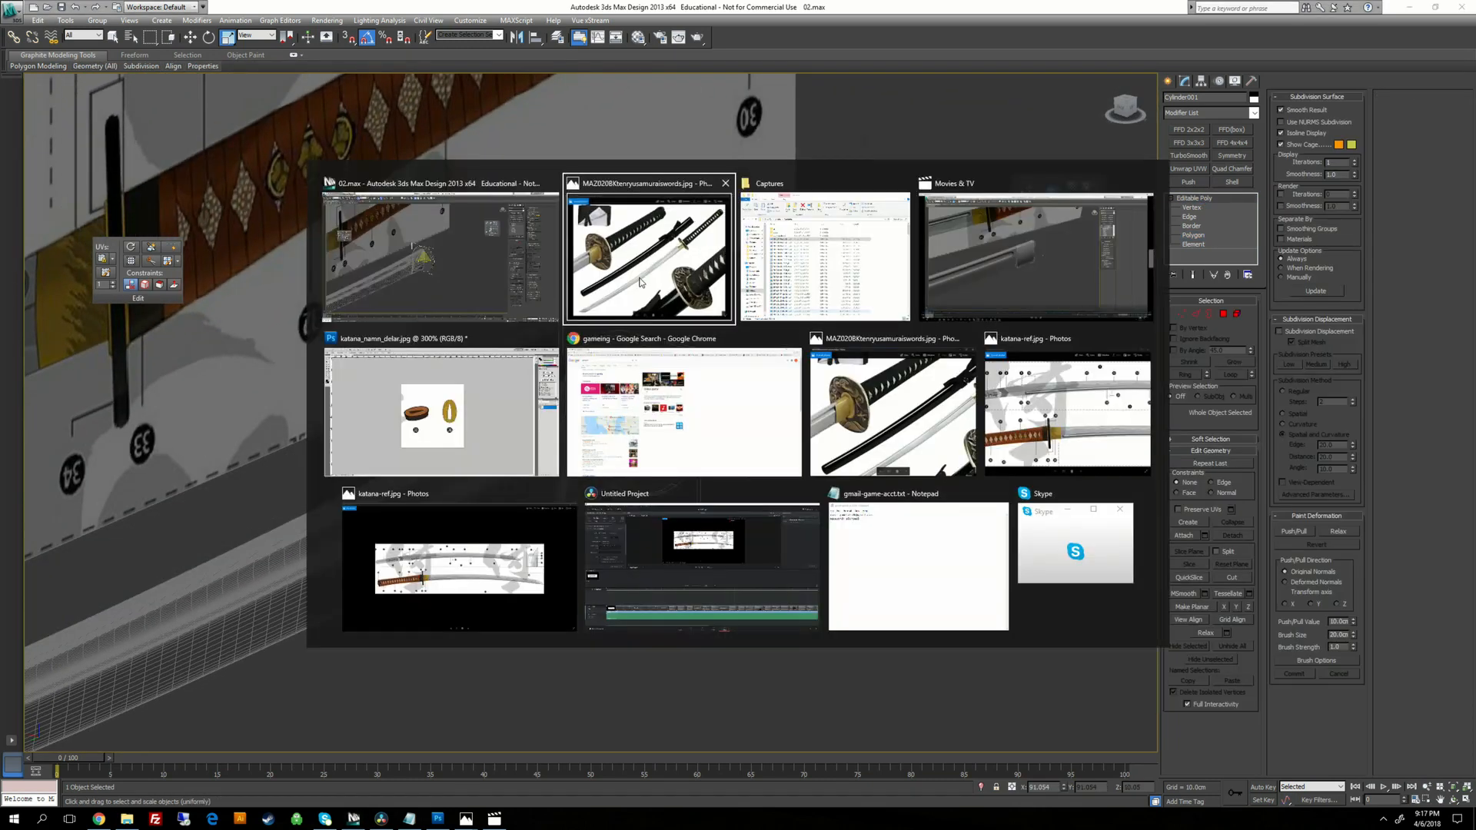
click(409, 385)
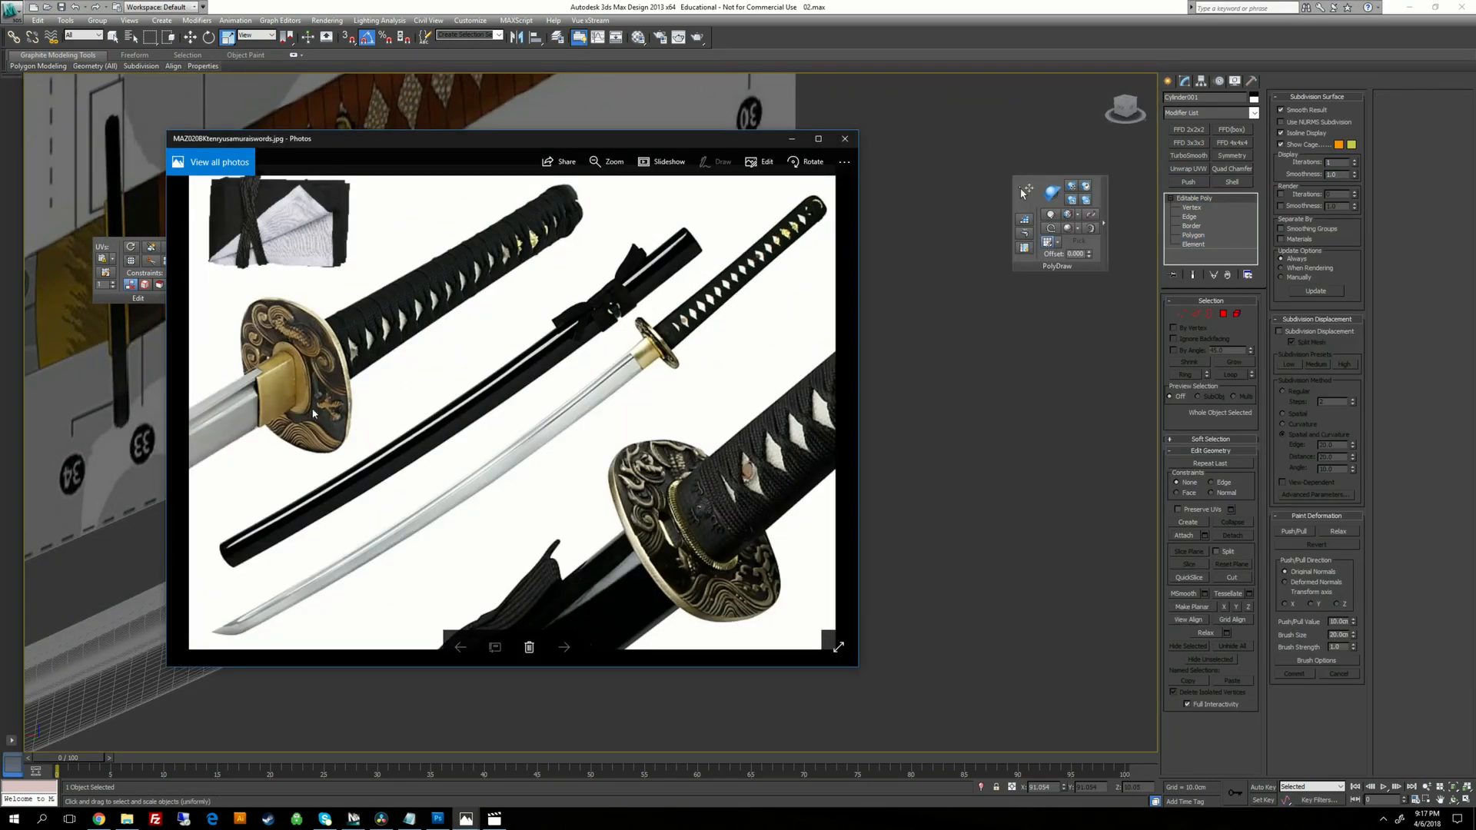
key(alt+Tab)
Scale the disc non-uniformly across its width to make it slightly oval.
alt+middle_drag(430, 397, 764, 376)
key(e)
drag(723, 426, 686, 420)
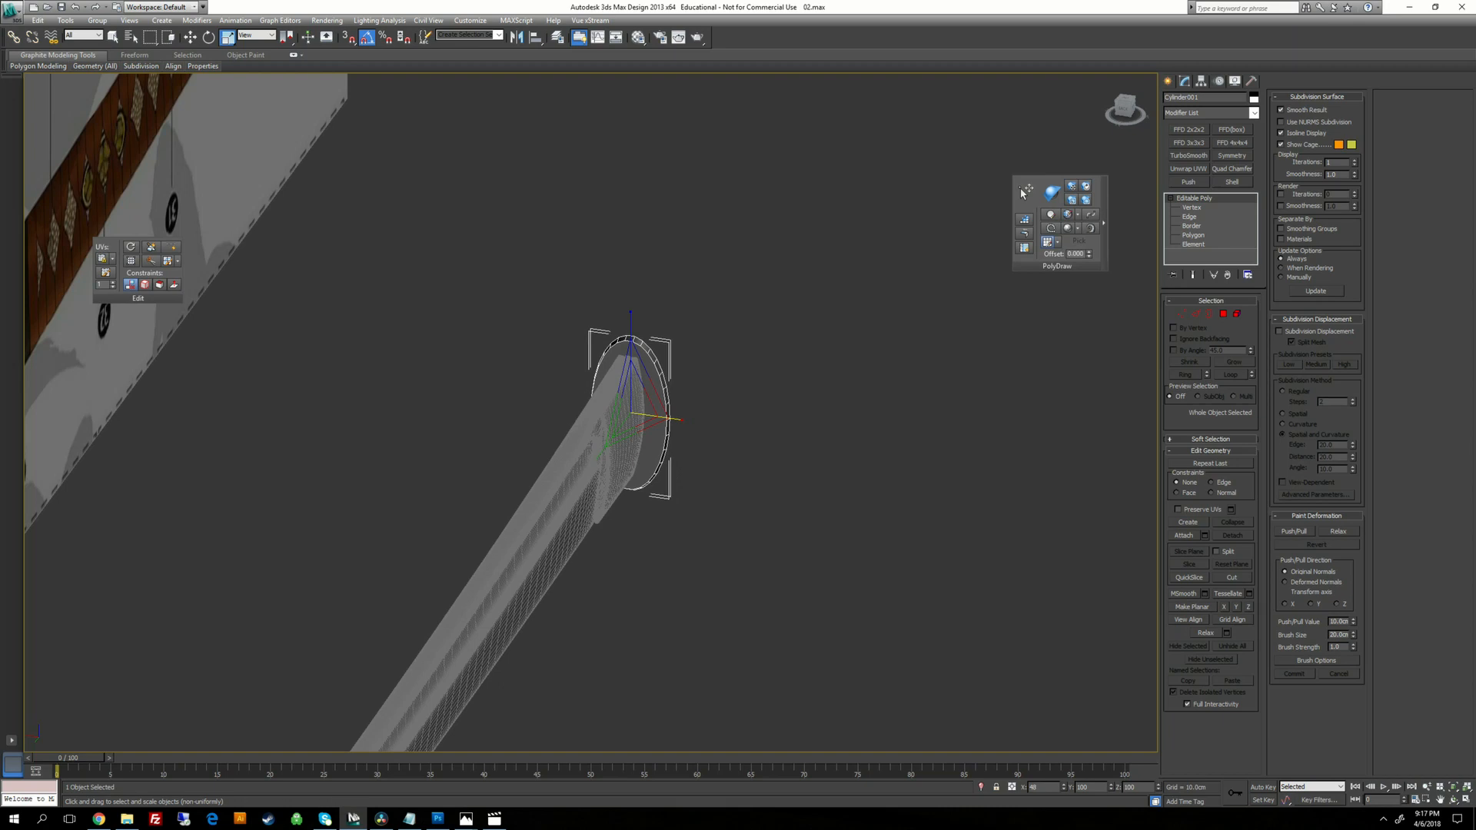
alt+middle_drag(667, 393, 884, 388)
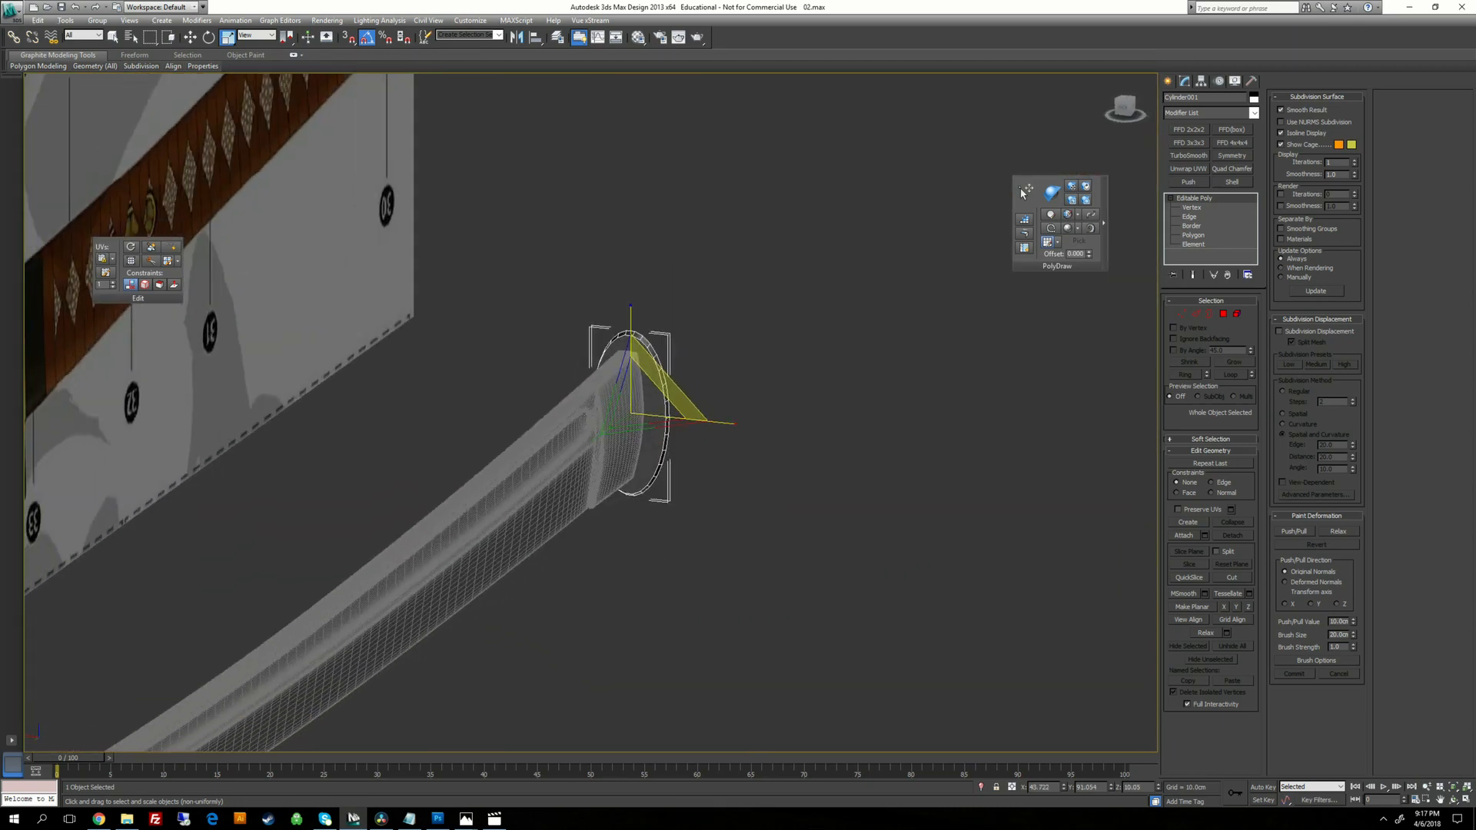
Select the guard disc and isolate it in the viewport.
alt+middle_drag(677, 425, 523, 390)
middle_drag(1023, 192, 727, 54)
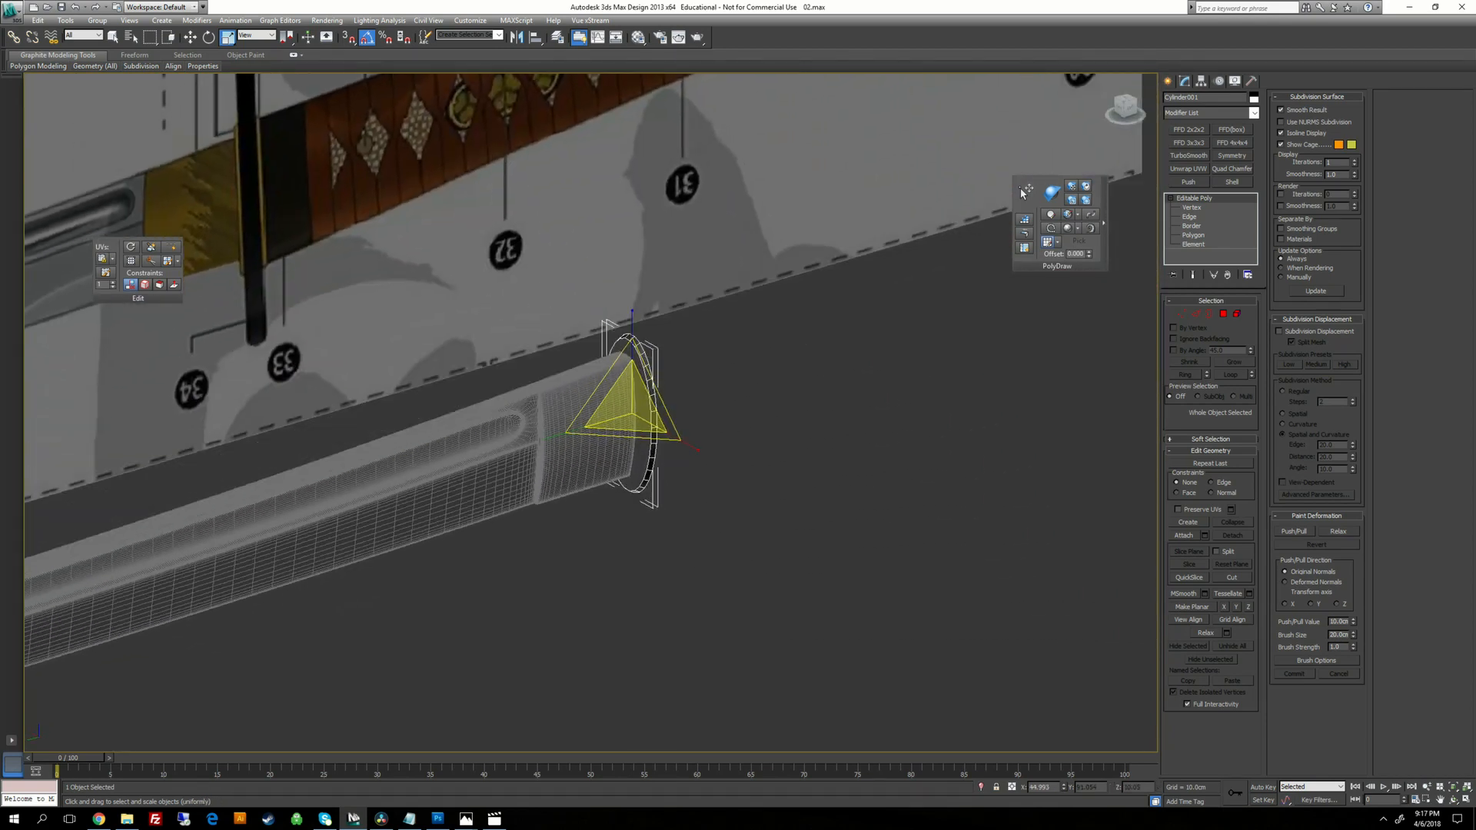
click(564, 482)
middle_drag(563, 481, 644, 379)
click(678, 431)
alt+middle_drag(678, 431, 741, 439)
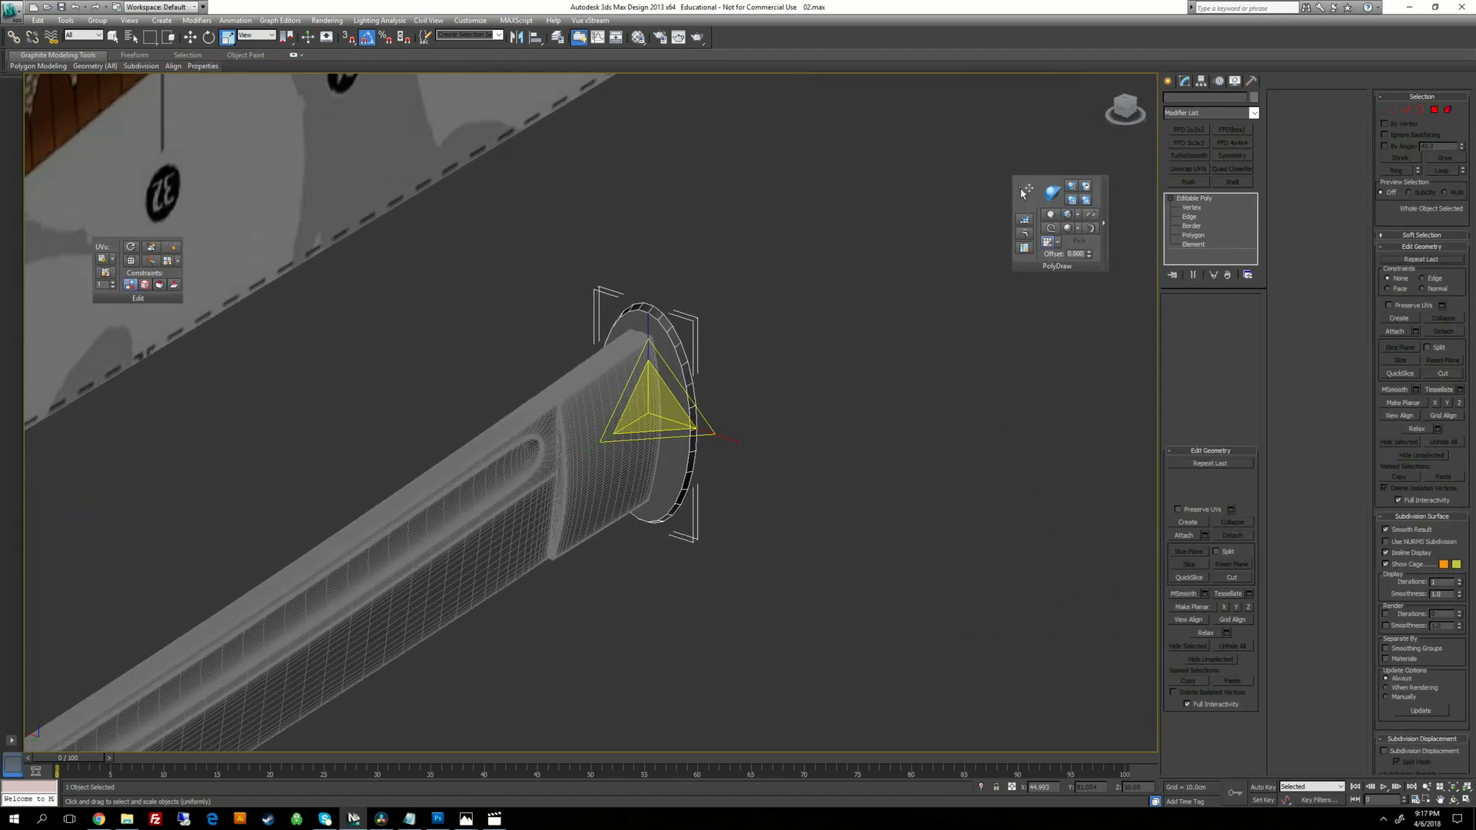
right_click(739, 385)
click(755, 300)
alt+middle_drag(754, 300, 936, 273)
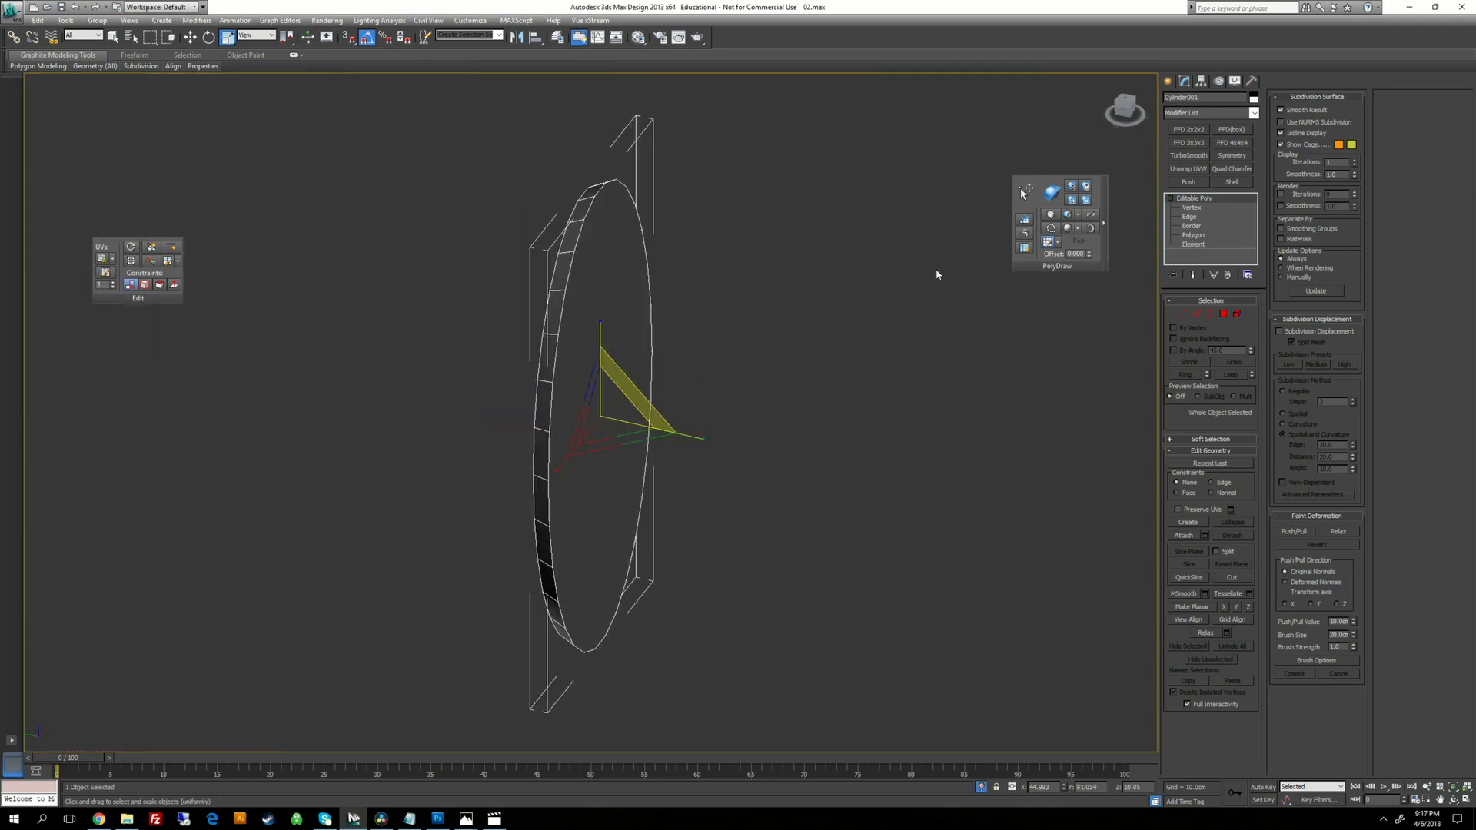
Delete the disc's handle-side cap polygon.
key(4)
click(605, 384)
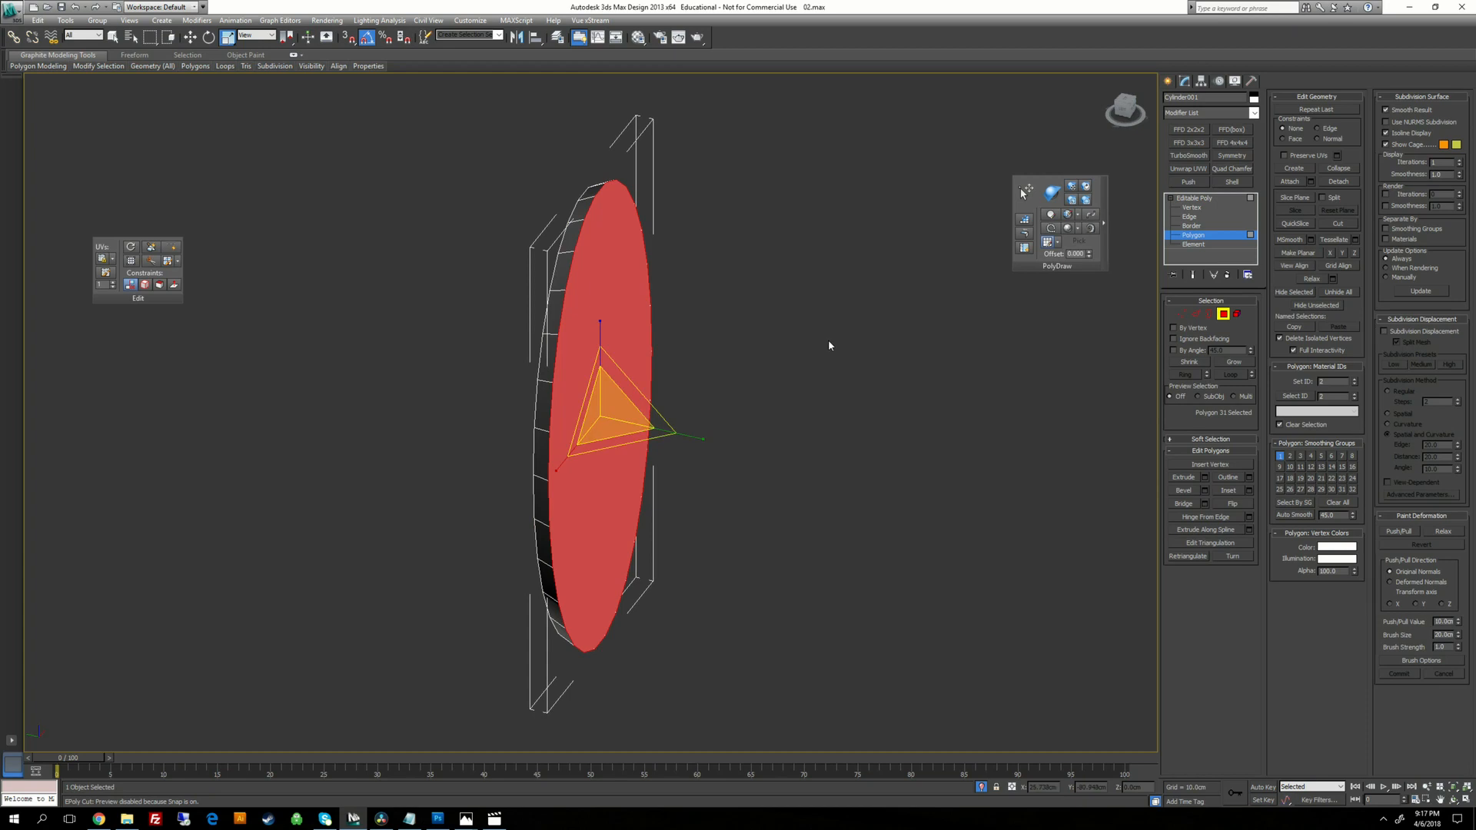
key(Delete)
key(End)
Inset the disc's remaining cap polygon and collapse it to a single centre vertex.
alt+middle_drag(605, 385, 688, 394)
click(631, 392)
alt+middle_drag(922, 369, 946, 367)
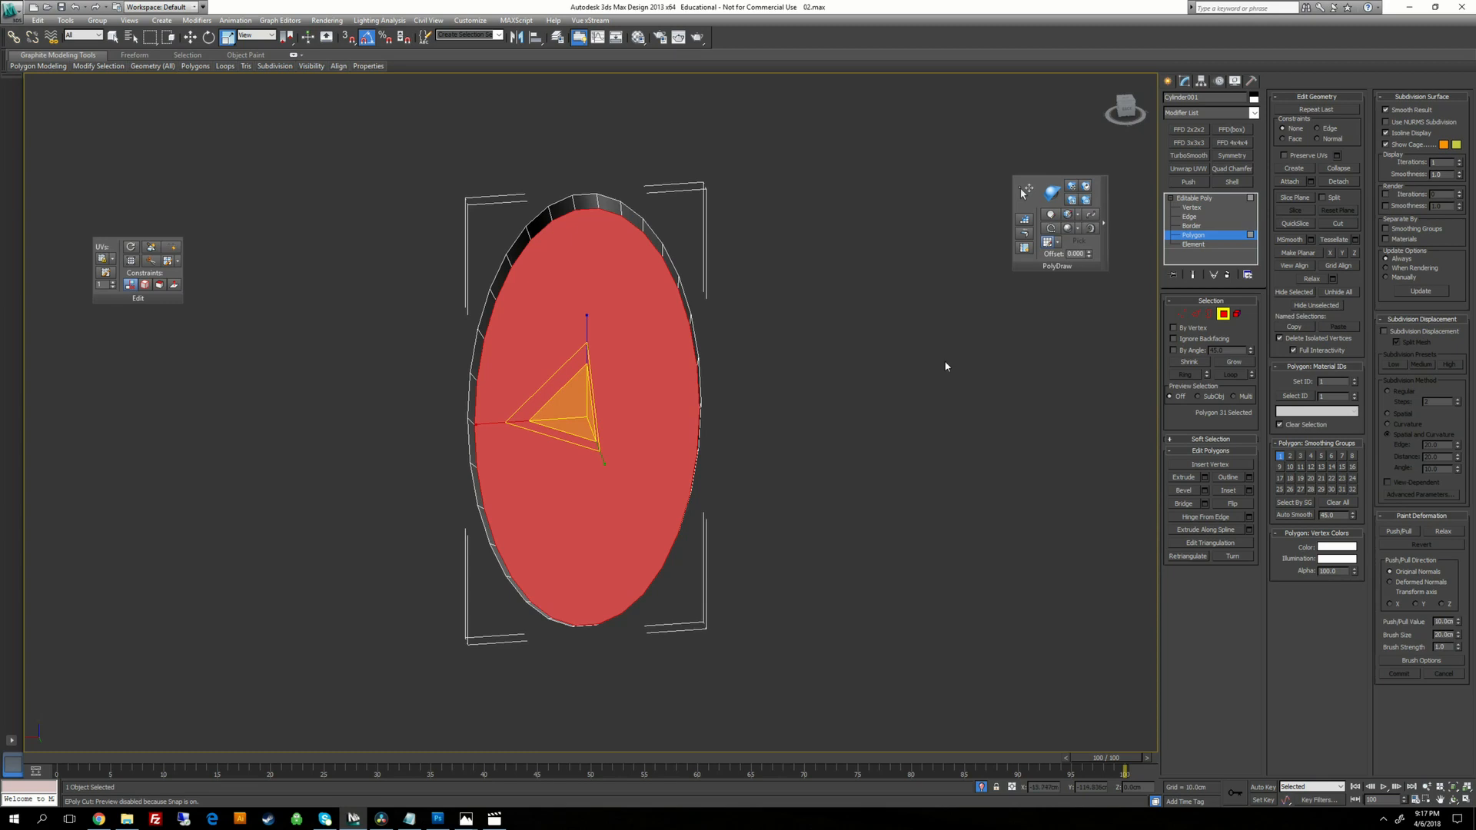
click(1229, 491)
drag(692, 388, 883, 385)
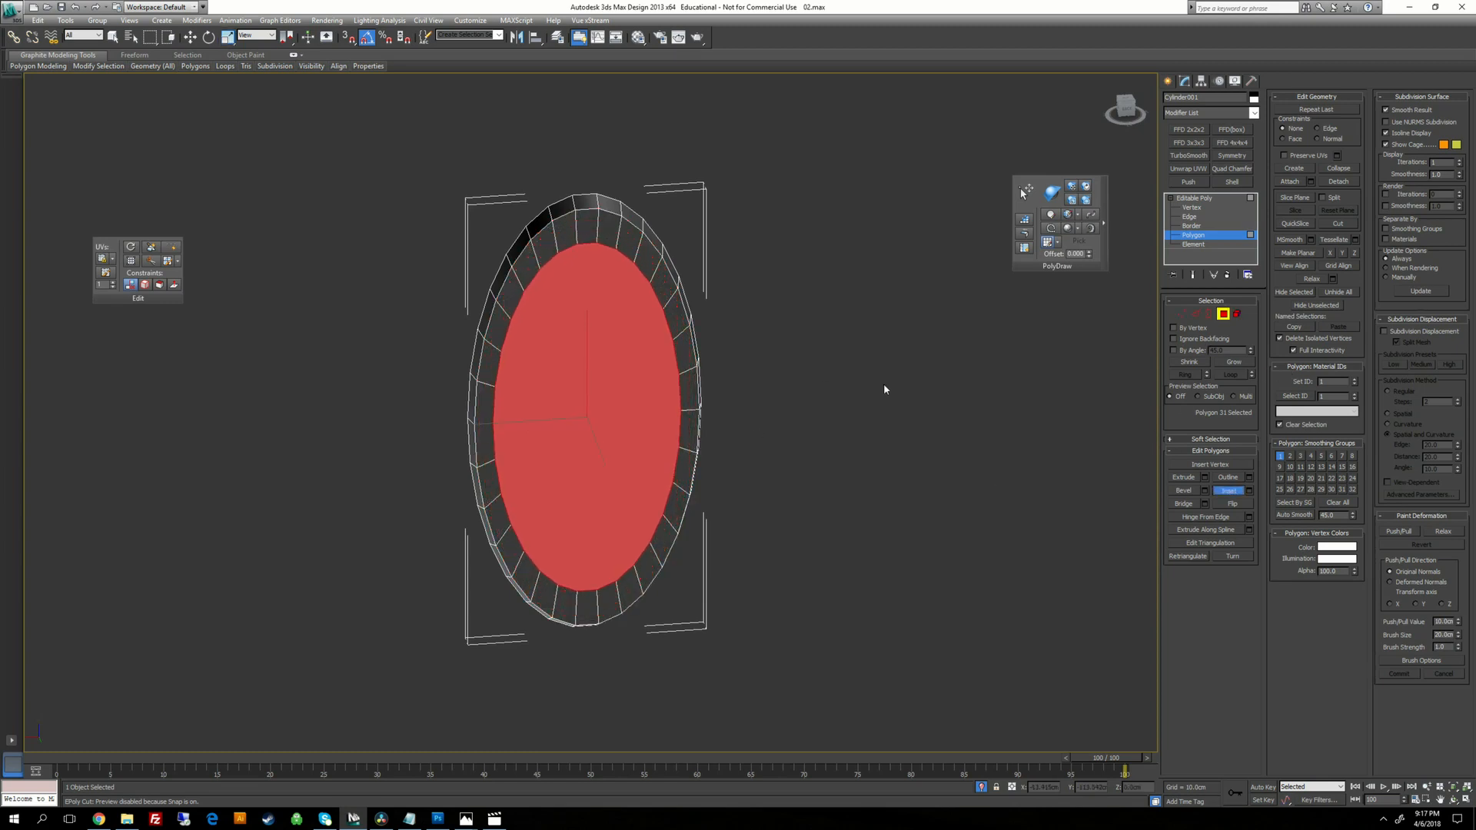
click(1343, 169)
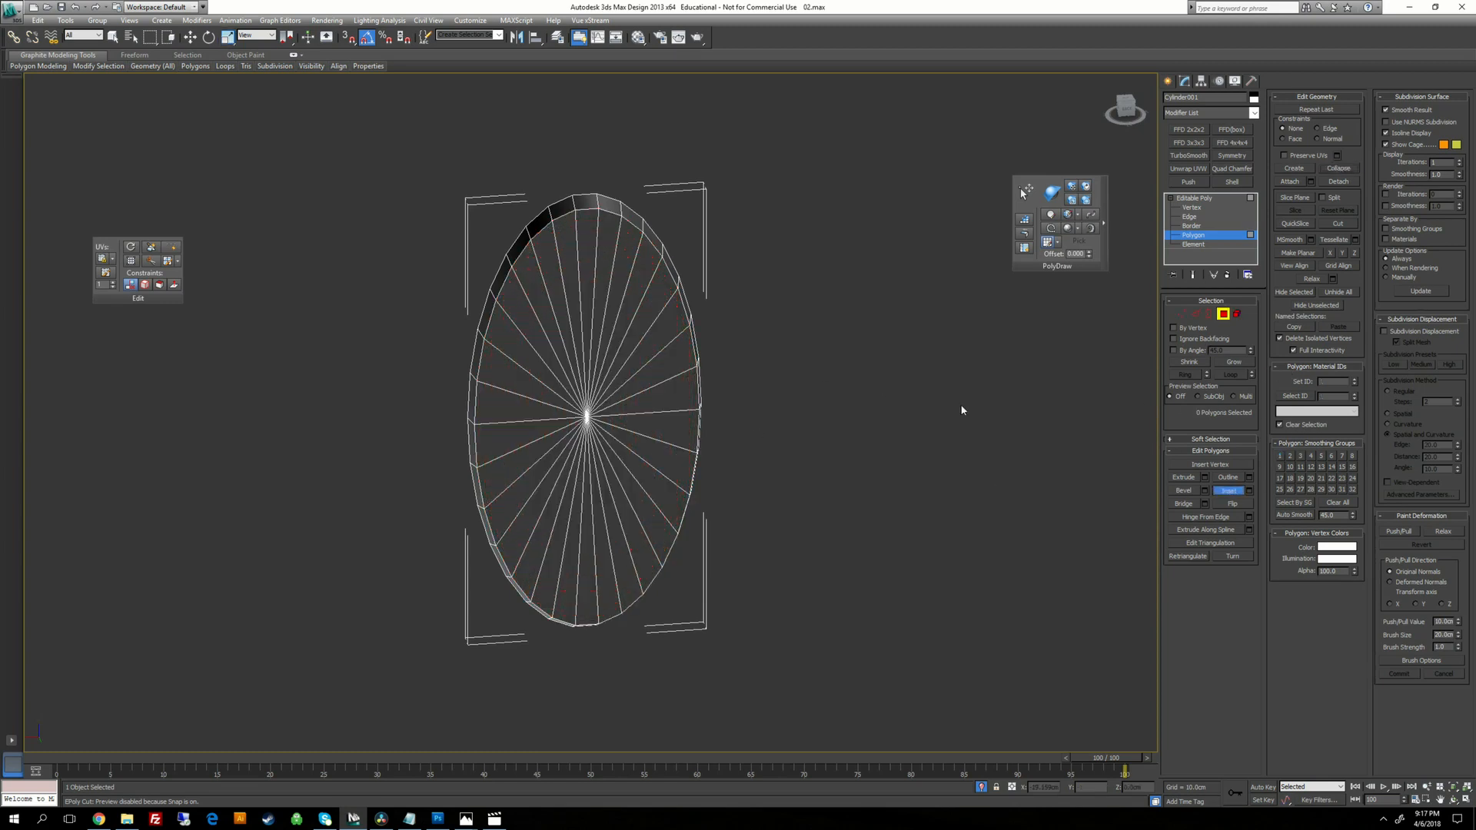
Convert the cap's centre vertex selection to its surrounding triangles and apply Auto Smooth to them.
click(1190, 216)
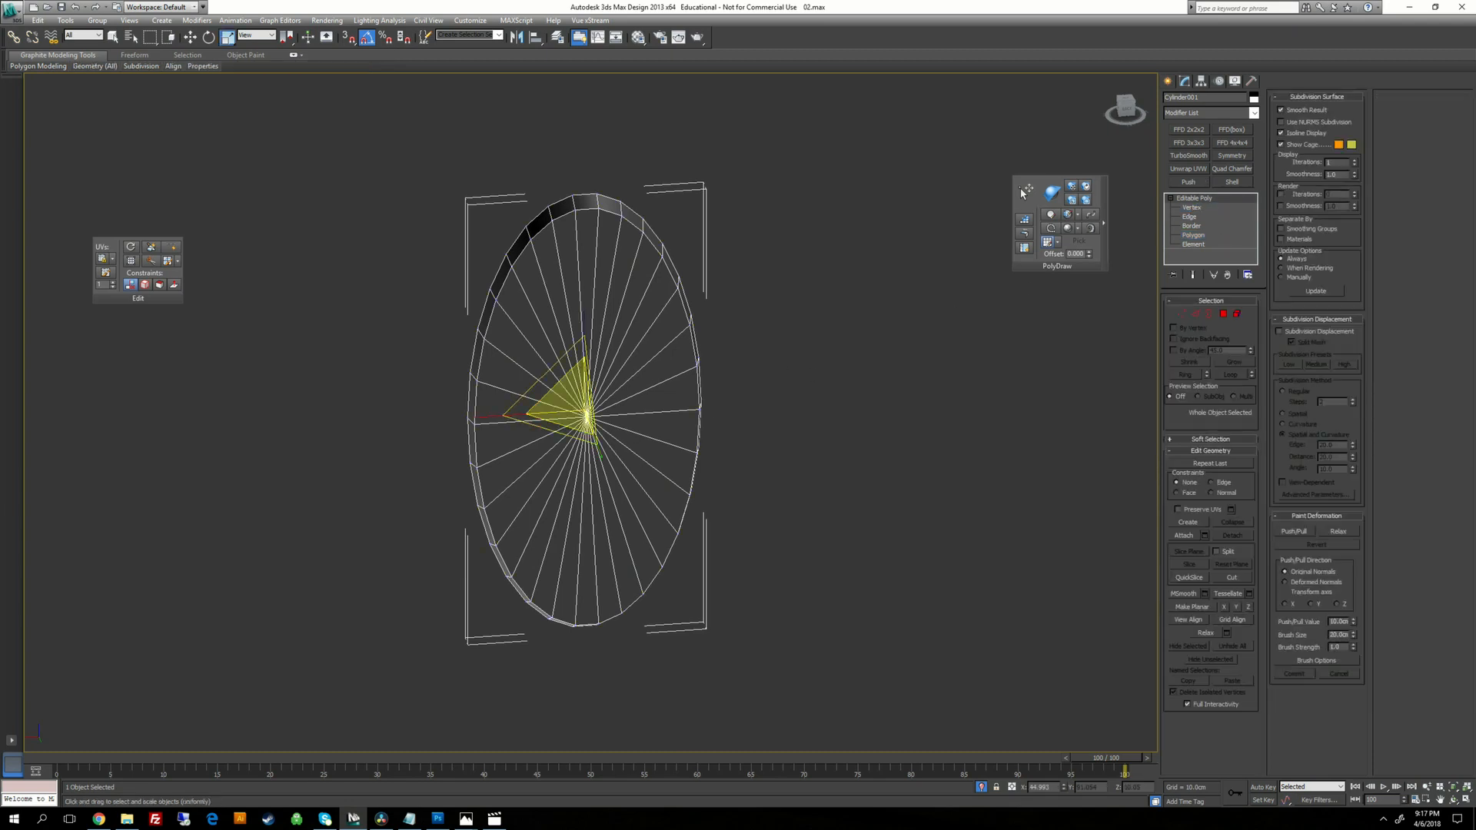
key(q)
key(1)
key(1)
key(w)
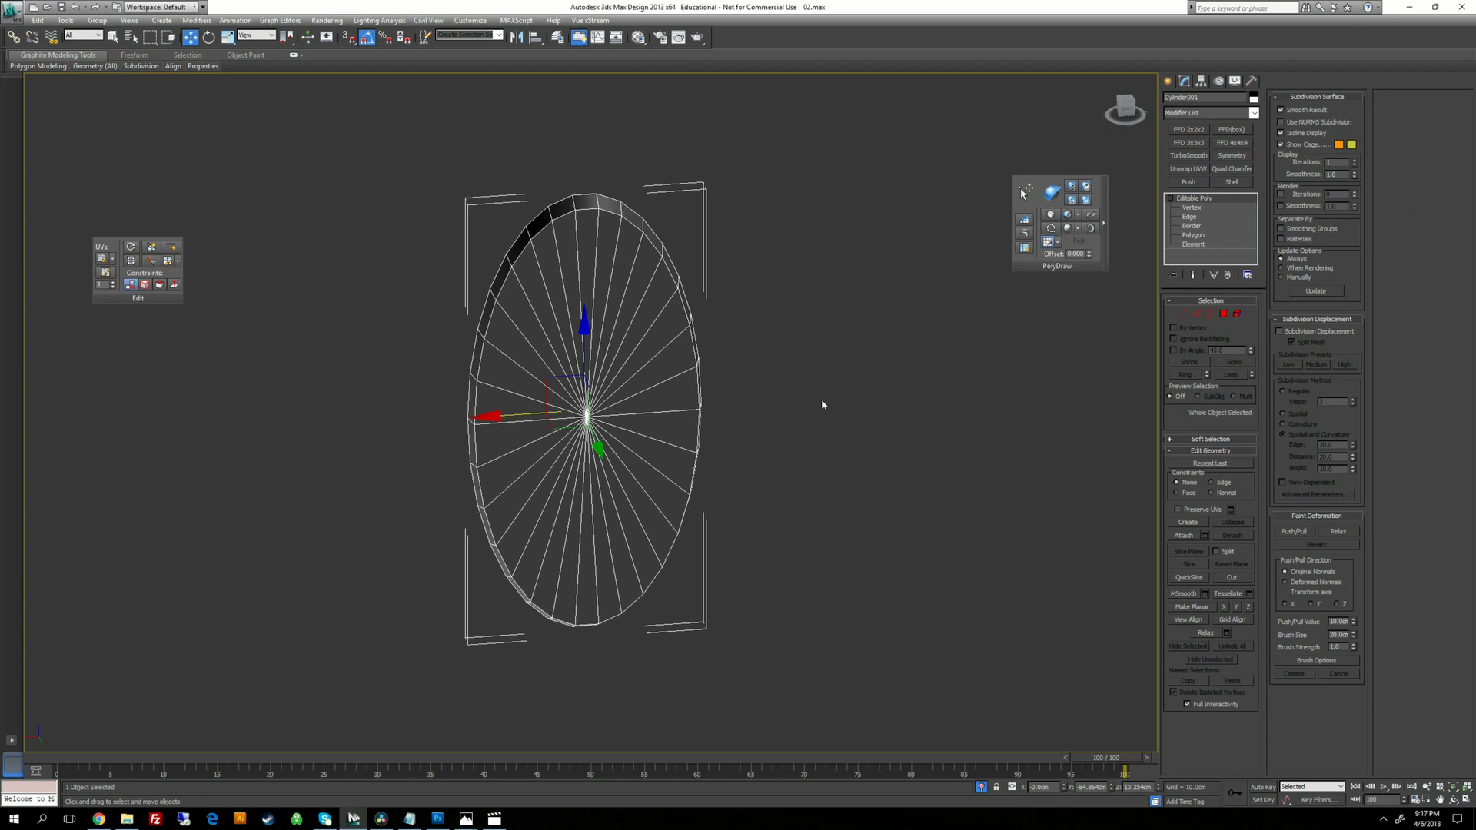
click(1202, 209)
alt+middle_drag(557, 399, 615, 398)
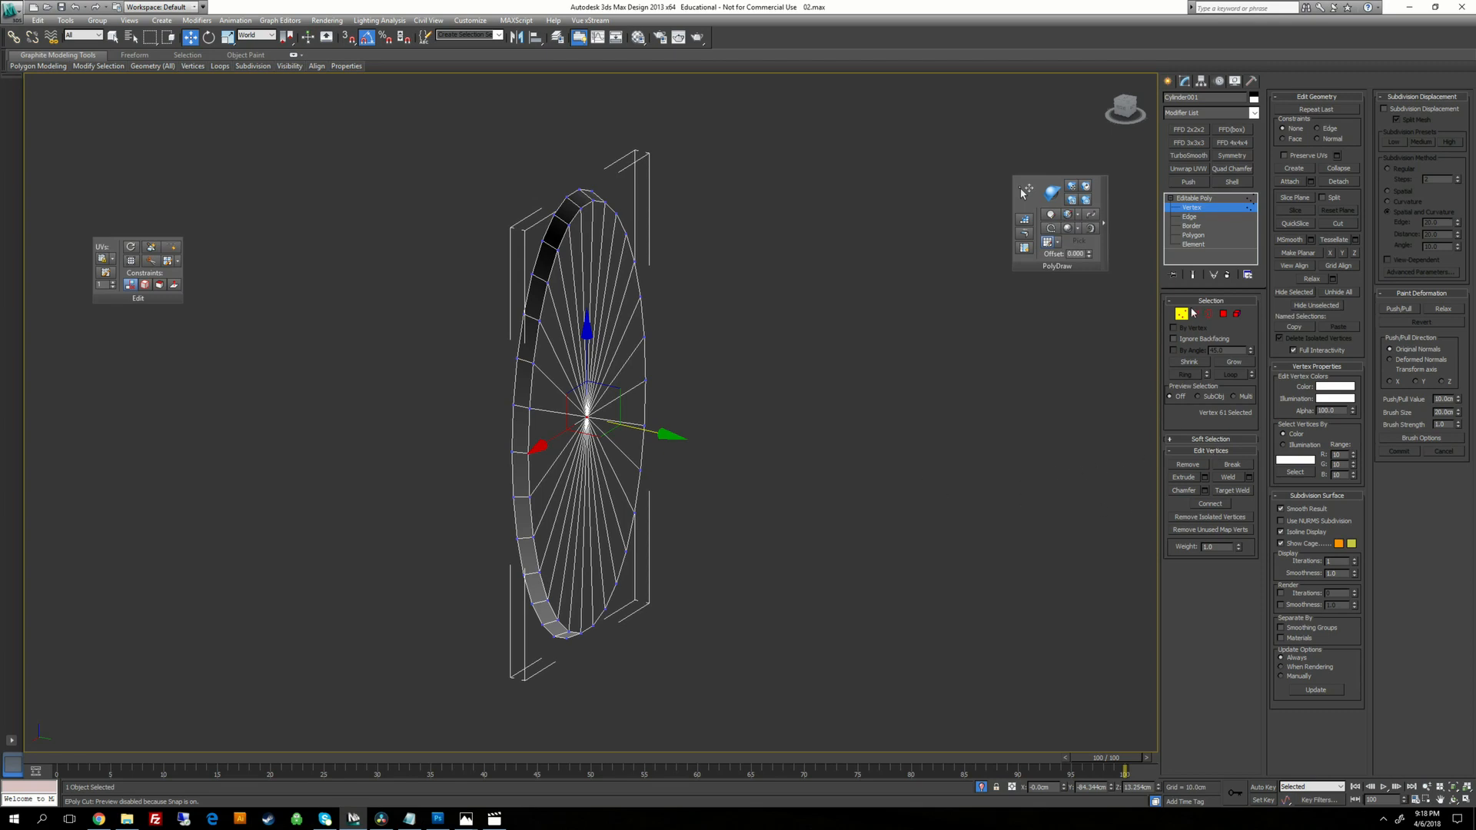
ctrl+click(1223, 314)
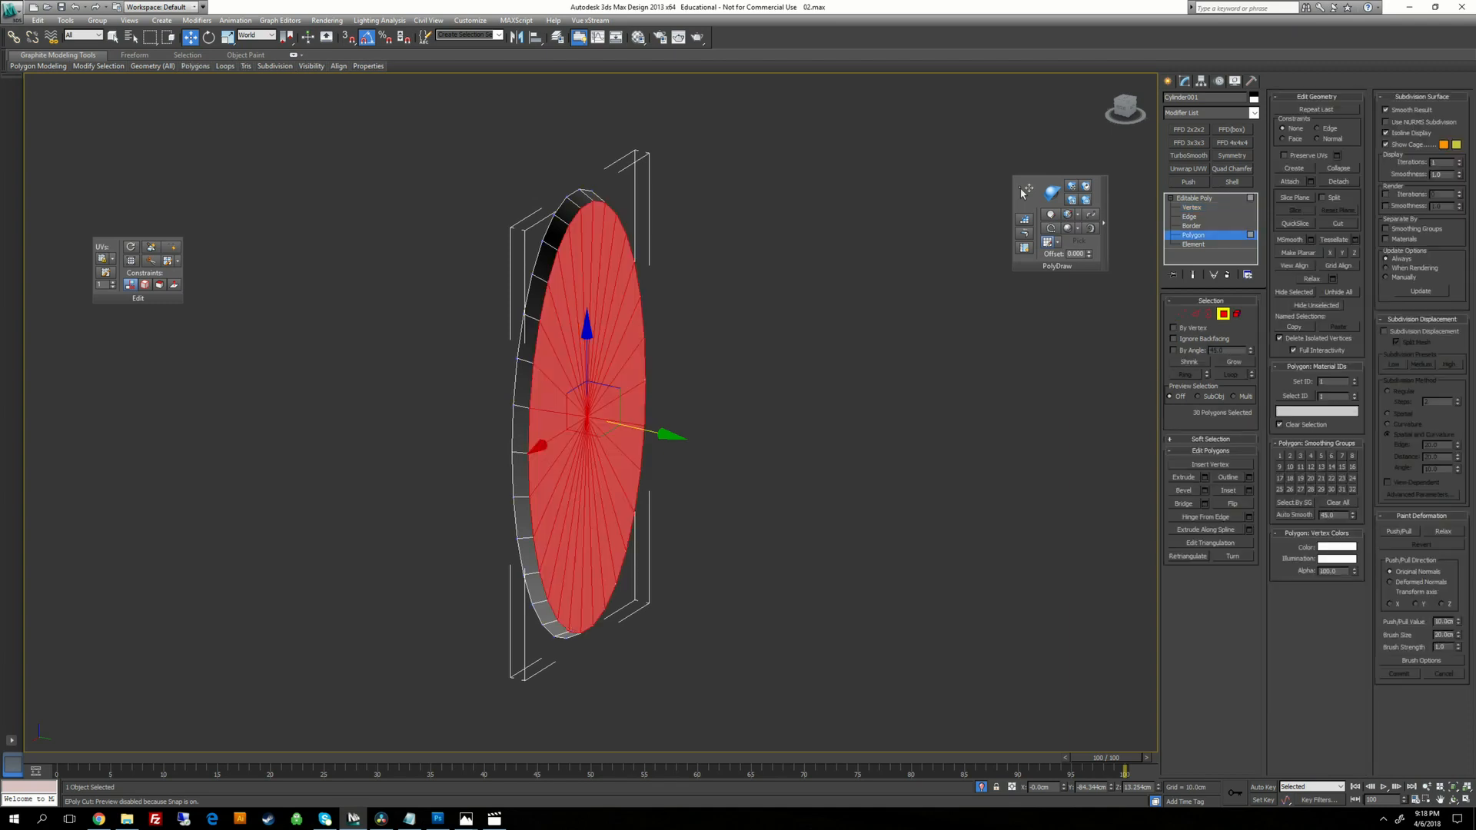
click(1292, 515)
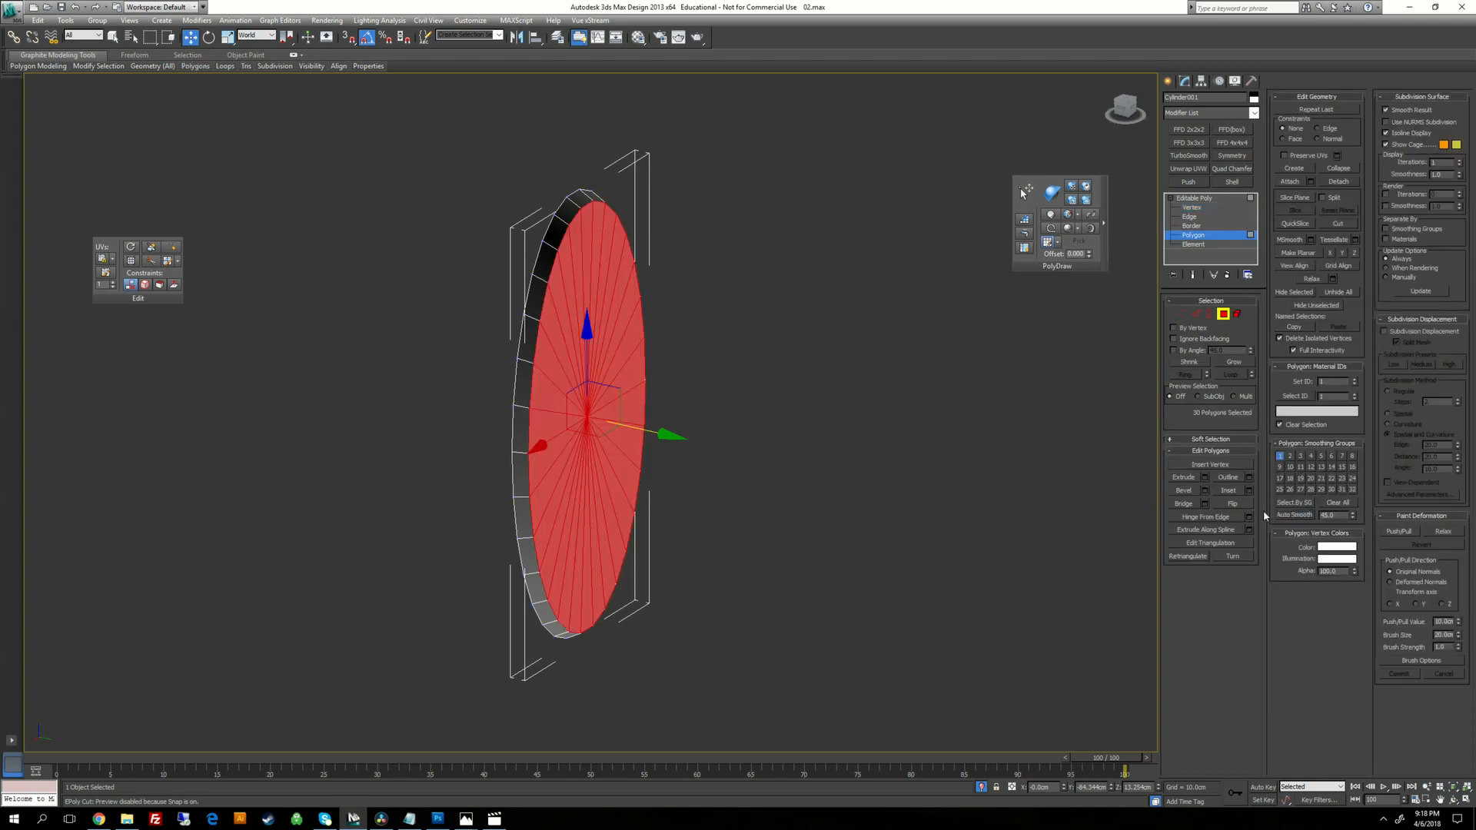
Select the loop of polygons around the disc's rim and apply Auto Smooth to it.
click(755, 442)
click(528, 338)
shift+click(524, 382)
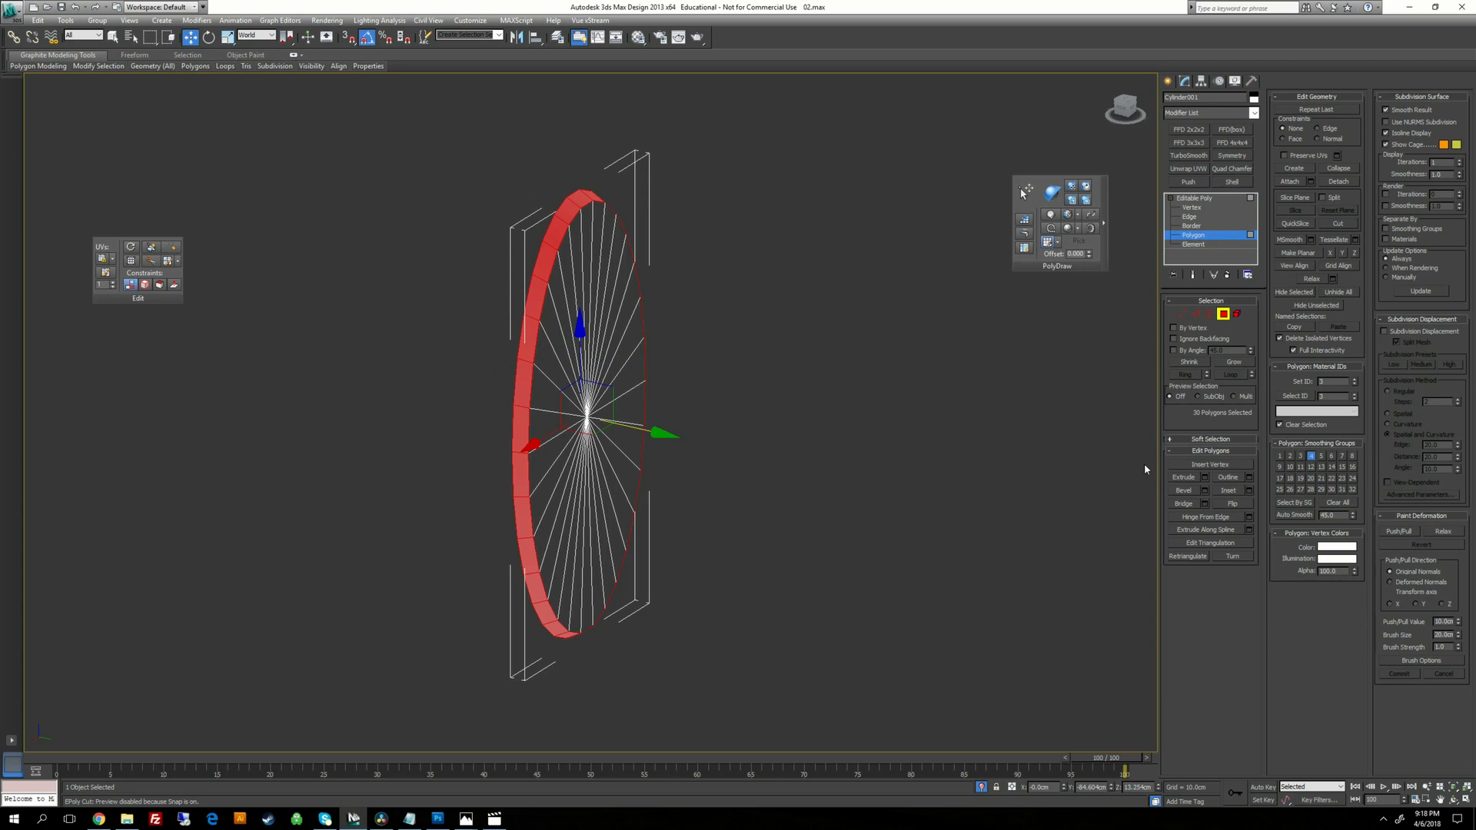
click(1309, 521)
alt+middle_drag(797, 498, 922, 462)
click(989, 323)
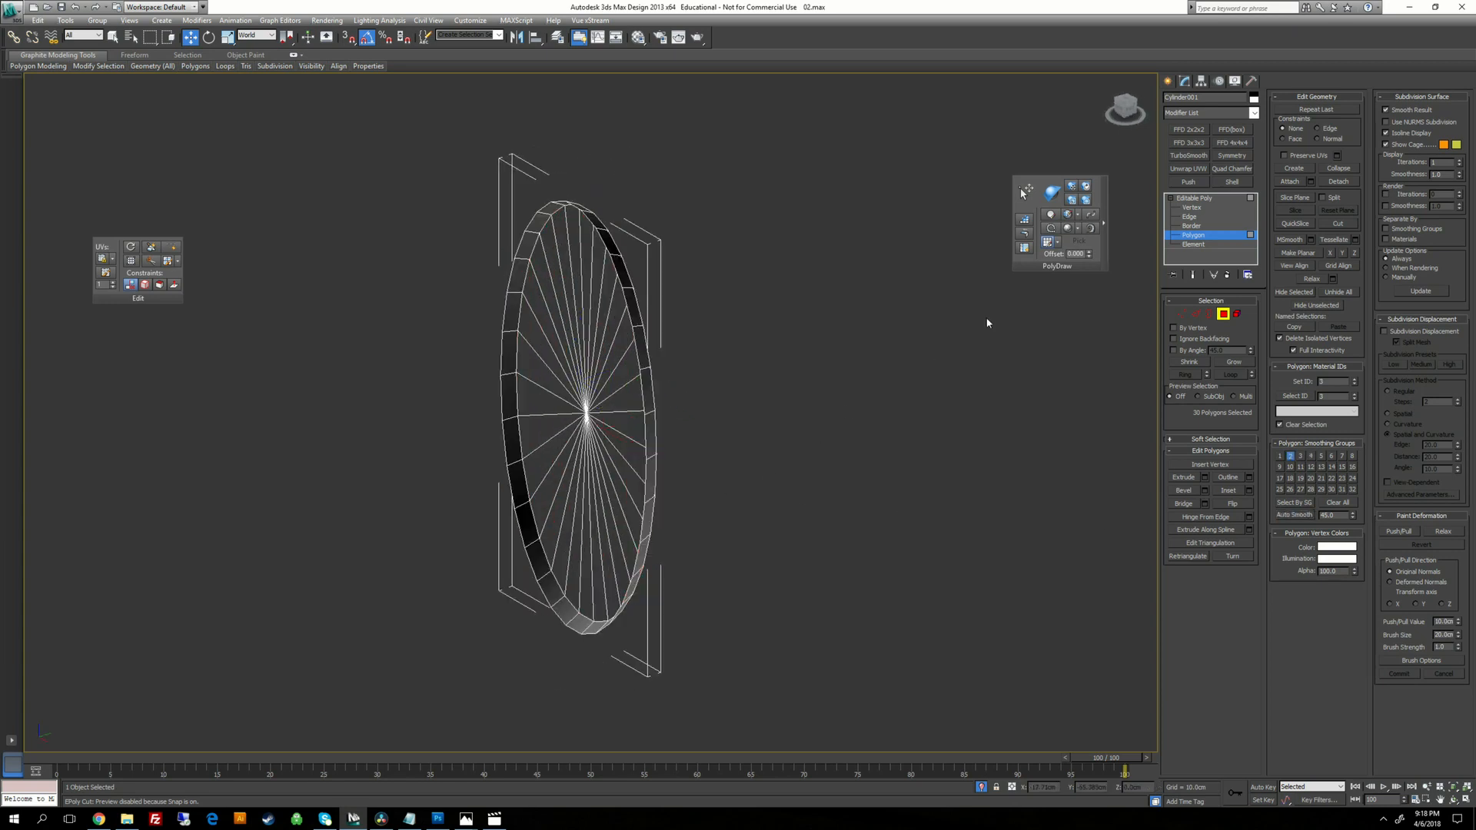
Select the open border on the disc's handle side and cap it.
click(1191, 226)
click(650, 346)
middle_drag(657, 346, 675, 386)
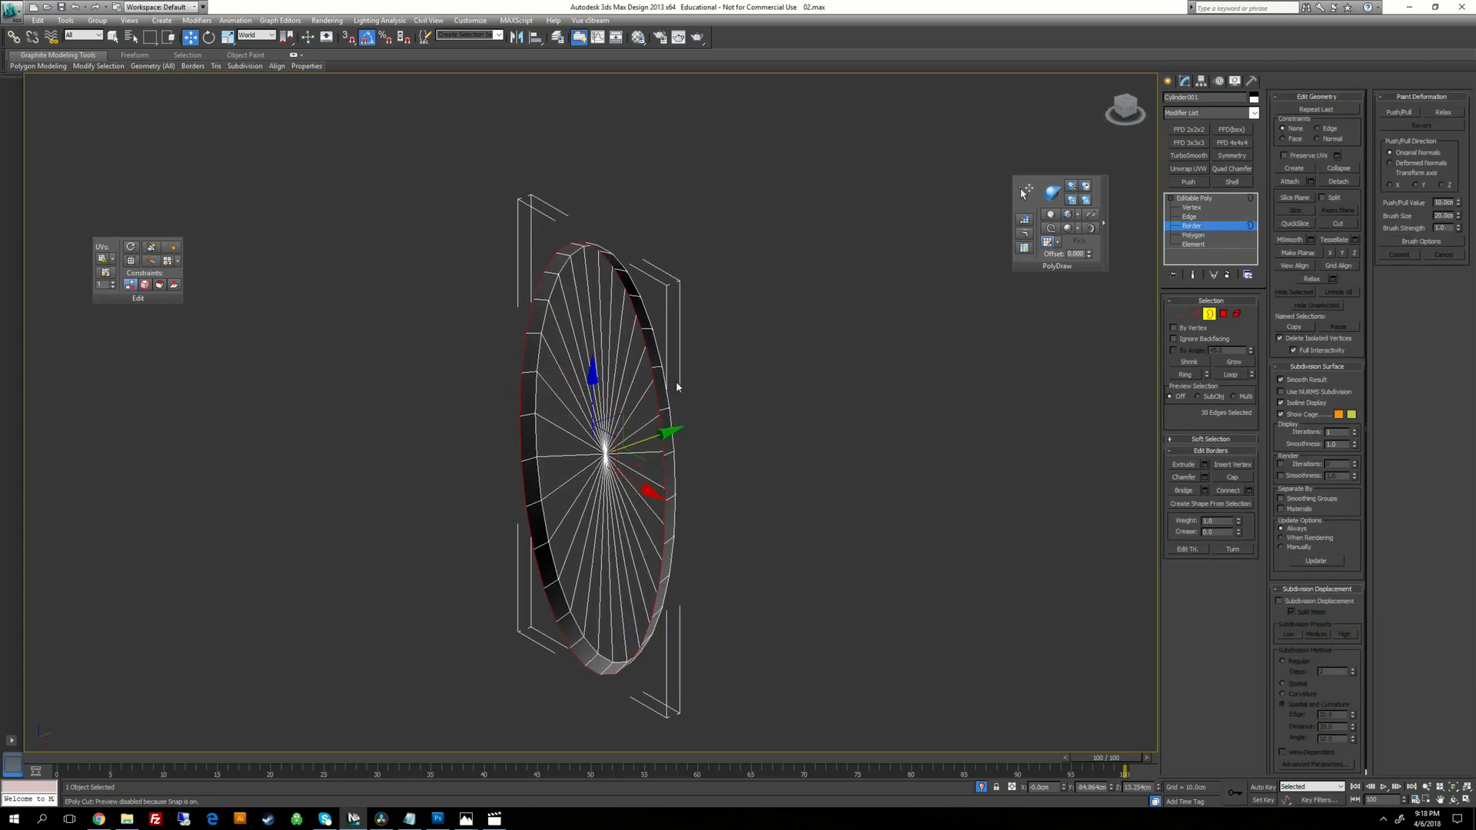
key(r)
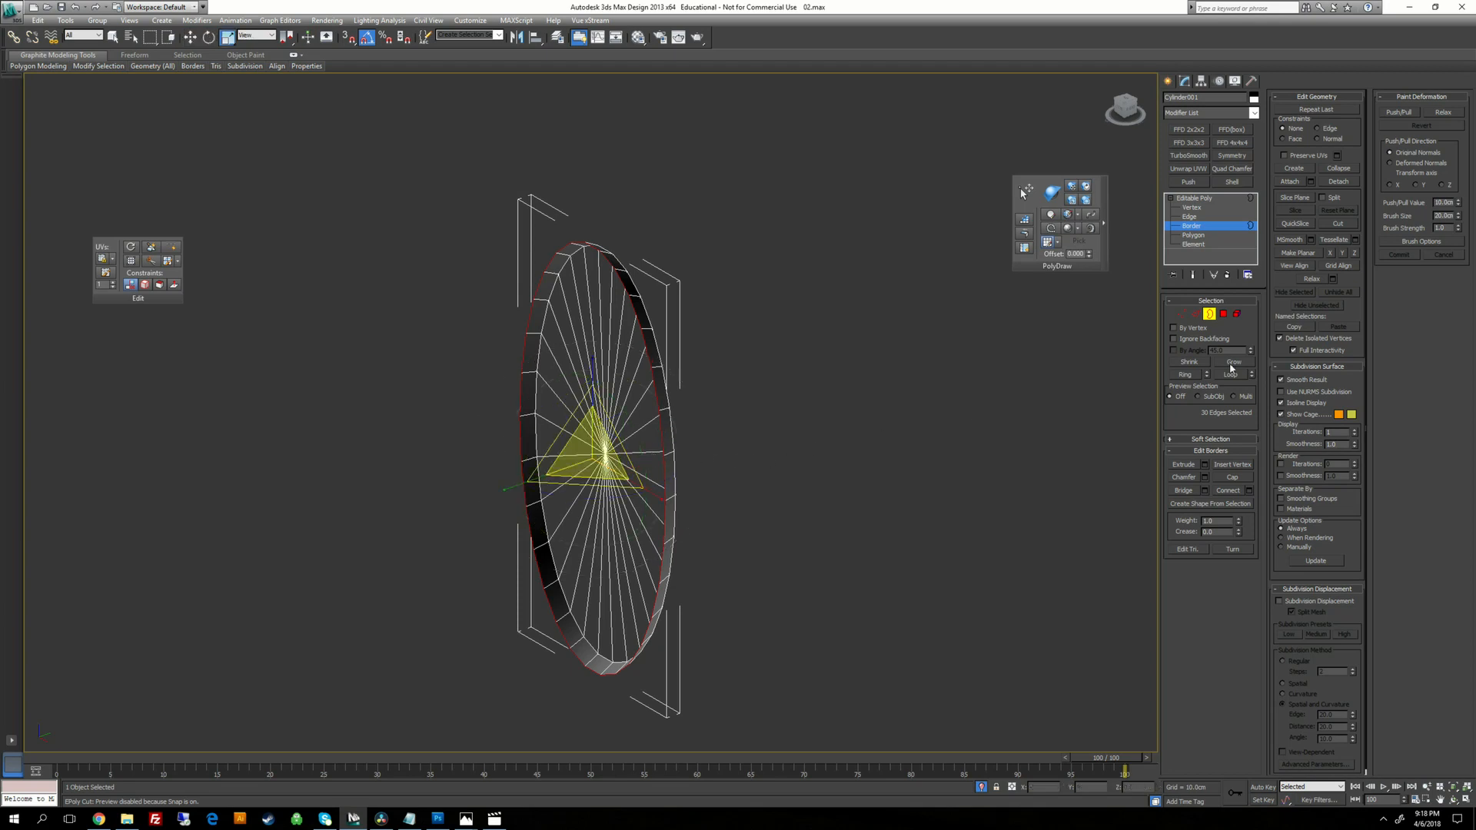
click(1236, 478)
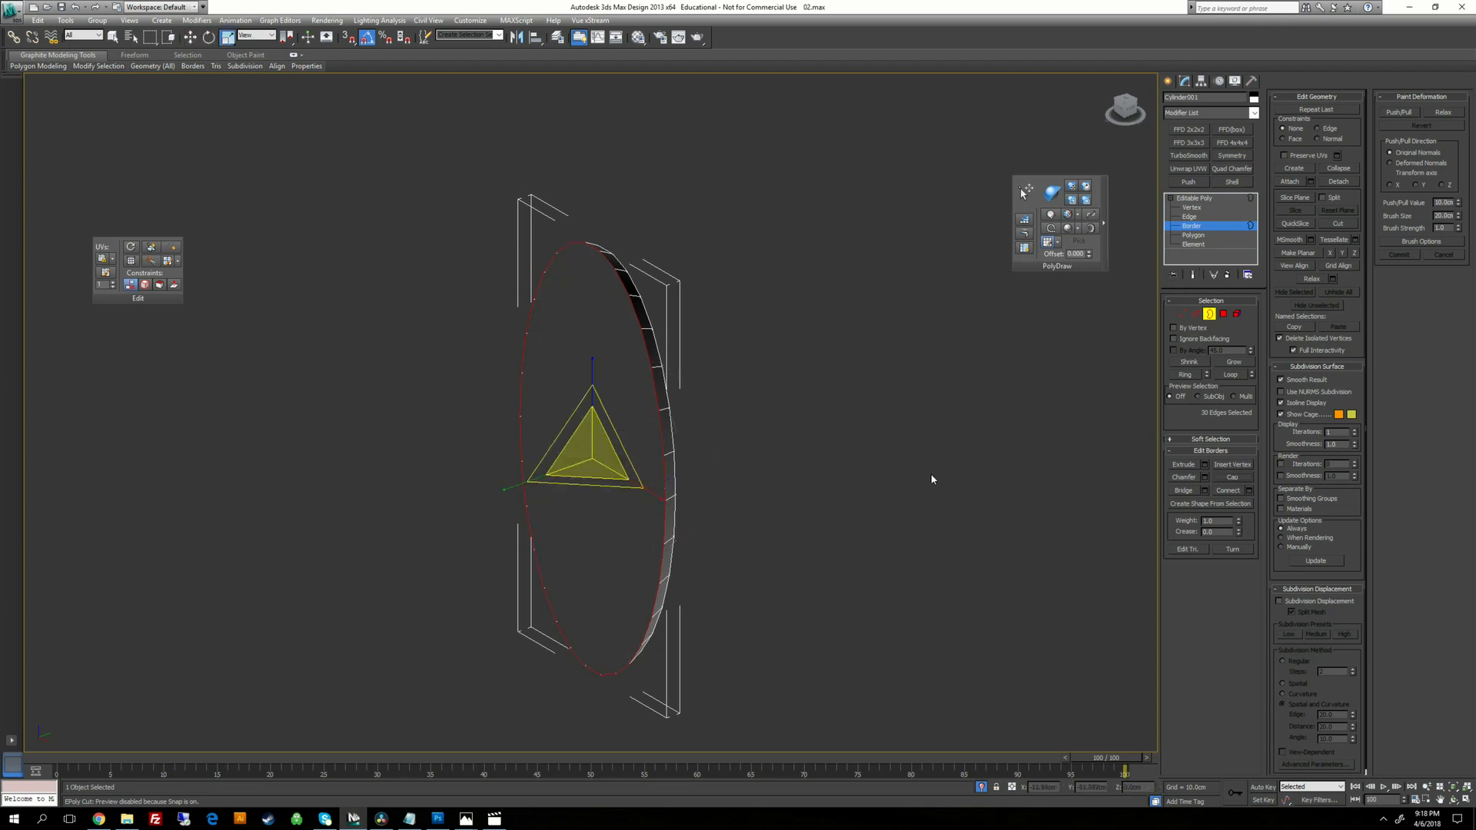
Scale the new cap polygon down slightly to bevel the rim, and collapse its inset to a centre vertex.
key(4)
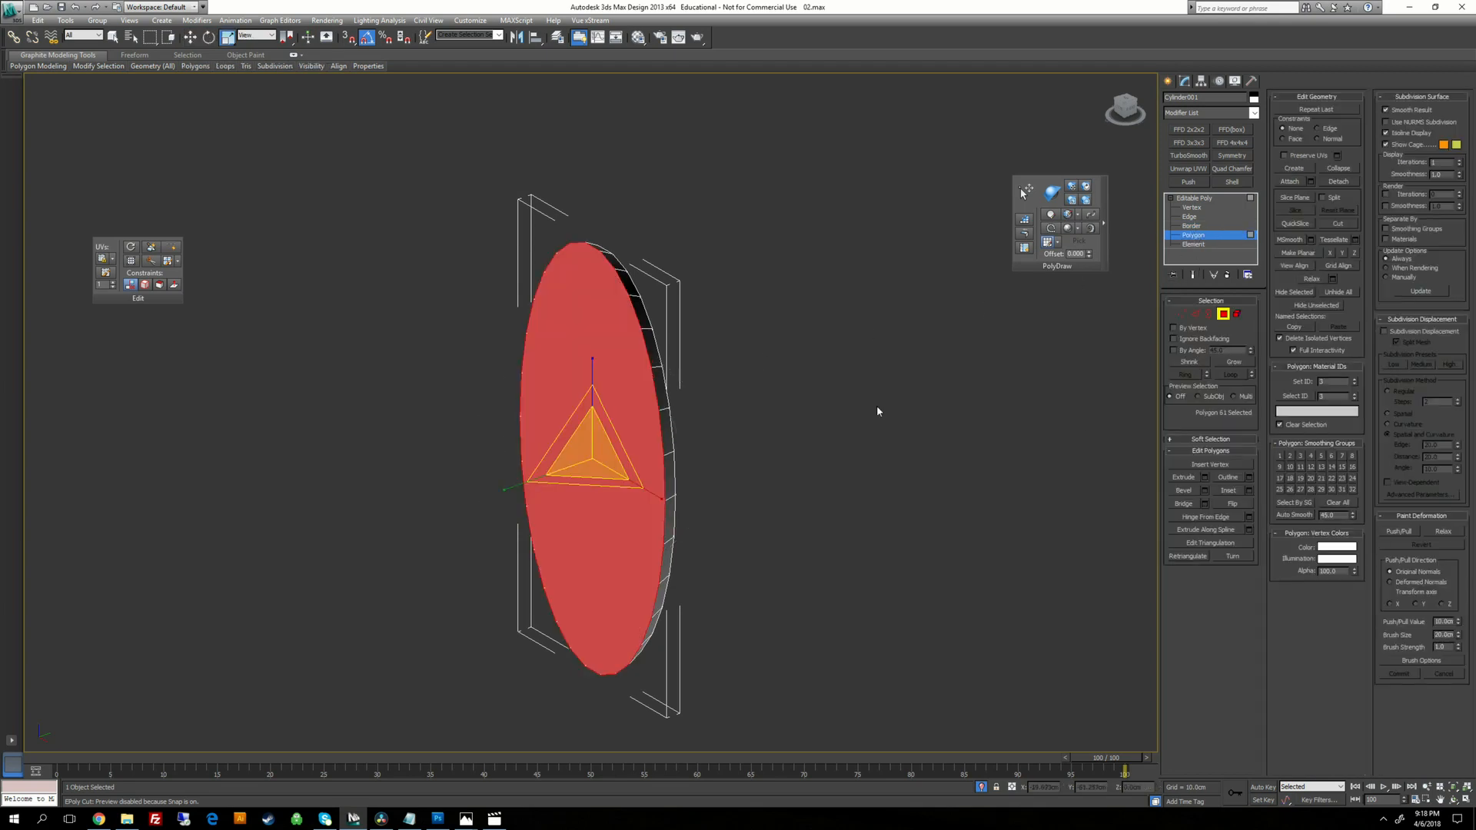
drag(592, 461, 592, 474)
alt+middle_drag(592, 474, 759, 356)
click(759, 356)
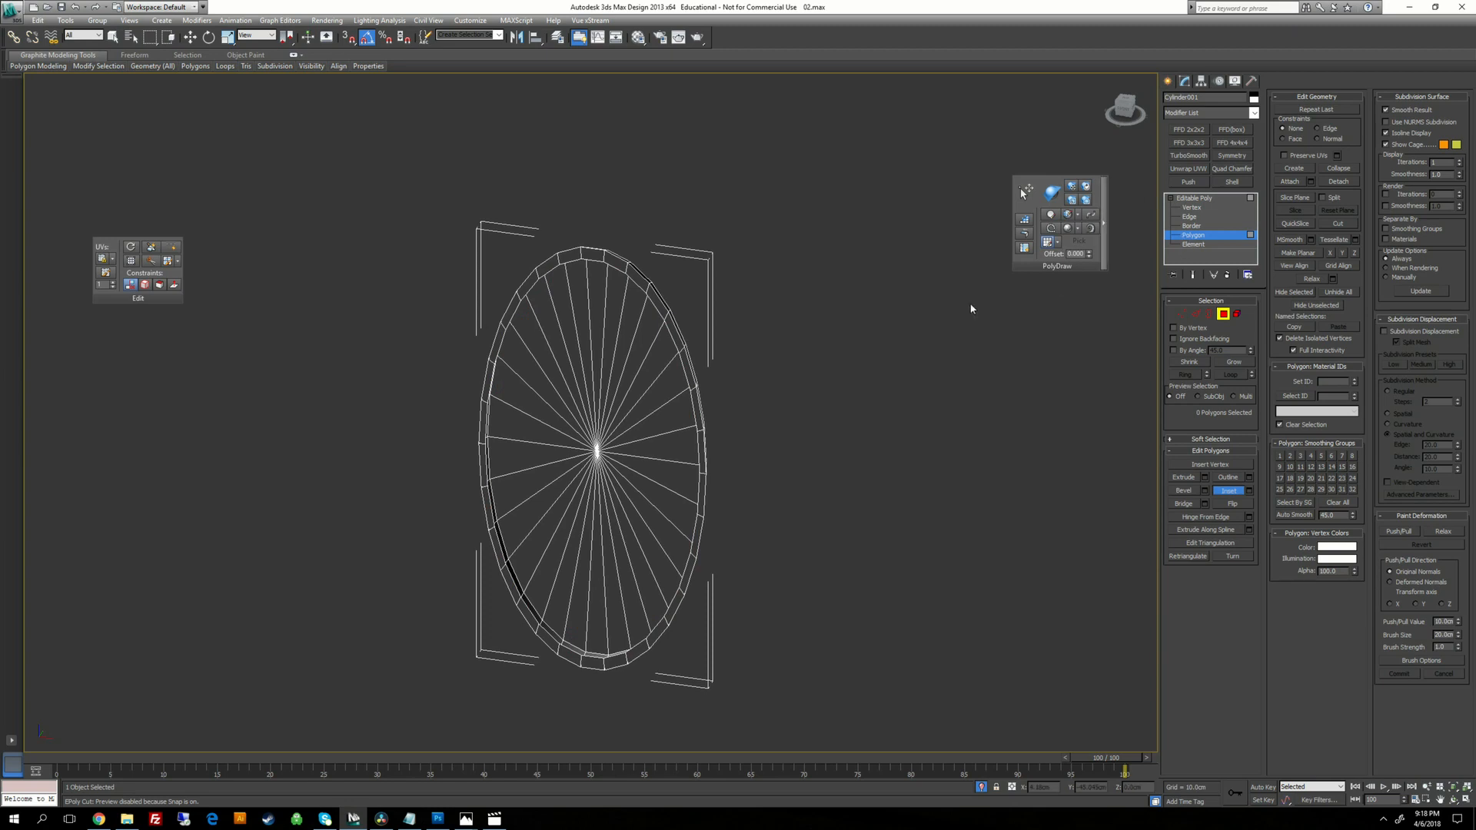
Select the polygon loop of the new rim bevel, return to object level and end the disc's isolation.
click(642, 279)
shift+click(656, 296)
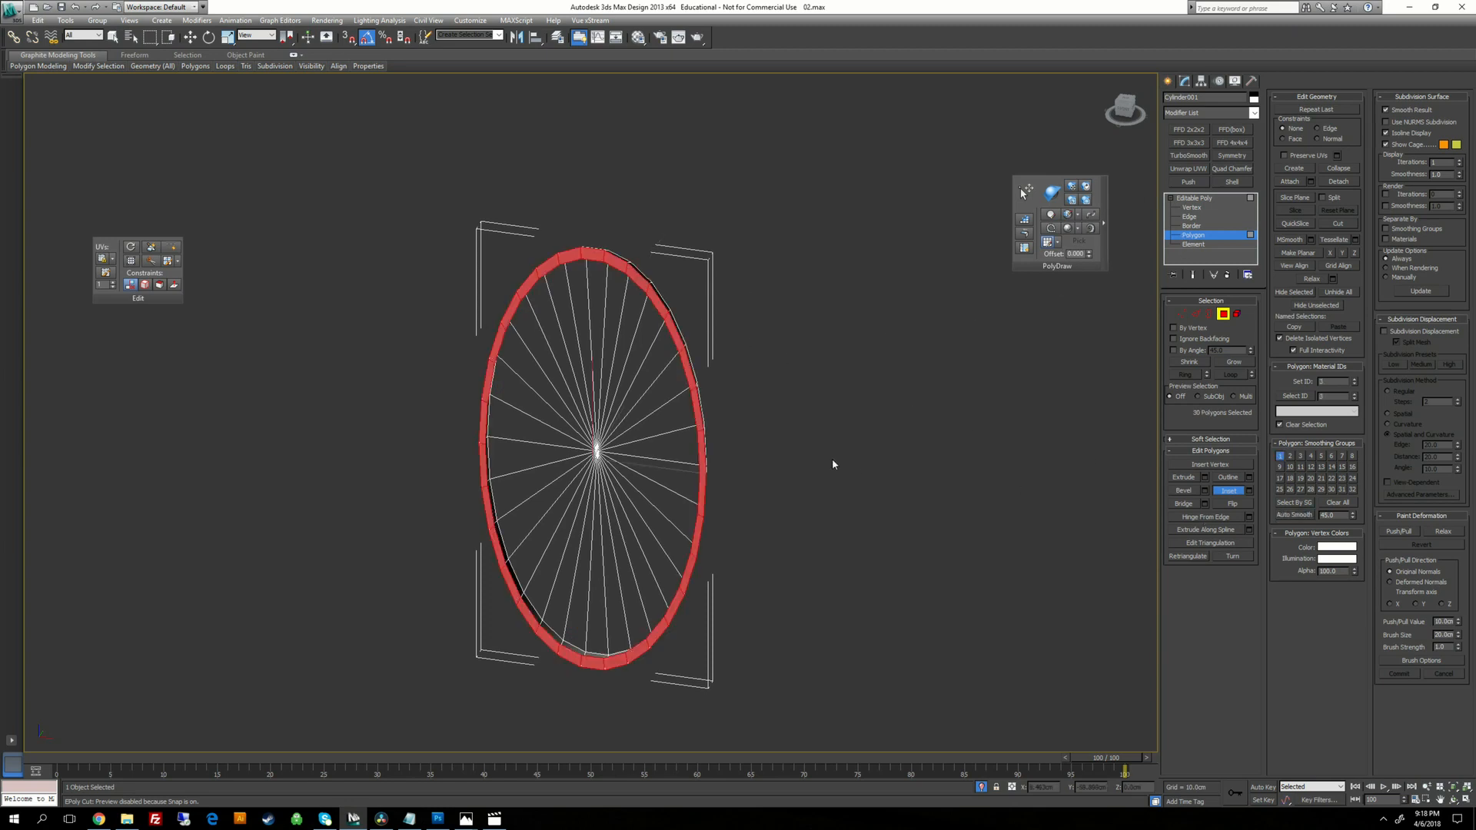
key(4)
right_click(773, 342)
click(796, 253)
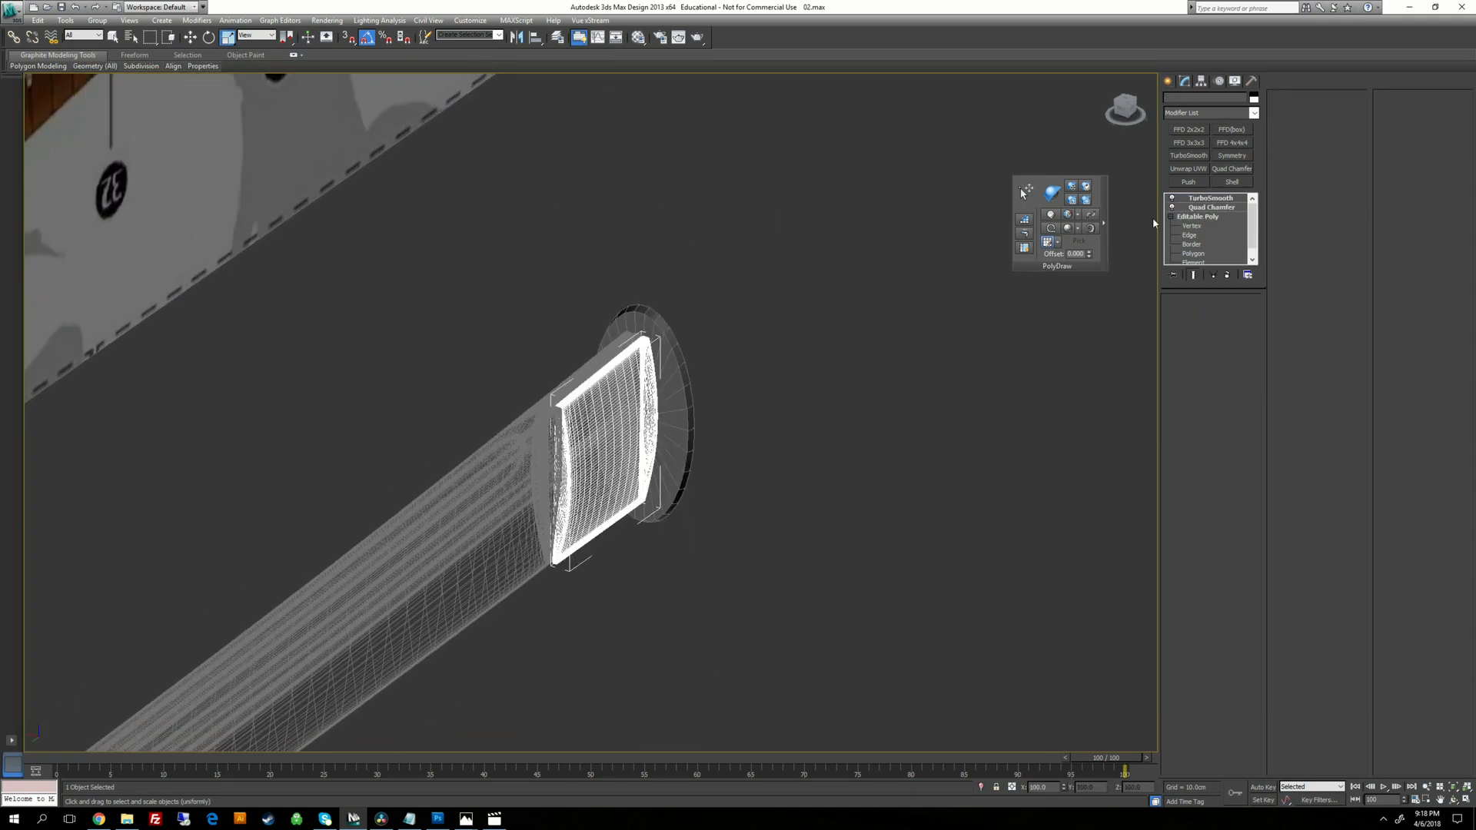
Copy the TurboSmooth and Quad Chamfer modifiers from the blade collar and paste them onto the guard disc.
right_click(1211, 199)
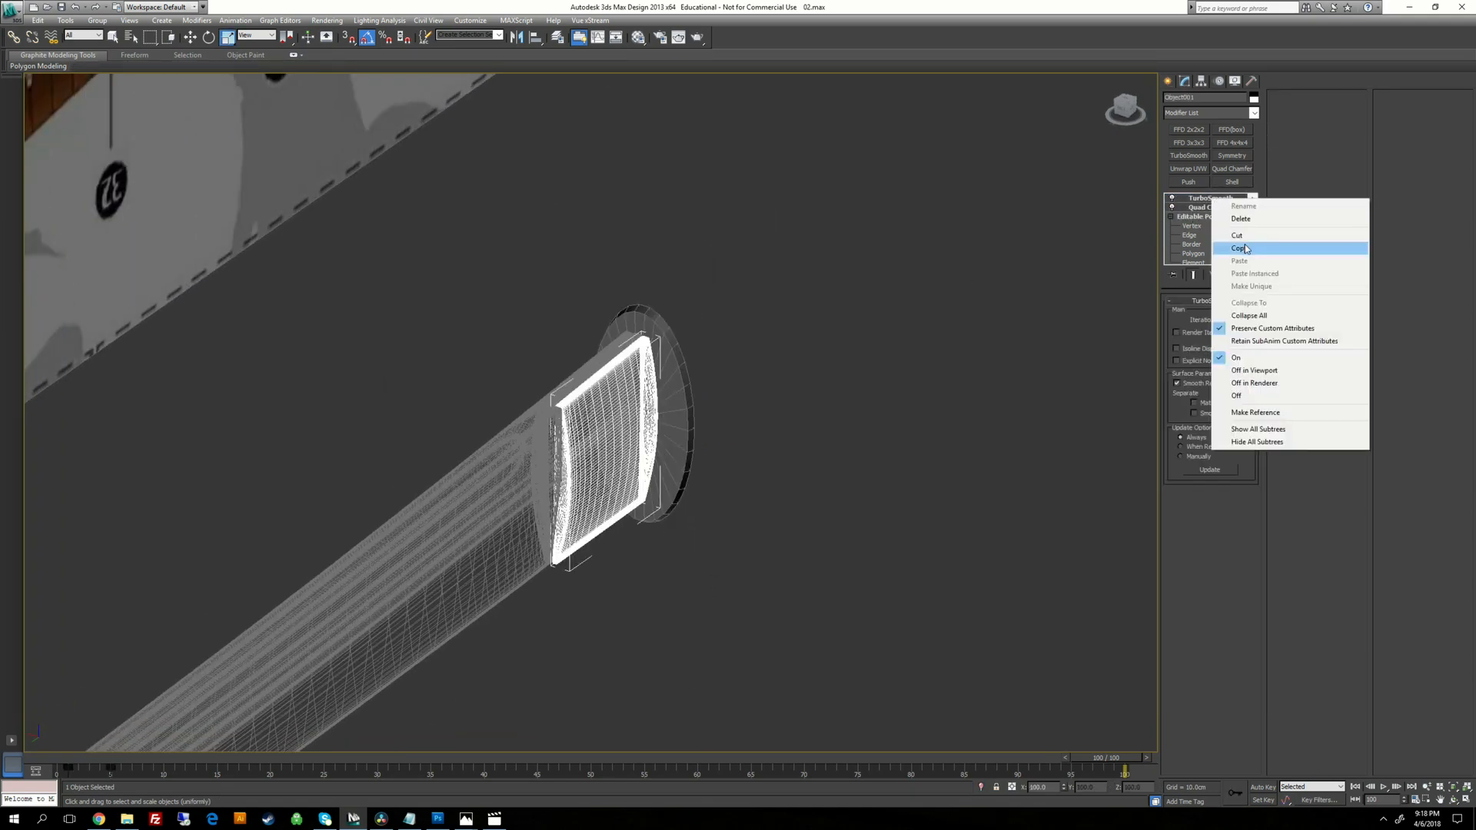
click(1242, 249)
click(920, 412)
scroll(919, 412, up, 3)
click(711, 429)
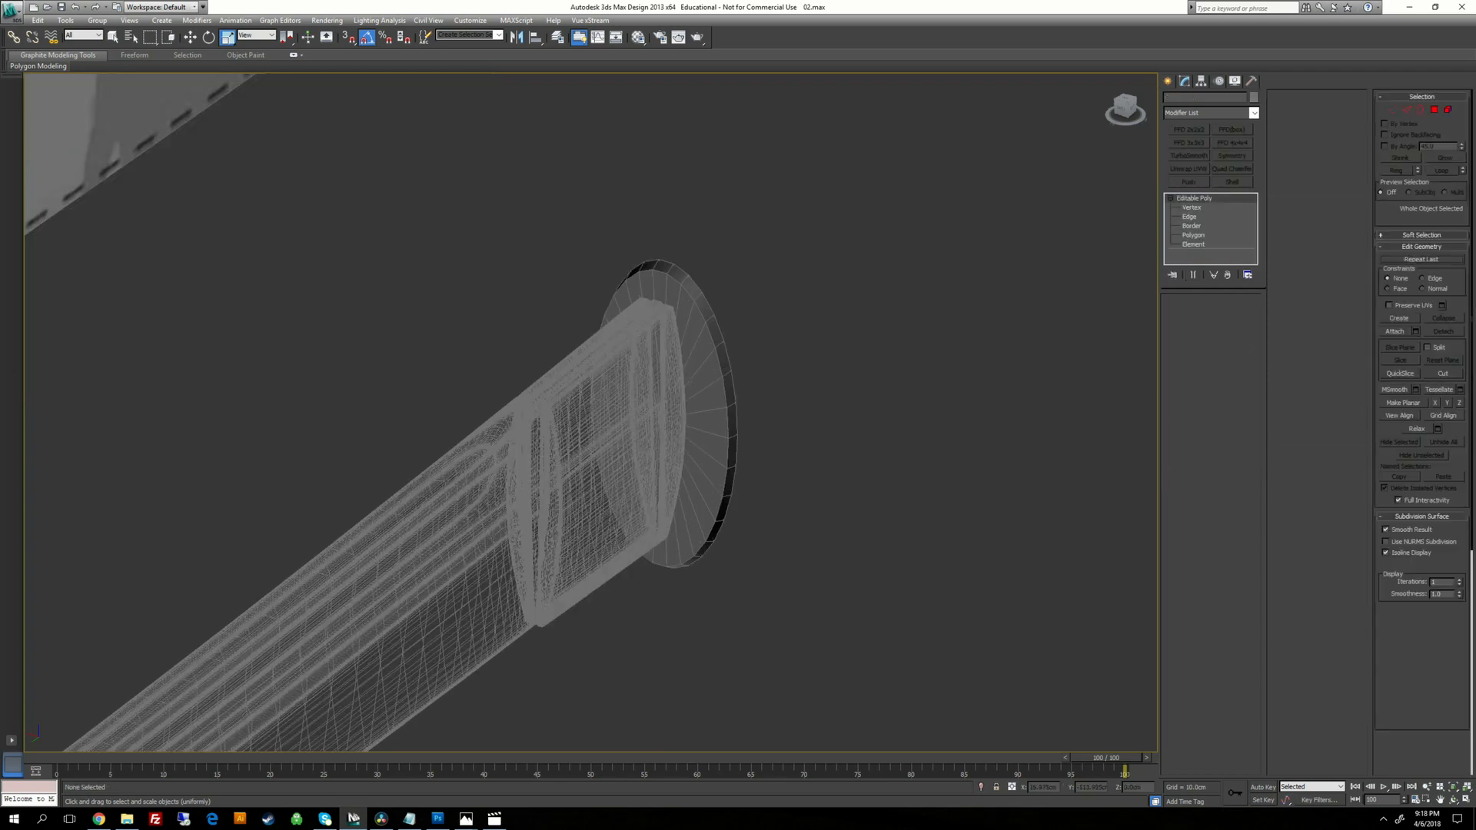
right_click(1199, 199)
click(1226, 264)
click(770, 377)
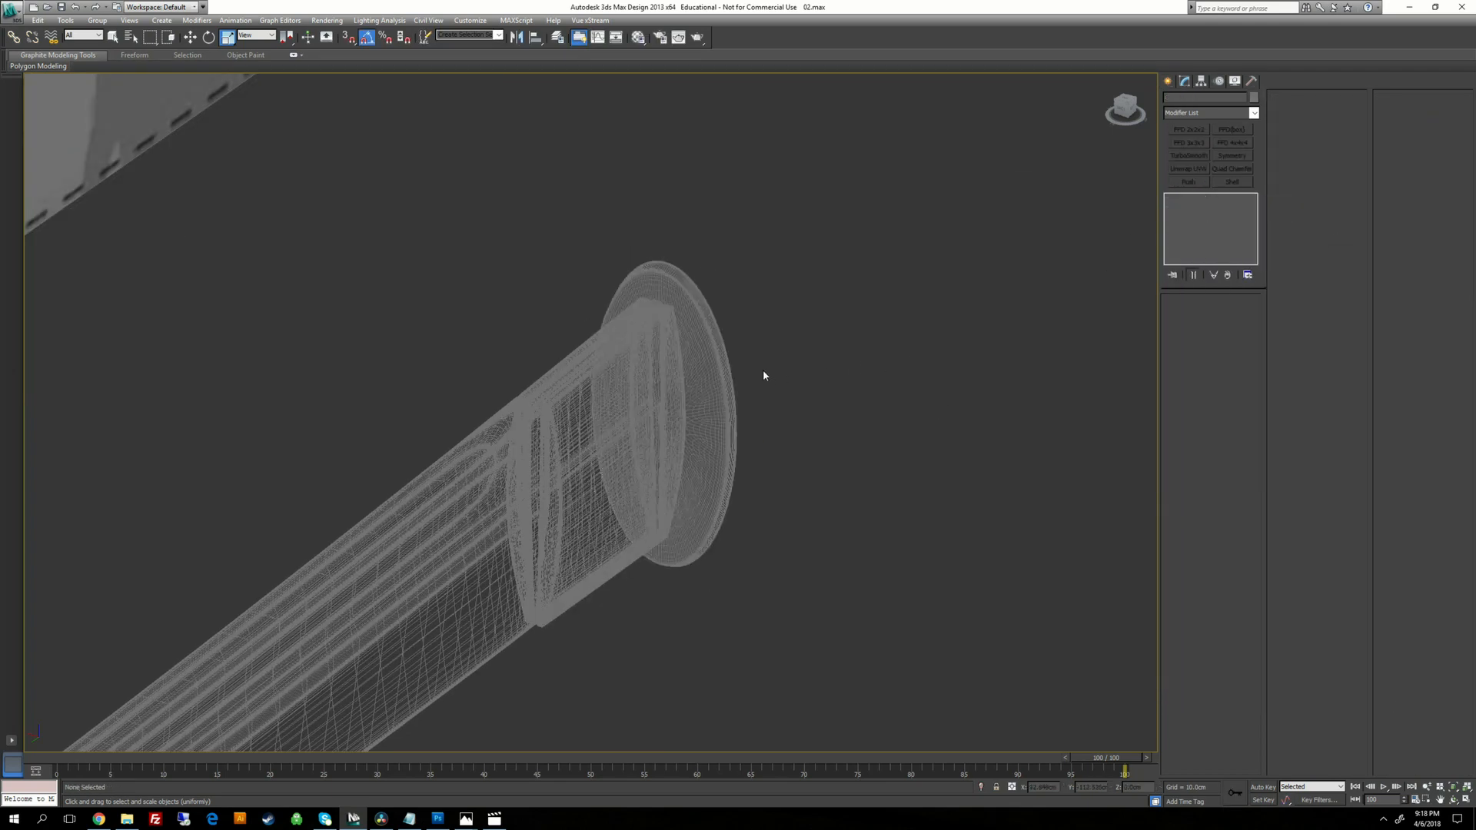
Switch the viewport to shaded display and set the timeline back to frame 0.
key(F3)
key(F3)
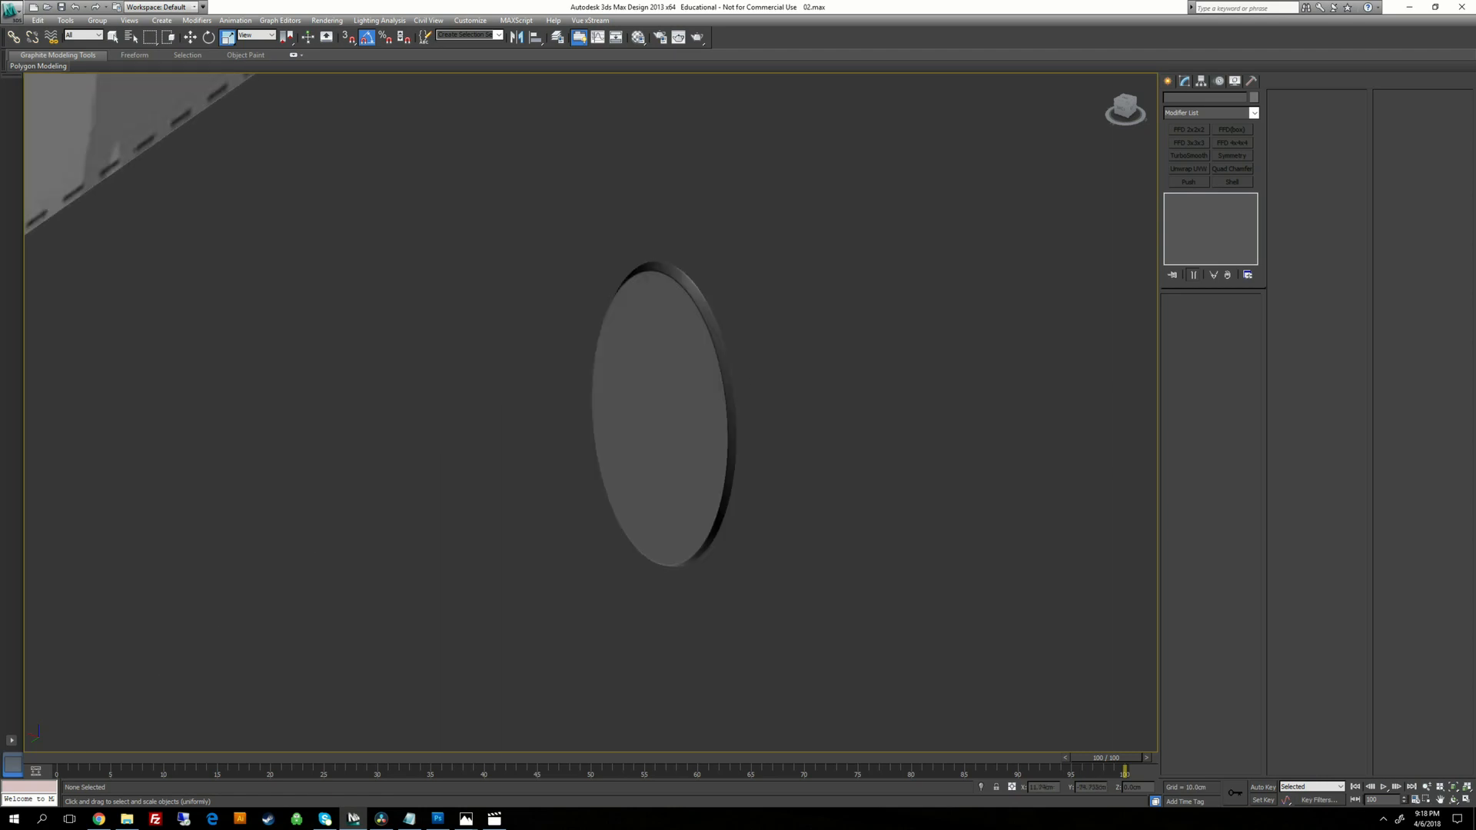
click(64, 766)
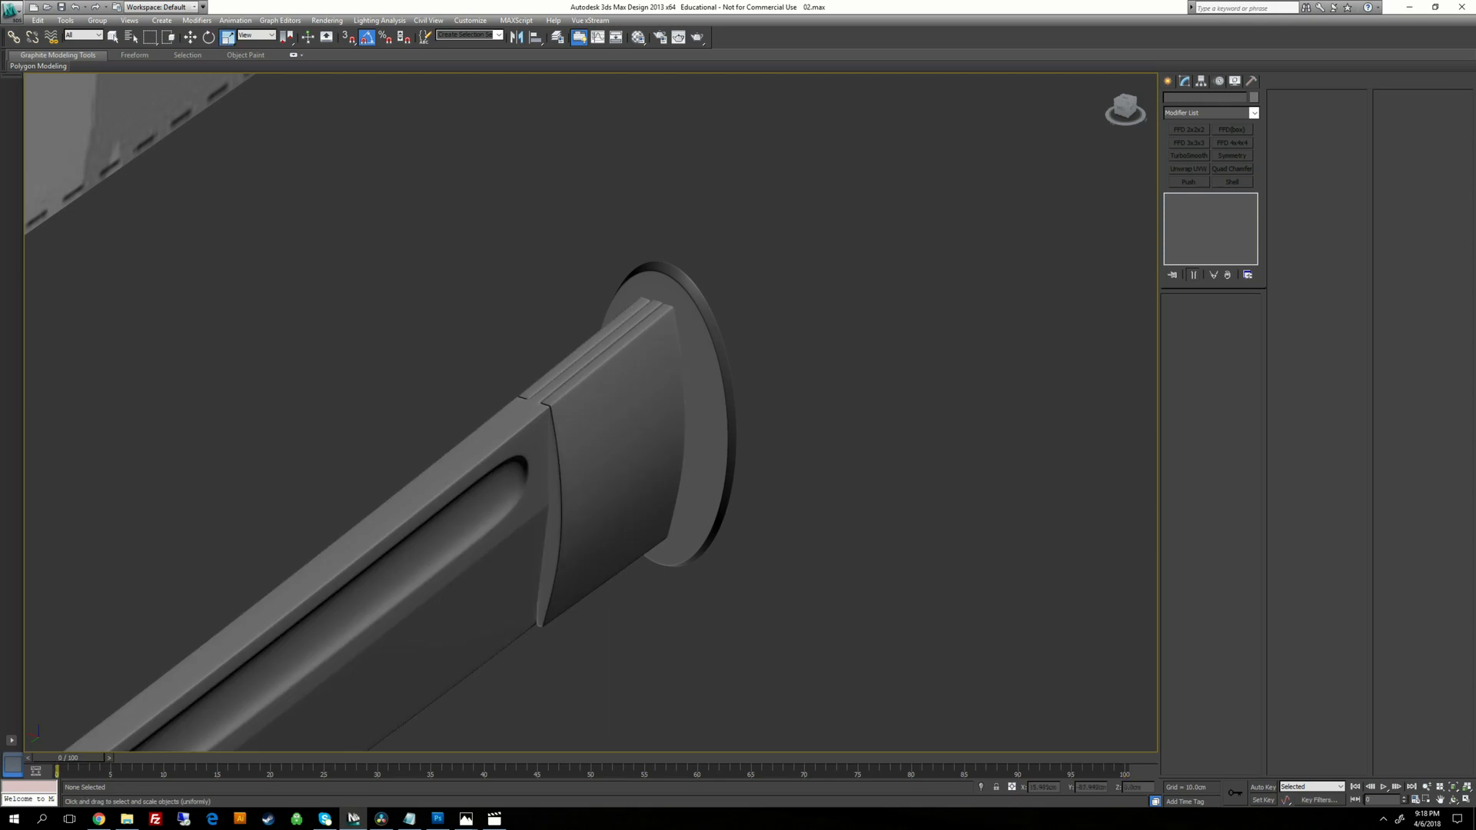
Select the guard disc and compare its shape with the viewport reference and the katana photo in the Photos window, returning to 3ds Max.
click(650, 415)
alt+middle_drag(650, 415, 807, 404)
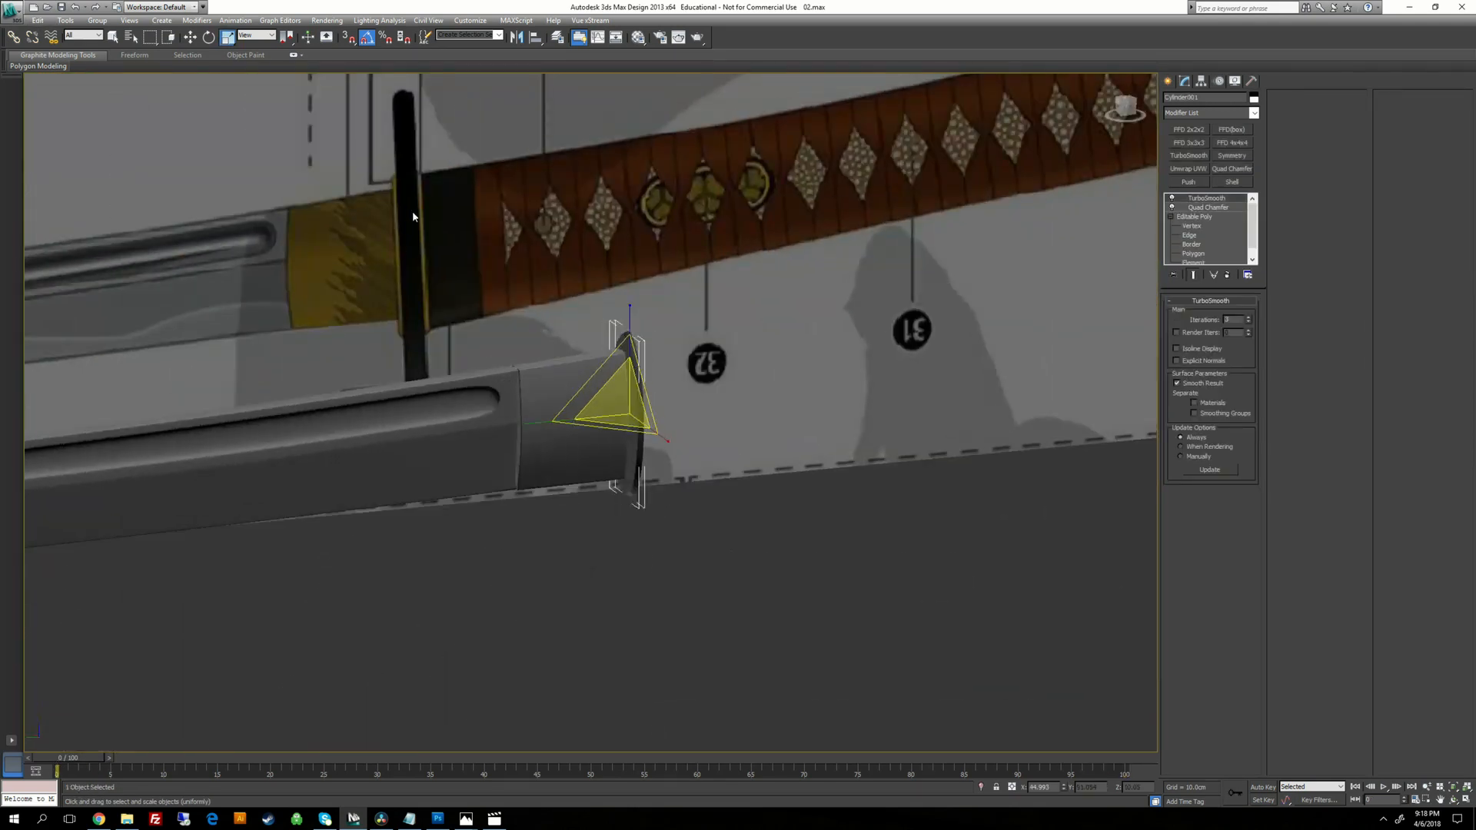
alt+middle_drag(412, 217, 320, 351)
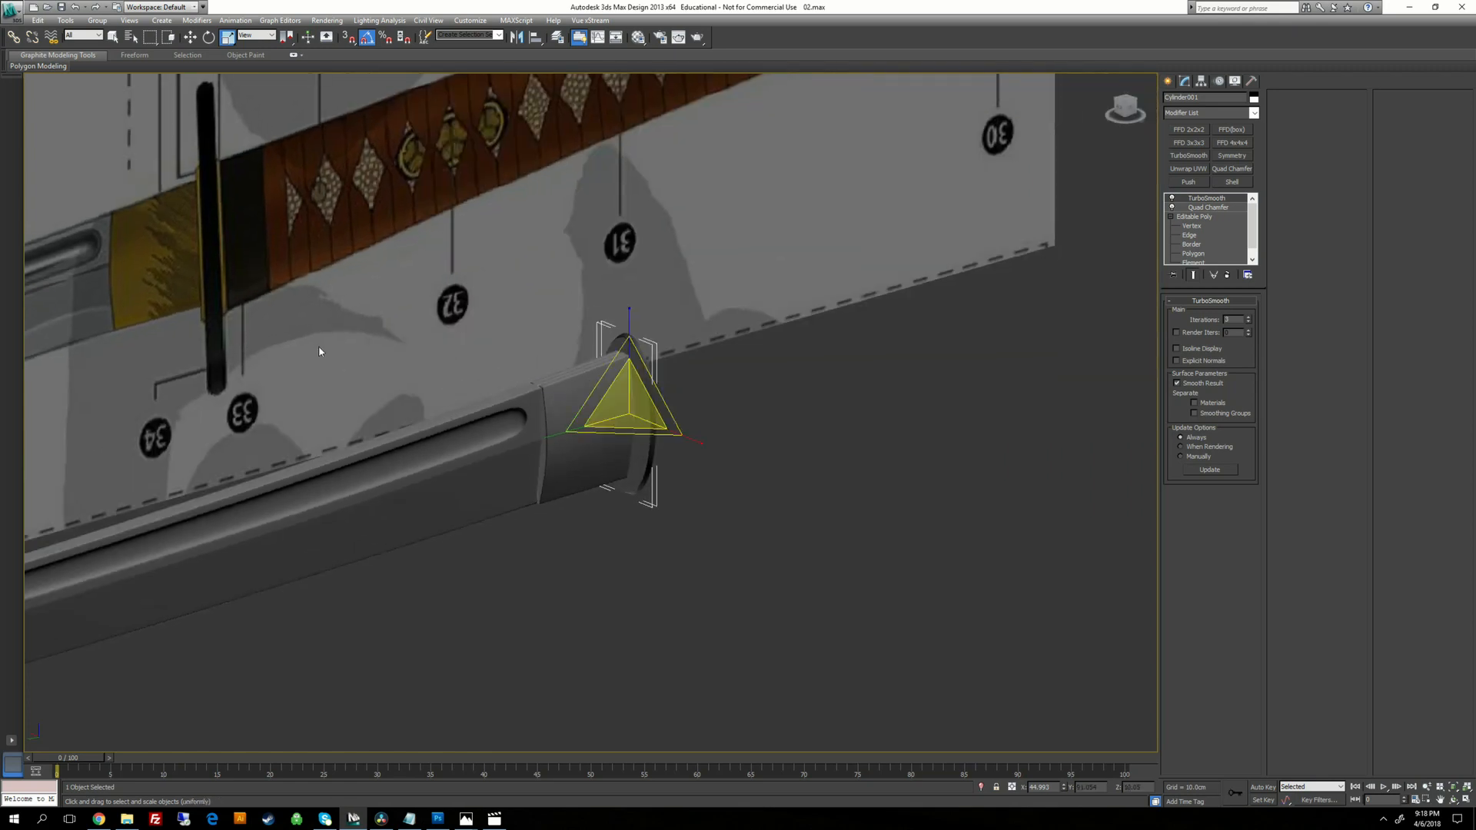
key(alt+Tab)
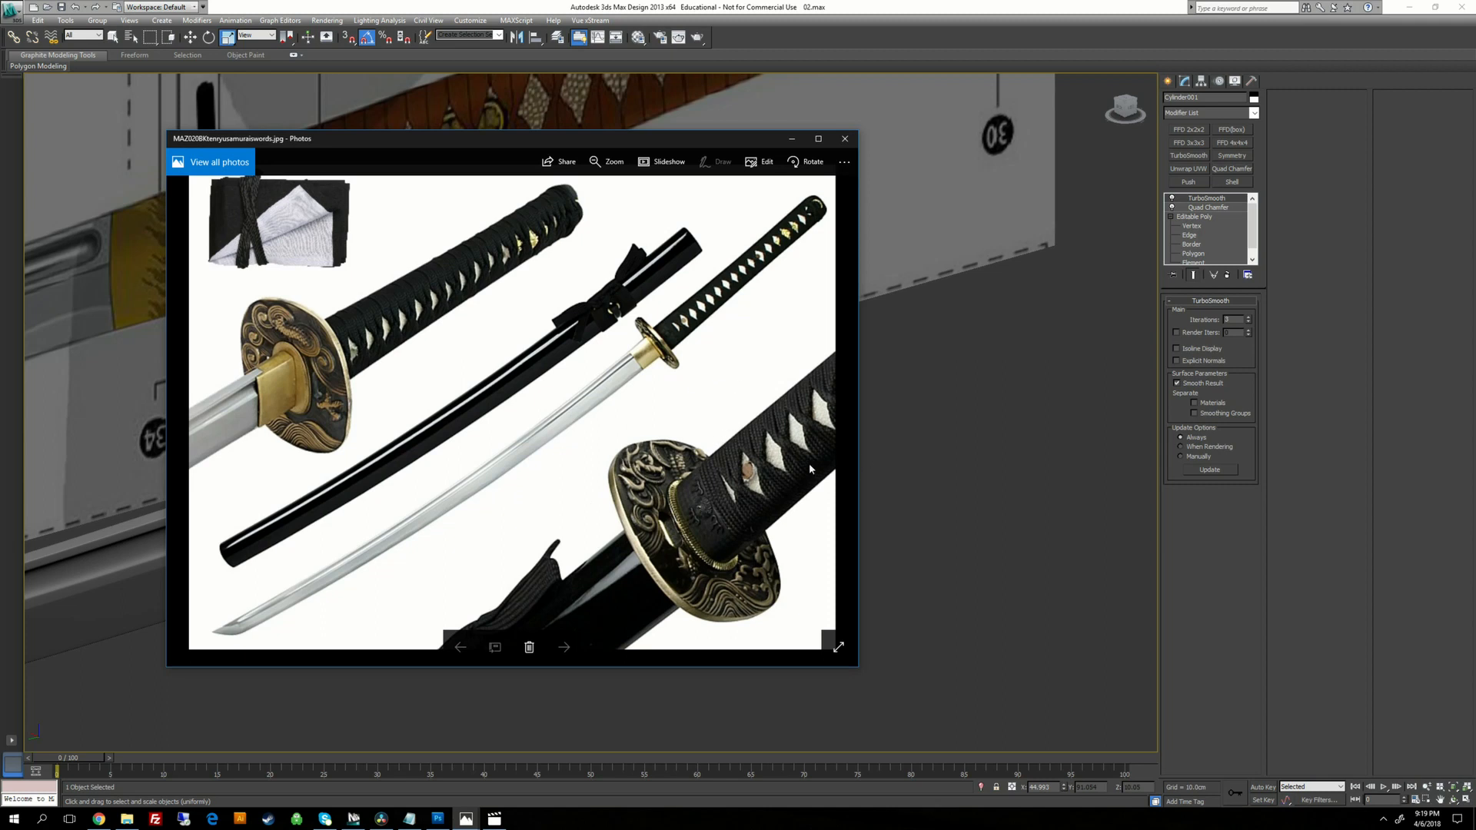
key(alt+Tab)
scroll(708, 446, up, 6)
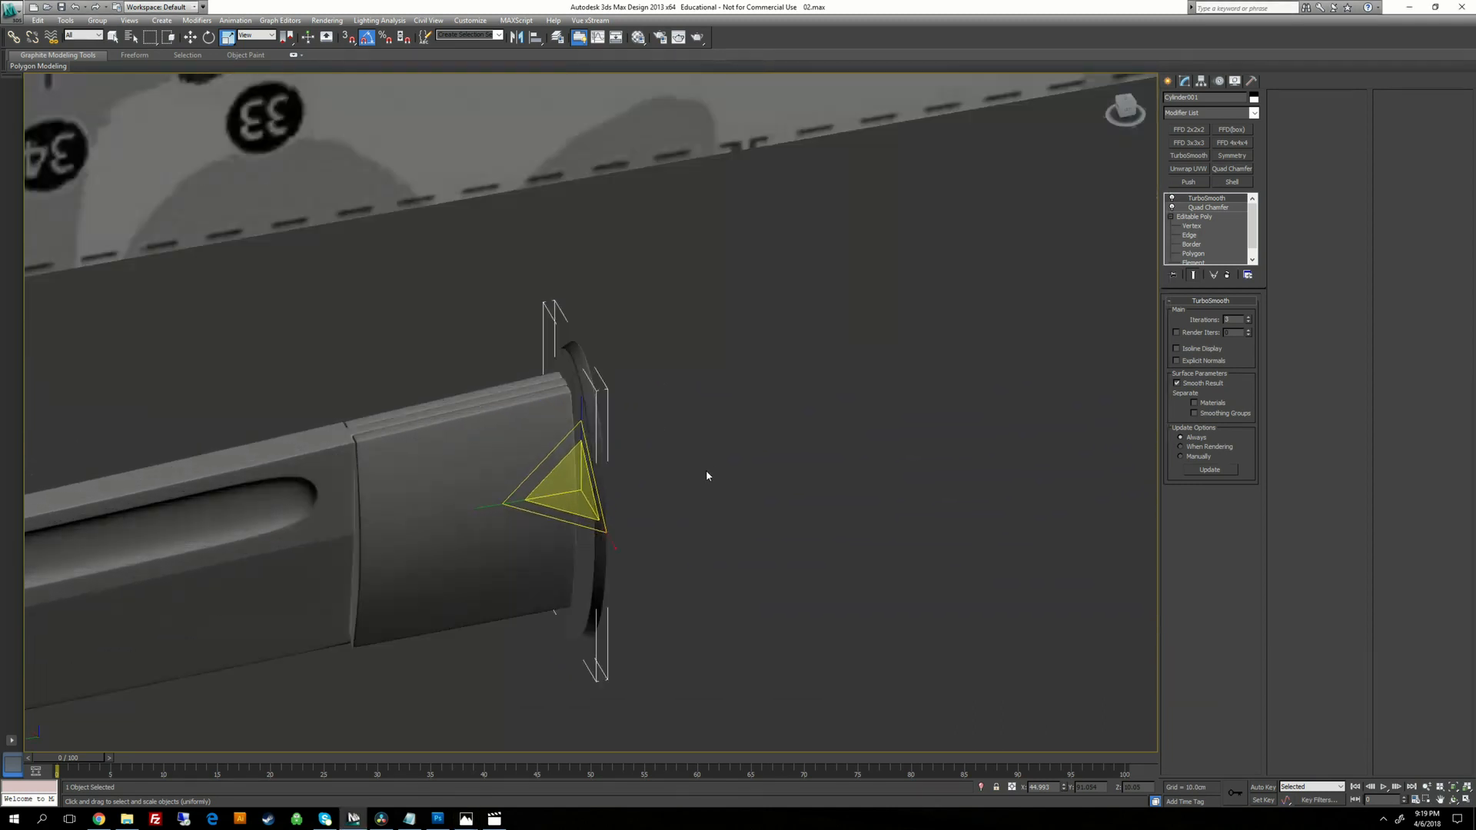
key(w)
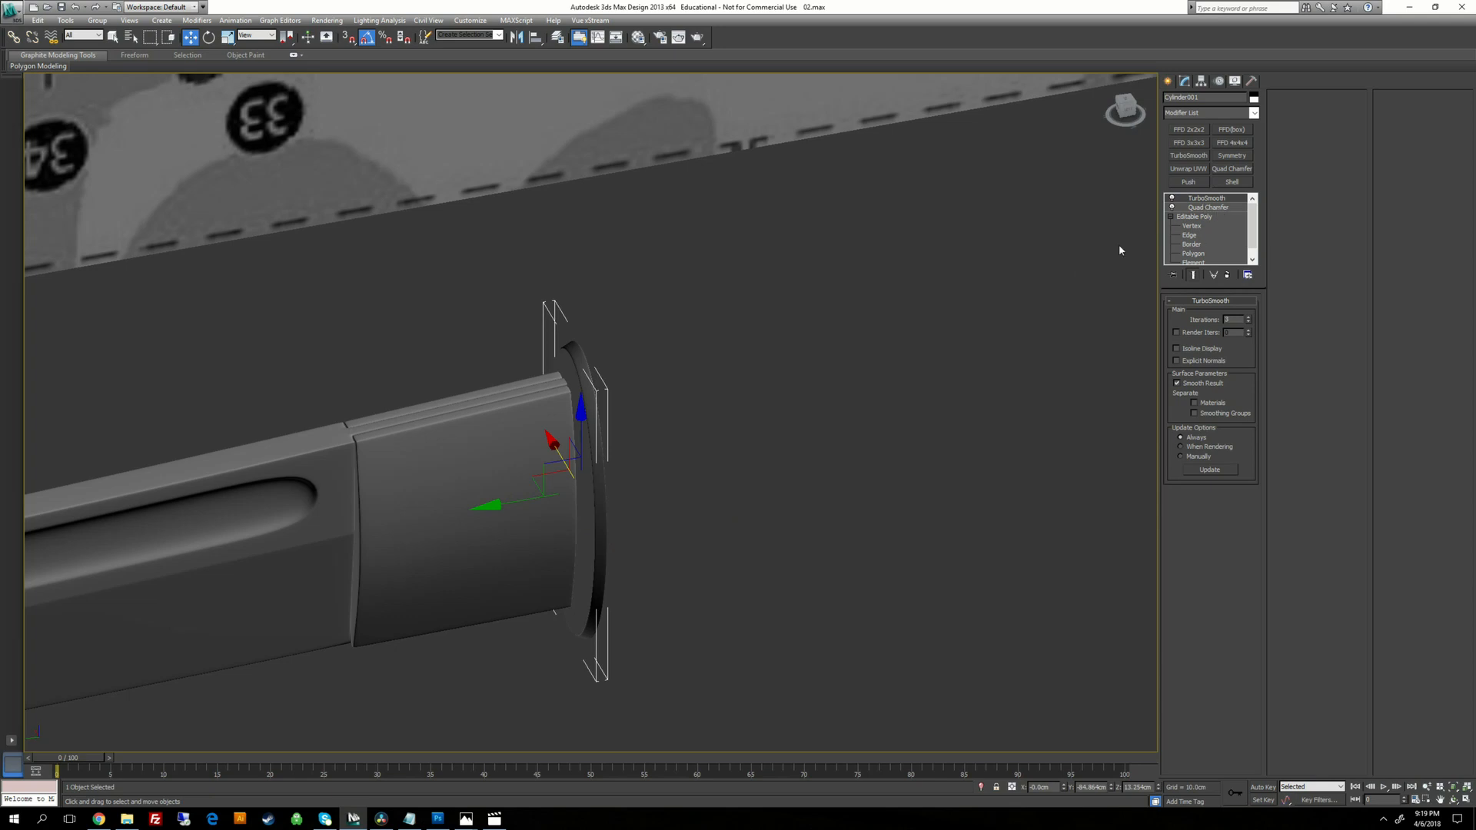
scroll(1005, 256, down, 5)
scroll(994, 260, up, 2)
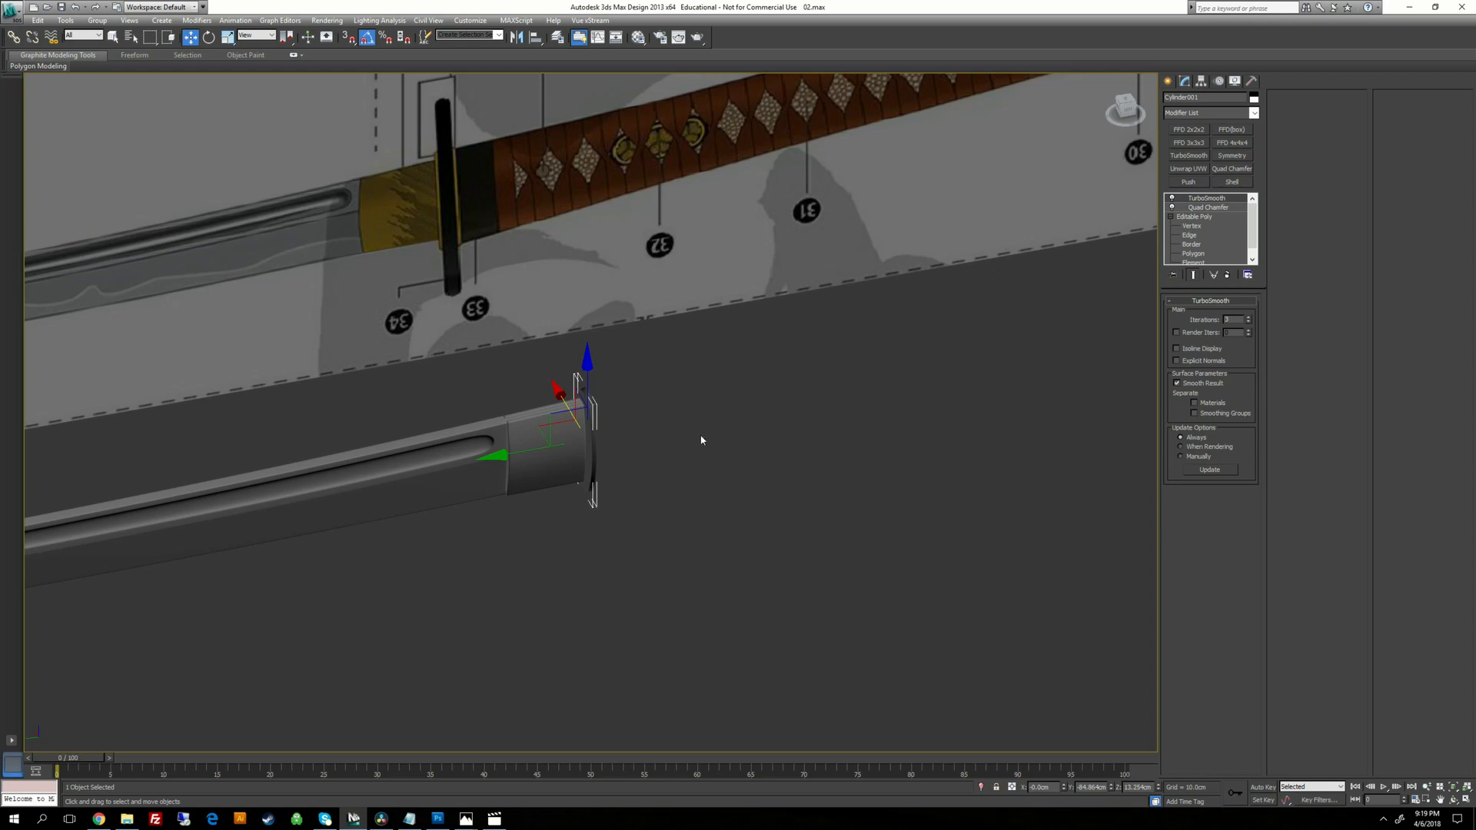
key(alt+Tab)
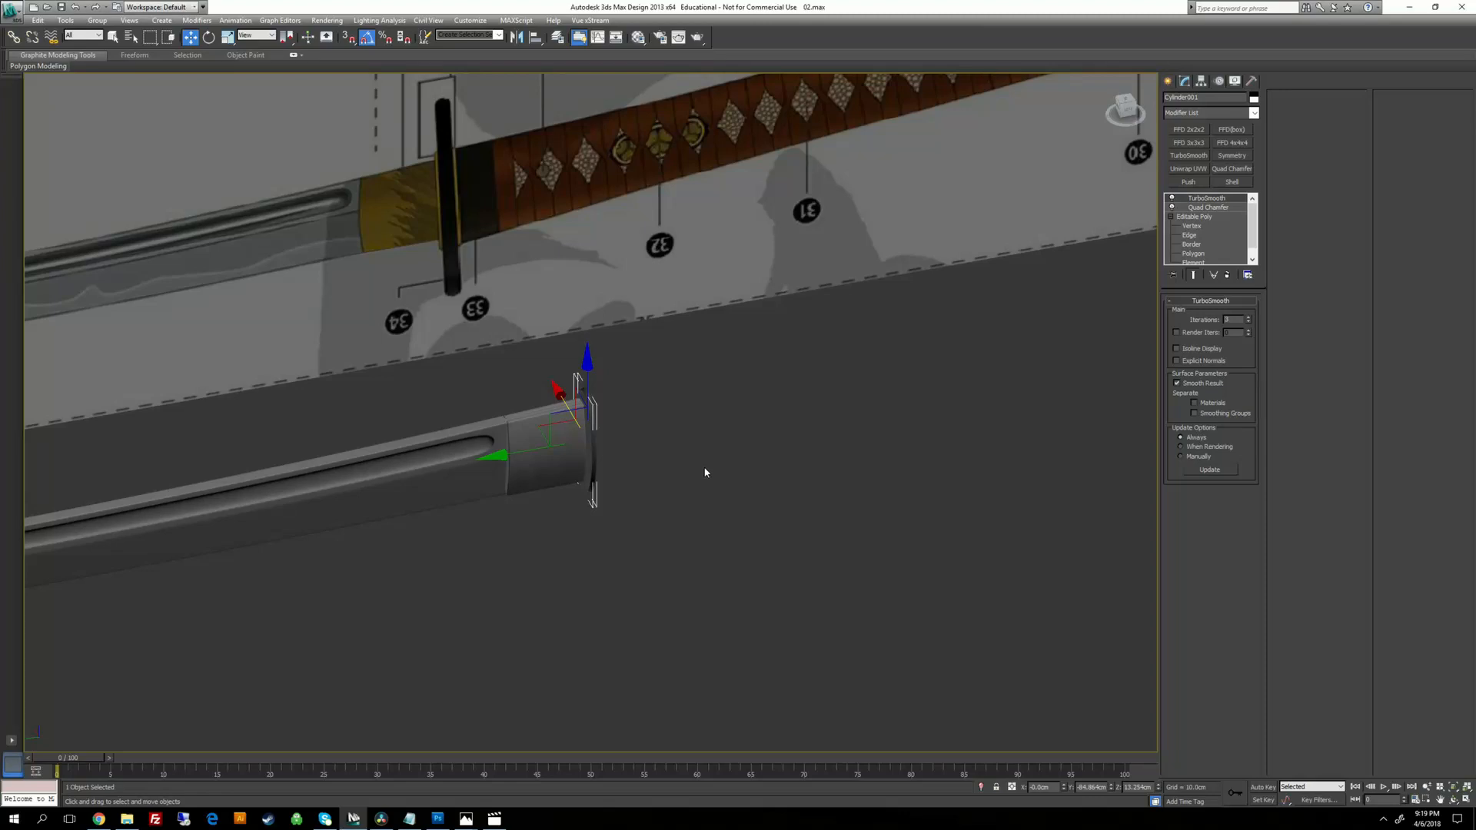
In the left view, create a box over the reference guard, about 29.7 cm long, 3.1 cm wide and 31.8 cm high.
click(688, 477)
scroll(625, 485, up, 3)
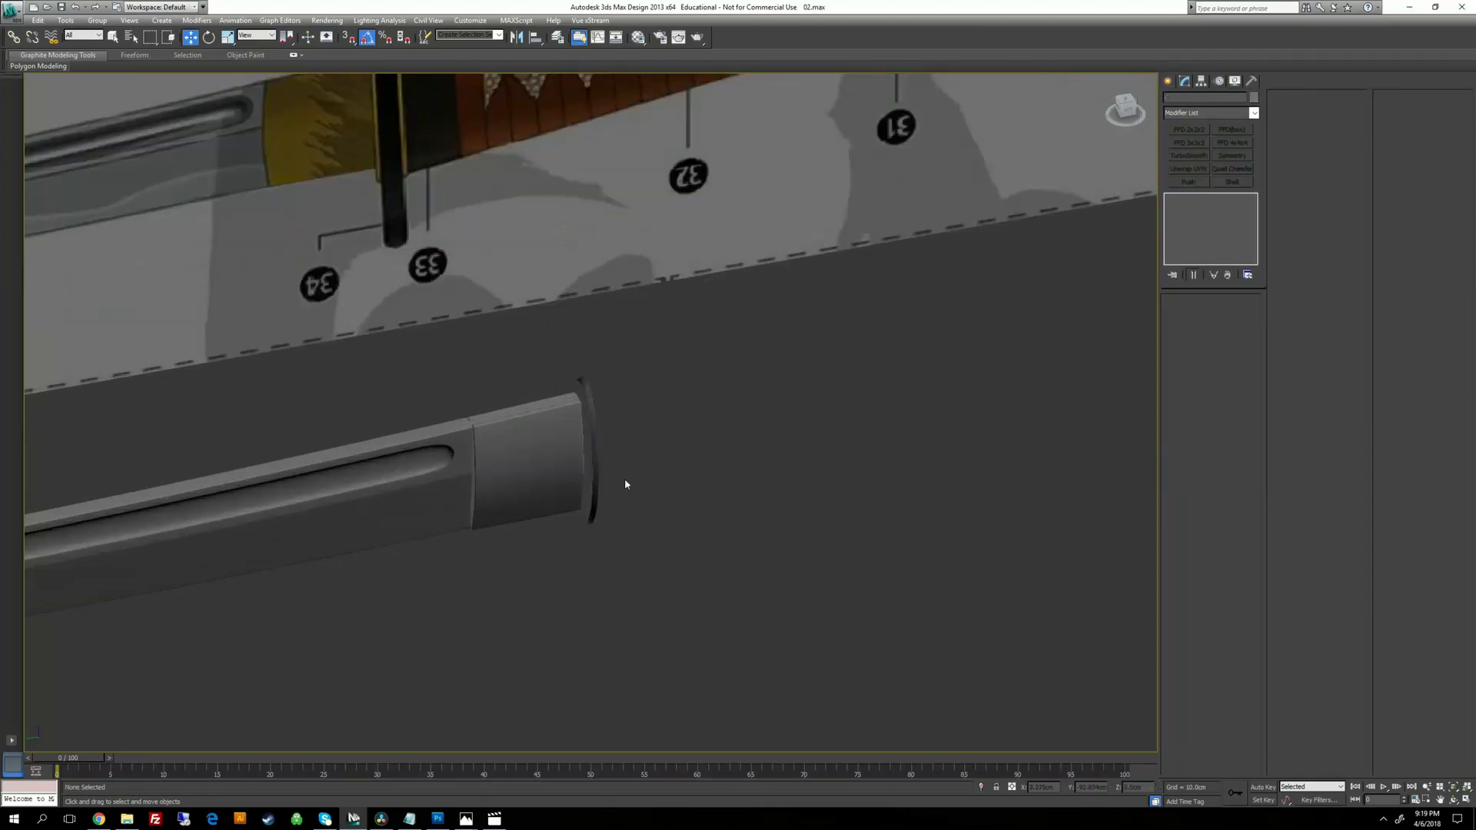
key(f)
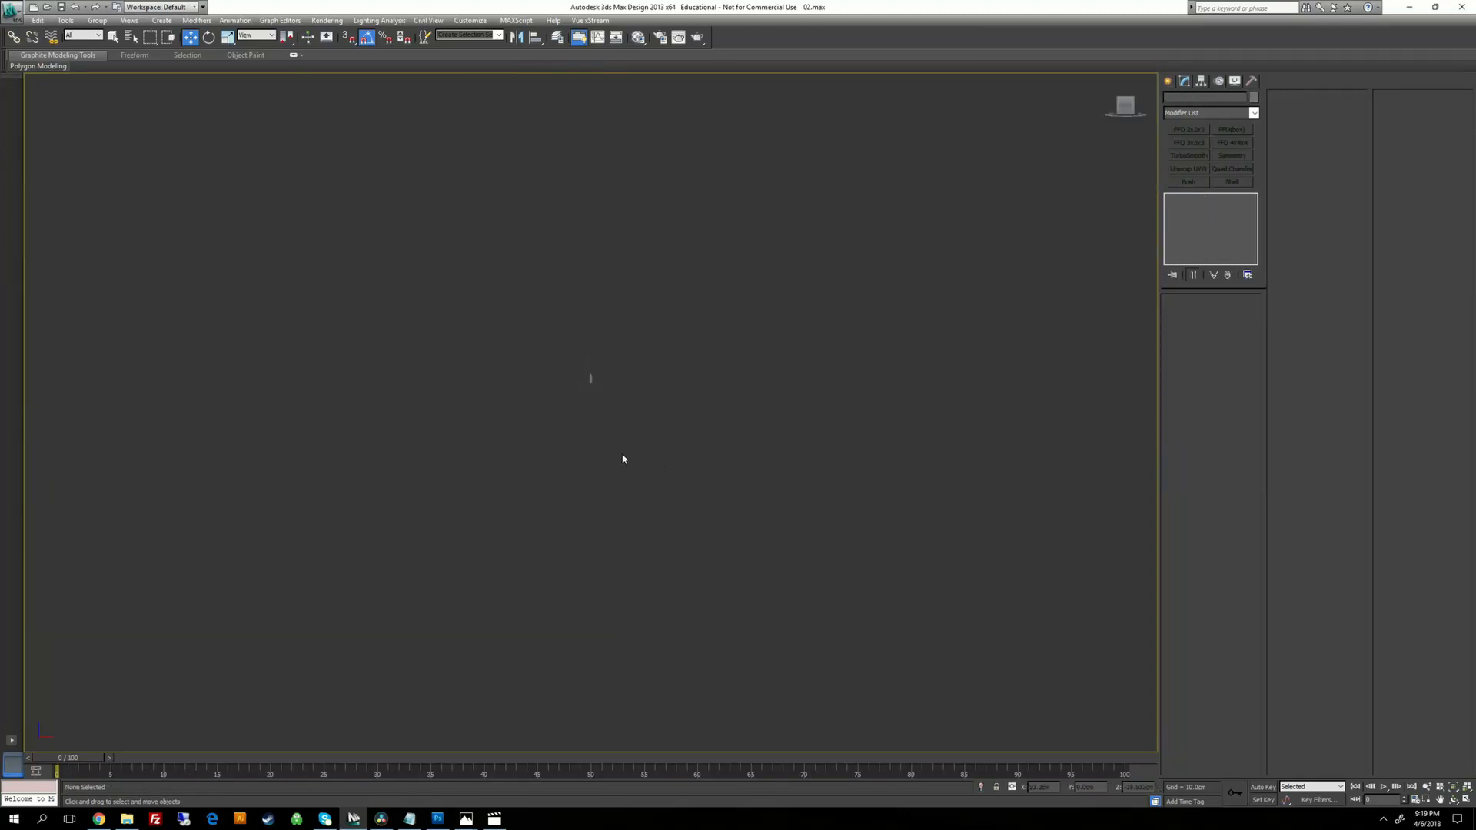
key(l)
scroll(665, 452, up, 8)
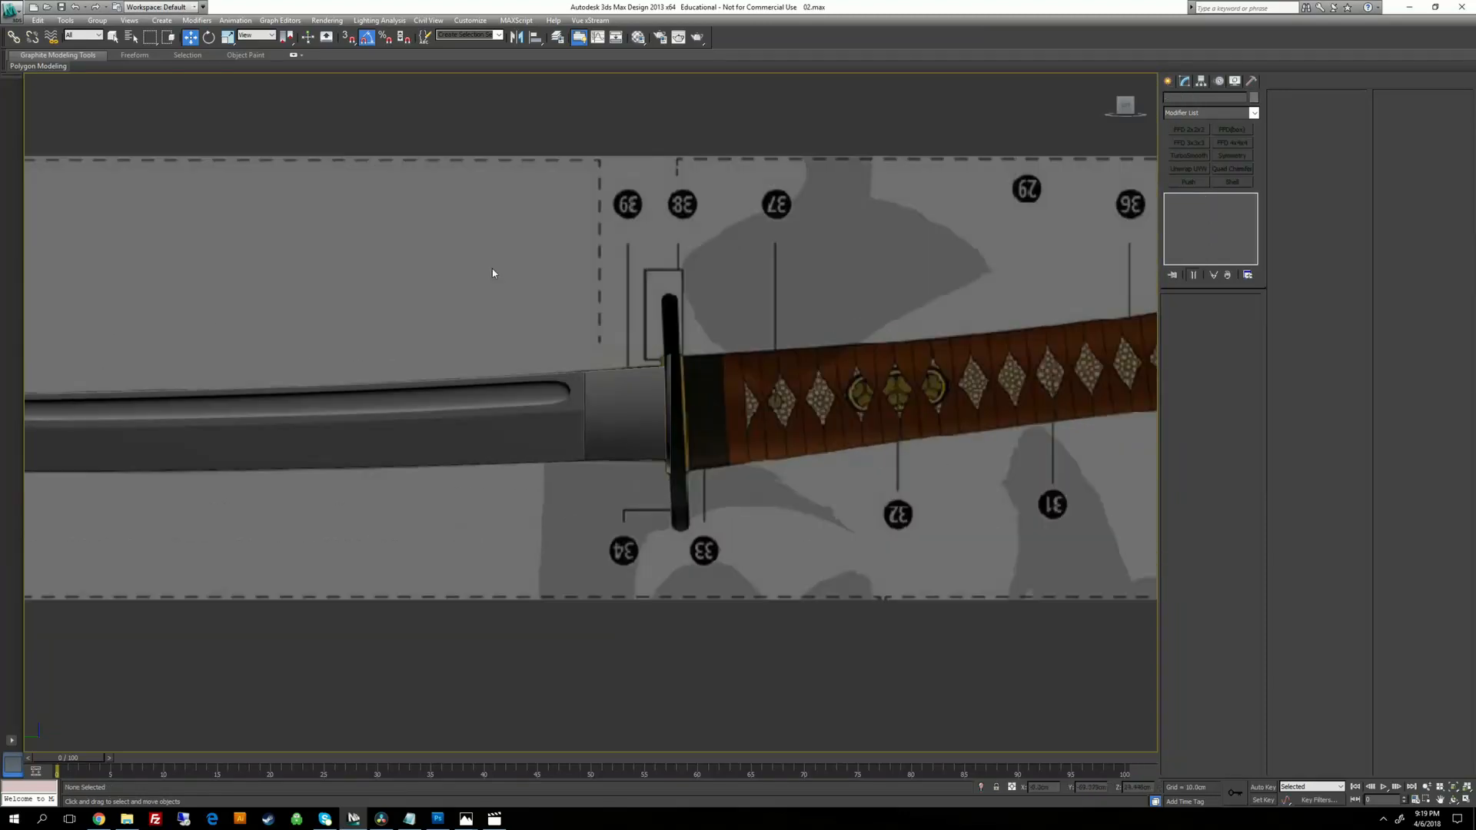
click(161, 20)
mouse_move(194, 34)
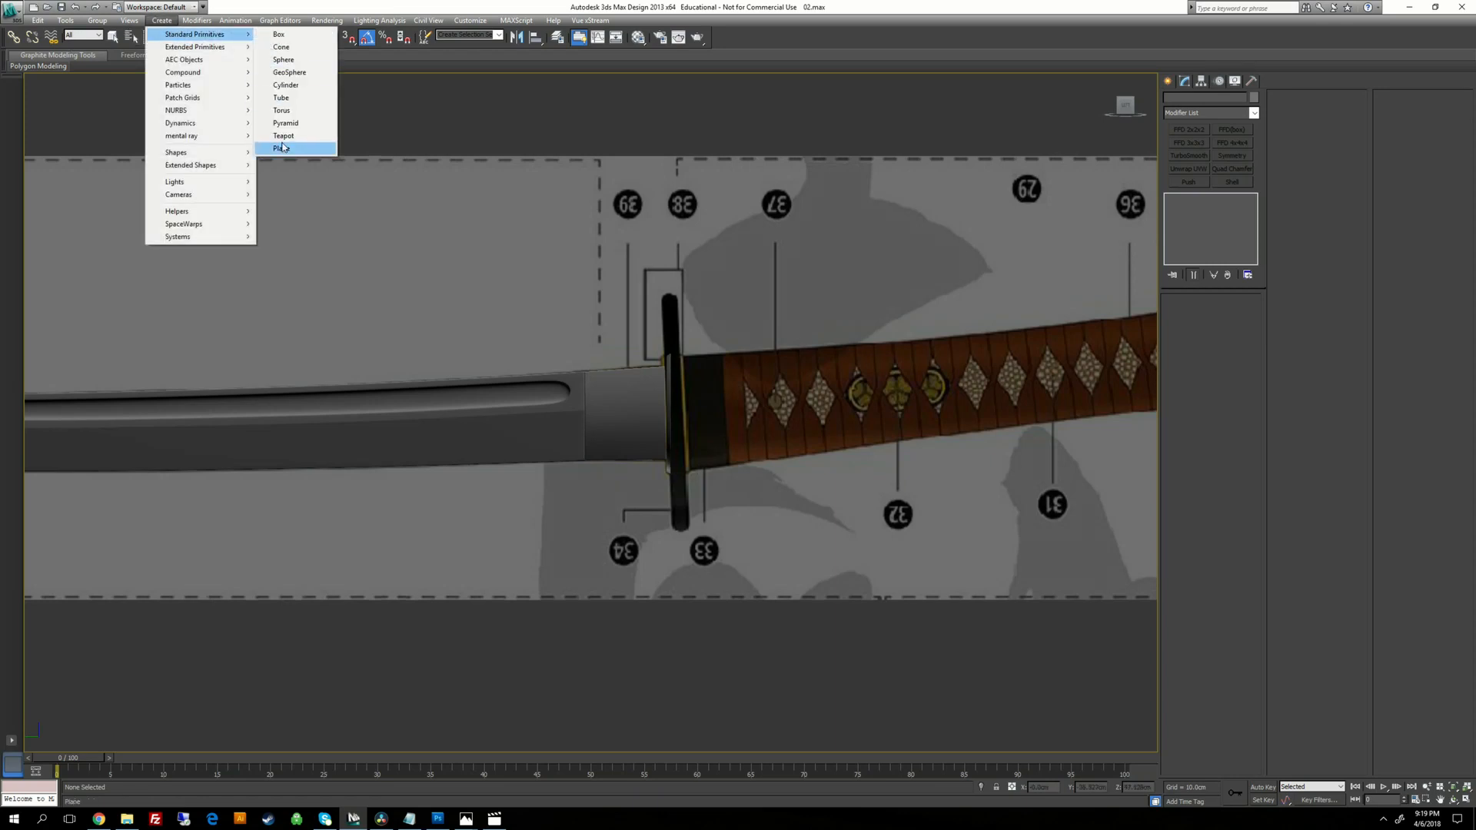
click(282, 39)
scroll(929, 456, up, 2)
drag(552, 224, 588, 567)
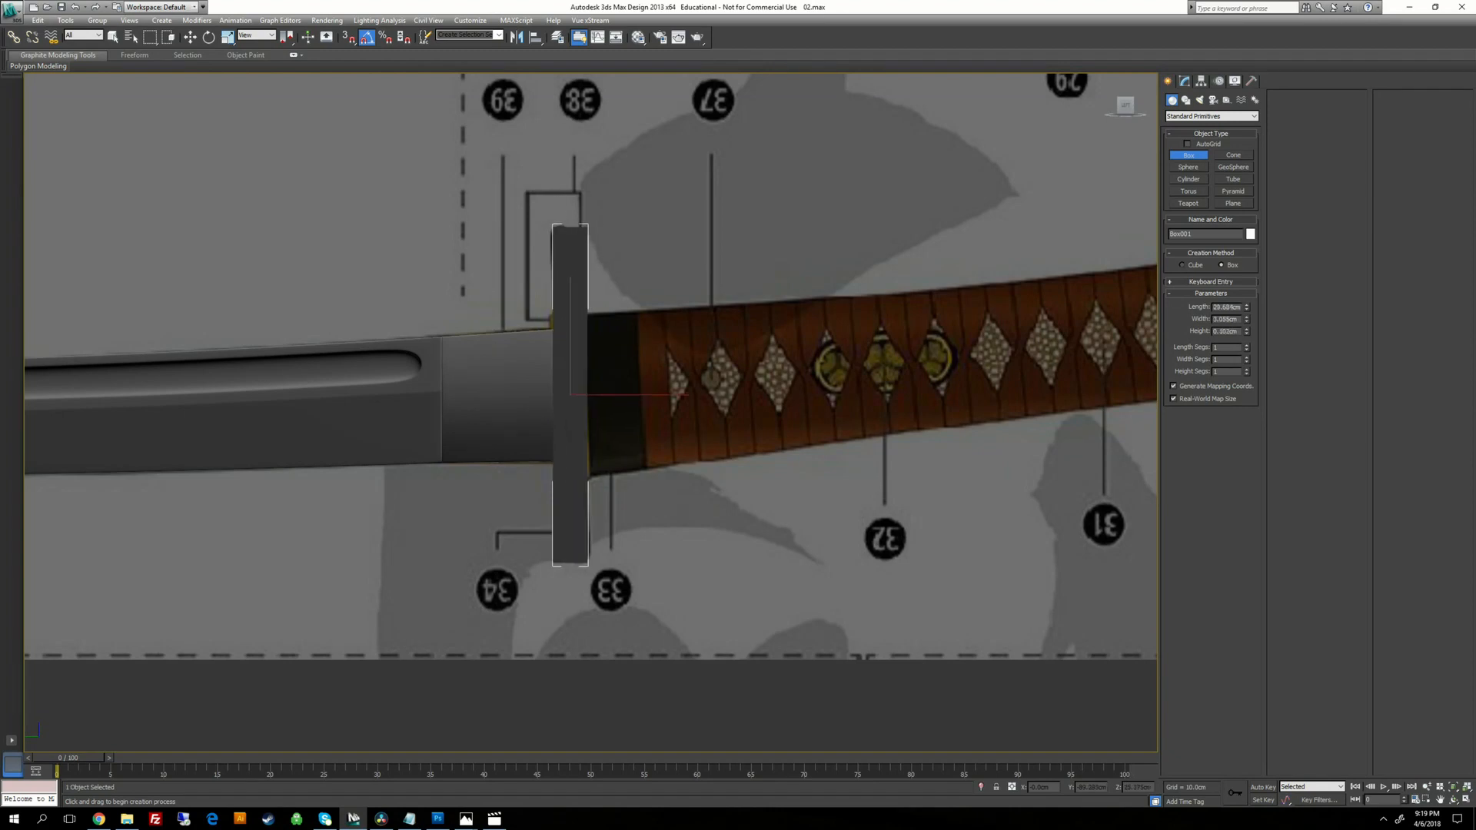
alt+middle_drag(590, 253, 707, 288)
scroll(707, 289, down, 1)
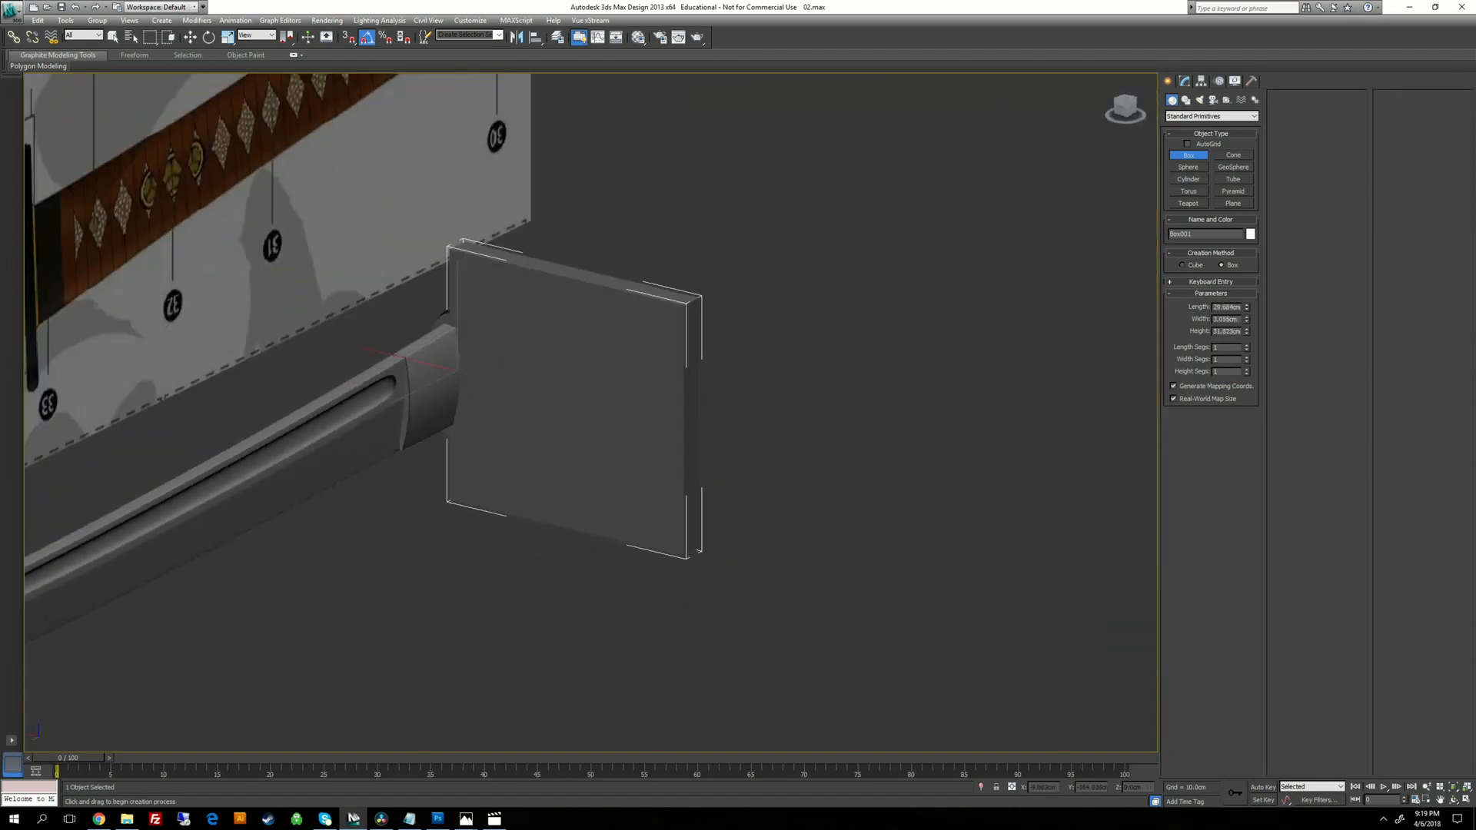
Set both the length and the height of the guard box to 30 cm.
mouse_move(1246, 309)
mouse_down()
mouse_move(1246, 278)
mouse_move(1246, 292)
mouse_up()
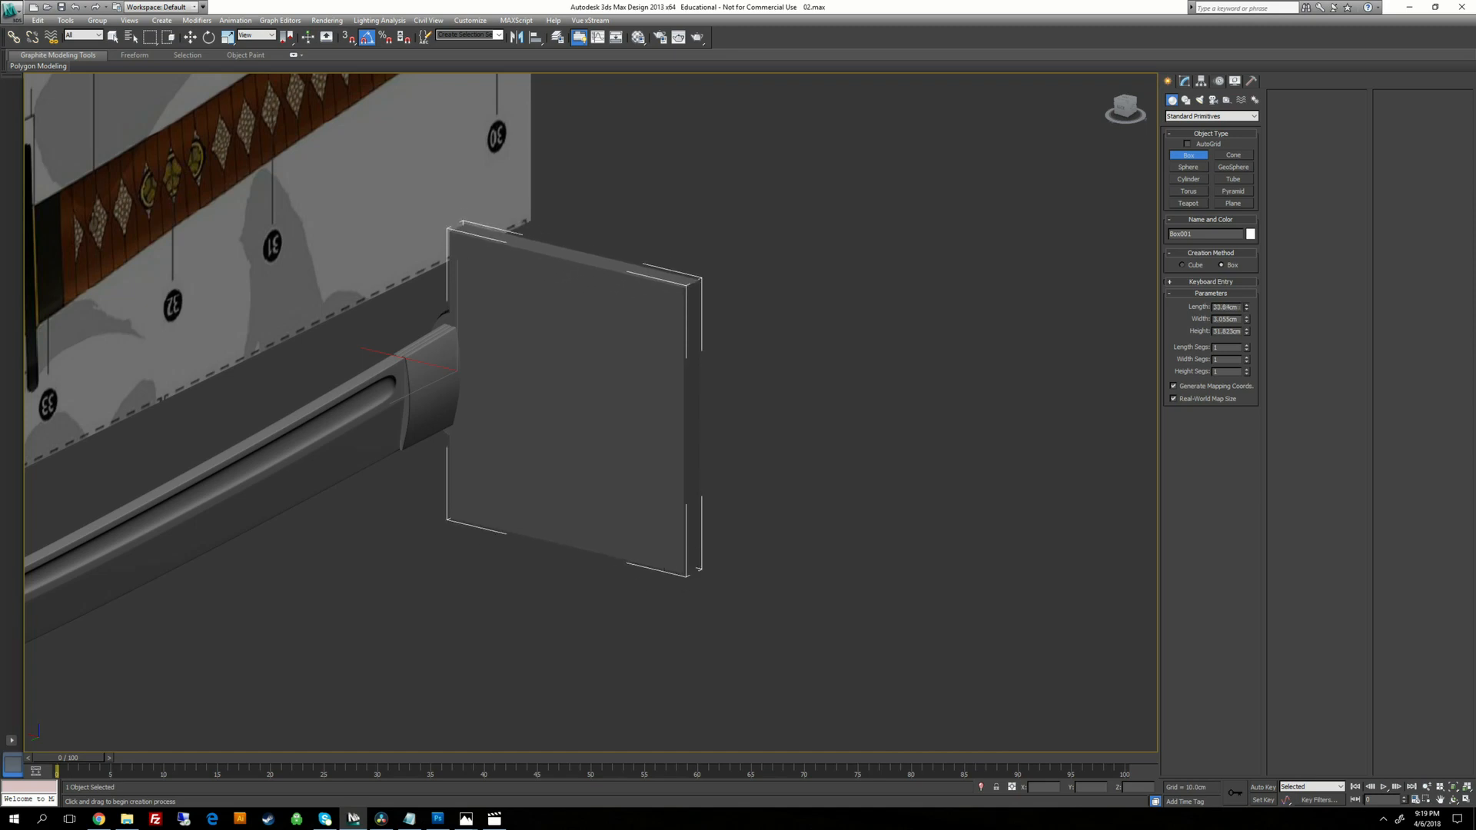
key(ctrl+z)
double_click(1227, 308)
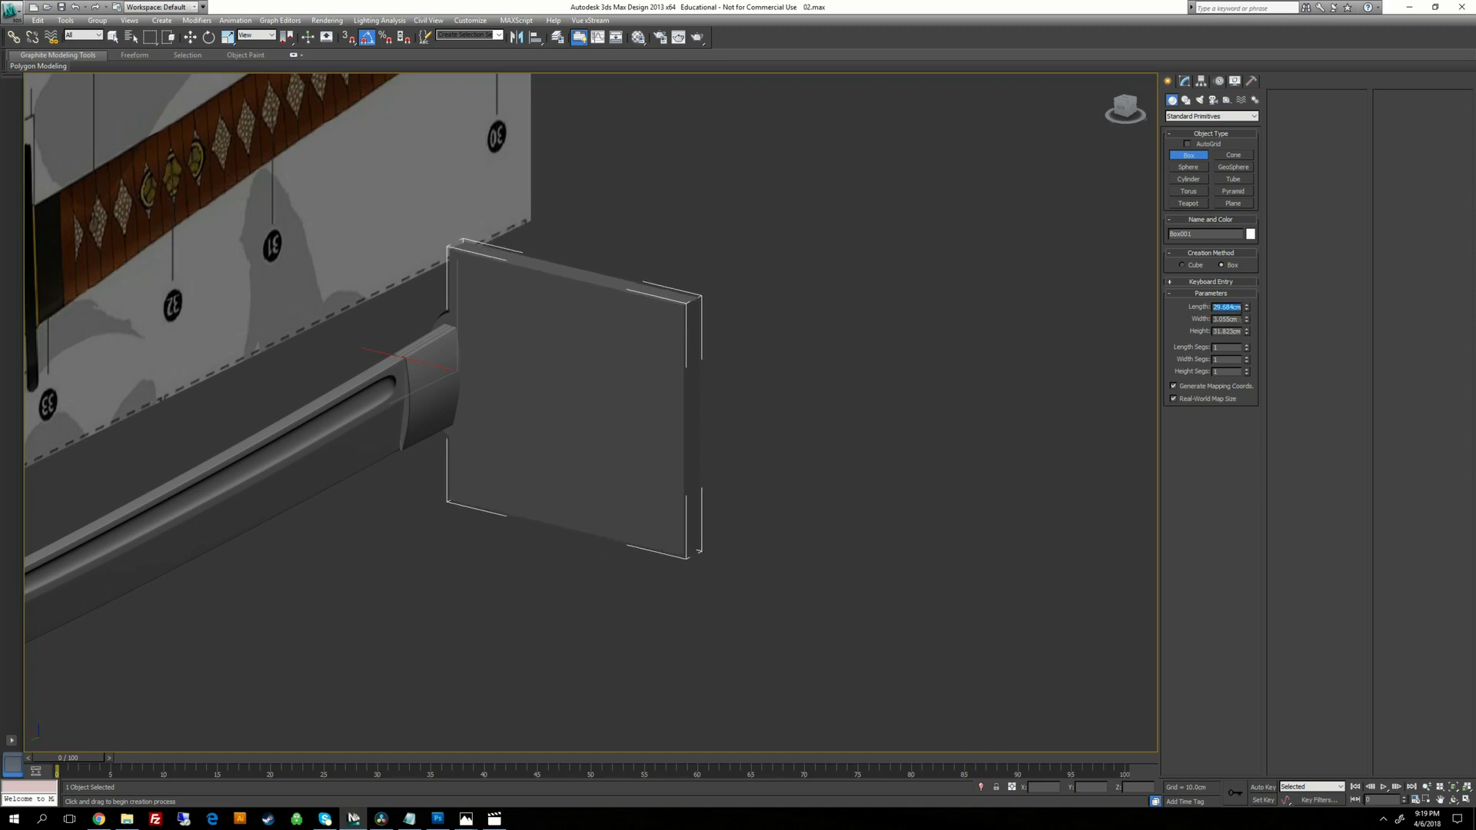
text(30)
key(Tab)
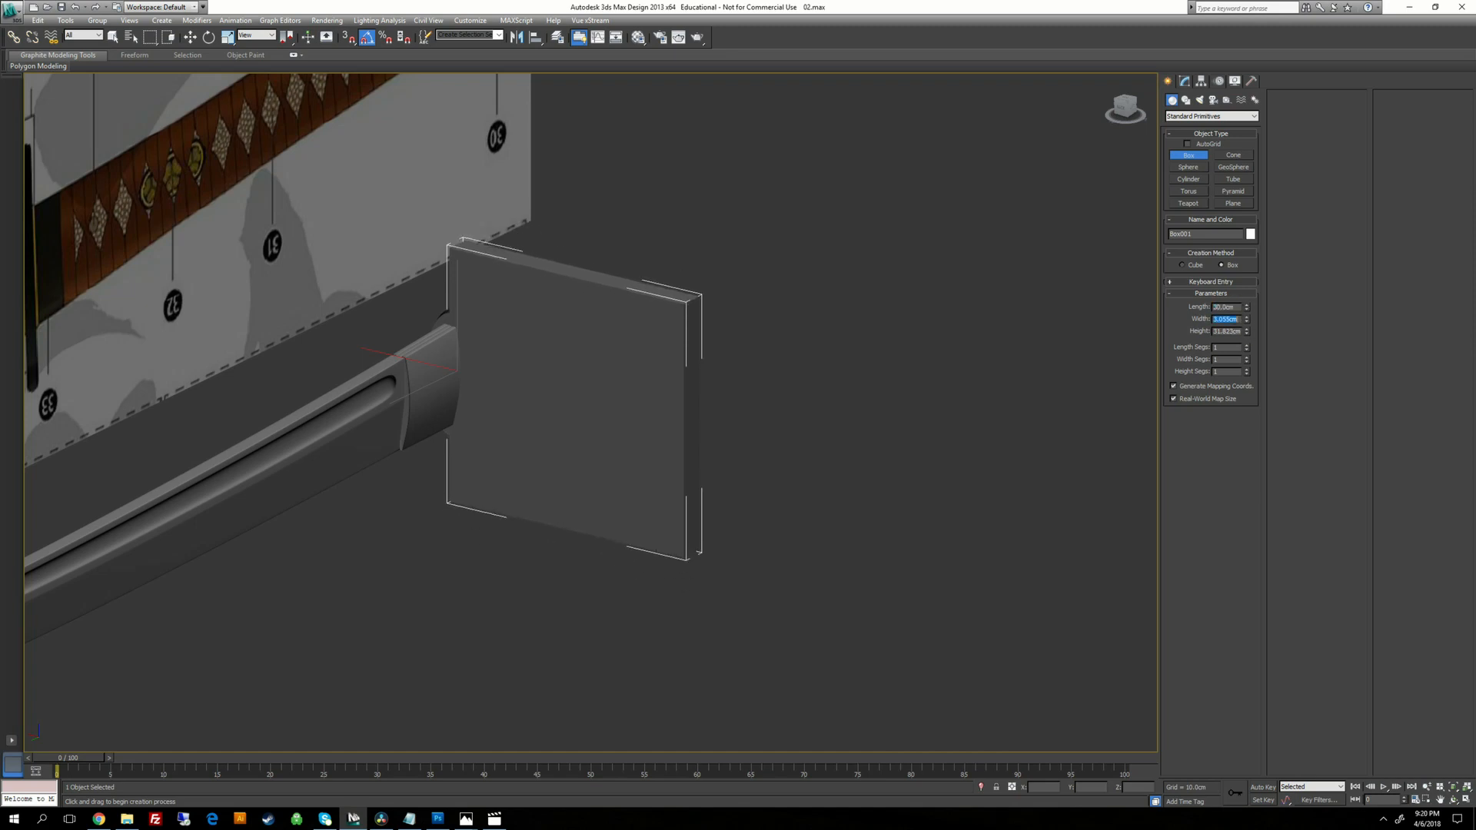
key(Tab)
text(30)
key(Return)
Move the guard box along the blade direction behind the disc and scale its thickness to about 73%.
alt+middle_drag(815, 368, 668, 377)
key(l)
scroll(866, 369, up, 10)
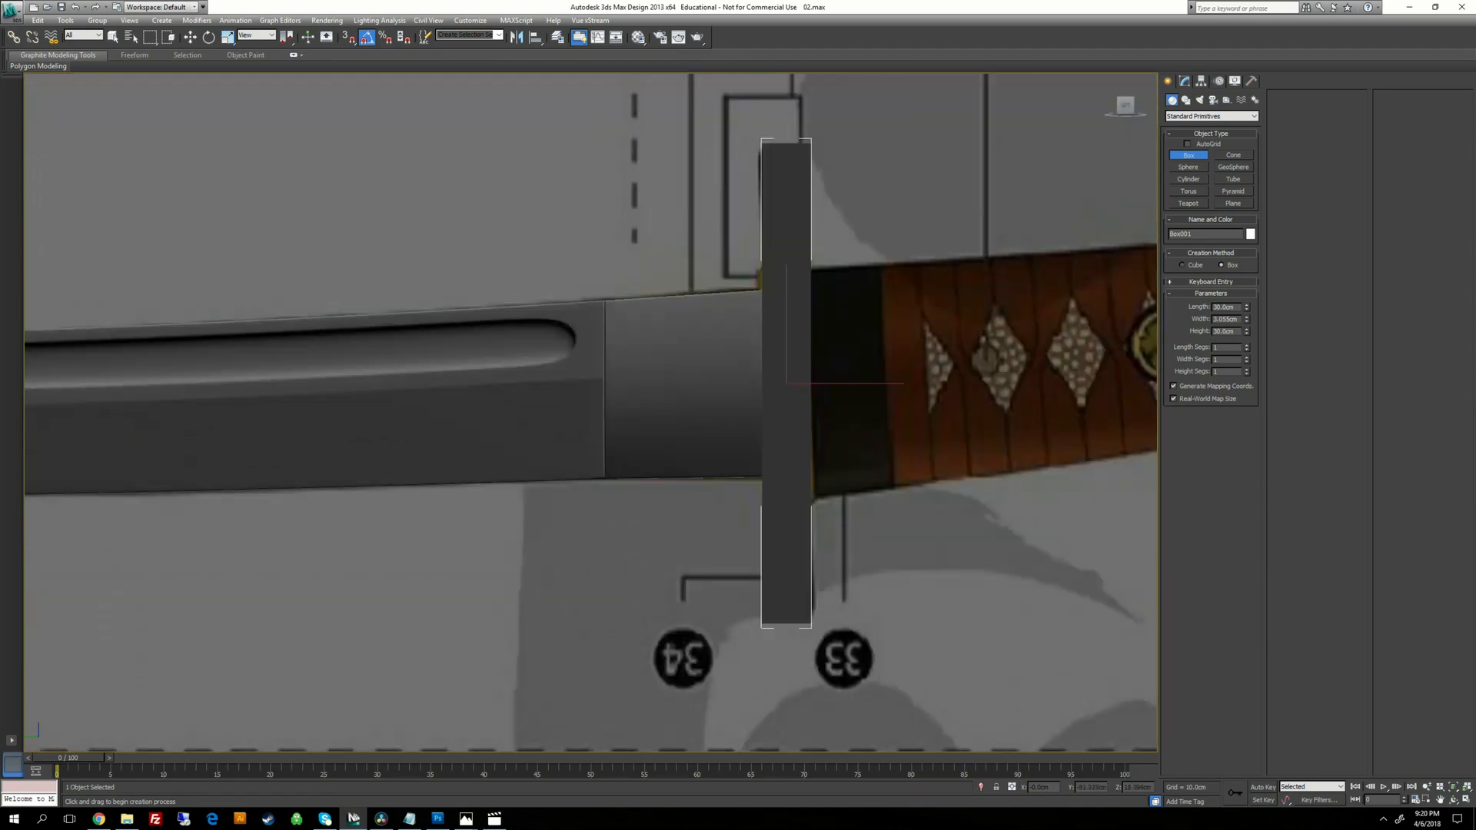
key(w)
mouse_move(696, 381)
mouse_down()
mouse_move(742, 374)
mouse_move(779, 398)
mouse_move(691, 382)
mouse_move(714, 380)
mouse_up()
key(r)
key(w)
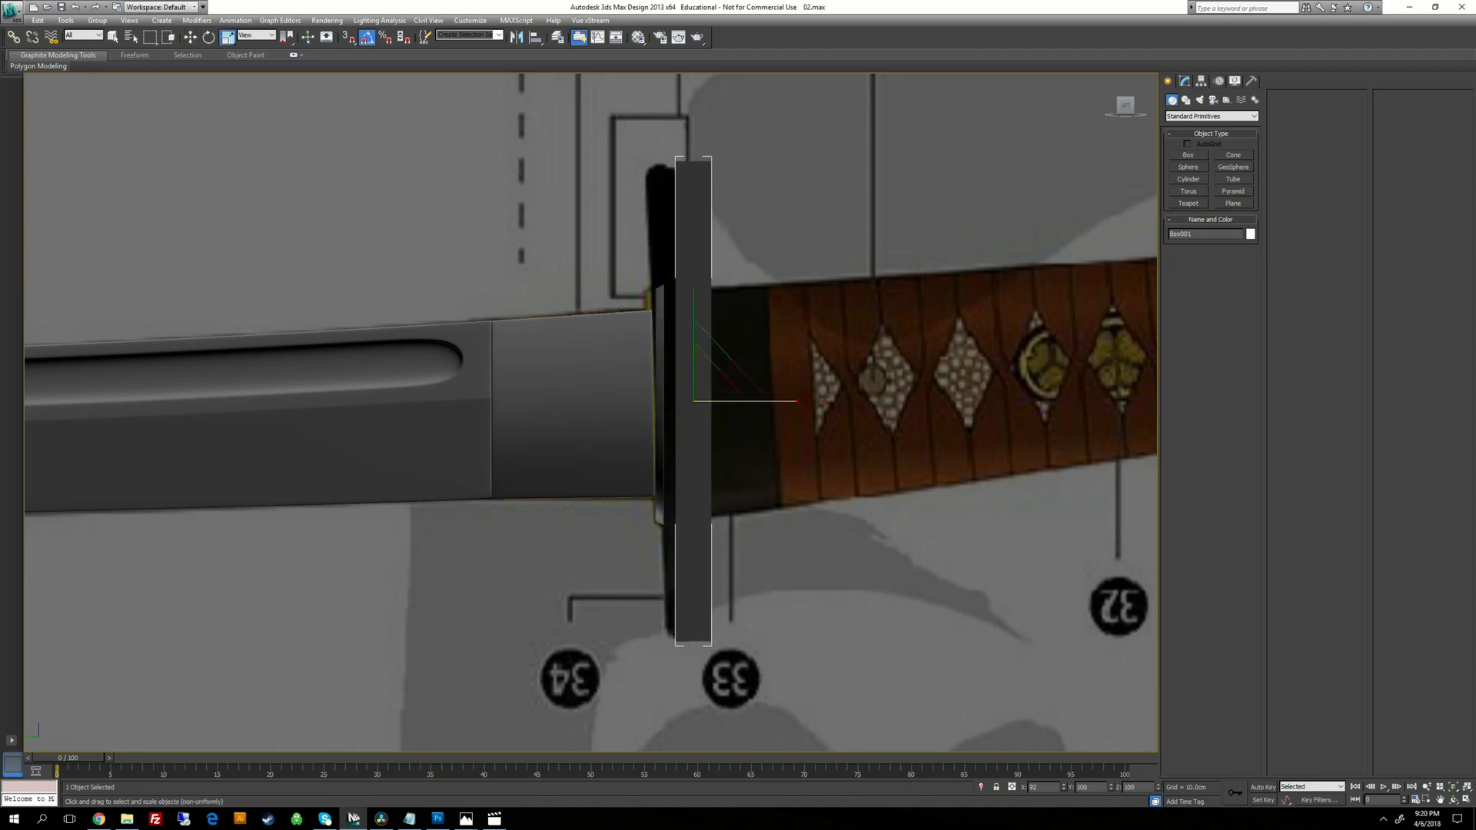
key(r)
key(p)
alt+middle_drag(653, 415, 608, 431)
scroll(638, 437, down, 3)
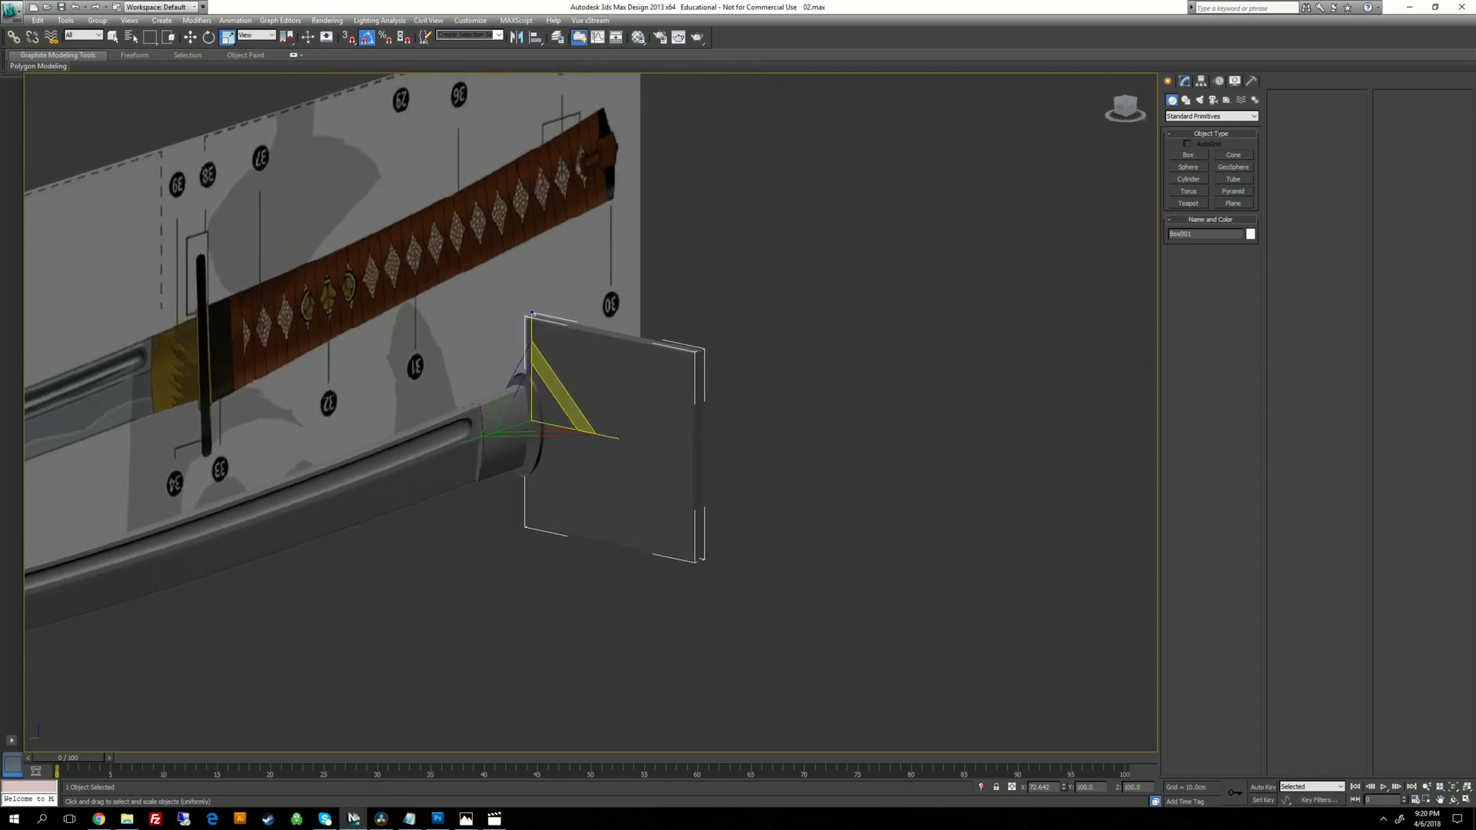
alt+middle_drag(961, 204, 937, 227)
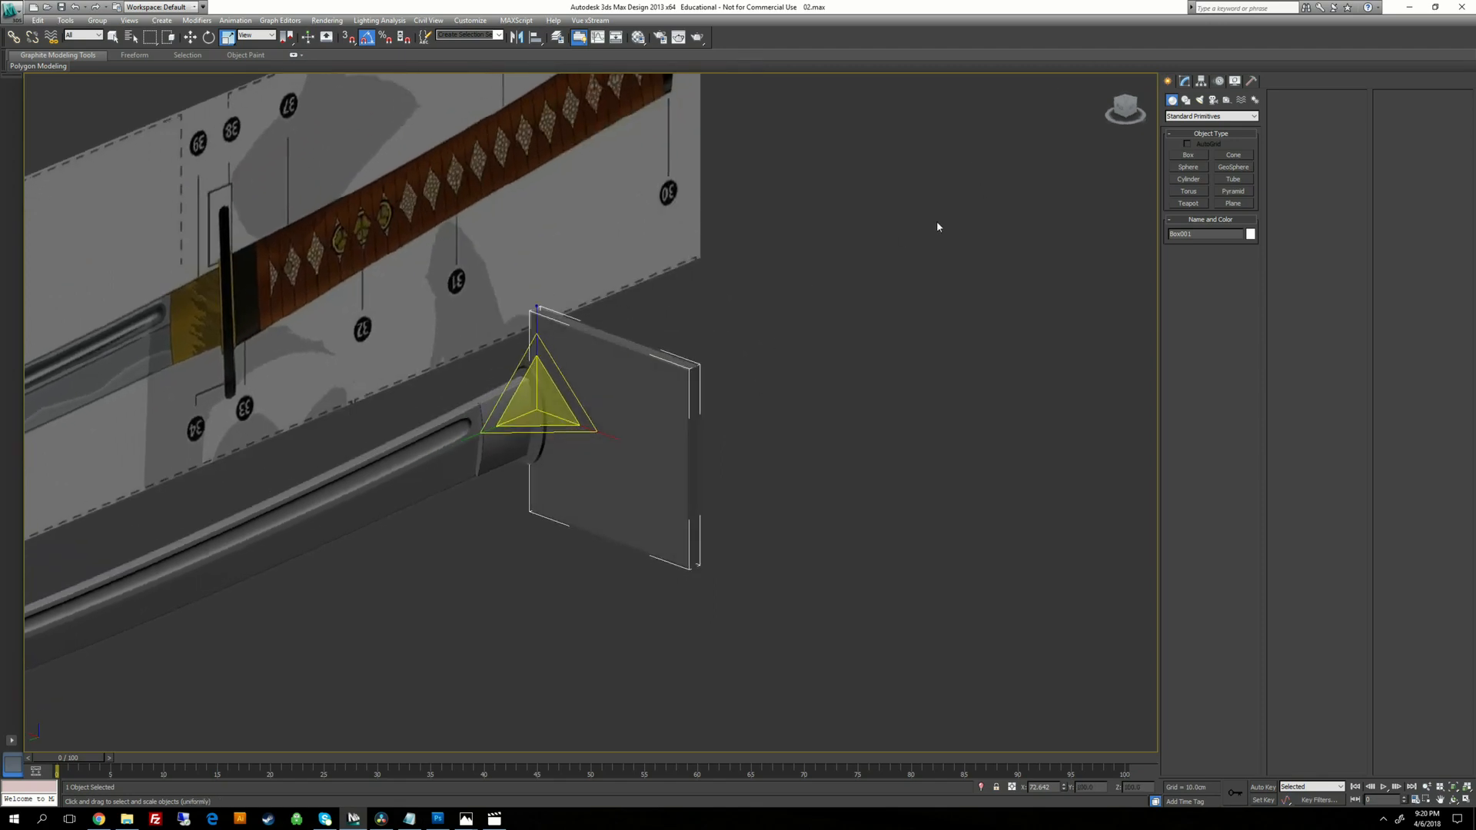
Convert the guard box to an Editable Poly and switch to edge level.
click(1184, 81)
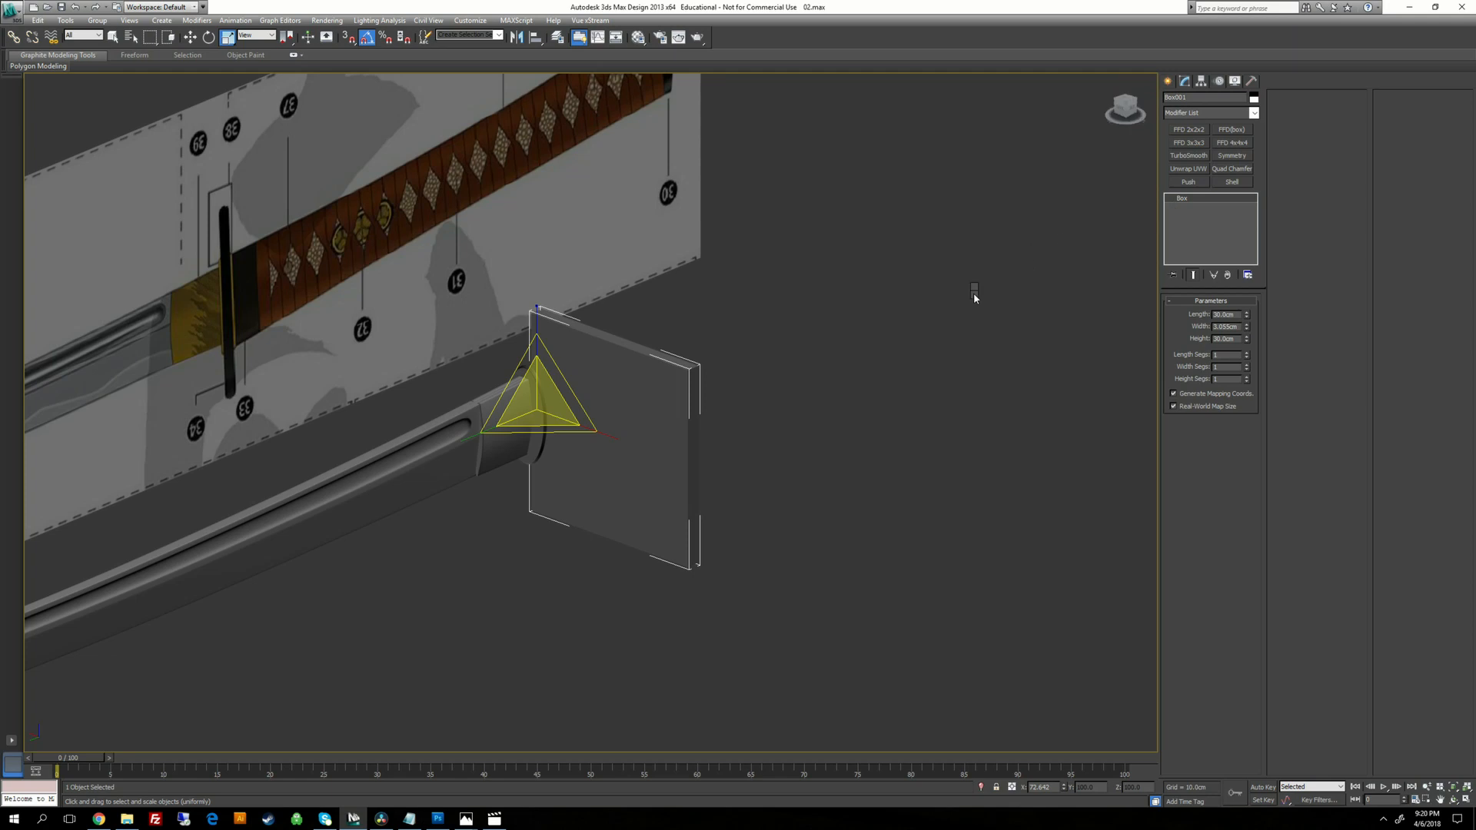
right_click(1072, 397)
mouse_move(1122, 411)
click(1192, 415)
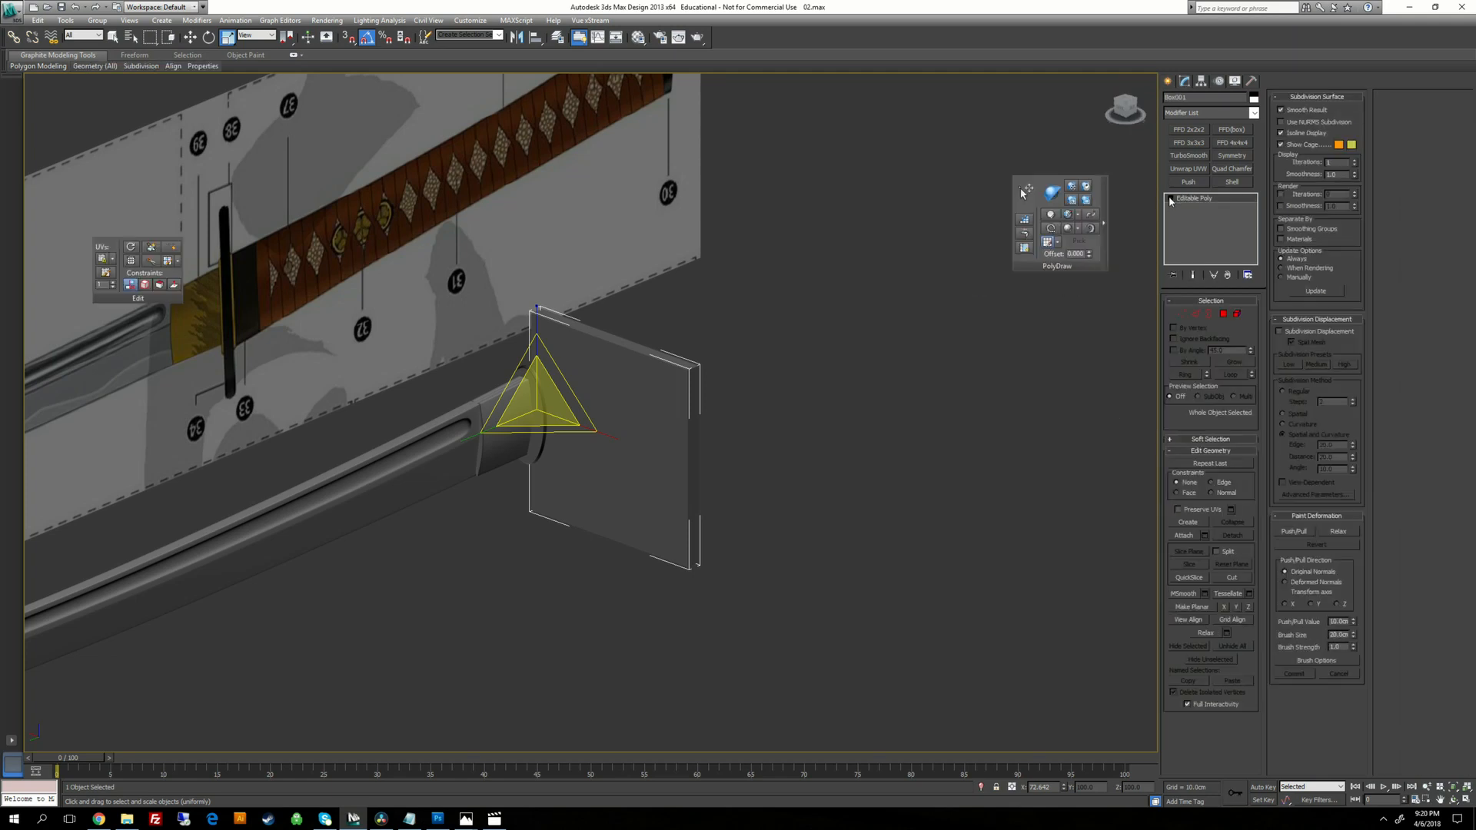
click(1171, 199)
click(1192, 217)
Select the four corner edges of the guard box and preview a chamfer of about 7.5 cm with 4 segments.
scroll(705, 372, up, 2)
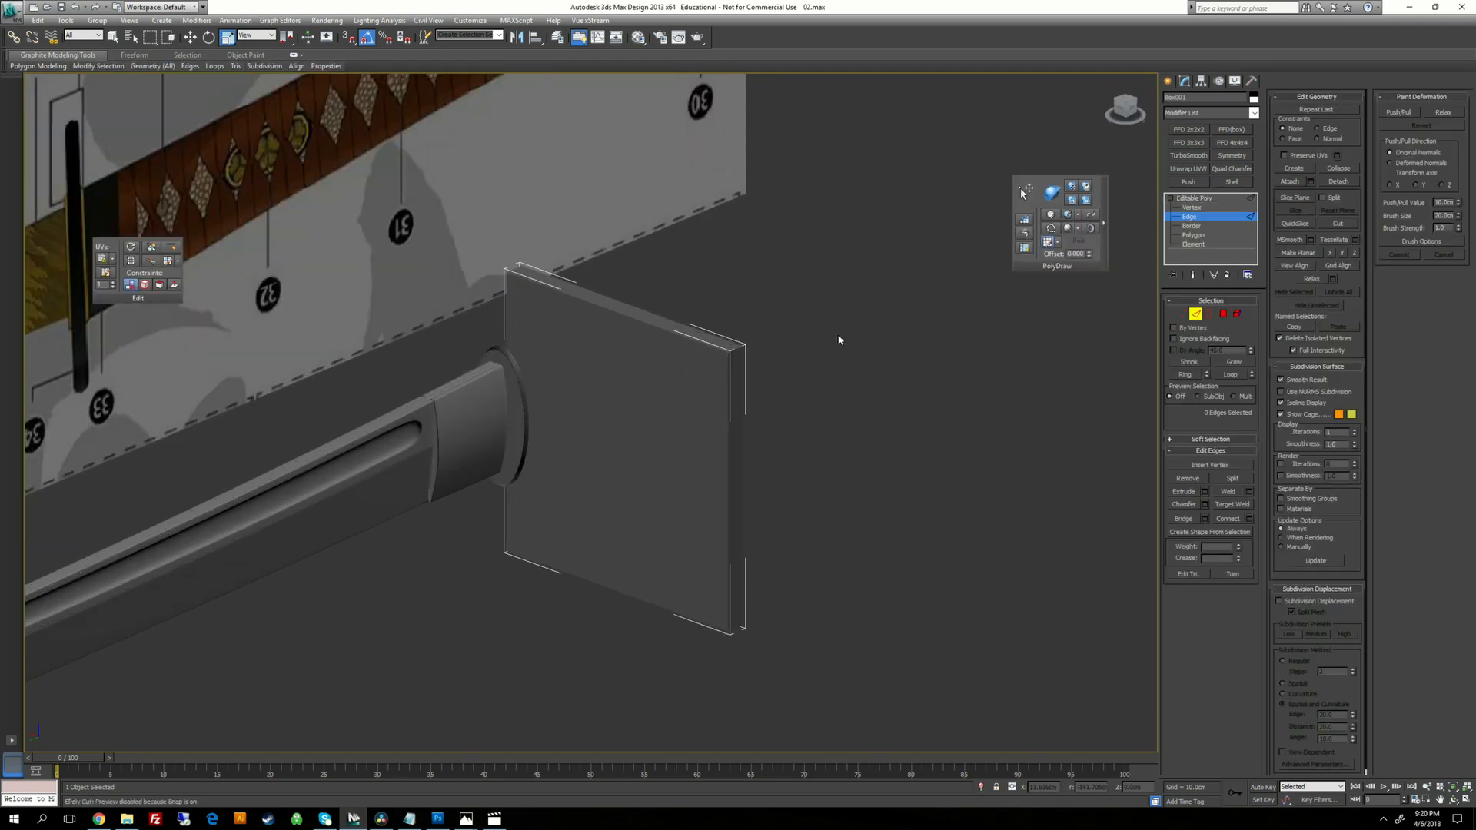
key(q)
click(1204, 505)
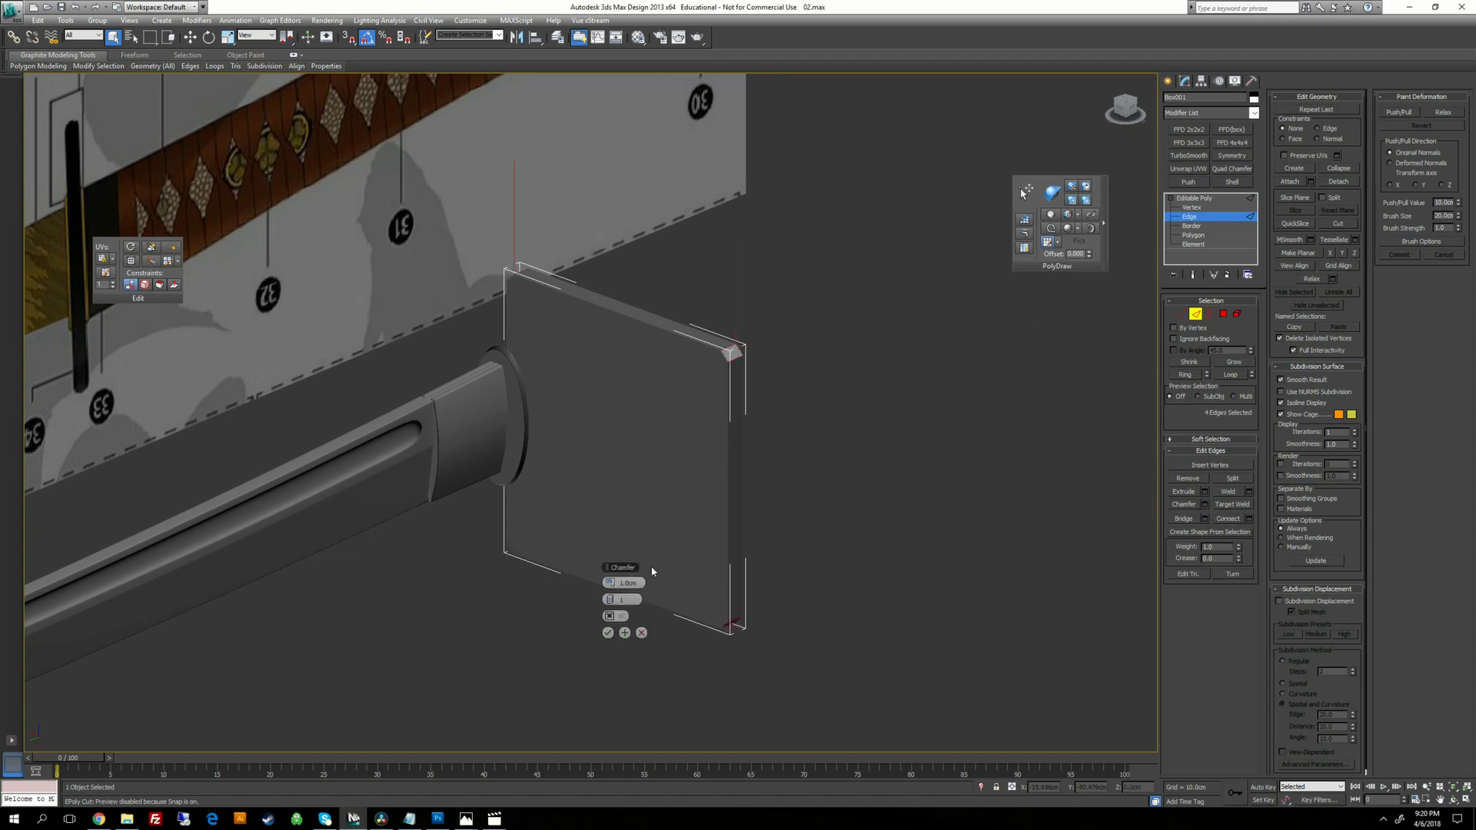
drag(611, 600, 683, 580)
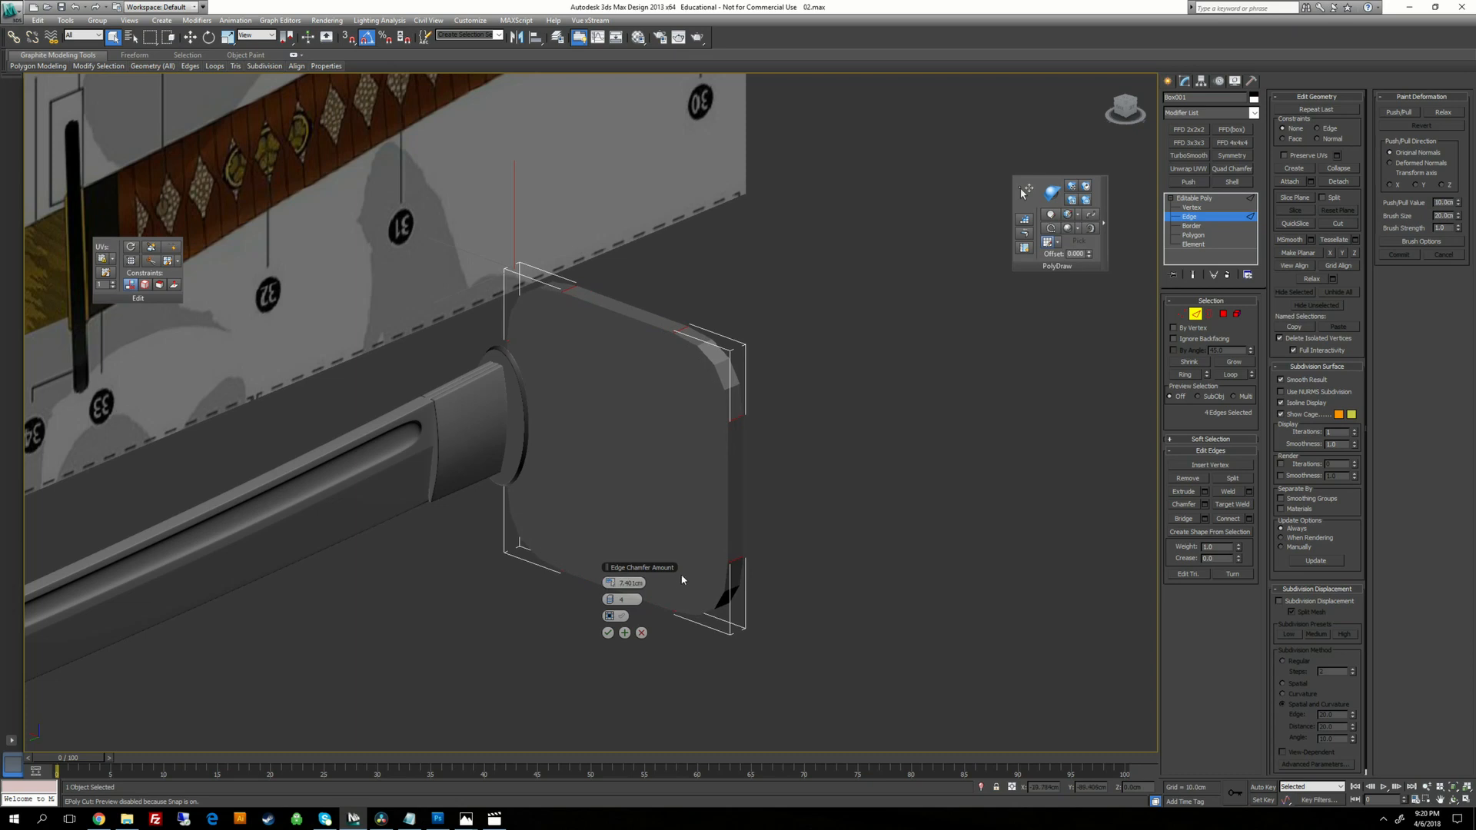
Compare the guard with the katana photo and adjust the corner chamfer to about 12.7 cm with 14 segments.
key(alt+Tab)
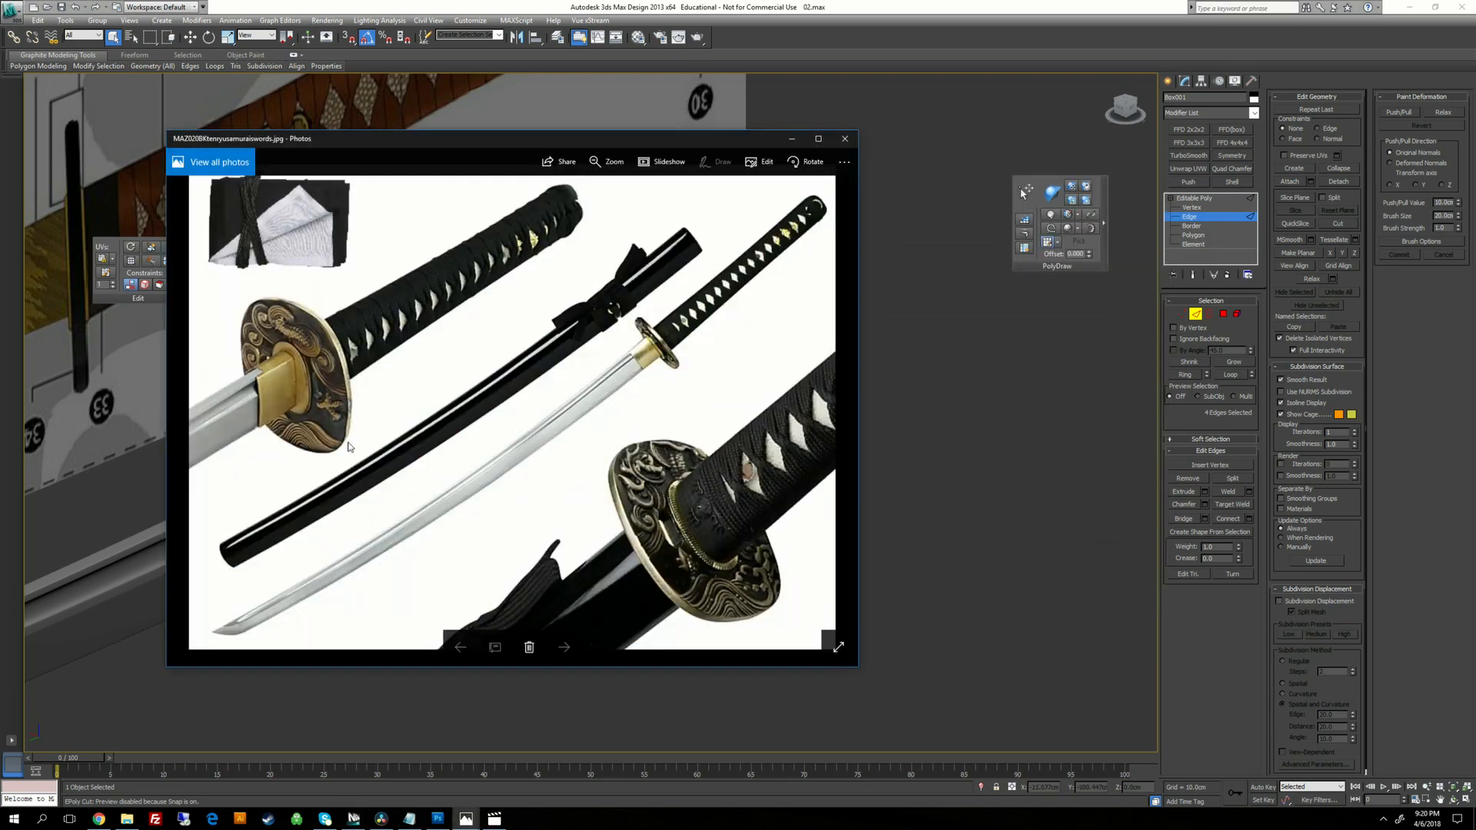
key(alt+Tab)
mouse_move(642, 585)
mouse_down()
mouse_move(690, 595)
mouse_move(623, 598)
mouse_up()
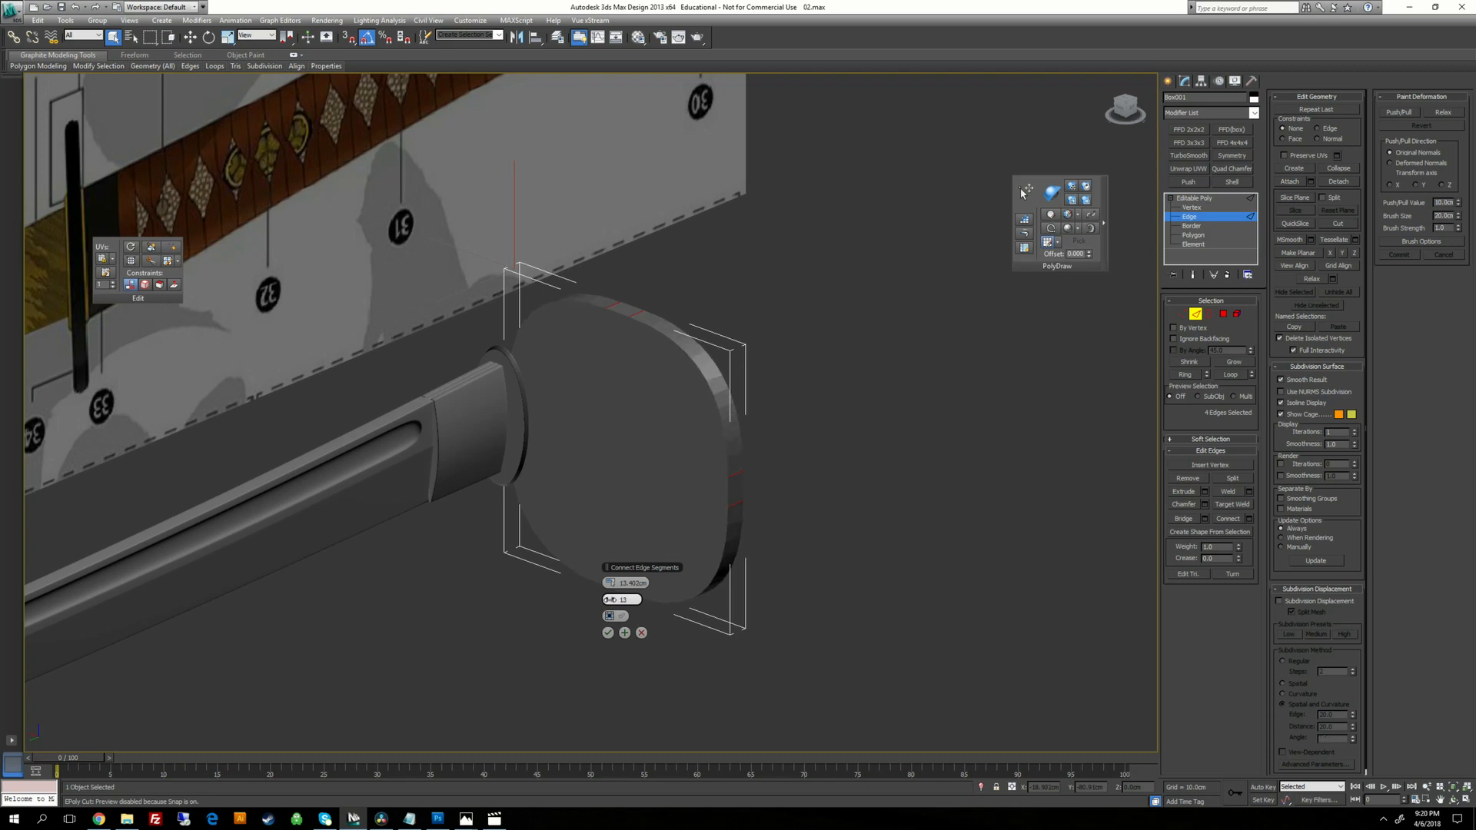
alt+middle_drag(703, 478, 432, 389)
key(alt+Tab)
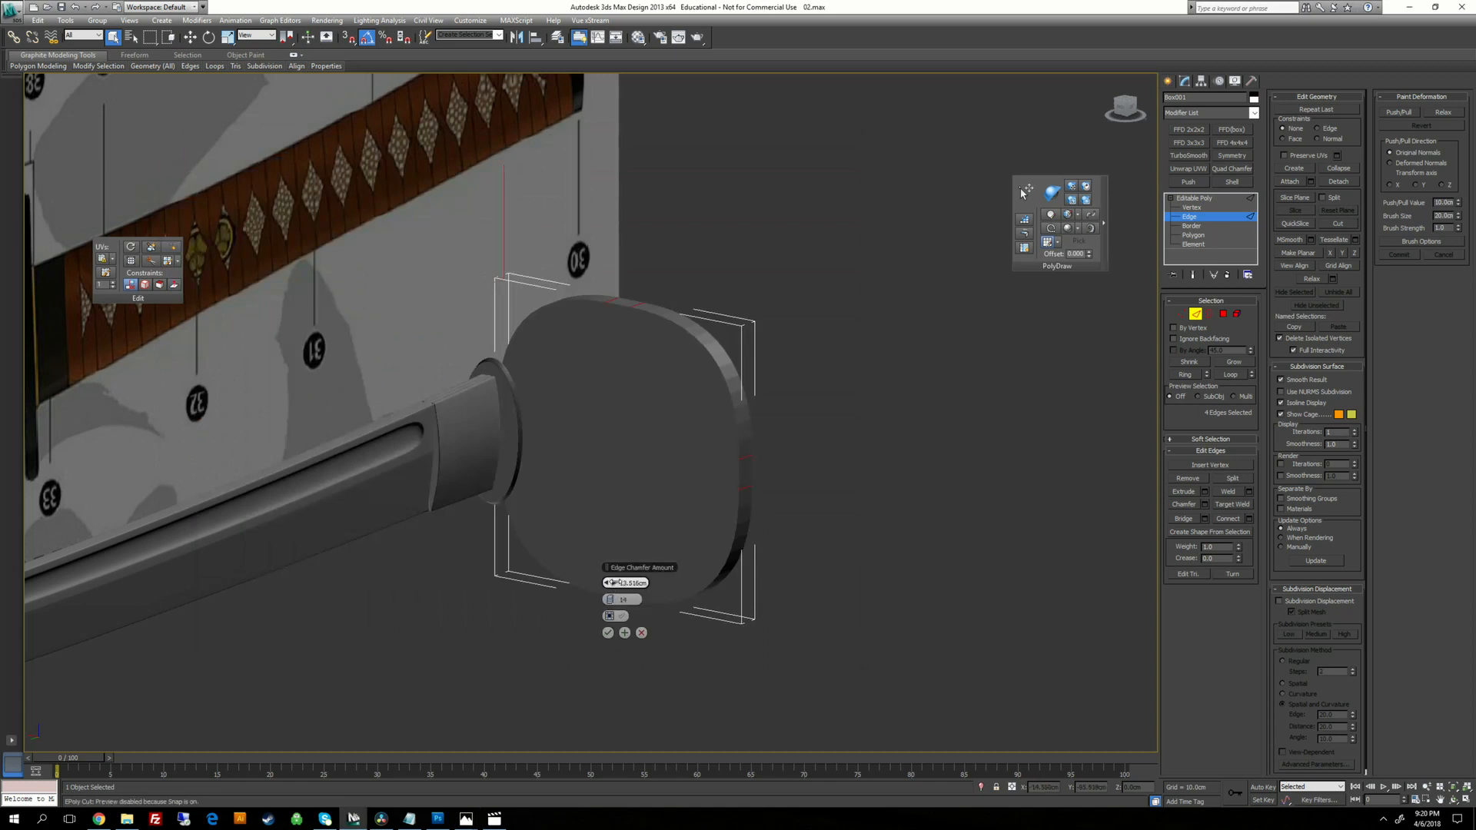
drag(613, 583, 602, 583)
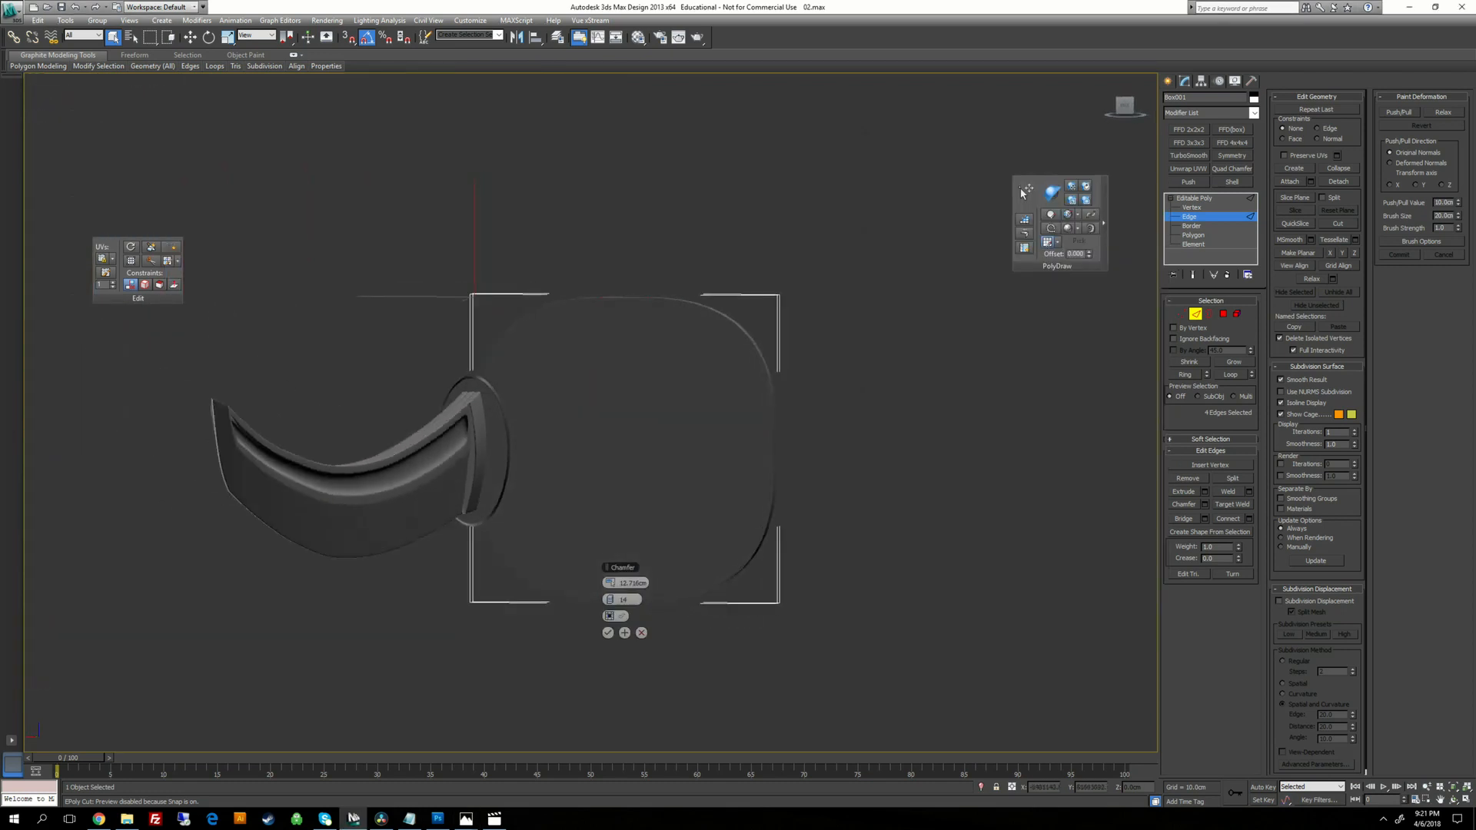
Check the rounded guard outline against the katana photo in the Photos window, then apply the corner chamfer.
alt+middle_drag(723, 419, 657, 531)
key(alt+Tab)
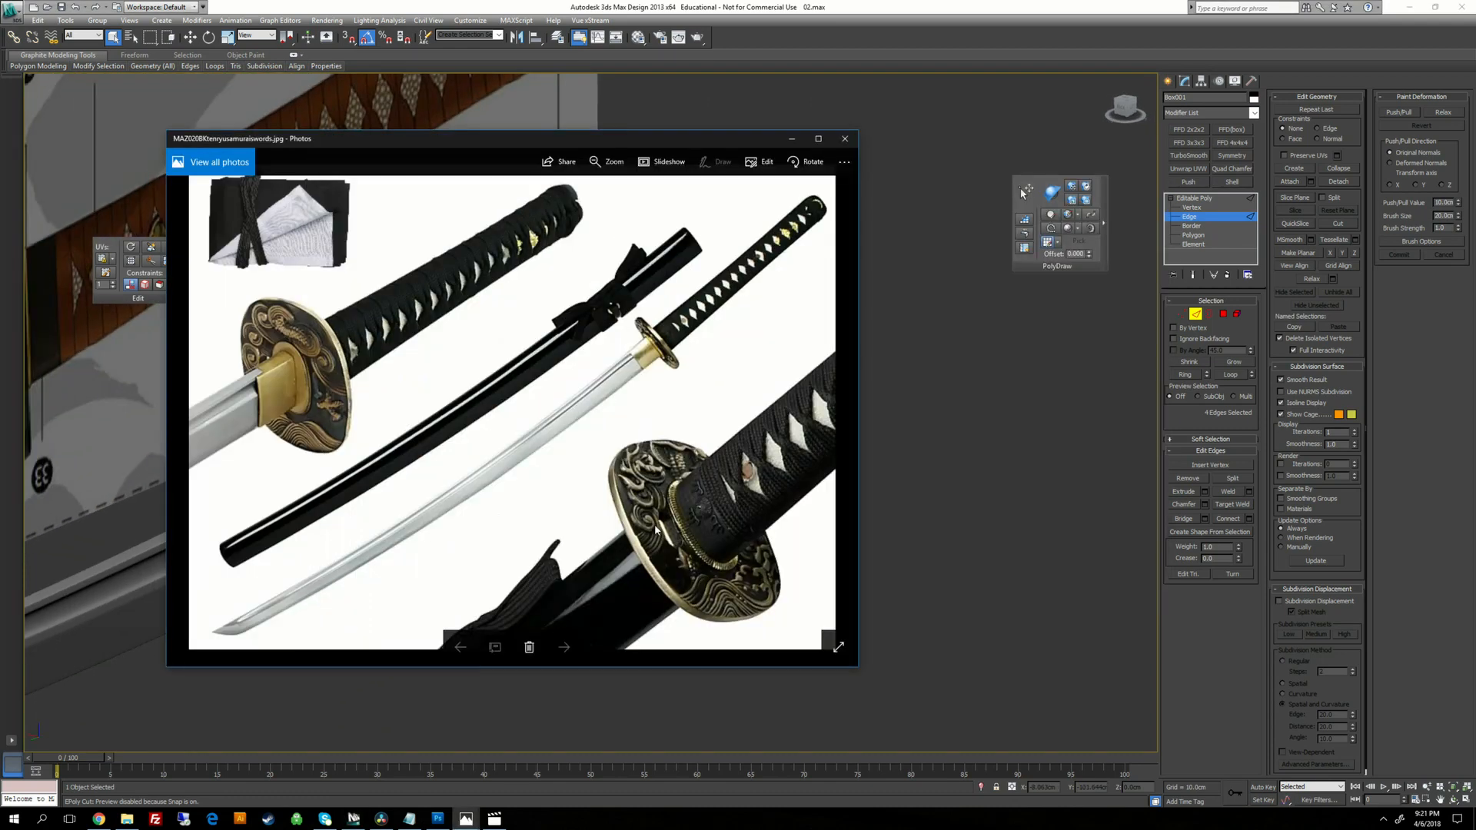
key(alt+Tab)
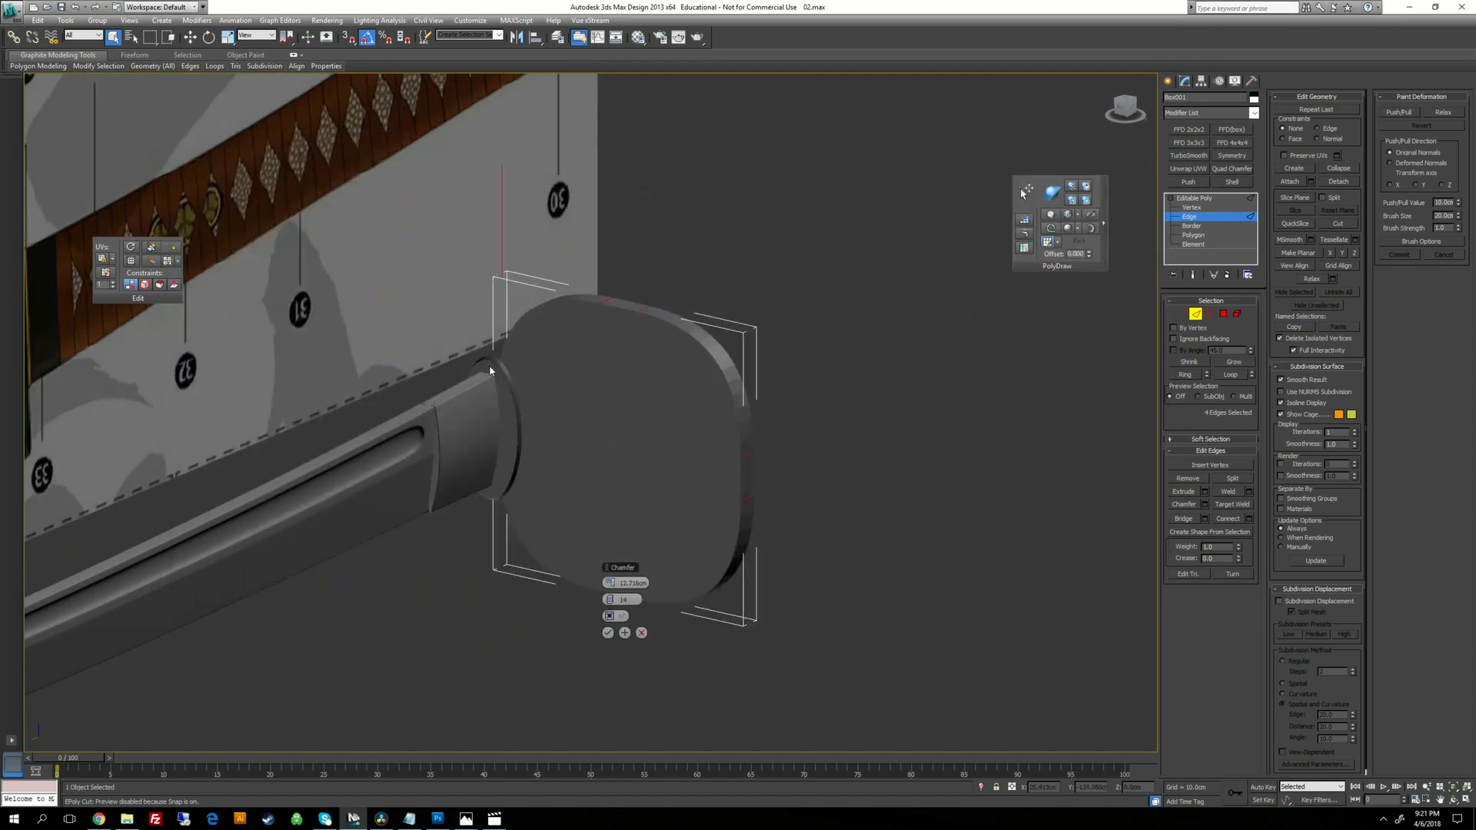
mouse_move(569, 459)
alt+middle_down()
mouse_move(623, 465)
mouse_move(538, 461)
mouse_move(573, 460)
alt+middle_up()
alt+middle_drag(1022, 192, 691, 423)
key(alt+Tab)
key(alt+Tab)
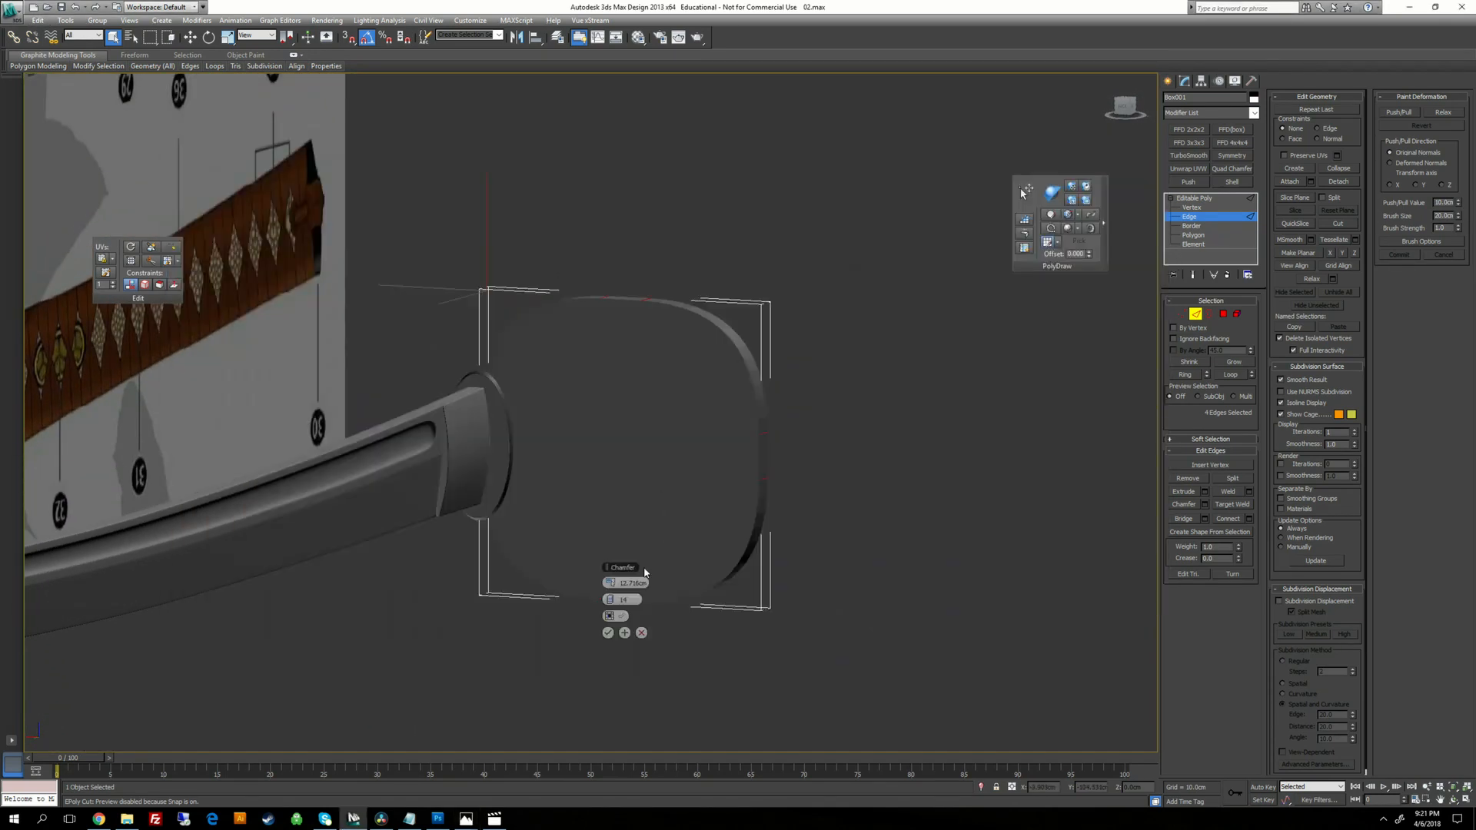
click(608, 632)
alt+middle_drag(609, 635, 631, 631)
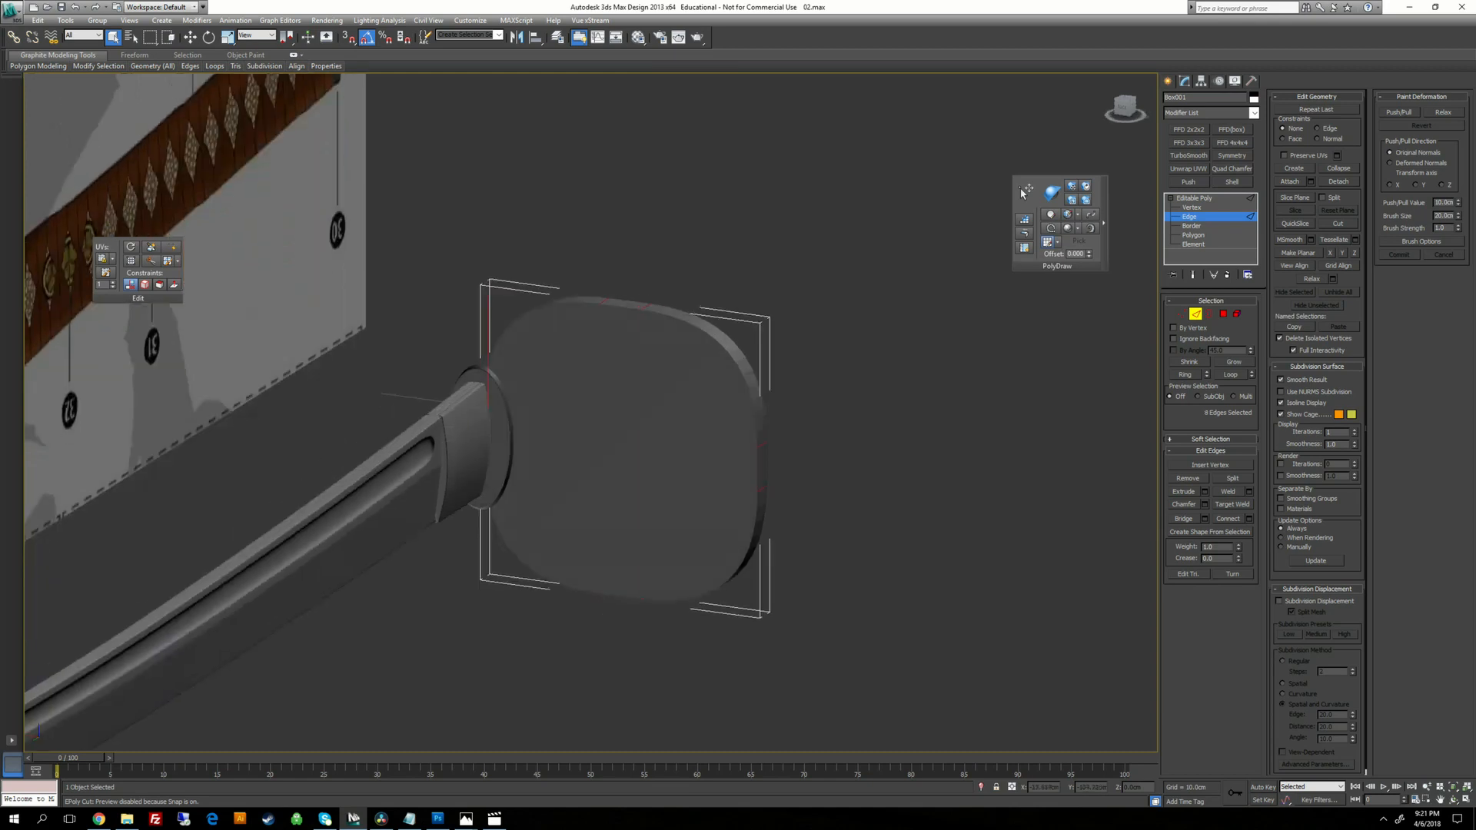
Return to object level, scale the guard plate narrower across its face and compare it with the katana photo.
click(1224, 211)
key(e)
key(r)
drag(573, 440, 523, 439)
key(alt+Tab)
key(alt+Tab)
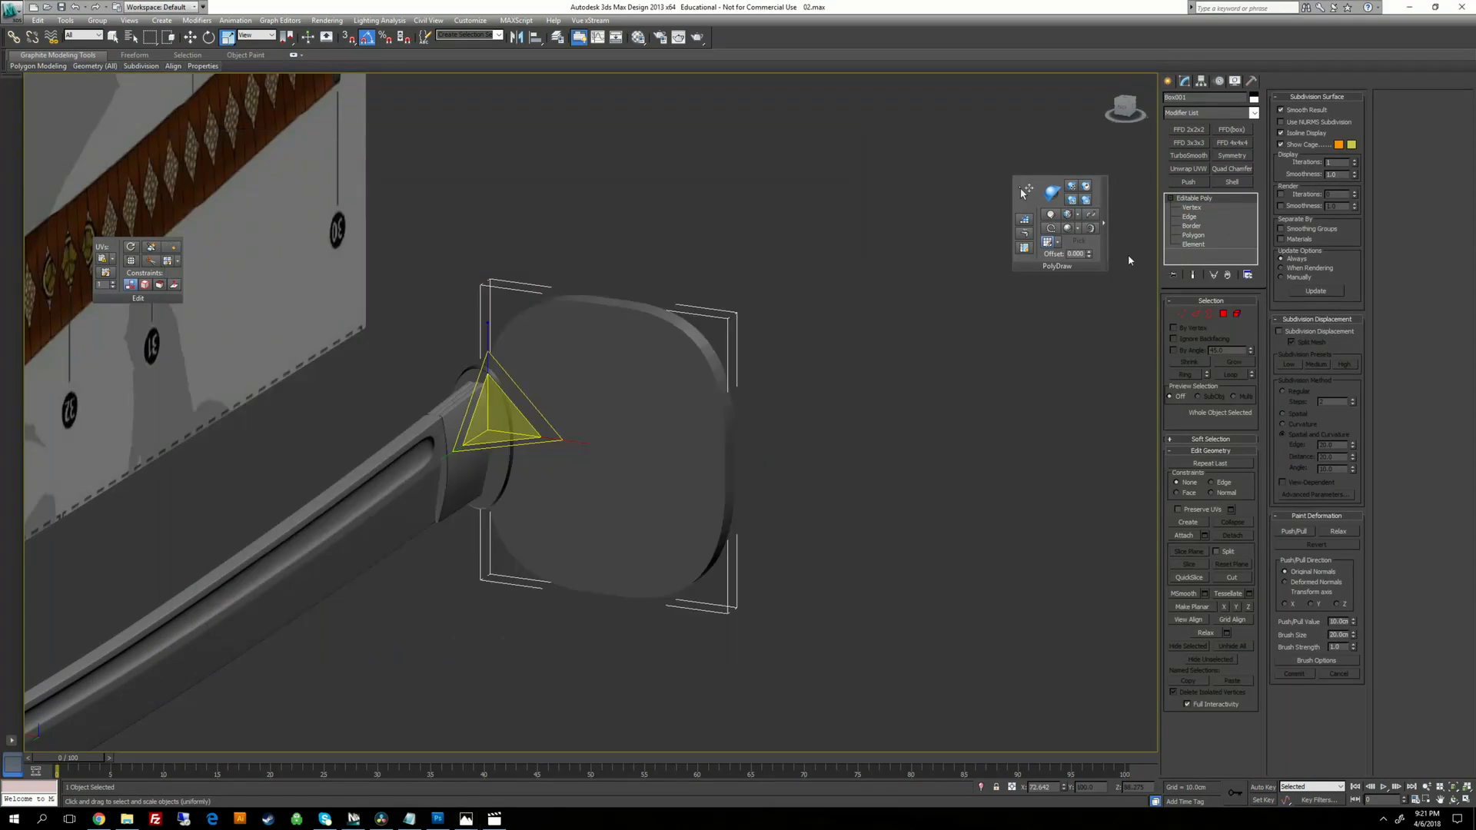
Center the guard plate's pivot on the object and leave pivot editing.
click(1127, 255)
click(599, 446)
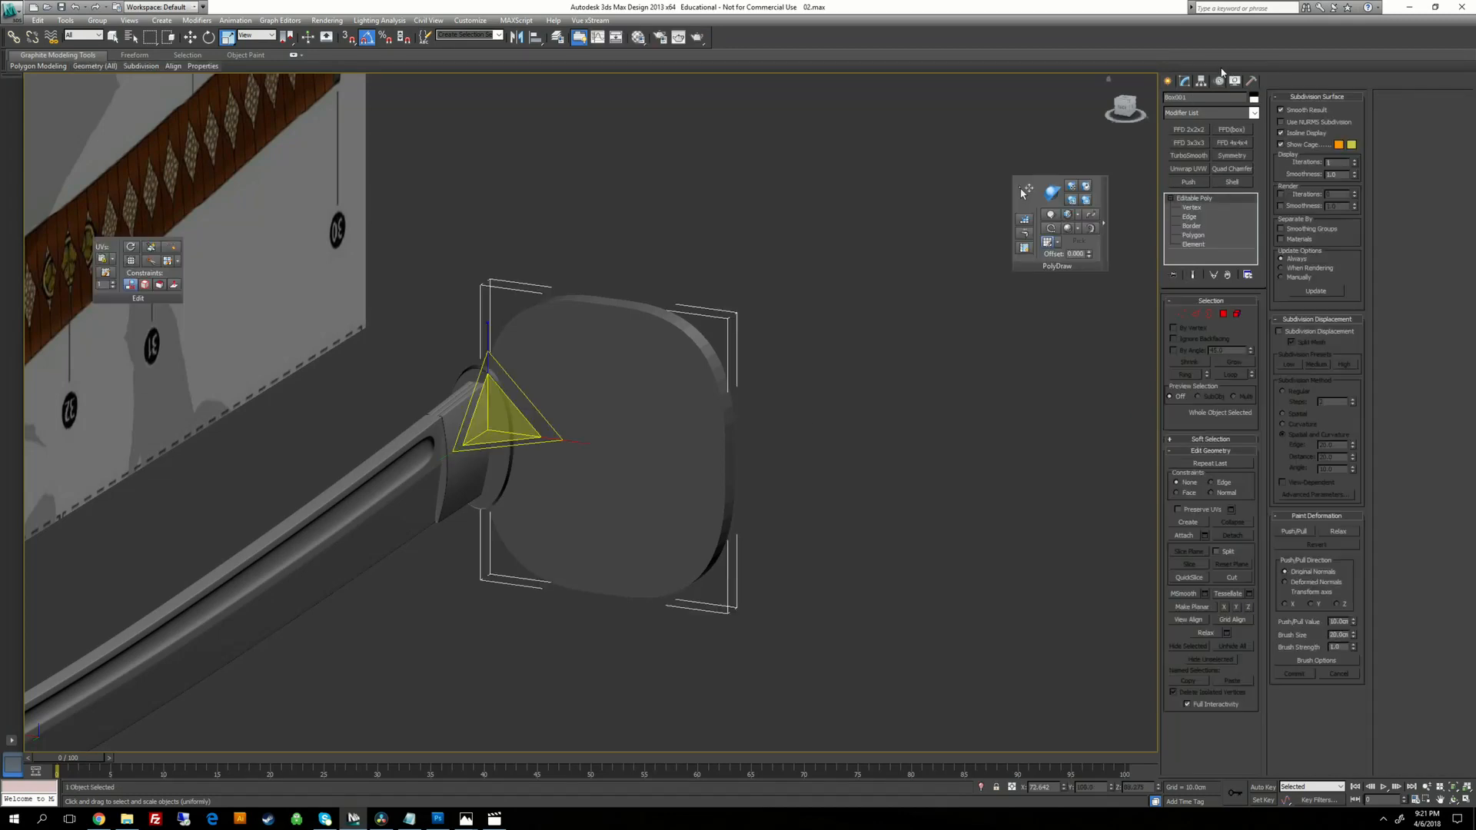
click(1200, 80)
click(1211, 214)
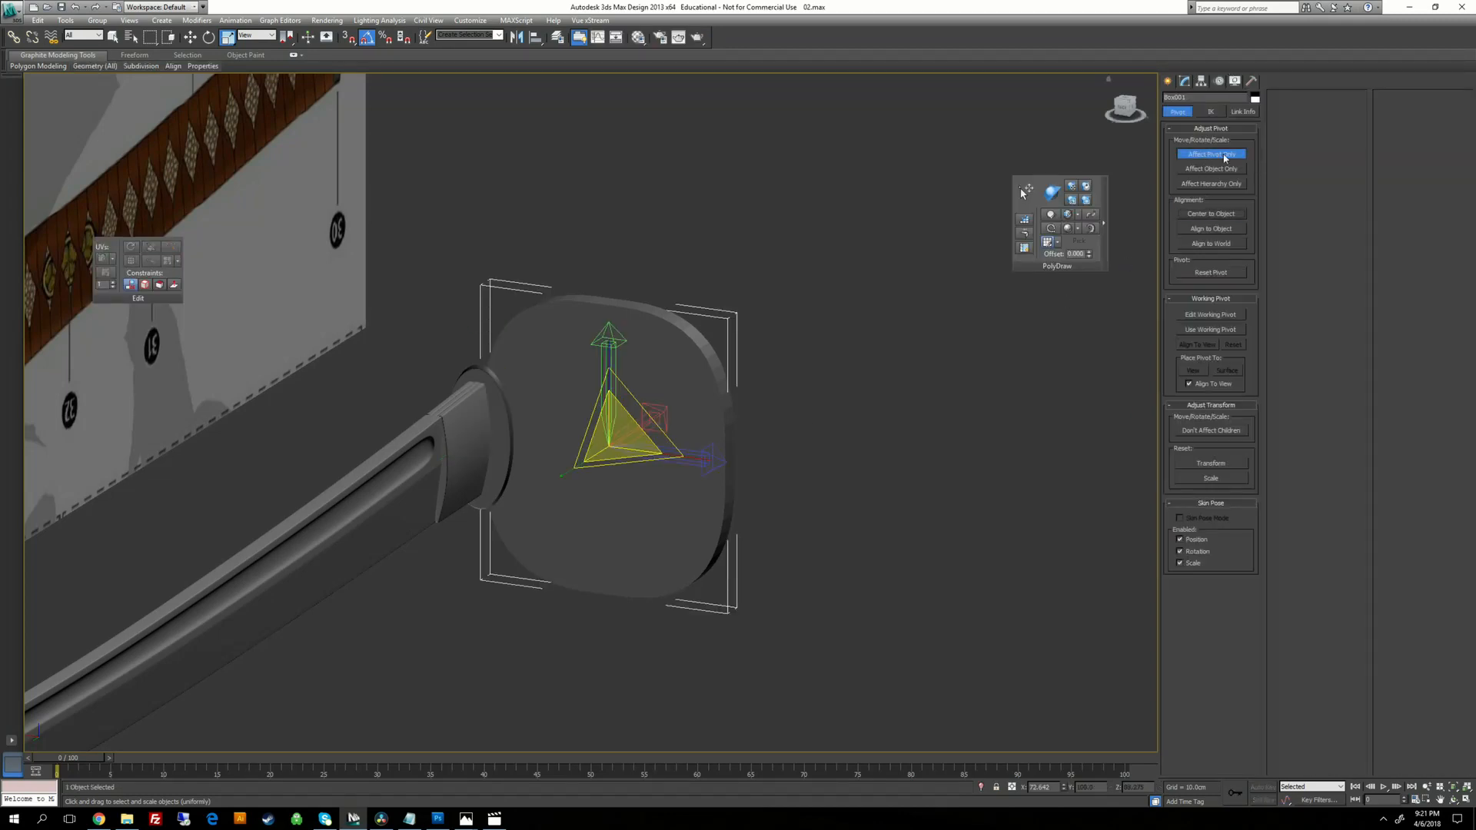
click(1210, 154)
Scale the guard plate slightly narrower about its centered pivot, checking its proportions against the katana photo.
key(r)
key(w)
key(e)
key(r)
key(r)
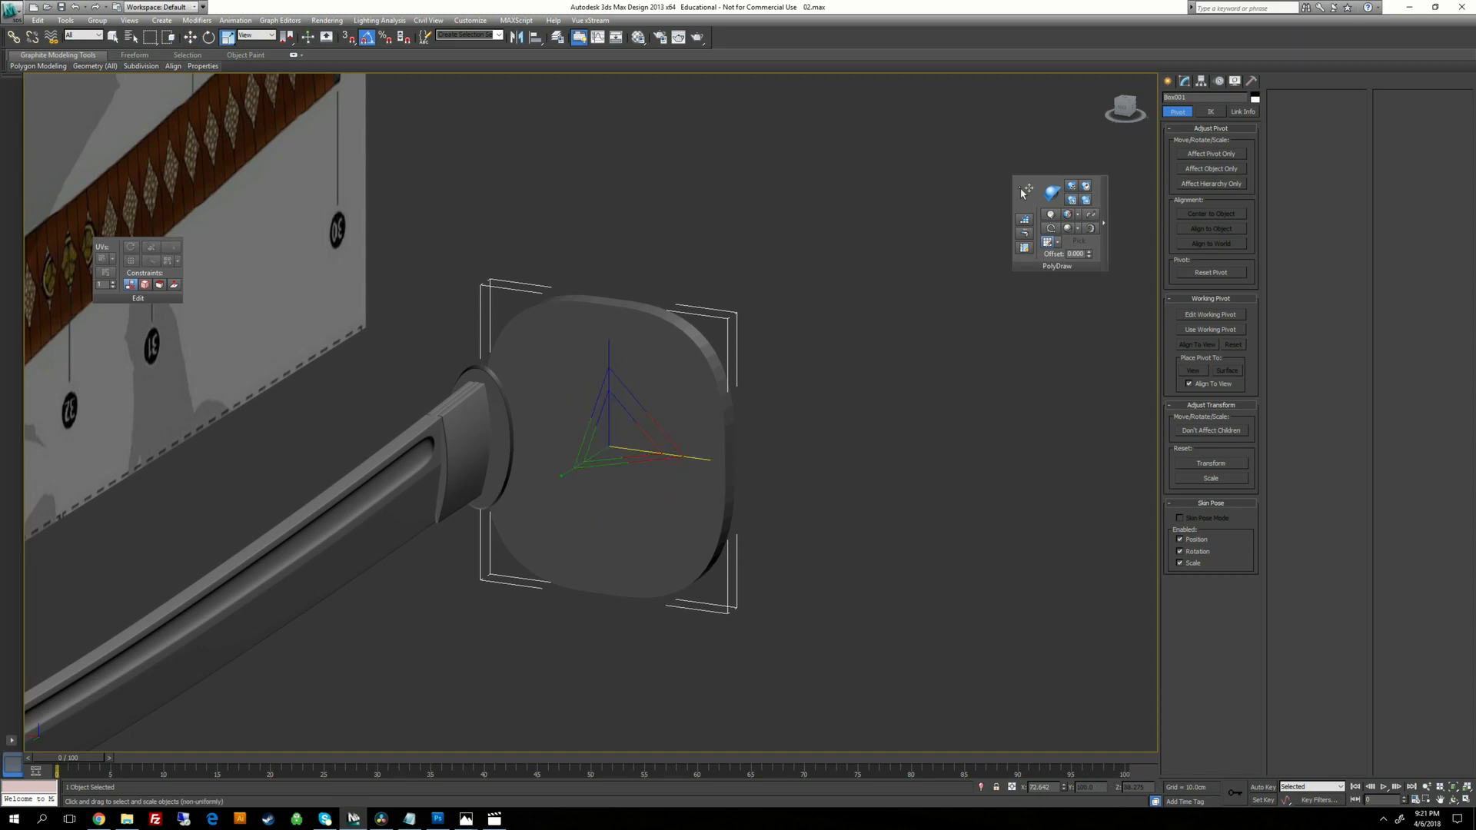
drag(687, 458, 684, 457)
key(alt+Tab)
key(alt+Tab)
key(alt+Tab)
key(alt+Tab)
alt+middle_drag(653, 437, 638, 452)
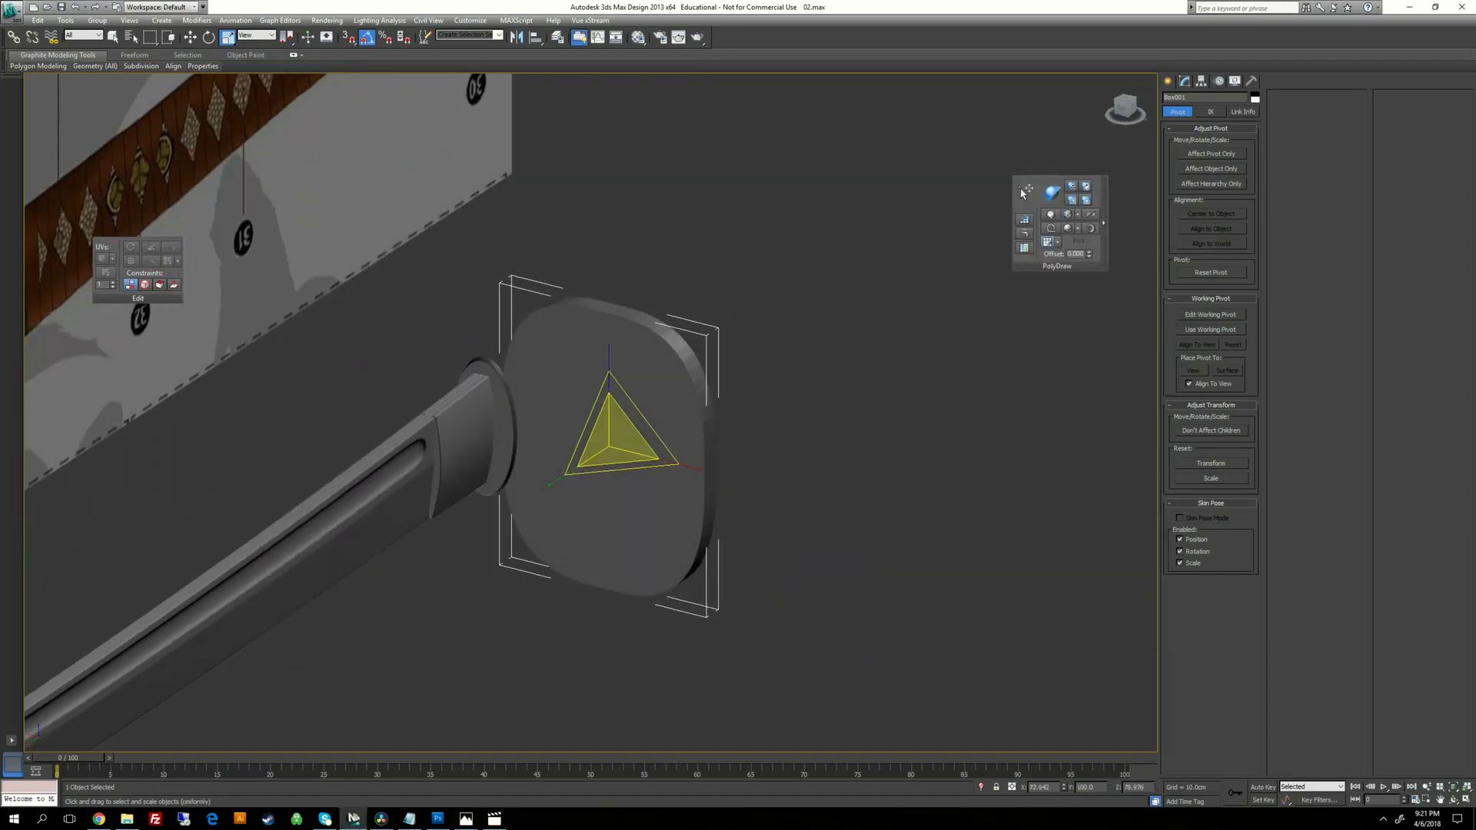
Select the small disc behind the blade collar, scale it wider sideways and compare it with the katana photo.
click(507, 411)
middle_drag(514, 407, 599, 412)
alt+middle_drag(600, 411, 638, 415)
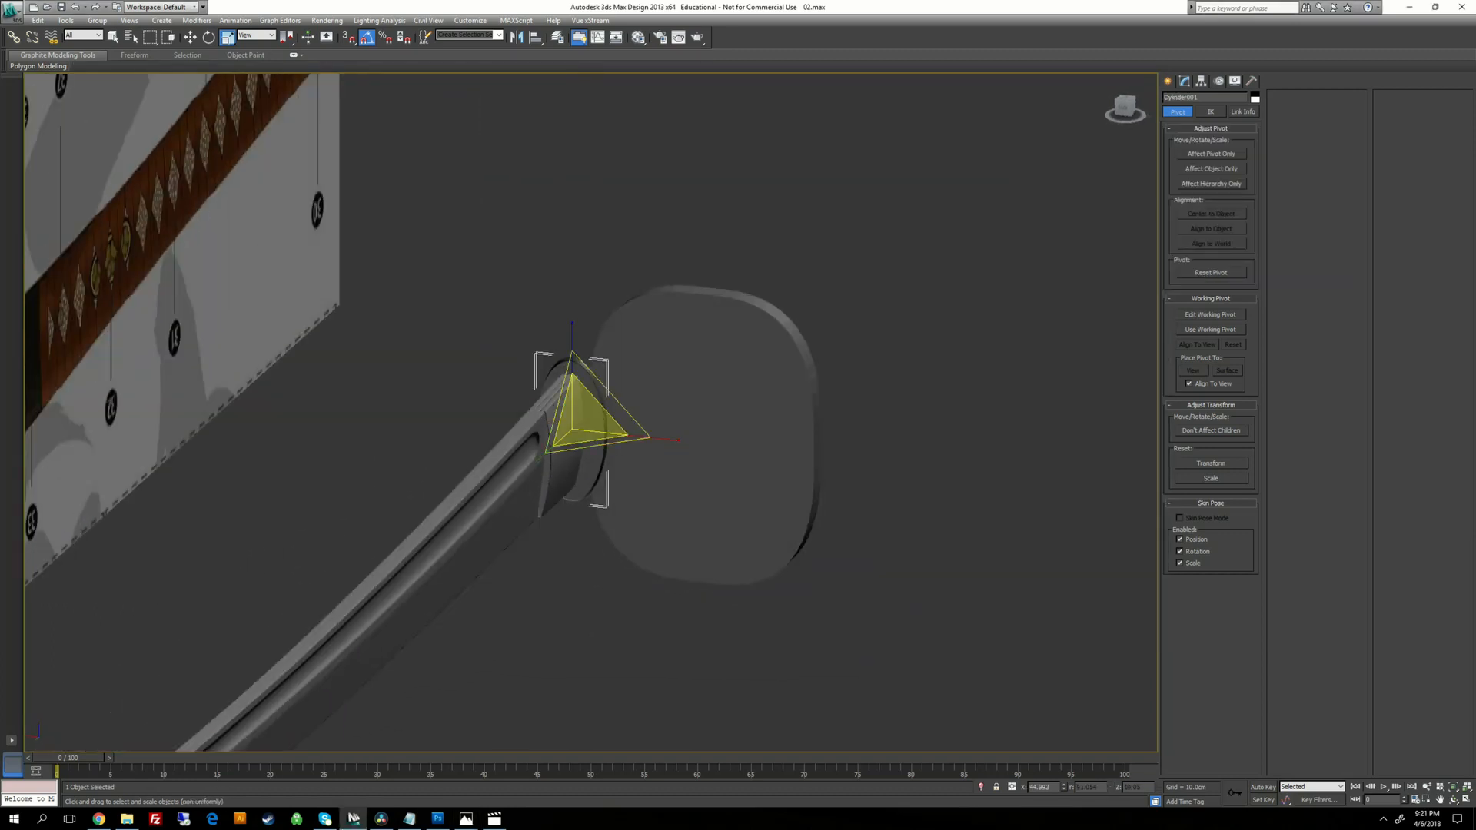
drag(662, 440, 674, 440)
key(alt+Tab)
key(alt+Tab)
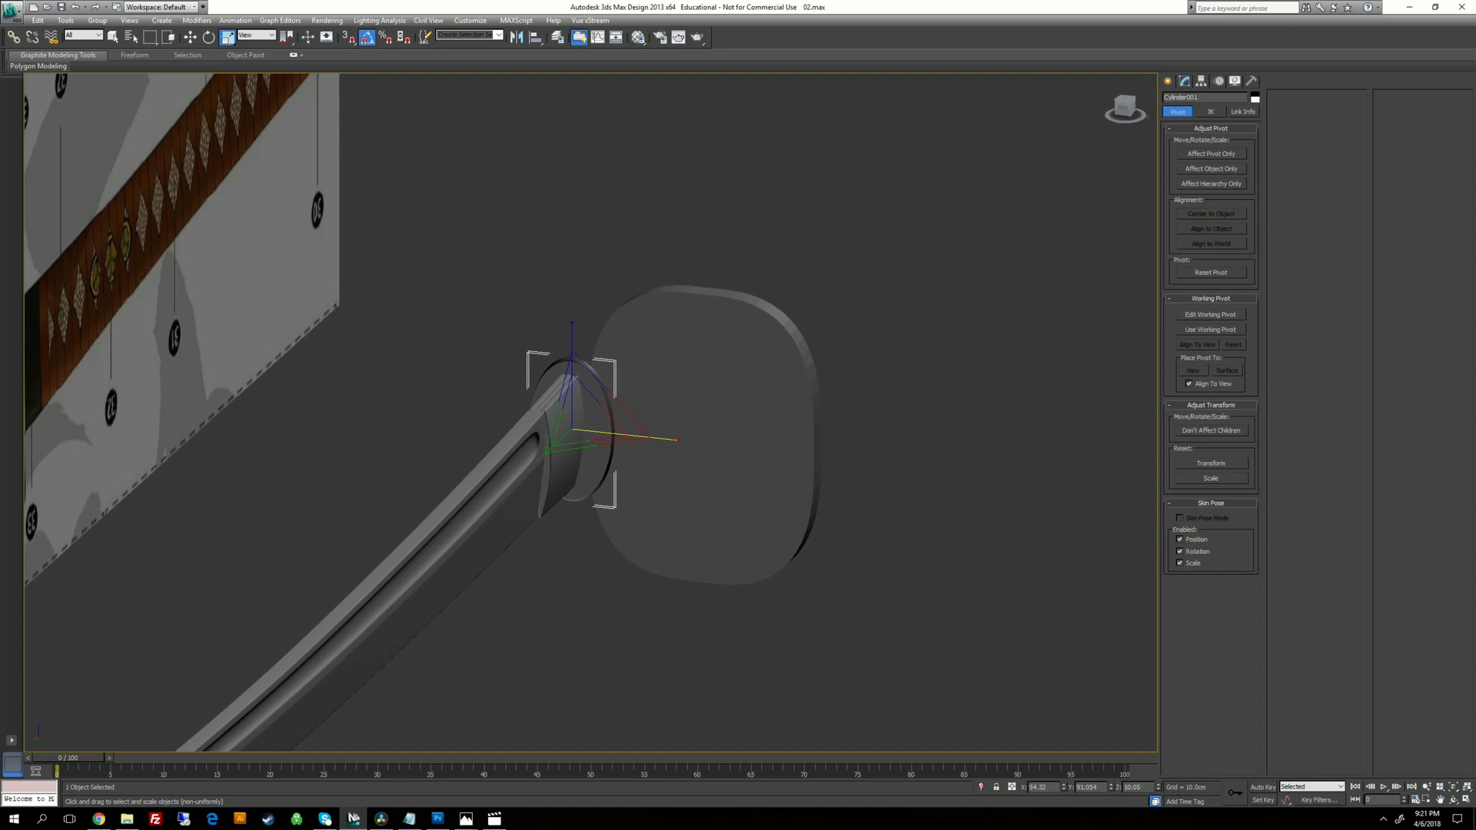
Move the guard plate sideways so that it is centered behind the small disc and blade.
click(704, 448)
alt+middle_drag(704, 438, 712, 462)
key(w)
drag(650, 419, 645, 417)
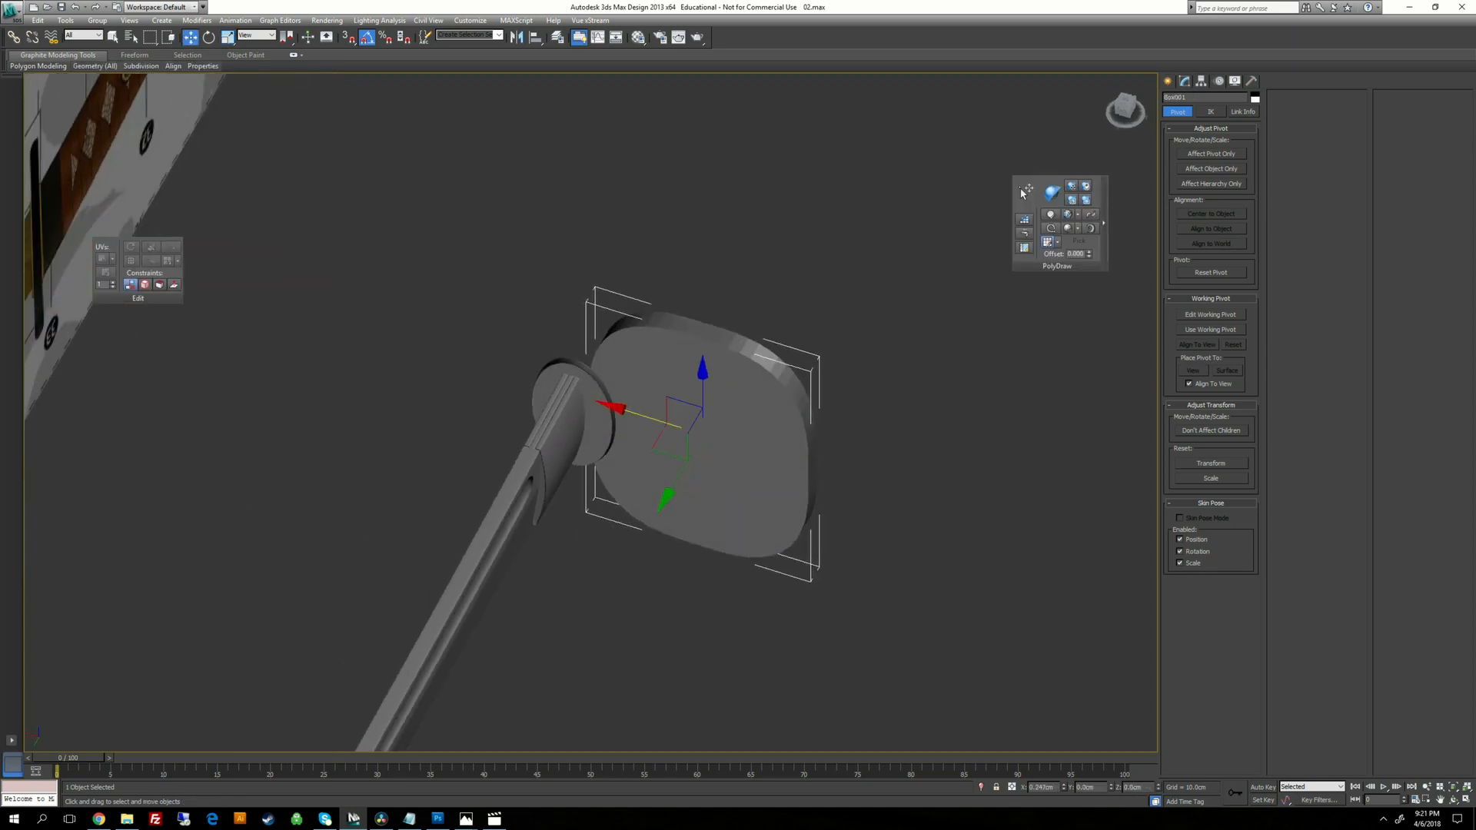
alt+middle_drag(646, 417, 980, 219)
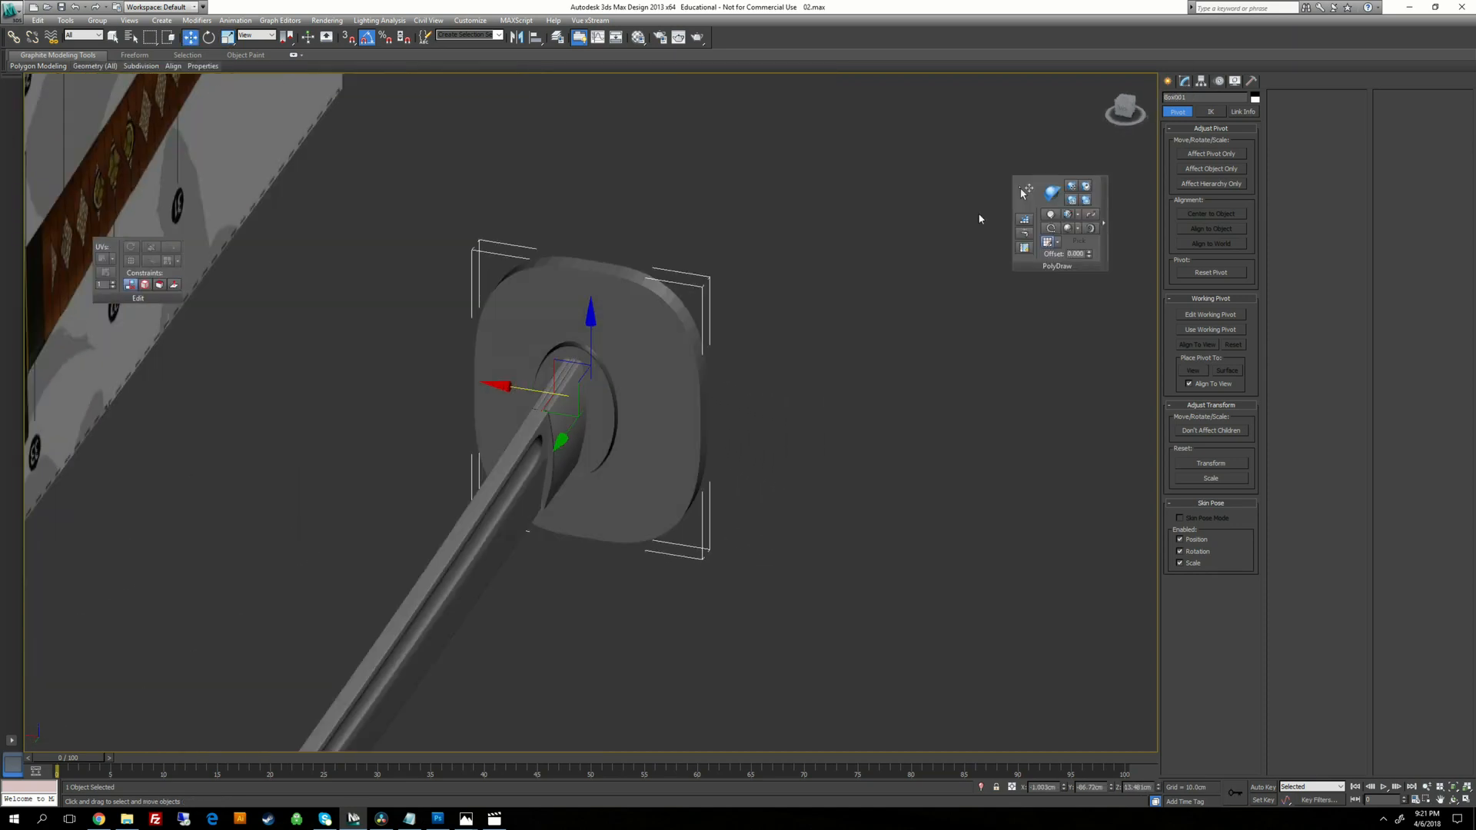
Set the guard plate's X position to 0 cm and compare the hilt area with the katana photo.
right_click(1065, 788)
alt+middle_drag(861, 461, 713, 449)
key(alt+Tab)
key(alt+Tab)
key(alt+Tab)
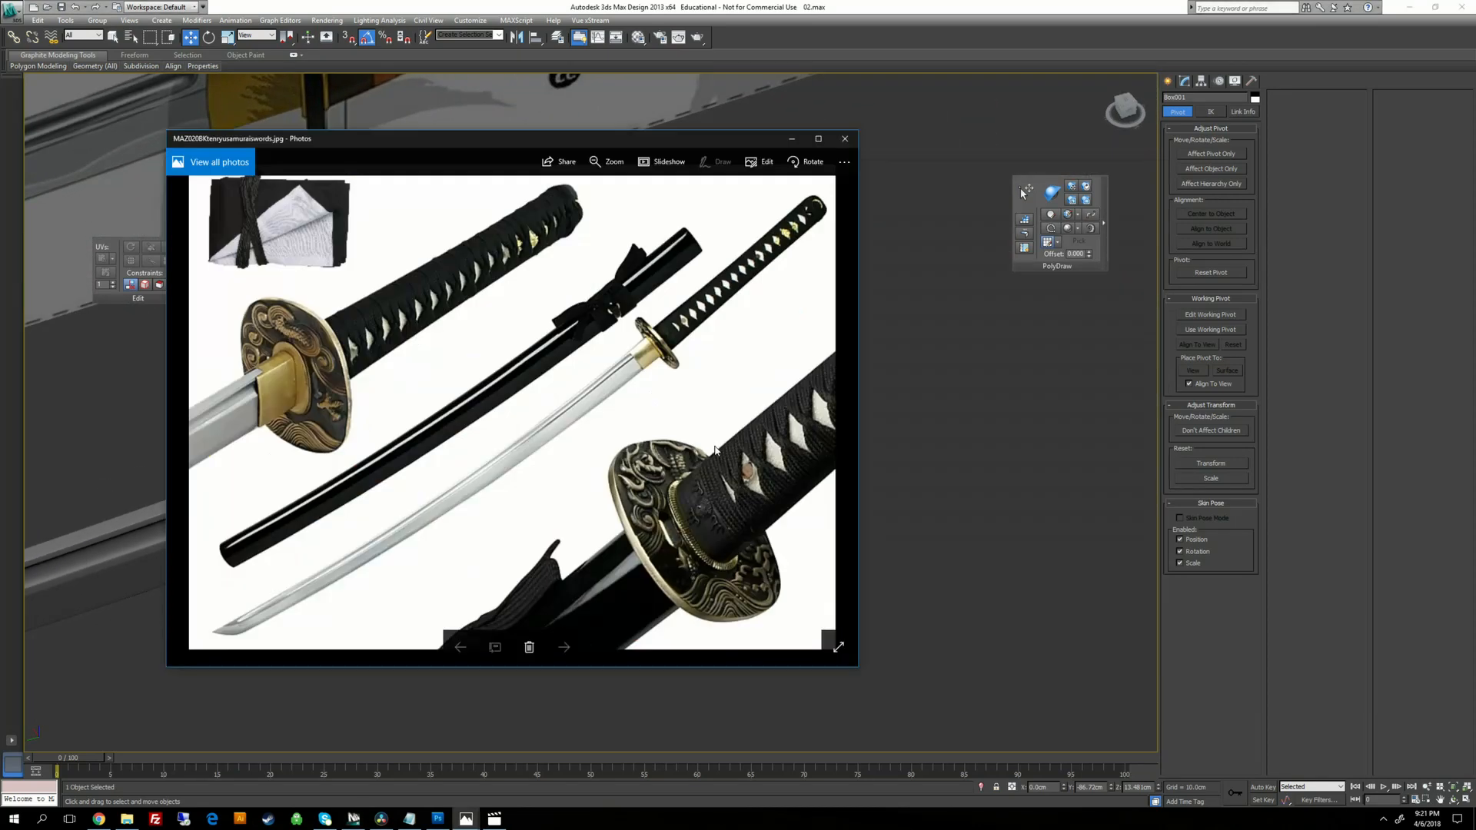
key(alt+Tab)
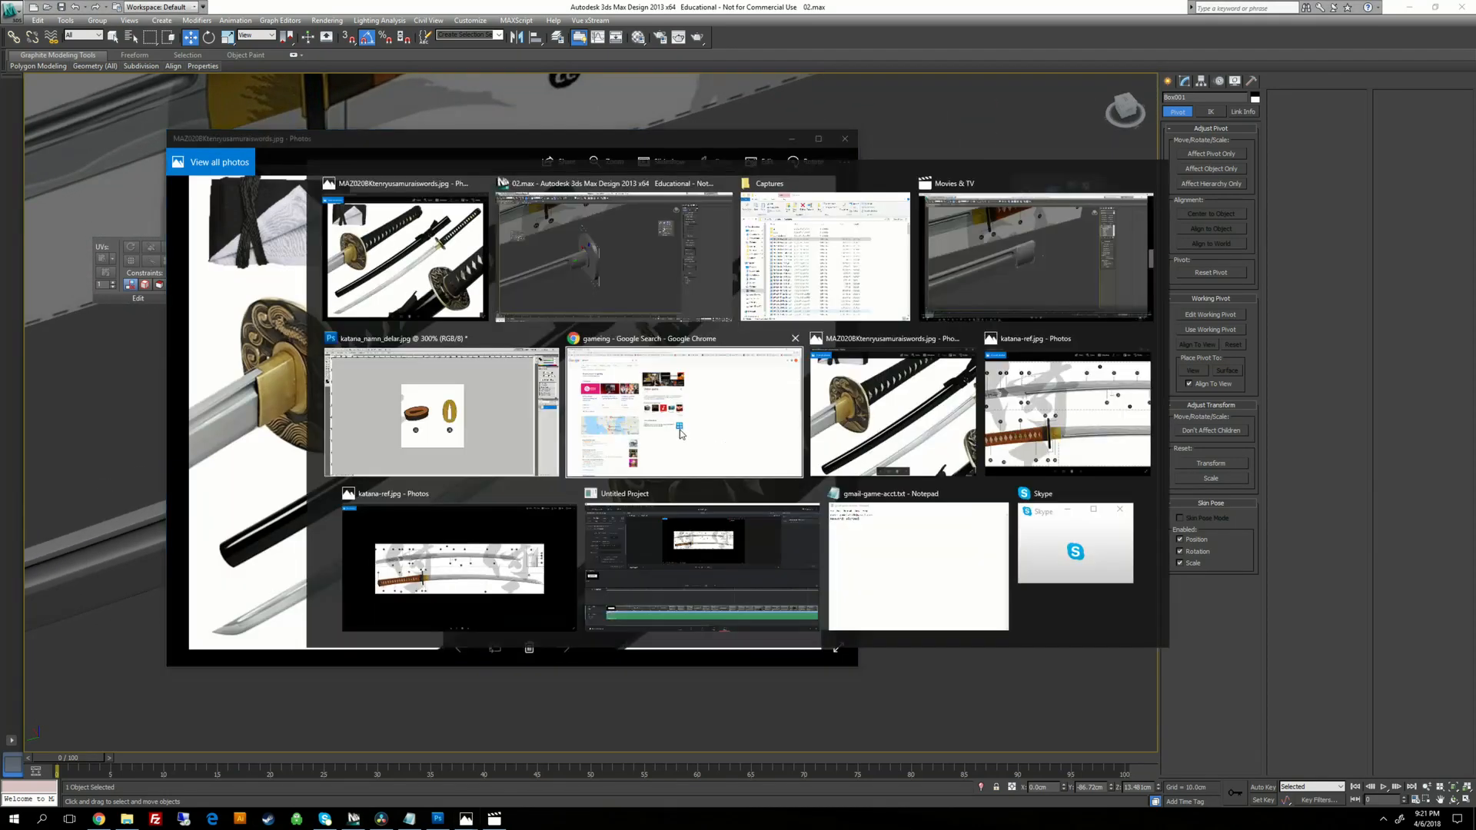
Scale the guard plate thinner along the blade direction and adjust its position against the small disc, checking the katana photo.
key(e)
key(r)
key(r)
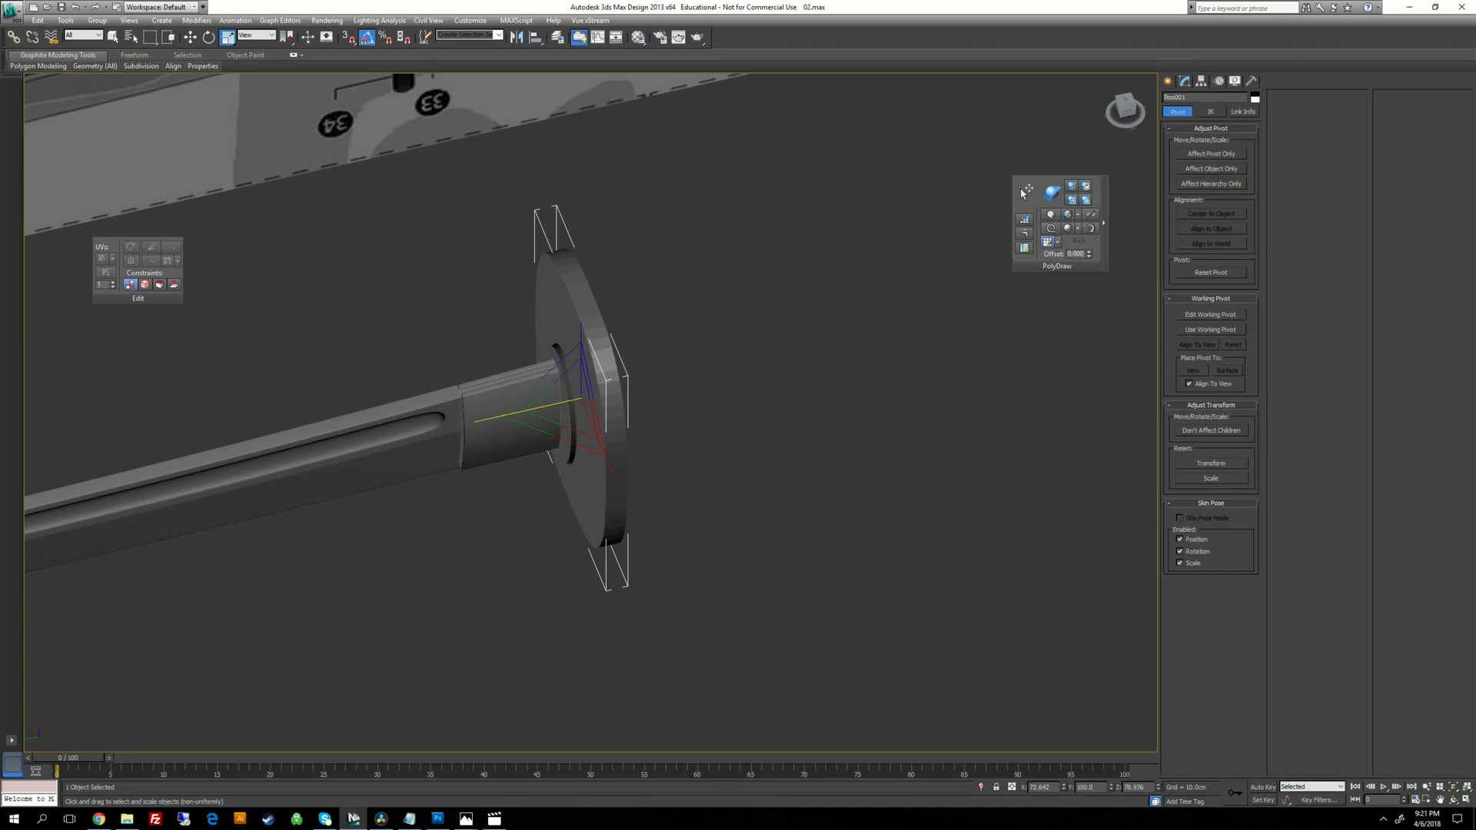
key(w)
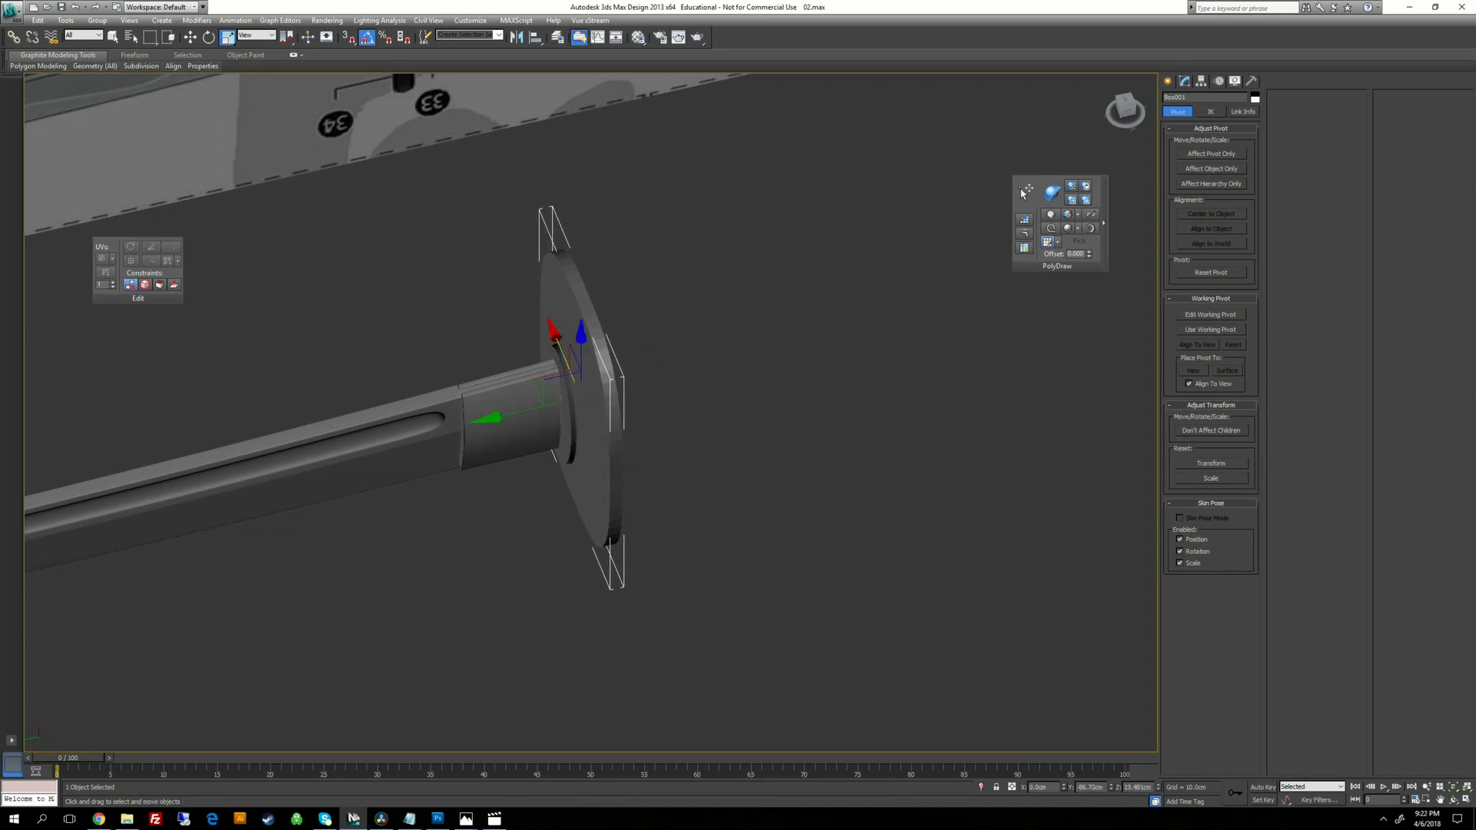
mouse_move(674, 432)
alt+middle_down()
mouse_move(692, 400)
mouse_move(653, 346)
mouse_move(671, 428)
alt+middle_up()
click(671, 428)
key(alt+Tab)
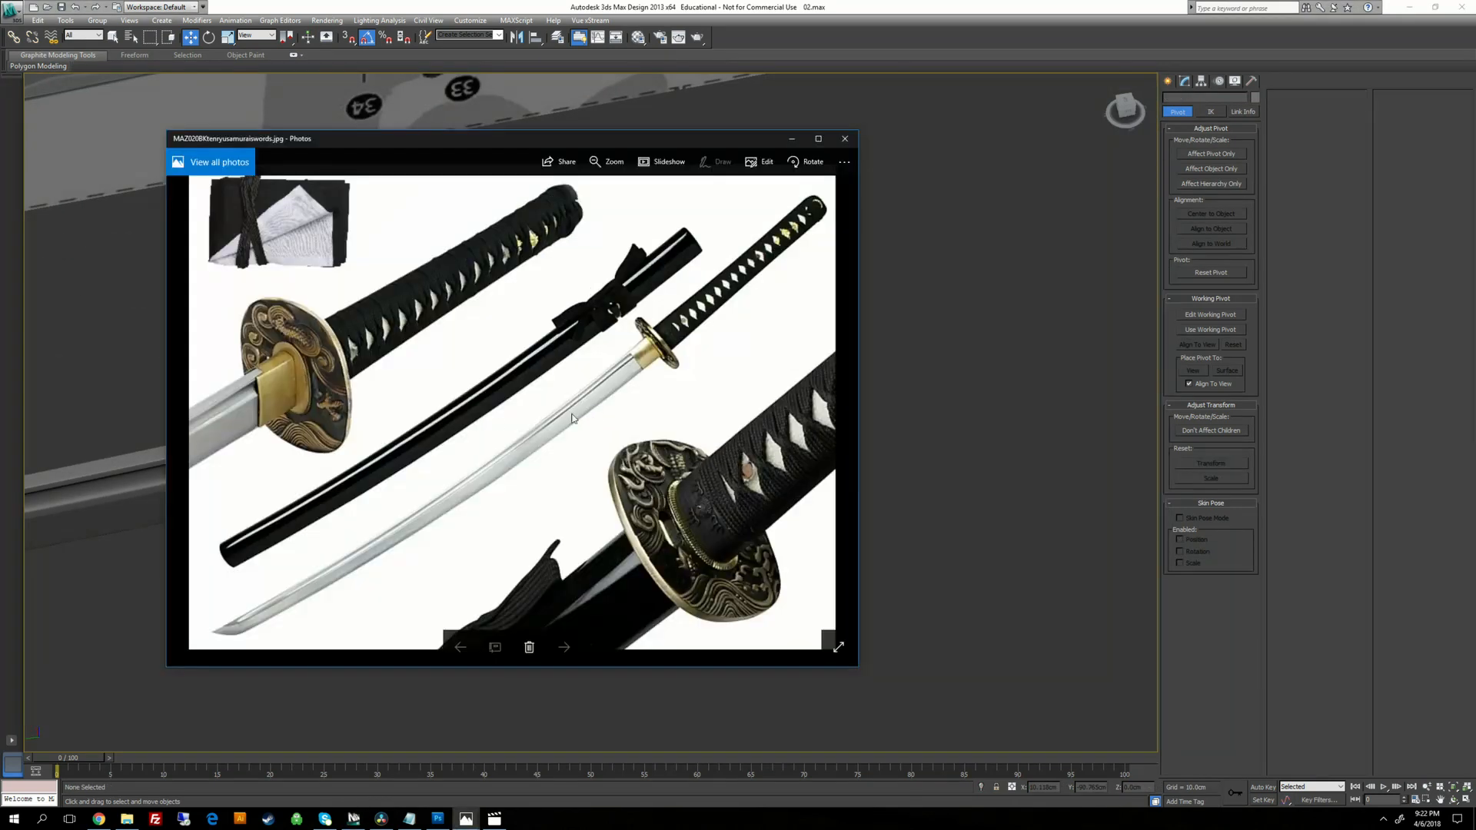
key(alt+Tab)
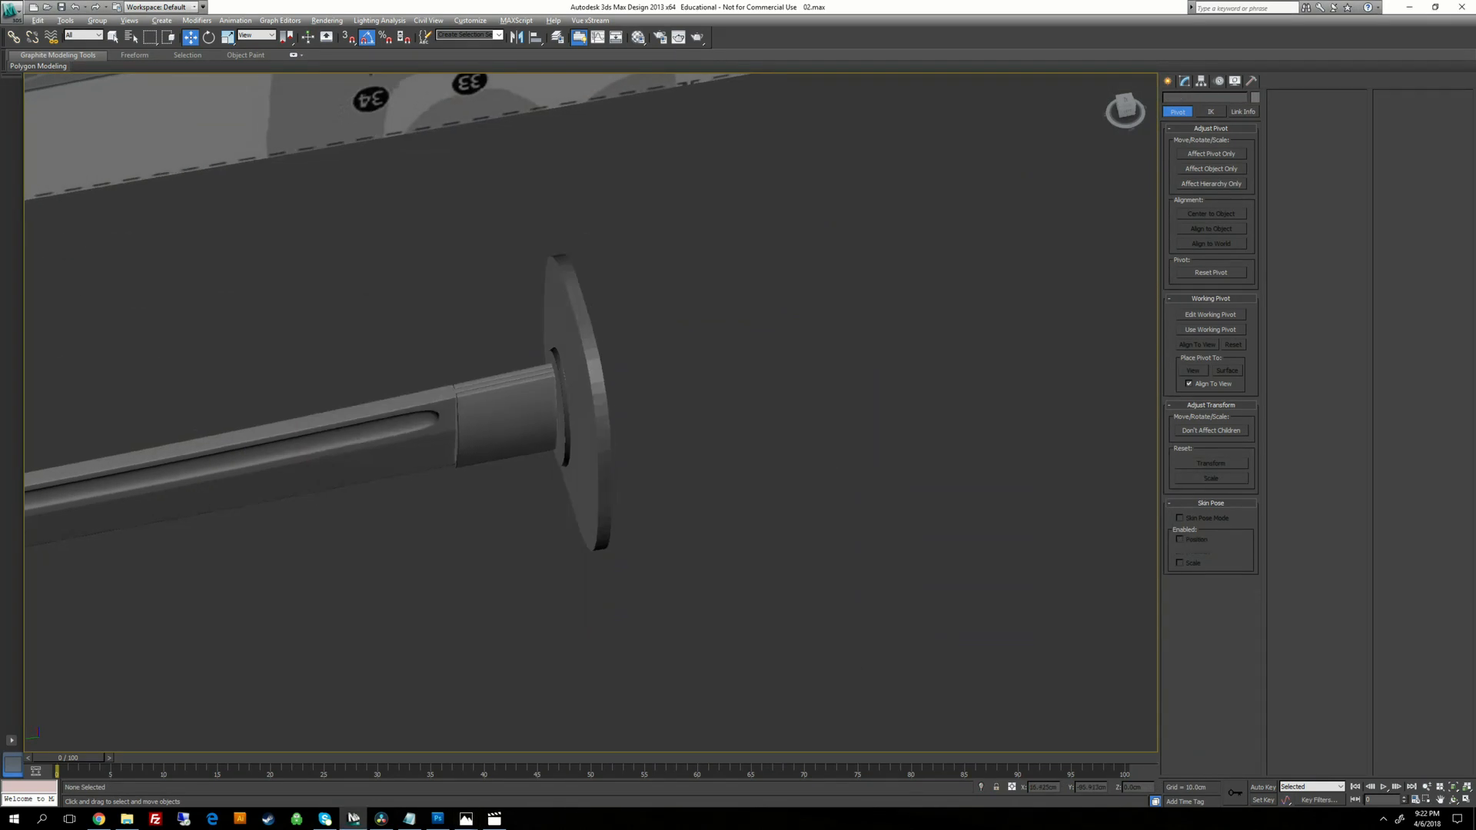
Scale the small disc behind the blade collar thinner along the blade direction and compare it with the katana photo.
scroll(584, 470, up, 3)
click(486, 453)
key(e)
key(r)
key(r)
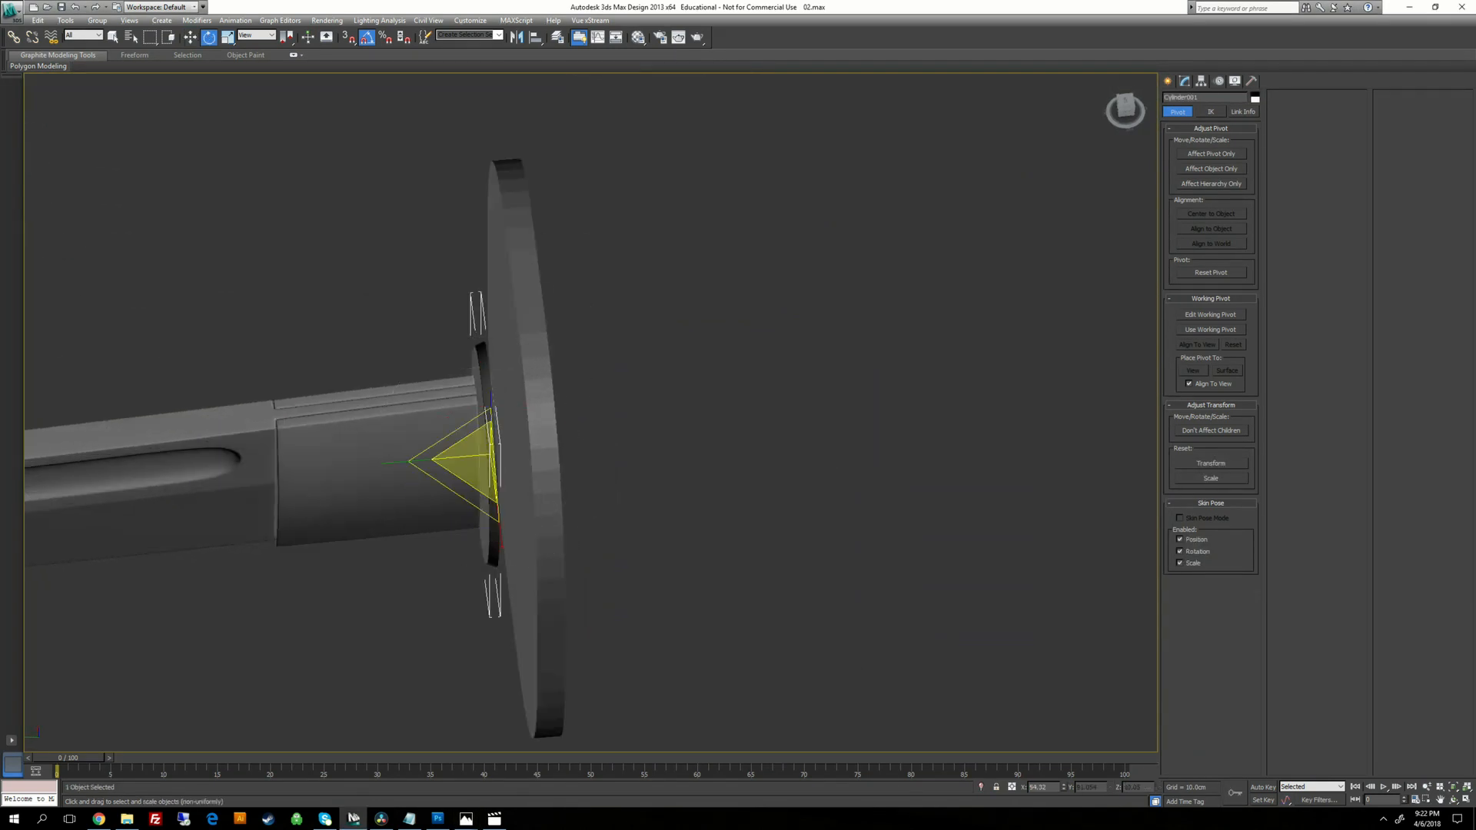
drag(423, 453, 446, 461)
alt+middle_drag(446, 461, 580, 440)
scroll(538, 507, down, 3)
scroll(597, 346, down, 3)
key(alt+Tab)
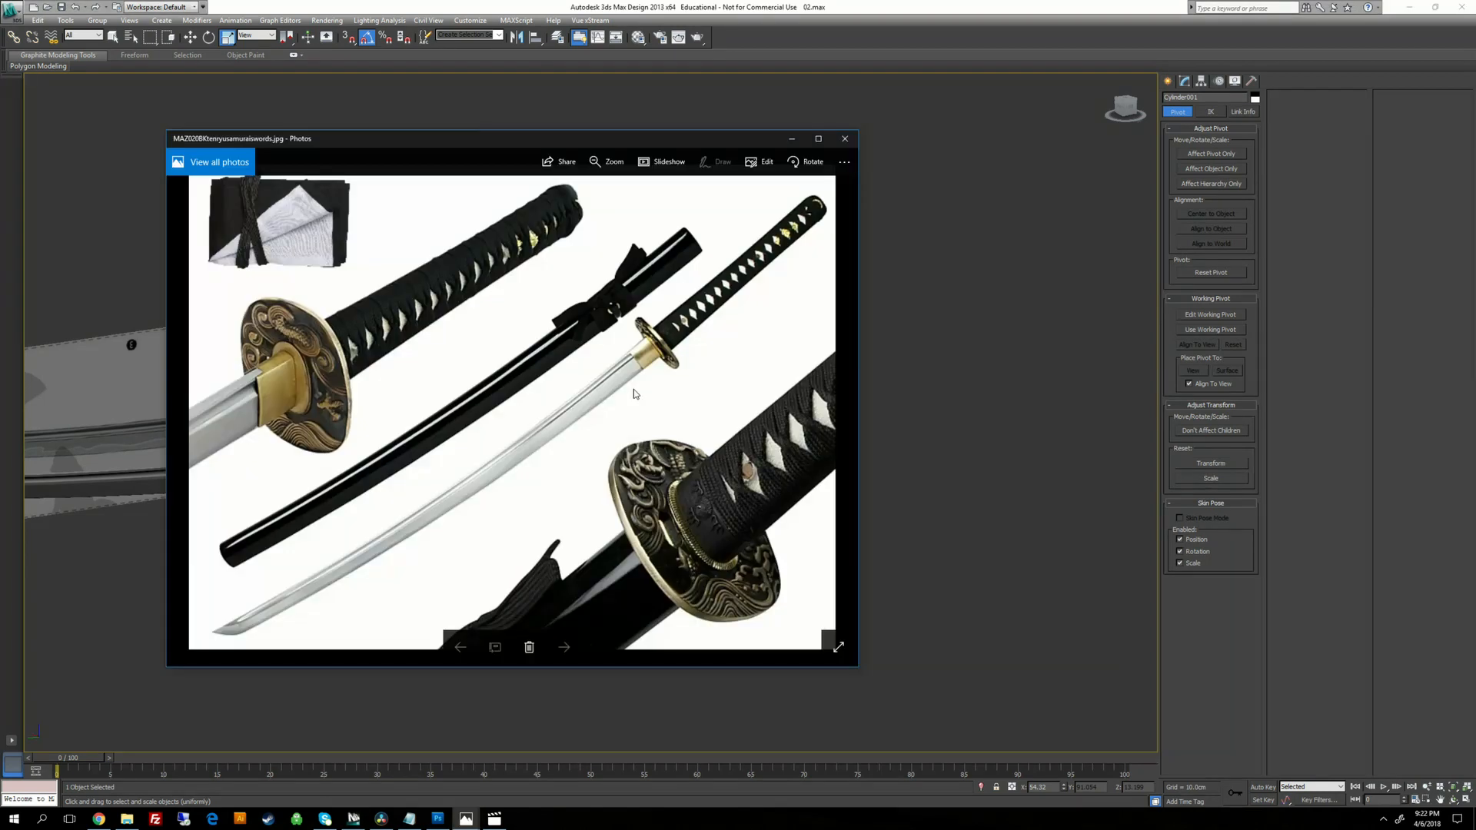
key(alt+Tab)
alt+middle_drag(633, 389, 680, 419)
key(alt+Tab)
key(alt+Tab)
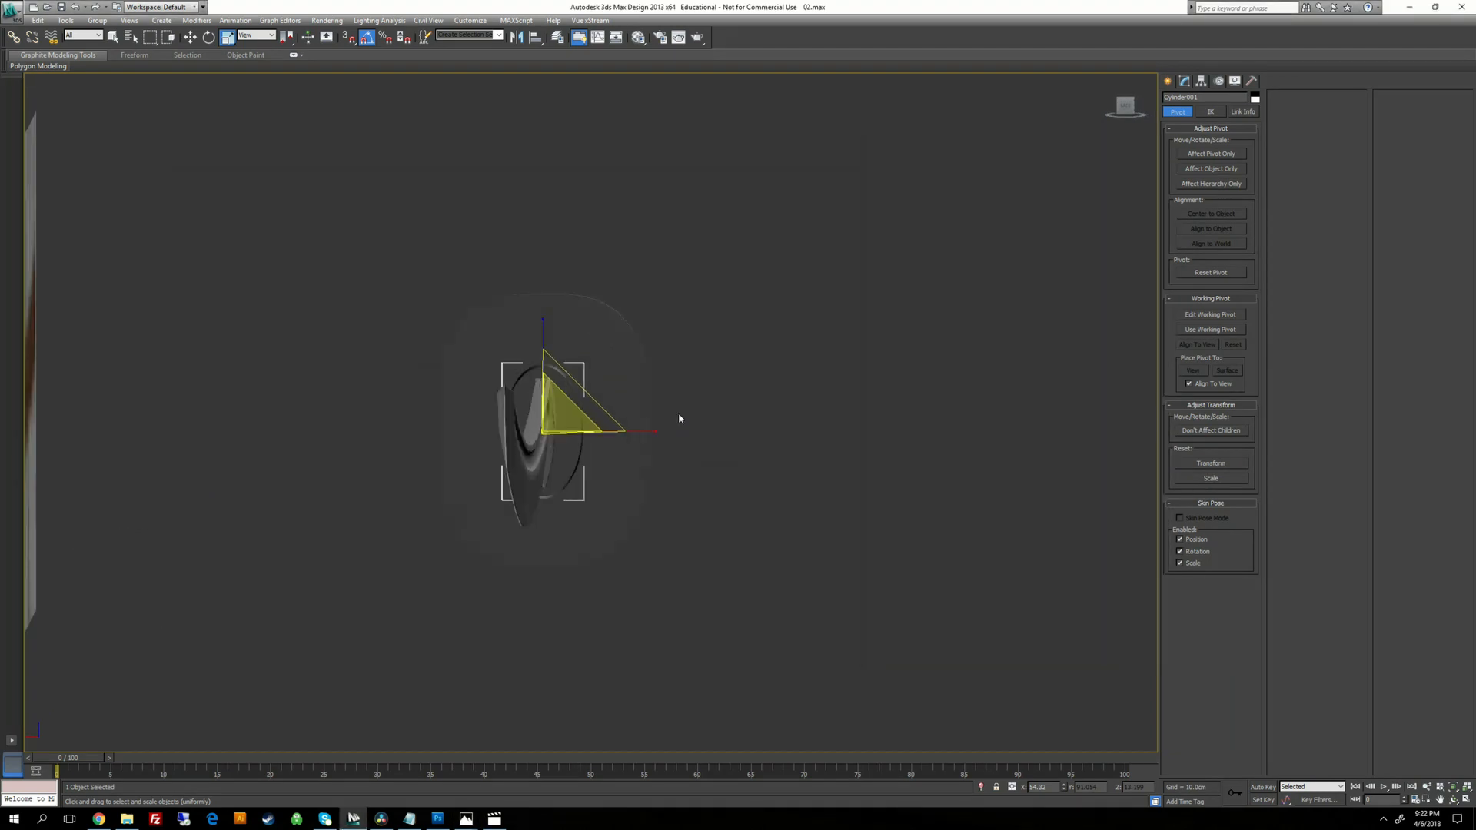
Select the guard plate and open its Editable Poly settings.
click(638, 392)
scroll(723, 428, up, 2)
drag(1133, 116, 1127, 89)
click(1187, 81)
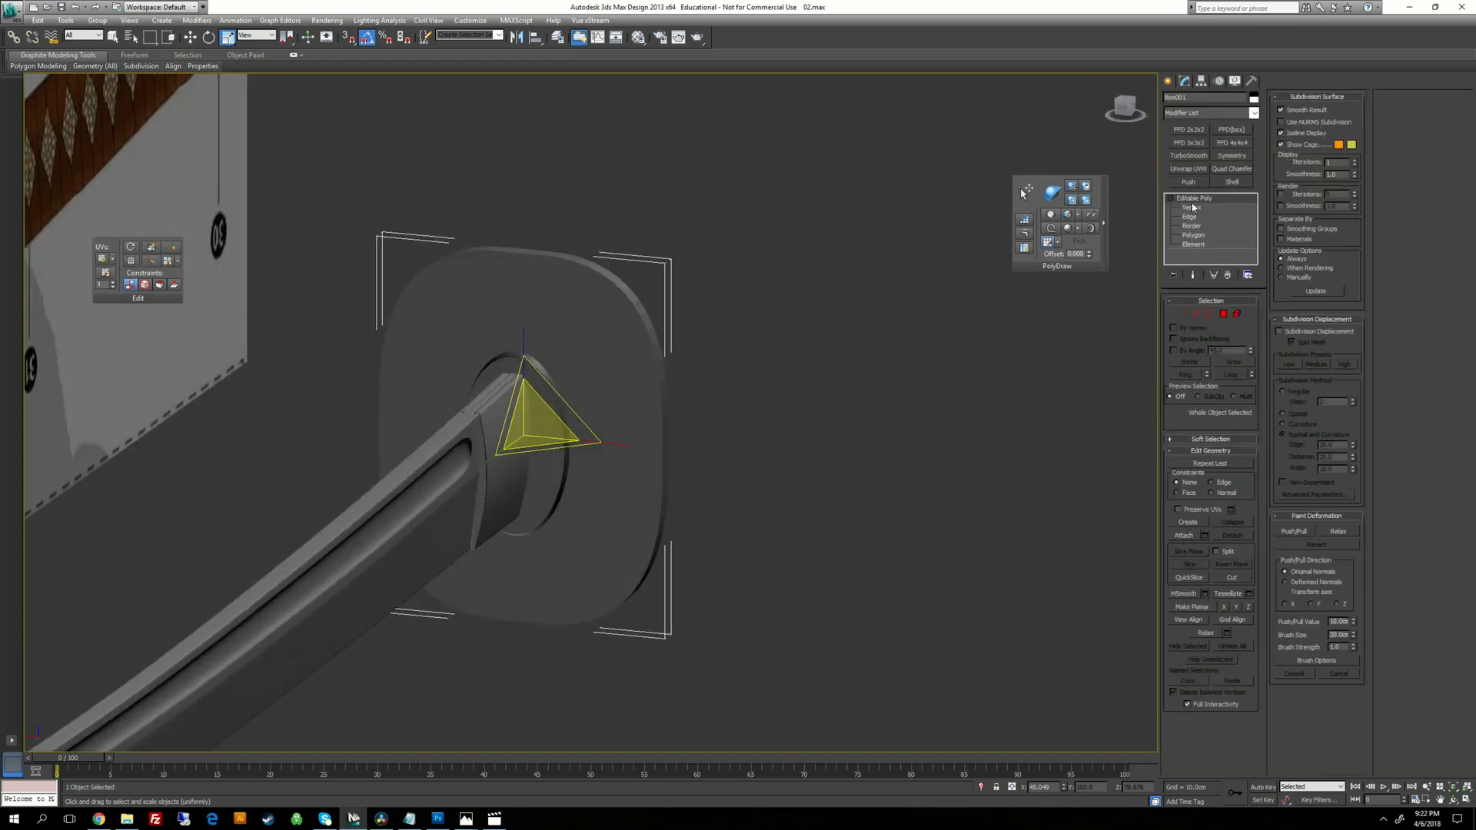
click(1190, 216)
alt+middle_drag(818, 364, 723, 385)
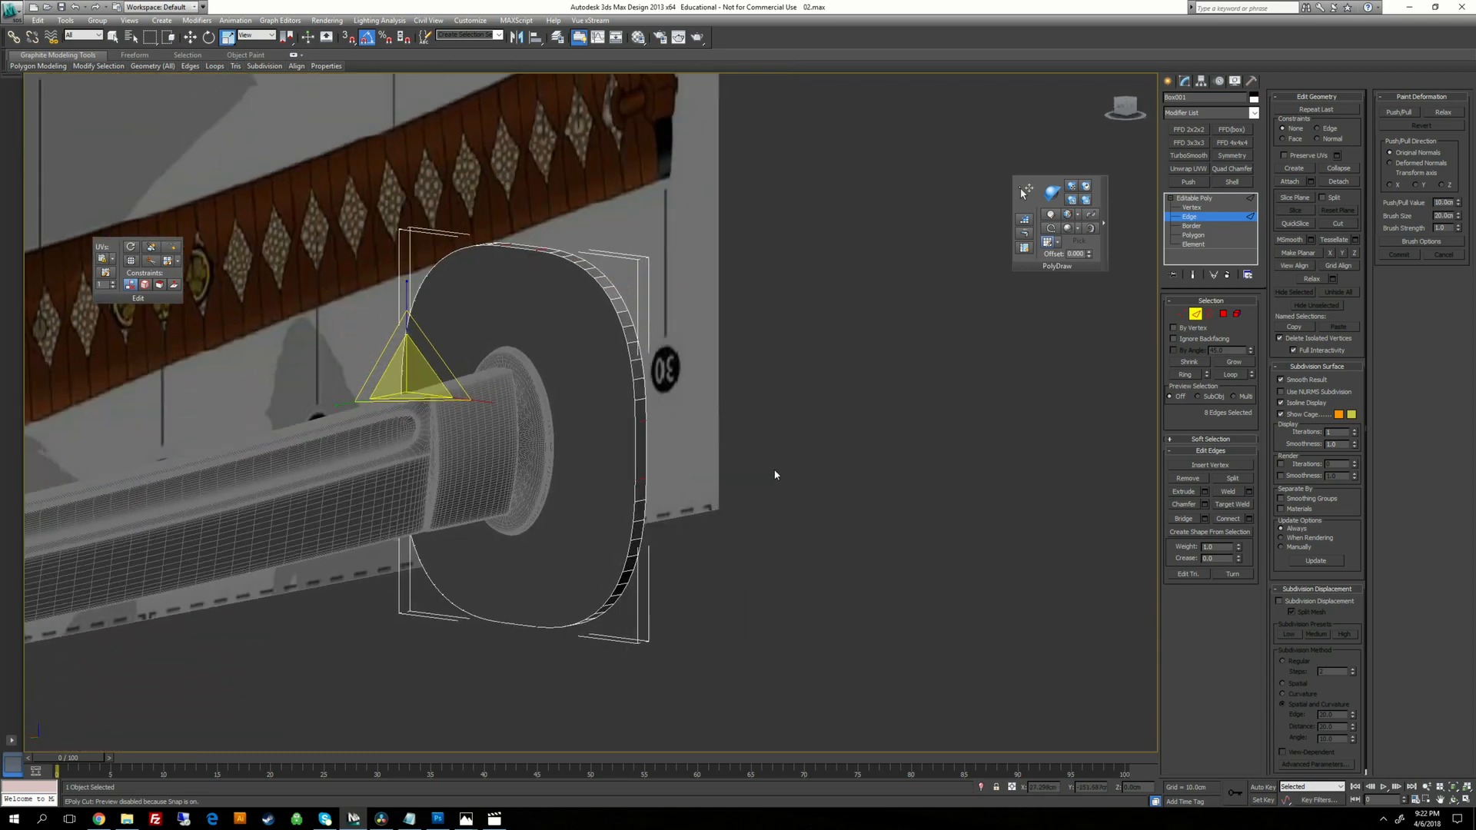
click(775, 475)
click(641, 362)
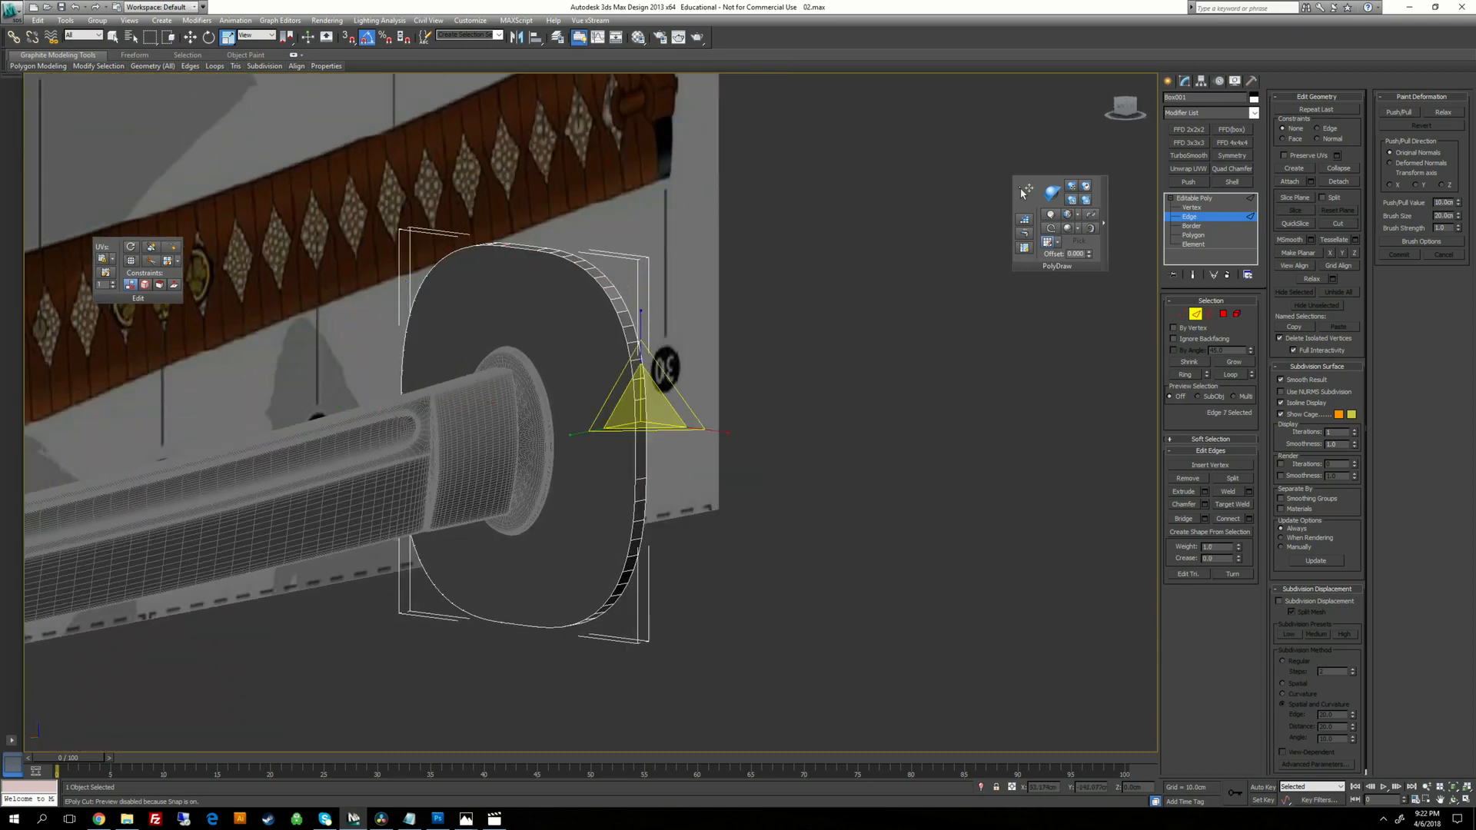
mouse_move(619, 479)
alt+middle_down()
mouse_move(592, 469)
mouse_move(627, 483)
alt+middle_up()
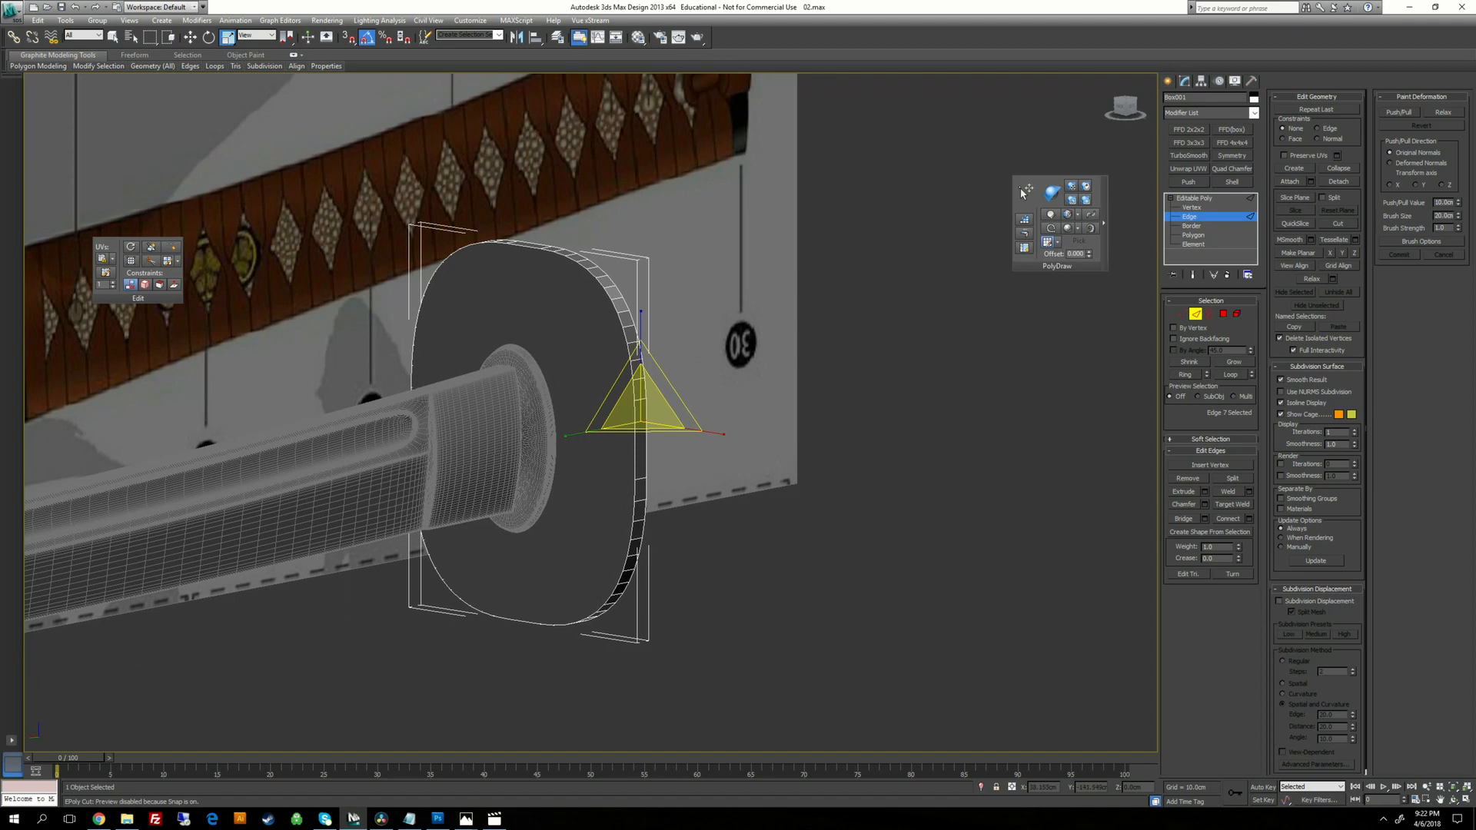
click(635, 460)
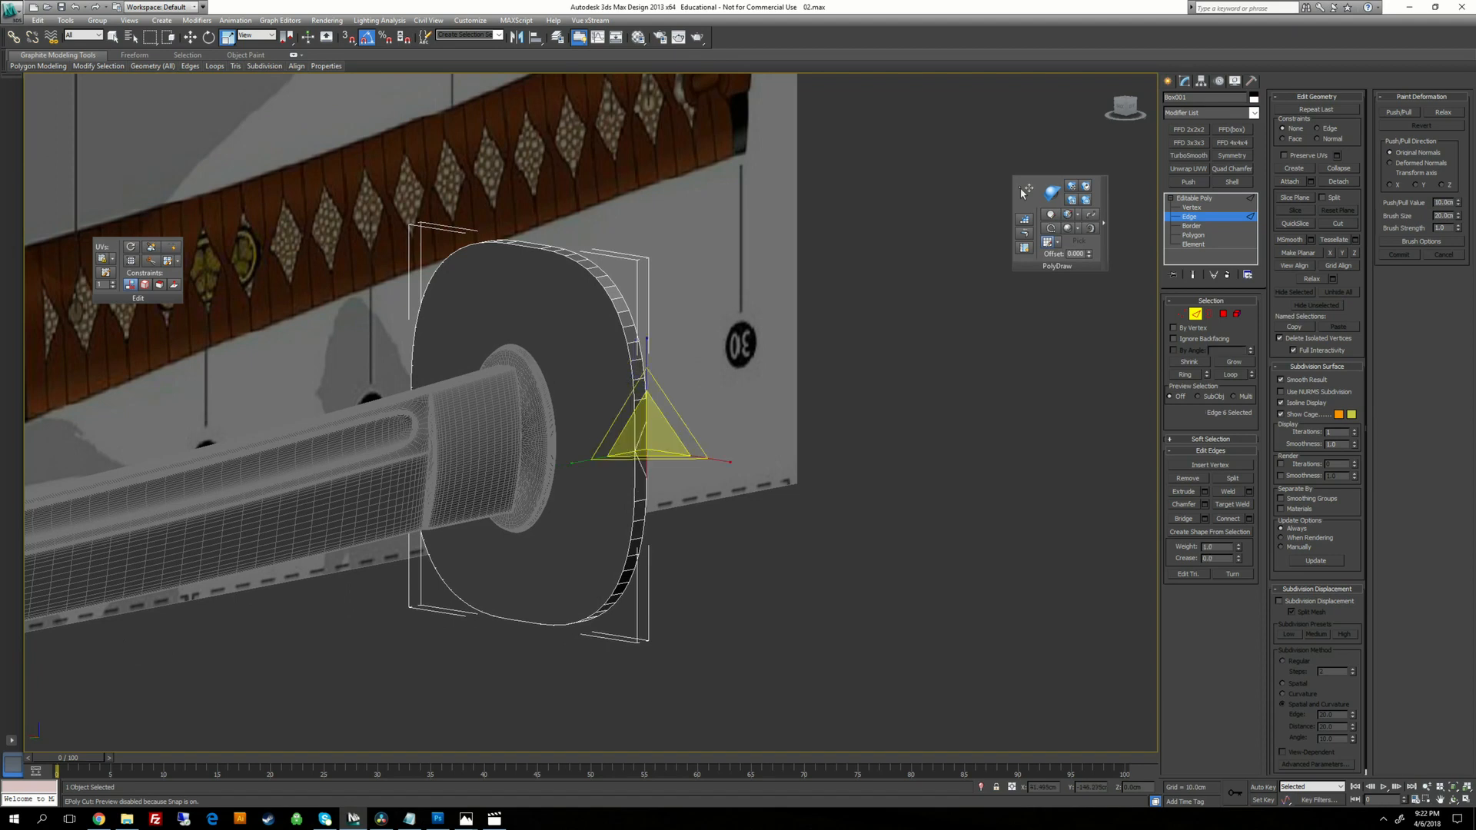
click(542, 444)
alt+middle_drag(542, 445, 598, 472)
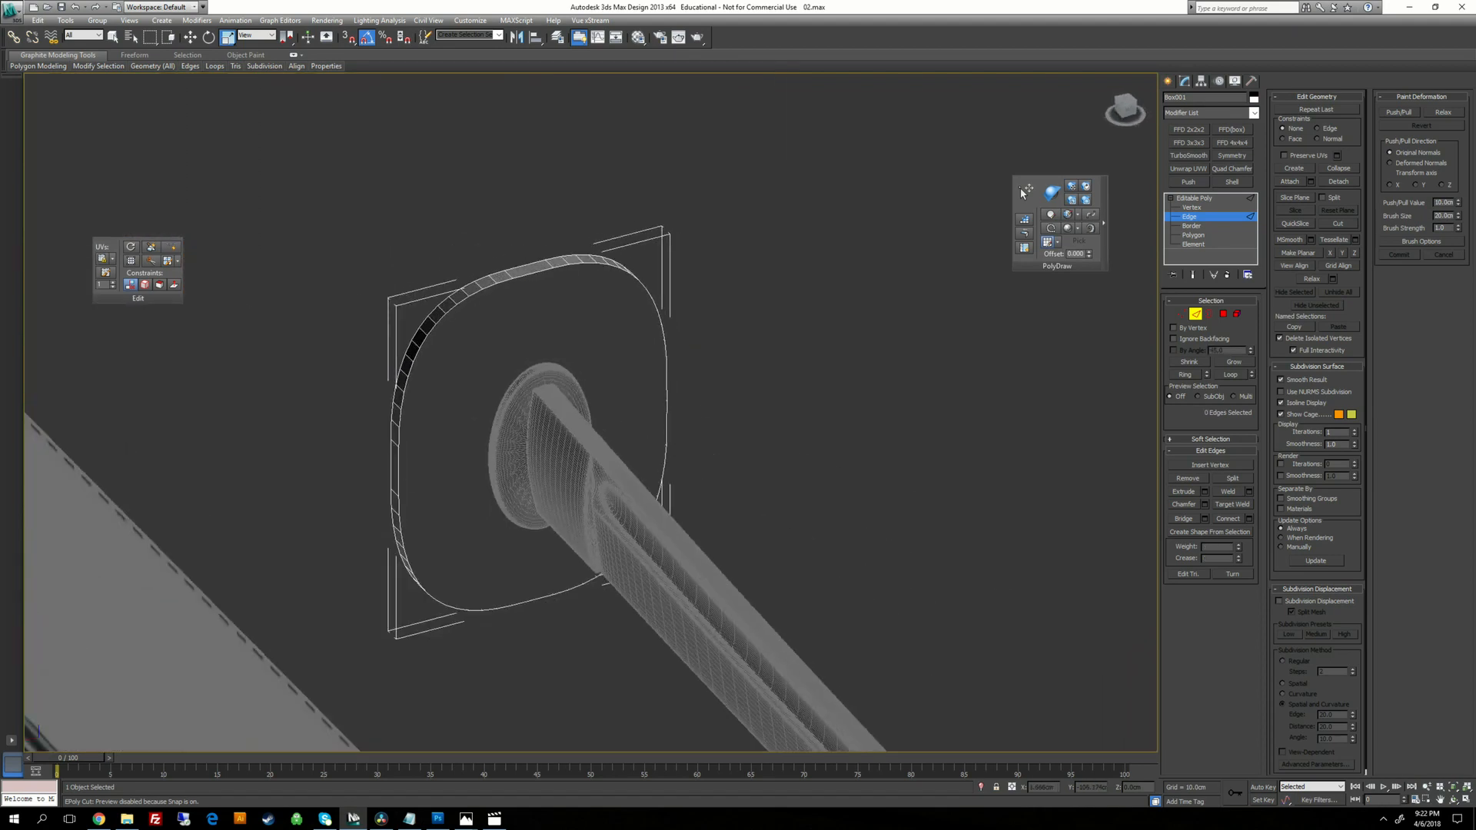
click(395, 463)
click(450, 461)
click(395, 463)
click(469, 454)
alt+middle_drag(518, 441, 442, 425)
click(1193, 234)
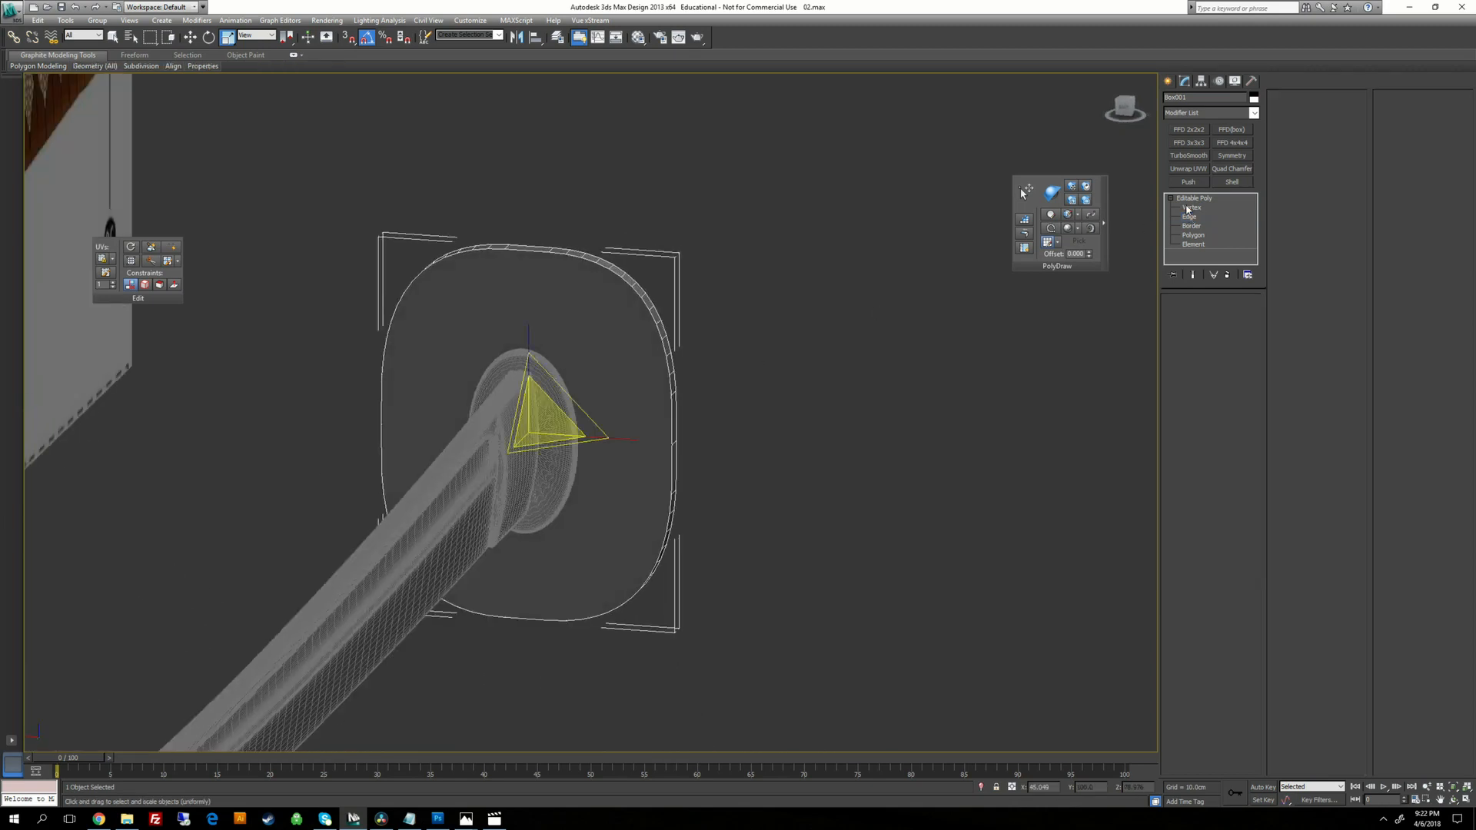
Select the guard plate's middle vertices on both sides and scale them slightly outward sideways.
click(1192, 208)
drag(692, 454, 660, 432)
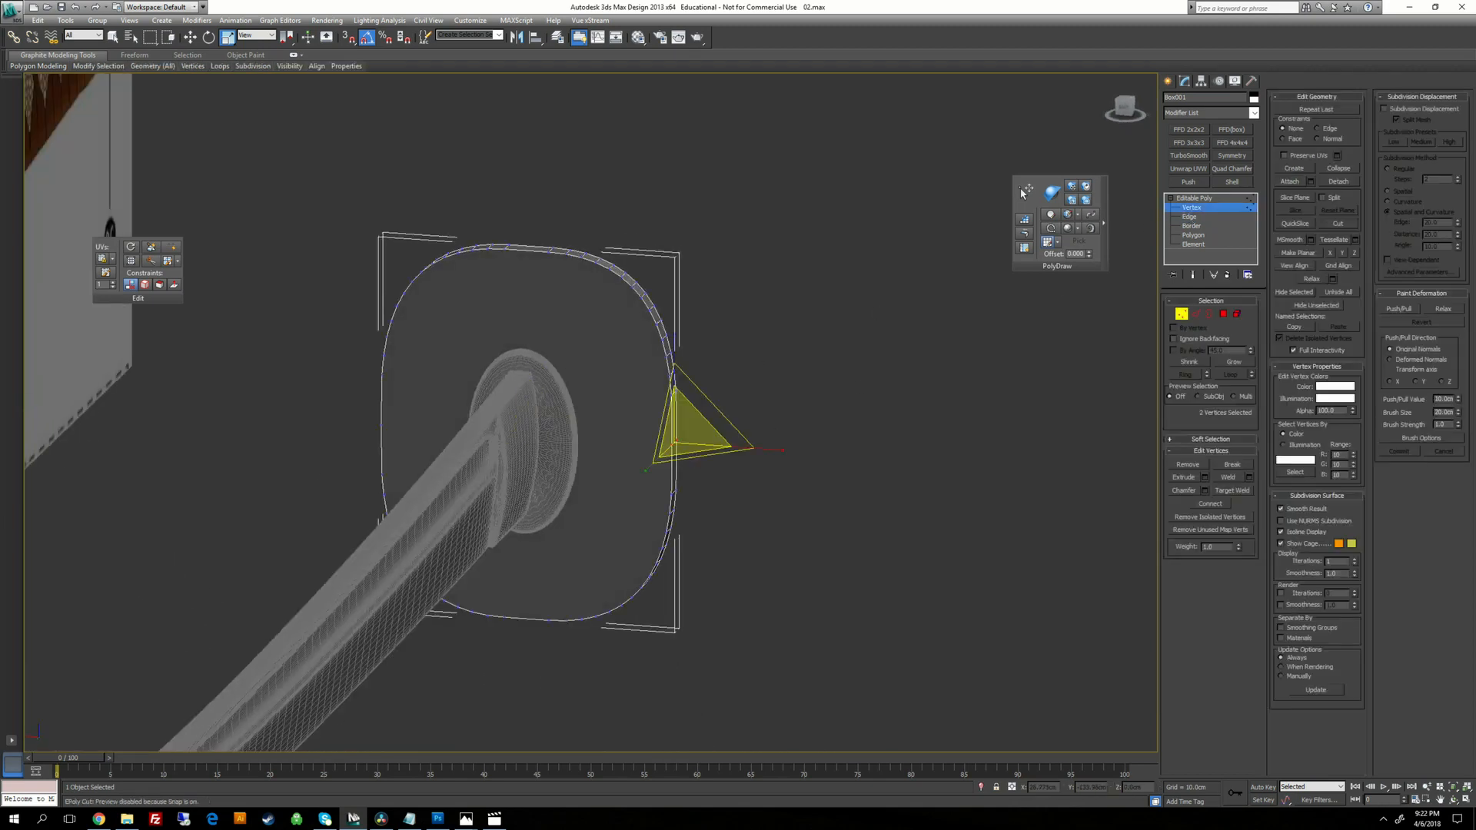
ctrl+drag(358, 417, 398, 435)
alt+middle_drag(398, 435, 492, 442)
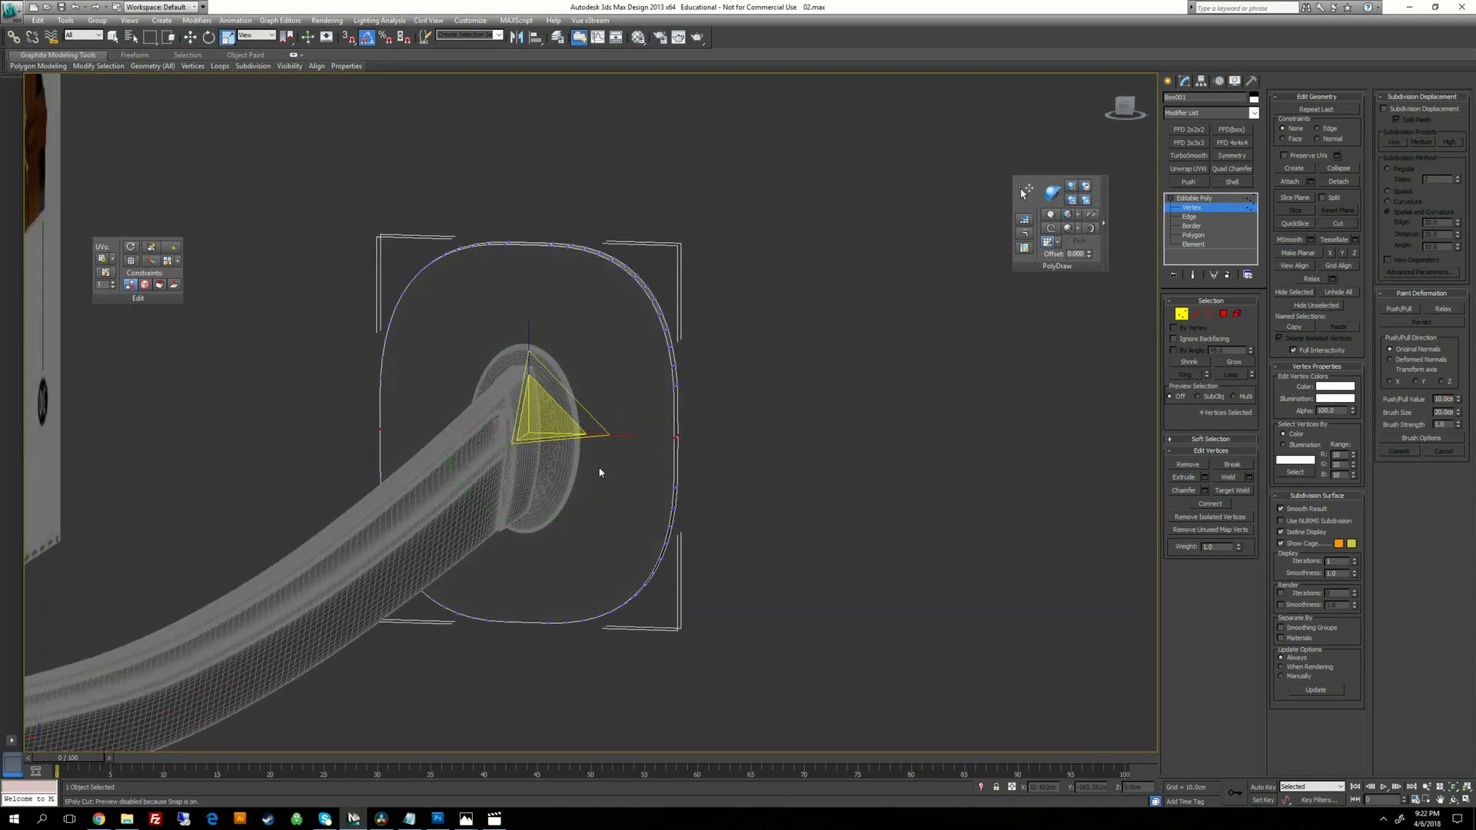
drag(616, 435, 620, 435)
Chamfer the middle edge on each side of the guard plate with an added segment to round the sides.
alt+middle_drag(620, 435, 530, 429)
click(1188, 217)
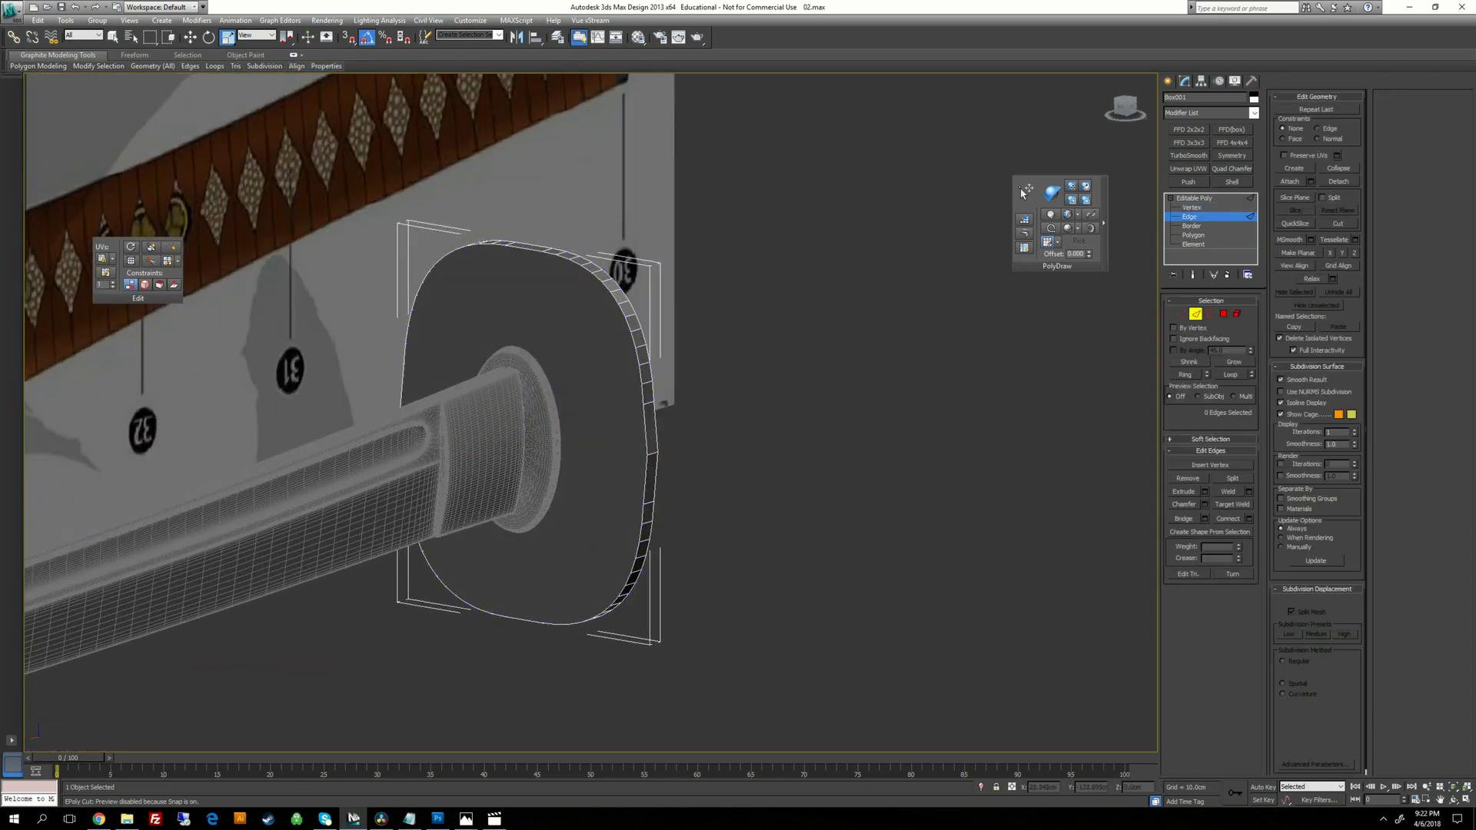
click(652, 453)
alt+middle_drag(653, 453, 757, 470)
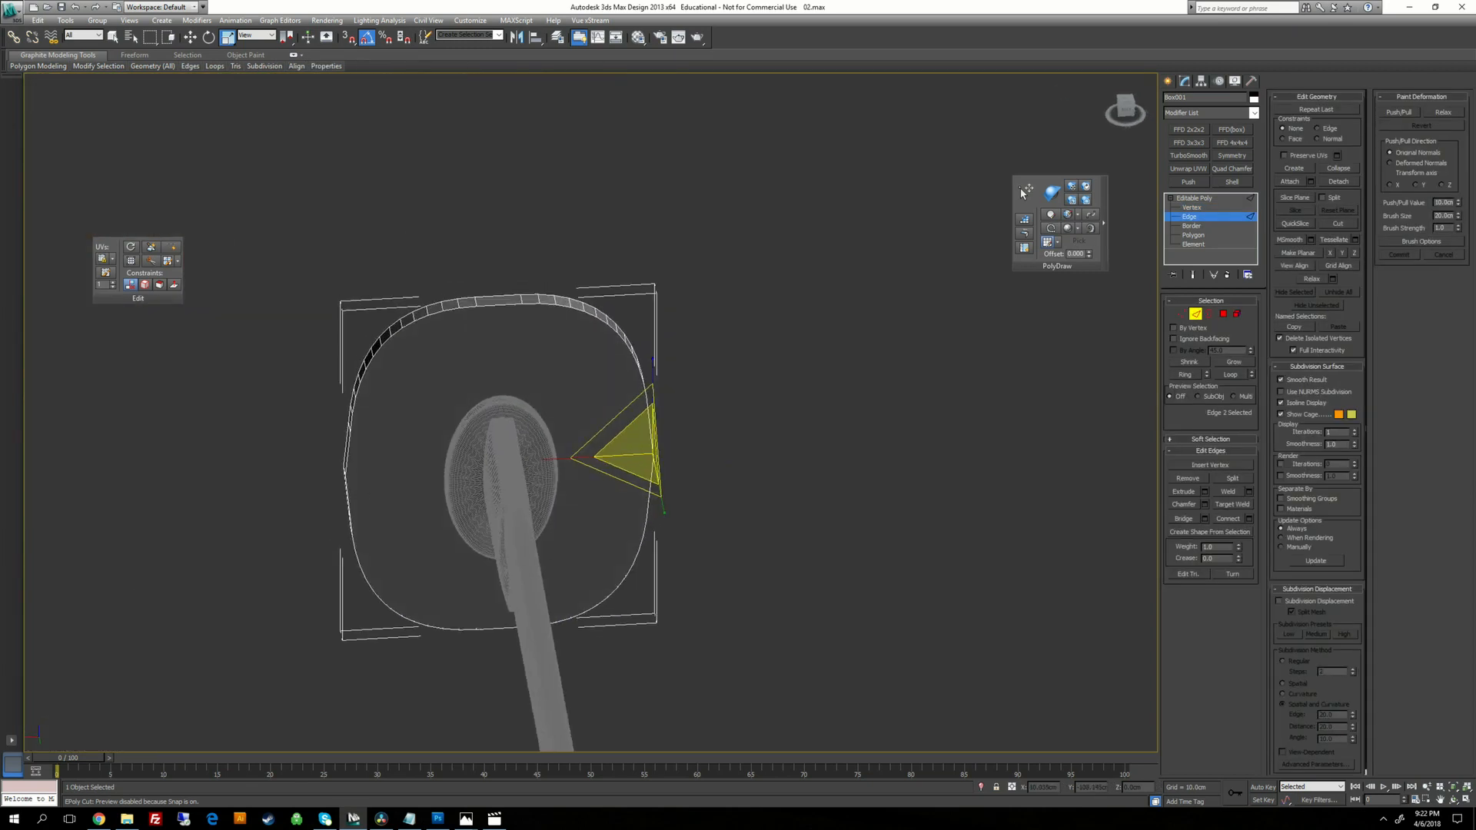
ctrl+click(345, 468)
alt+middle_drag(345, 469, 830, 431)
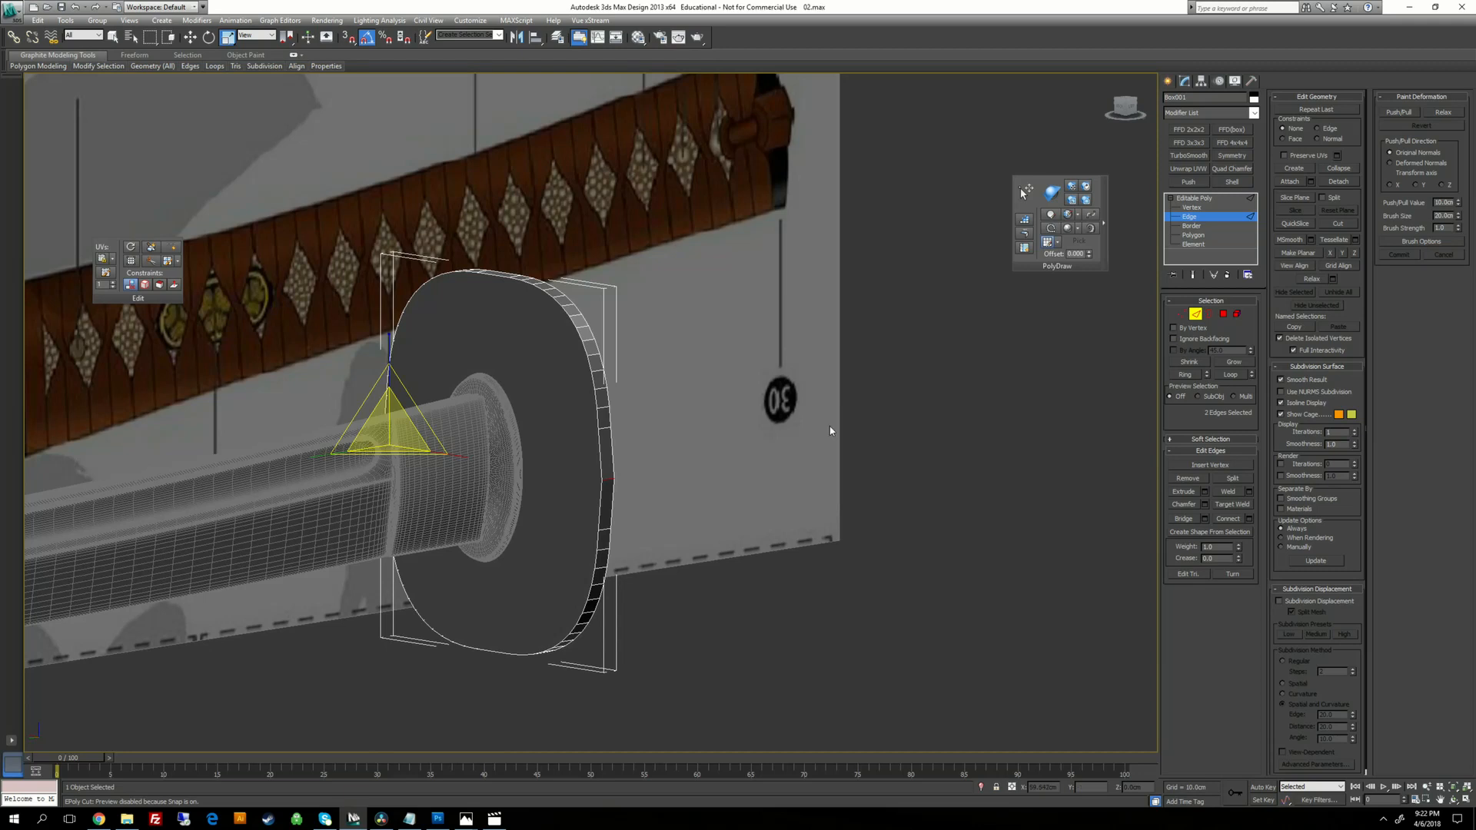
click(1204, 505)
right_click(614, 602)
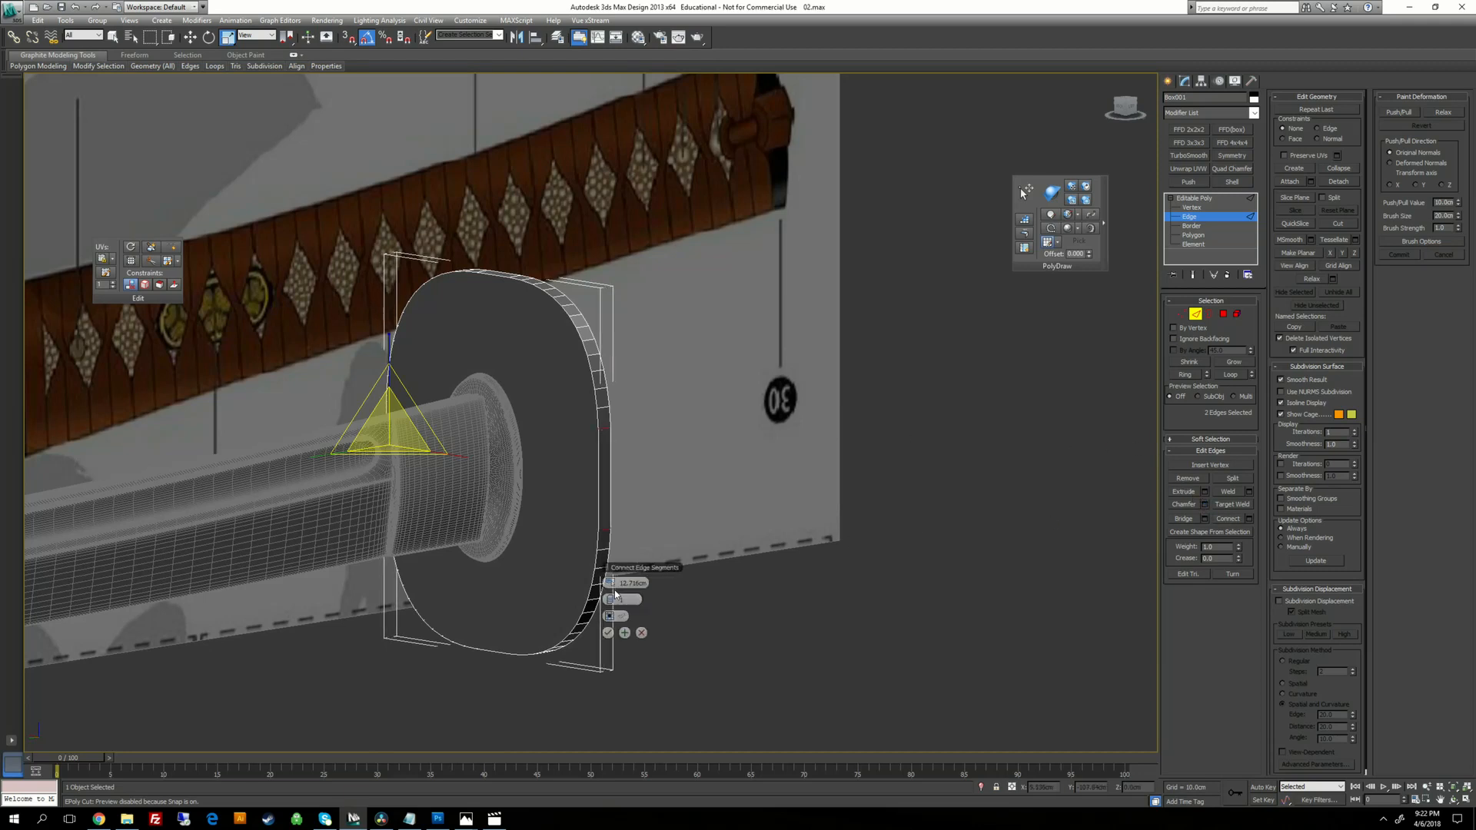
right_click(613, 586)
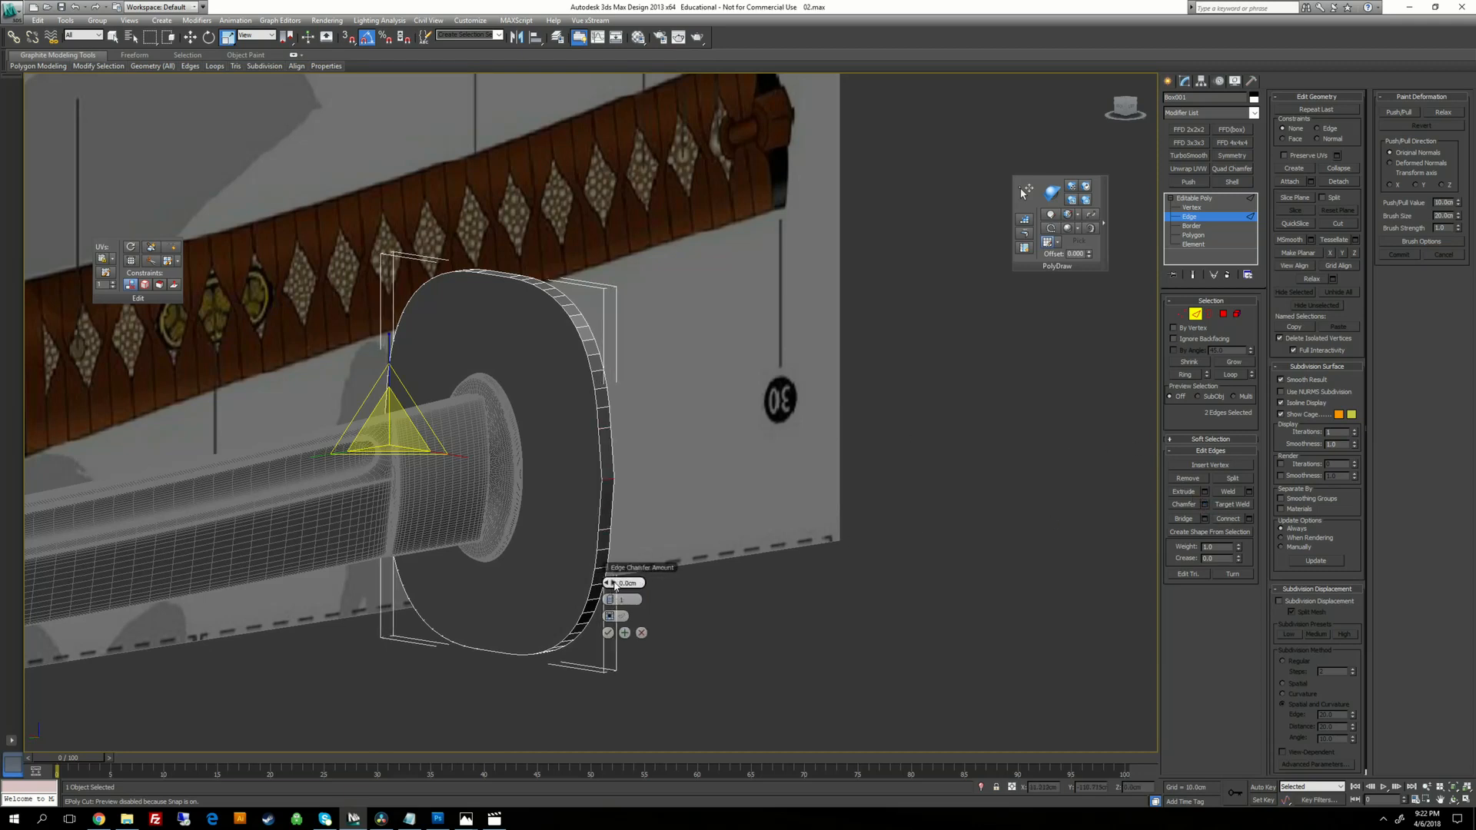
drag(614, 582, 615, 561)
alt+middle_drag(614, 561, 575, 568)
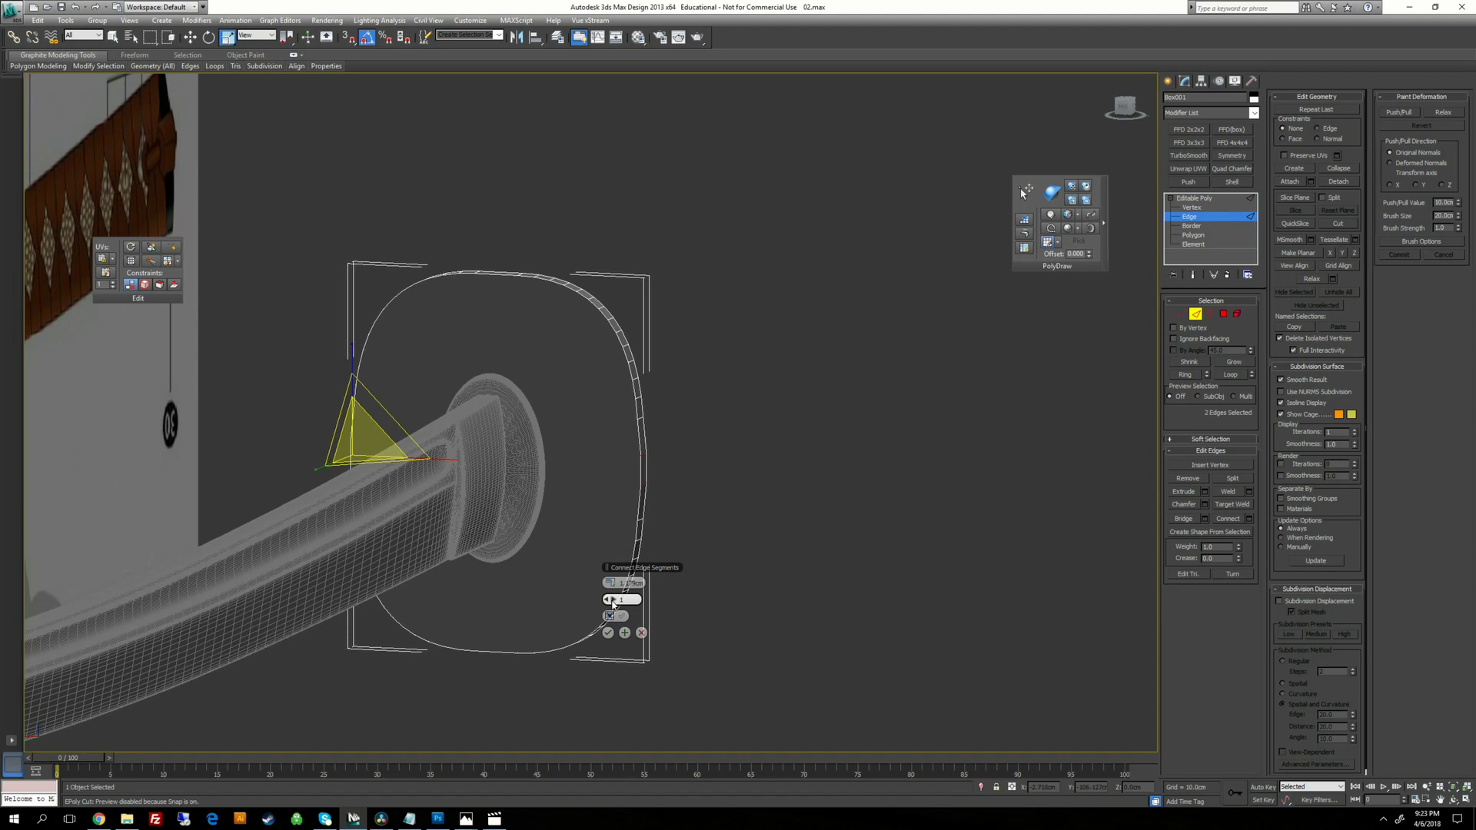
click(613, 600)
drag(613, 583, 621, 577)
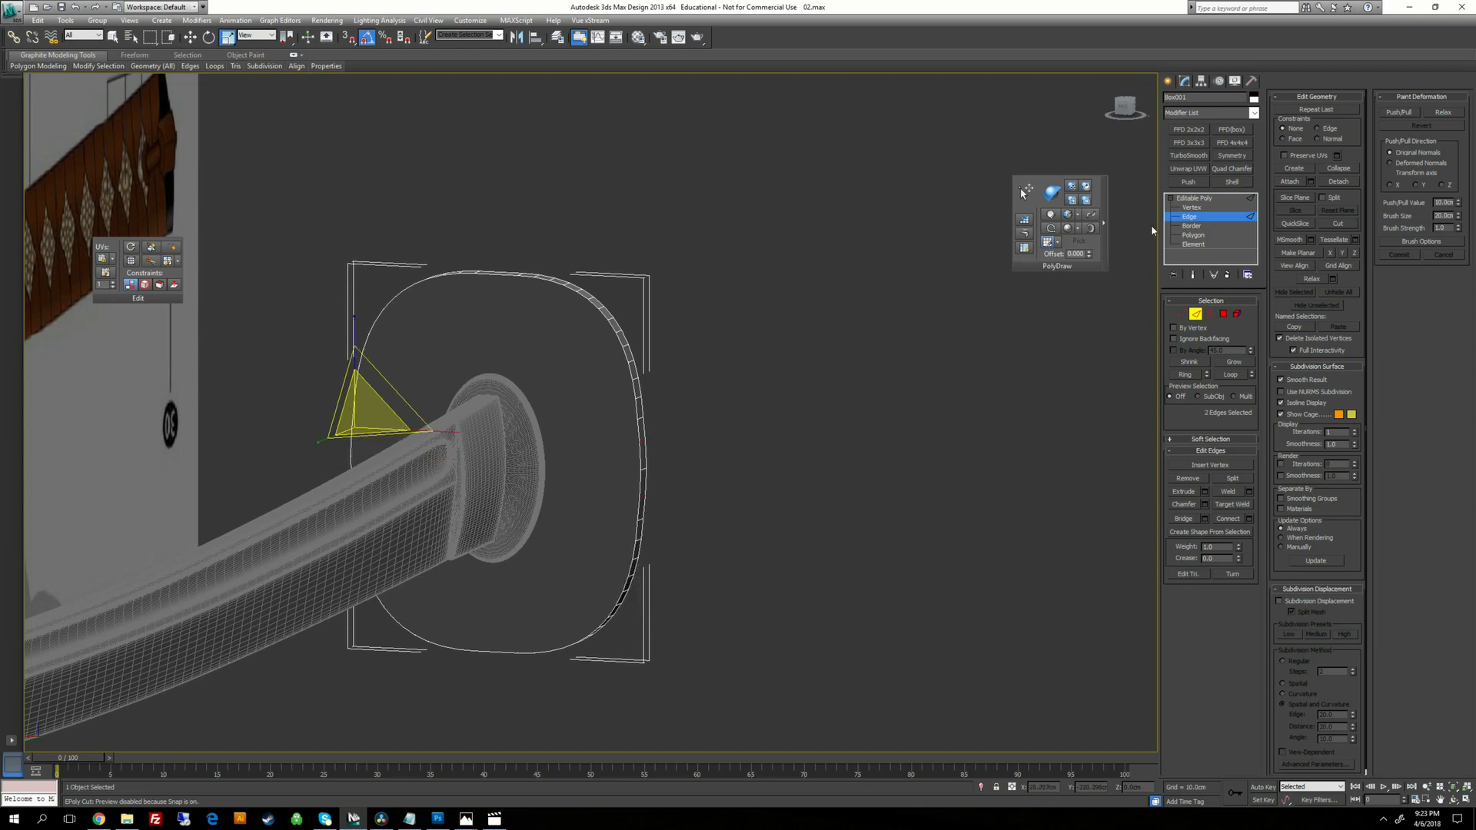
Try to scale the guard plate's middle side vertices further outward, and undo the scaling.
key(1)
drag(689, 461, 618, 478)
alt+middle_drag(618, 479, 316, 469)
ctrl+drag(318, 460, 355, 477)
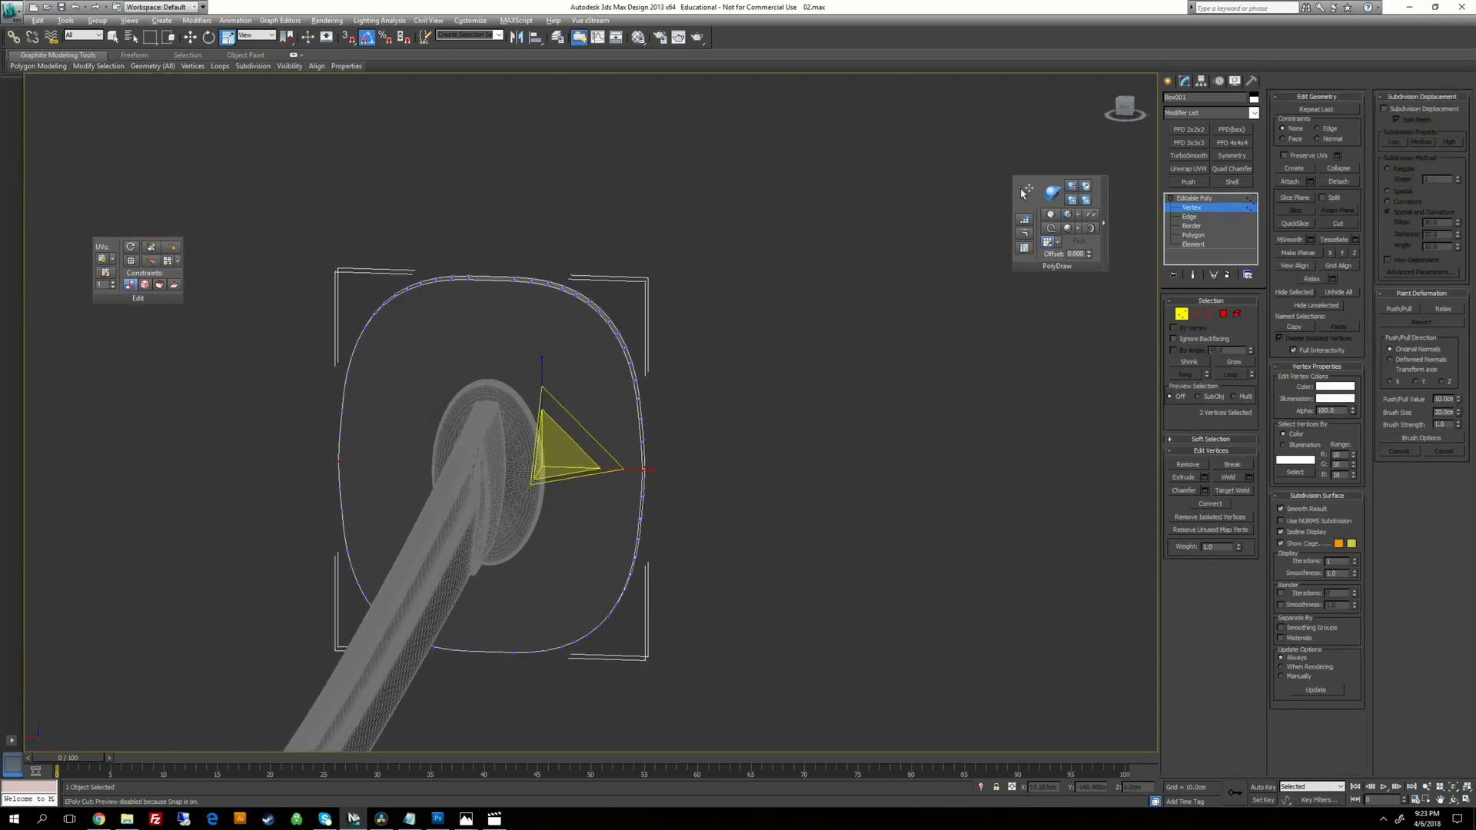
alt+middle_drag(327, 463, 332, 466)
ctrl+drag(319, 457, 354, 478)
key(e)
key(r)
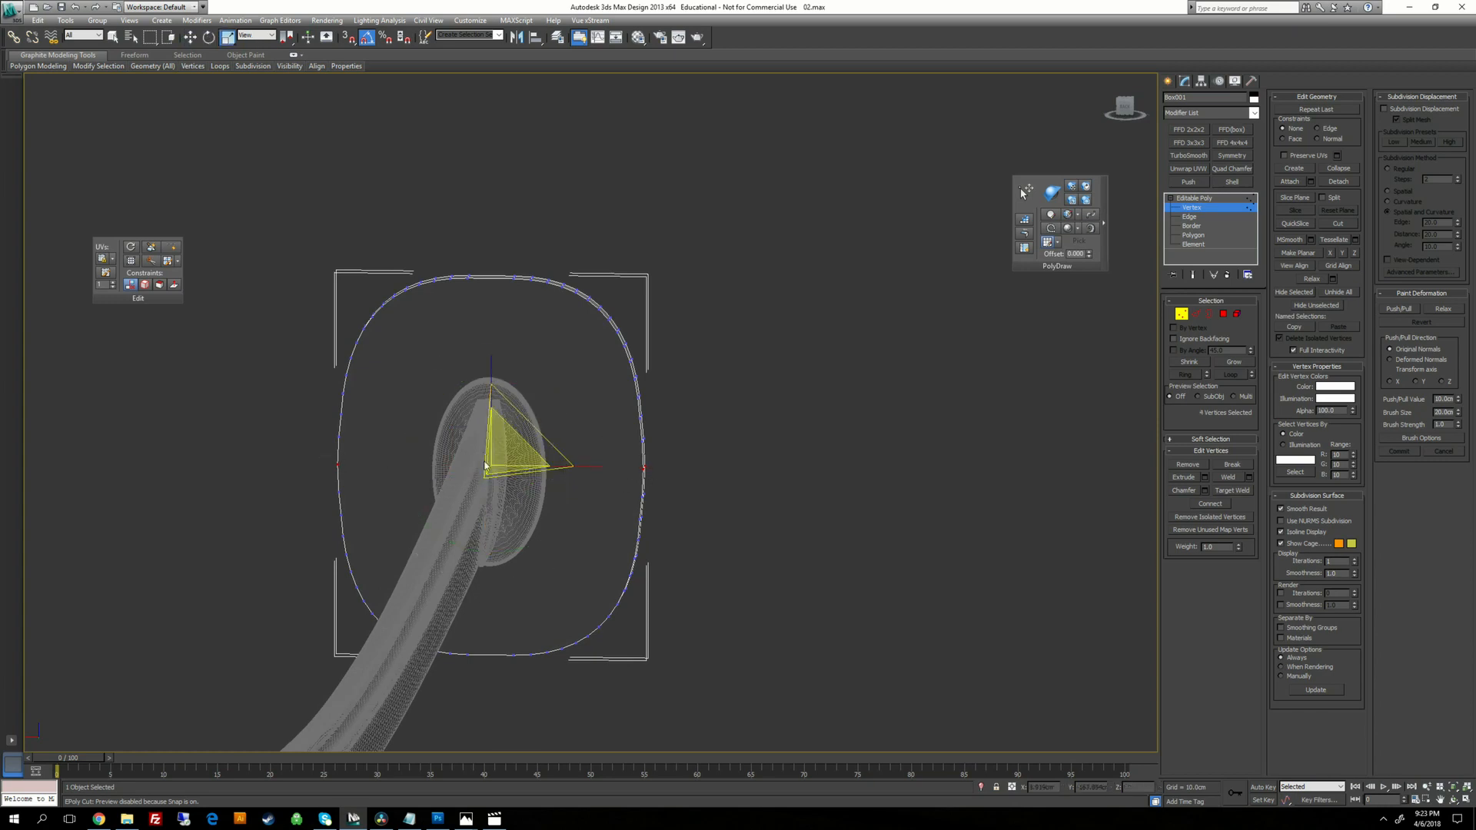
drag(578, 466, 572, 468)
key(ctrl+z)
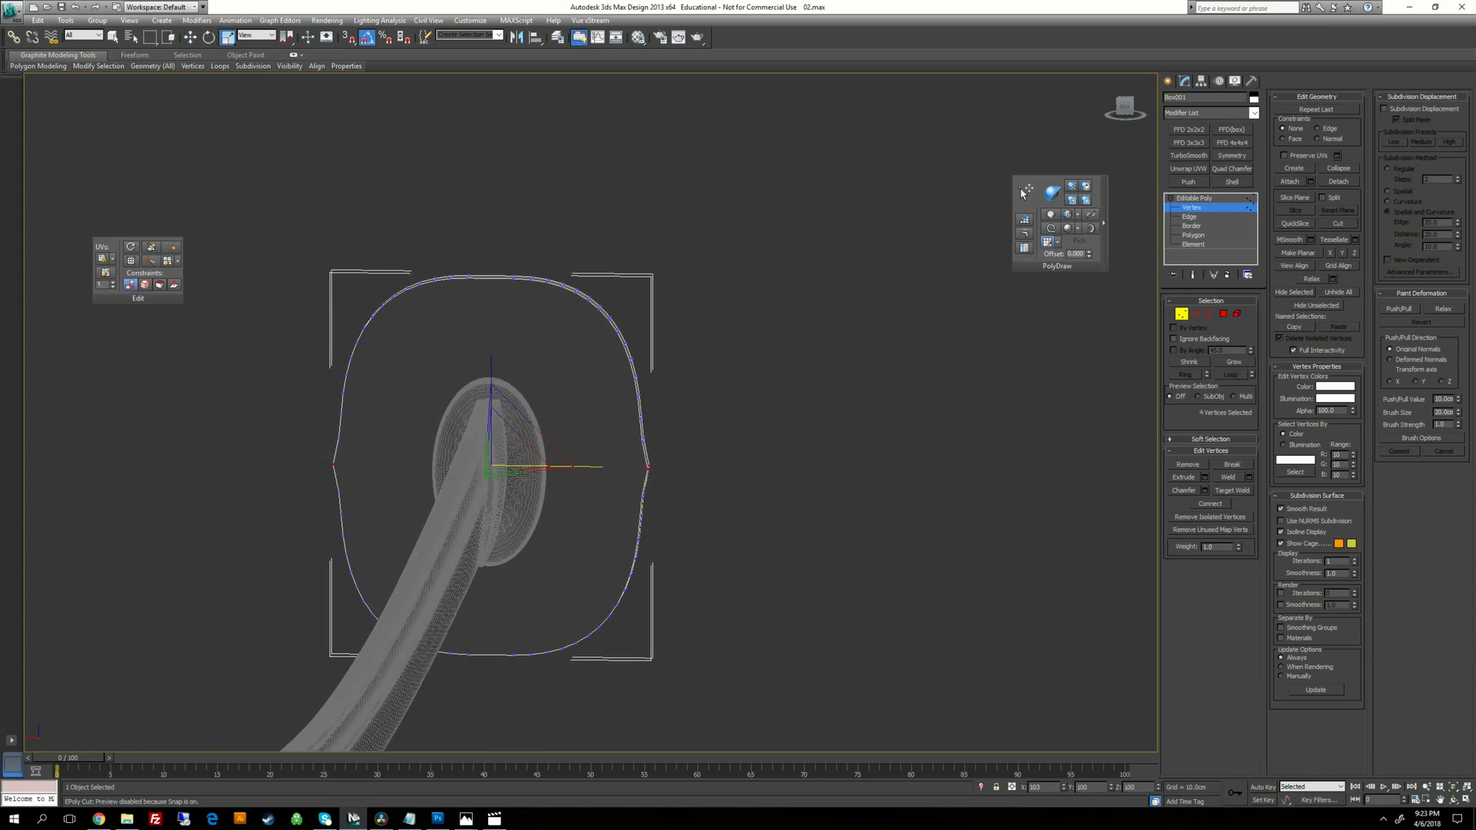
click(754, 459)
alt+middle_drag(753, 458, 619, 466)
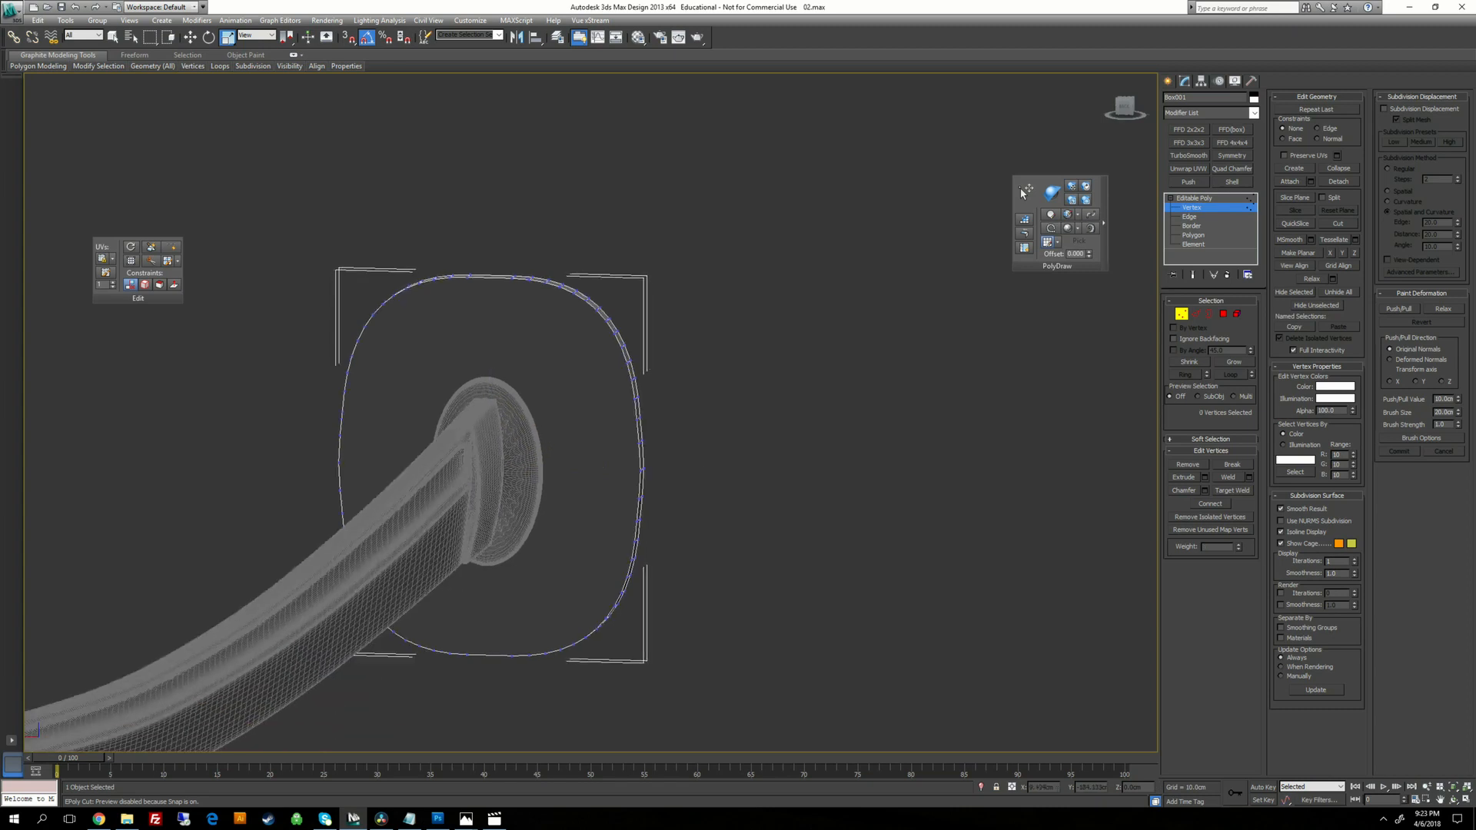
Leave vertex editing and scale the whole guard plate slightly shorter vertically, comparing its proportions with the katana photo.
key(alt+Tab)
key(alt+Tab)
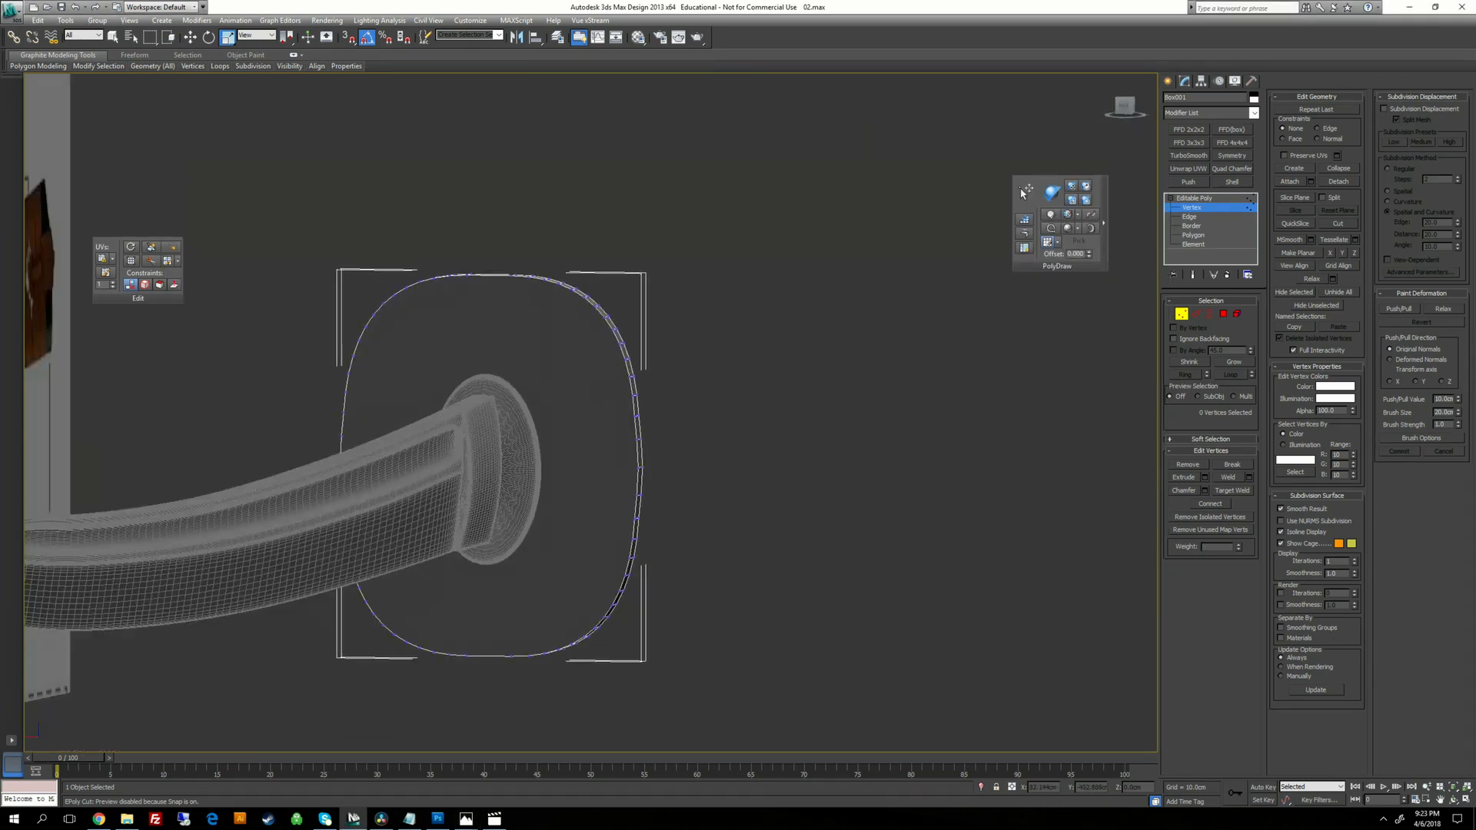
click(1210, 206)
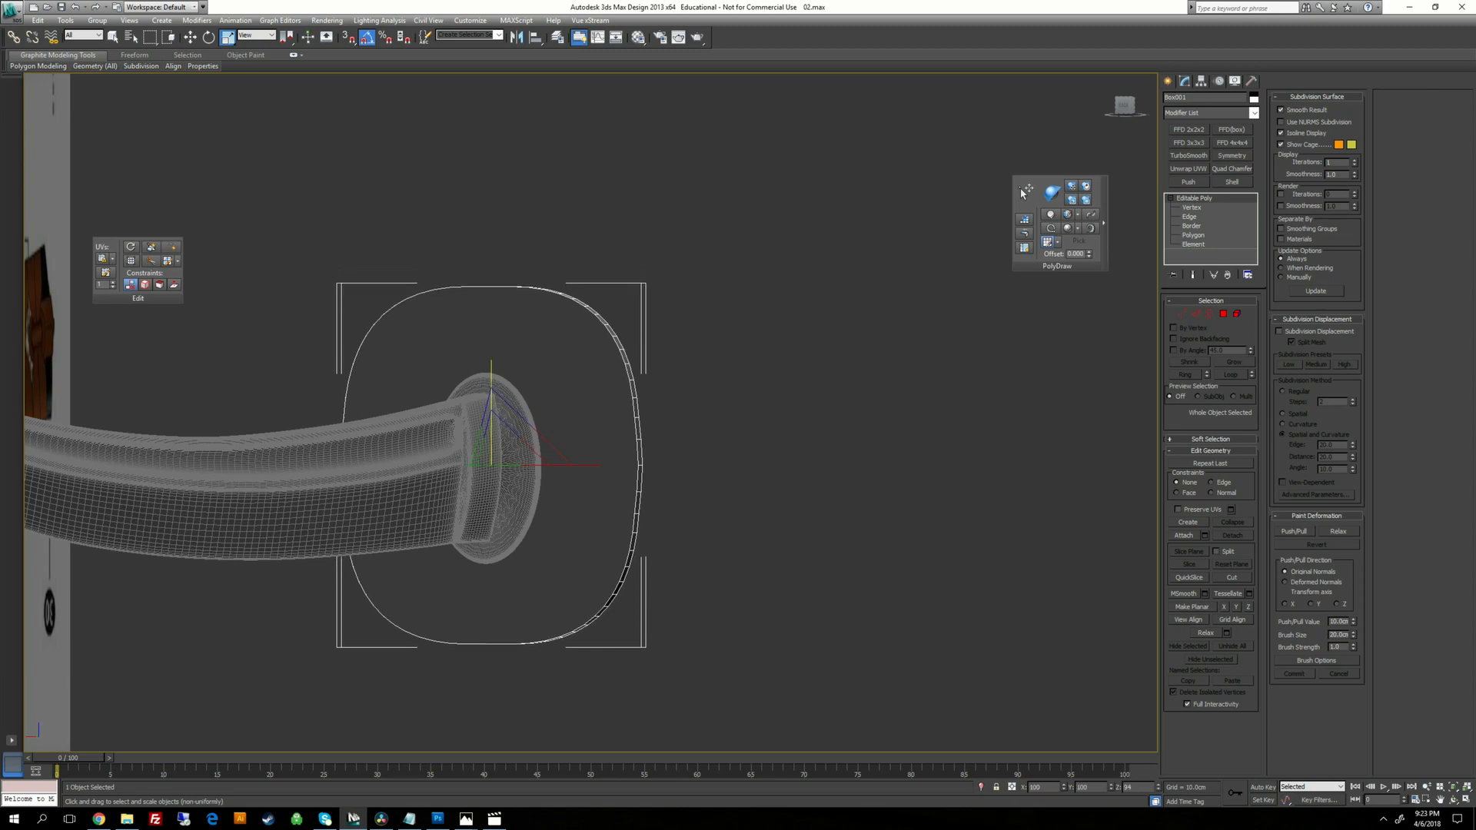
key(alt+Tab)
key(alt+Tab)
mouse_move(507, 442)
alt+middle_down()
mouse_move(299, 449)
mouse_move(499, 461)
alt+middle_up()
alt+middle_drag(508, 396, 620, 400)
key(alt+Tab)
key(alt+Tab)
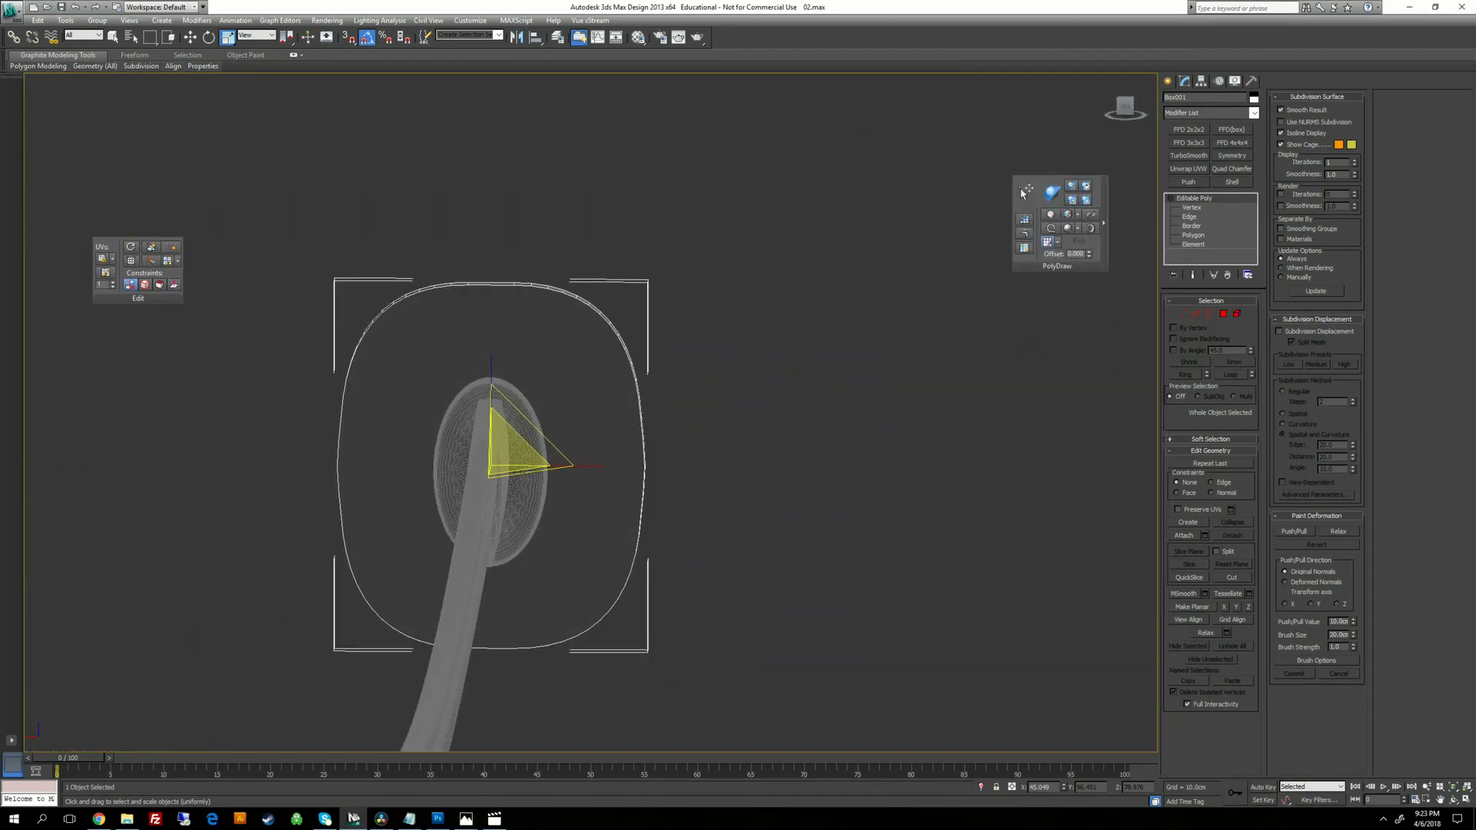
click(764, 438)
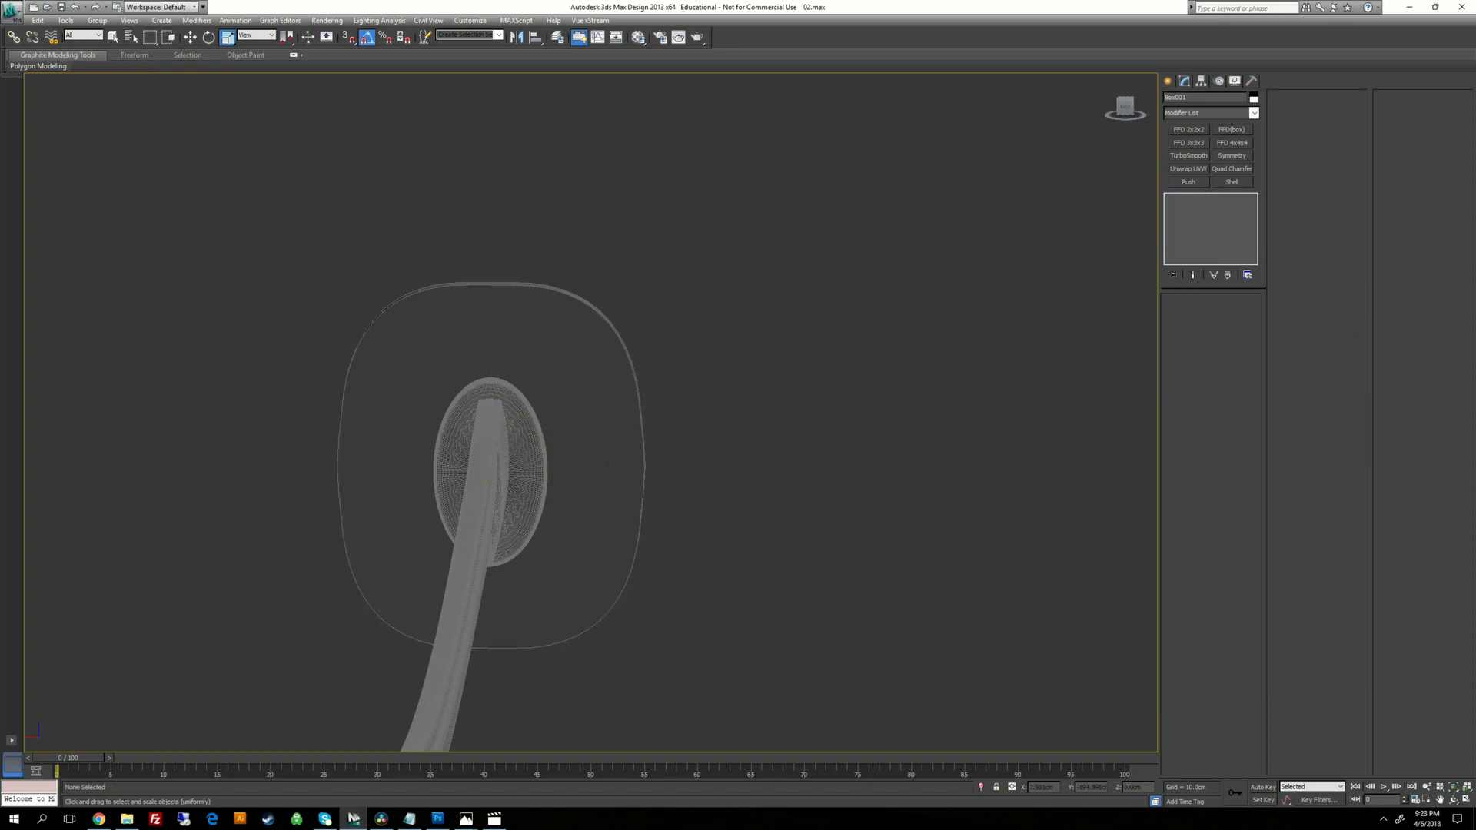
click(539, 442)
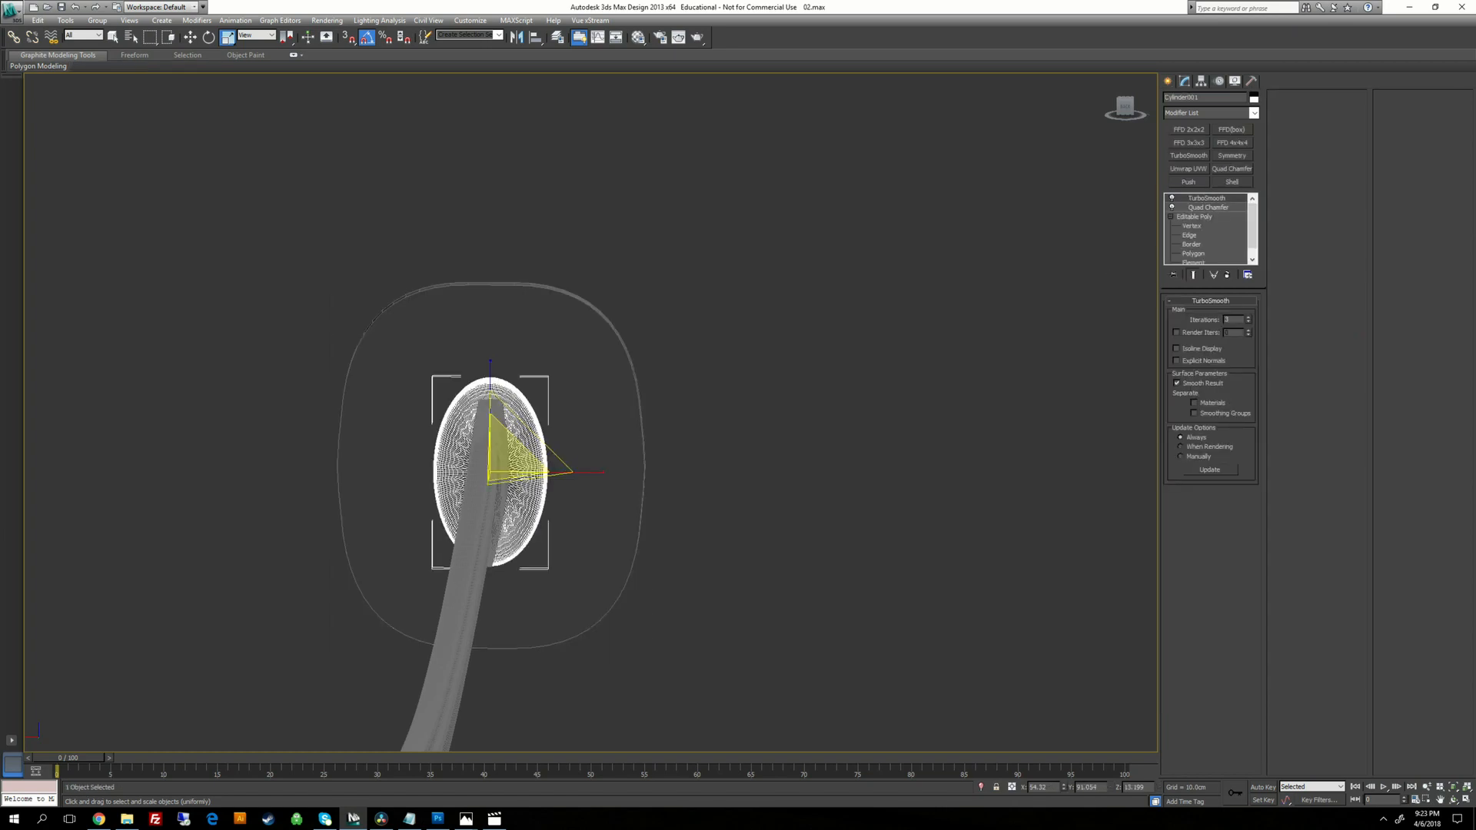
click(1192, 228)
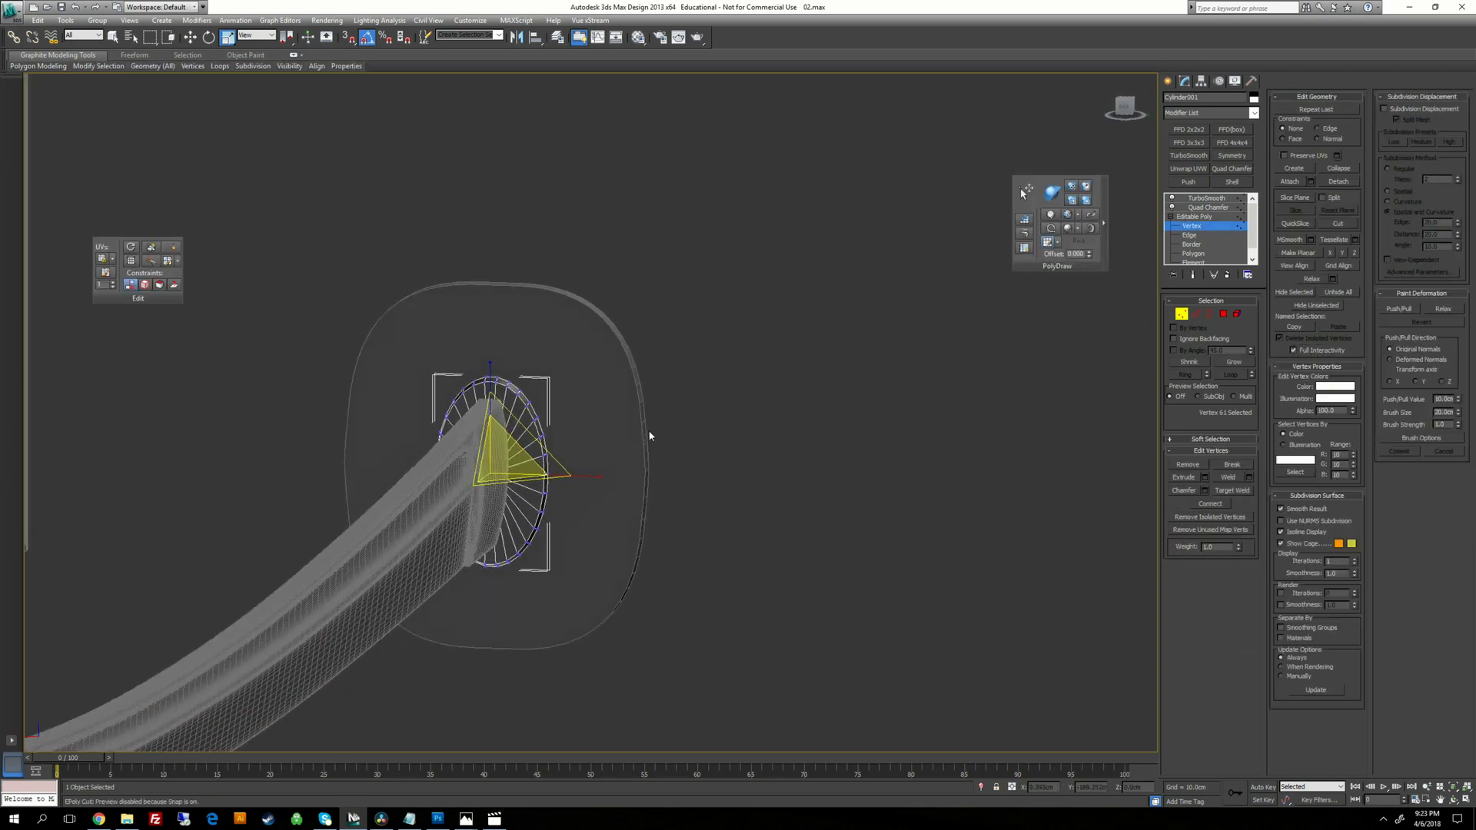
alt+middle_drag(649, 432, 695, 415)
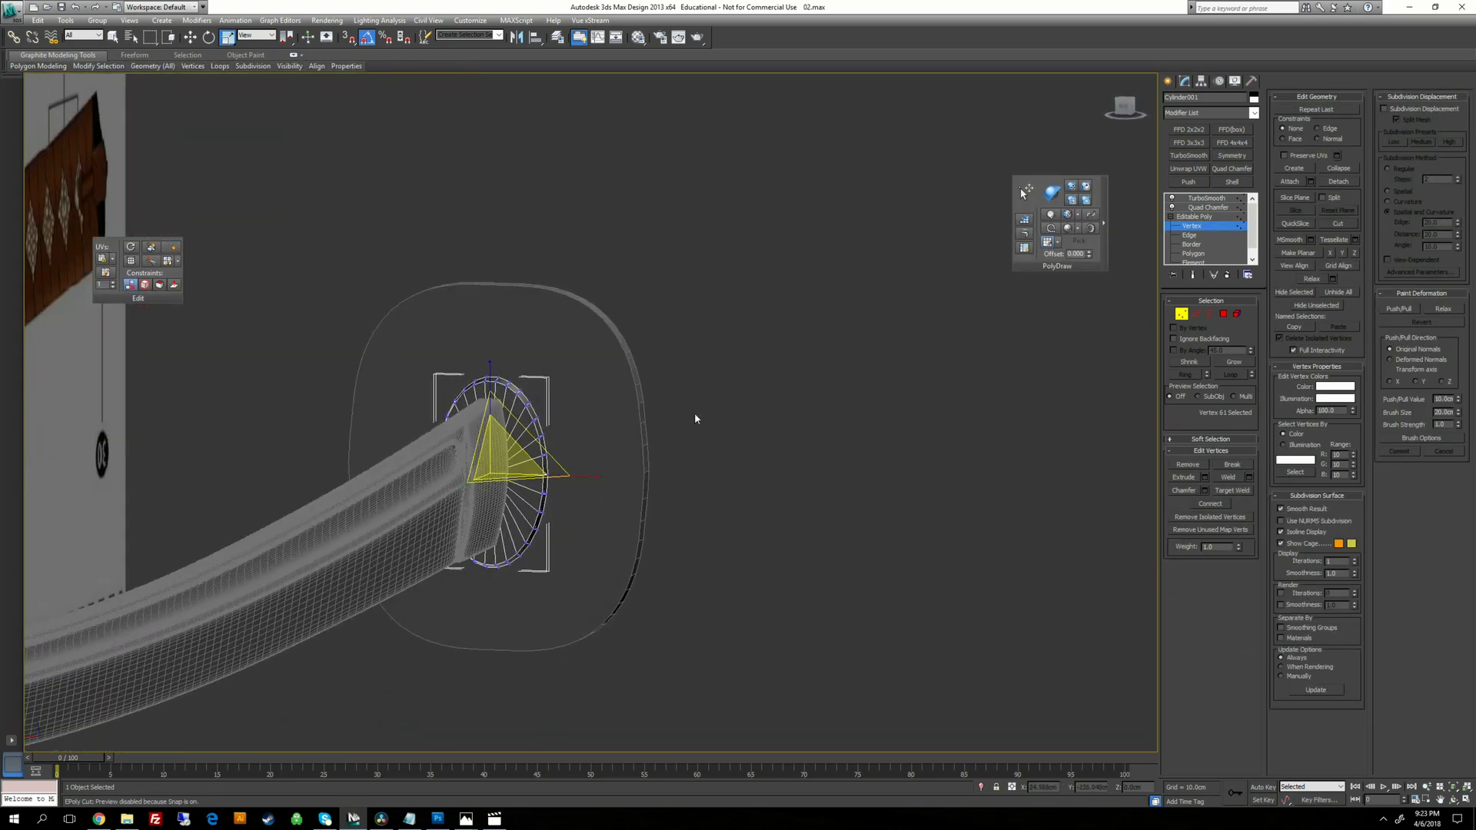
click(595, 392)
click(1206, 199)
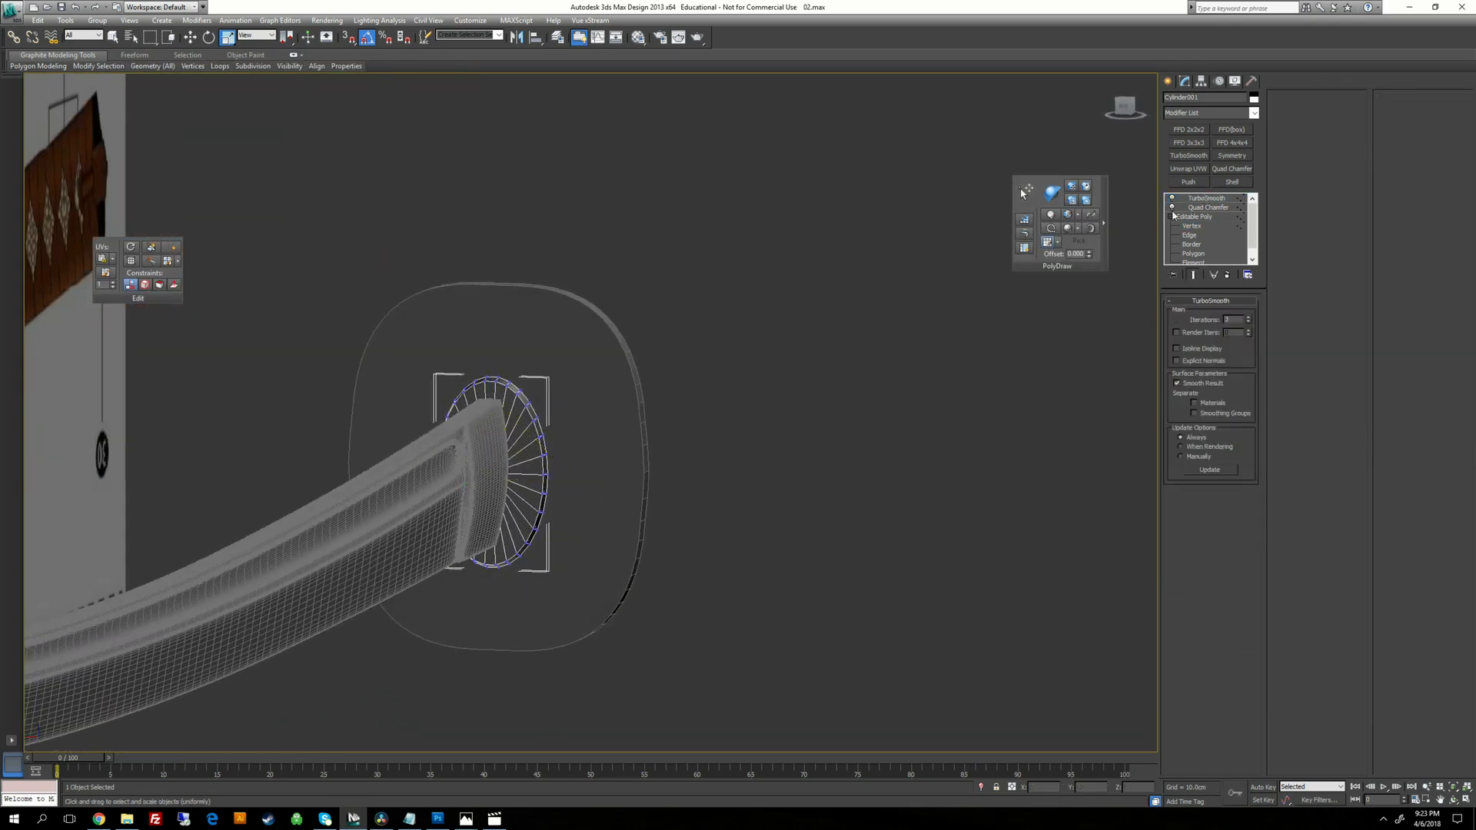
Select the guard plate's middle vertices on both sides in a face-on view and try to scale them sideways.
click(602, 376)
alt+middle_drag(603, 376, 547, 375)
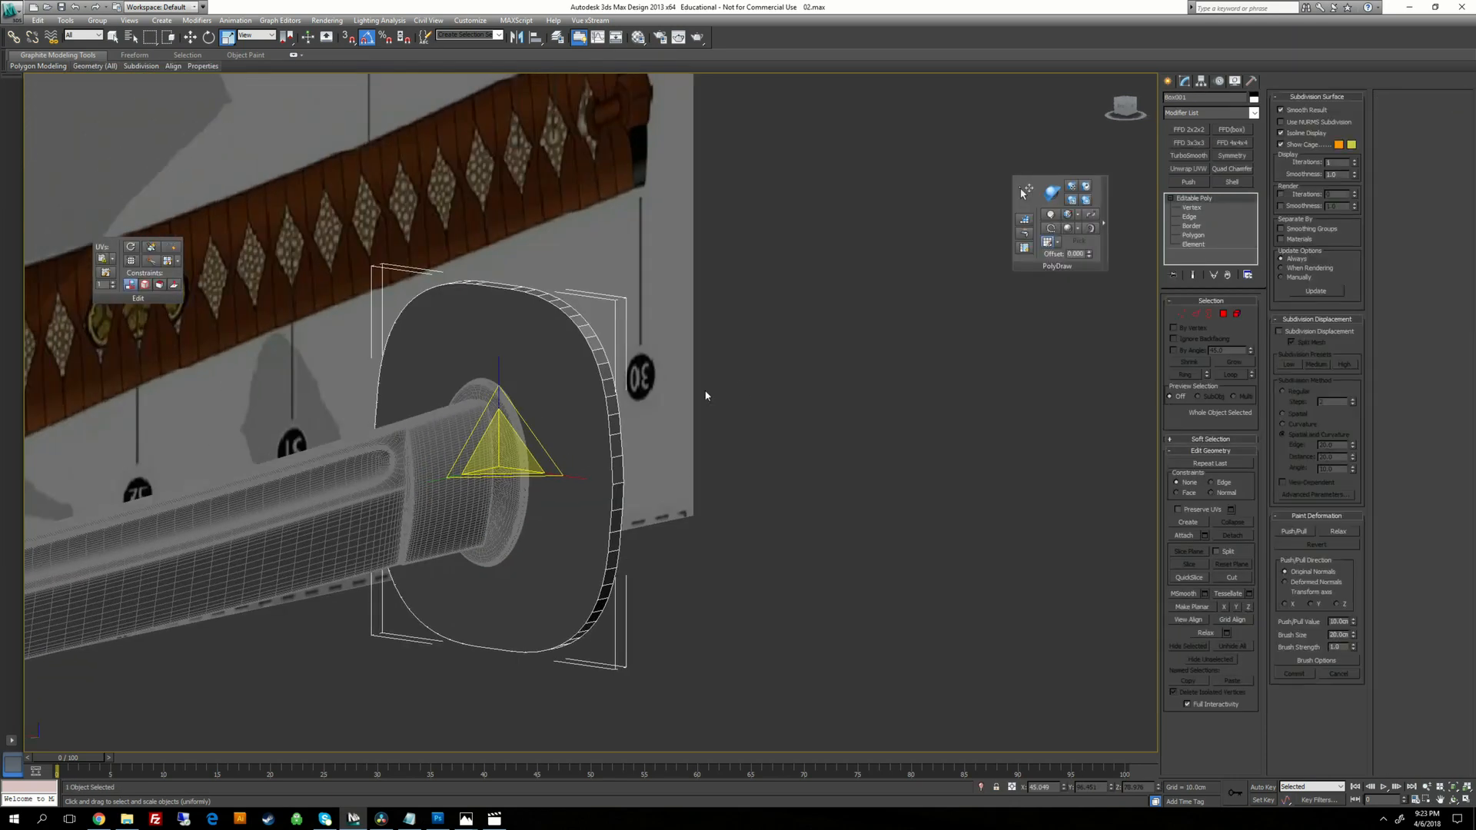
key(f)
key(z)
click(1171, 208)
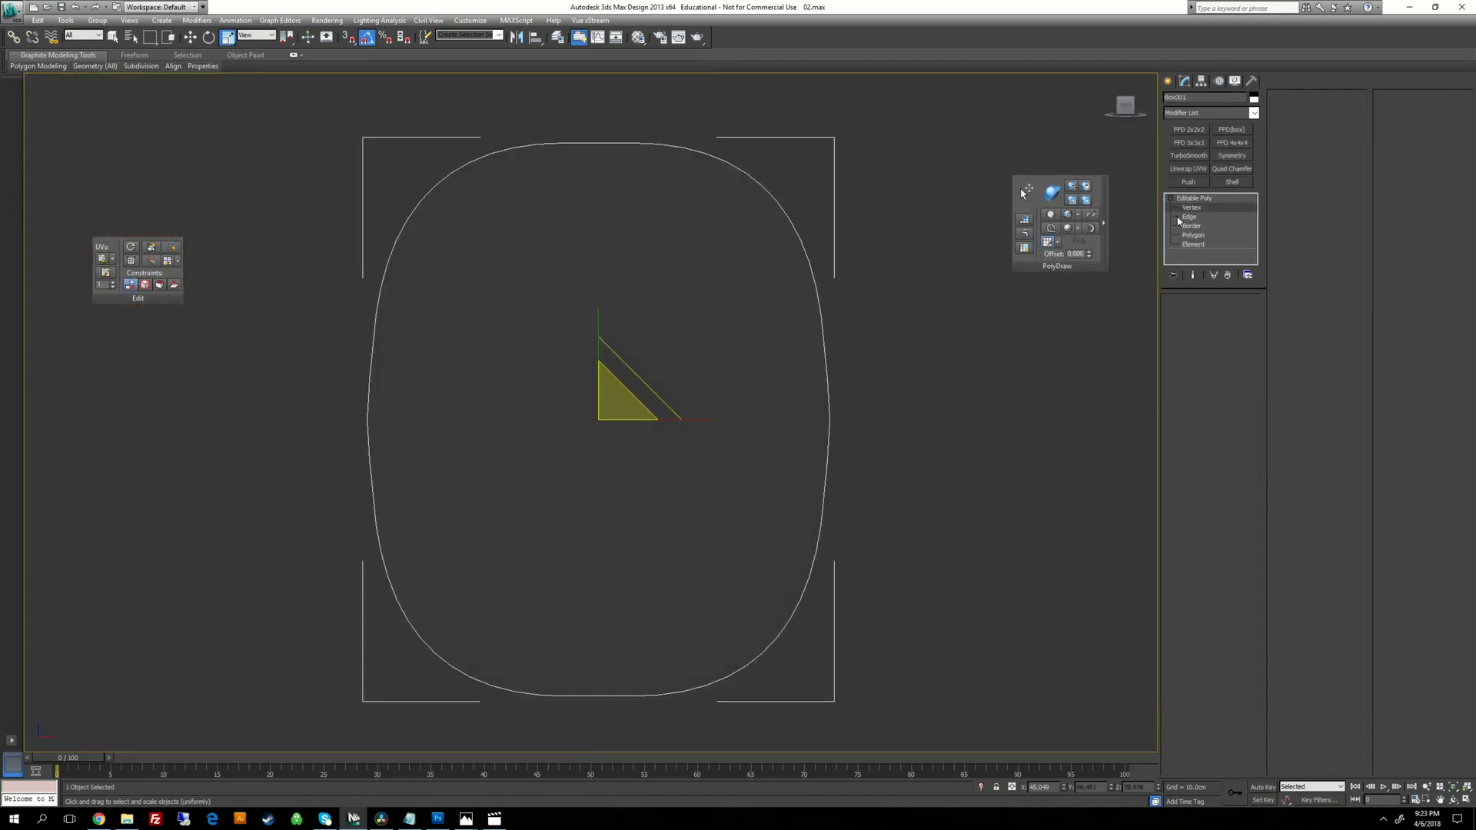
drag(400, 439, 348, 401)
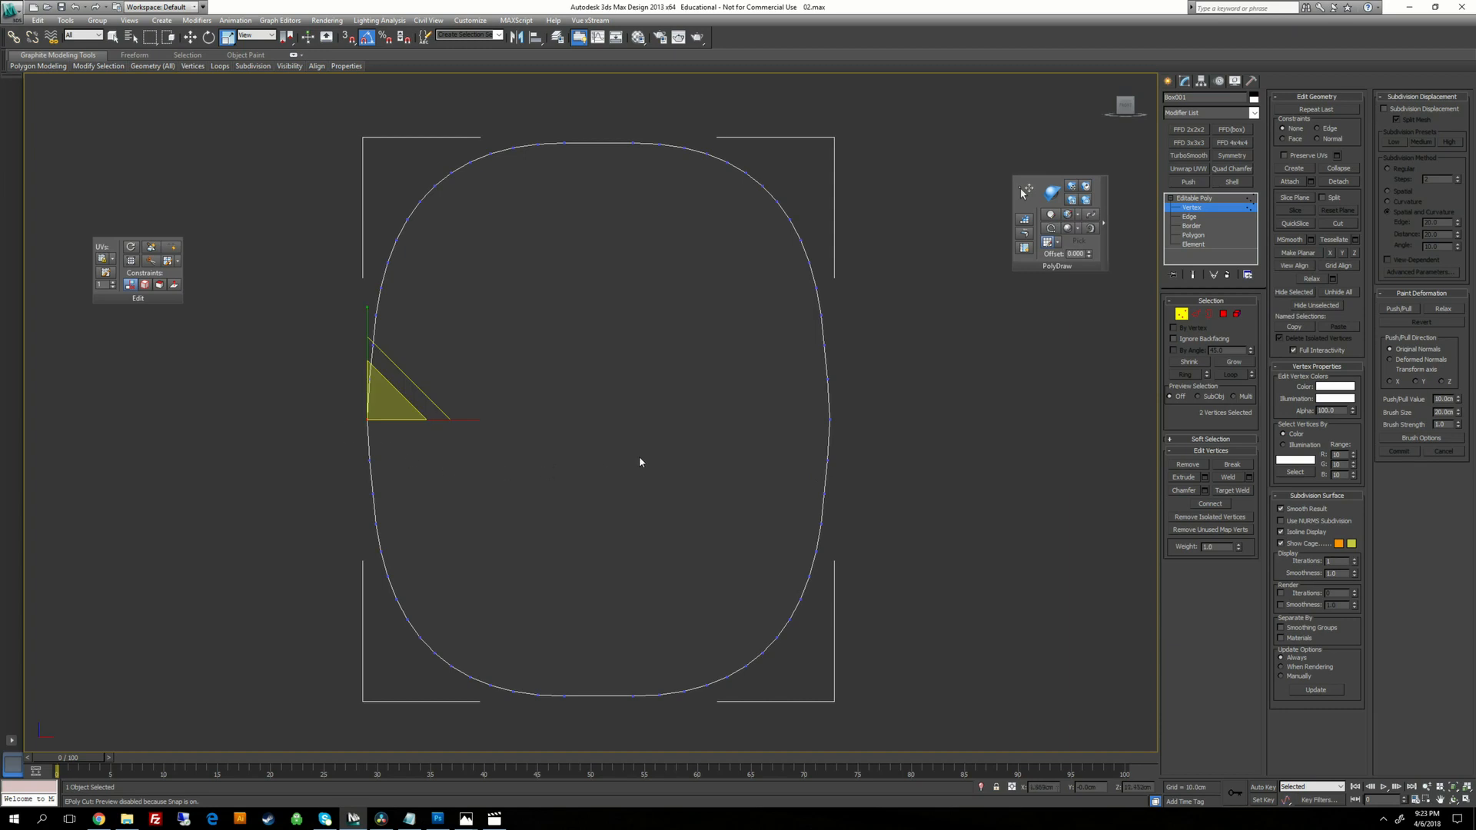
ctrl+drag(850, 395, 803, 442)
key(w)
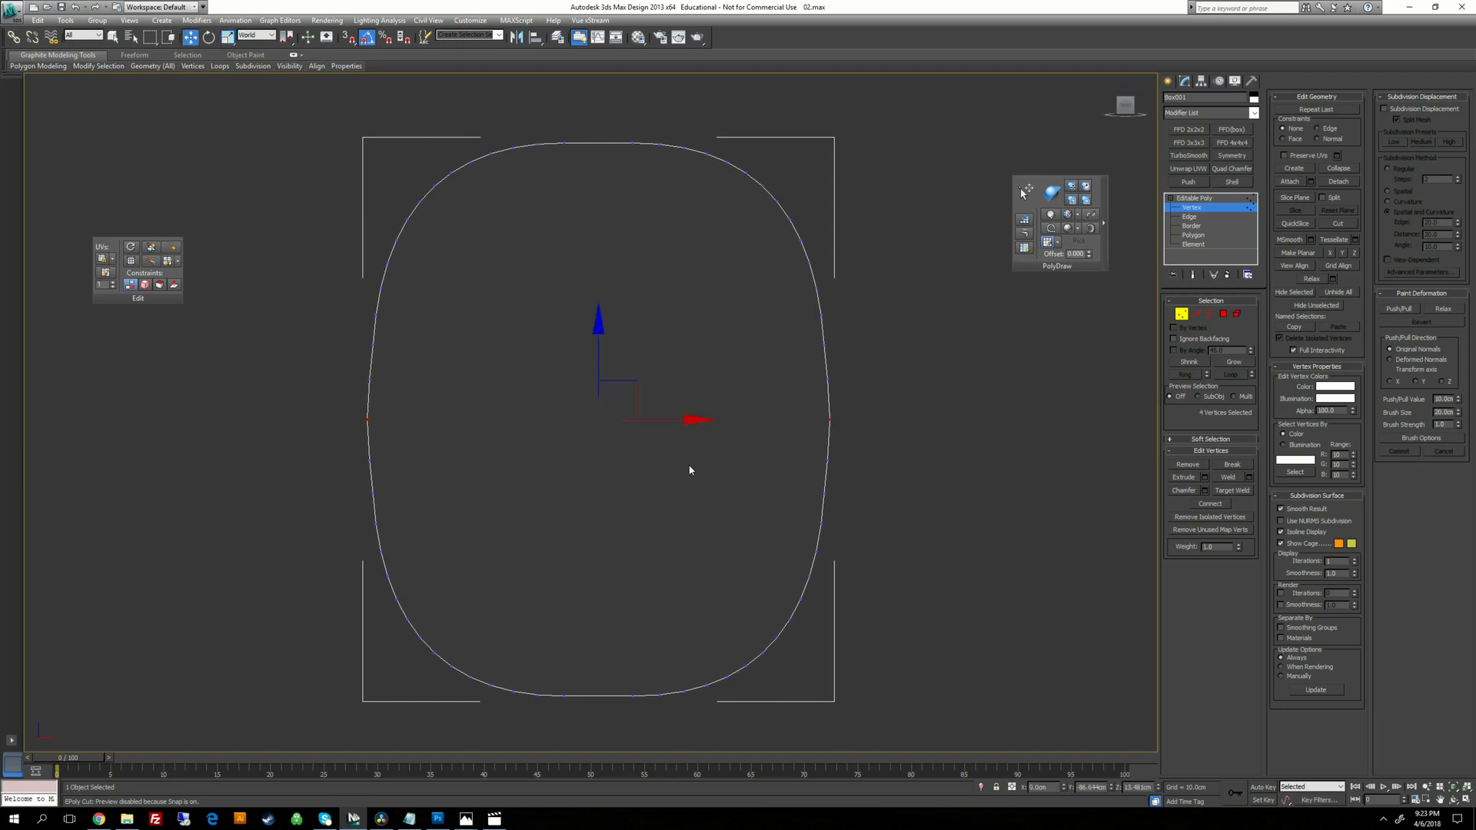
key(r)
drag(702, 420, 702, 420)
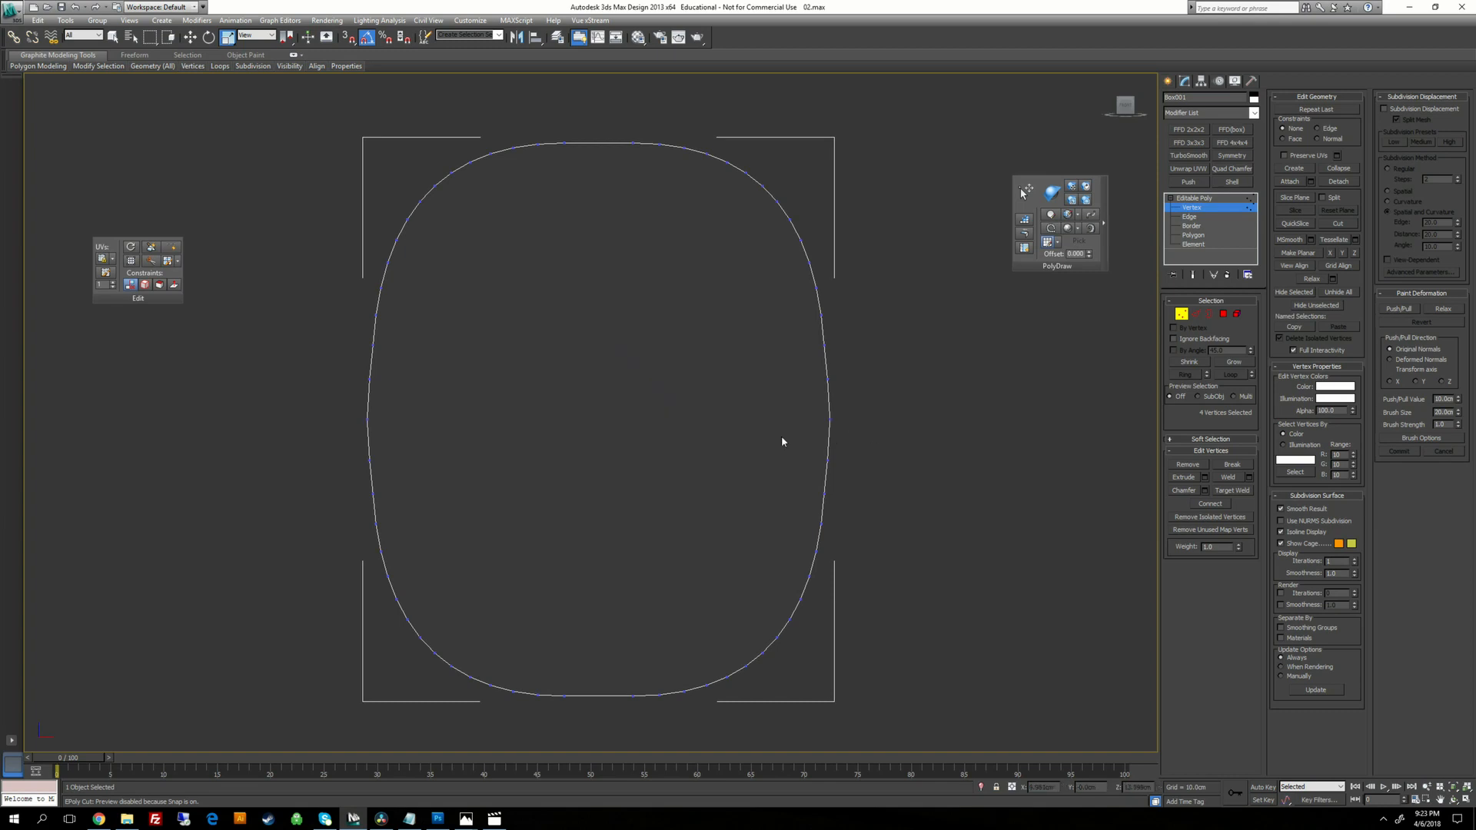
Nudge the guard plate's middle side vertices slightly inward, one side at a time, and leave vertex editing.
drag(342, 400, 385, 436)
key(w)
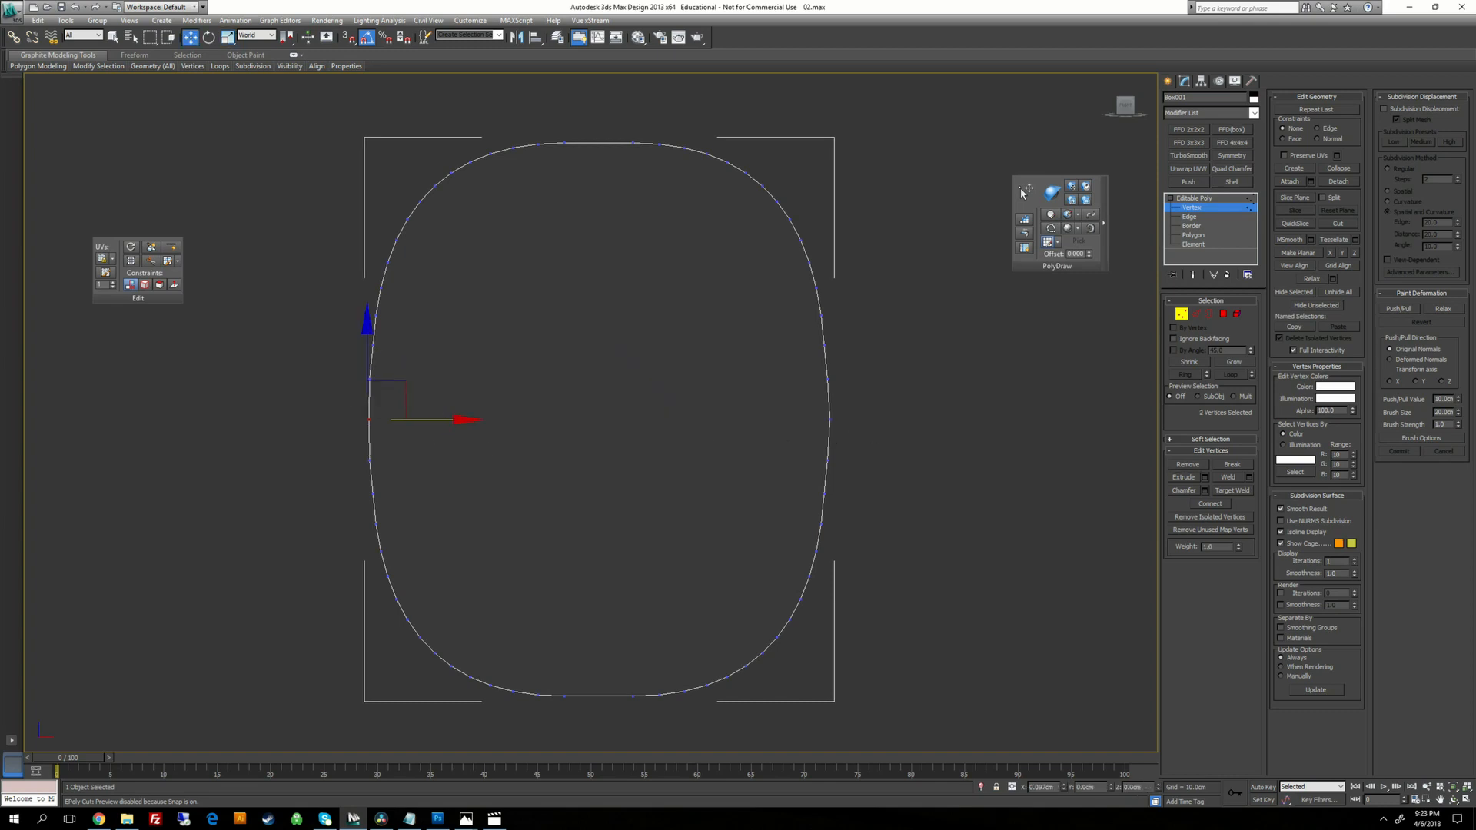
drag(859, 441, 859, 441)
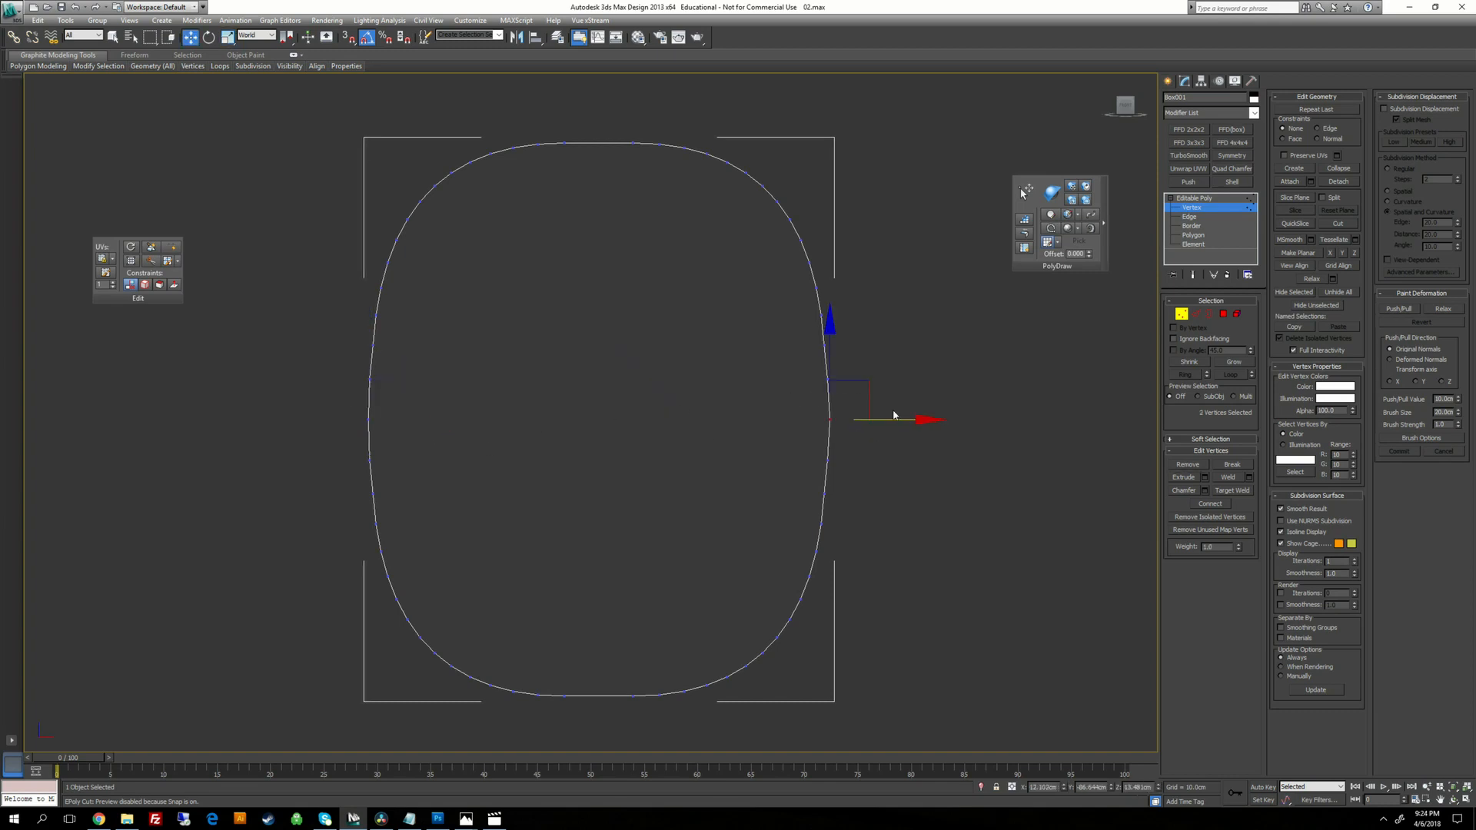
click(818, 418)
drag(640, 143, 861, 329)
alt+middle_drag(861, 328, 712, 429)
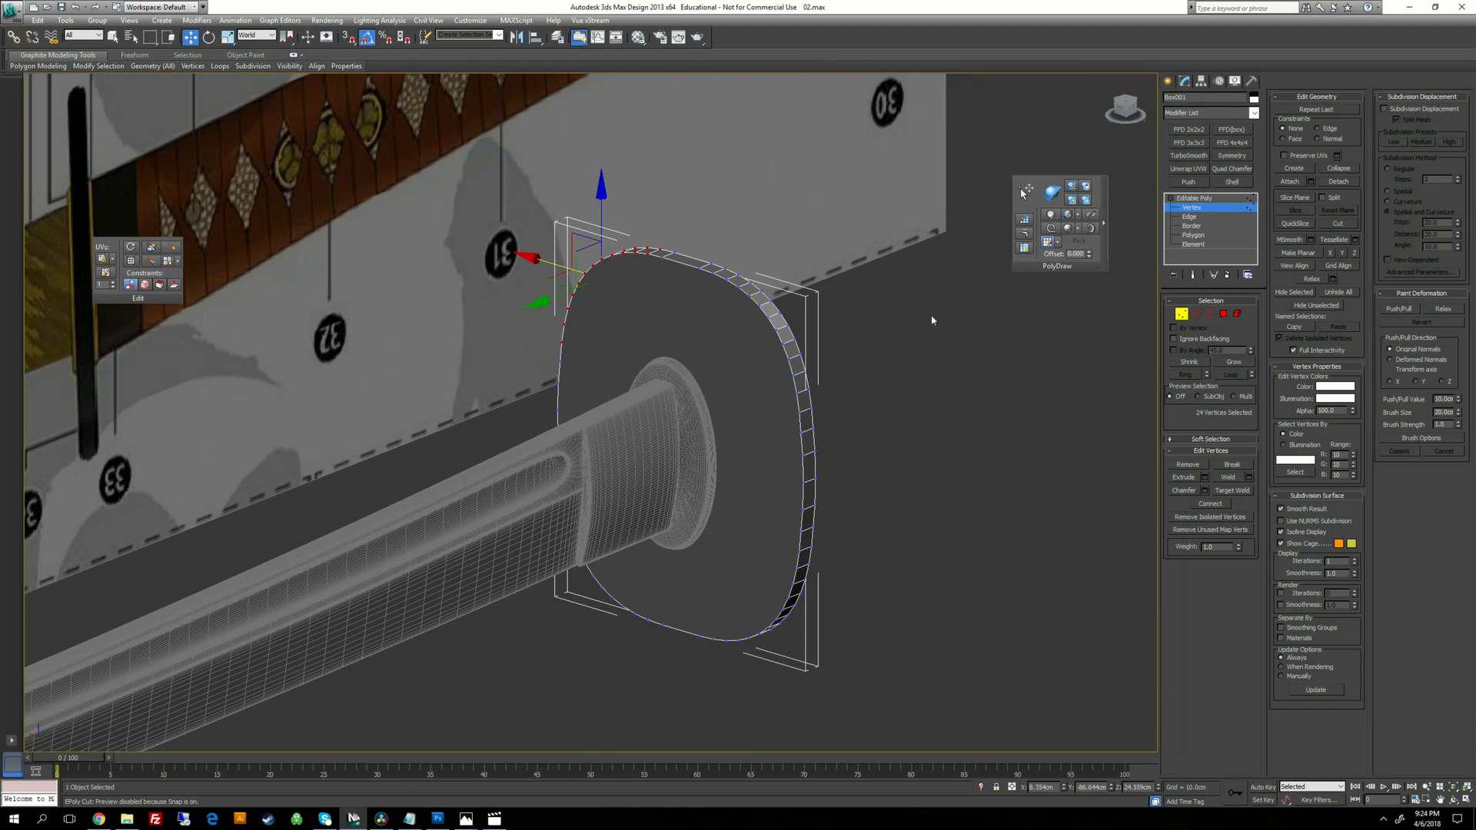
click(1203, 197)
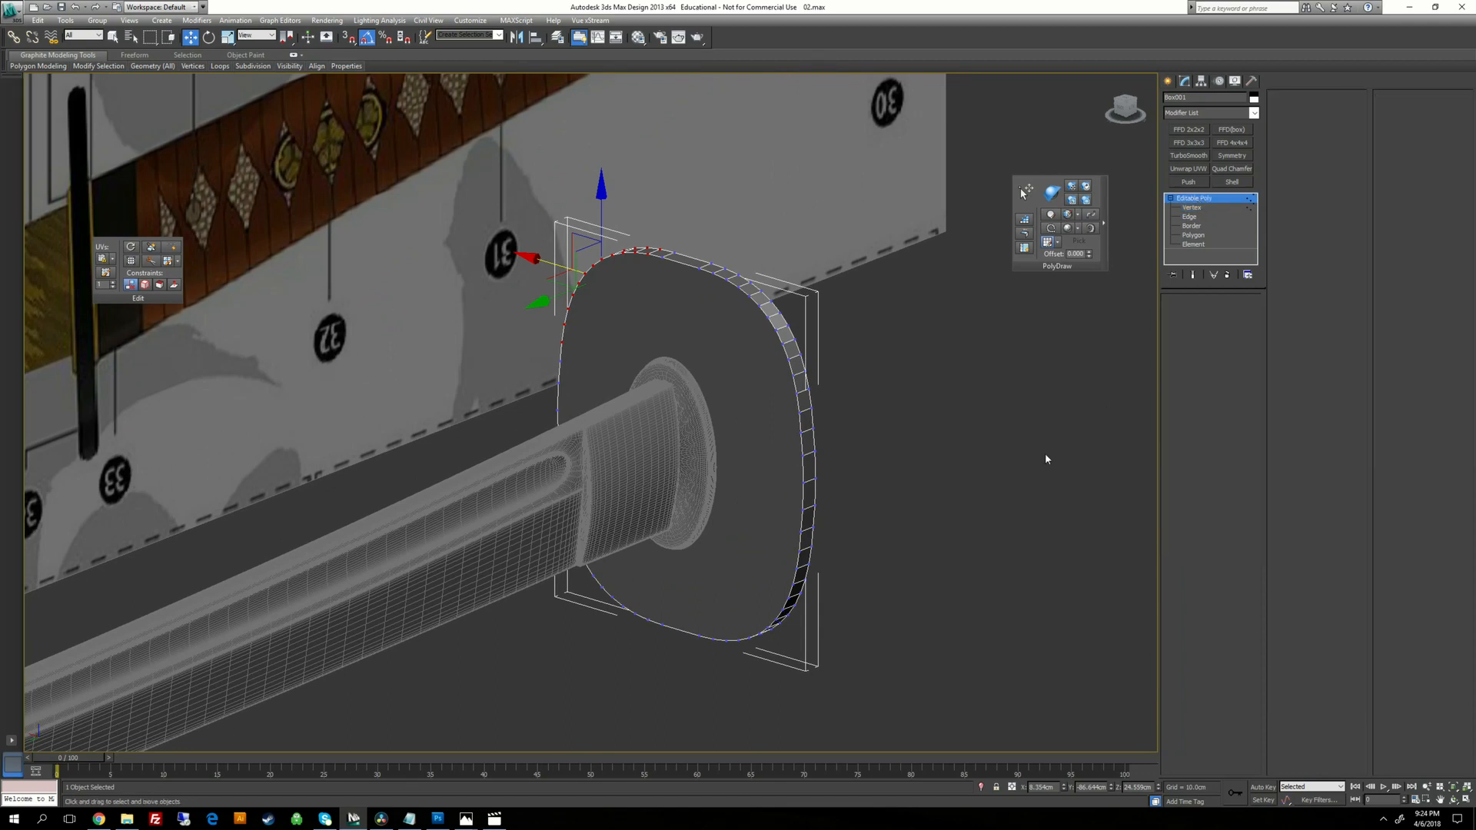
click(1048, 459)
Turn off TurboSmooth and Quad Chamfer on the small disc behind the collar and go to its Editable Poly level.
click(703, 438)
click(1172, 199)
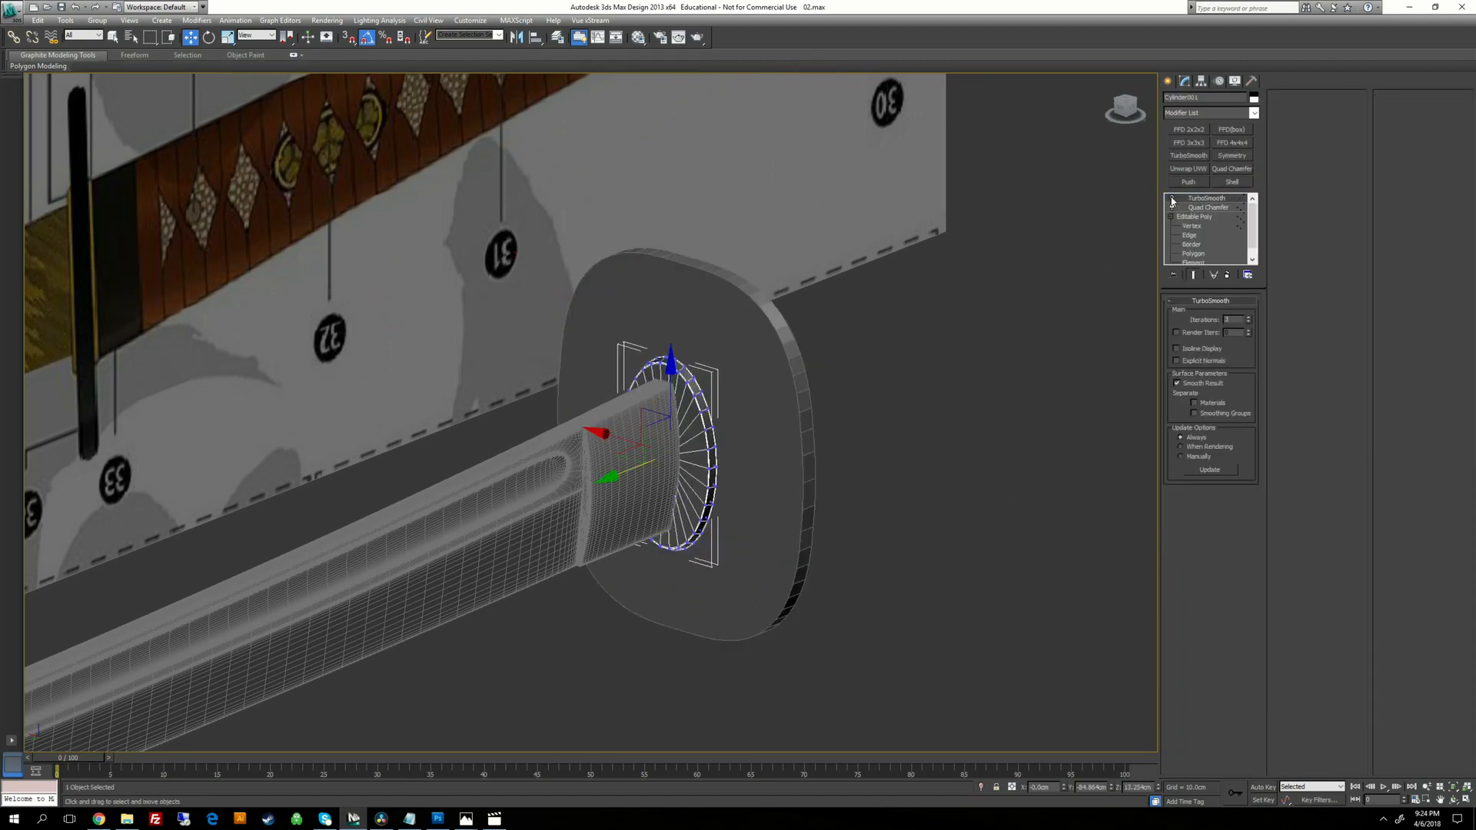
click(1171, 207)
alt+middle_drag(869, 384, 980, 363)
click(1193, 216)
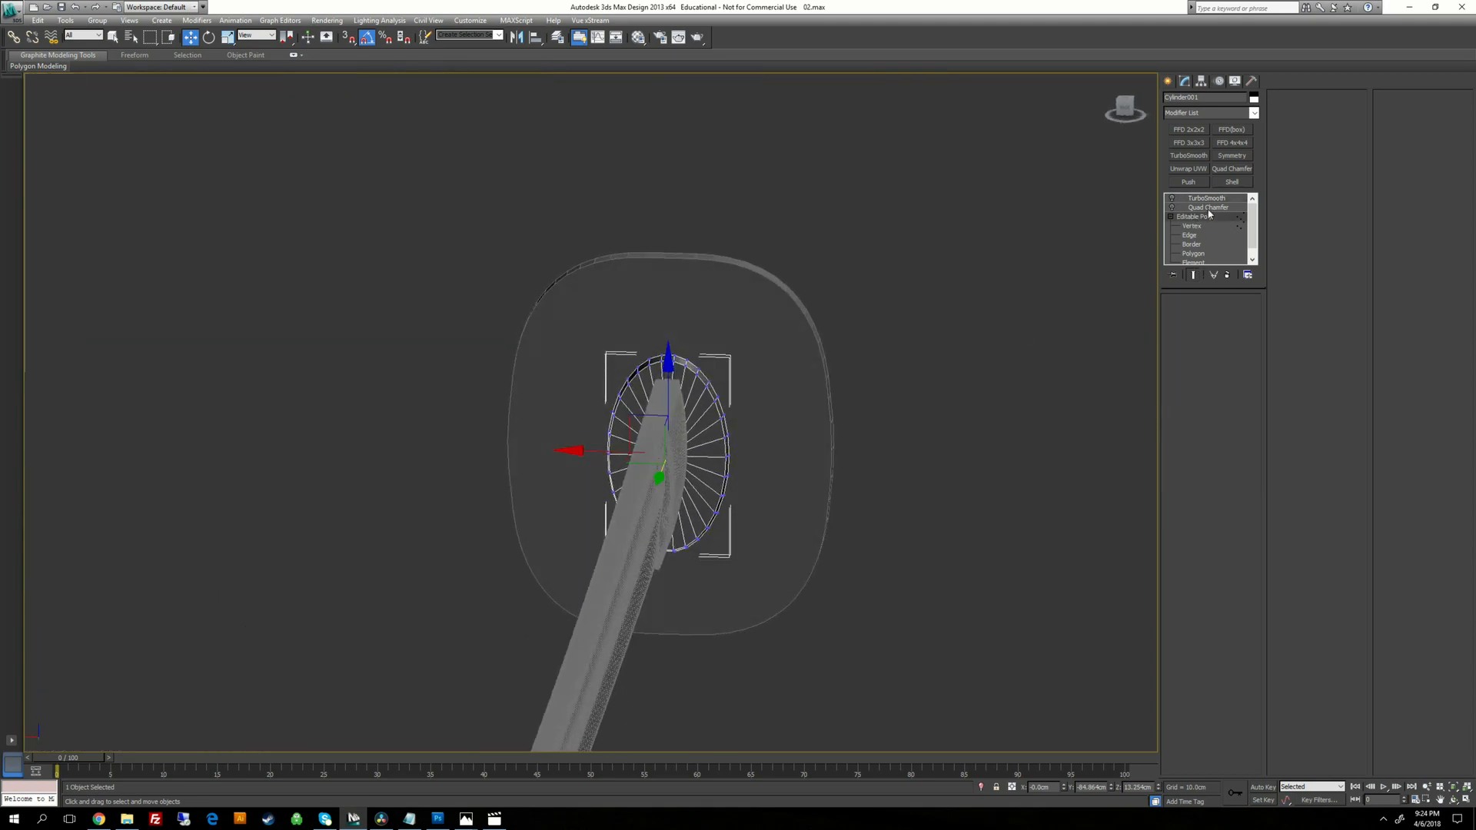
Add an FFD 4x4x4 modifier above the disc's Editable Poly and scale its middle columns of control points apart sideways.
click(1206, 113)
key(s)
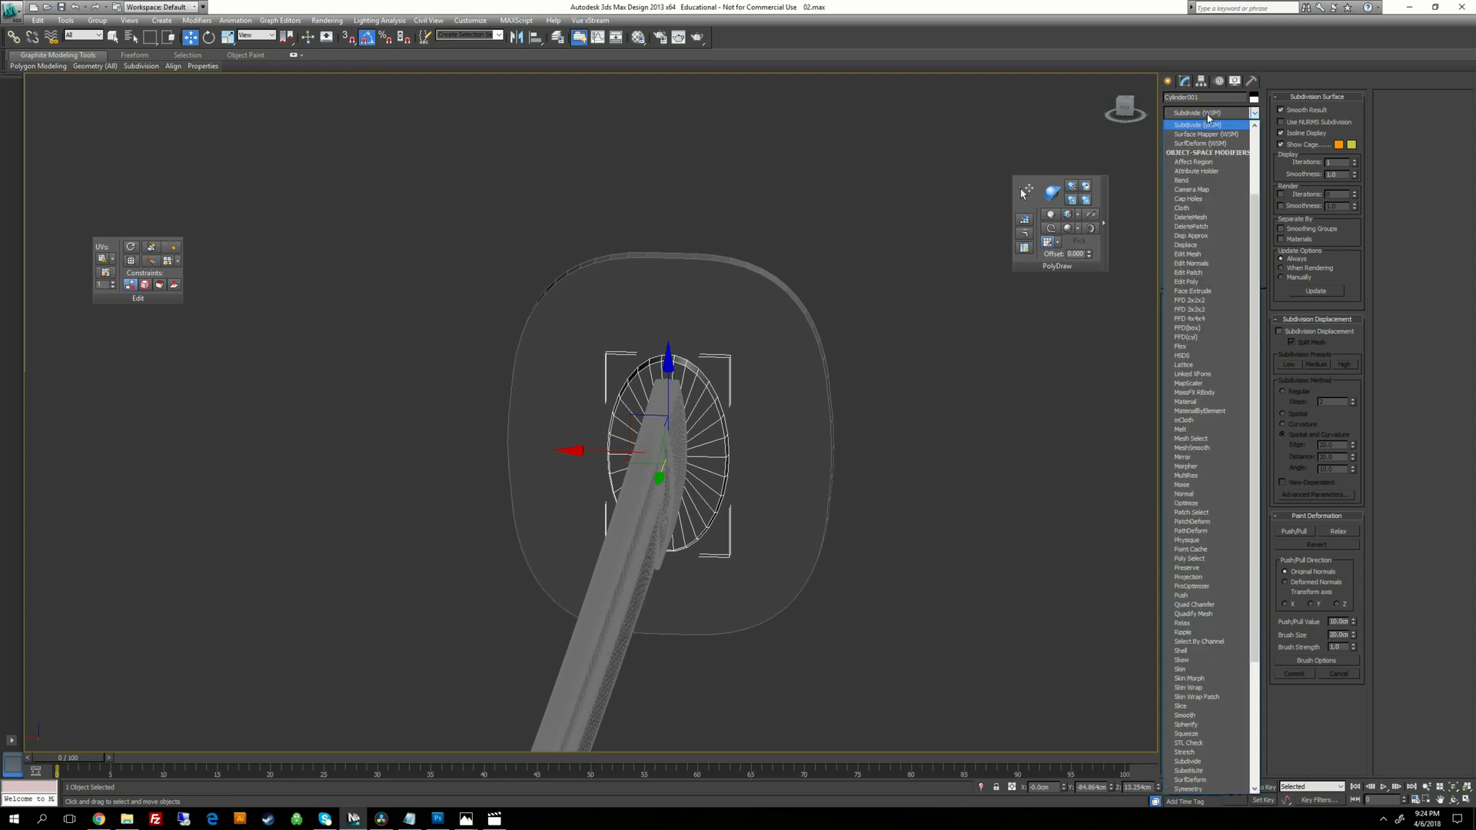
click(1204, 319)
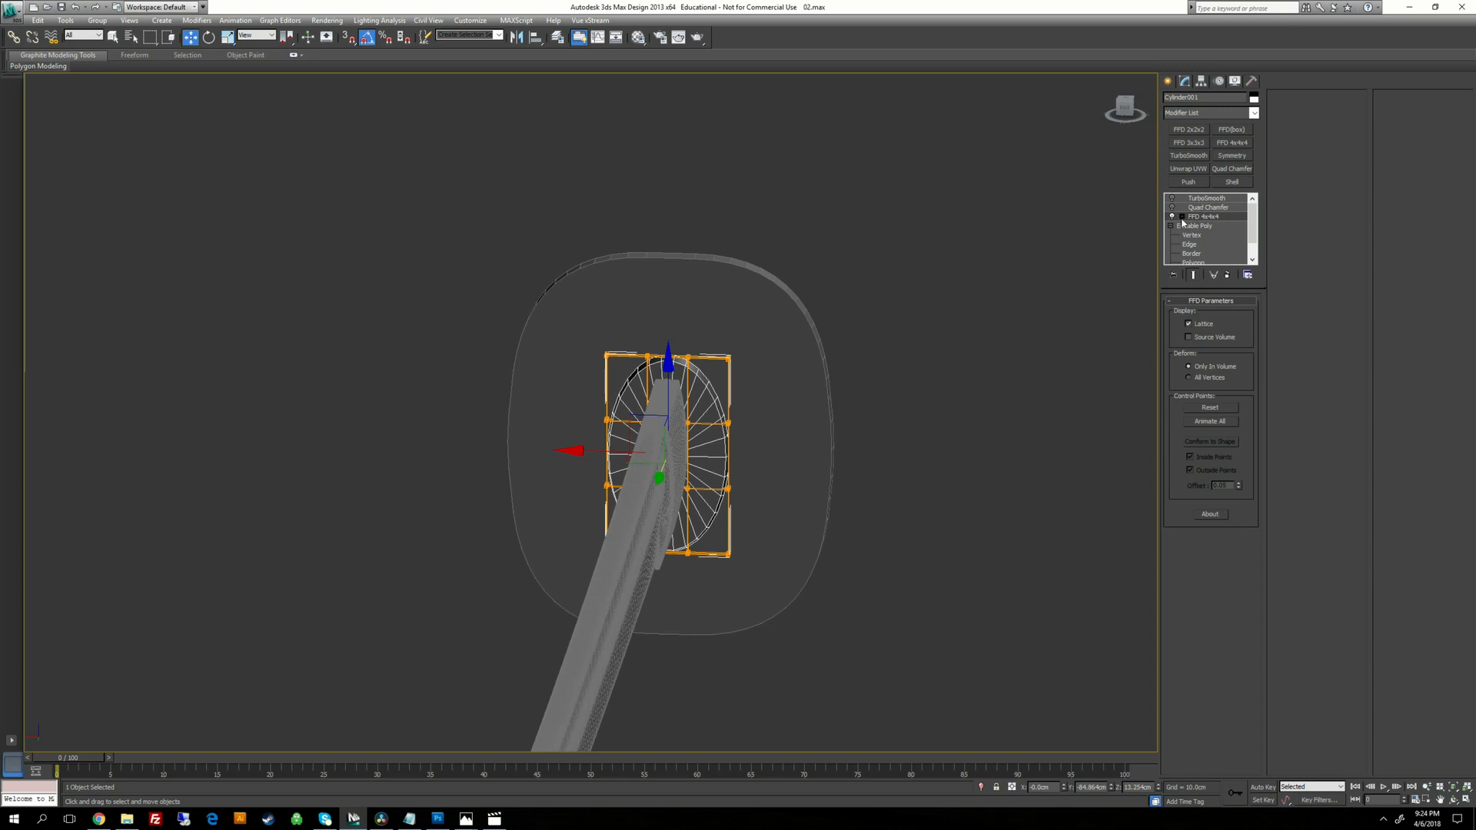
click(1212, 226)
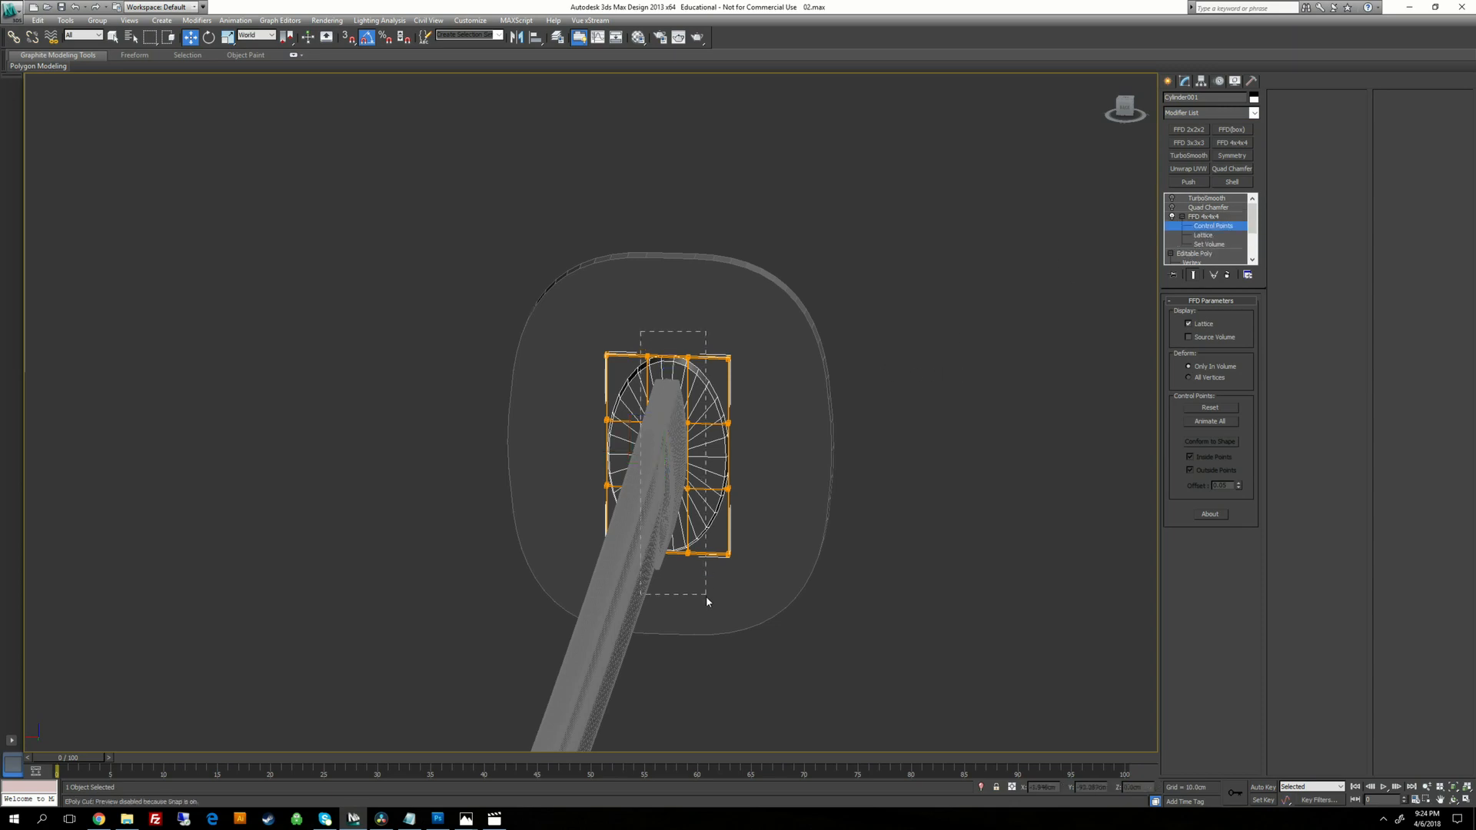
drag(706, 597, 705, 596)
key(r)
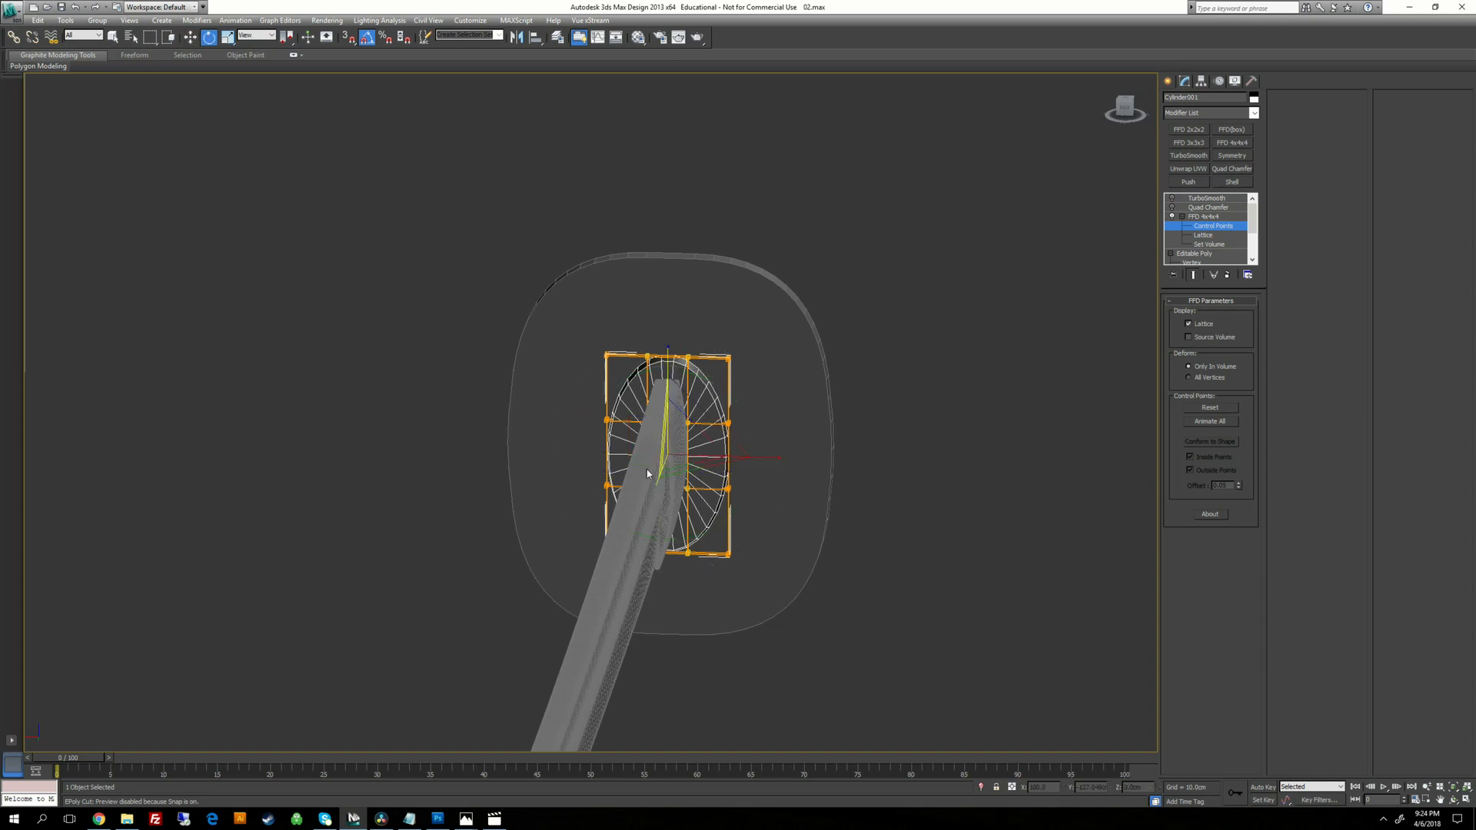
drag(734, 457, 830, 457)
Compare the disc's shape with the katana photo, leave control point editing and deselect the disc.
alt+middle_drag(715, 435, 777, 418)
key(alt+Tab)
key(alt+Tab)
key(alt+Tab)
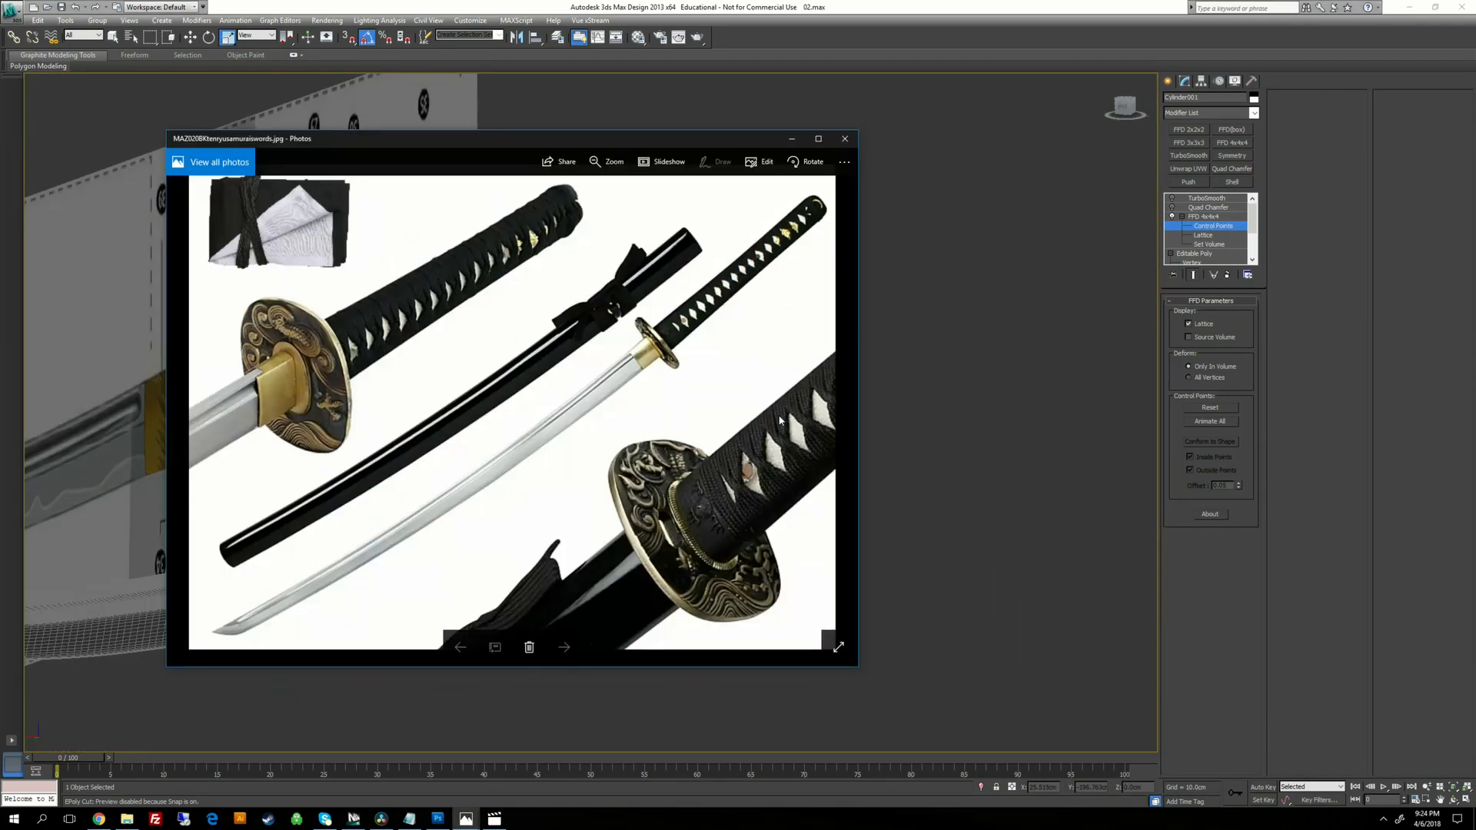
key(alt+Tab)
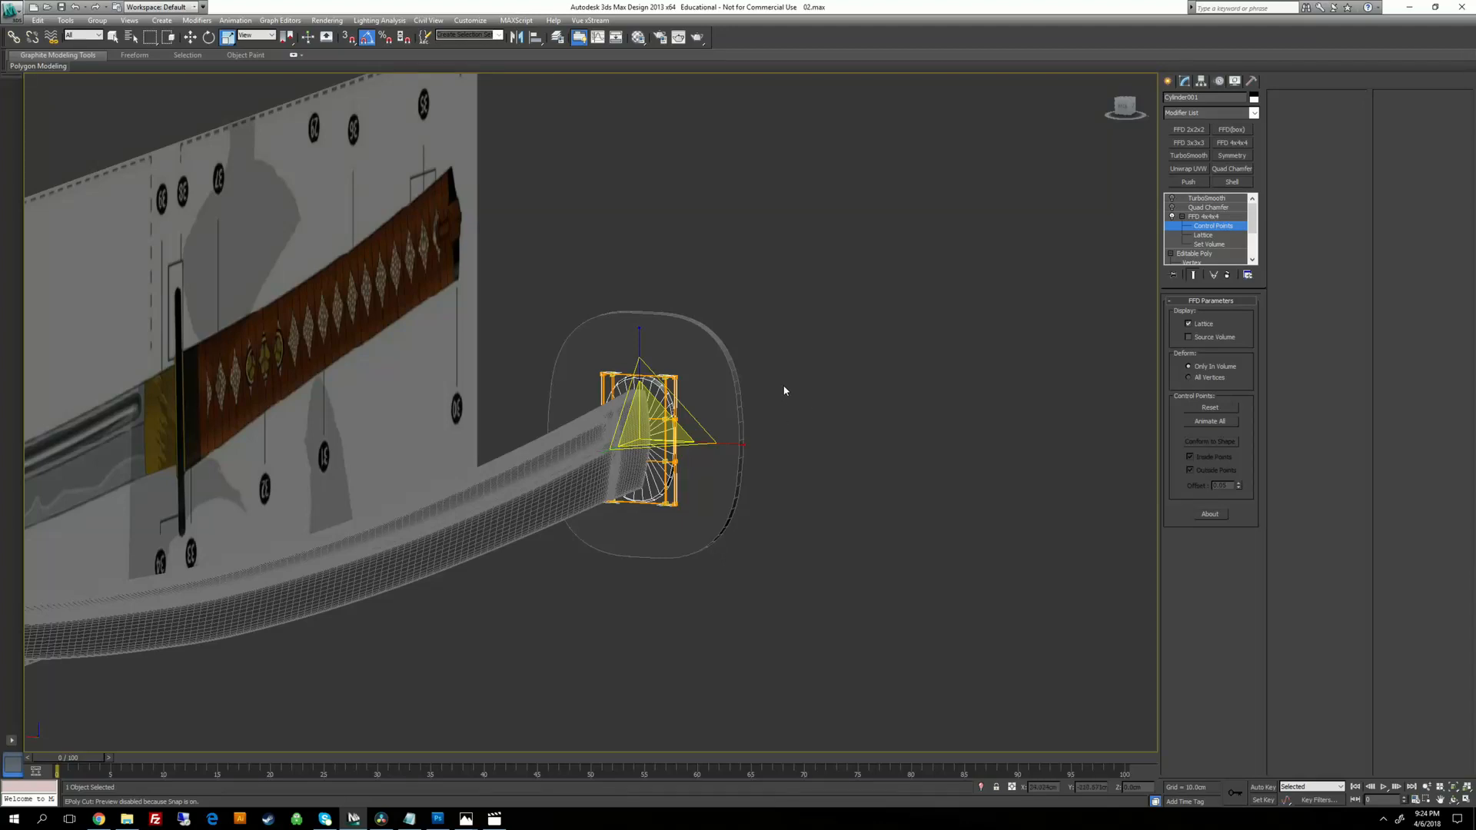
click(1092, 220)
click(1205, 218)
click(895, 400)
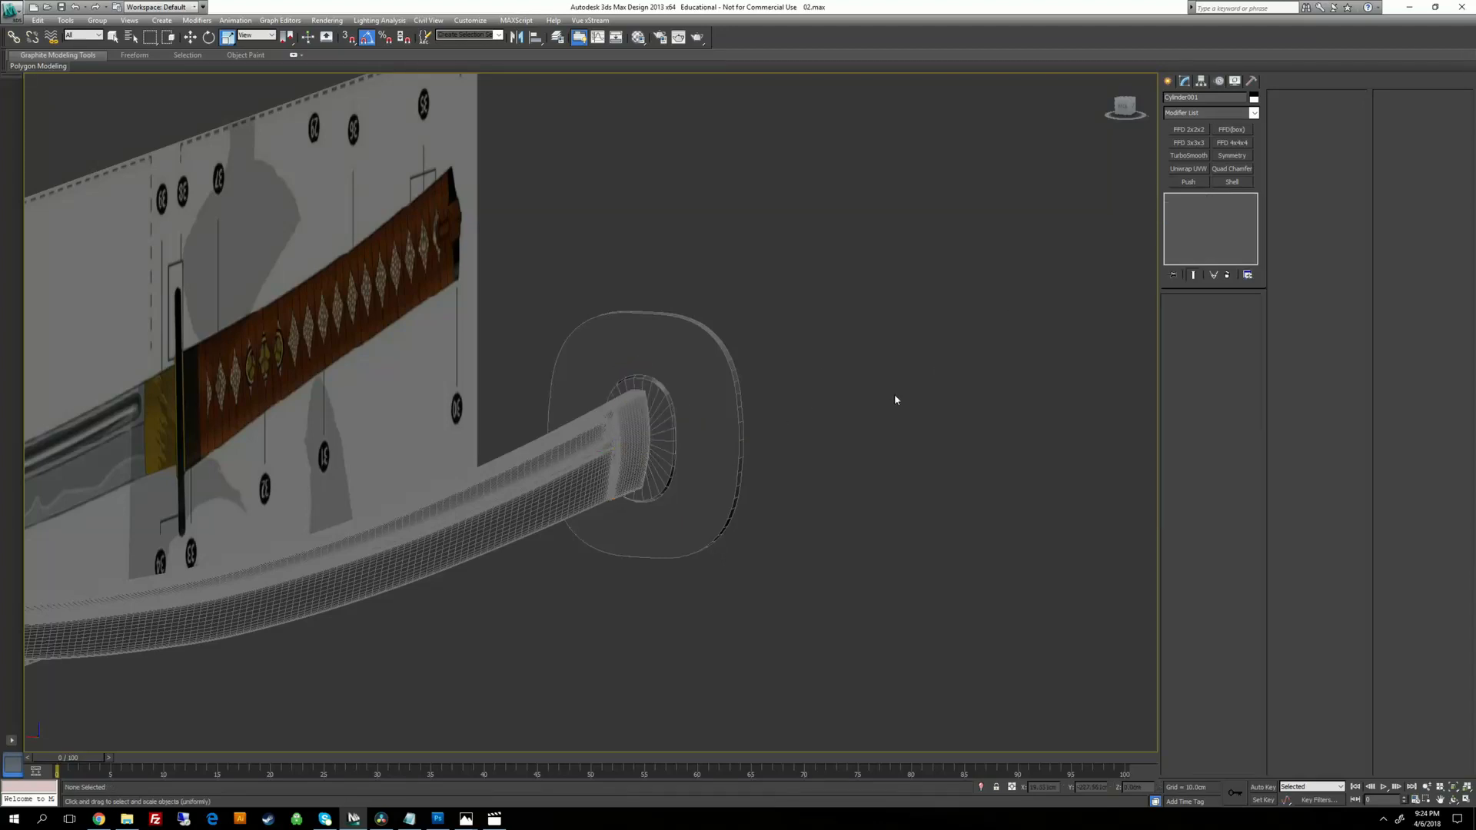
Scale the guard plate slightly along its vertical axis, checking its proportions against the katana photo and the reference drawing.
click(741, 411)
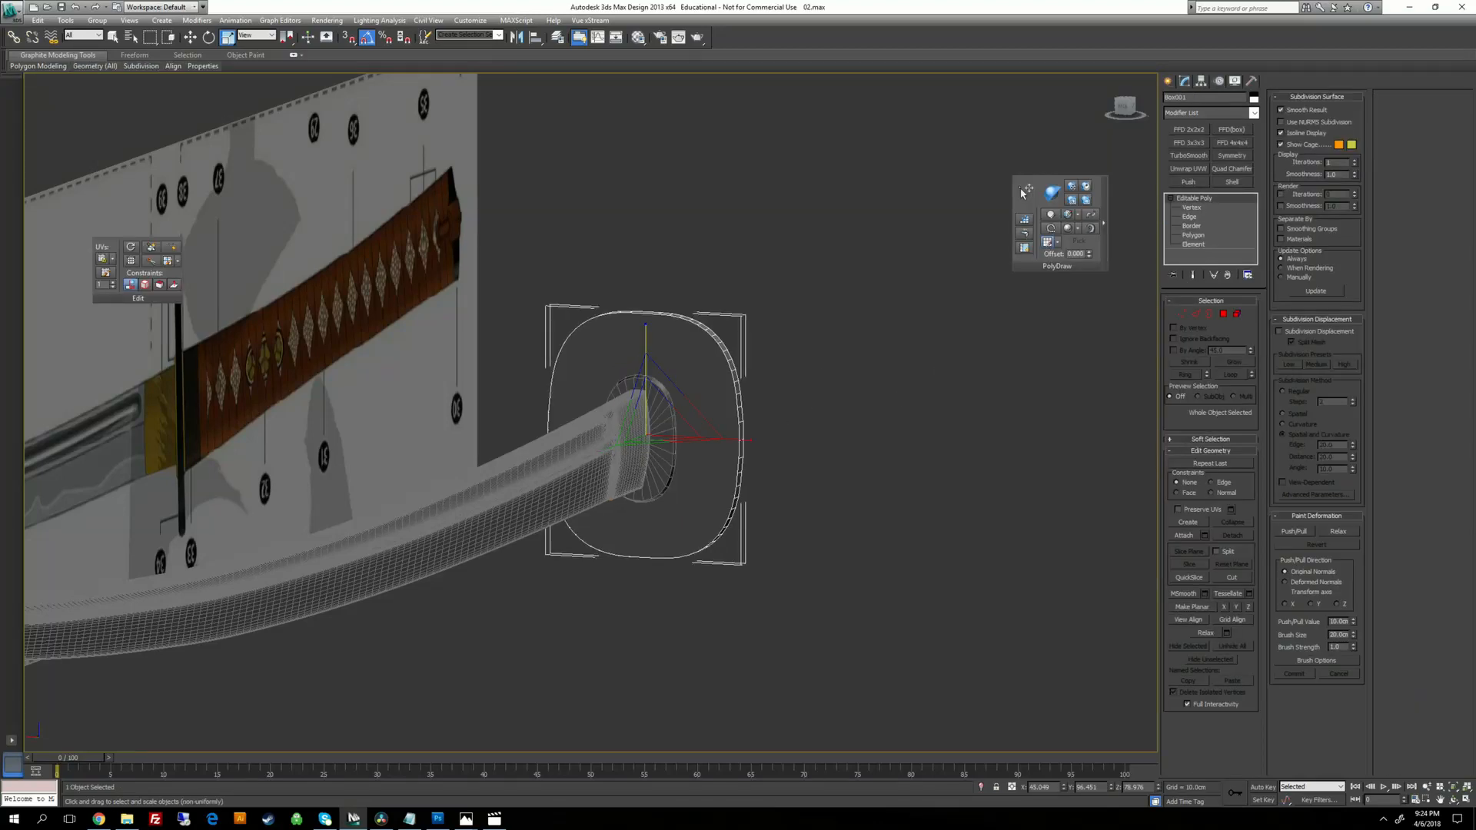
key(alt+Tab)
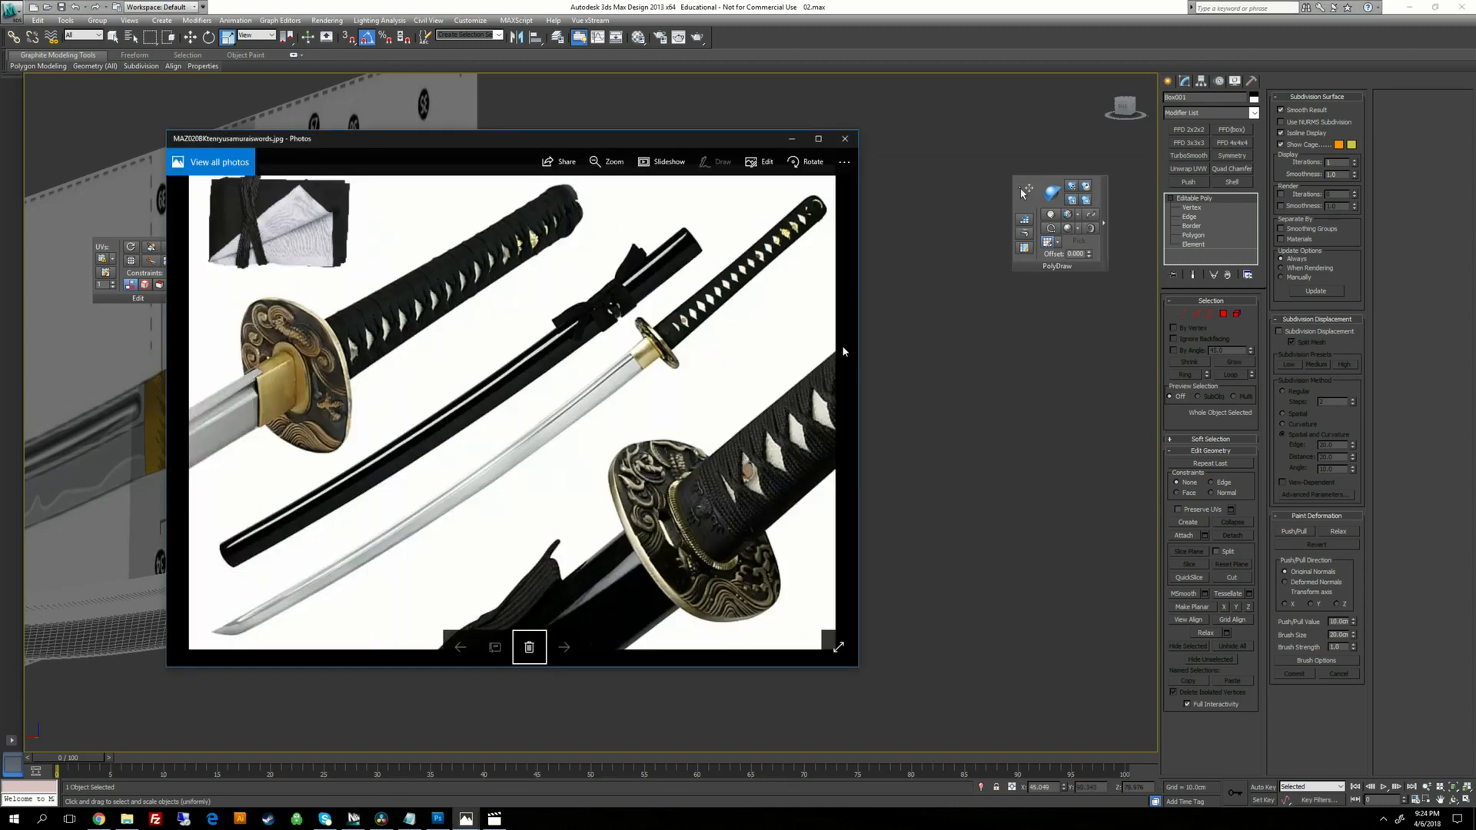
key(alt+Tab)
key(f)
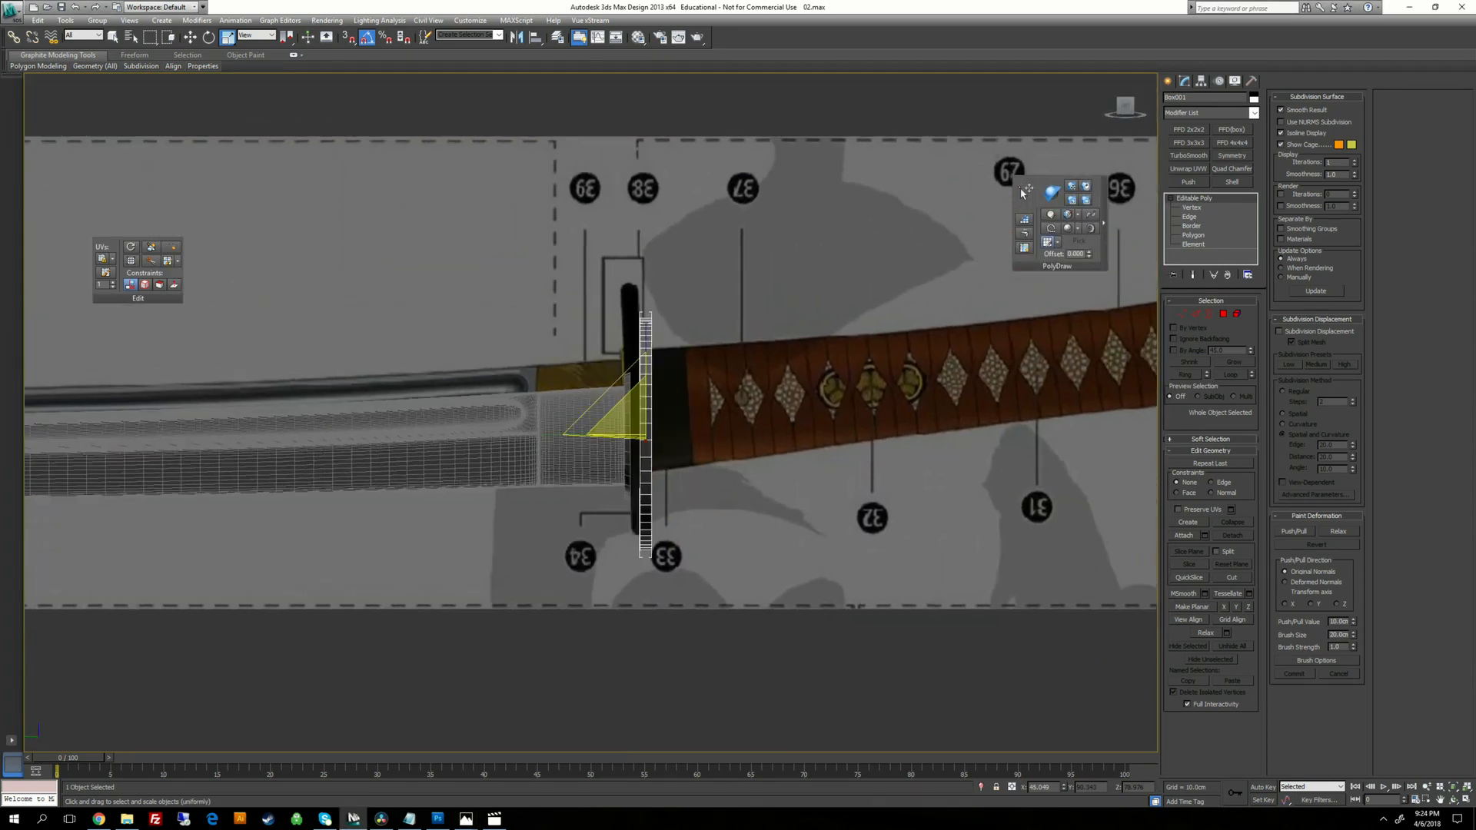
scroll(777, 354, down, 5)
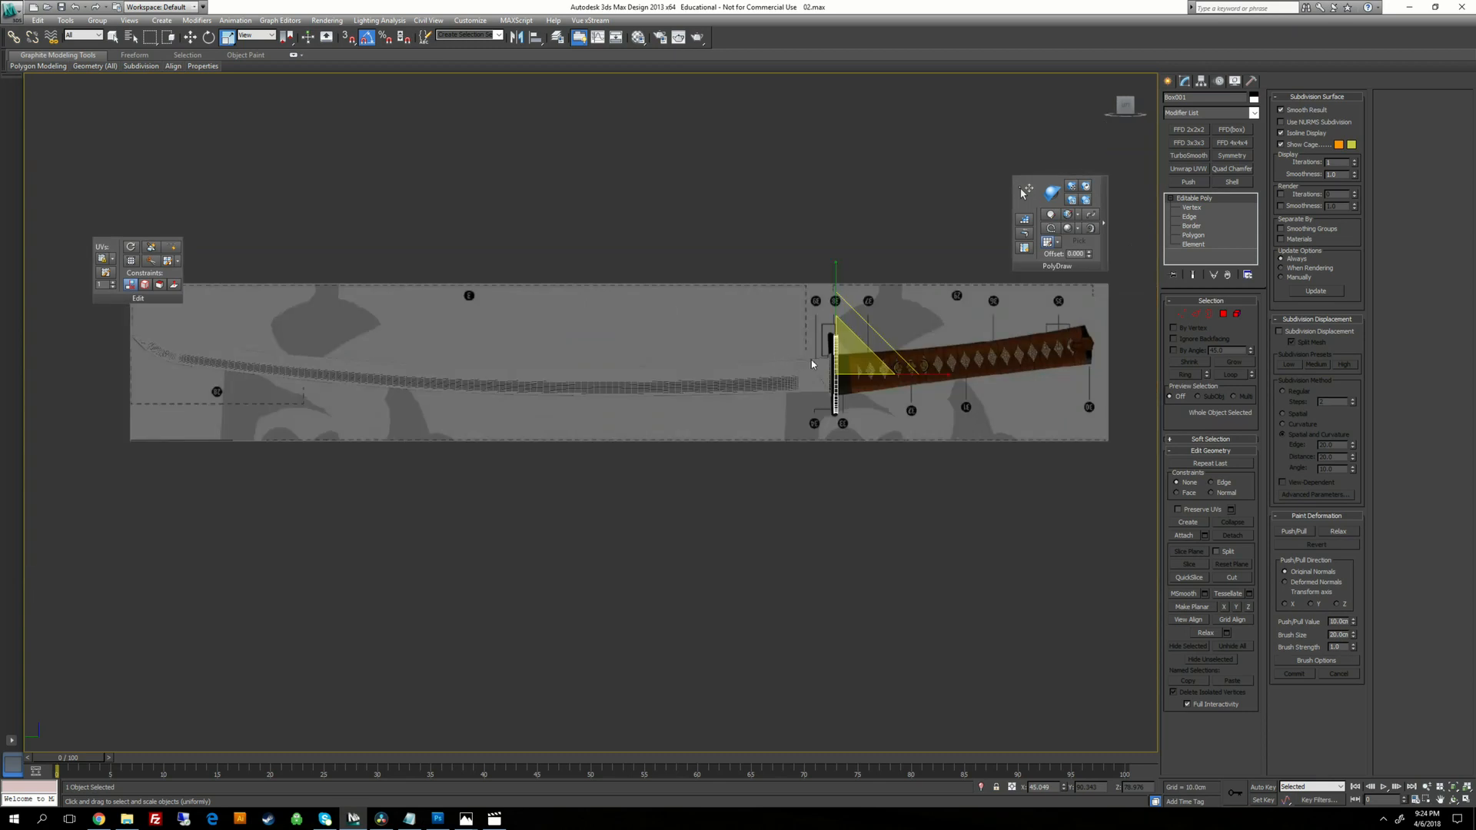
scroll(810, 360, up, 8)
key(p)
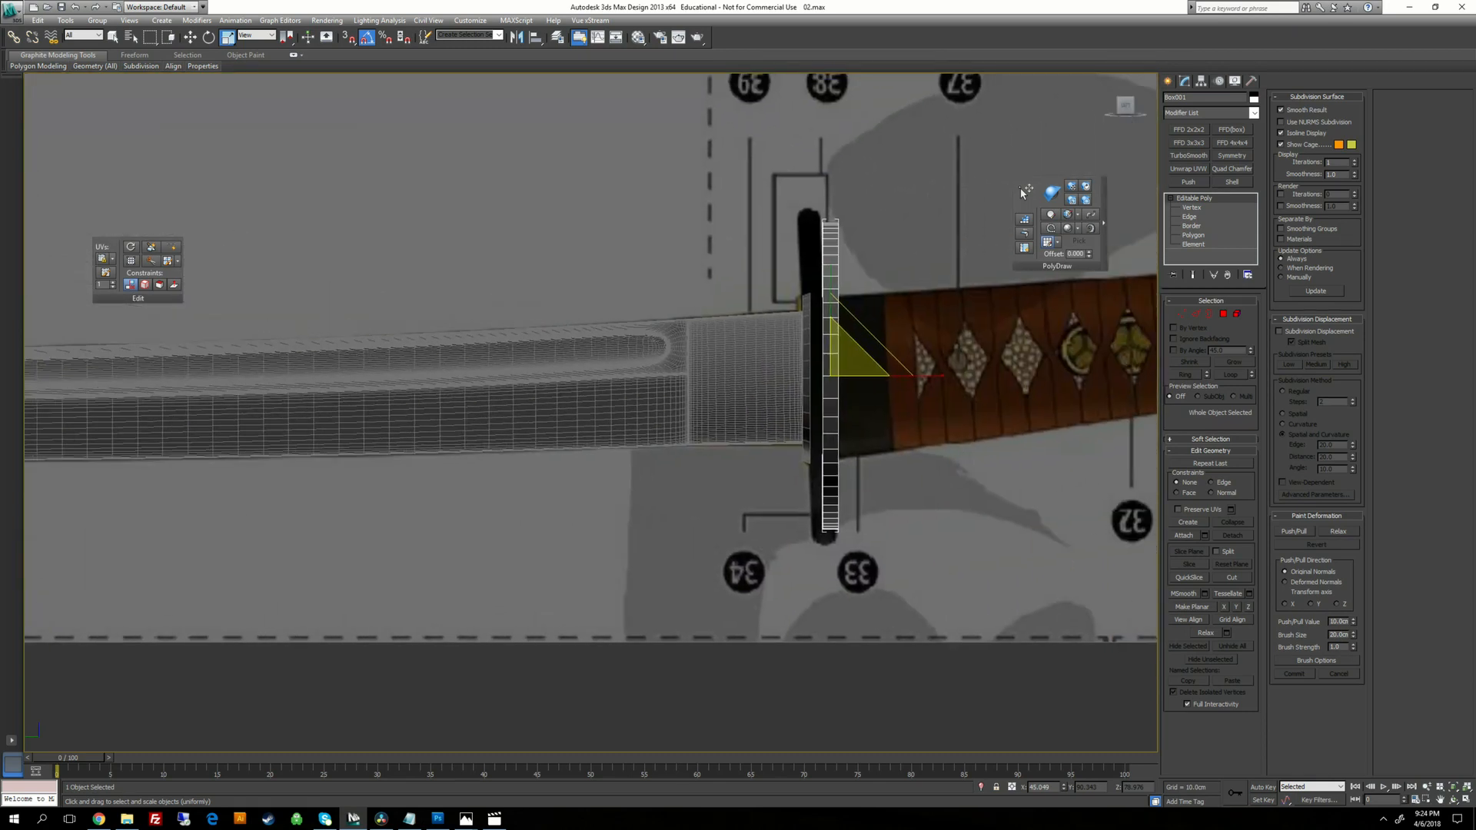
scroll(849, 392, down, 3)
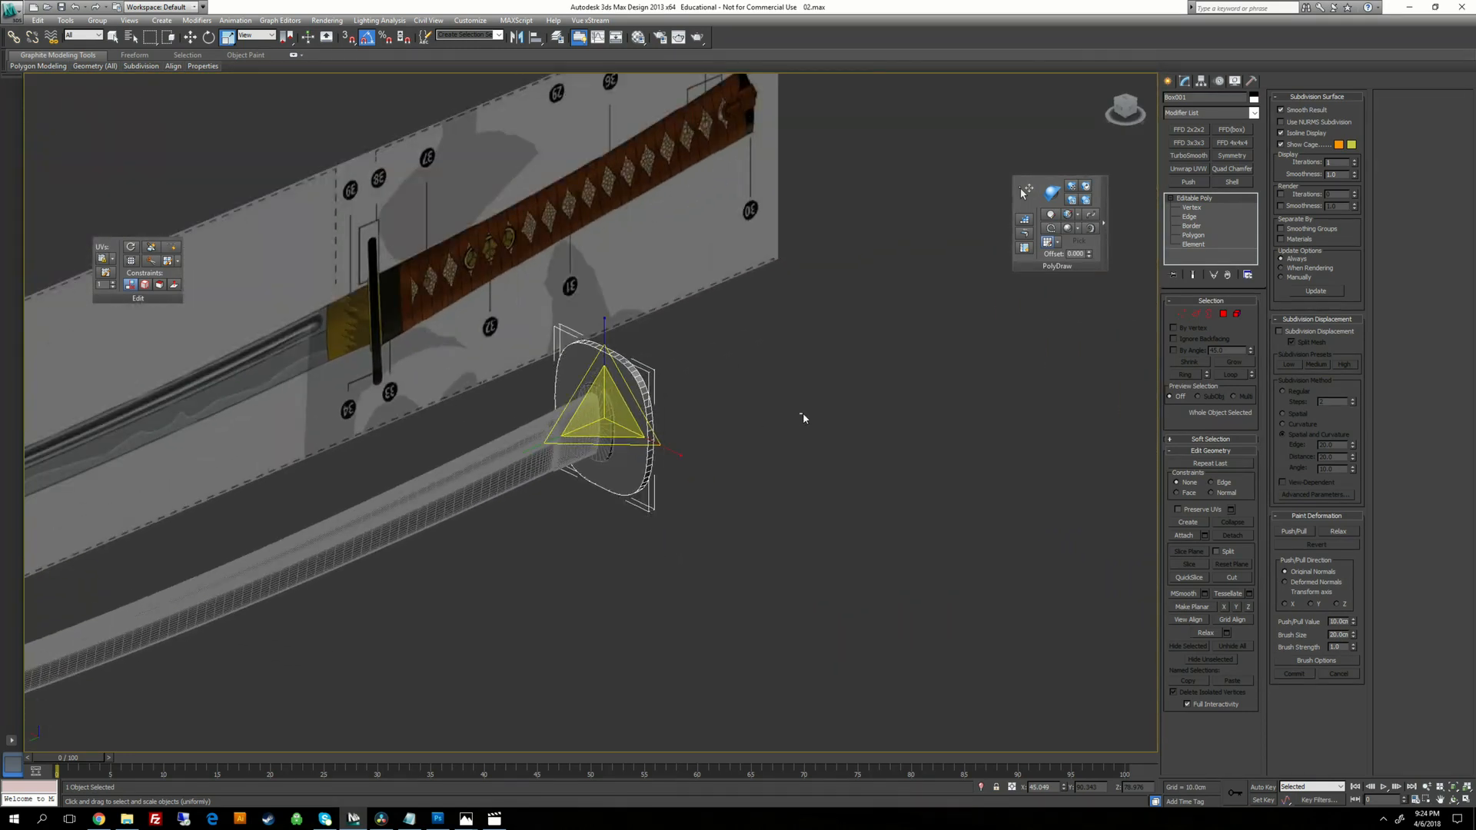
Select the ring of crosswise edges around the guard plate's rim and connect them with a middle edge loop.
click(809, 413)
scroll(809, 413, up, 6)
click(613, 431)
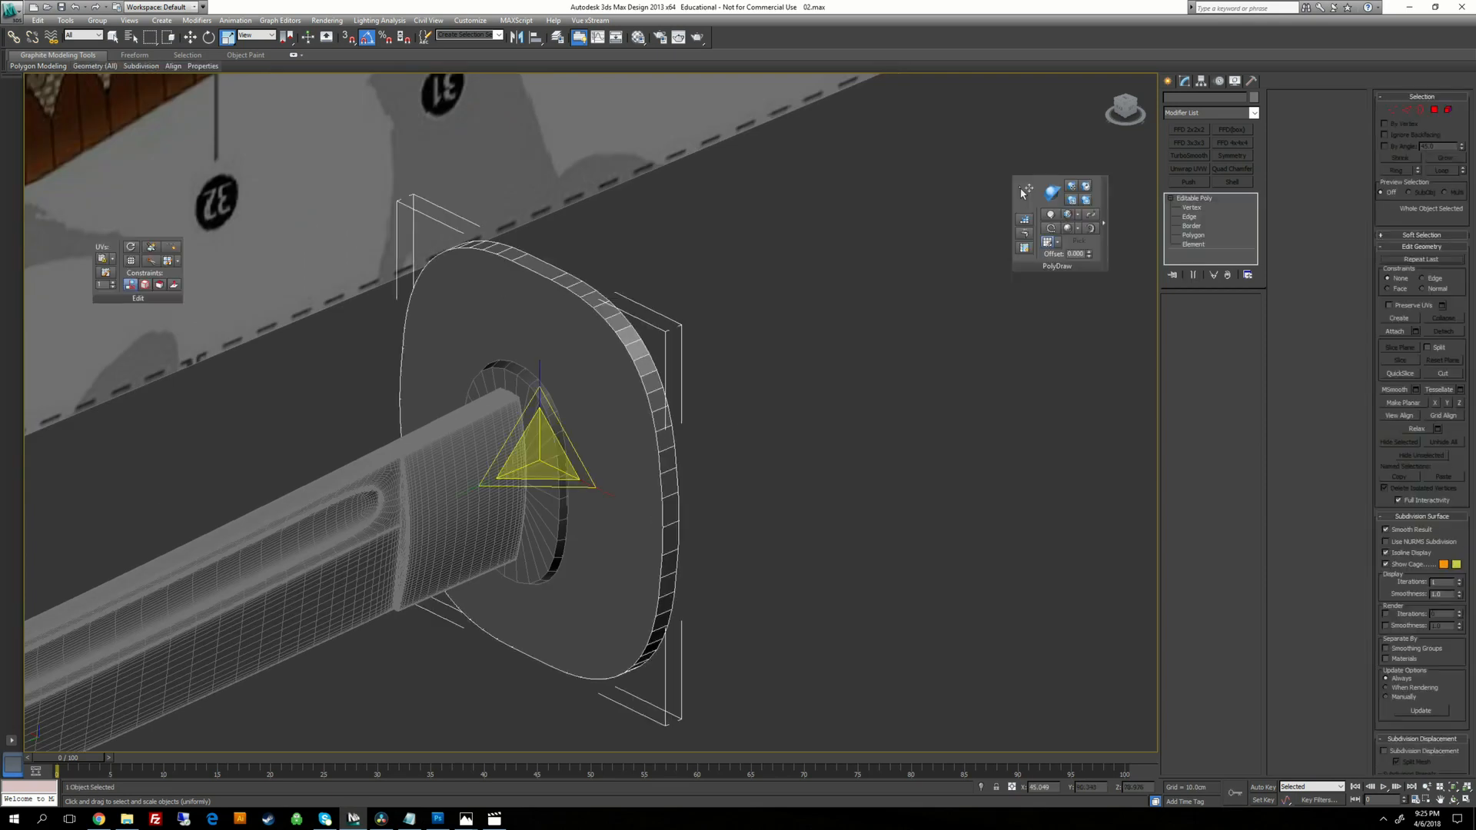
alt+middle_drag(613, 430, 584, 392)
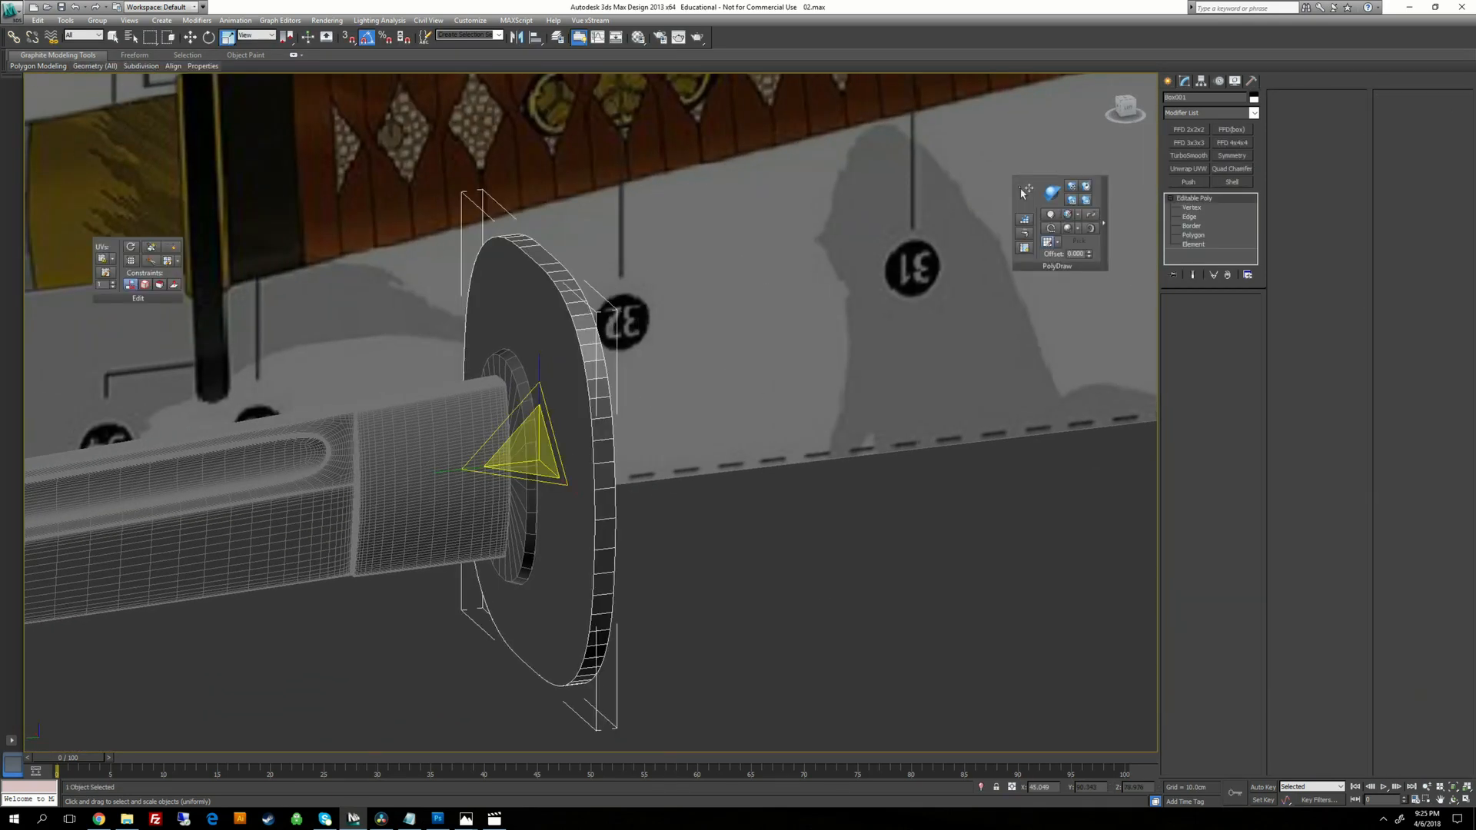
key(2)
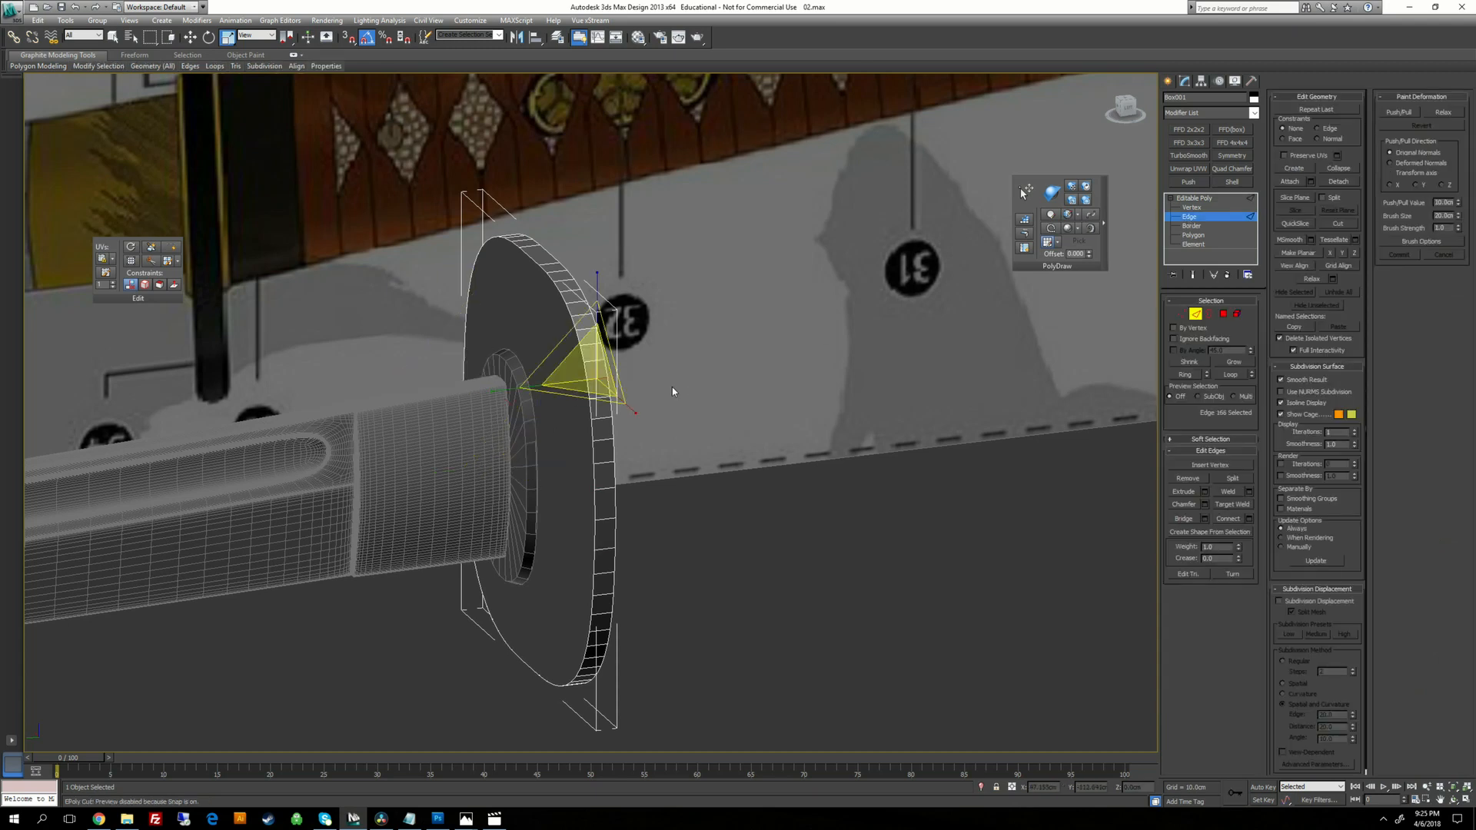
key(alt+r)
click(1227, 519)
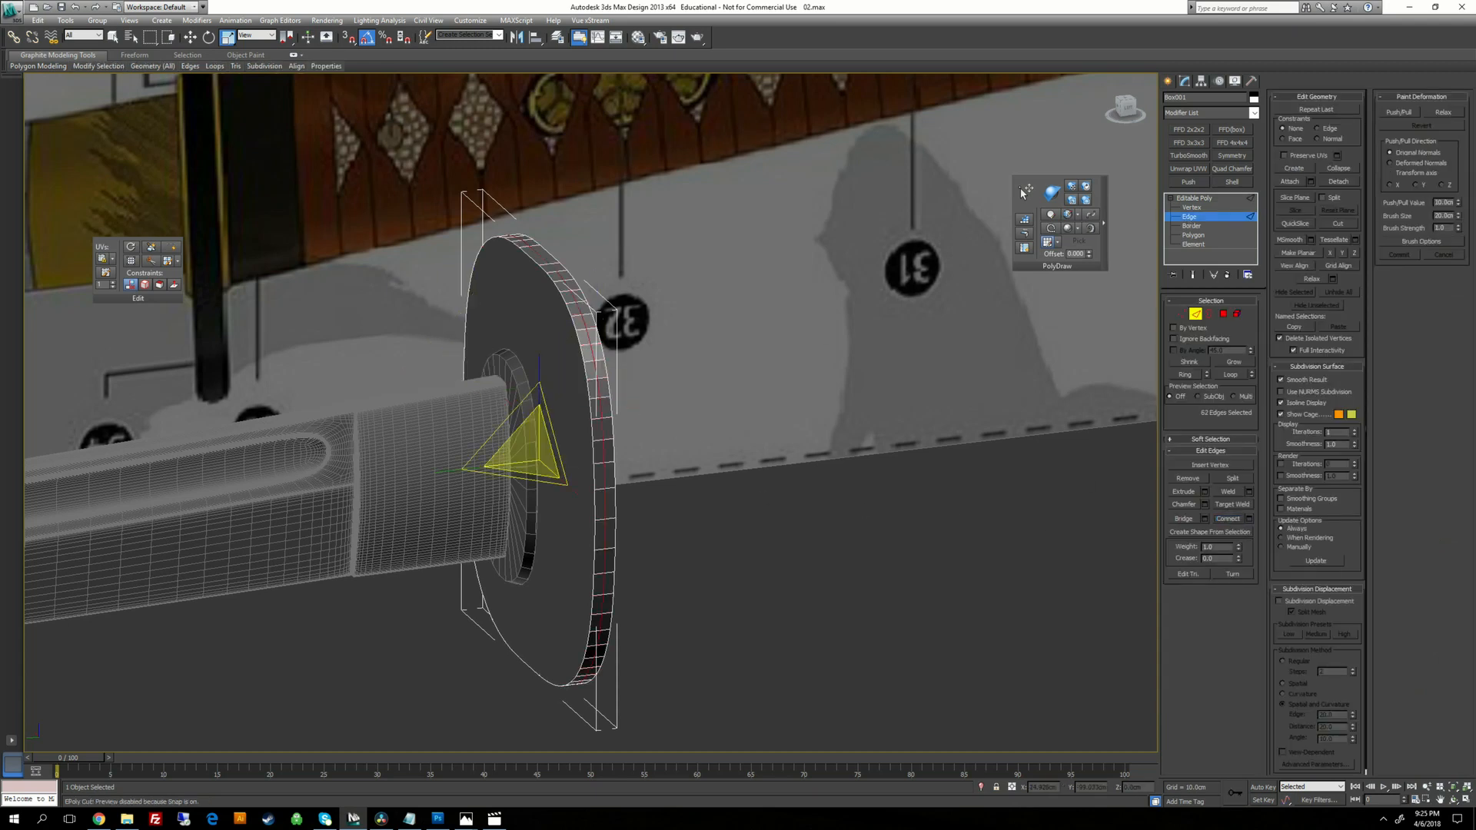
Chamfer the middle edge loop around the guard plate's rim by a small amount with one segment to round it.
drag(535, 455, 534, 452)
alt+middle_drag(584, 461, 693, 442)
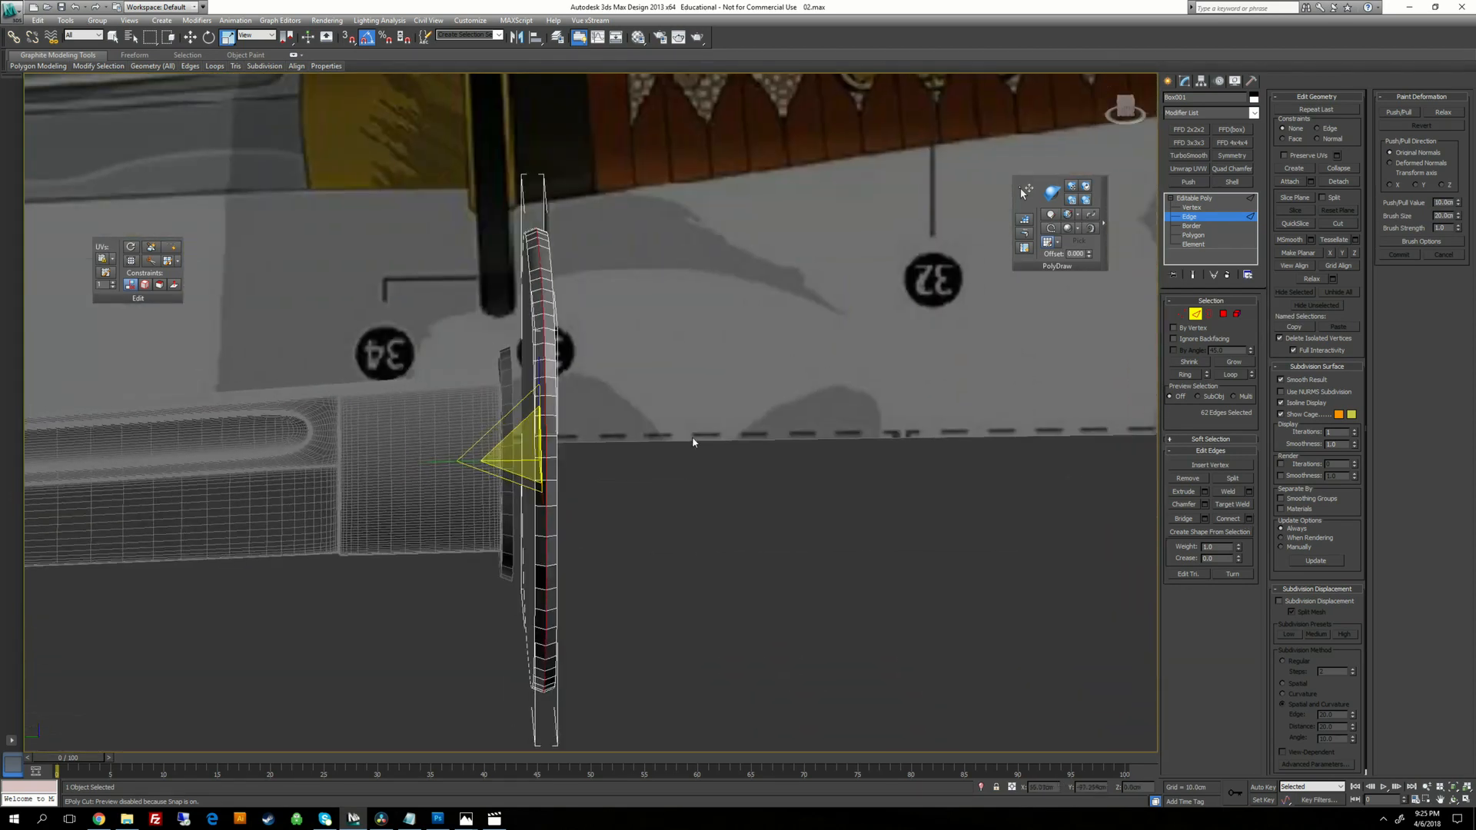
click(1205, 504)
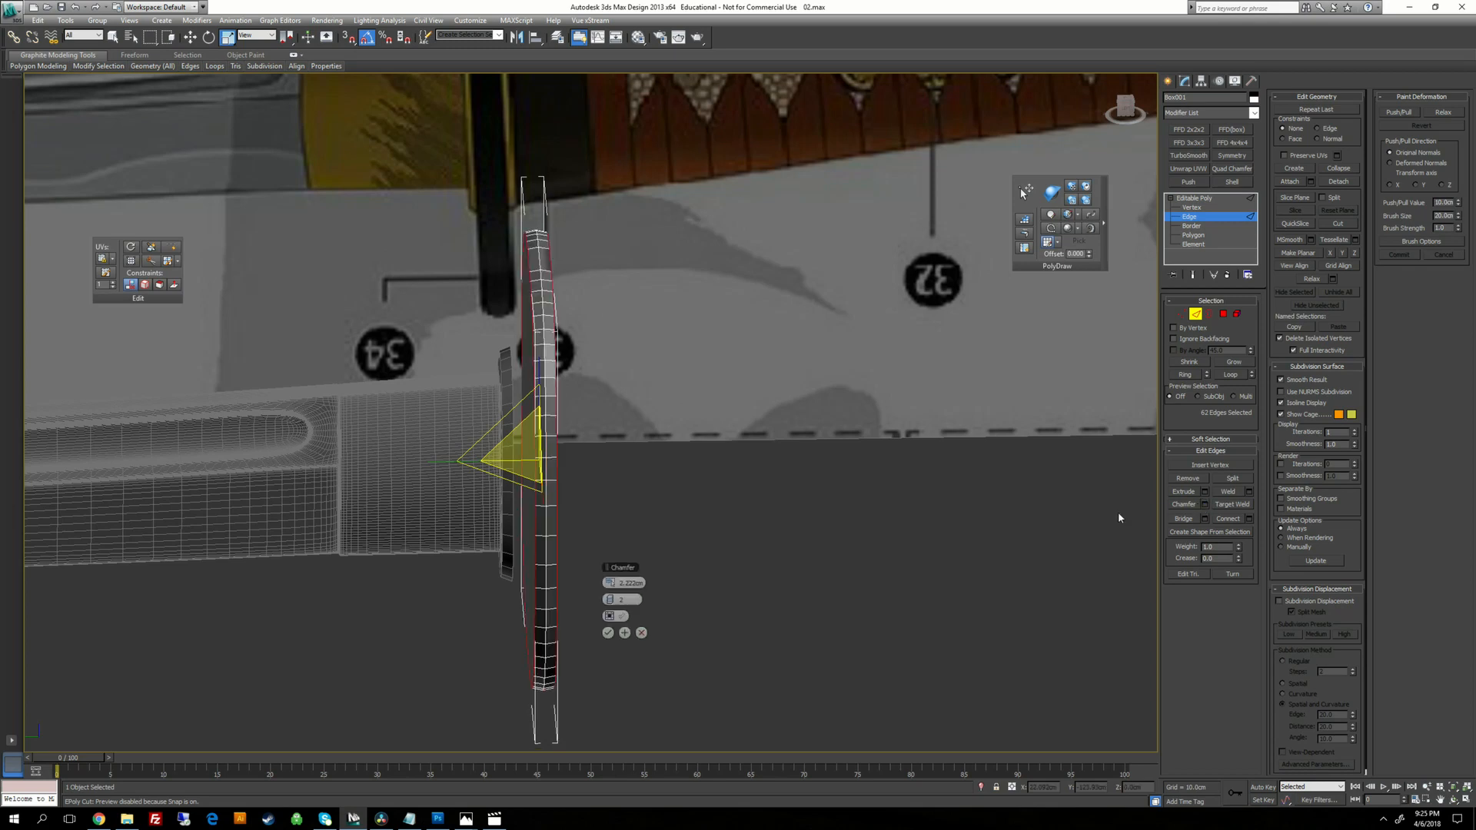
right_click(612, 583)
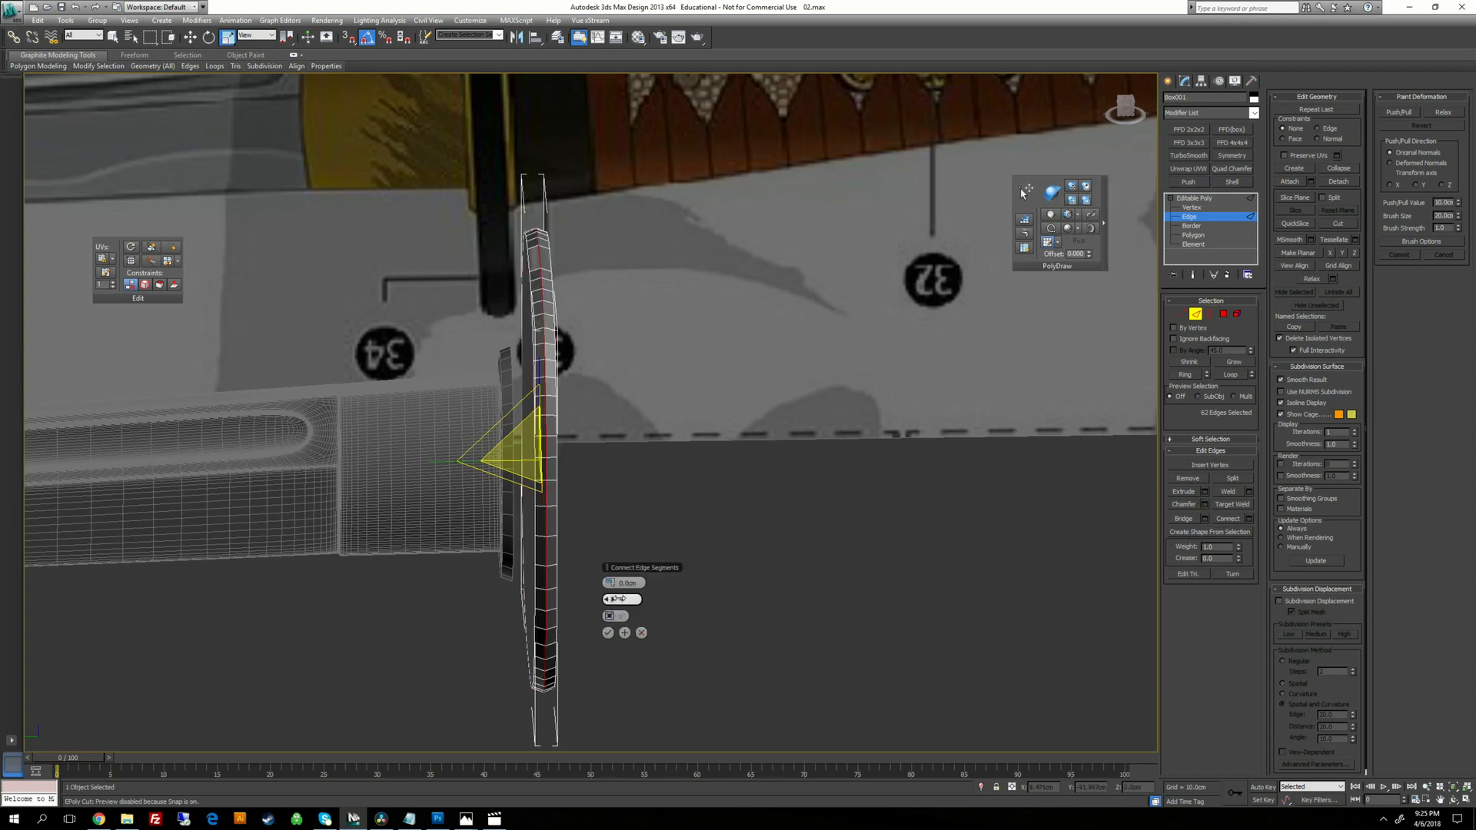
right_click(612, 599)
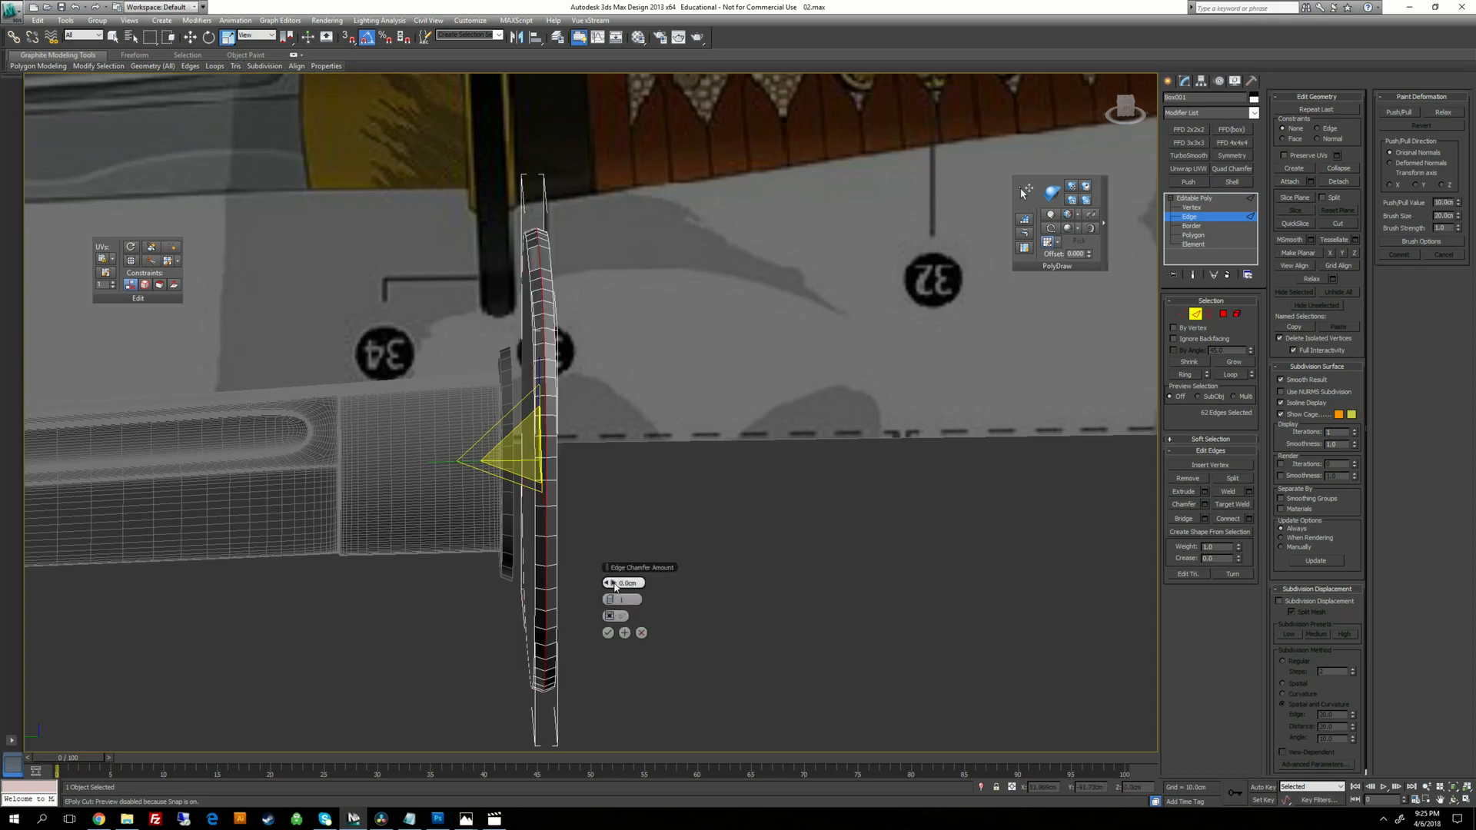
drag(616, 583, 622, 582)
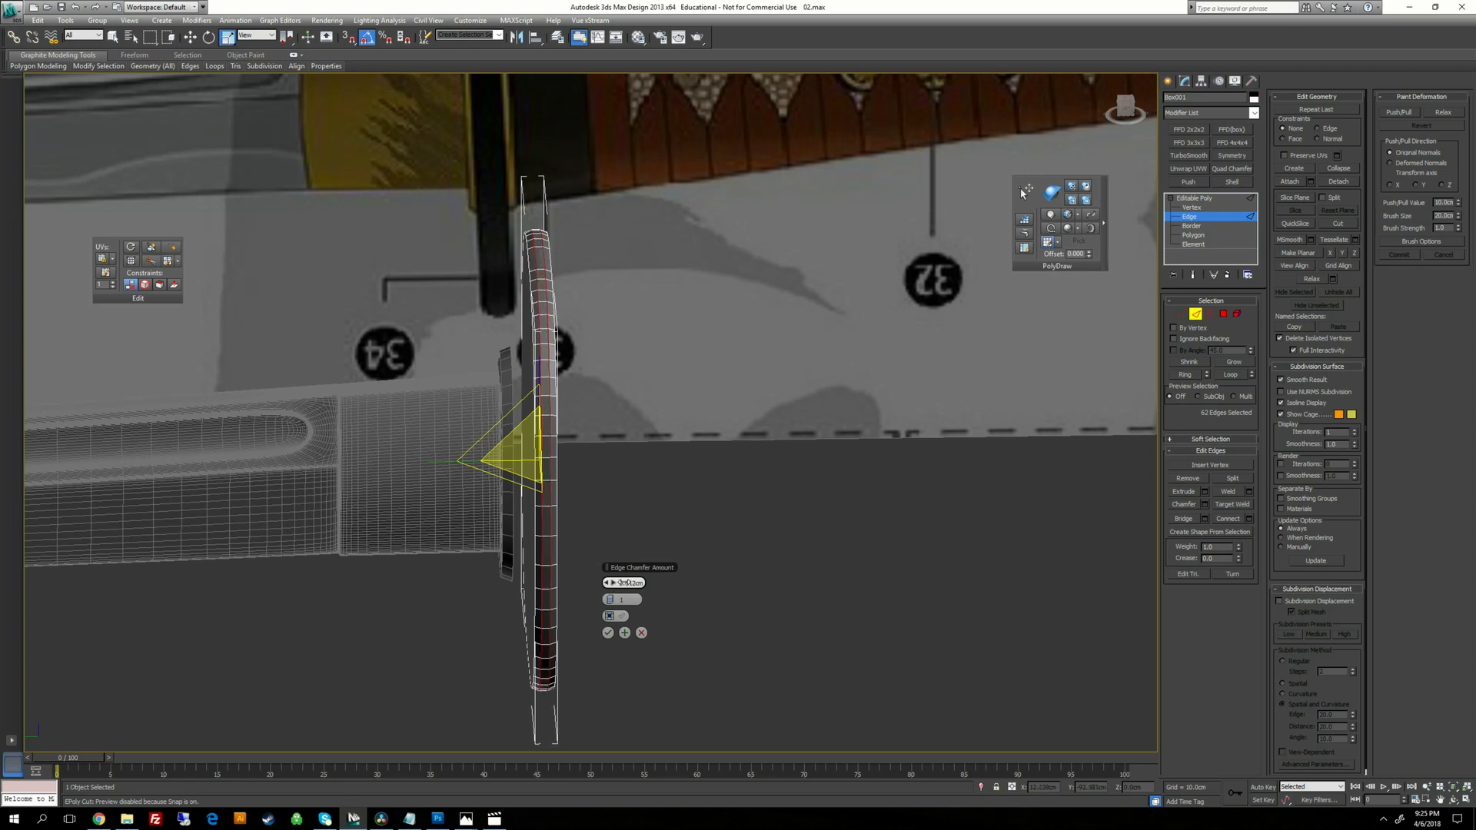
click(608, 633)
alt+middle_drag(608, 632, 705, 548)
click(704, 549)
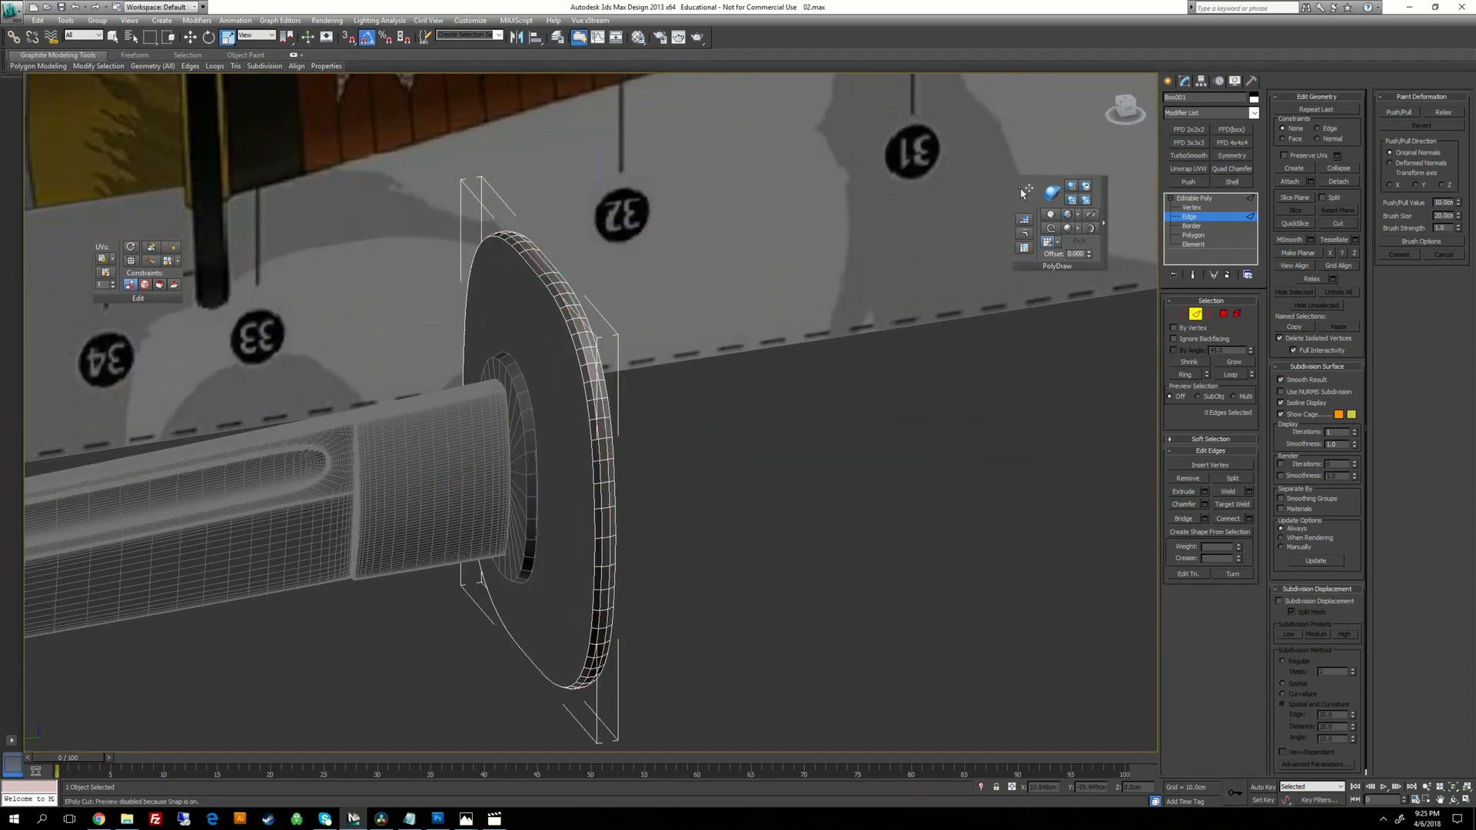
Compare the guard plate's rounded rim with the katana reference, leave edge editing and deselect the plate.
key(alt+Tab)
key(alt+Tab)
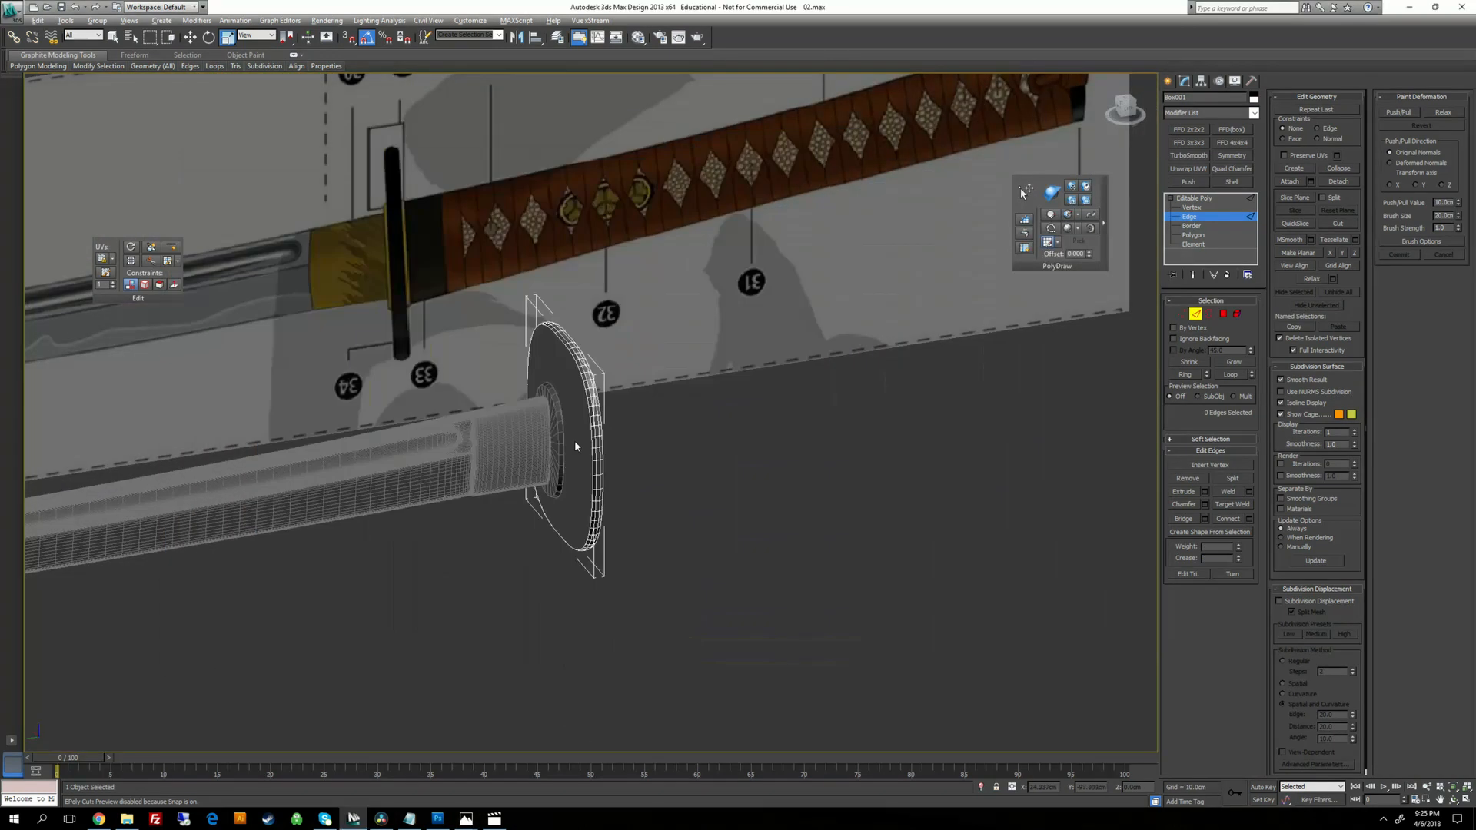
scroll(538, 454, up, 8)
alt+middle_drag(615, 416, 508, 492)
click(1190, 198)
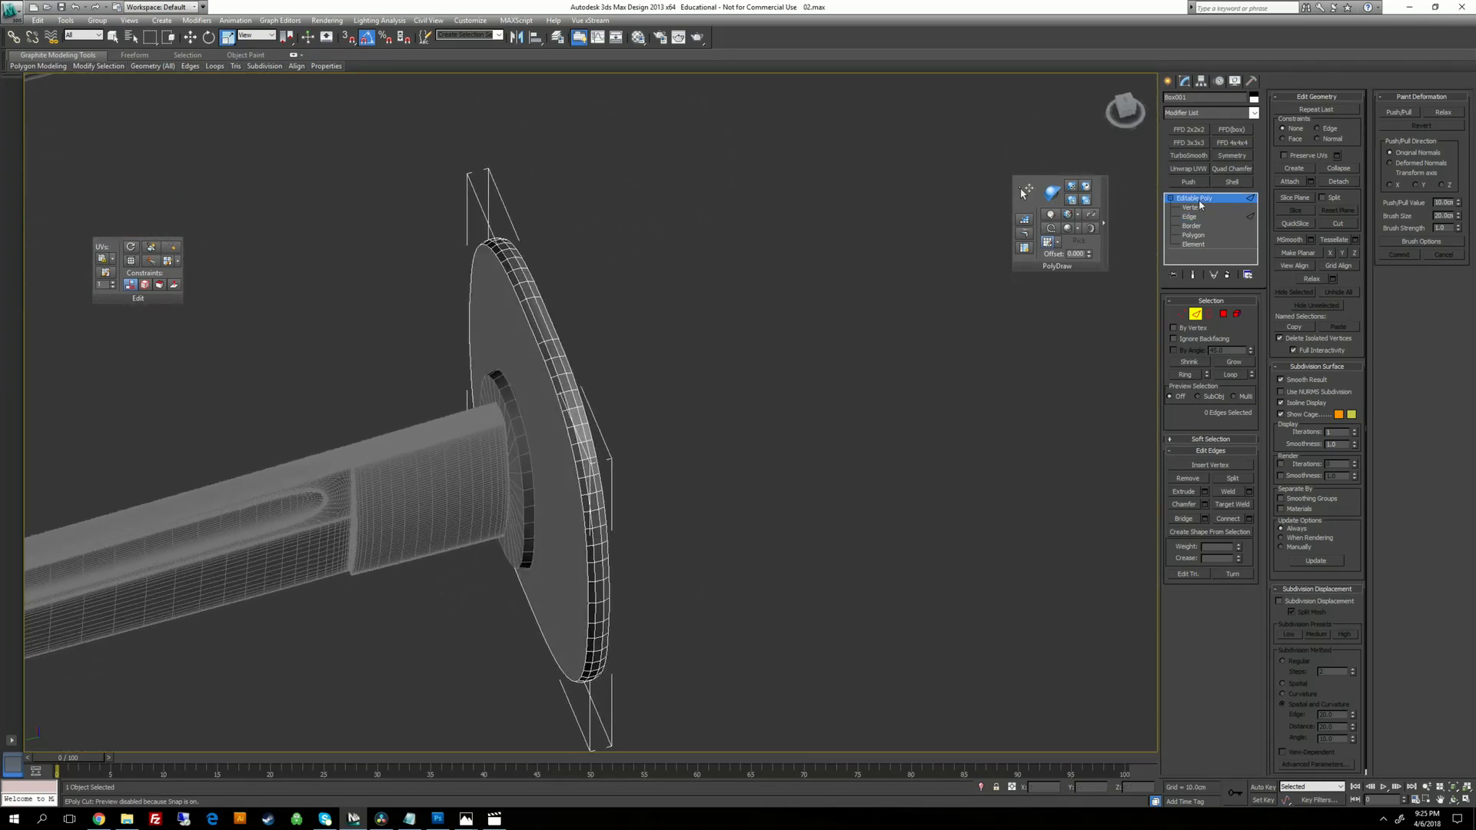
key(r)
scroll(604, 419, up, 3)
key(w)
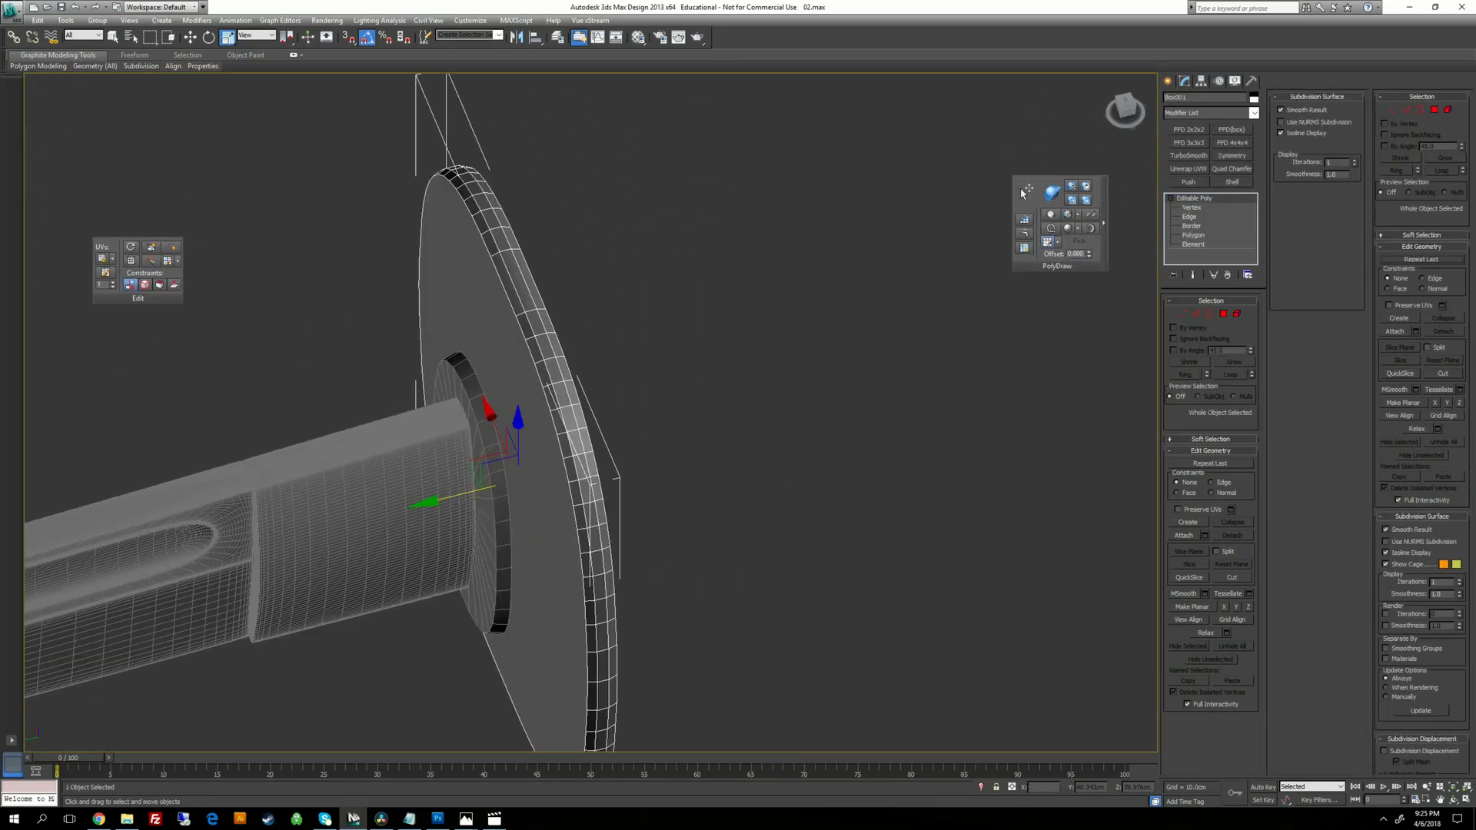
alt+middle_drag(584, 430, 784, 384)
click(787, 389)
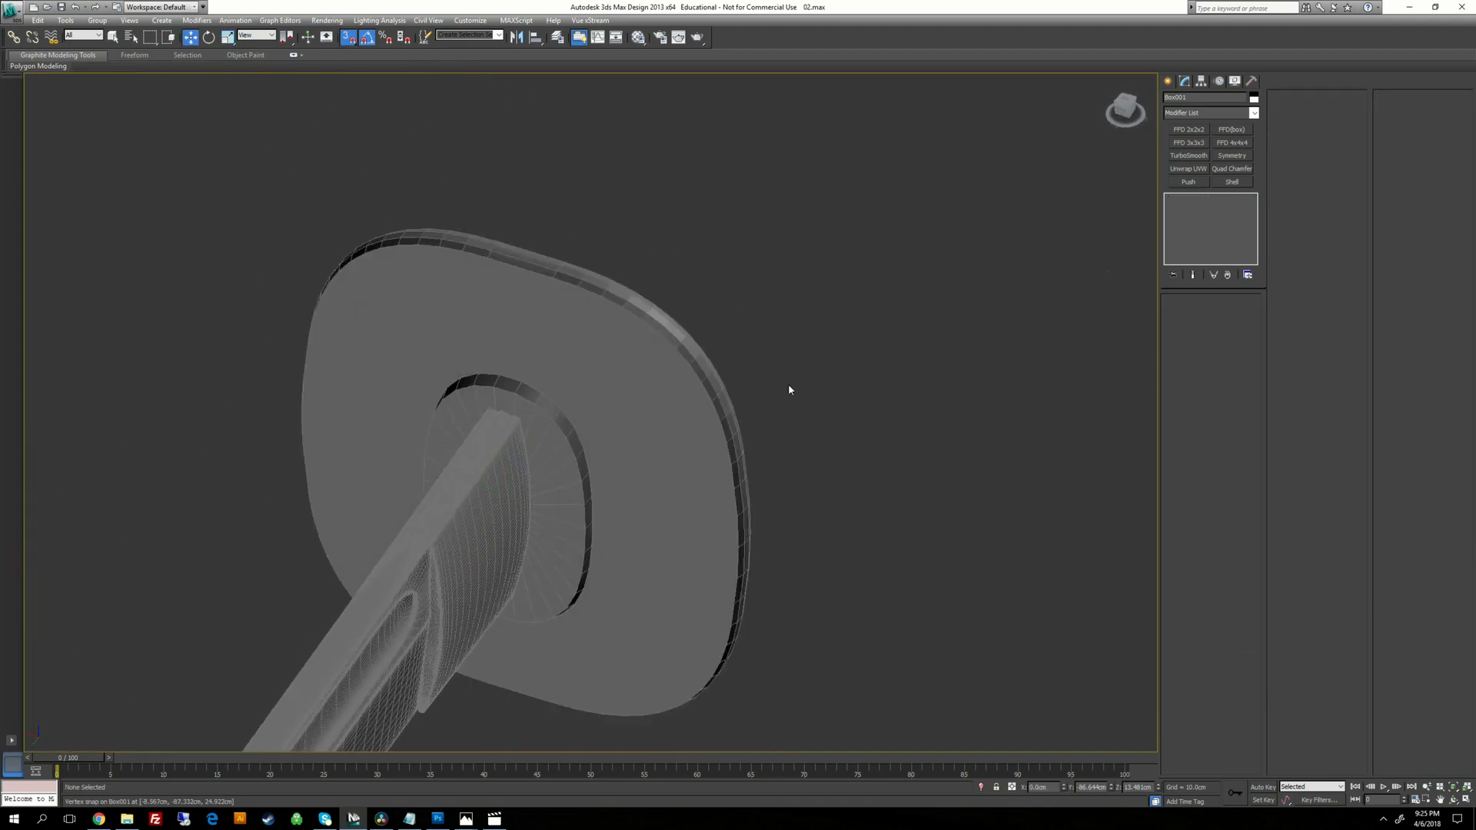
Isolate the guard plate and switch to editing its polygons.
click(715, 384)
right_click(849, 327)
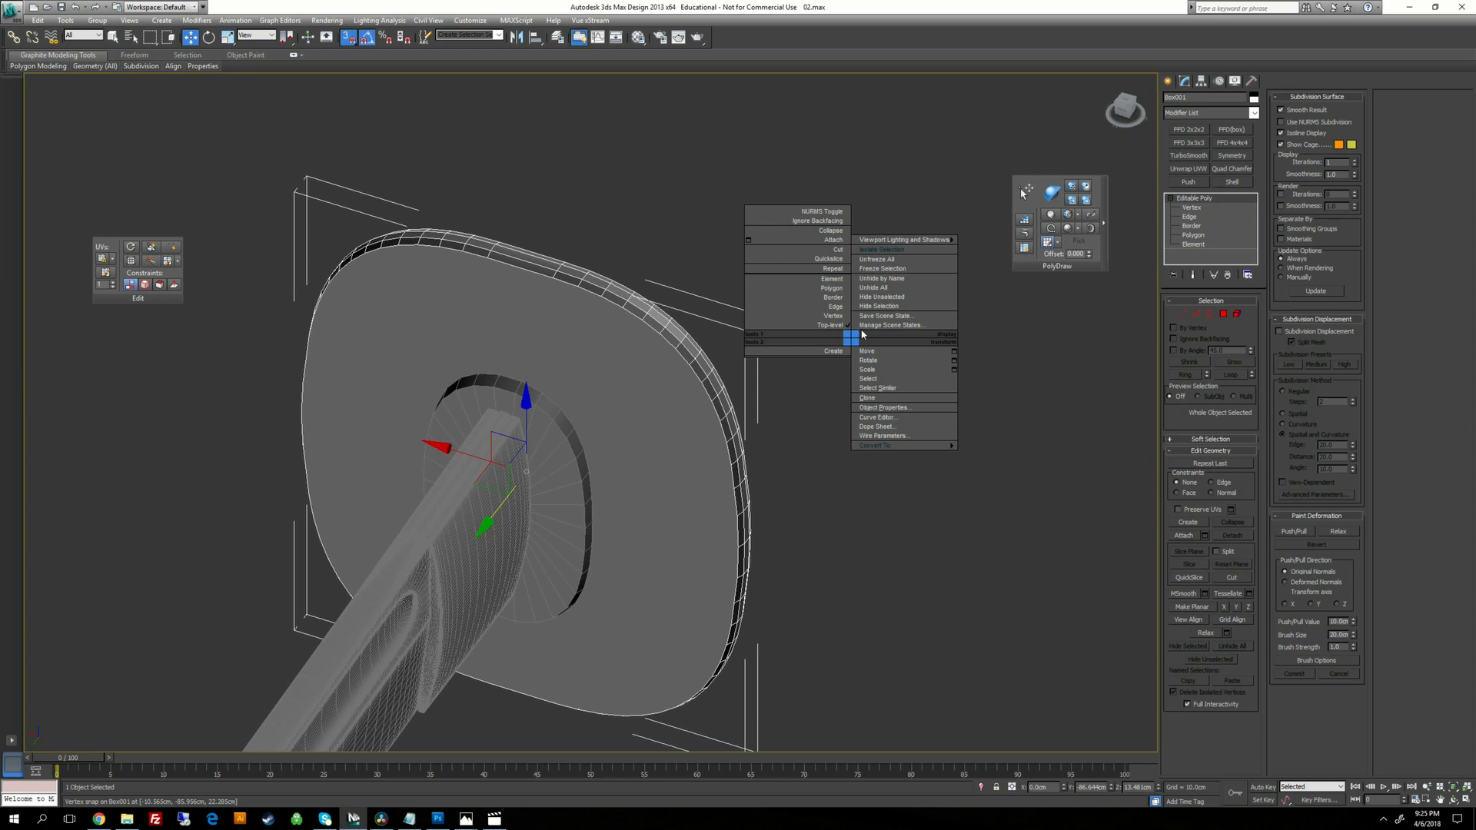
click(899, 256)
click(1193, 235)
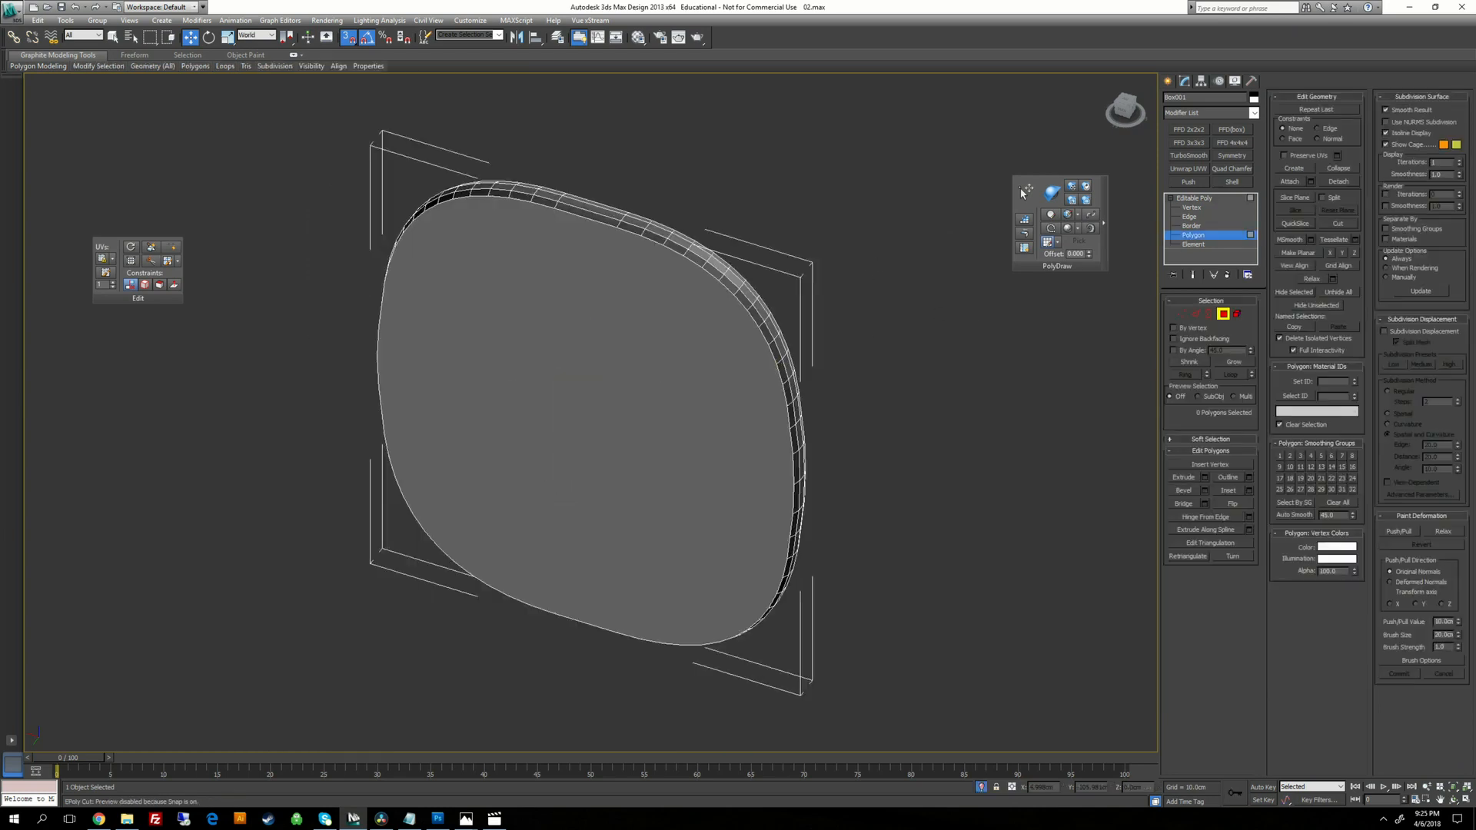
Inset the guard plate's large flat face and collapse the inner polygon to a single central vertex.
click(800, 367)
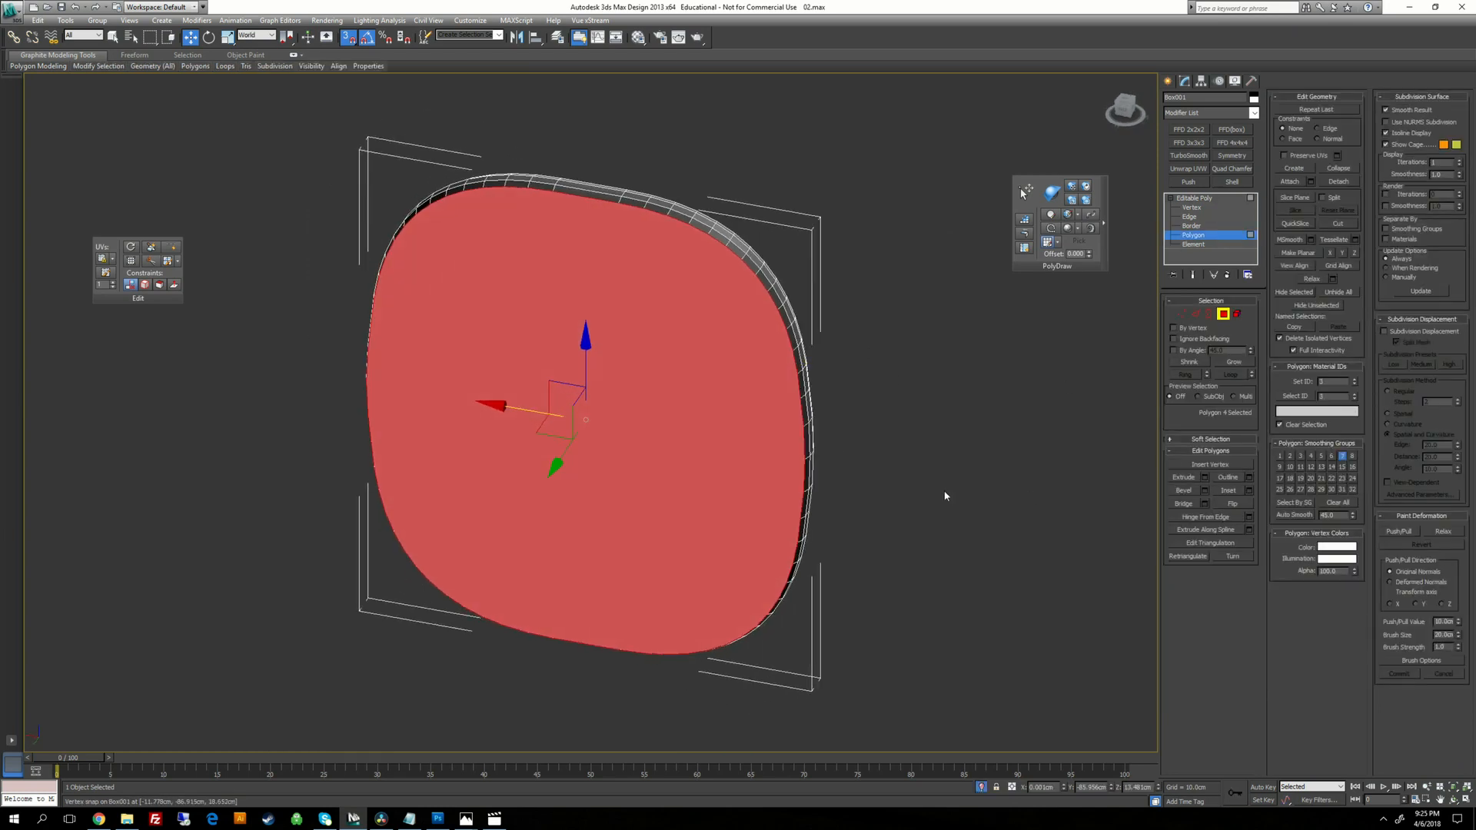
click(1228, 490)
drag(1228, 315, 1288, 389)
click(1338, 169)
key(f)
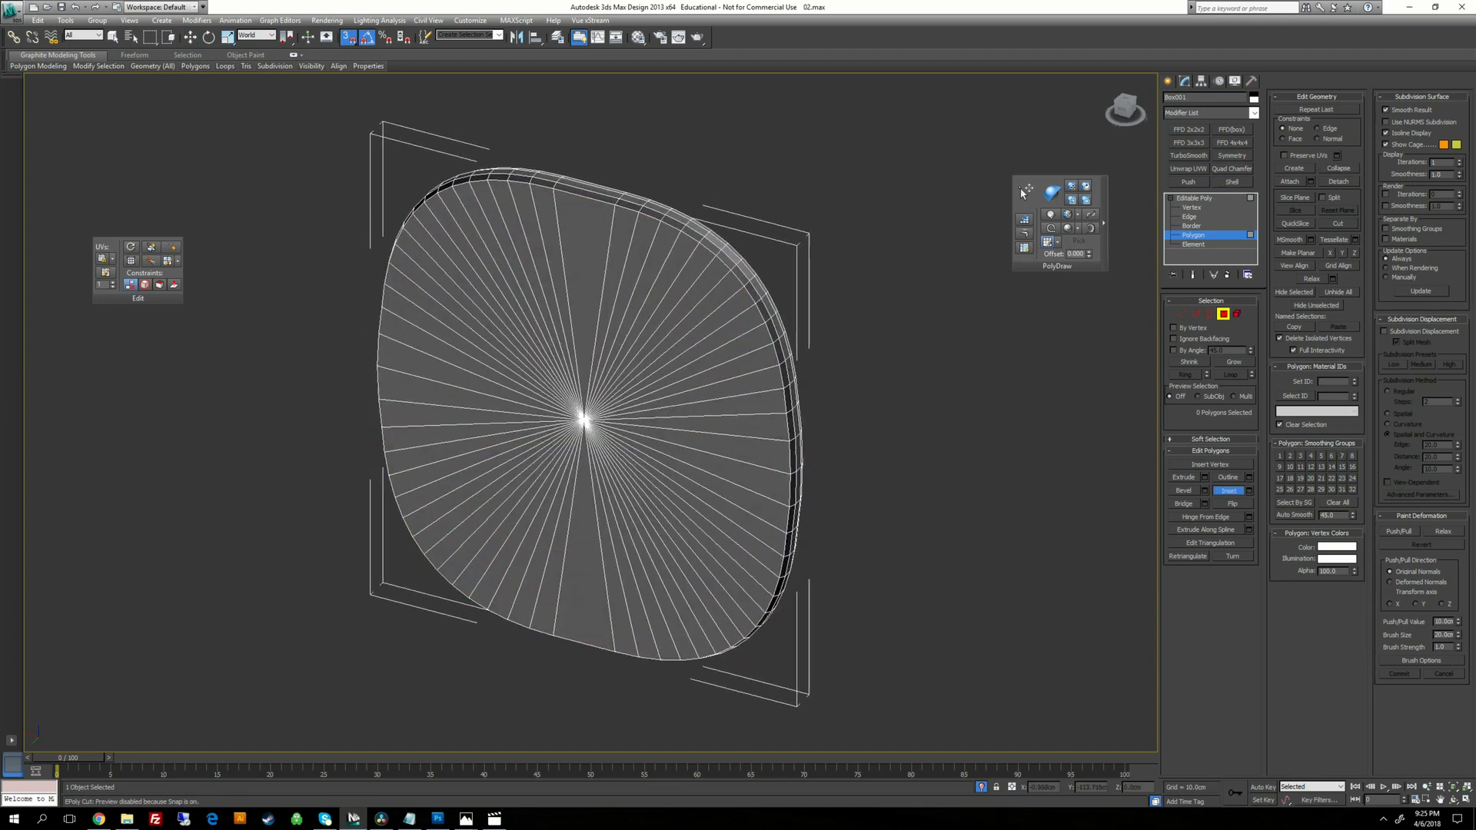
Inset the large face on the opposite side of the guard plate and collapse its inner polygon to the centre.
alt+middle_drag(999, 307, 1052, 305)
click(665, 369)
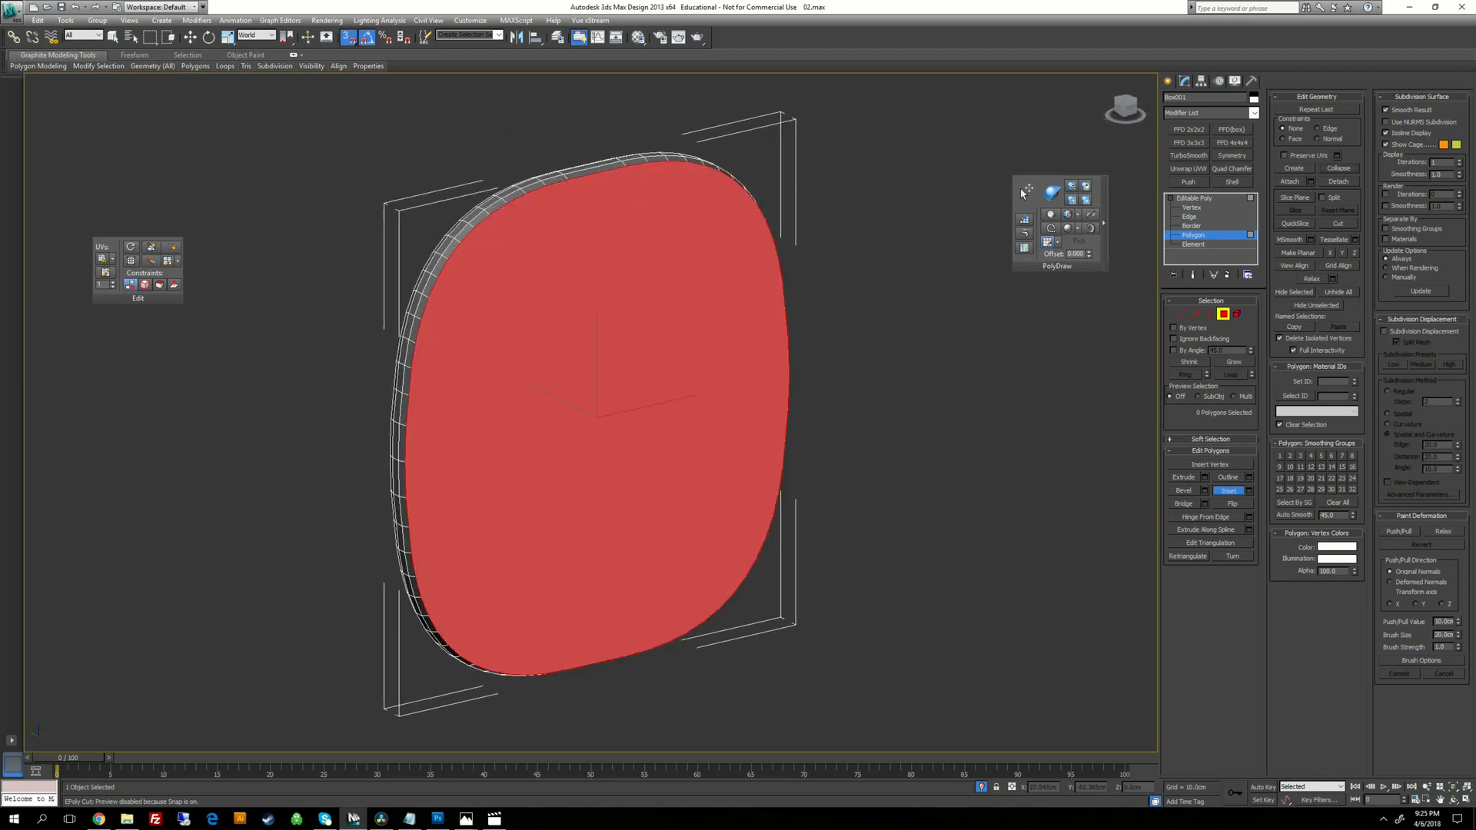
drag(692, 438, 692, 381)
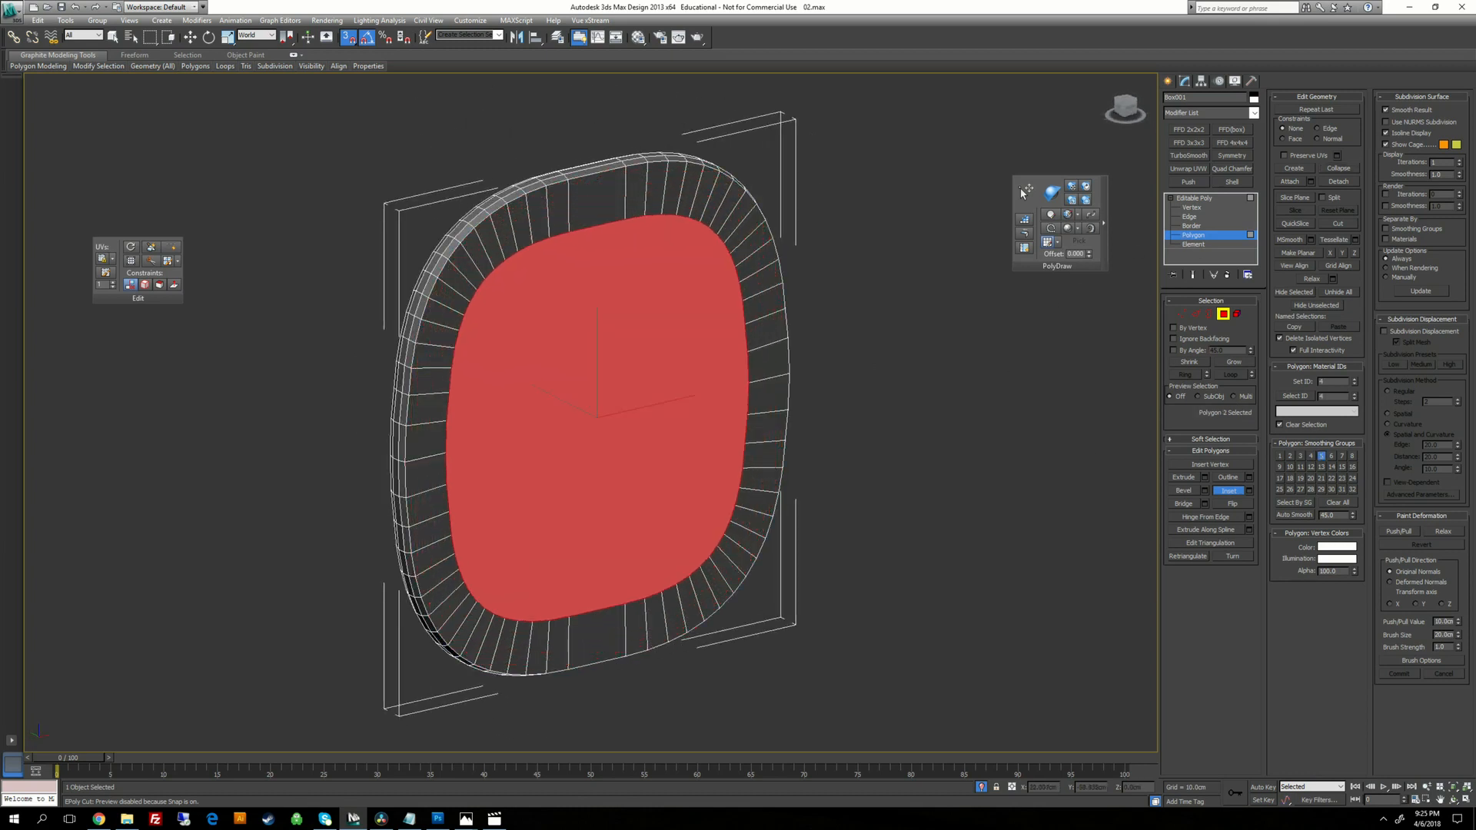
key(w)
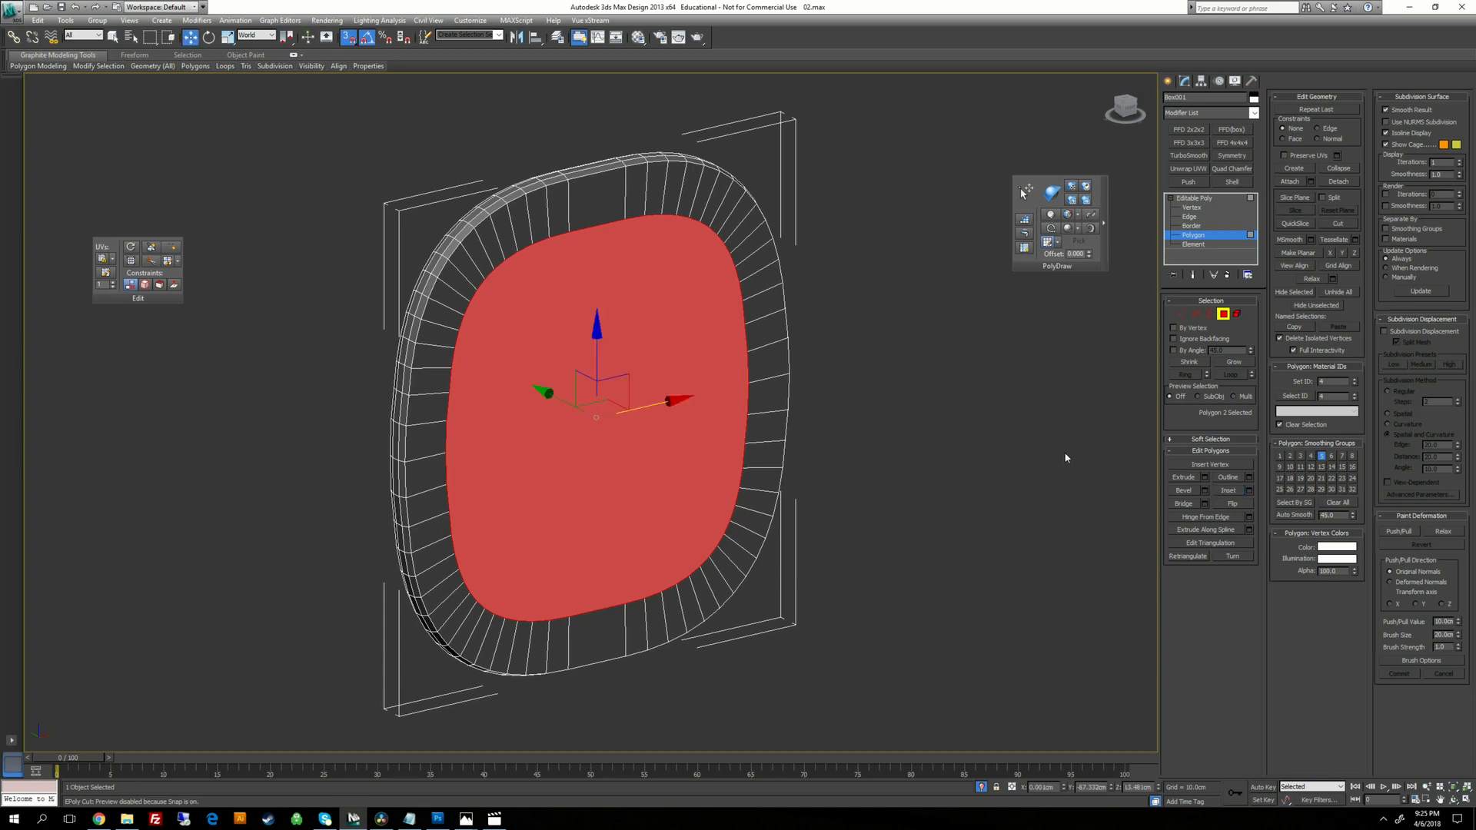
click(1336, 169)
scroll(942, 368, down, 3)
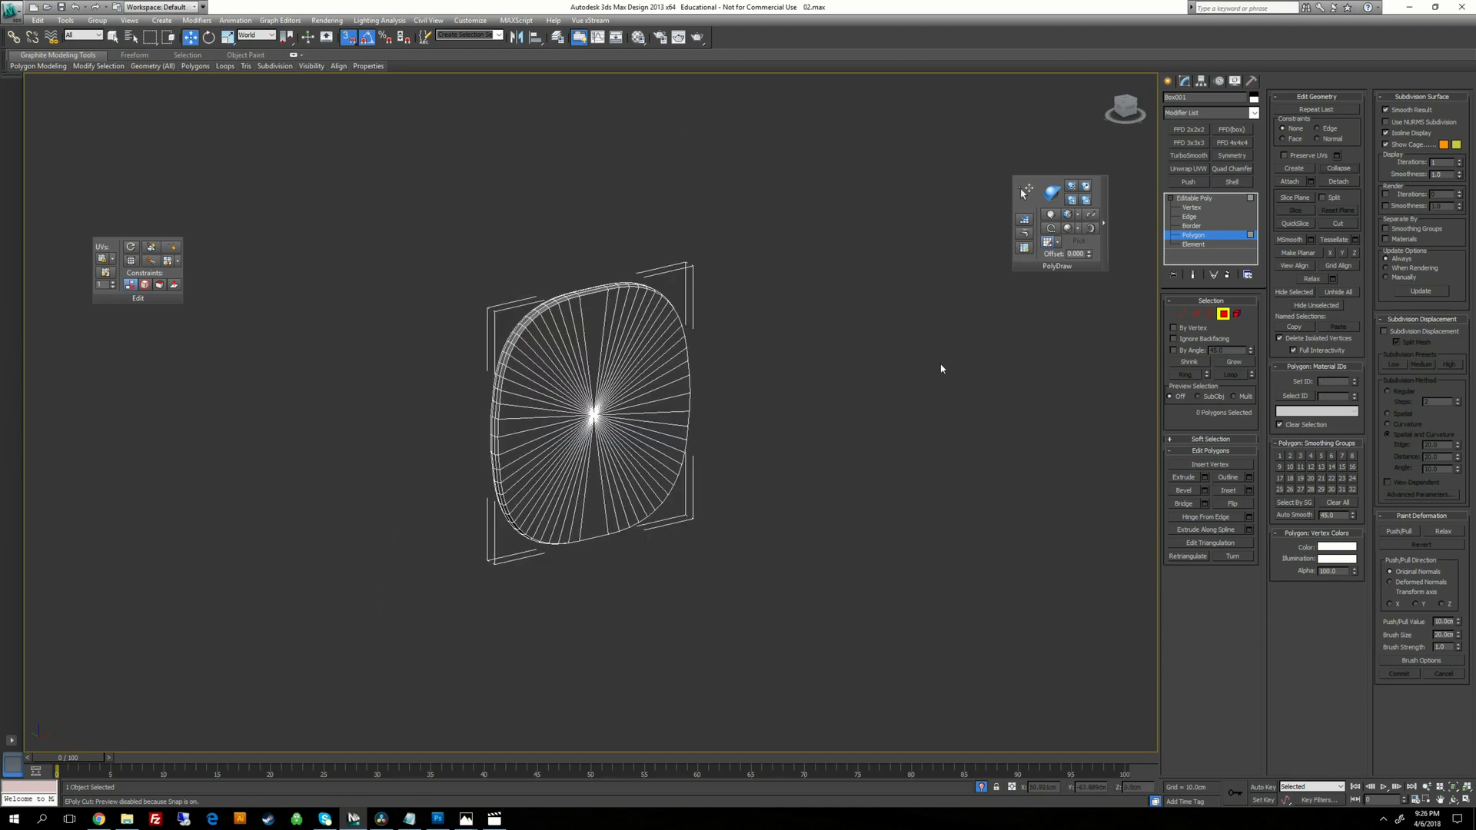
Select the two central vertices where the radial edges meet on both faces of the guard plate.
click(1184, 208)
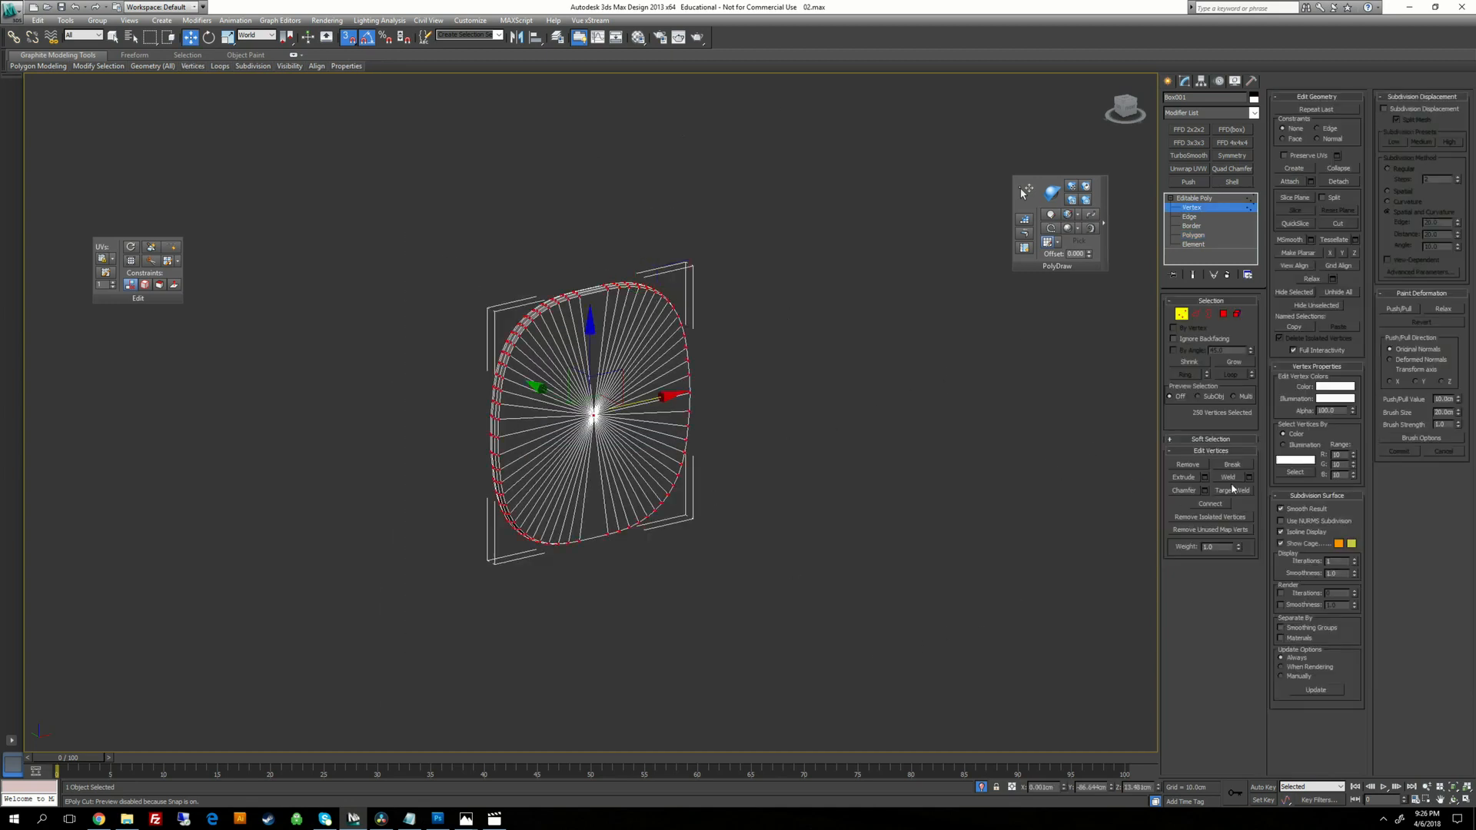
alt+middle_drag(957, 492, 926, 484)
click(1009, 412)
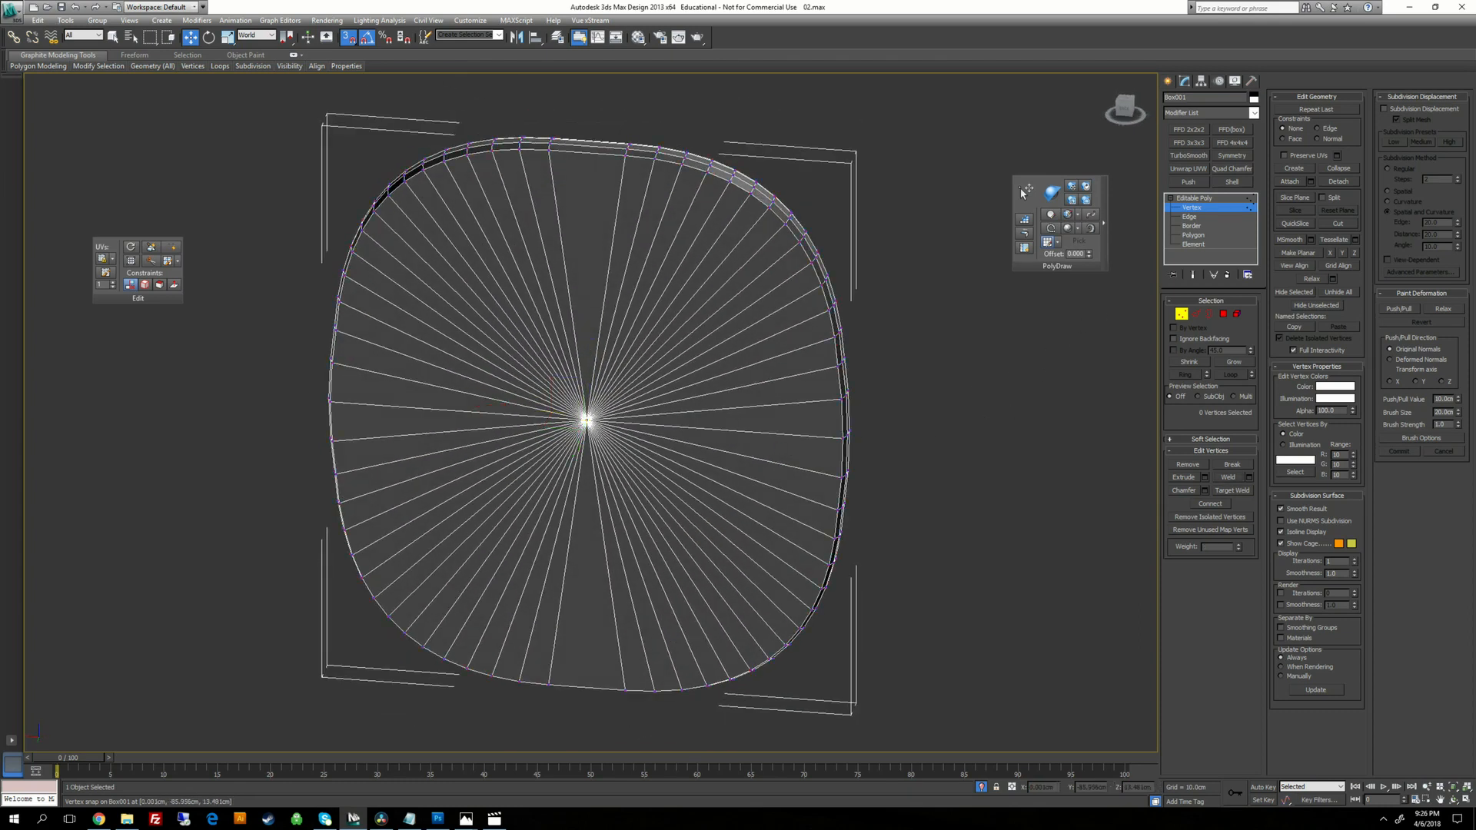
click(586, 419)
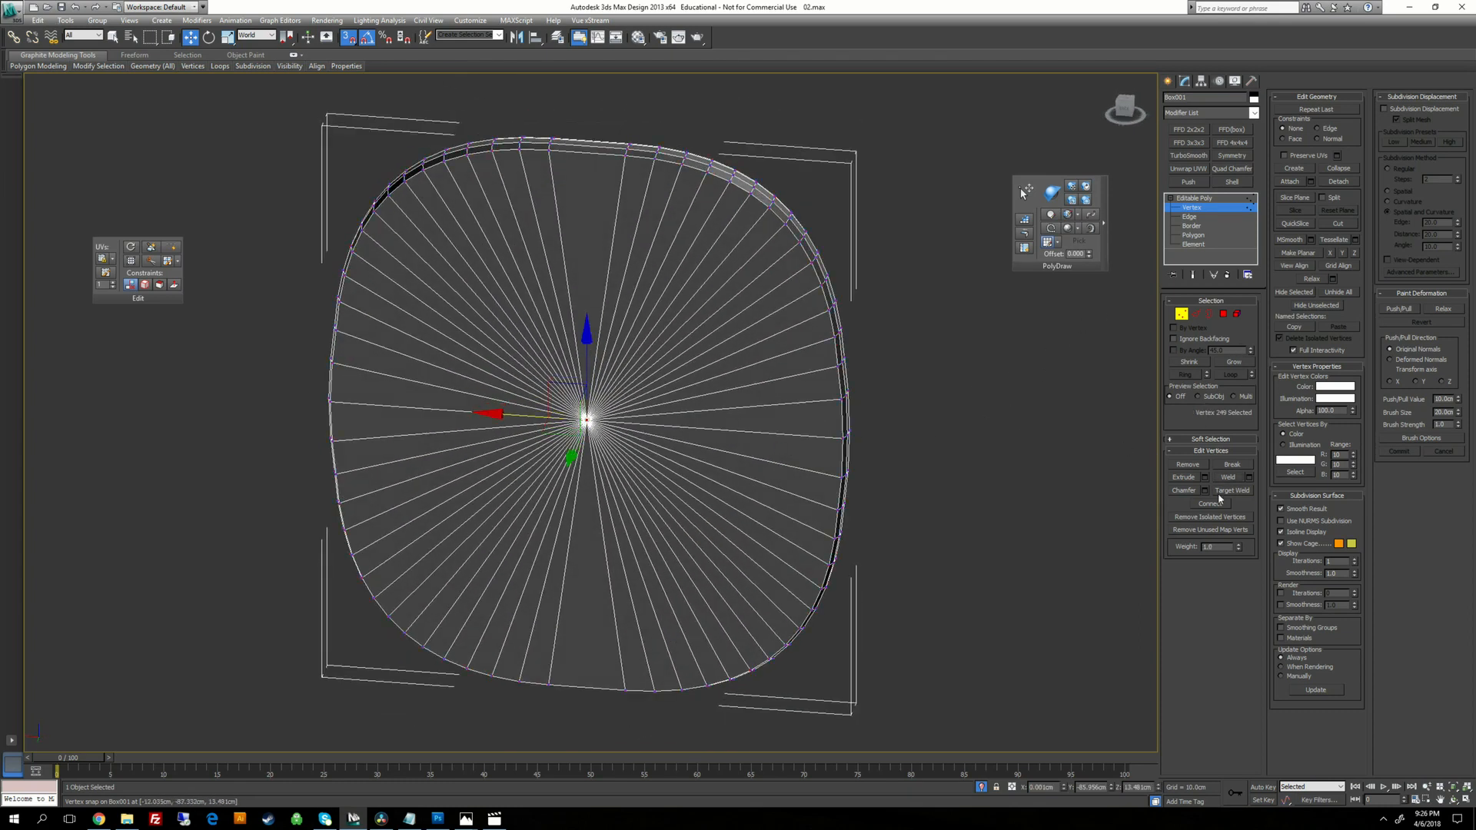
alt+middle_drag(884, 492, 722, 531)
ctrl+click(613, 426)
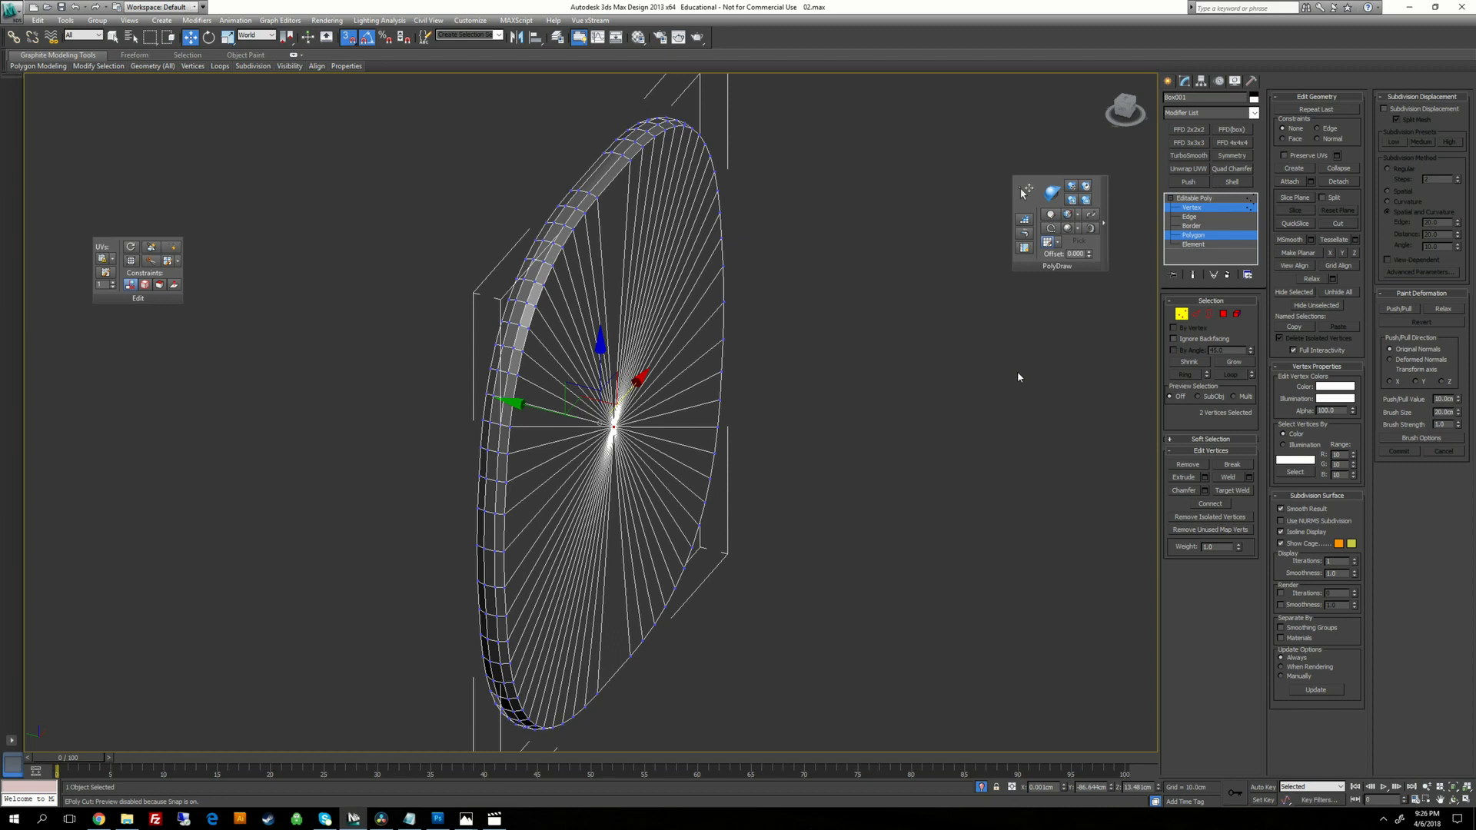
click(1192, 208)
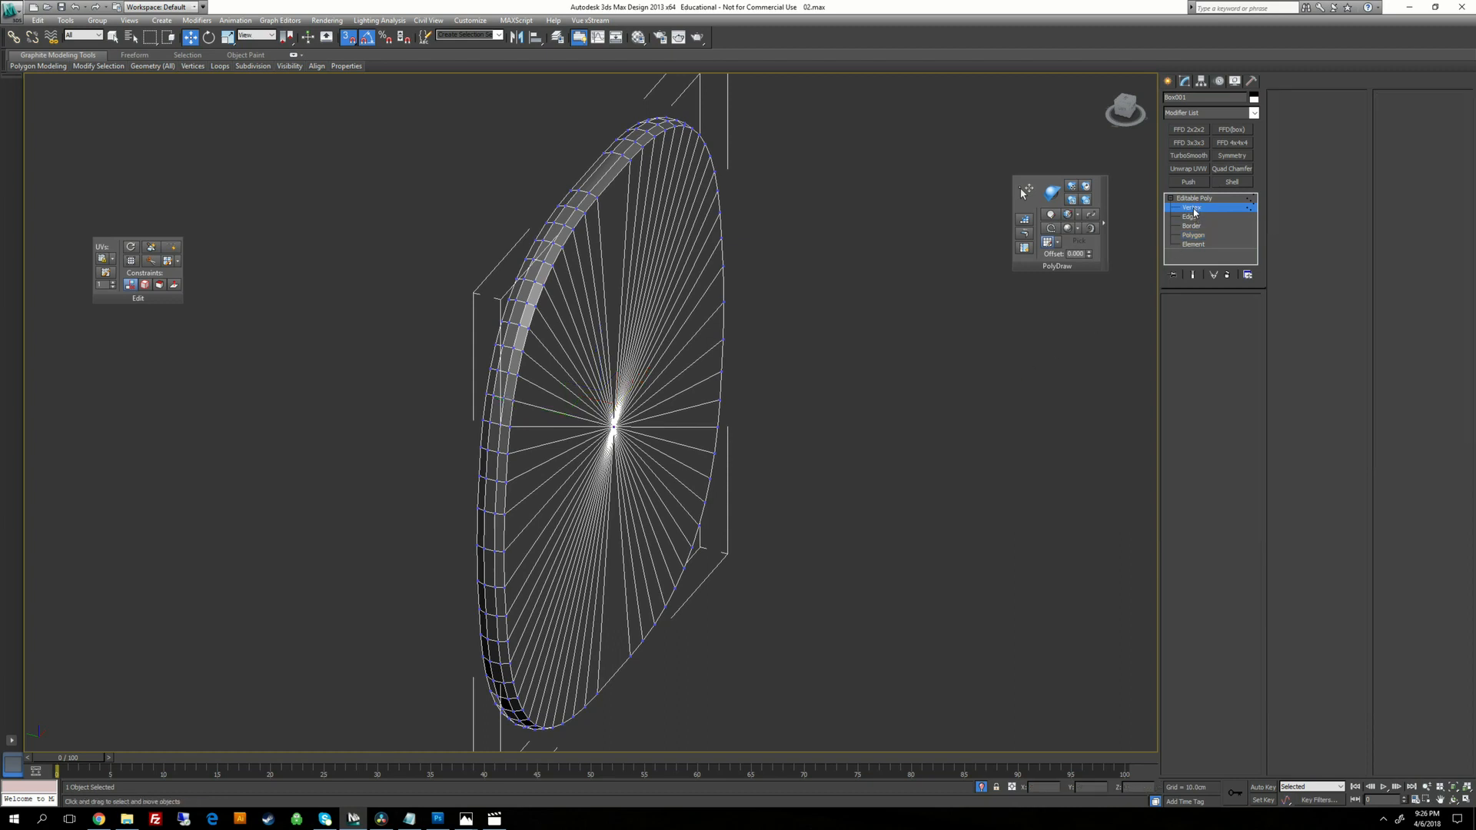
key(1)
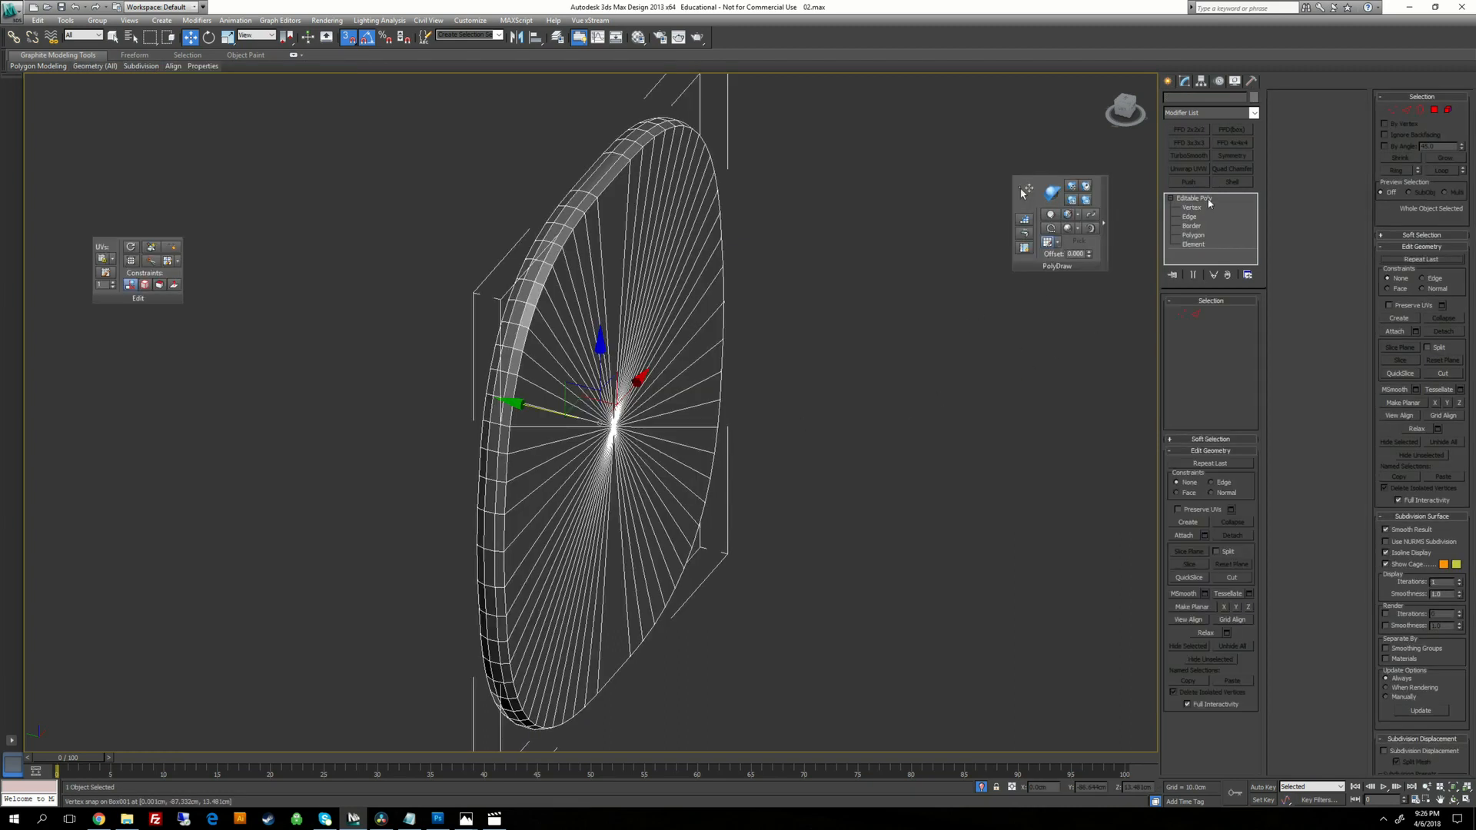
Convert the central vertex selection to the polygons of both flat faces and assign them smoothing group 1.
alt+middle_drag(622, 461, 657, 470)
drag(657, 470, 571, 396)
alt+middle_drag(571, 396, 653, 412)
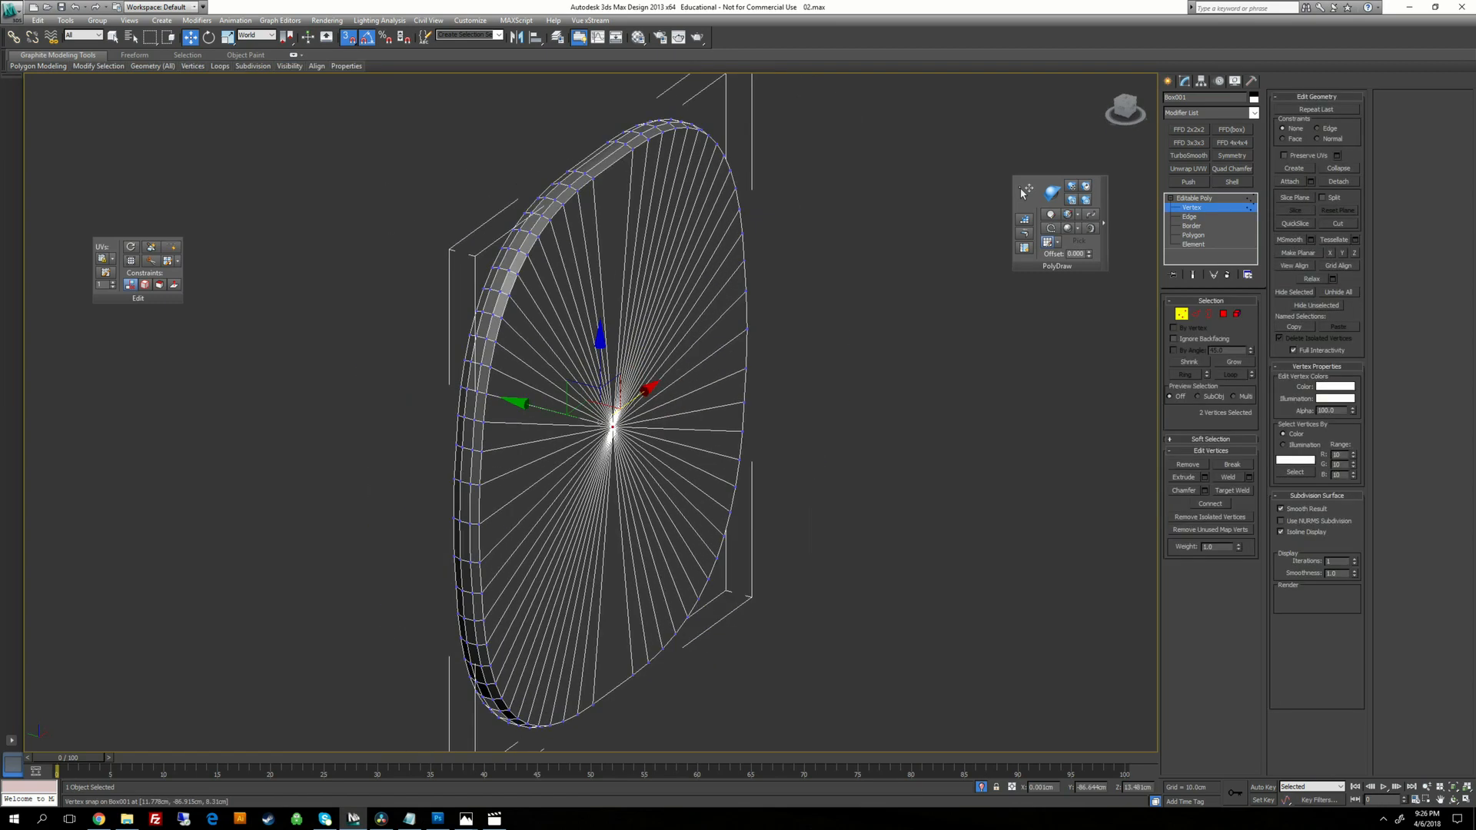
ctrl+click(1223, 314)
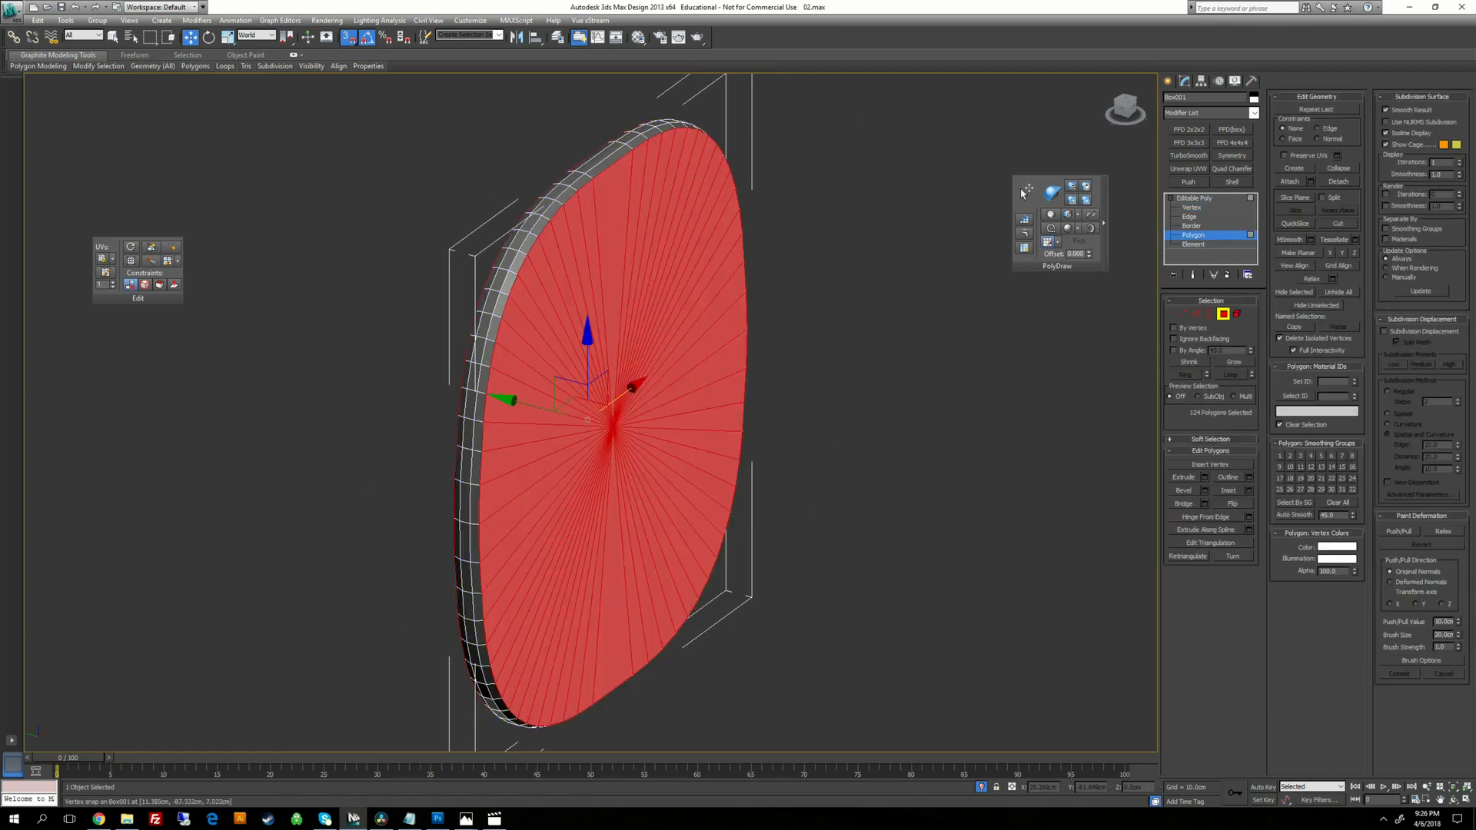
alt+middle_drag(781, 458, 963, 477)
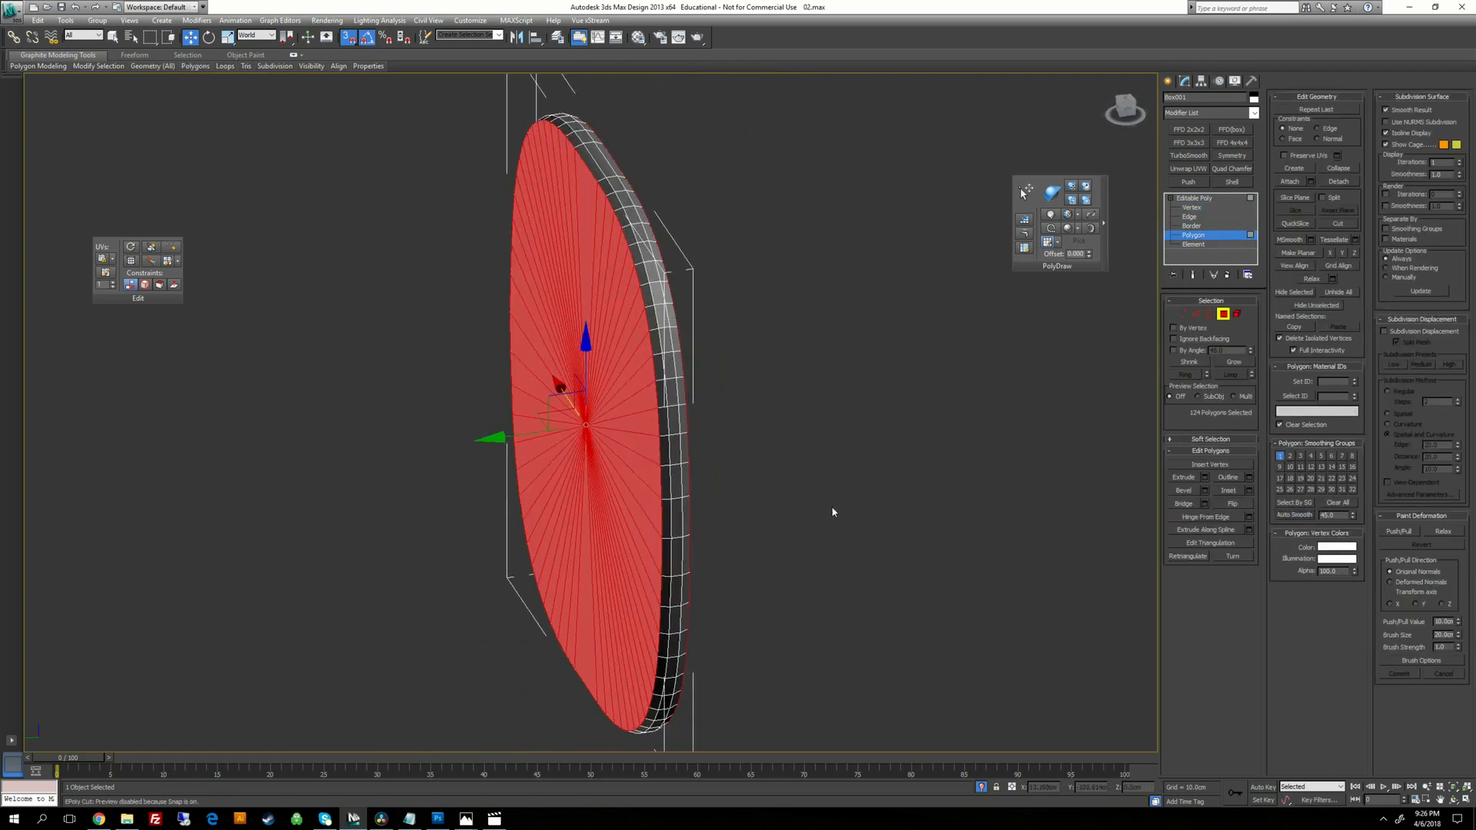
alt+middle_drag(832, 512, 853, 503)
Select all the polygons around the guard plate's rim, give them their own smoothing group and leave polygon editing.
click(705, 363)
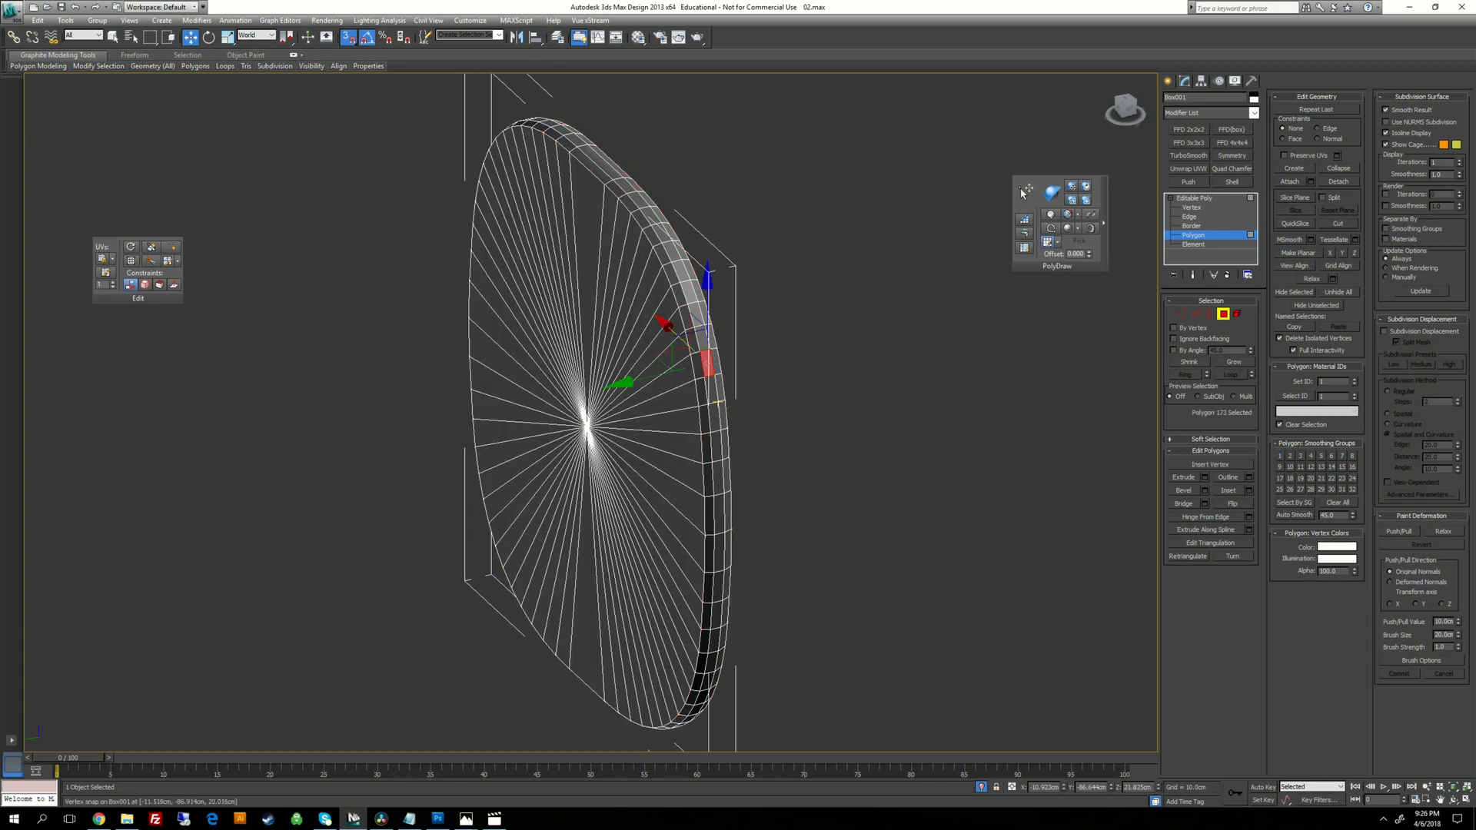
shift+click(721, 401)
click(1233, 362)
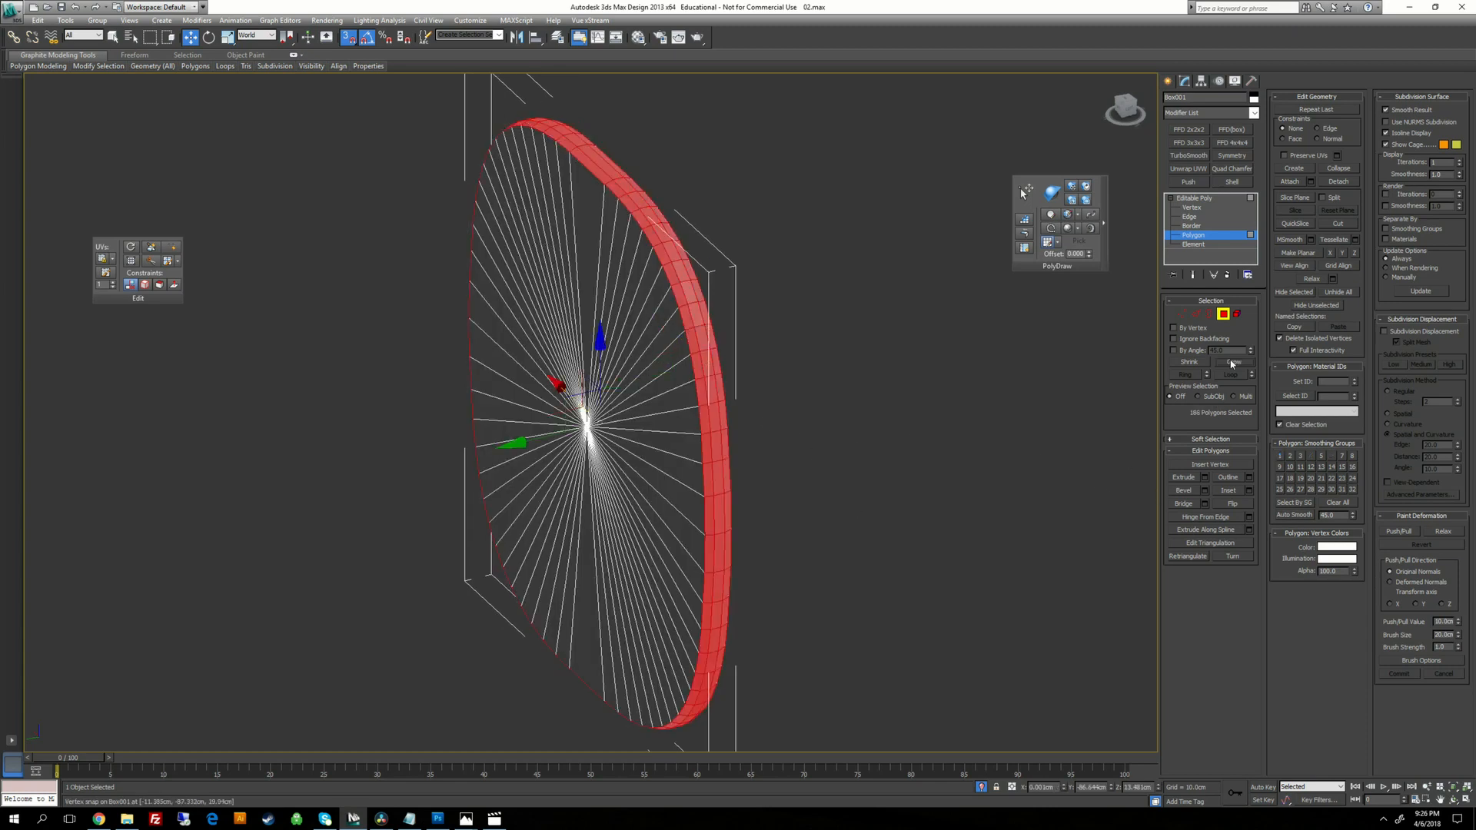
key(4)
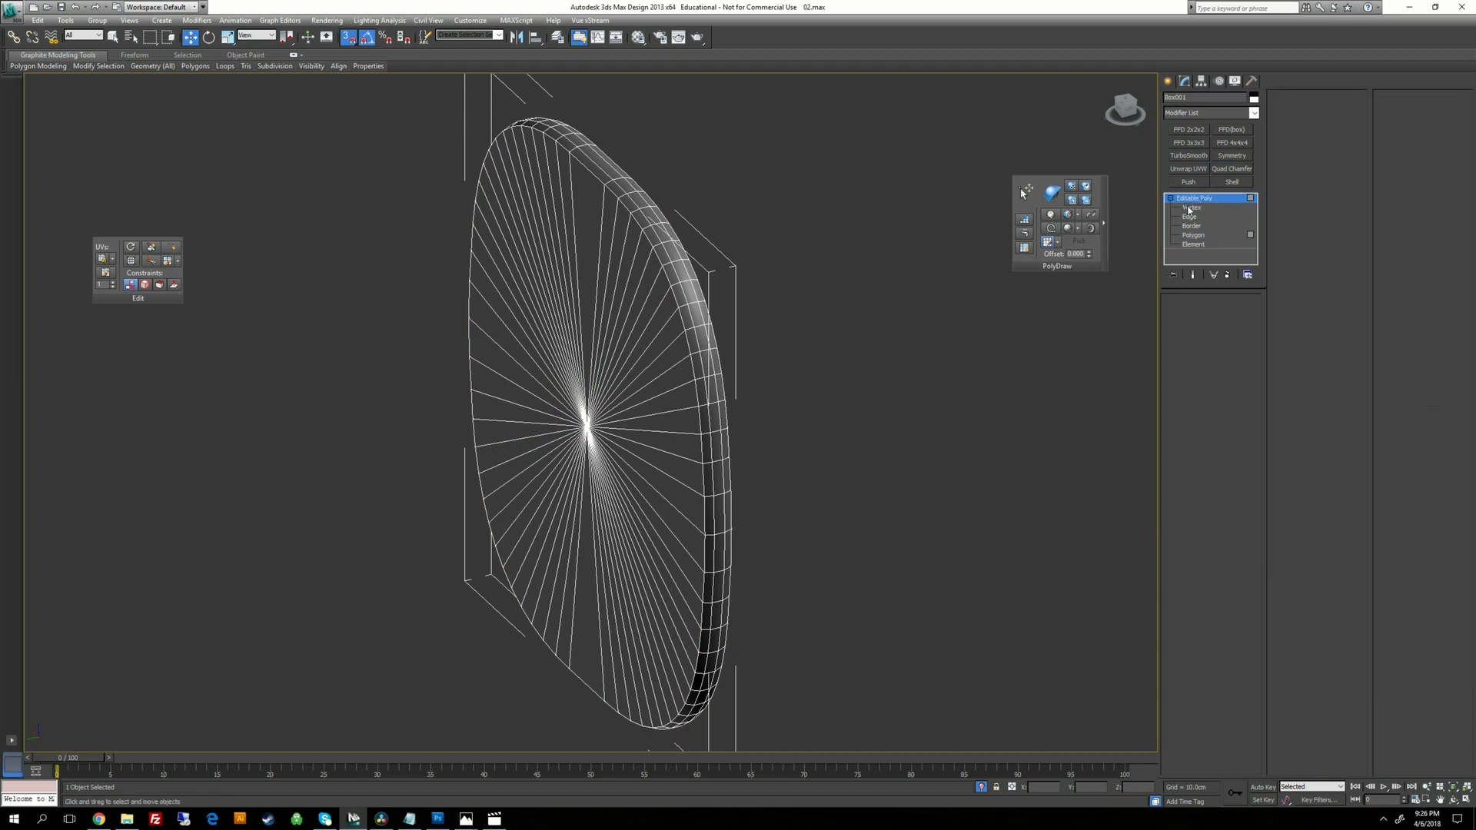
End the isolation and copy the Quad Chamfer and TurboSmooth modifiers from the disc behind the collar.
right_click(796, 395)
click(834, 327)
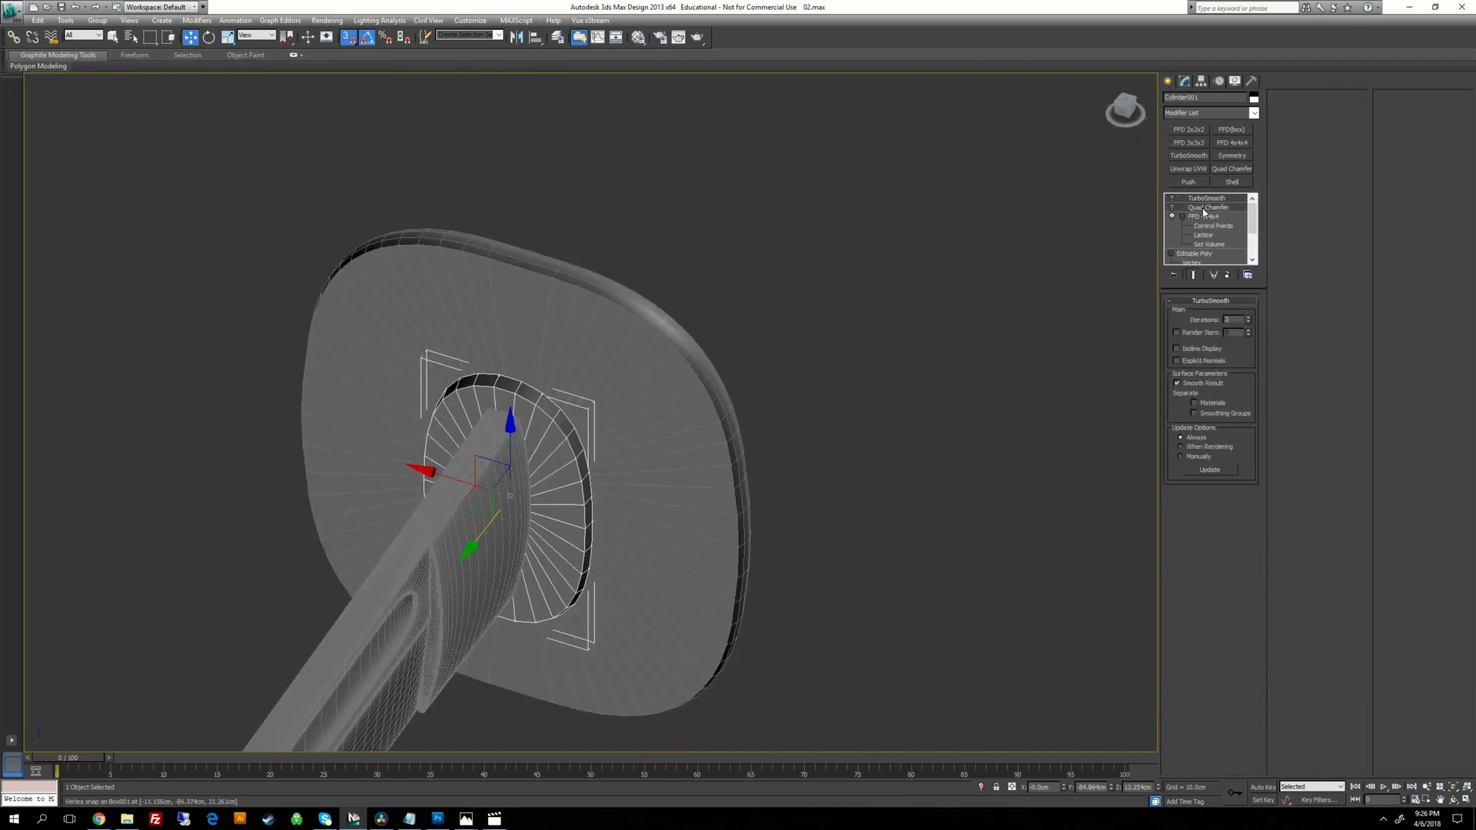
right_click(1203, 212)
click(1246, 253)
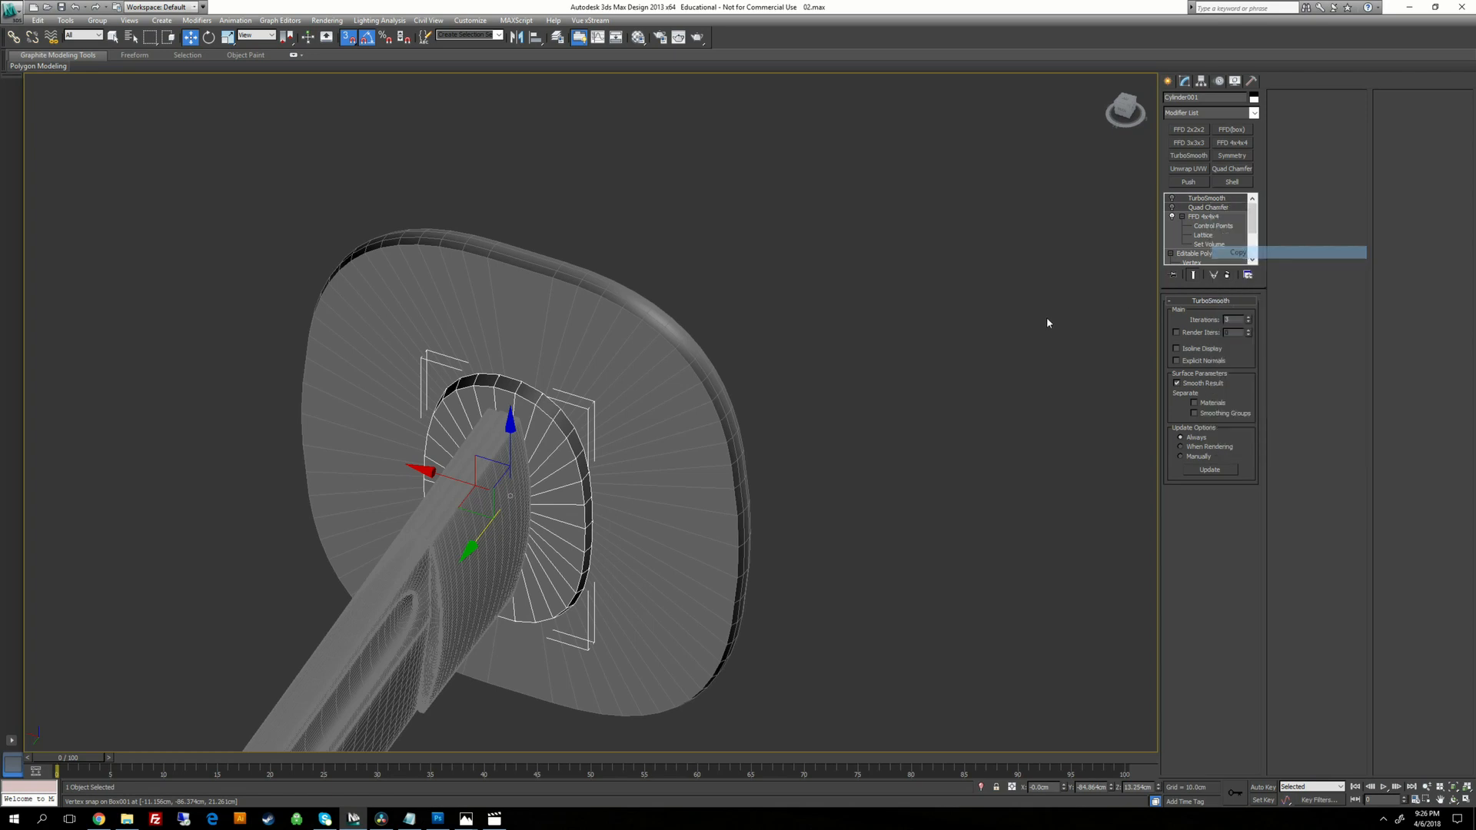
Paste the copied Quad Chamfer and TurboSmooth modifiers above the guard plate's Editable Poly and inspect the smoothed plate.
click(689, 365)
right_click(686, 361)
right_click(1200, 200)
right_click(1200, 199)
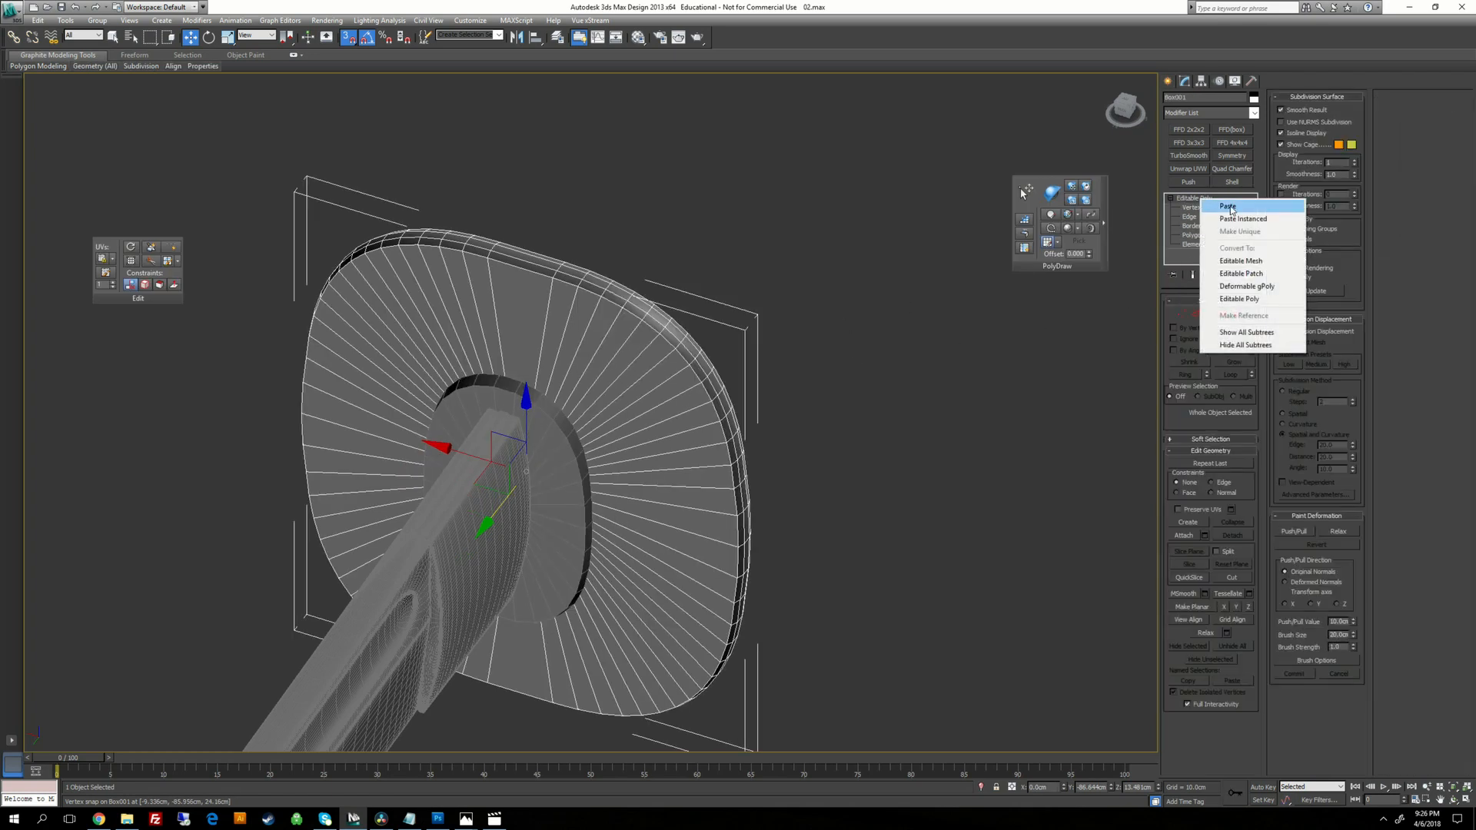
click(1228, 206)
click(752, 420)
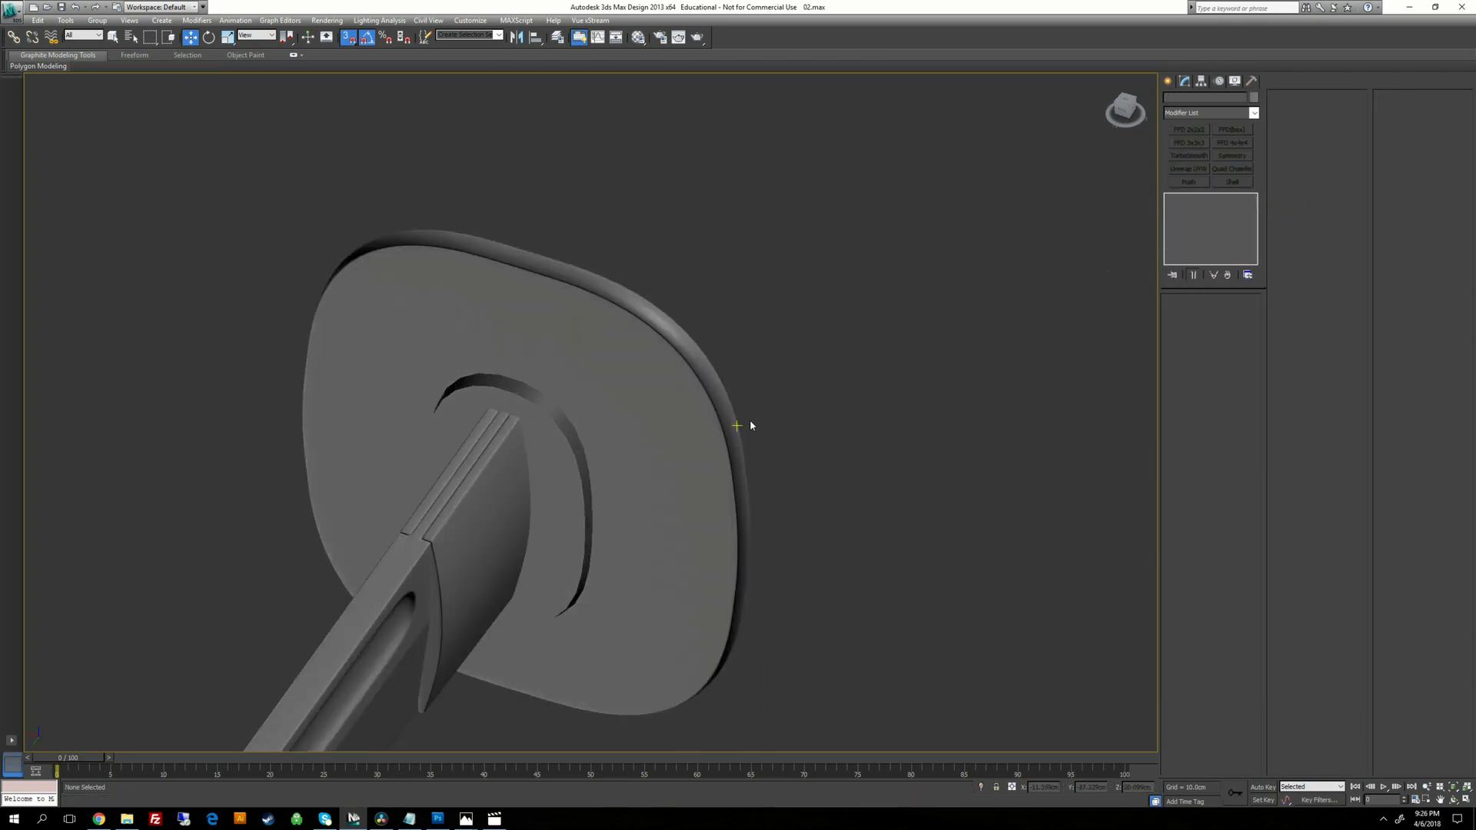
click(674, 462)
alt+middle_drag(673, 462, 689, 537)
scroll(764, 427, down, 6)
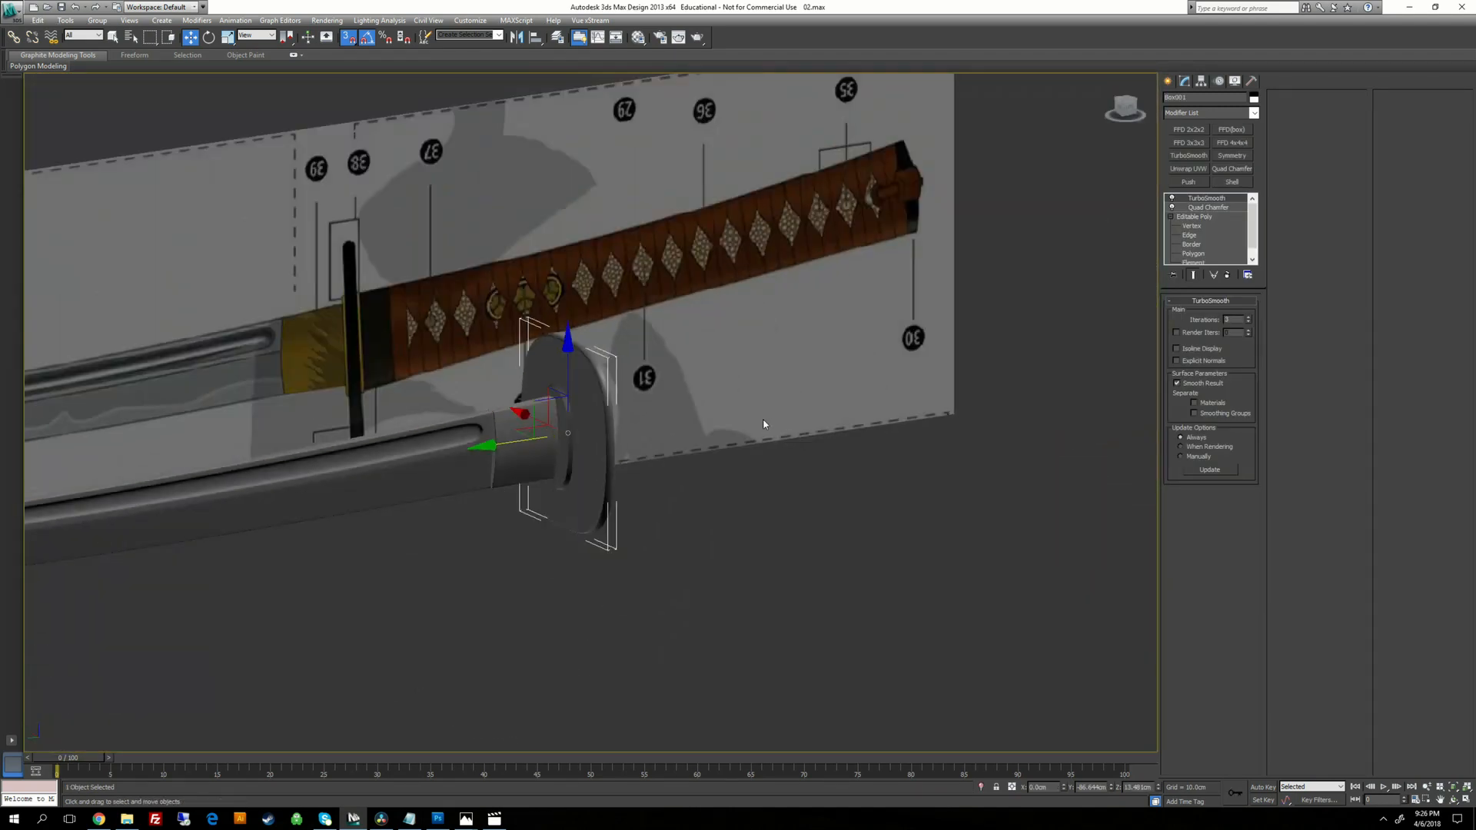
Turn off the TurboSmooth and Quad Chamfer modifiers on the disc behind the collar and on the guard plate.
scroll(764, 423, up, 5)
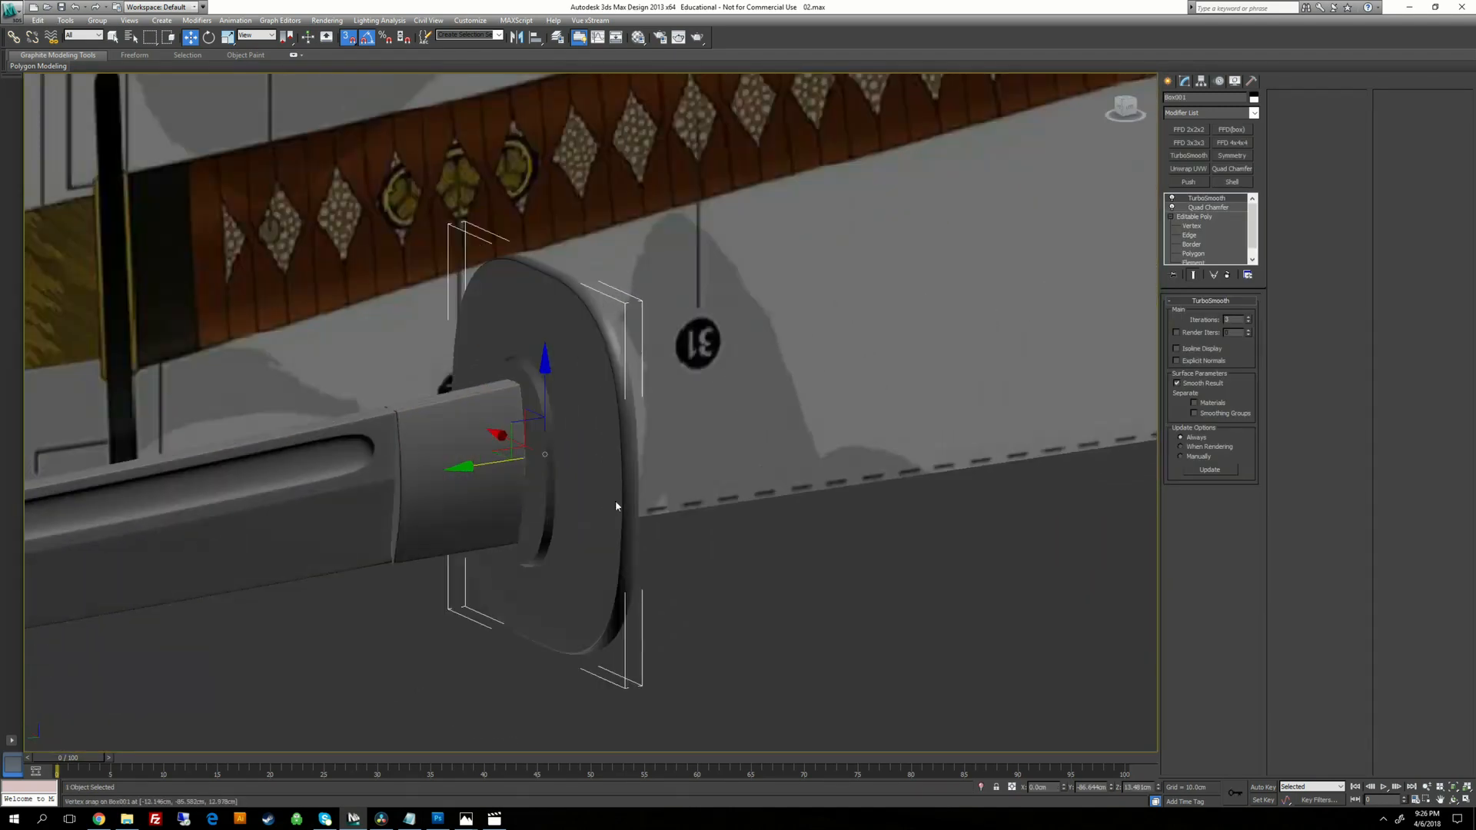
click(555, 511)
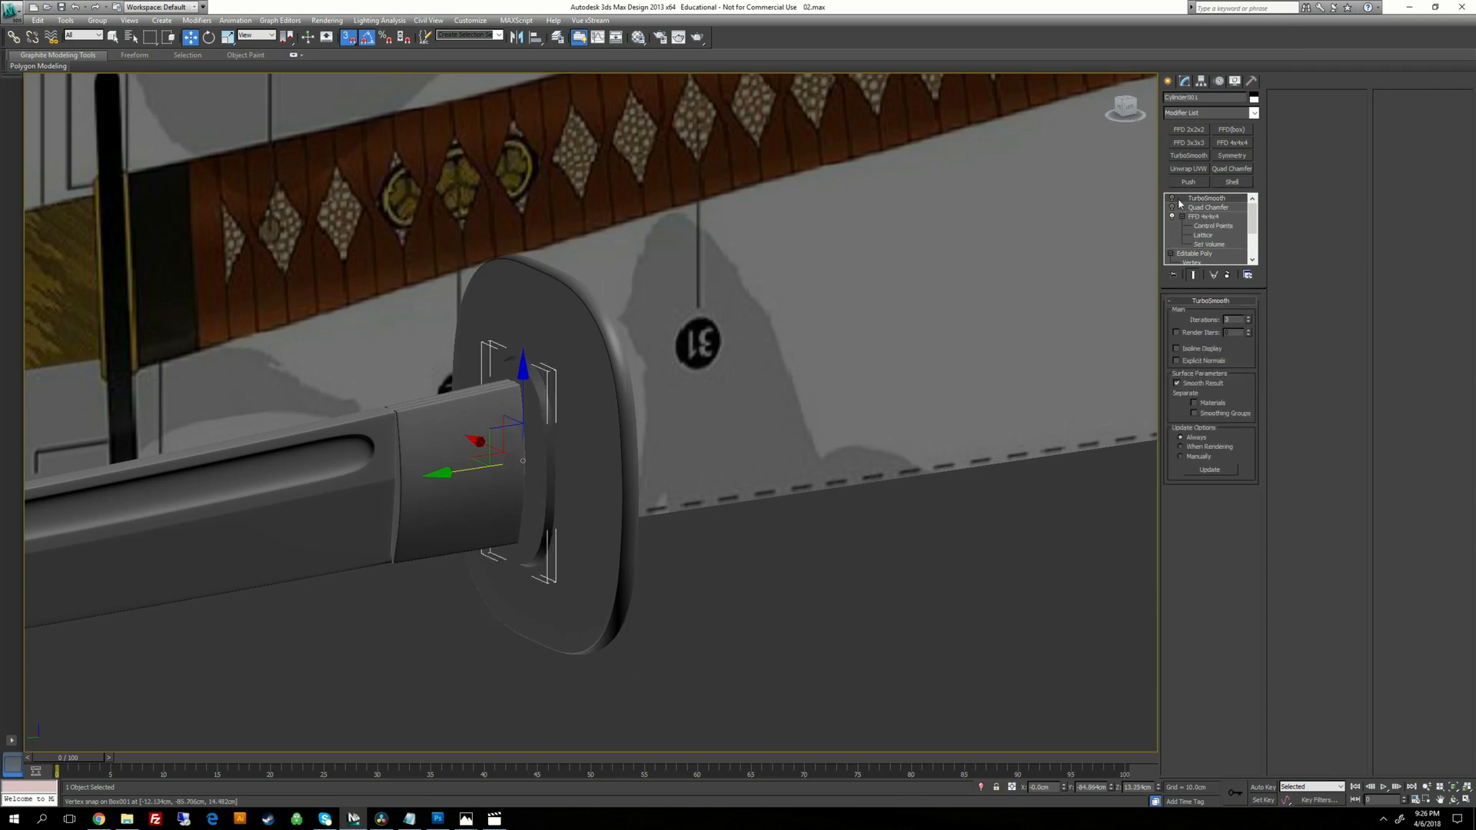
click(619, 449)
click(1172, 199)
click(1172, 207)
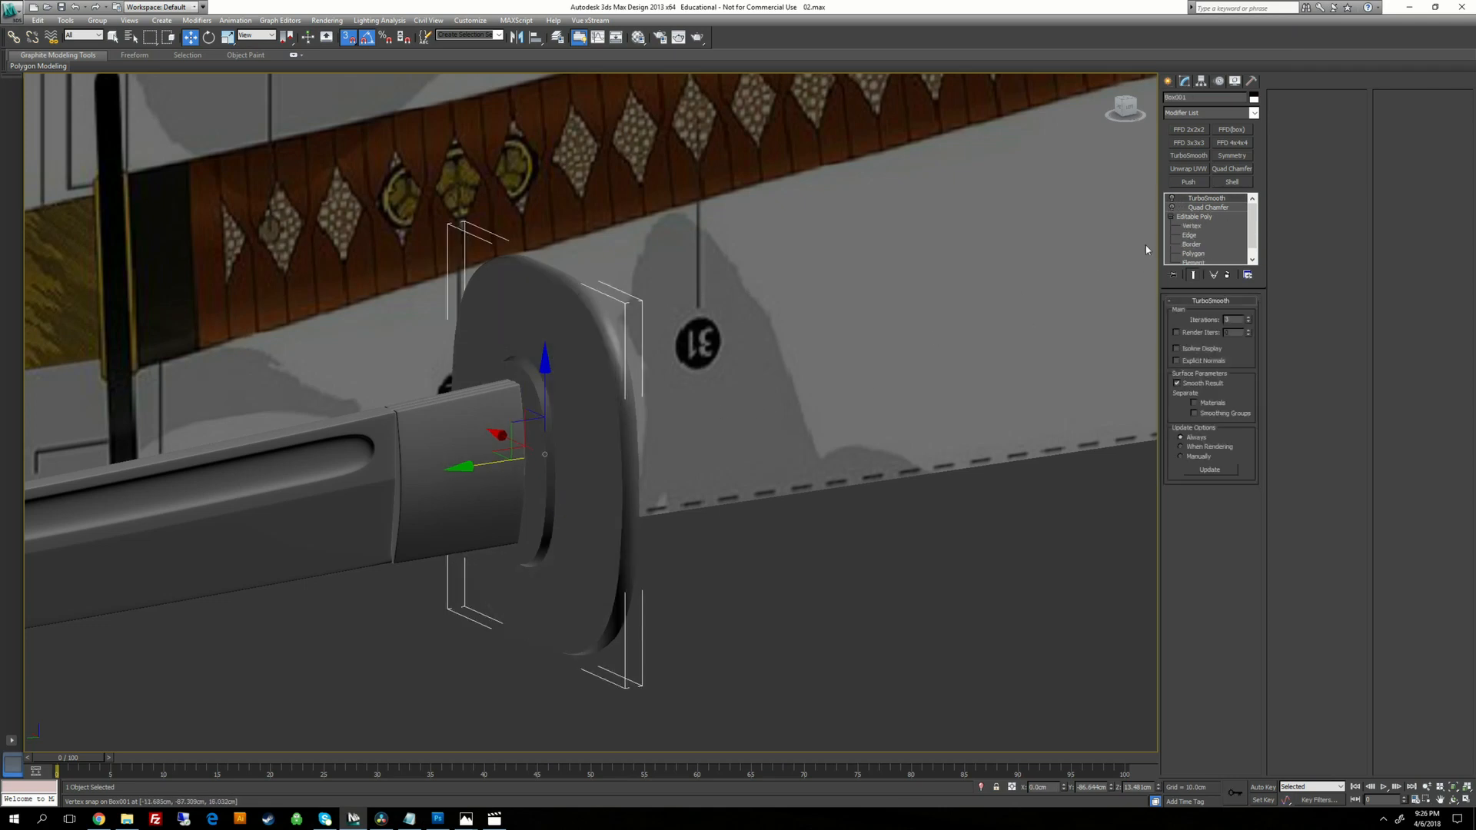
Switch to wireframe display and turn off TurboSmooth and Quad Chamfer on the blade running inside the collar.
middle_drag(826, 515, 835, 511)
alt+middle_drag(563, 438, 537, 486)
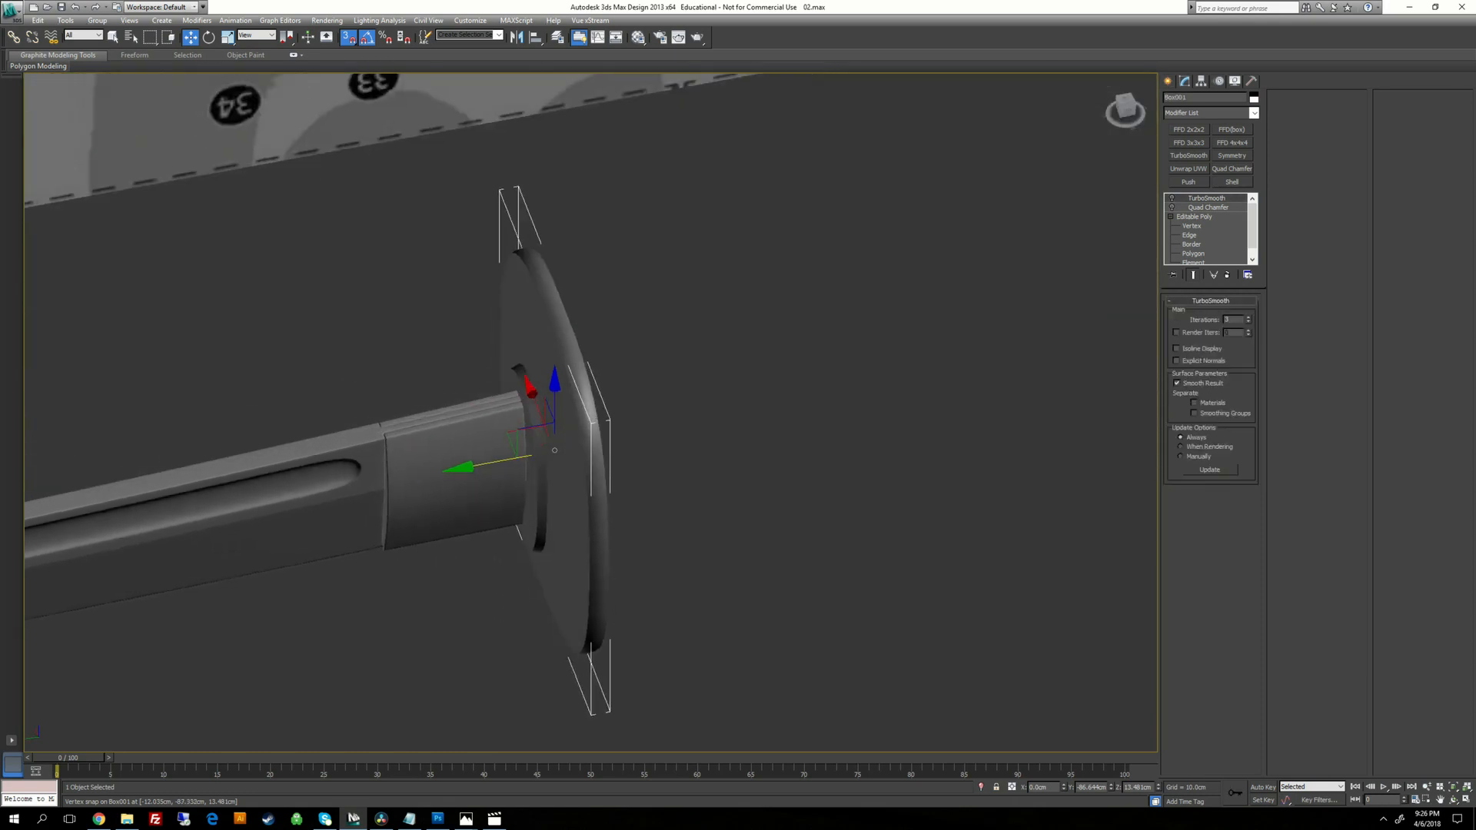
scroll(537, 486, up, 5)
click(488, 423)
alt+middle_drag(488, 425, 518, 460)
key(F3)
scroll(530, 473, up, 3)
click(391, 417)
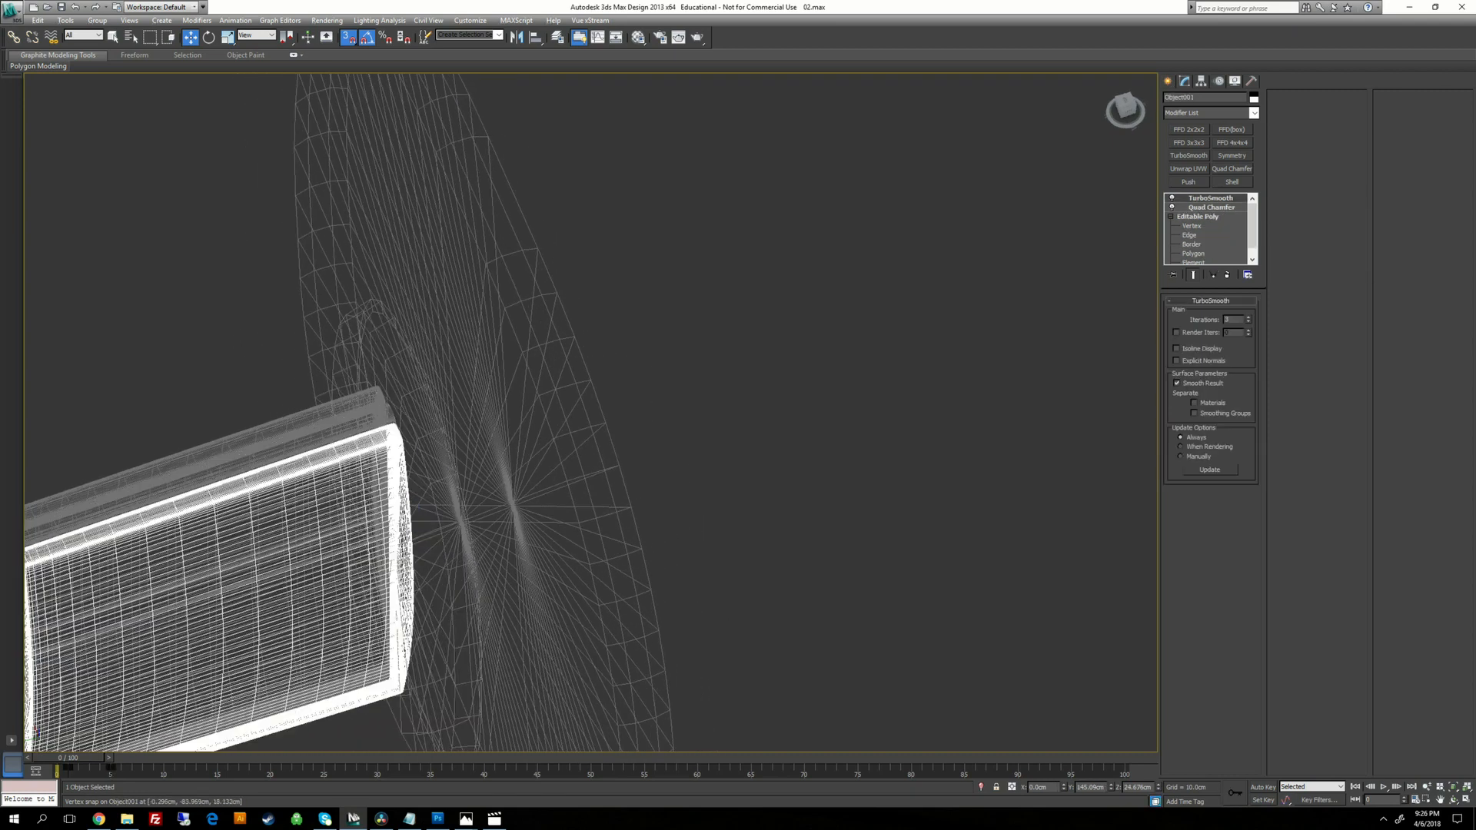
click(1171, 198)
click(1171, 208)
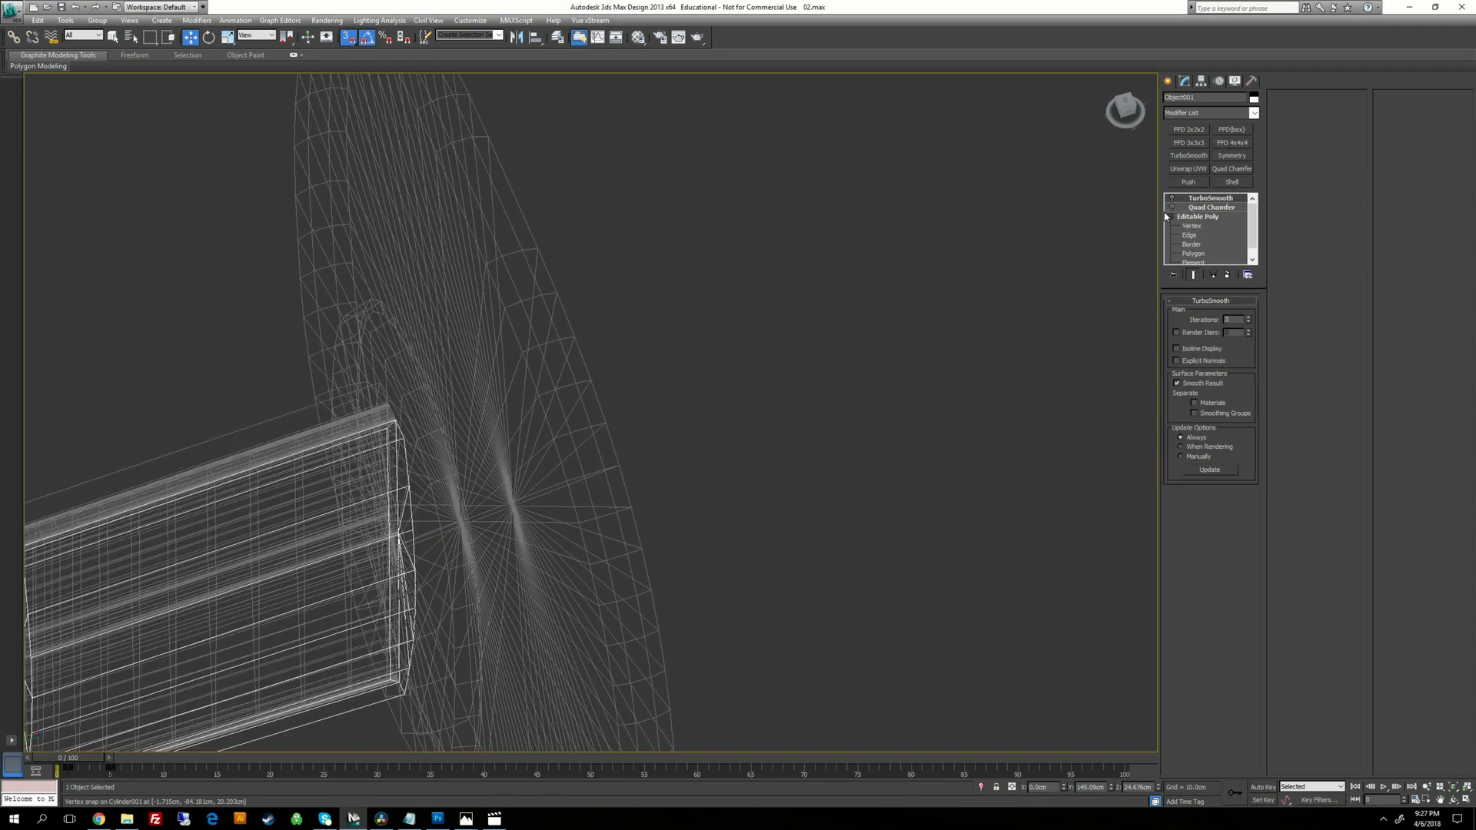
Turn off TurboSmooth and Quad Chamfer on the collar, check the remaining parts and return to shaded display.
click(358, 407)
click(1171, 198)
click(1170, 208)
click(642, 448)
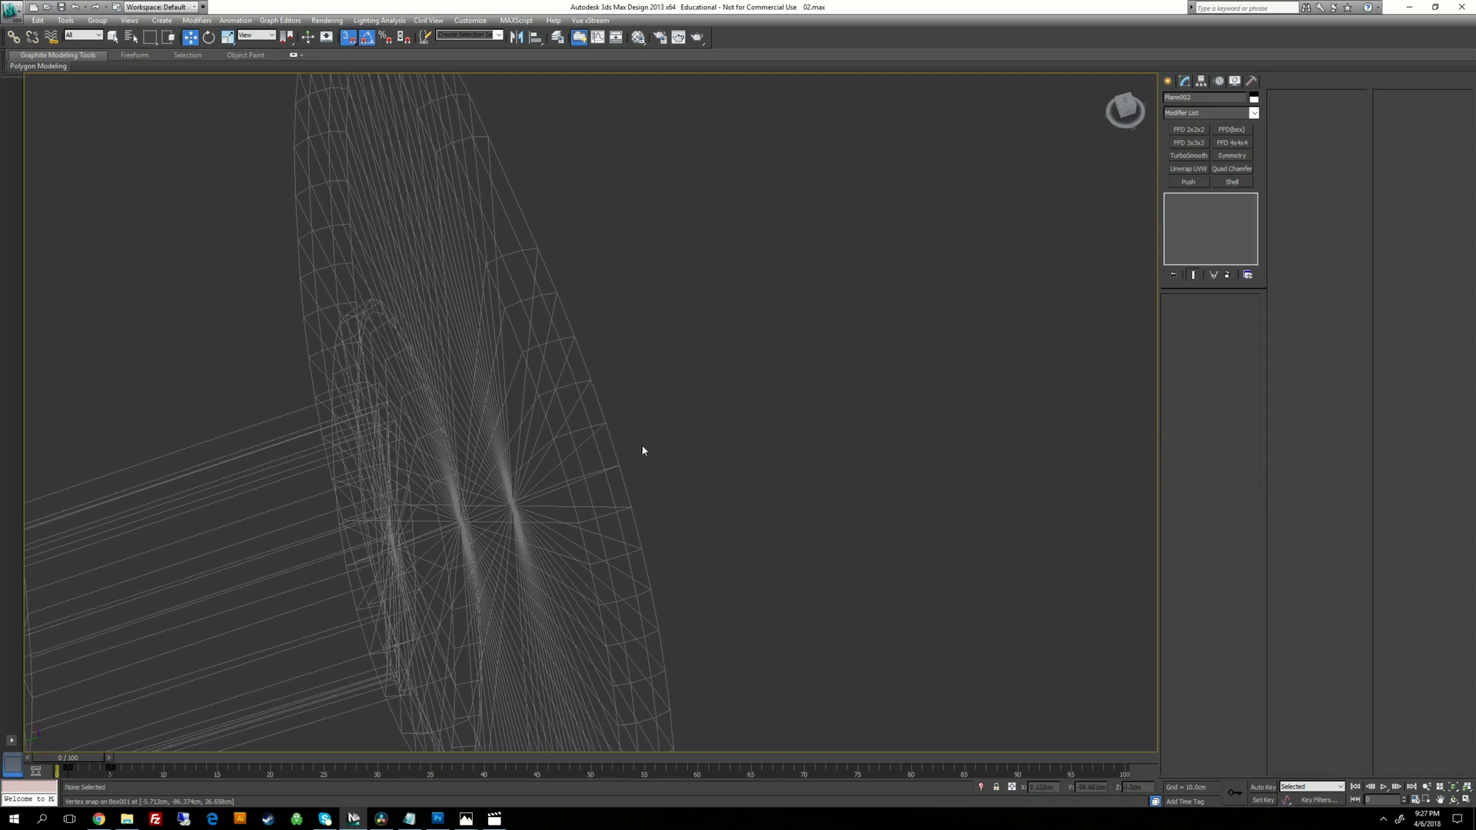
click(378, 405)
click(406, 347)
click(469, 358)
alt+middle_drag(492, 377, 542, 403)
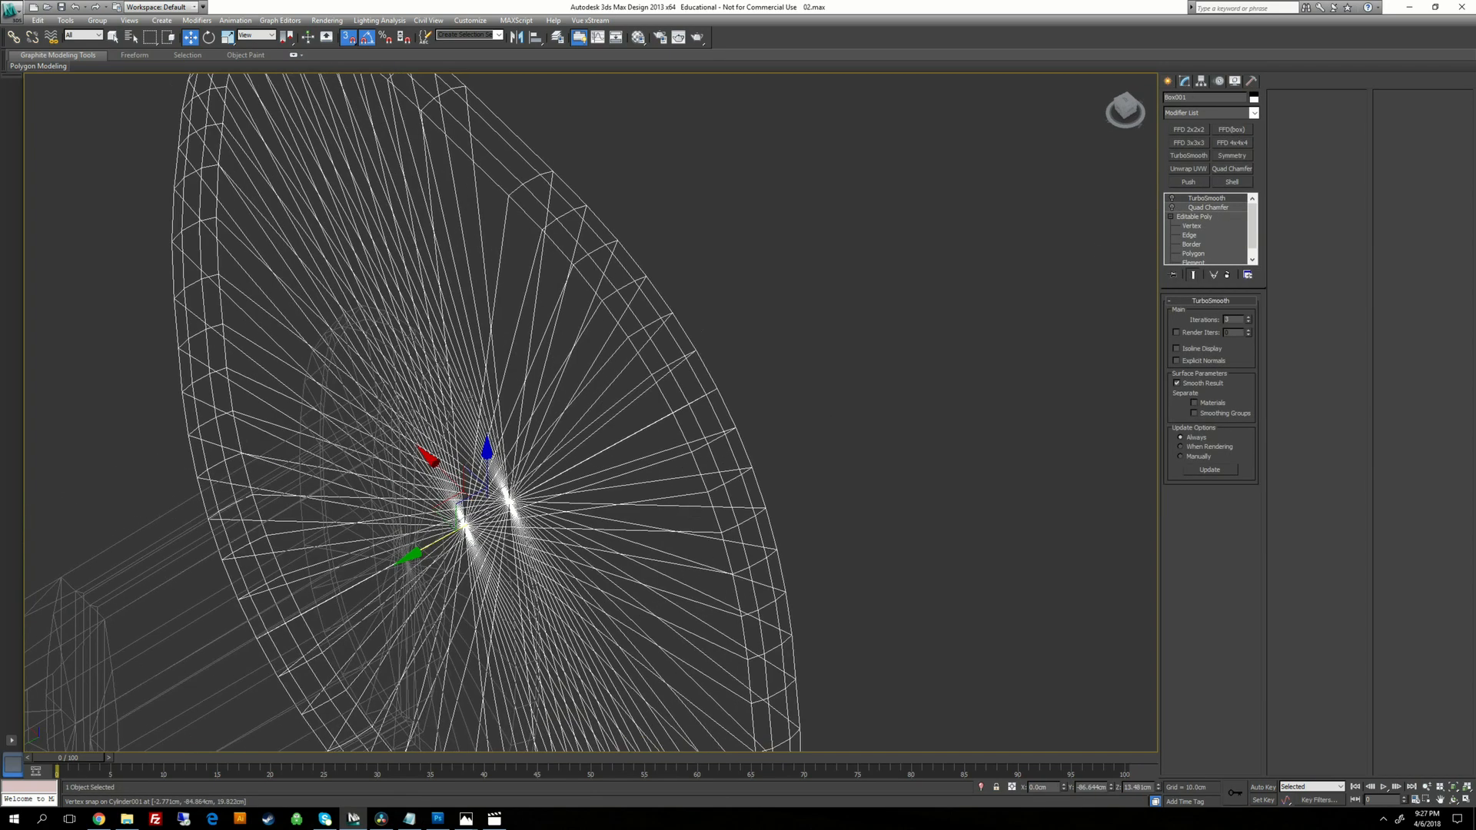
mouse_move(500, 494)
middle_down()
mouse_move(536, 464)
mouse_move(492, 461)
middle_up()
key(F3)
Adjust only the pivot point of the disc behind the collar, snapping it along the Y axis to the disc's edge.
click(537, 466)
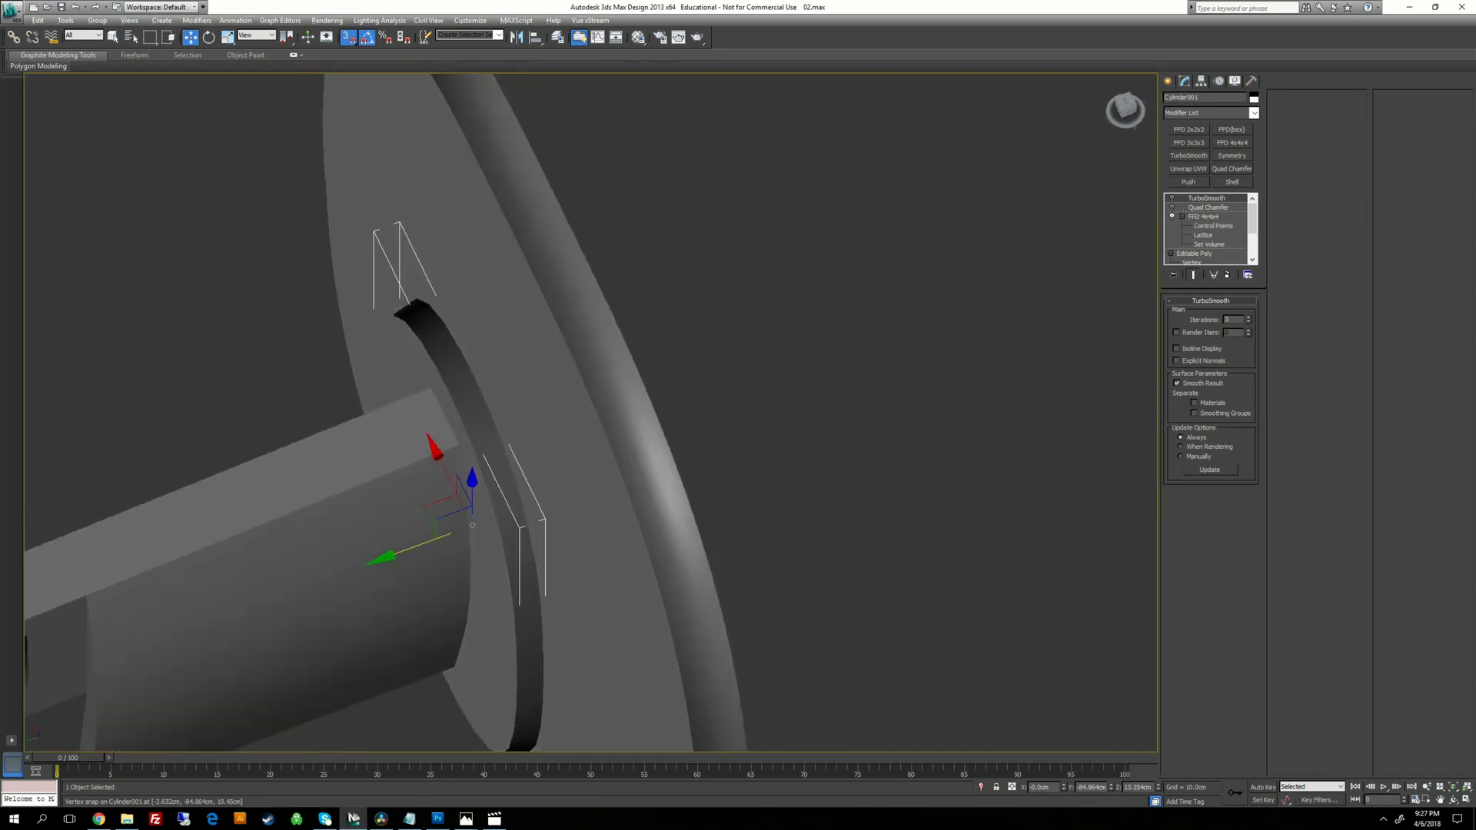
click(1201, 81)
click(1211, 154)
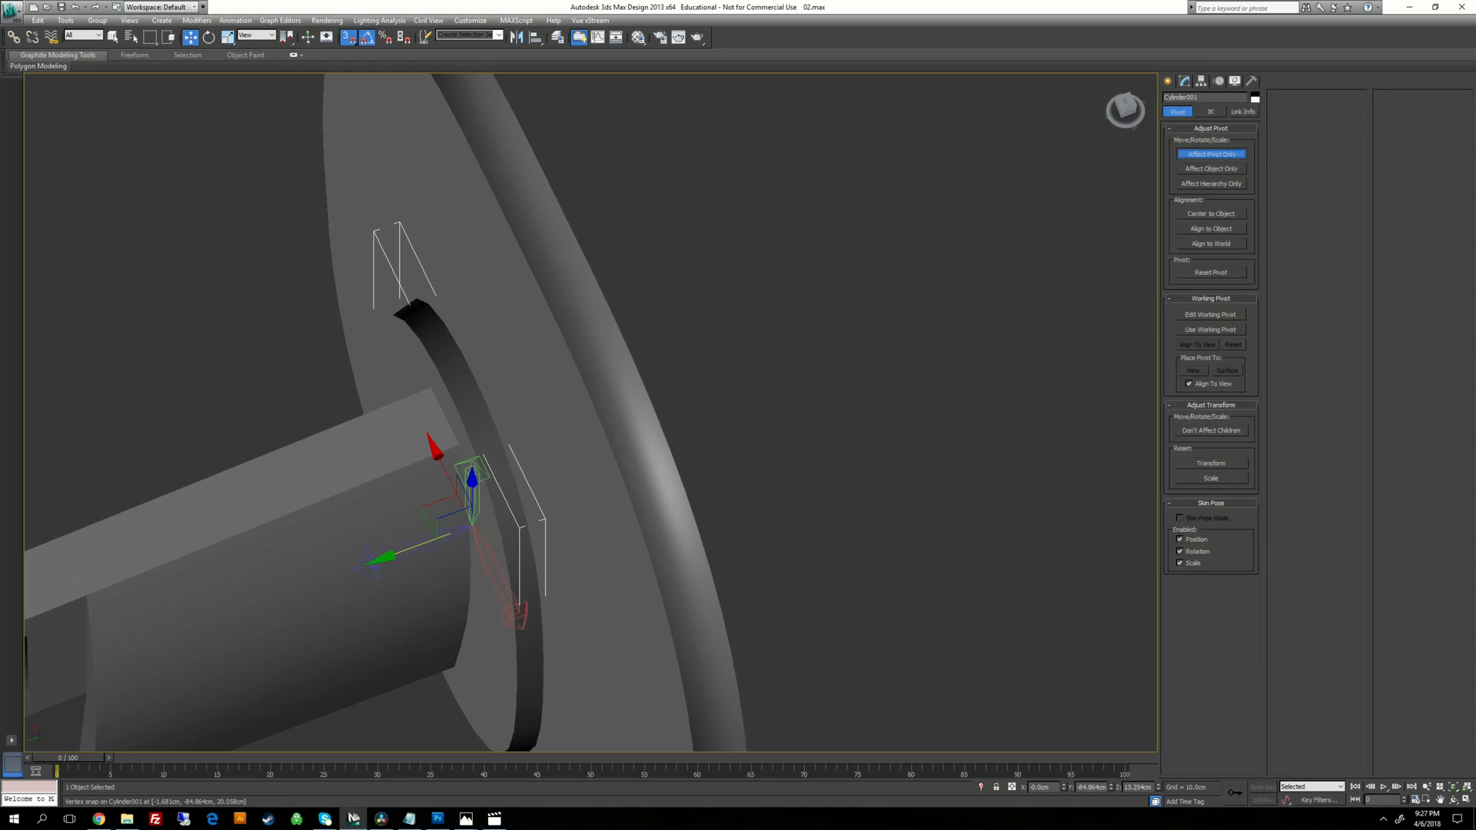
drag(472, 527, 456, 408)
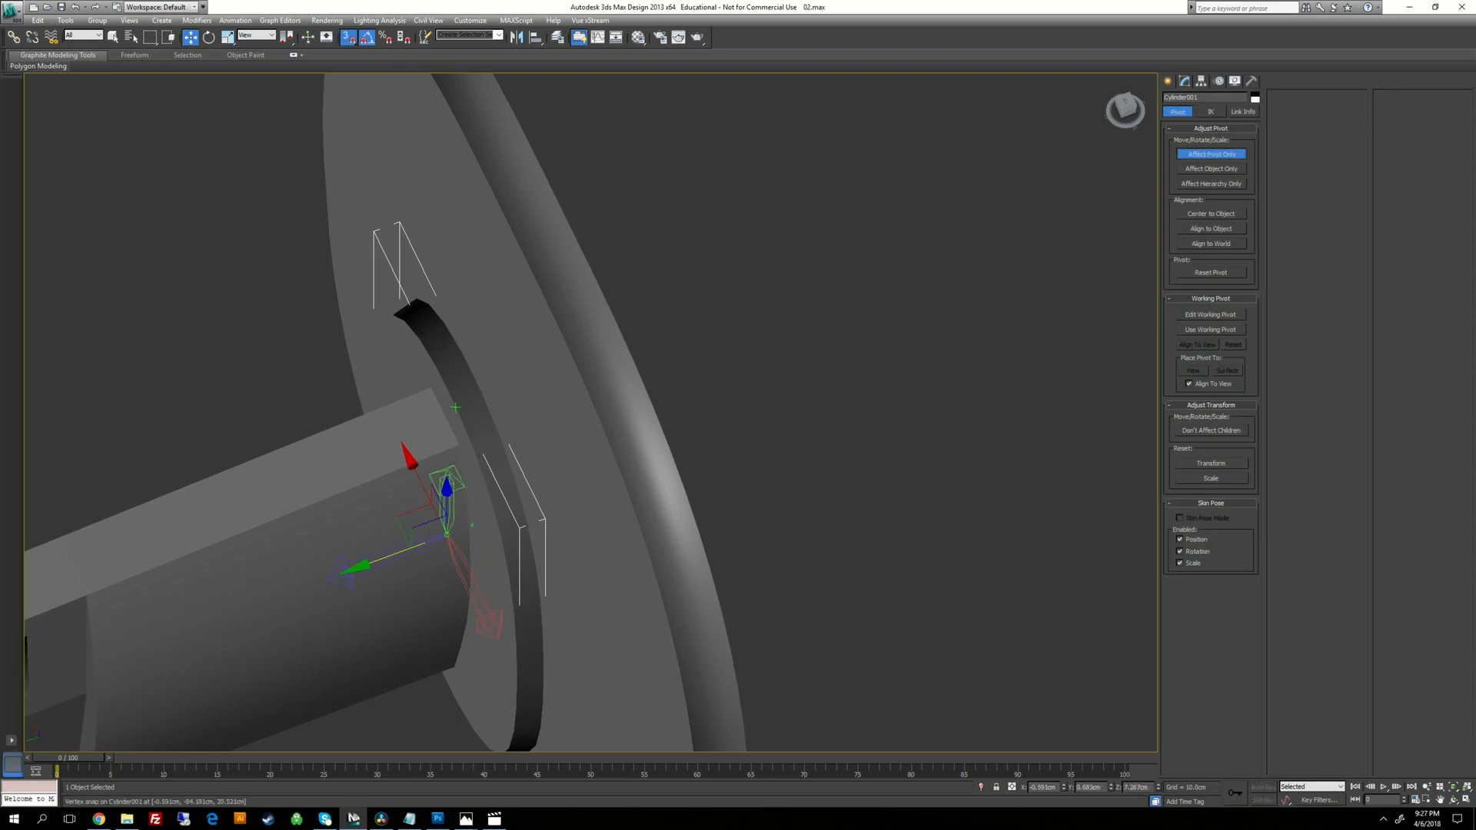
mouse_move(608, 431)
alt+middle_down()
mouse_move(544, 369)
mouse_move(555, 392)
mouse_move(604, 409)
alt+middle_up()
scroll(542, 367, down, 4)
scroll(588, 407, up, 3)
scroll(503, 455, up, 1)
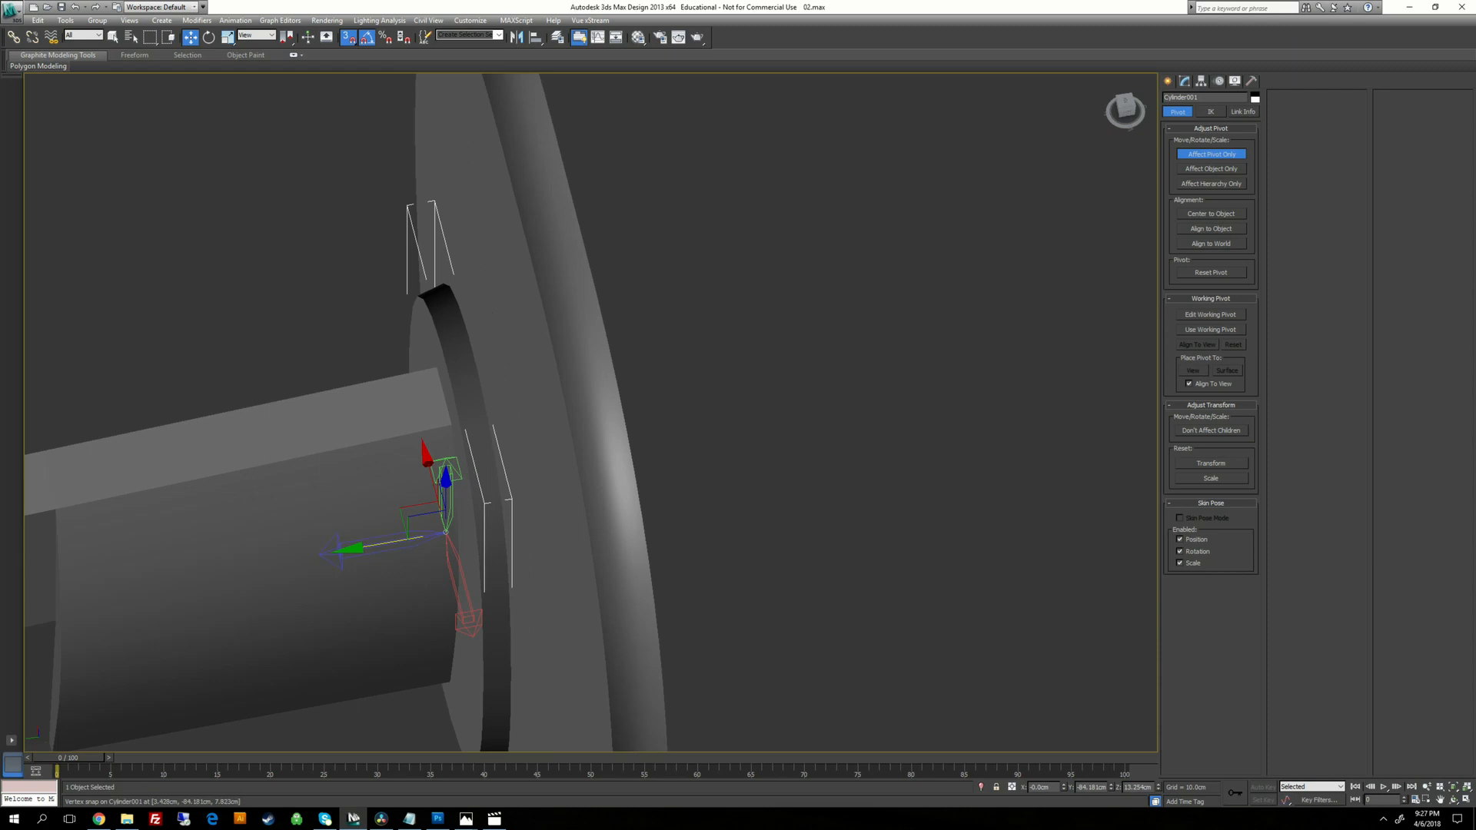
drag(404, 540, 487, 419)
mouse_move(487, 419)
alt+middle_down()
mouse_move(423, 382)
mouse_move(475, 404)
alt+middle_up()
scroll(475, 403, down, 2)
click(1198, 153)
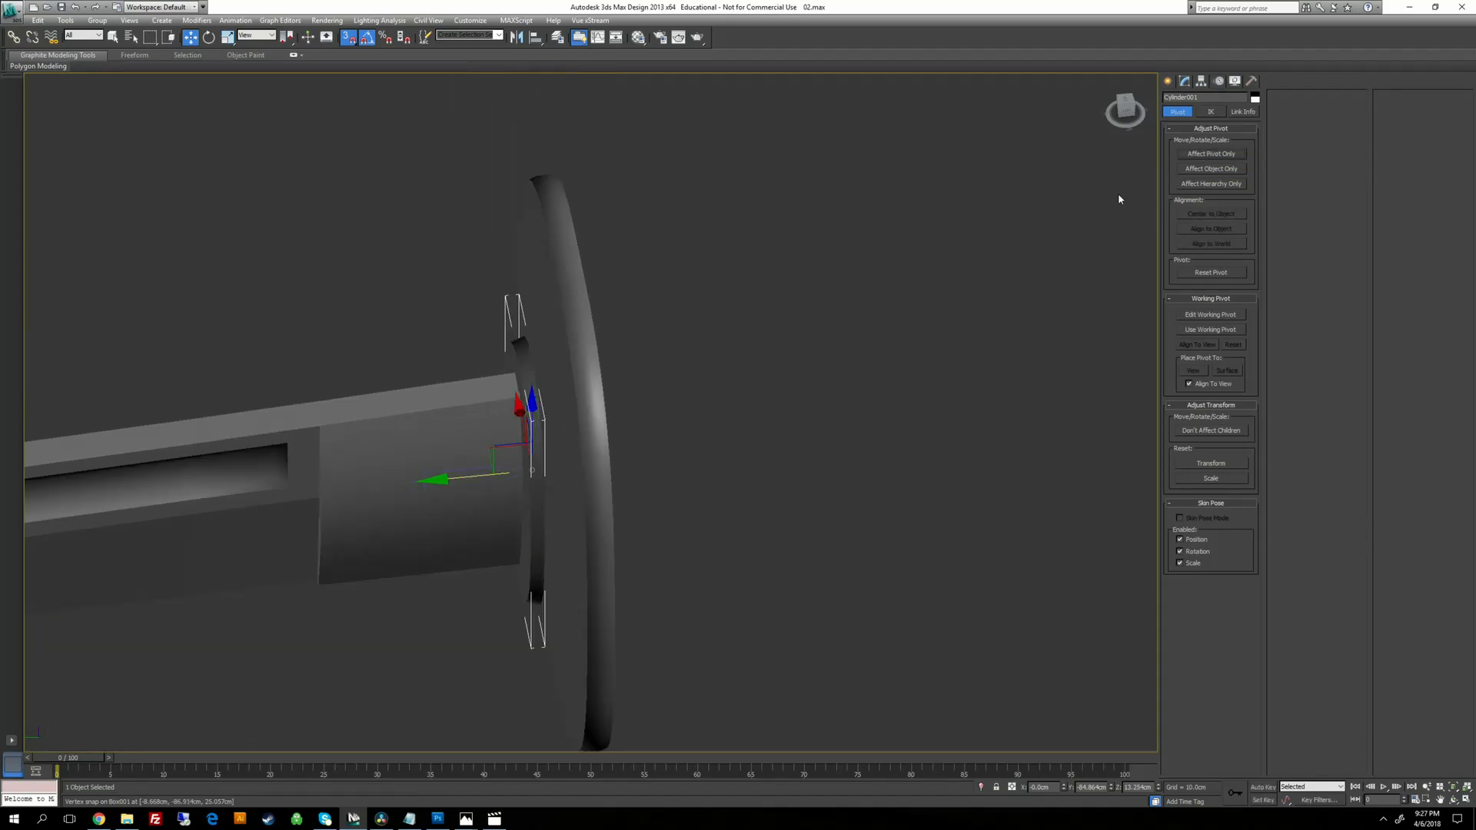
Move the disc along the Y axis, snapping it against the guard plate's blade-side face.
scroll(538, 461, up, 2)
scroll(538, 477, down, 1)
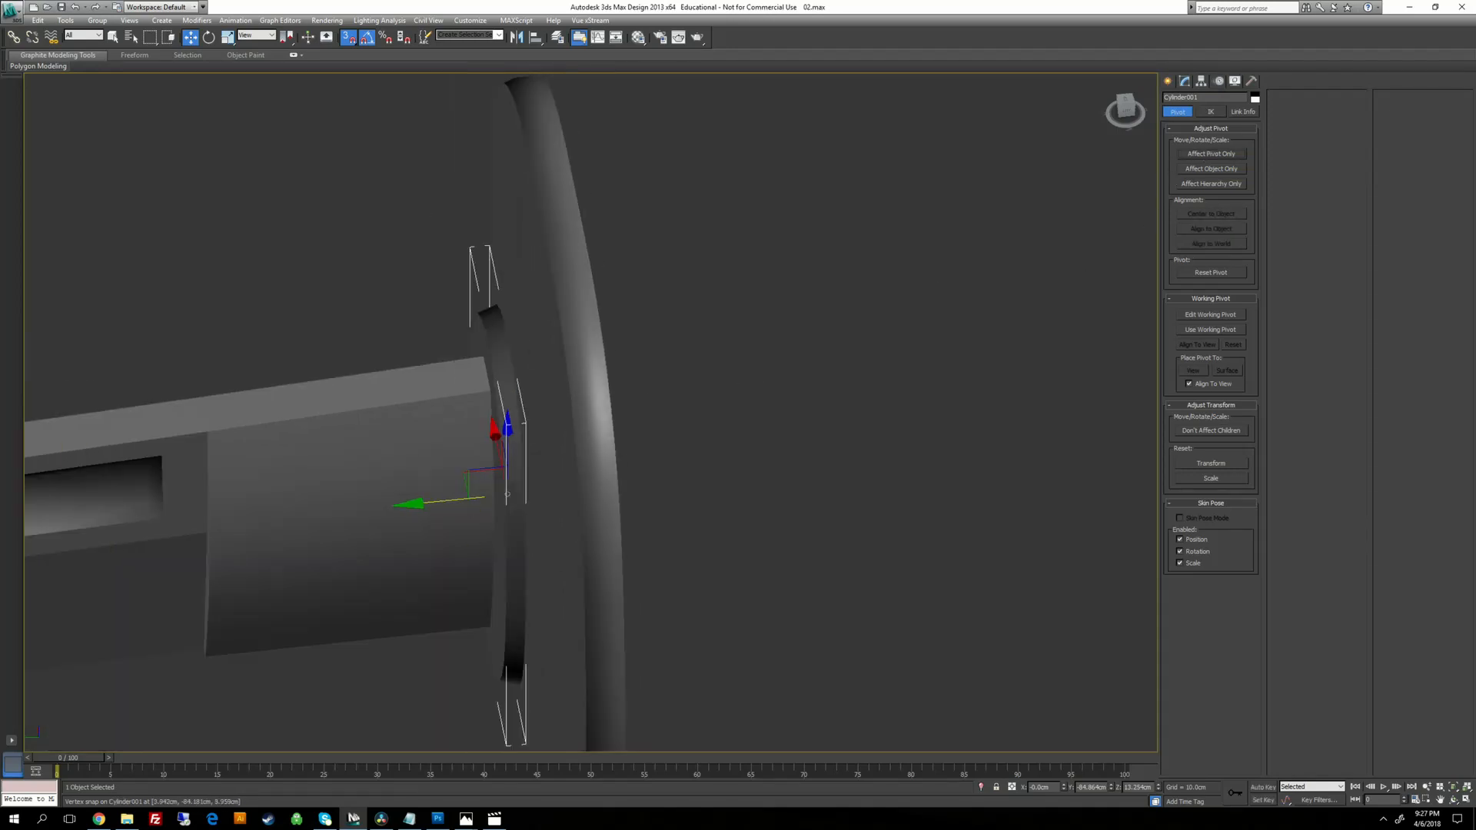
drag(506, 496, 564, 353)
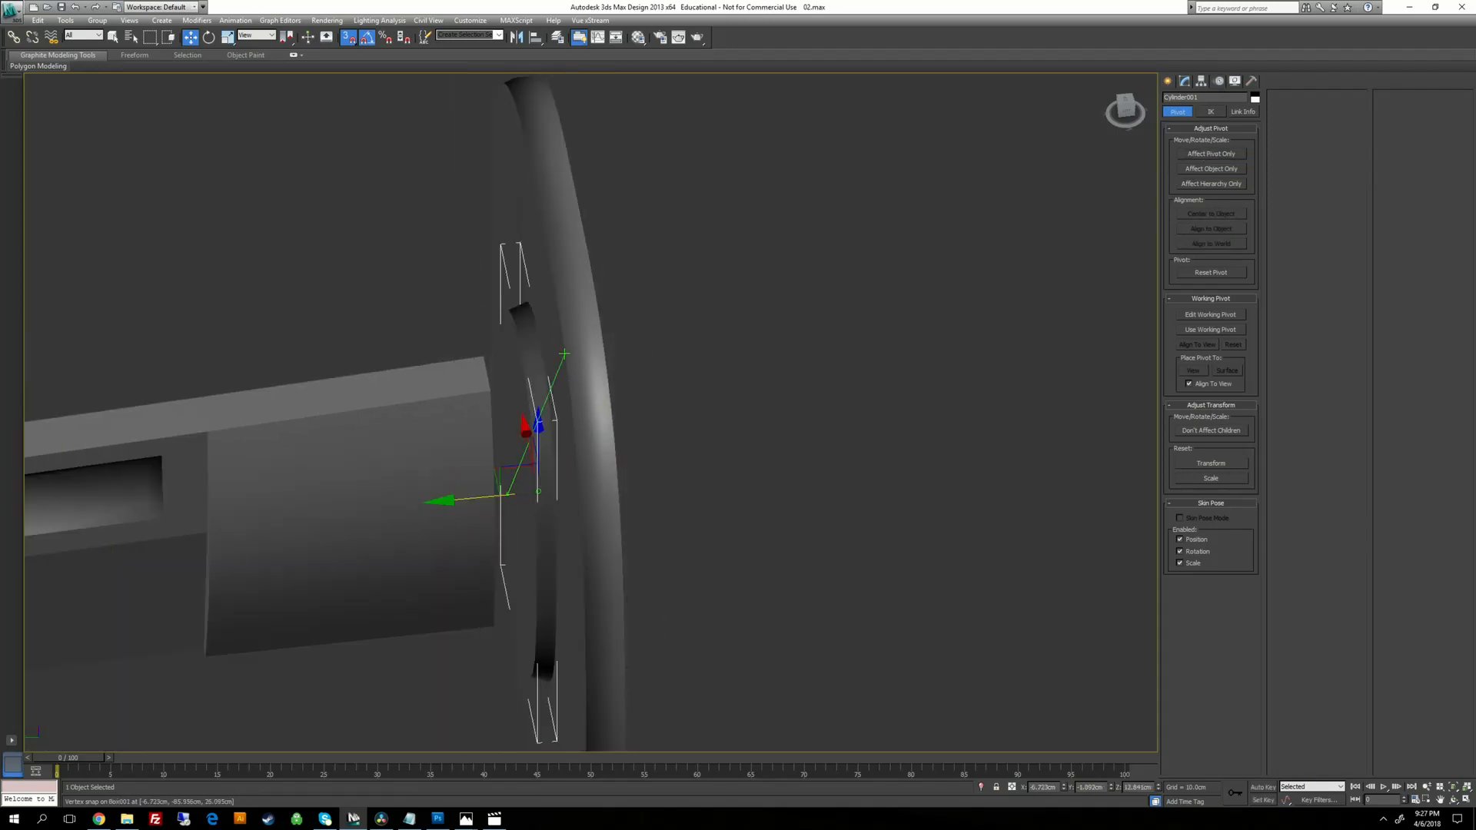
mouse_move(563, 376)
alt+middle_down()
mouse_move(555, 326)
mouse_move(615, 330)
mouse_move(555, 373)
alt+middle_up()
scroll(580, 385, down, 3)
scroll(498, 284, down, 2)
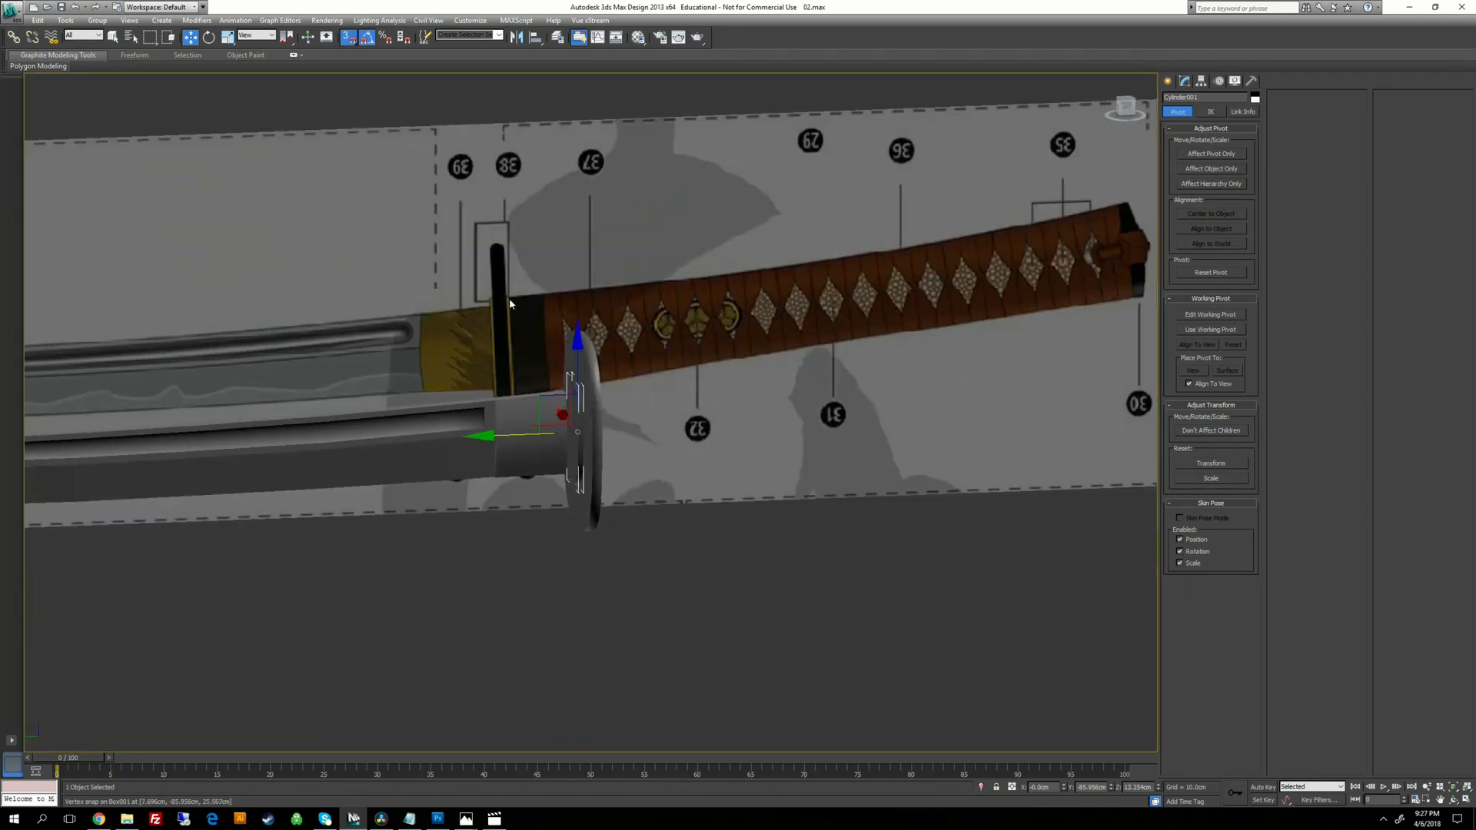
alt+middle_drag(510, 303, 720, 375)
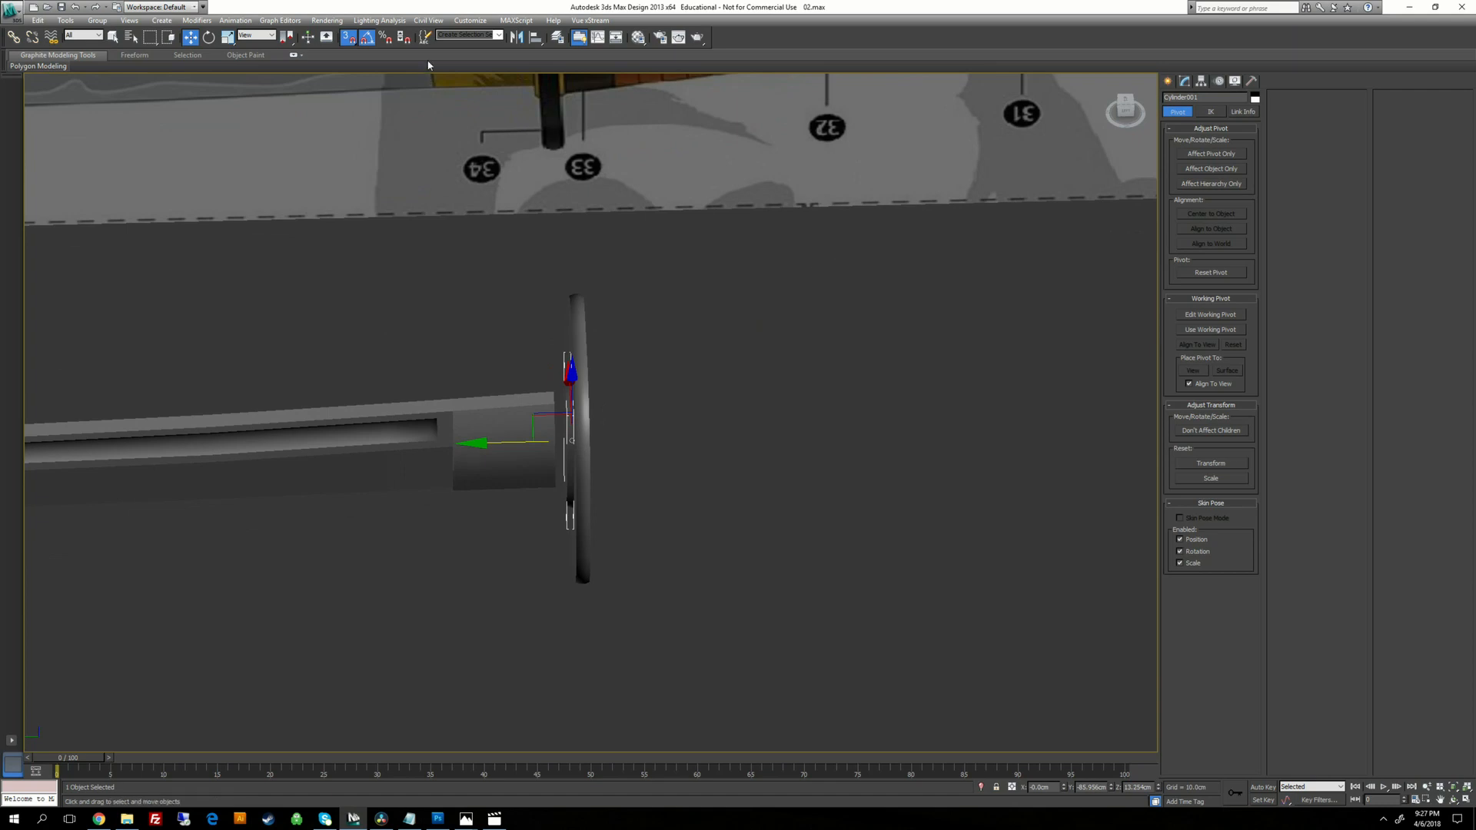
click(520, 38)
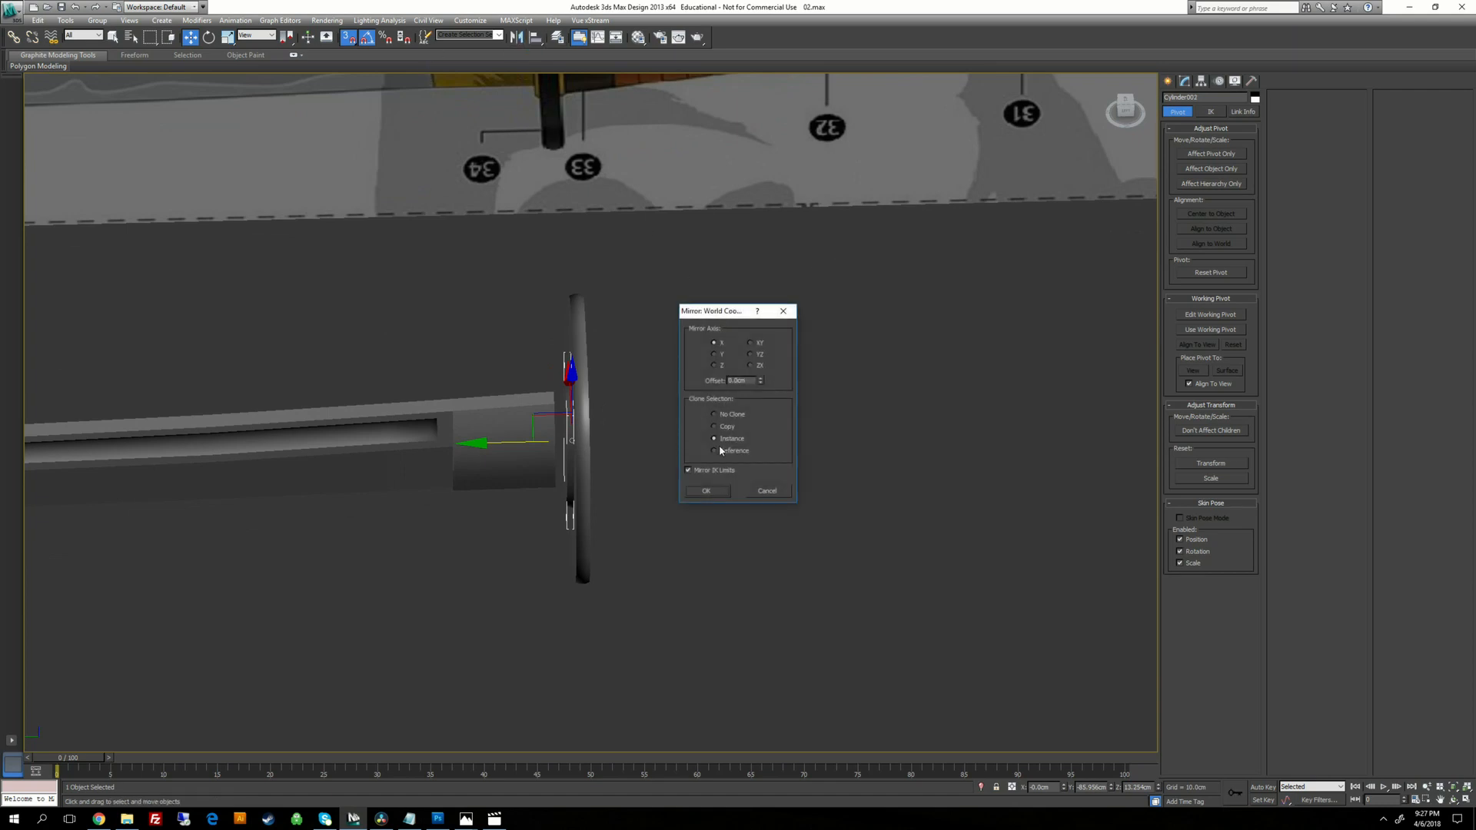
click(759, 486)
scroll(690, 477, up, 4)
key(e)
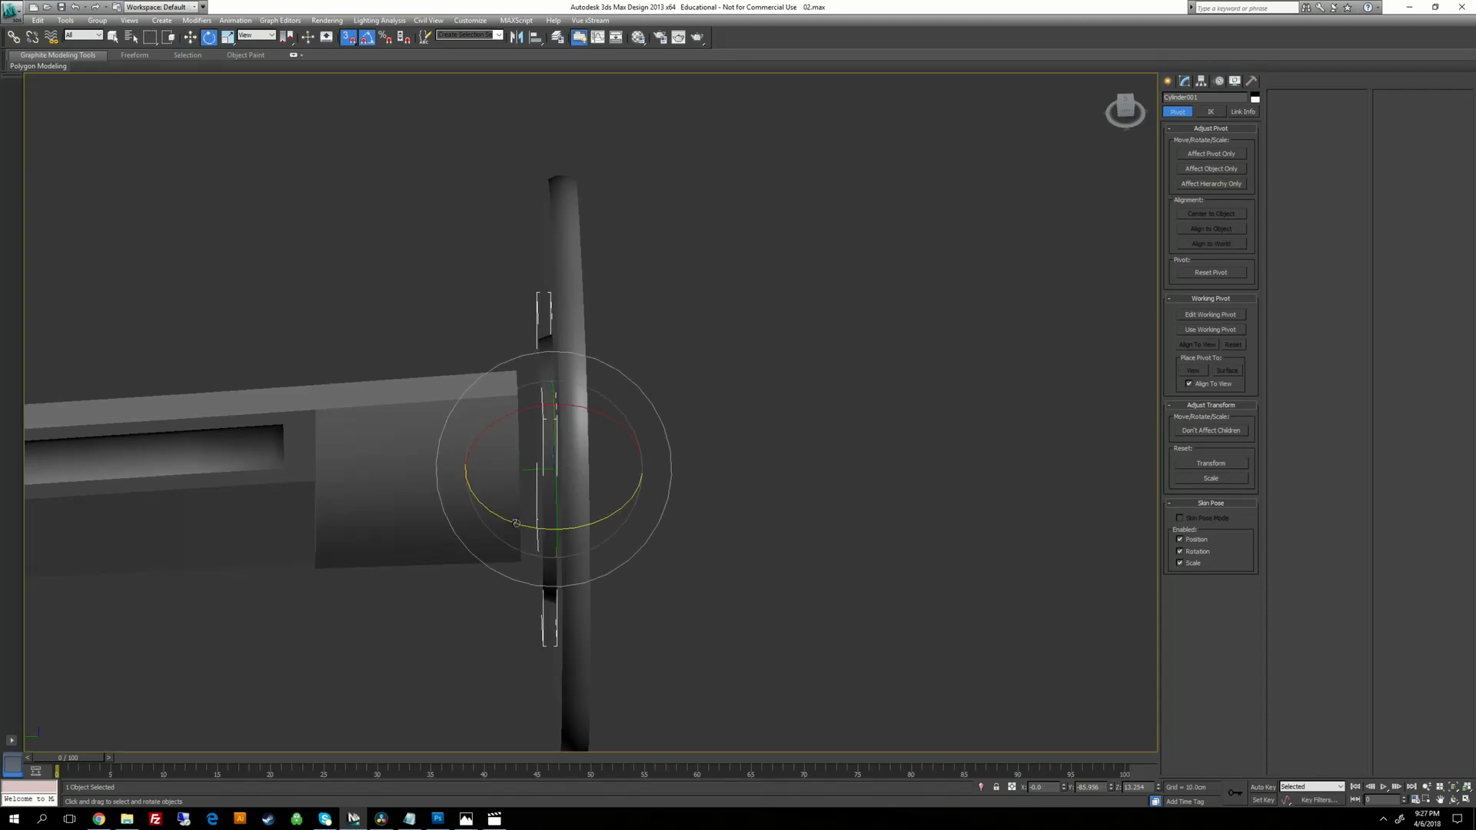
shift+drag(520, 517, 601, 512)
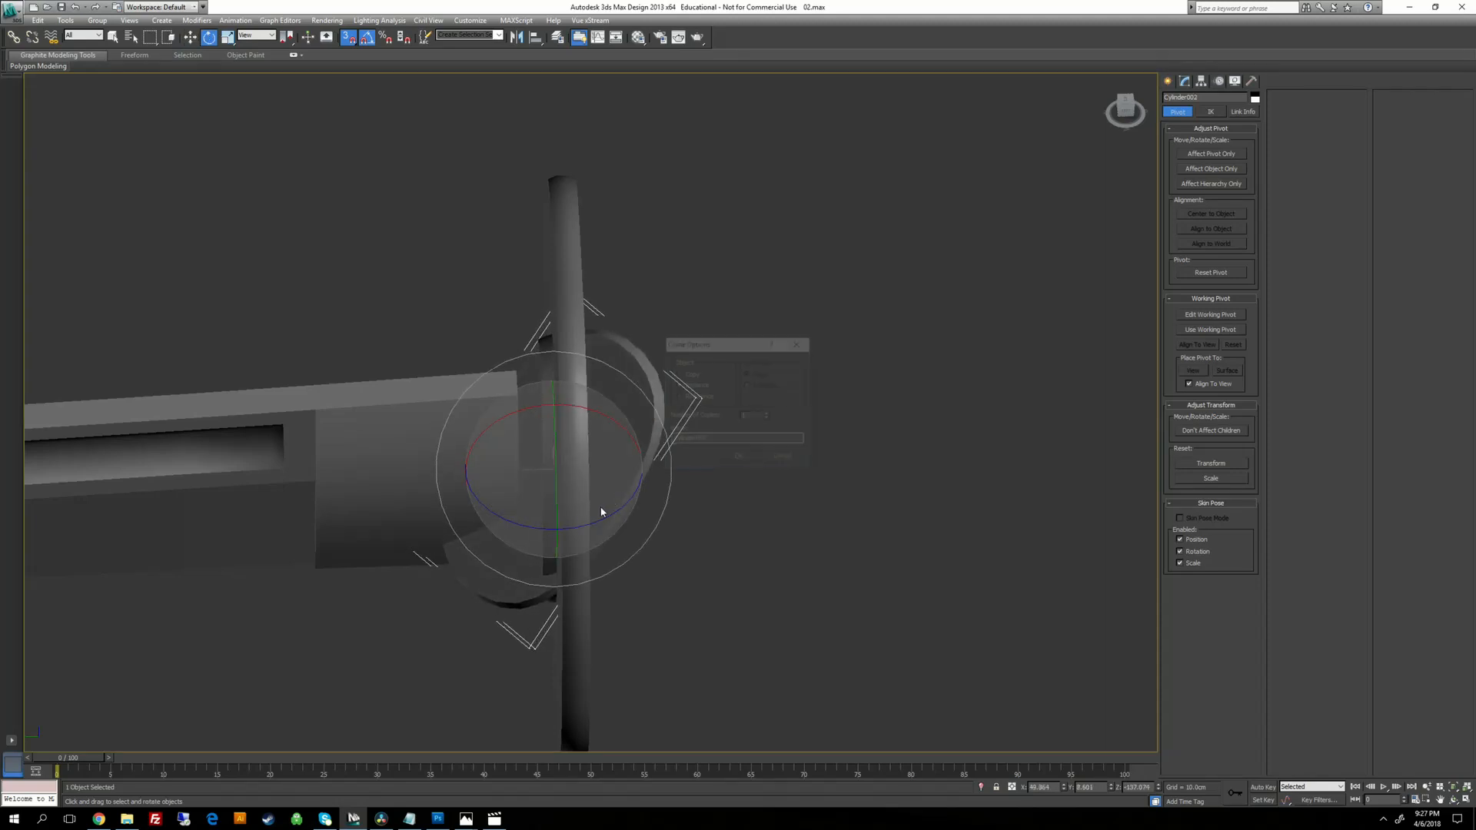
click(779, 456)
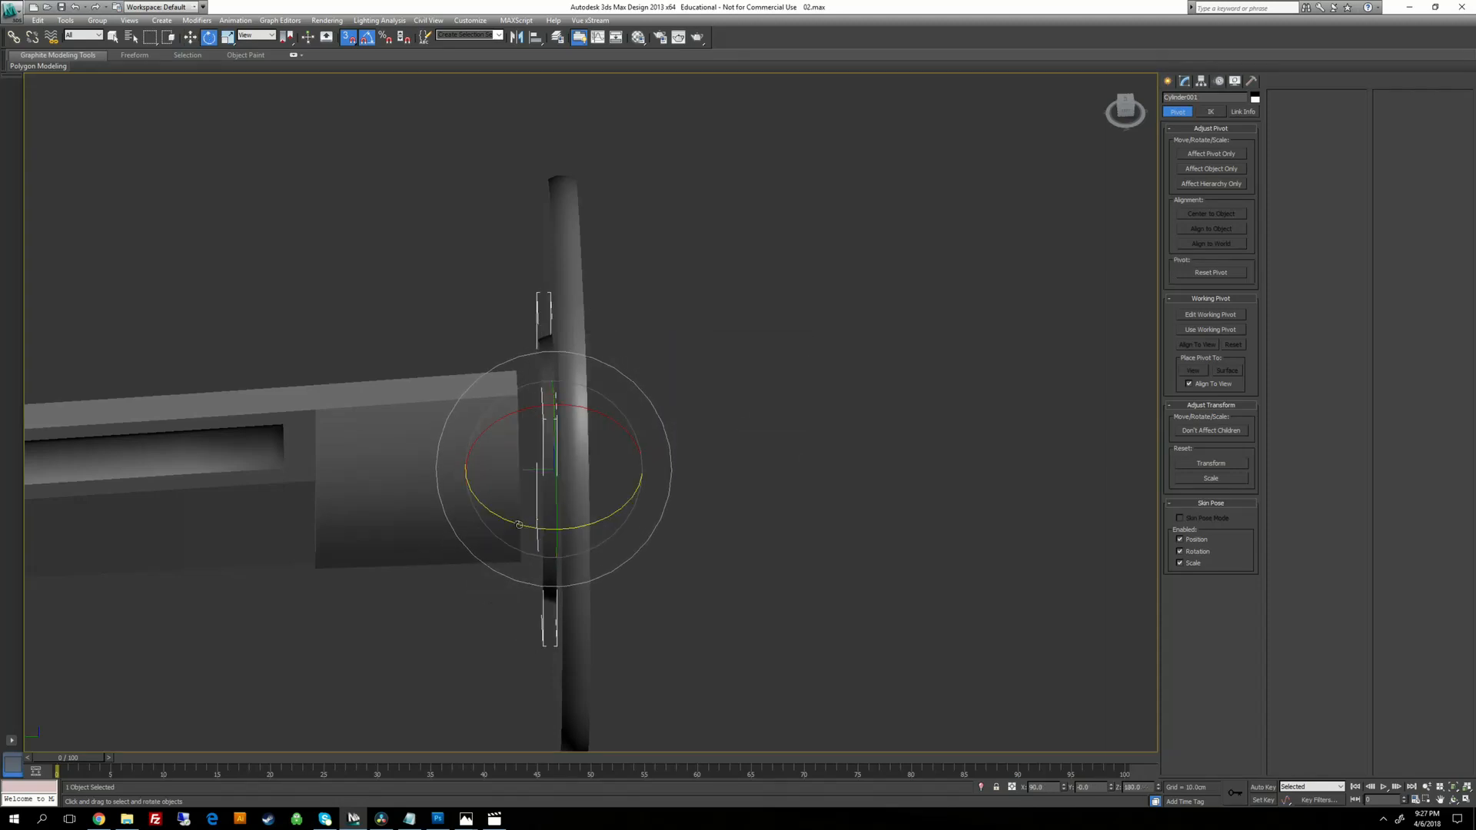
click(1216, 154)
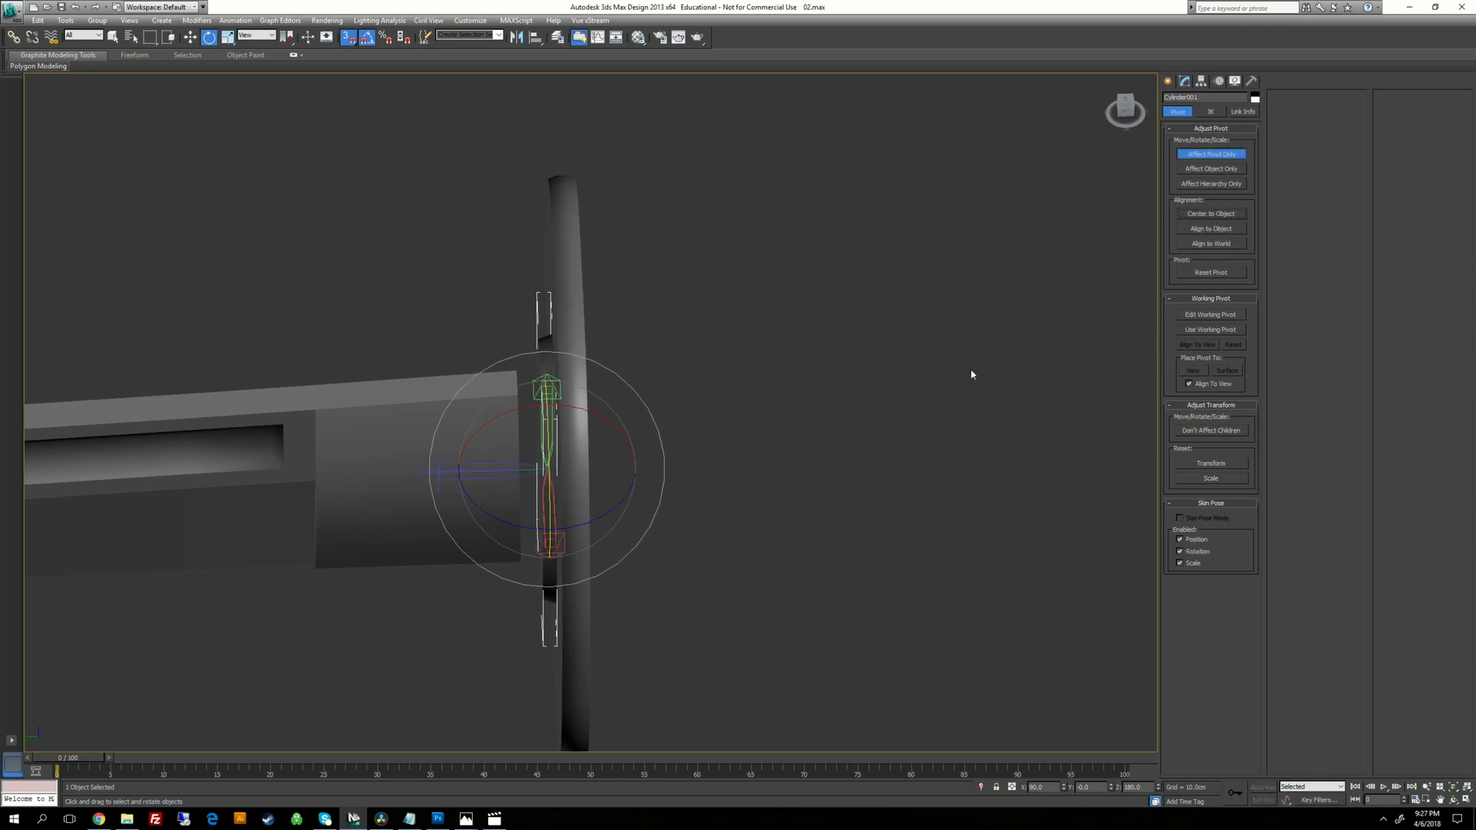
click(1211, 153)
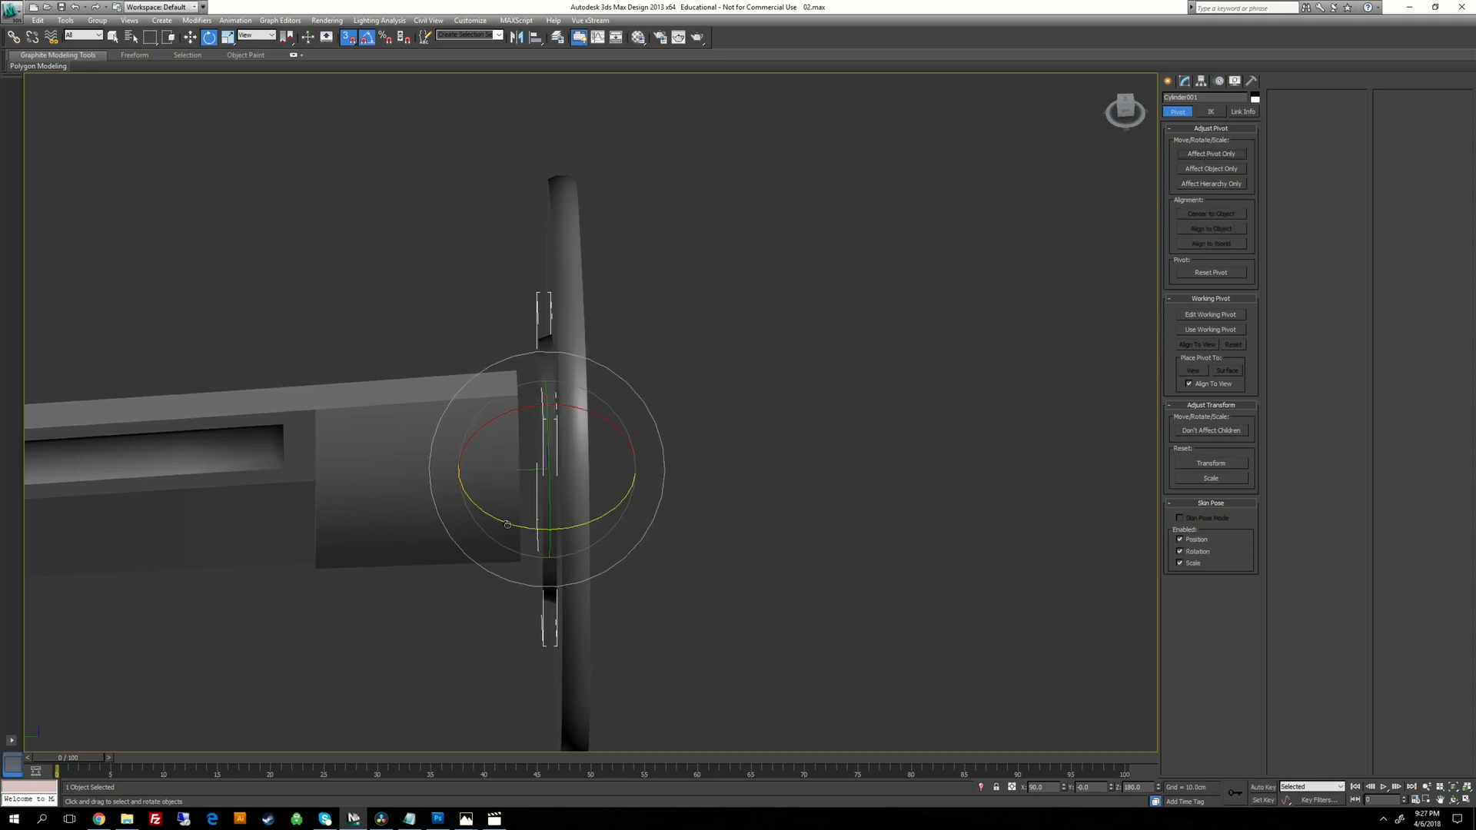
Clone the disc as an instance rotated 180 degrees and move it out beyond the guard plate's handle side.
shift+drag(551, 529, 624, 477)
click(692, 376)
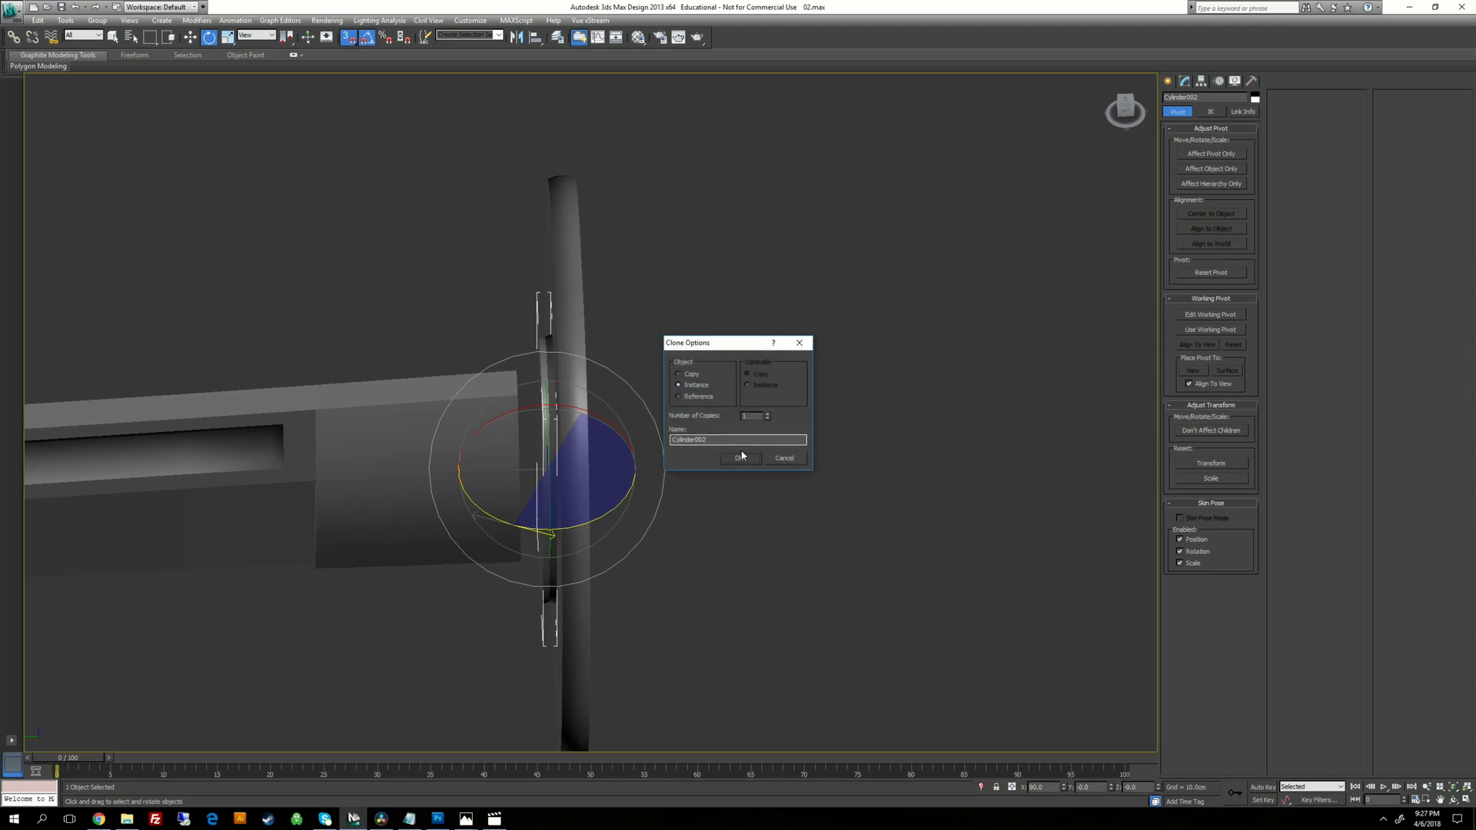
click(738, 458)
key(w)
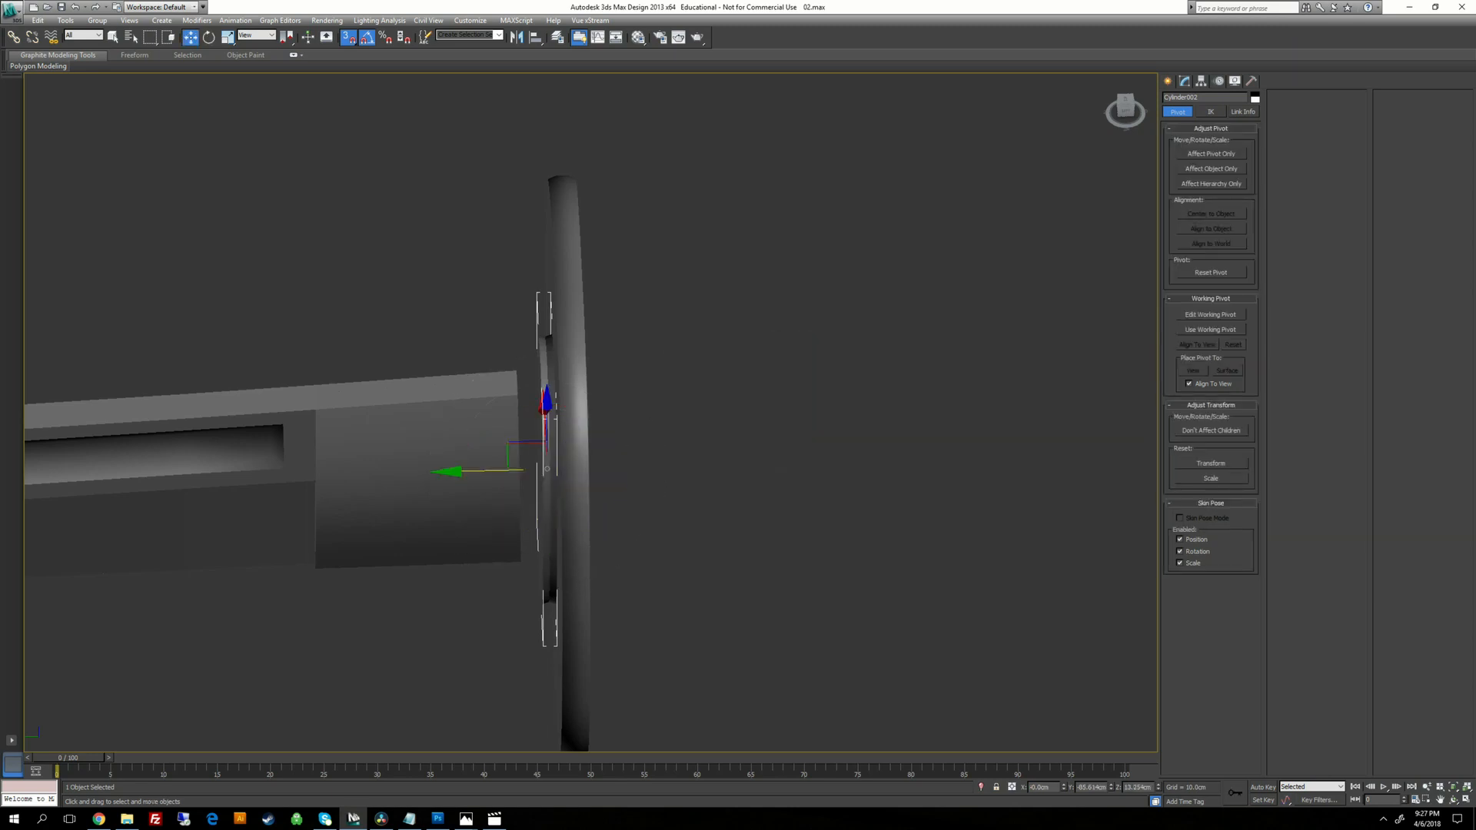
drag(512, 478, 638, 478)
mouse_move(639, 478)
alt+middle_down()
mouse_move(598, 467)
mouse_move(646, 458)
alt+middle_up()
scroll(615, 461, up, 3)
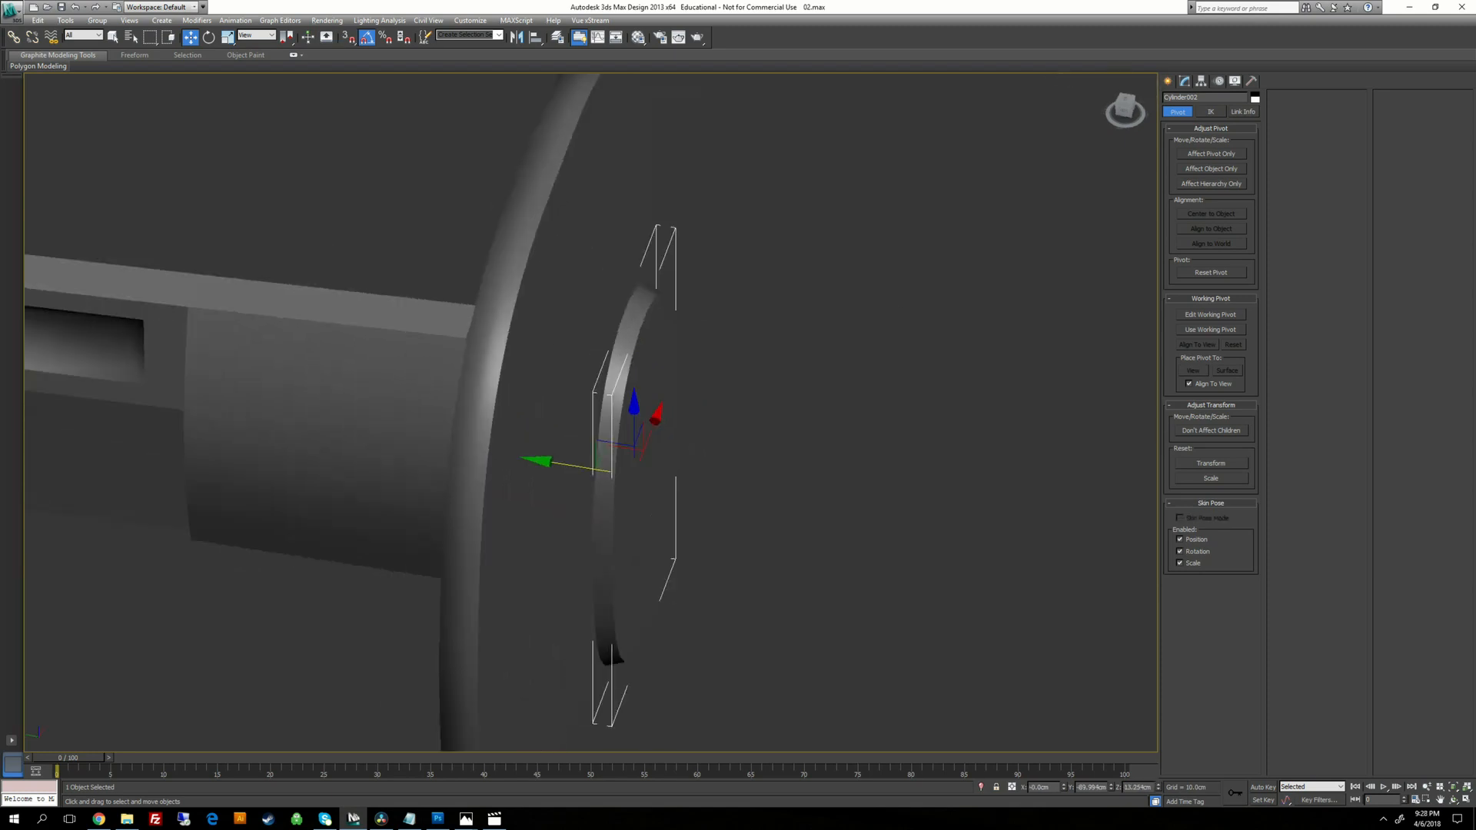
Adjust only the cloned disc's pivot point, snapping it to the disc's edge with vertex snap.
click(1202, 152)
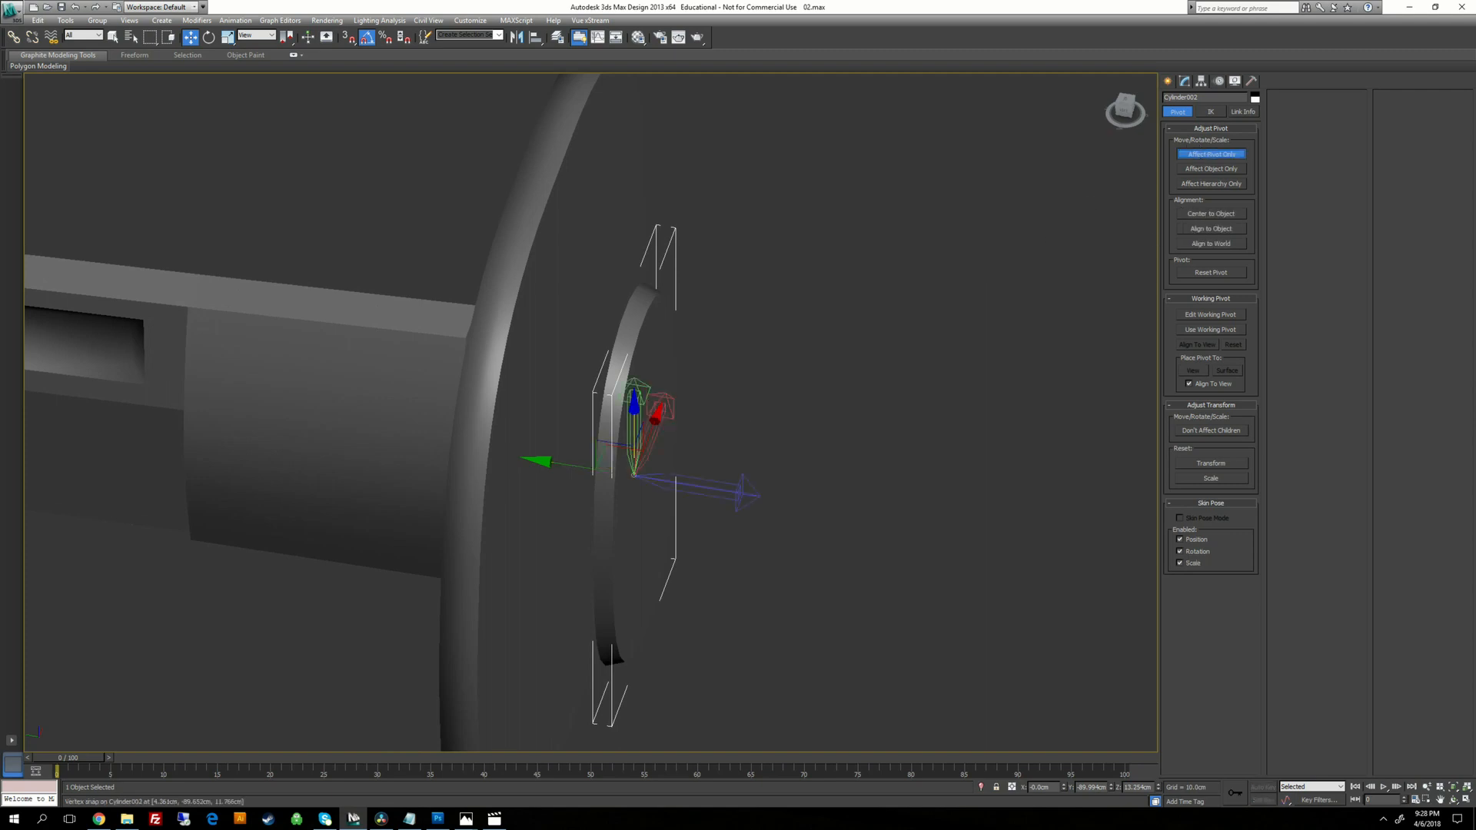
key(s)
drag(633, 474, 624, 472)
mouse_move(607, 390)
alt+middle_down()
mouse_move(639, 367)
mouse_move(615, 384)
alt+middle_up()
click(1206, 157)
middle_drag(637, 445, 686, 431)
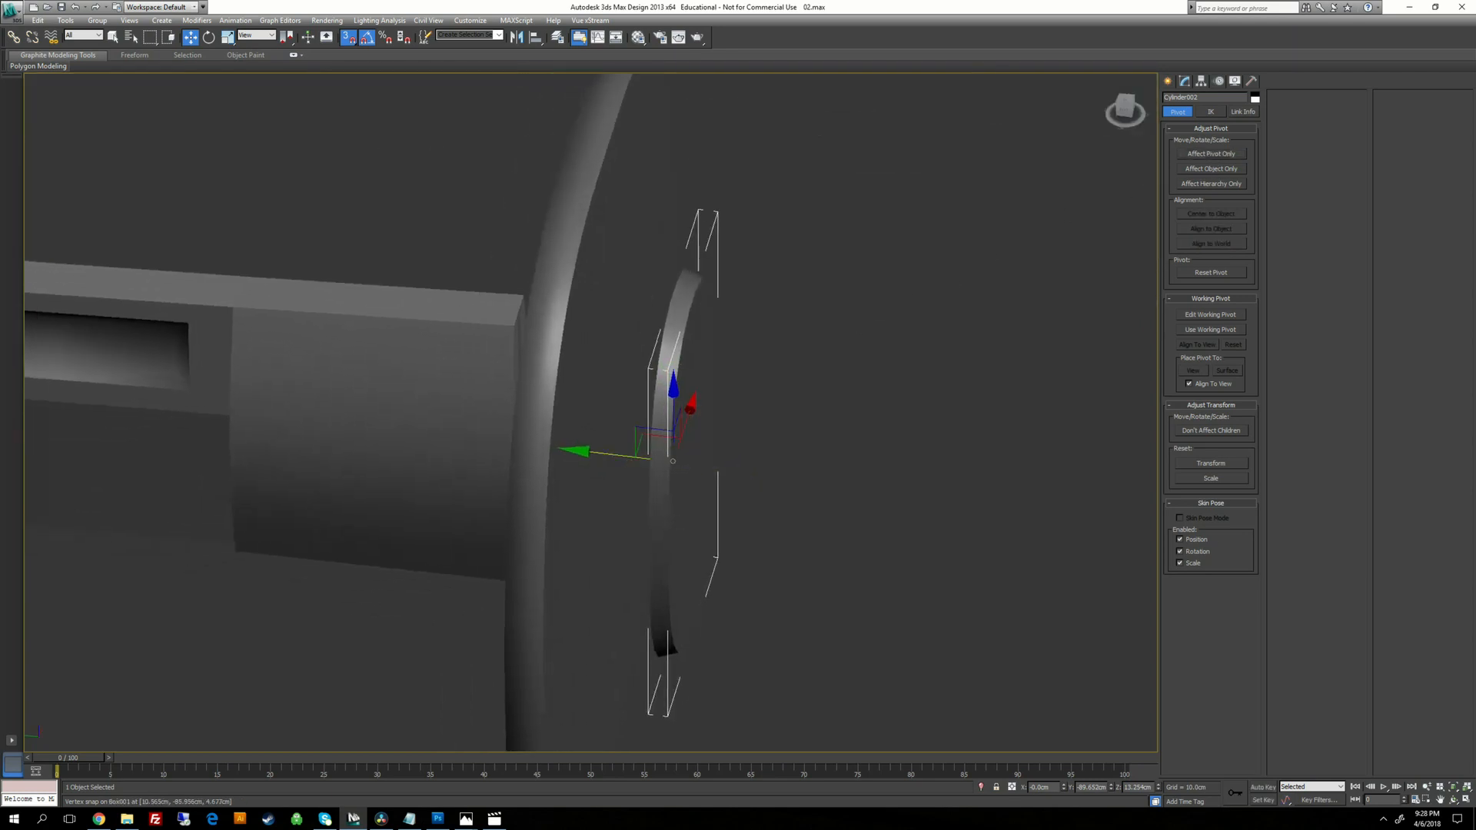
Turn on edged faces and snap the cloned disc along the Y axis against the guard plate's handle-side face.
drag(672, 461, 572, 269)
alt+middle_drag(607, 385, 627, 496)
scroll(635, 425, up, 3)
key(F4)
click(1213, 155)
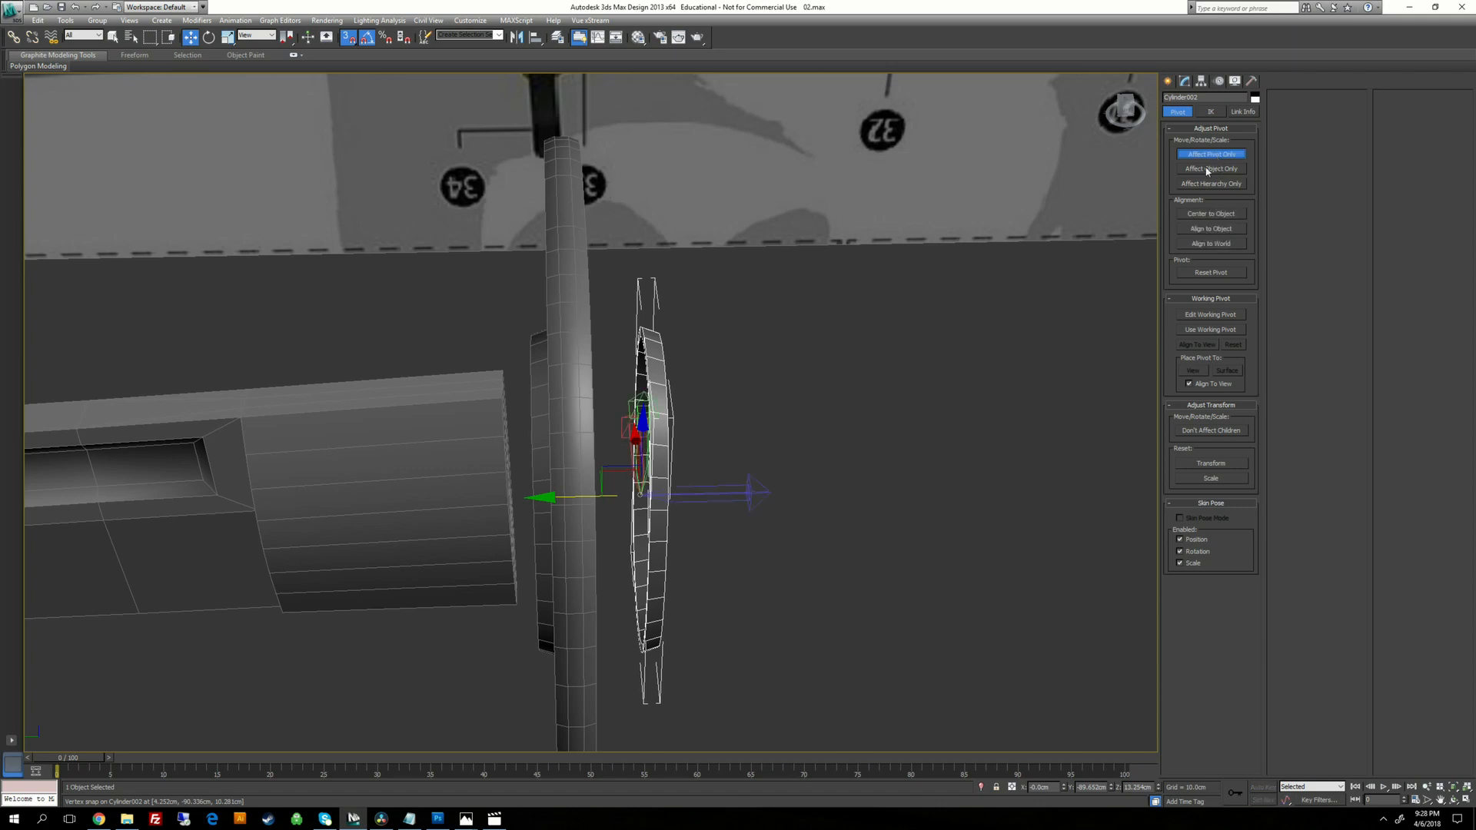
key(s)
click(1216, 156)
alt+middle_drag(715, 453, 673, 435)
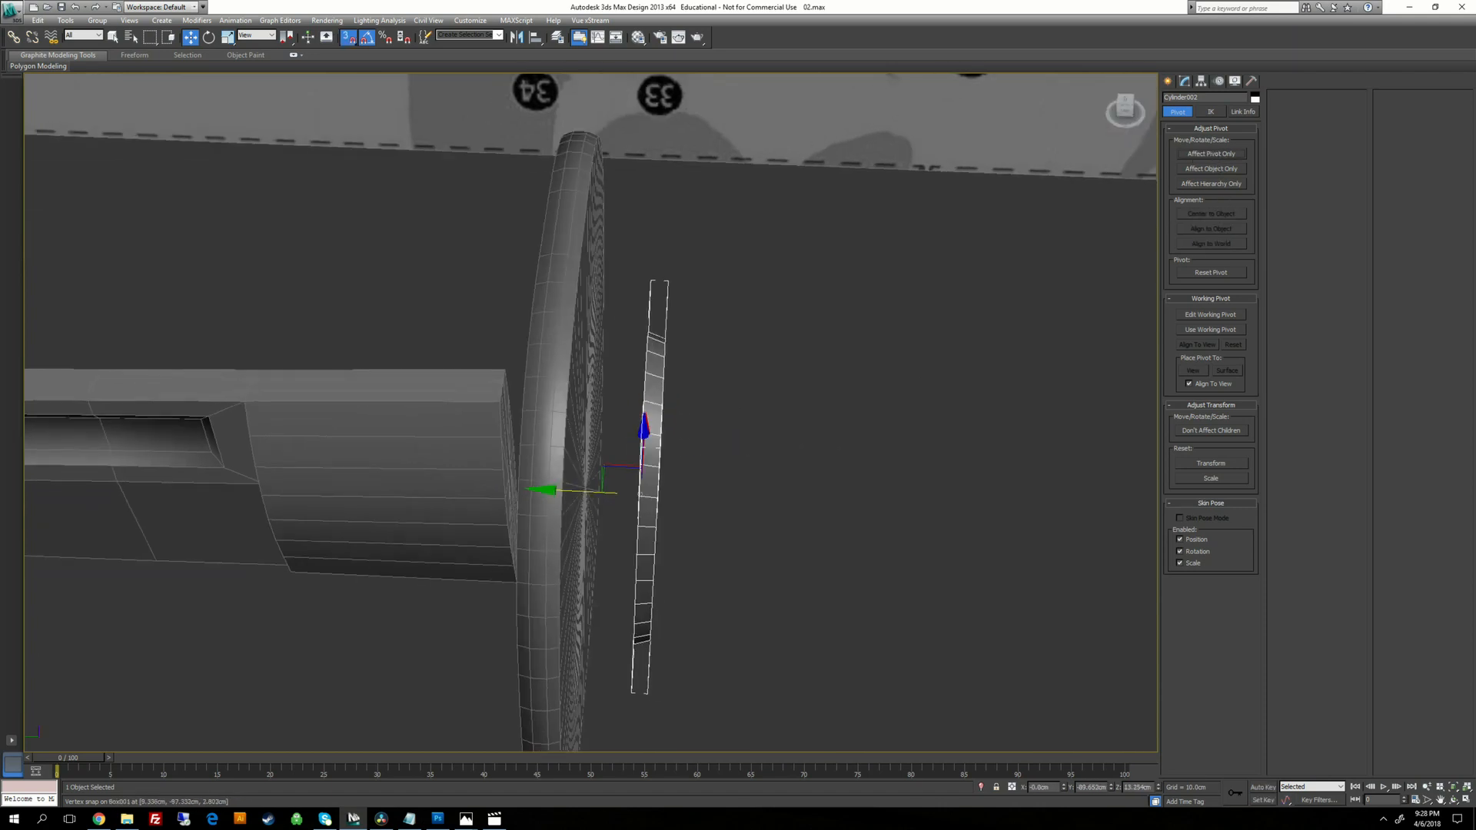
drag(638, 494, 605, 361)
alt+middle_drag(605, 361, 707, 269)
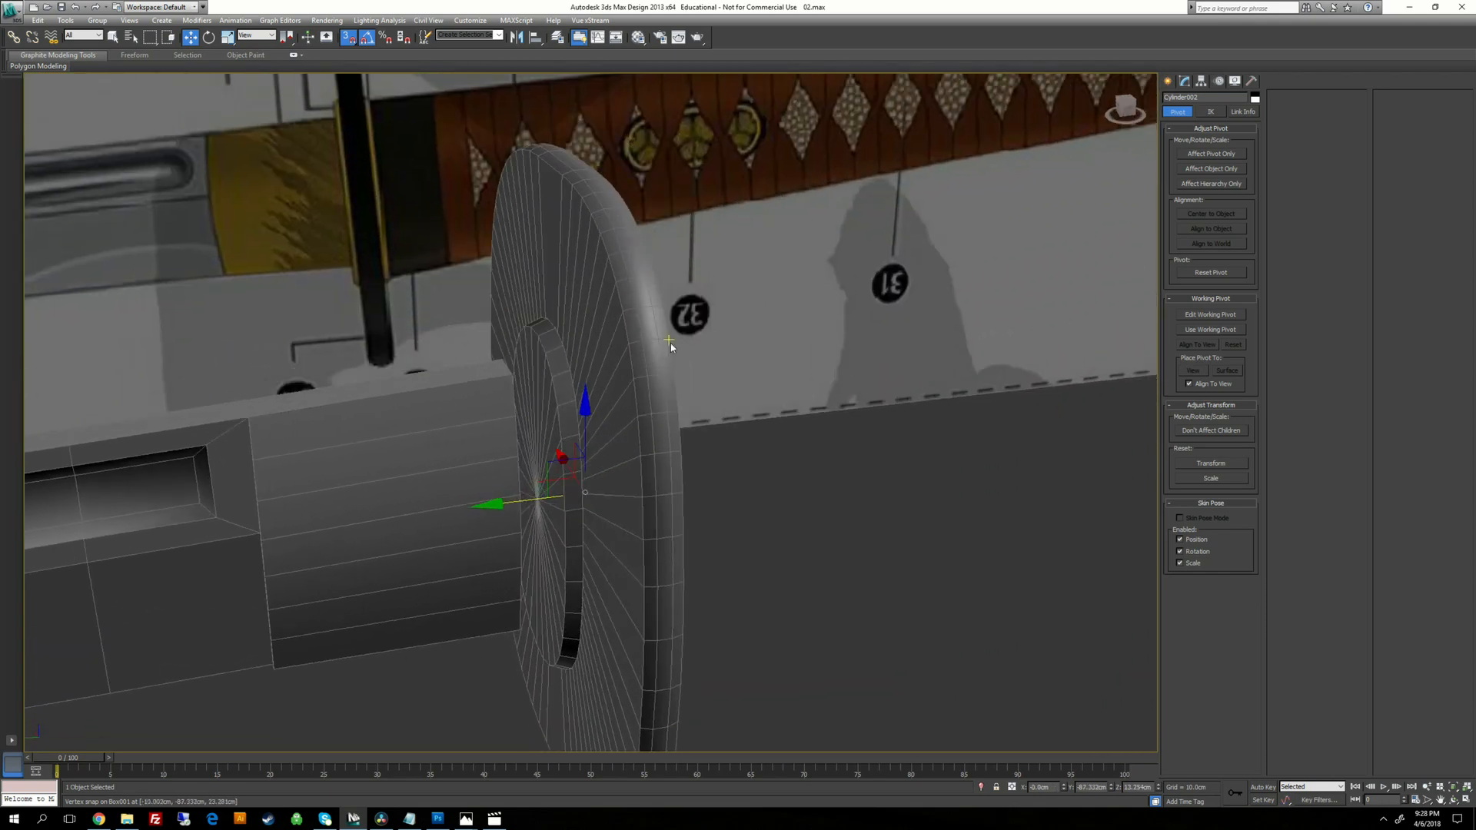
Select the guard plate and the discs on both sides of it and group them as Group001.
click(559, 361)
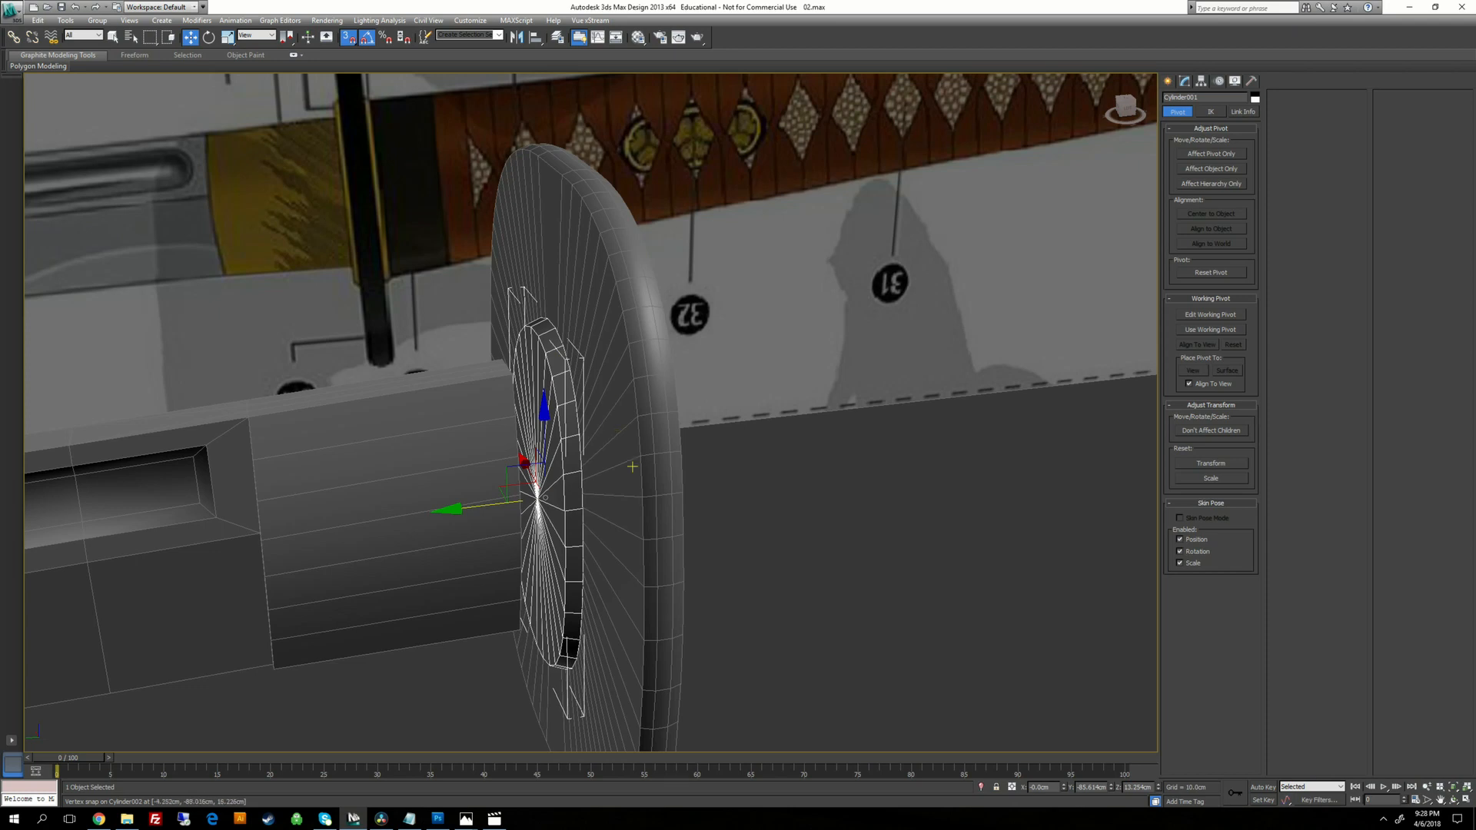
alt+middle_drag(632, 466, 603, 465)
ctrl+click(601, 460)
ctrl+click(604, 431)
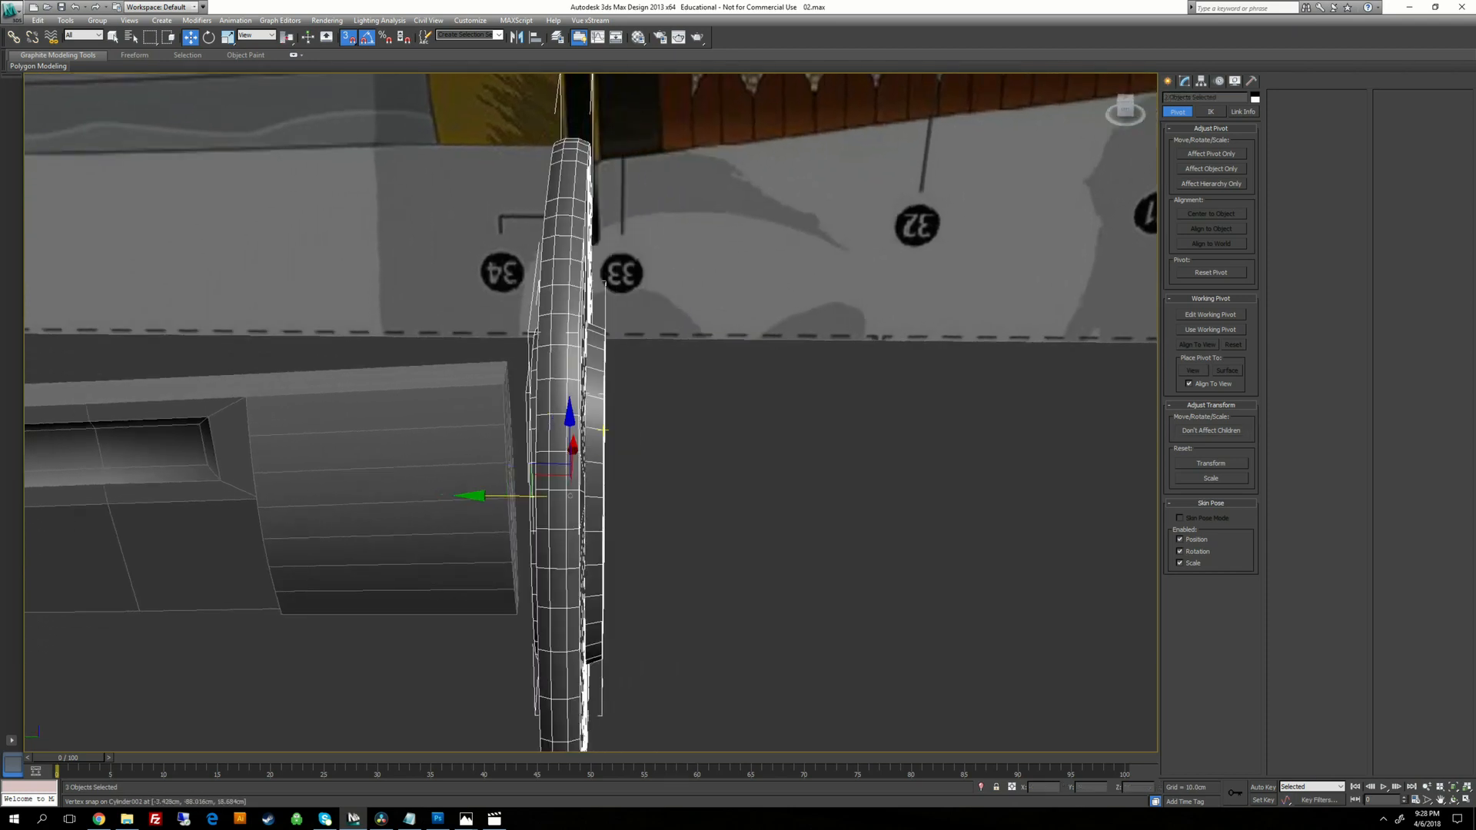
click(97, 20)
click(108, 33)
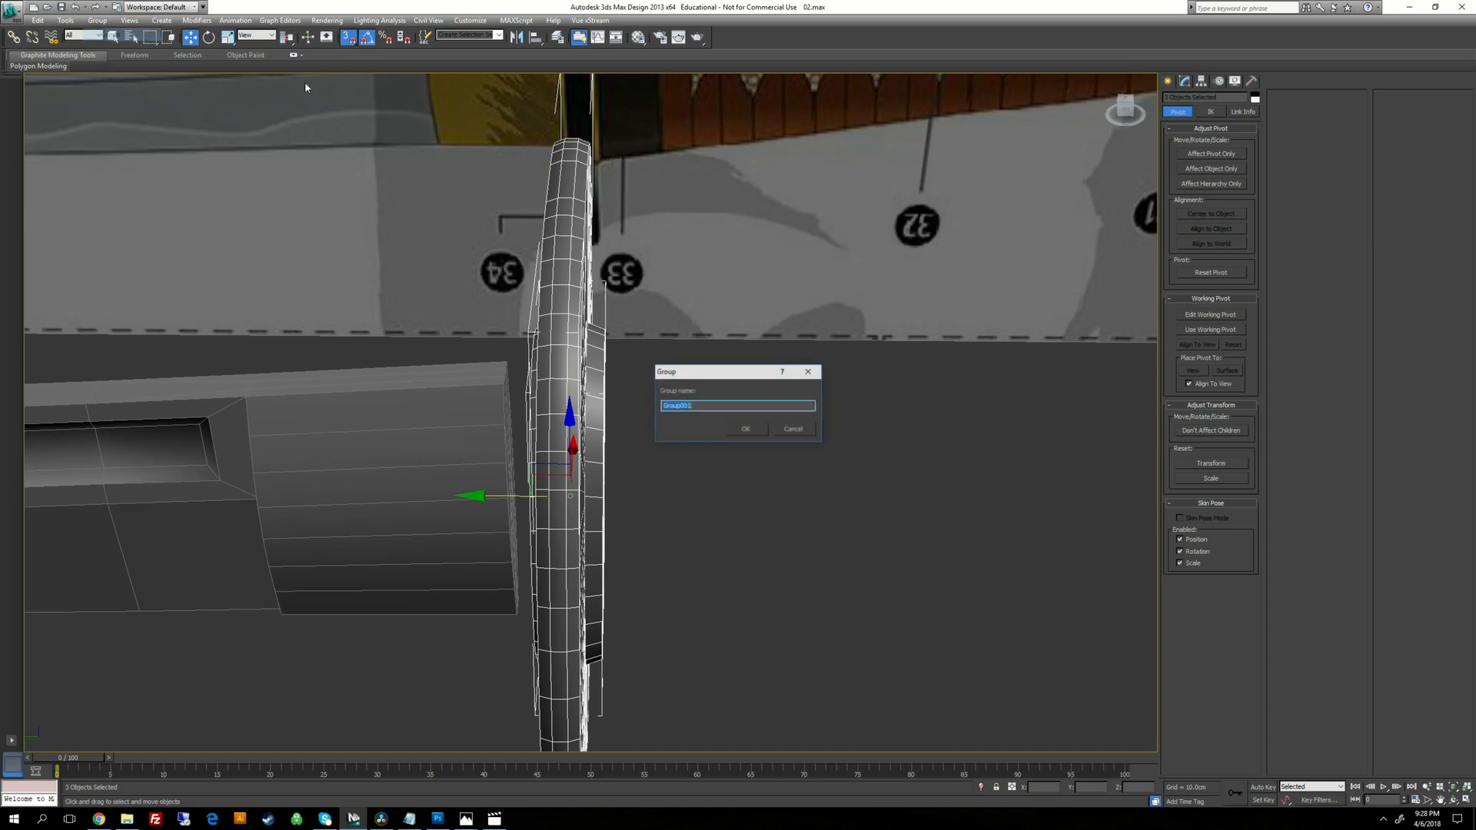
click(739, 428)
In the left view, move the guard group along X onto the reference guard and rotate it slightly to match the guard's tilt.
middle_drag(704, 514, 563, 483)
key(l)
scroll(615, 427, up, 10)
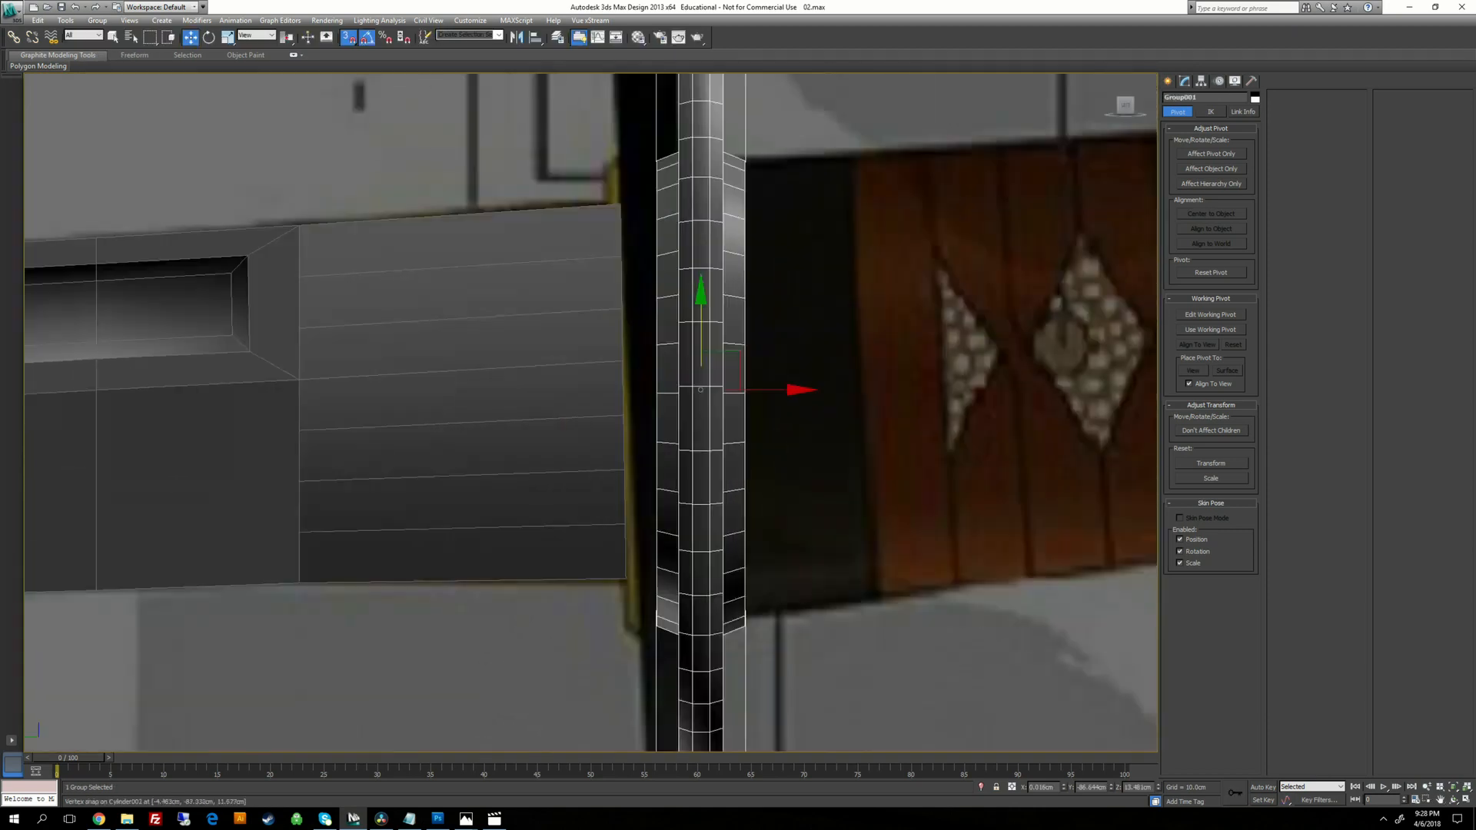
drag(803, 343, 772, 344)
key(e)
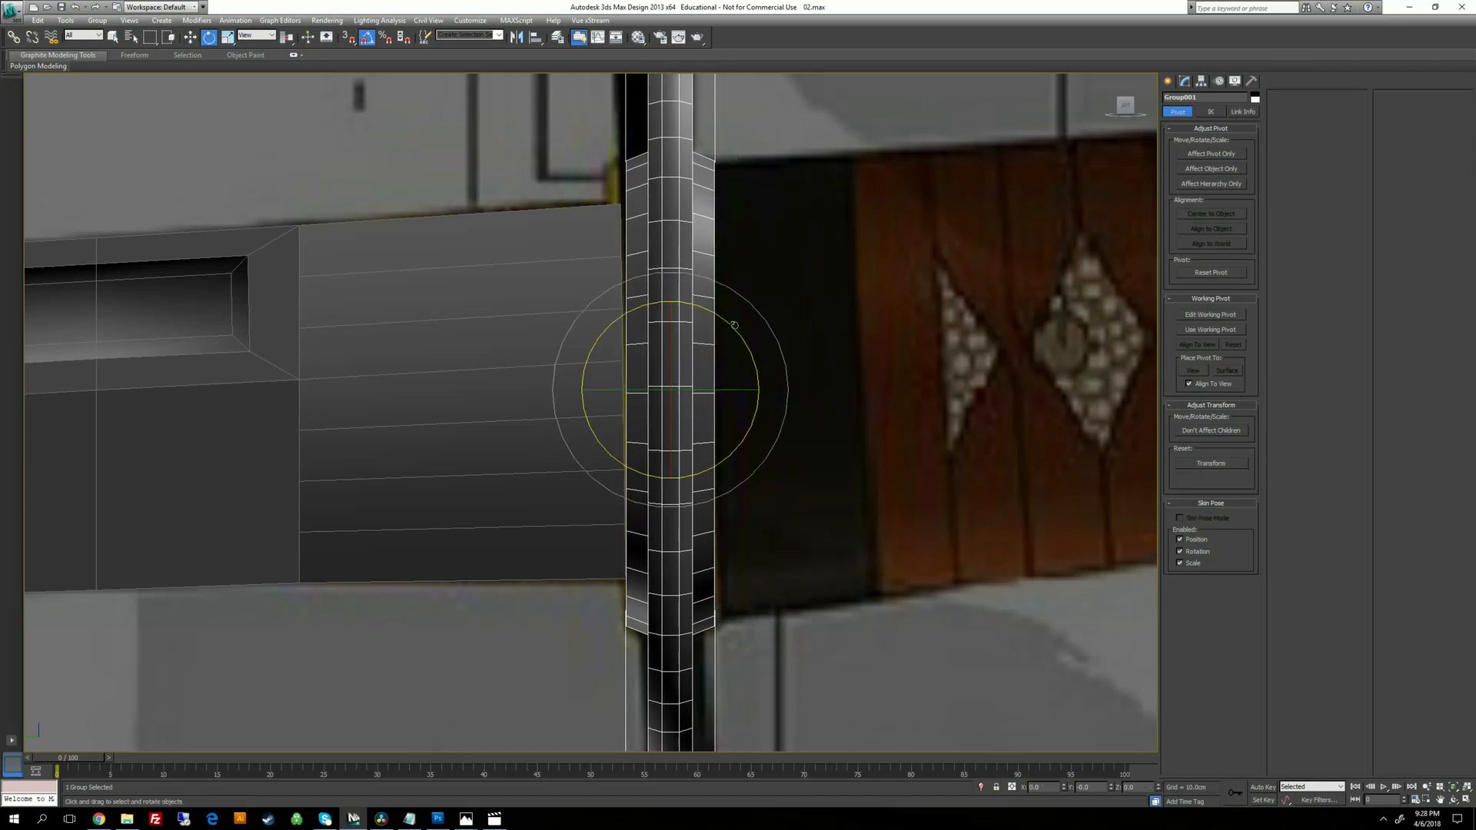
drag(711, 299, 714, 303)
key(w)
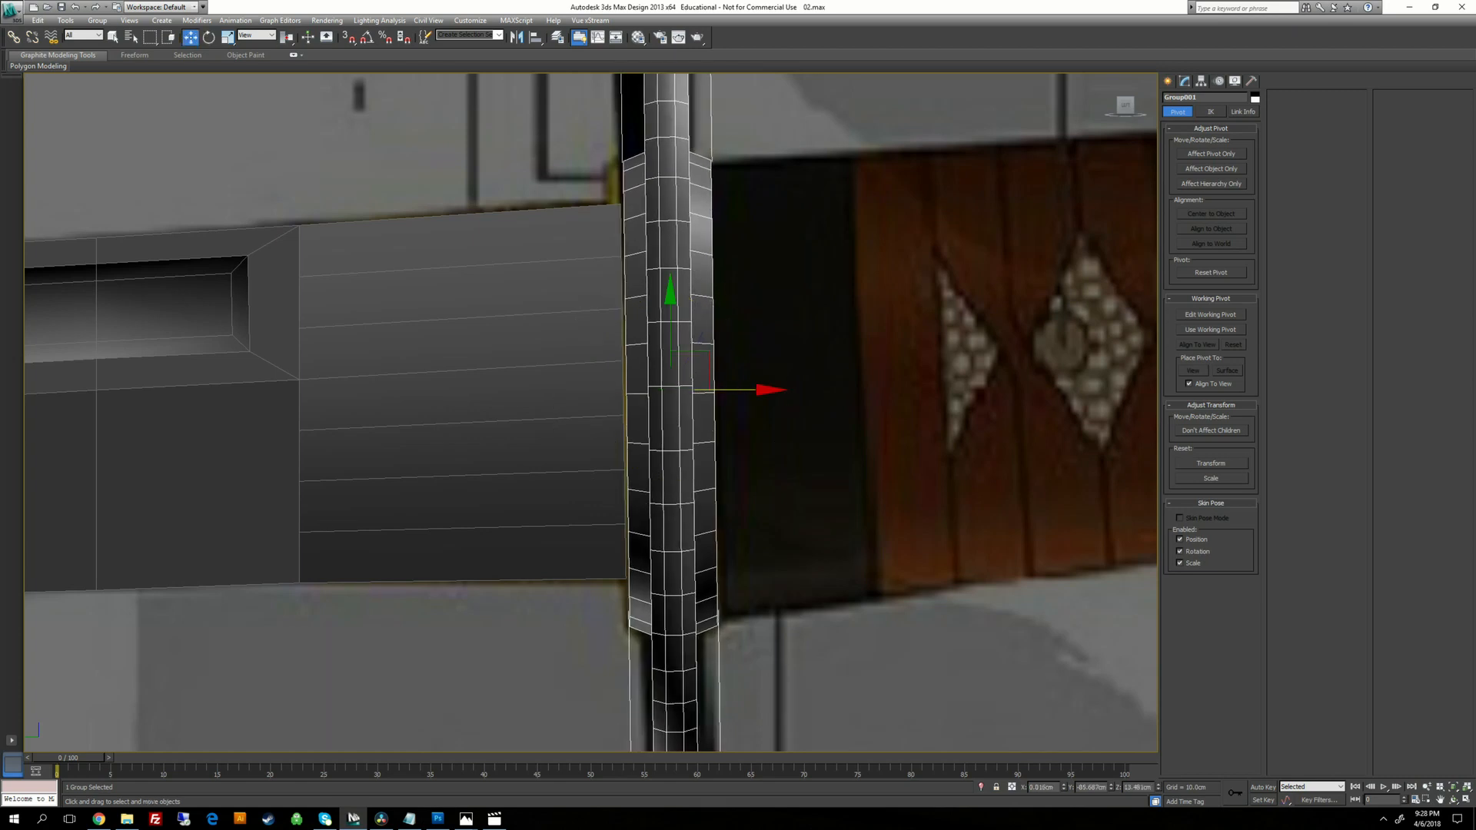
drag(730, 390, 724, 390)
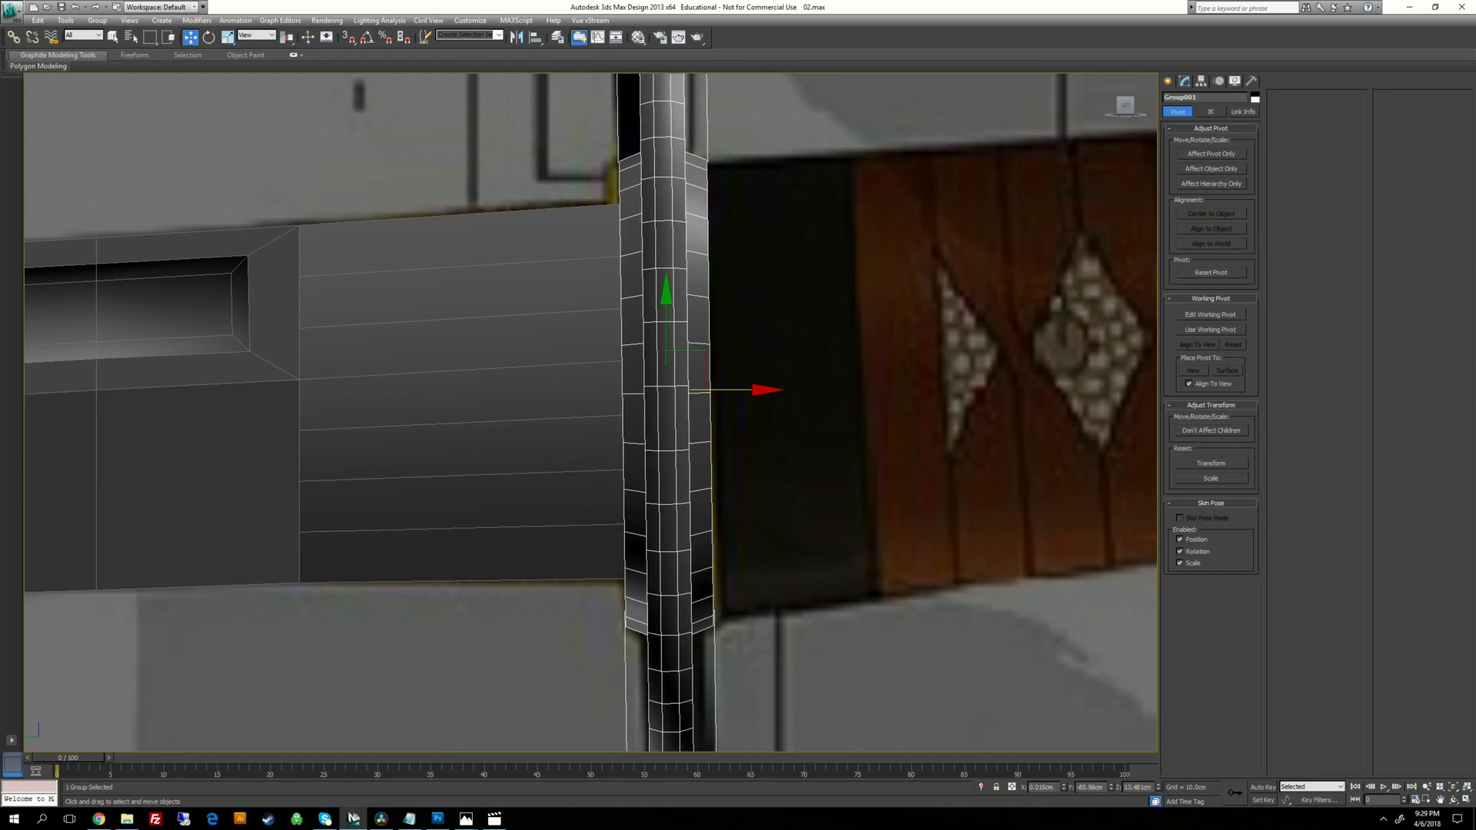
Ungroup the guard plate and its two discs, and clear the selection.
scroll(662, 261, down, 5)
alt+middle_drag(662, 260, 722, 303)
scroll(721, 303, up, 3)
click(722, 303)
click(653, 323)
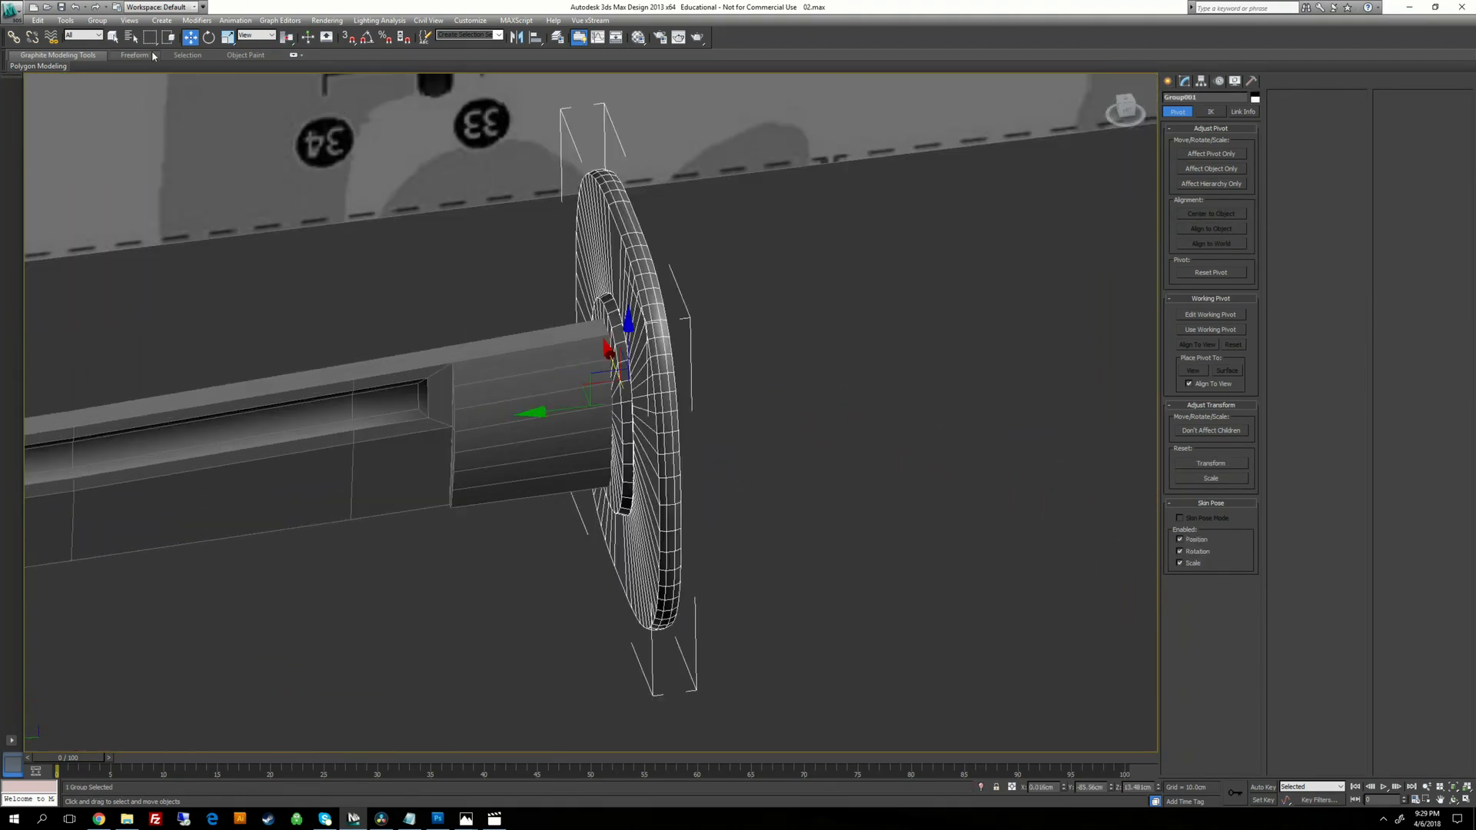
click(97, 20)
click(108, 46)
click(746, 264)
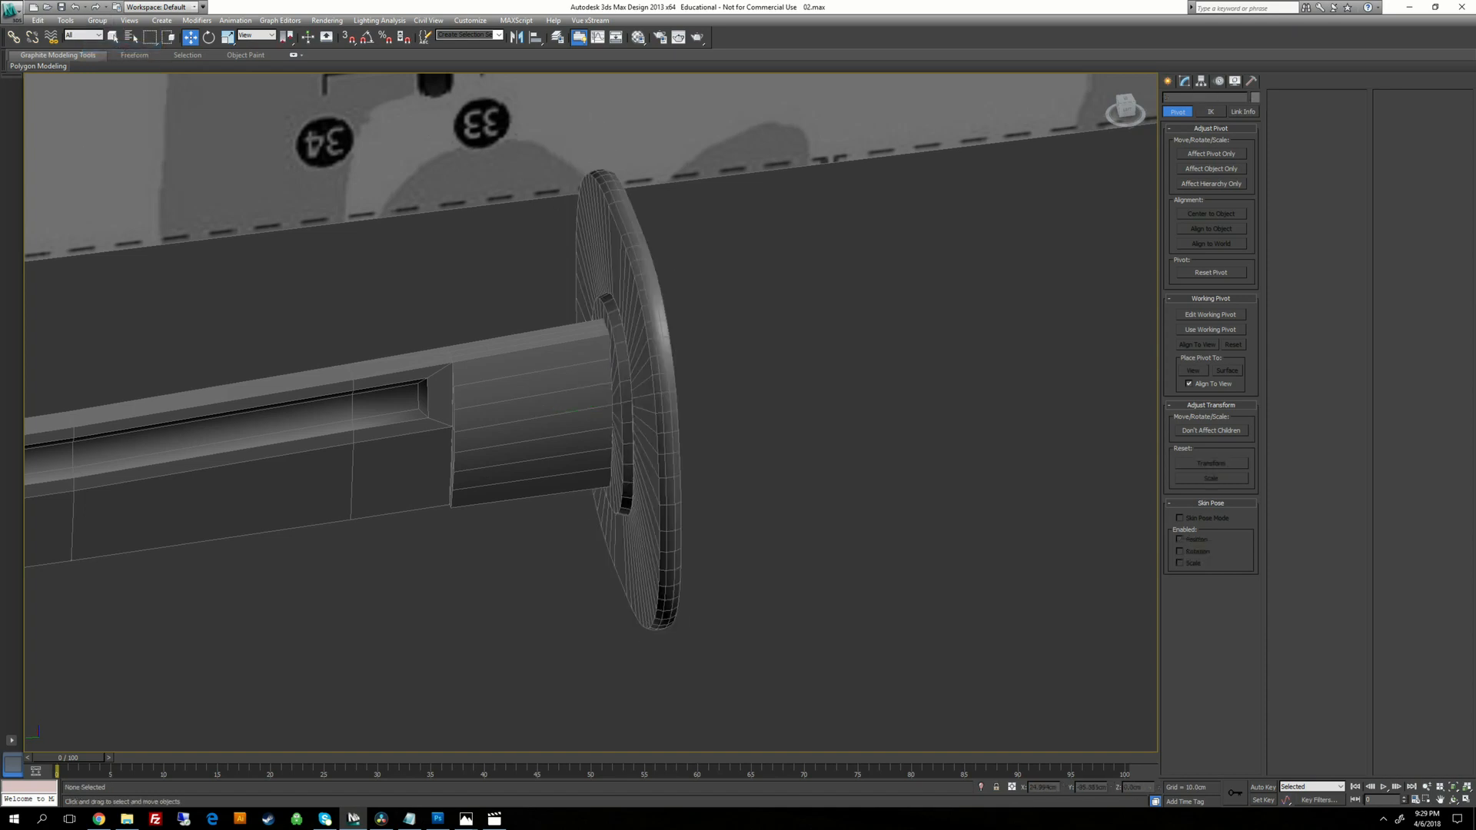
Enable the Quad Chamfer and TurboSmooth modifiers on the collar between the blade and the guard.
click(570, 410)
click(1184, 81)
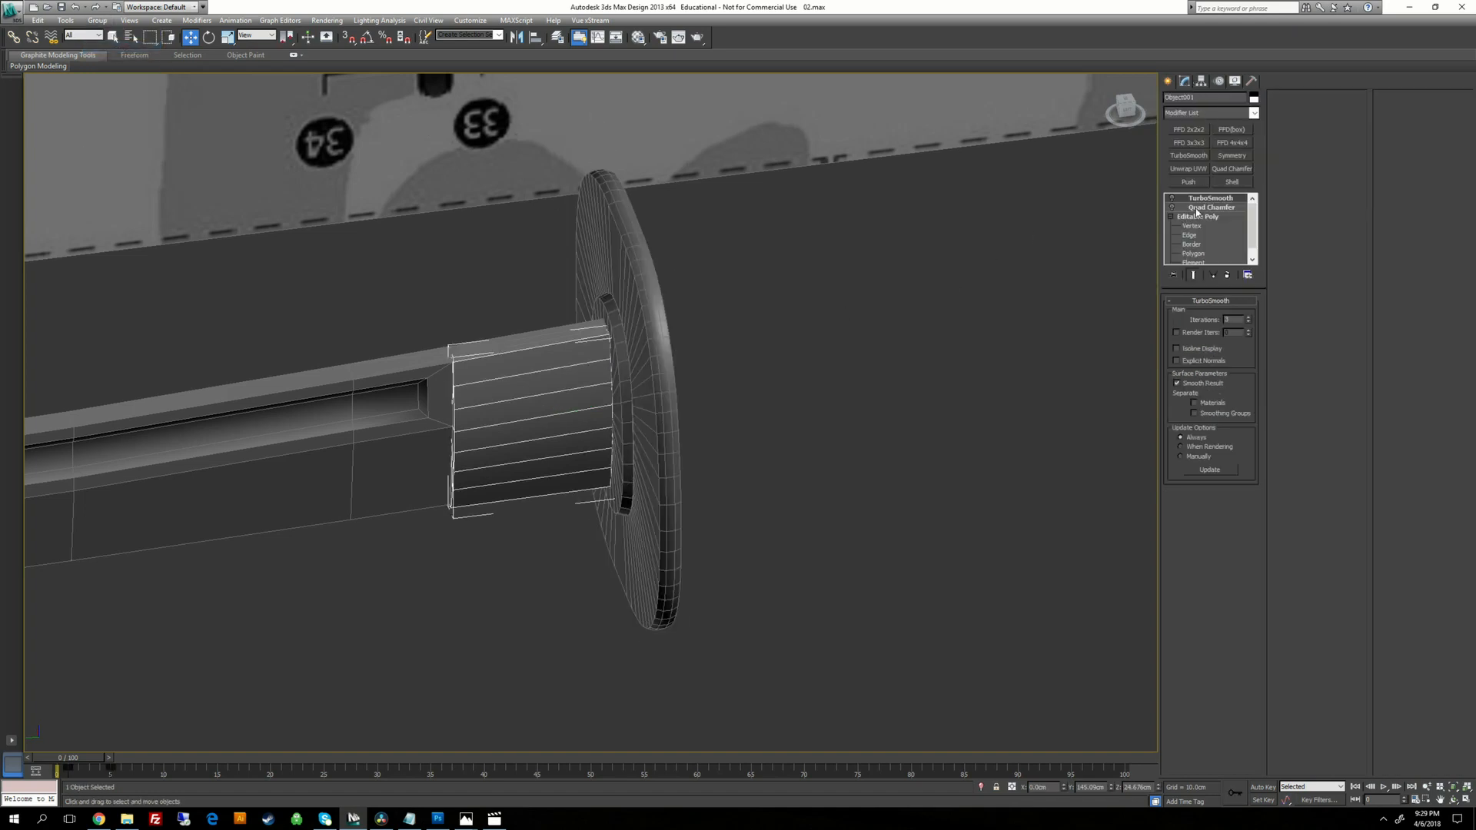
click(1173, 208)
click(1172, 199)
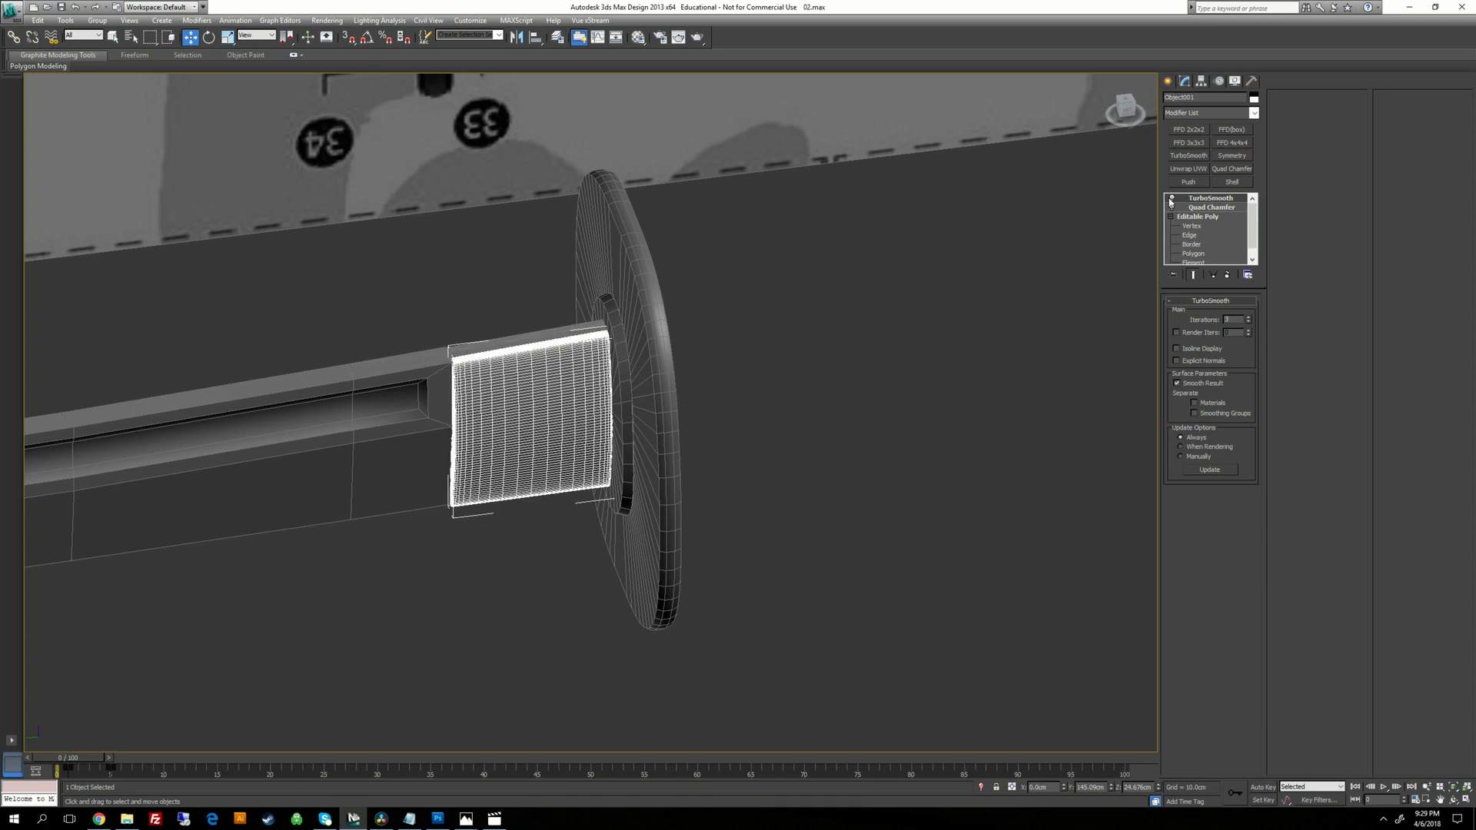
click(765, 353)
Enable the Quad Chamfer and TurboSmooth modifiers on the blade.
click(400, 457)
alt+middle_drag(399, 457, 404, 504)
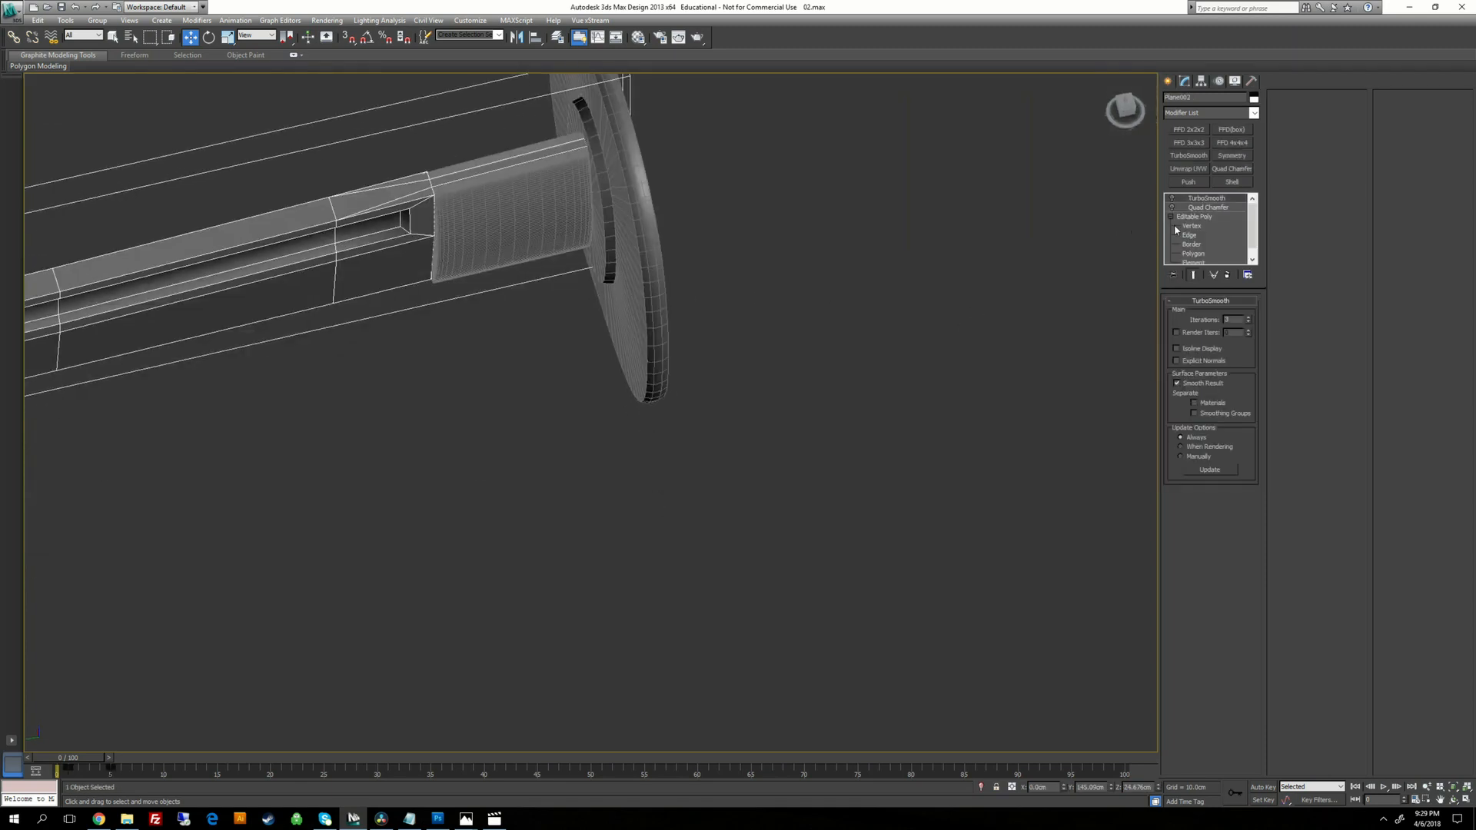
click(1173, 208)
click(1171, 199)
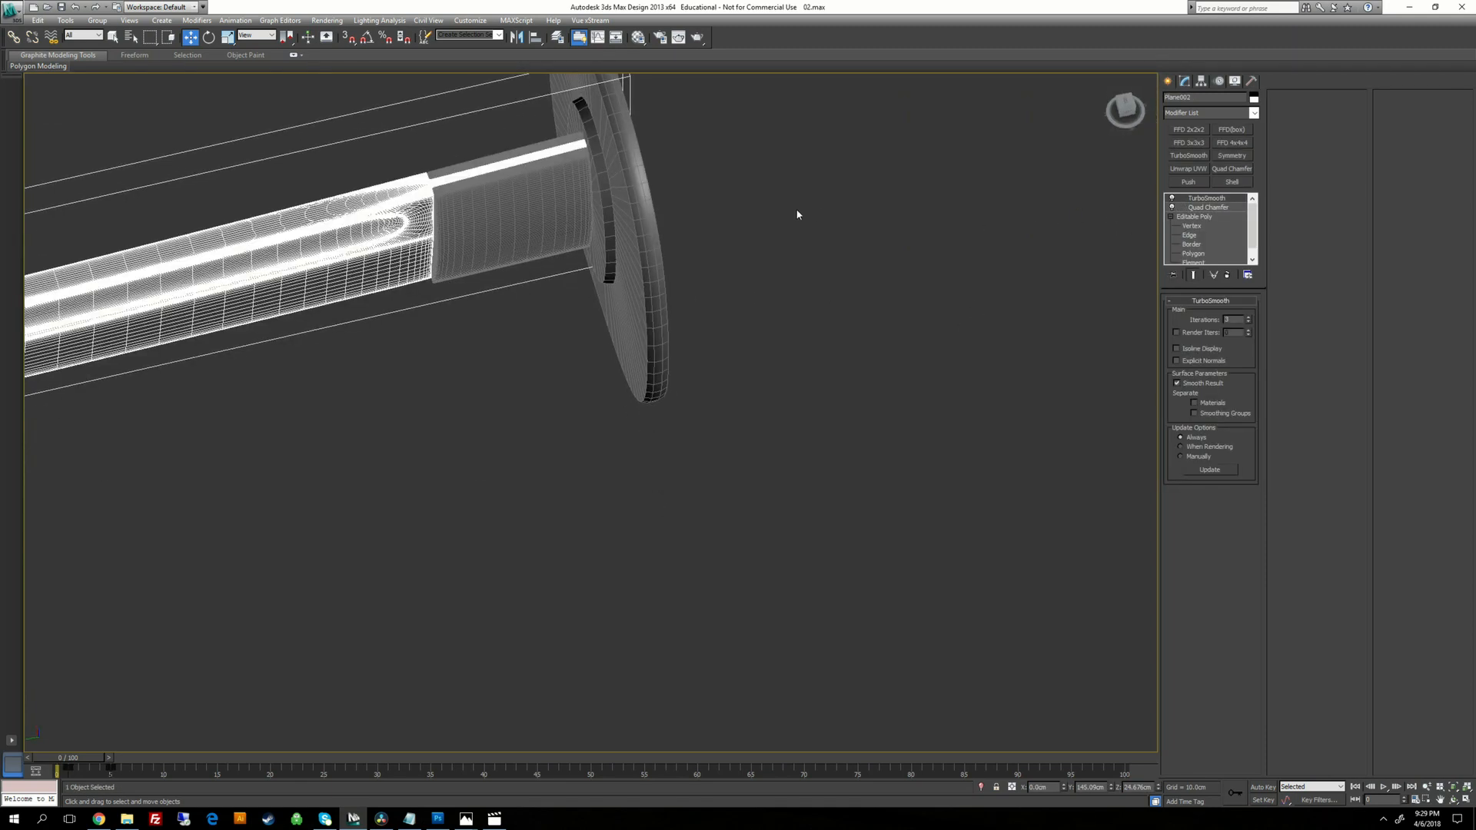
middle_drag(747, 208, 769, 321)
click(769, 320)
Enable the Quad Chamfer and TurboSmooth modifiers on the blade-side guard disc.
click(629, 325)
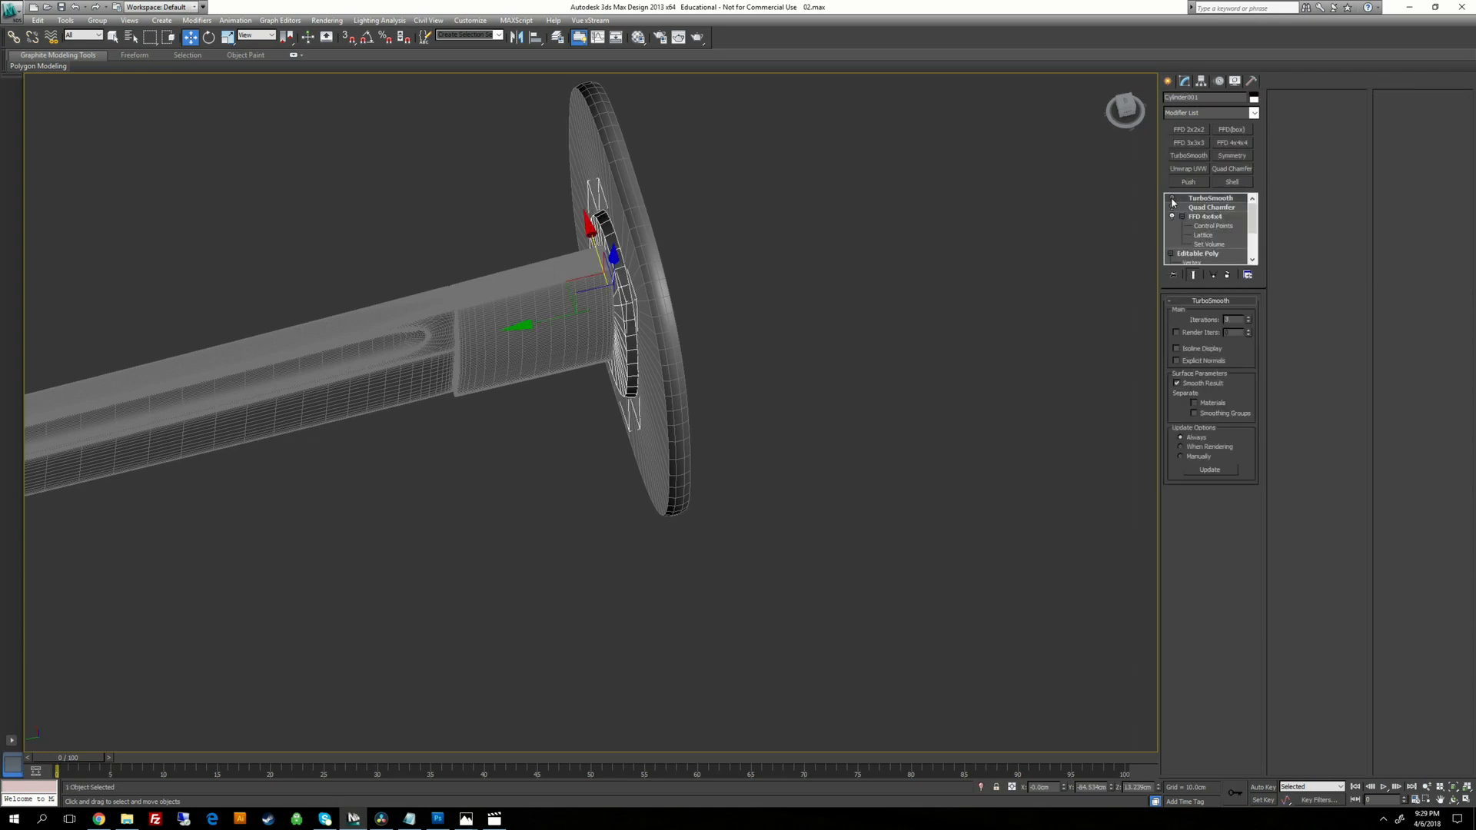
click(1172, 207)
click(1172, 198)
click(843, 319)
Enable the Quad Chamfer and TurboSmooth modifiers on the large guard plate.
click(670, 323)
alt+middle_drag(670, 323, 589, 307)
click(1172, 208)
click(1171, 199)
click(846, 257)
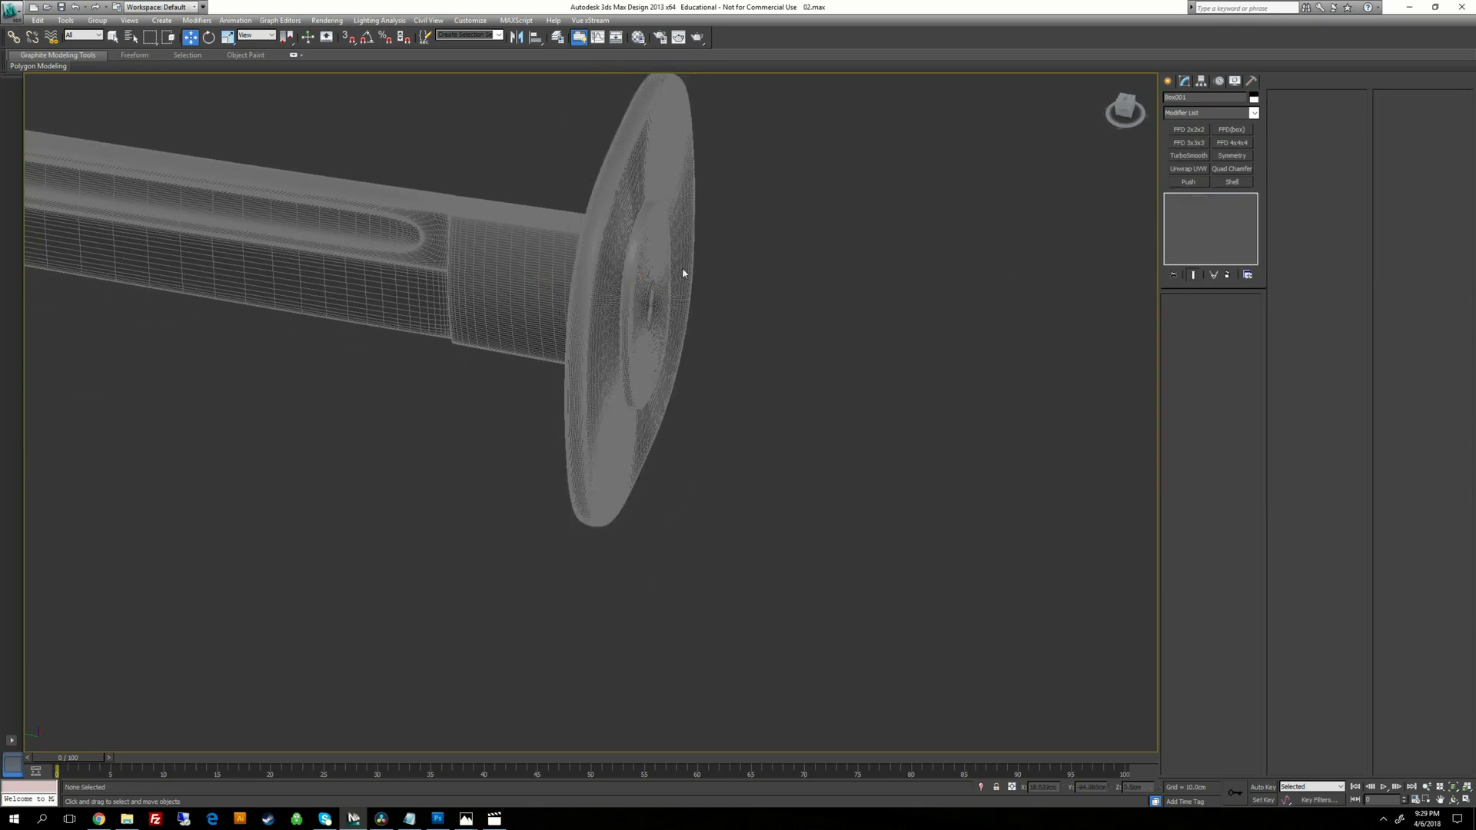
Turn off edged faces and examine the smoothed blade, collar and guard assembly against the reference image.
click(662, 269)
alt+middle_drag(827, 256, 915, 280)
key(F4)
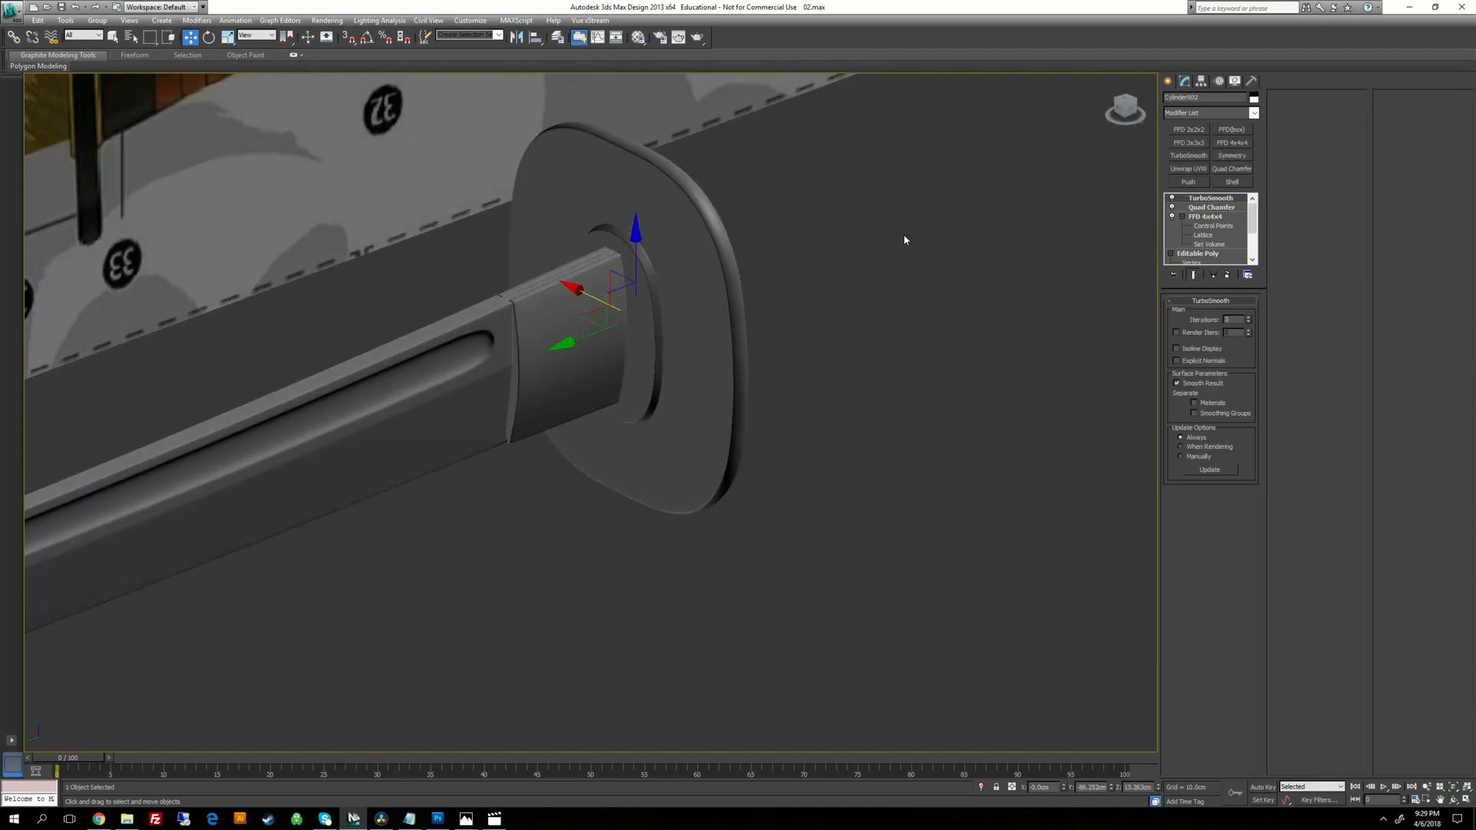
scroll(860, 228, down, 4)
mouse_move(860, 228)
alt+middle_down()
mouse_move(776, 181)
mouse_move(896, 201)
mouse_move(735, 202)
mouse_move(818, 234)
mouse_move(842, 281)
mouse_move(711, 196)
alt+middle_up()
scroll(857, 193, up, 3)
mouse_move(857, 192)
alt+middle_down()
mouse_move(708, 211)
mouse_move(845, 200)
mouse_move(926, 238)
mouse_move(859, 209)
alt+middle_up()
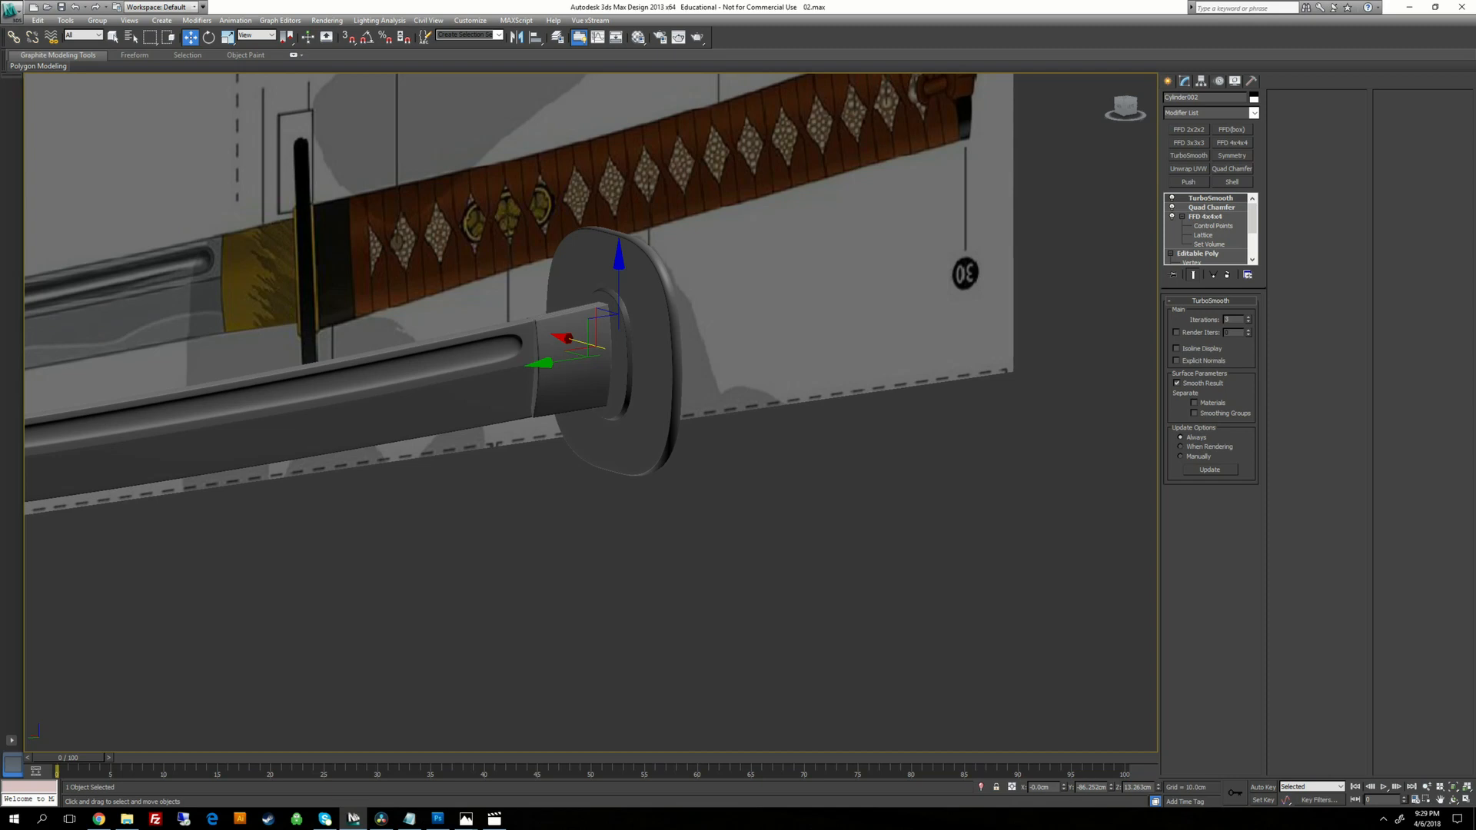